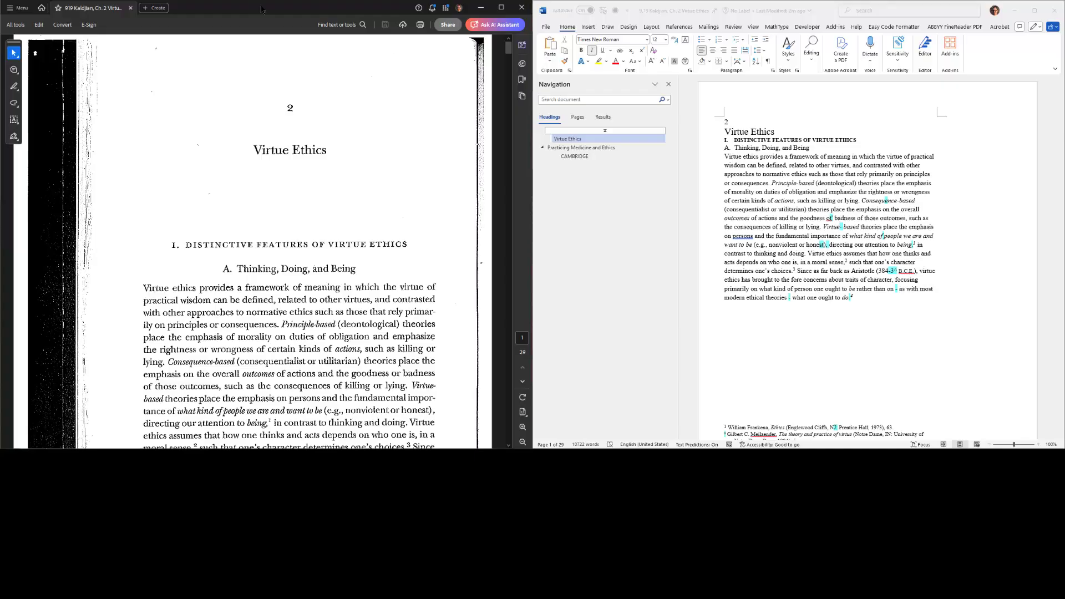
- Switch to File Explorer, locate the PageSync script in the AutoHotkey folder, and close the folder
left_click(965, 189)
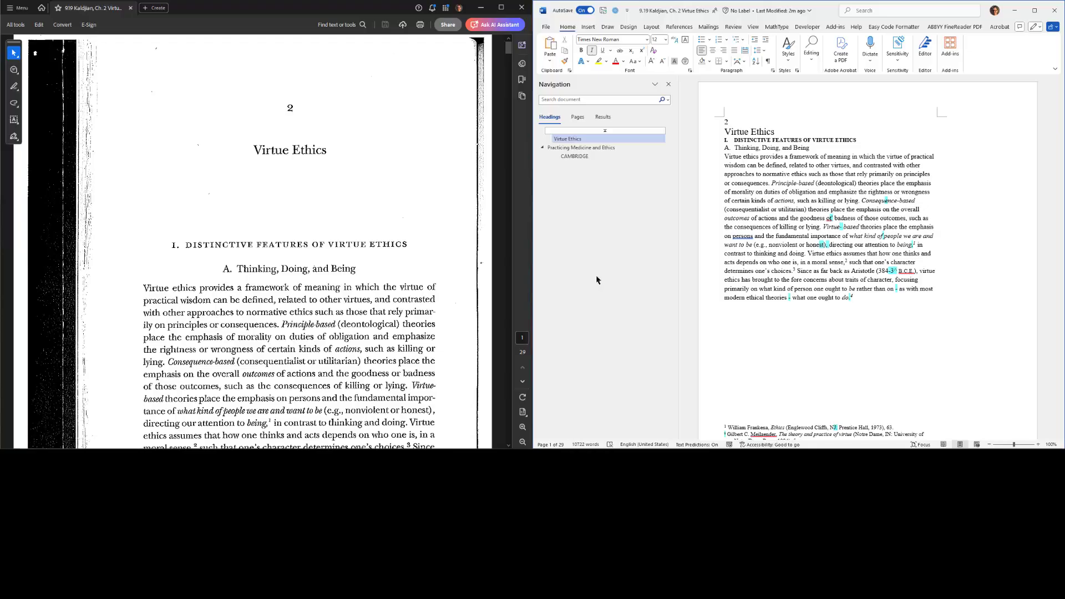
key("super+e")
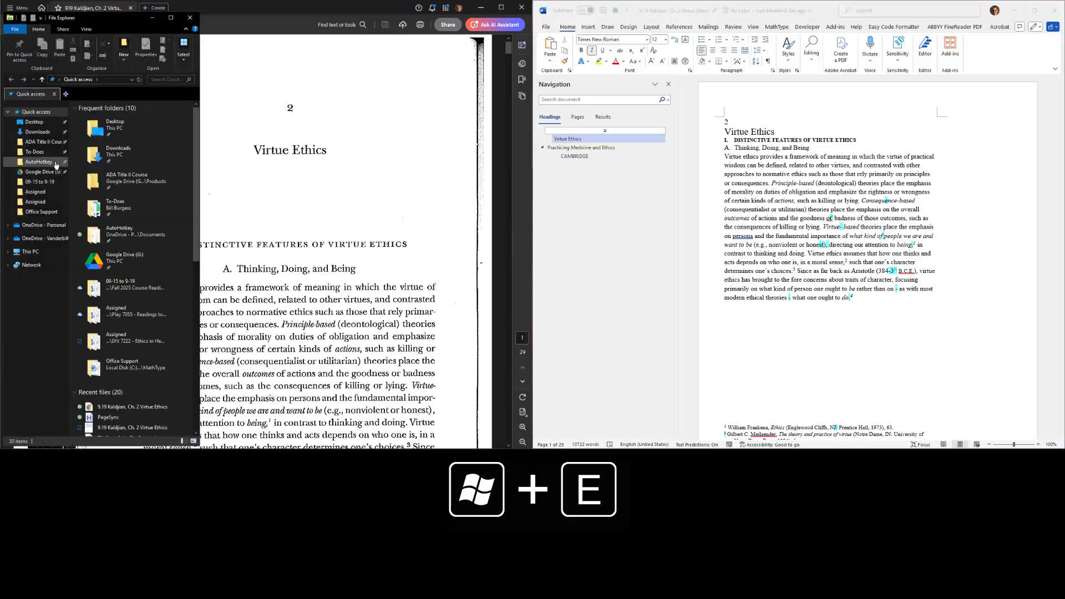
left_click(65, 161)
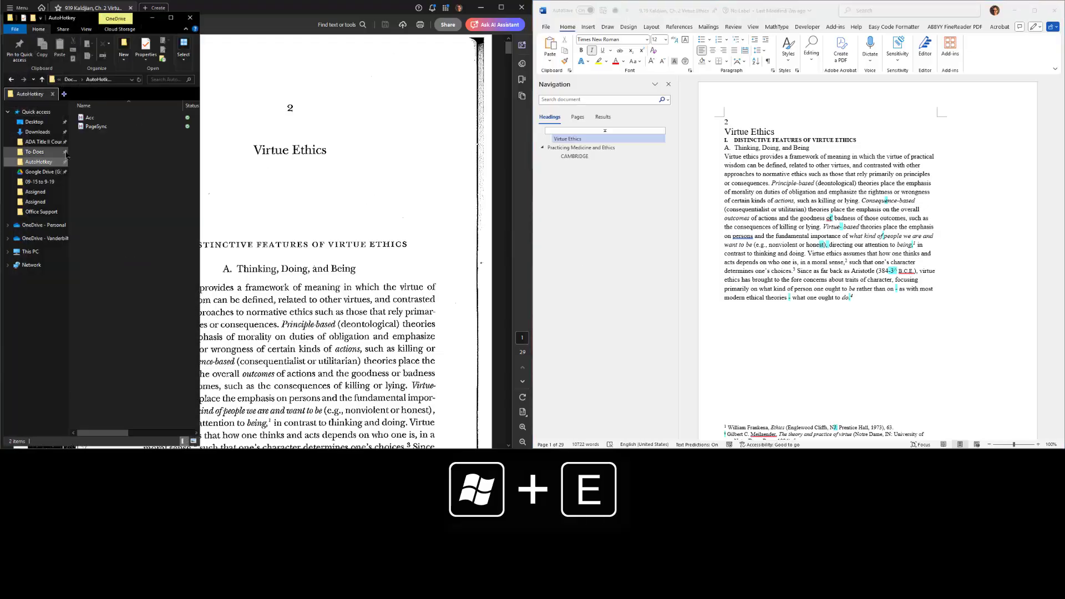
left_click(99, 127)
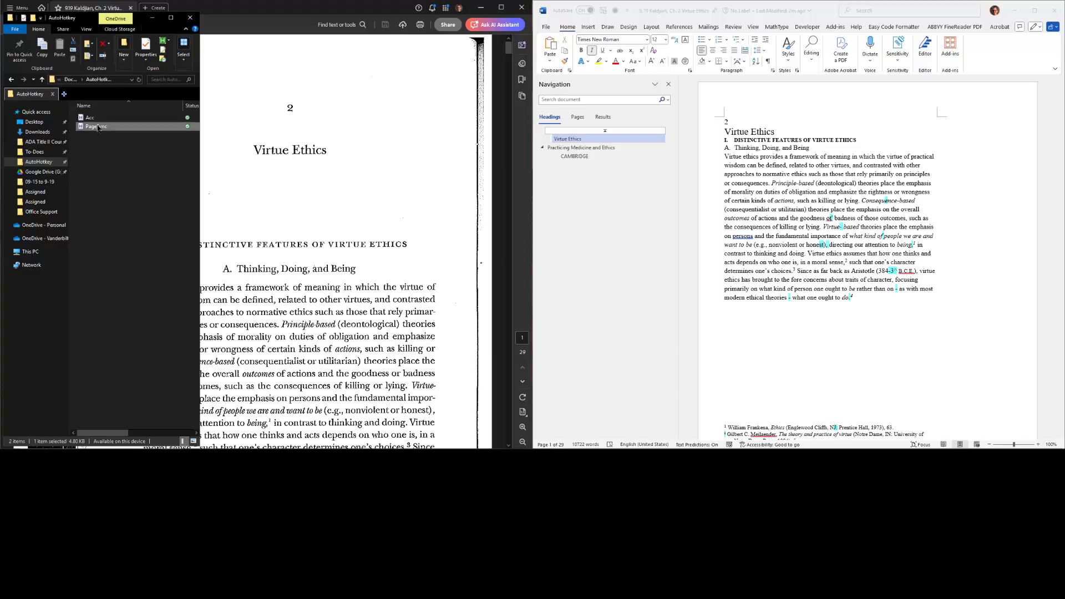
left_click(190, 17)
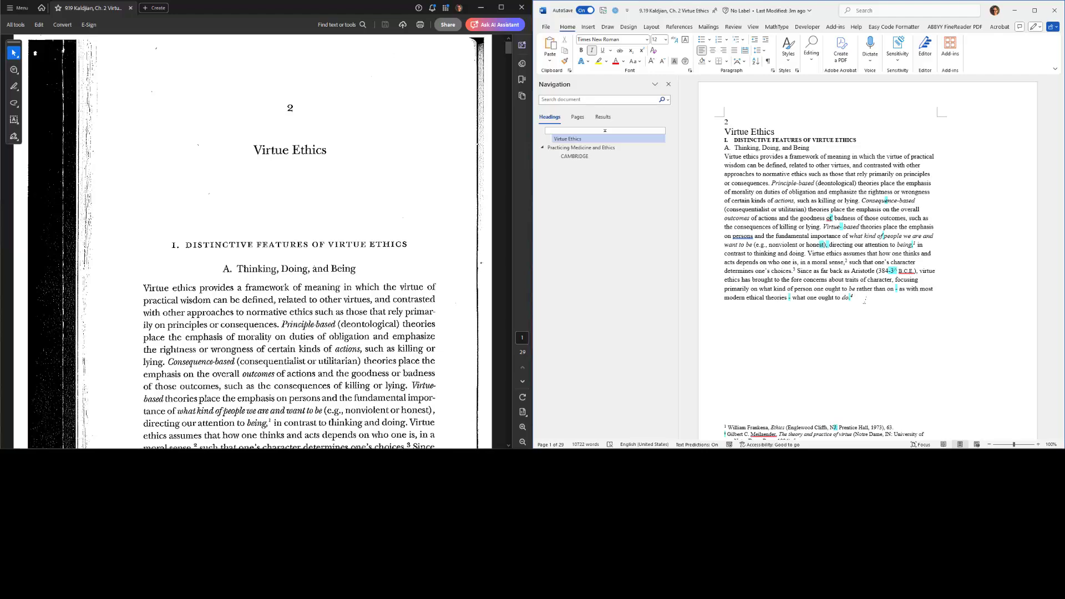
- Advance the Word document and scanned PDF together to page 4, comparing the matching text on each page
key("ctrl+Page_Down")
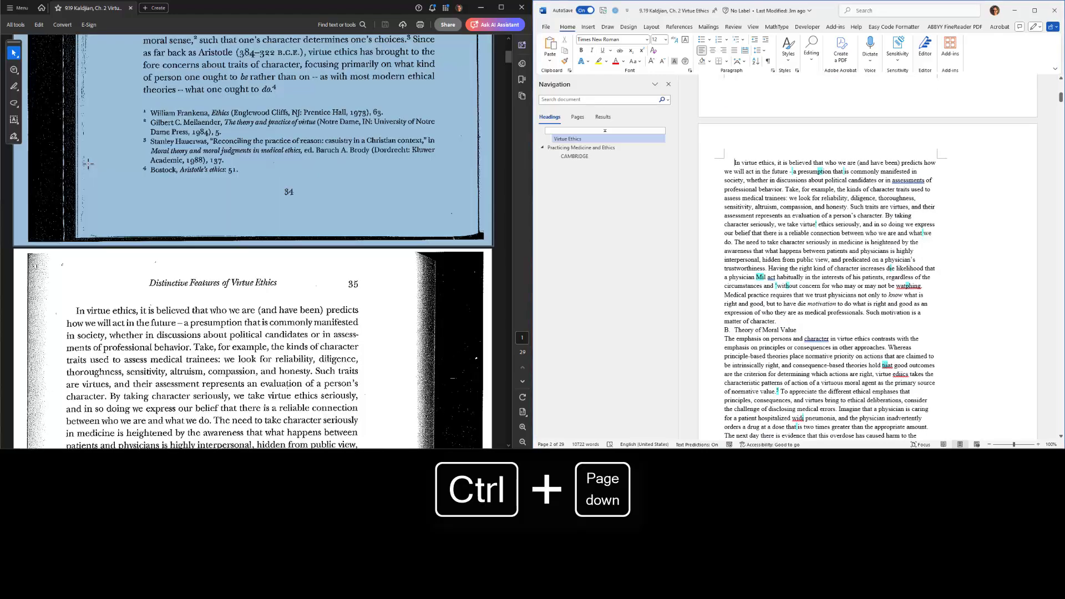
scroll(198, 254, "down", 3)
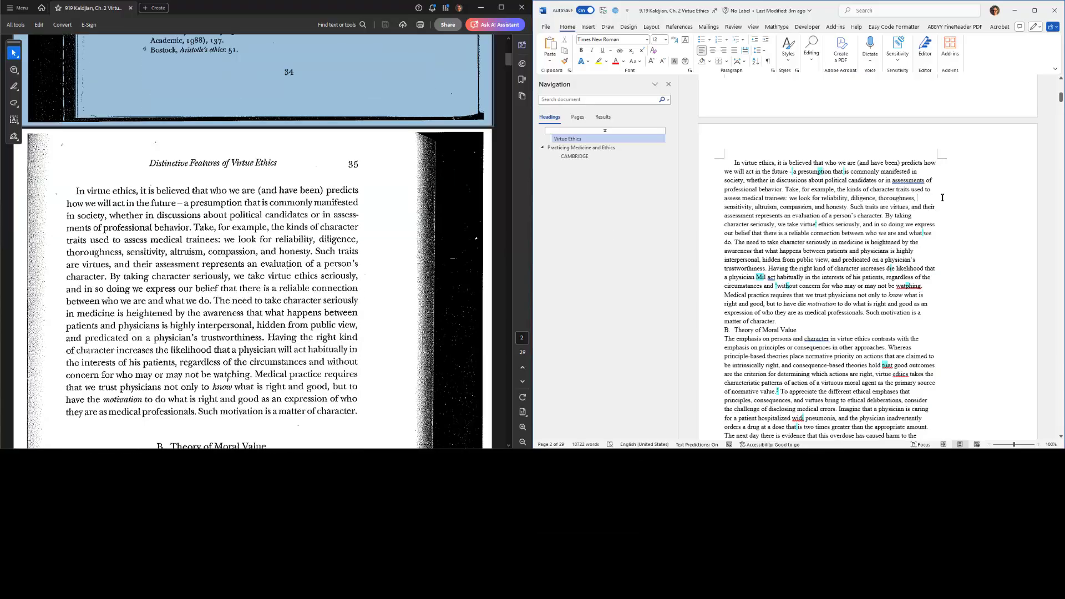
key("ctrl+Page_Down")
scroll(87, 165, "down", 10)
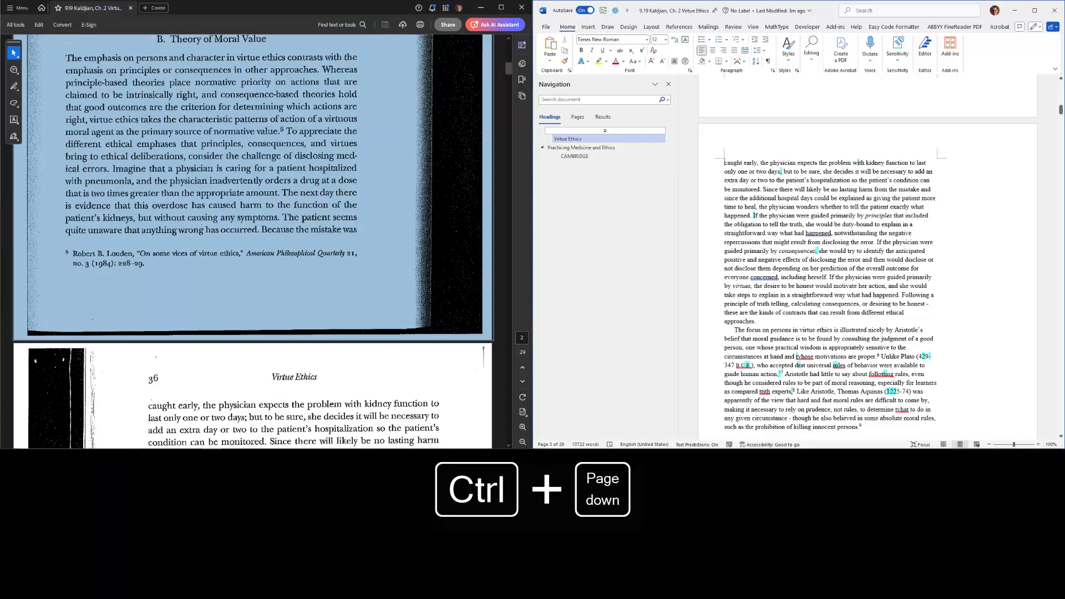
scroll(254, 201, "down", 3)
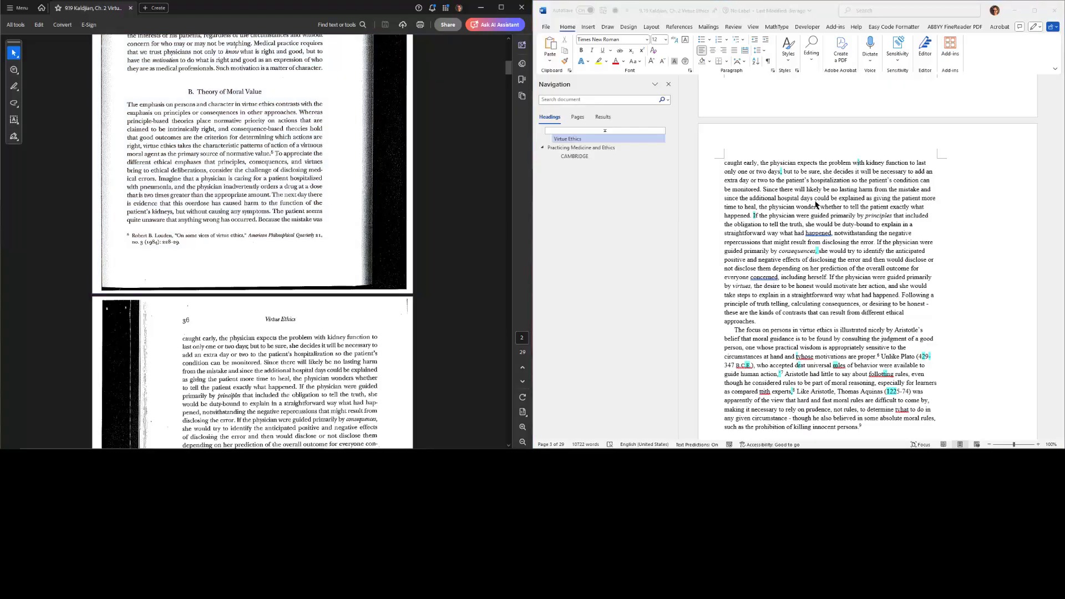
key("ctrl+Page_Down")
scroll(88, 164, "down", 5)
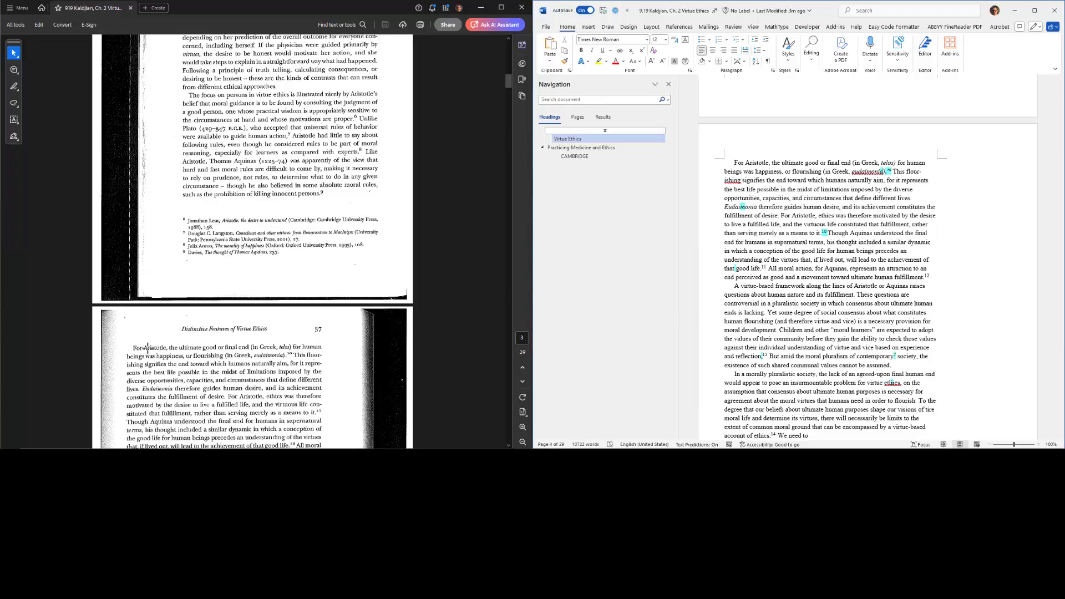
scroll(148, 348, "down", 2)
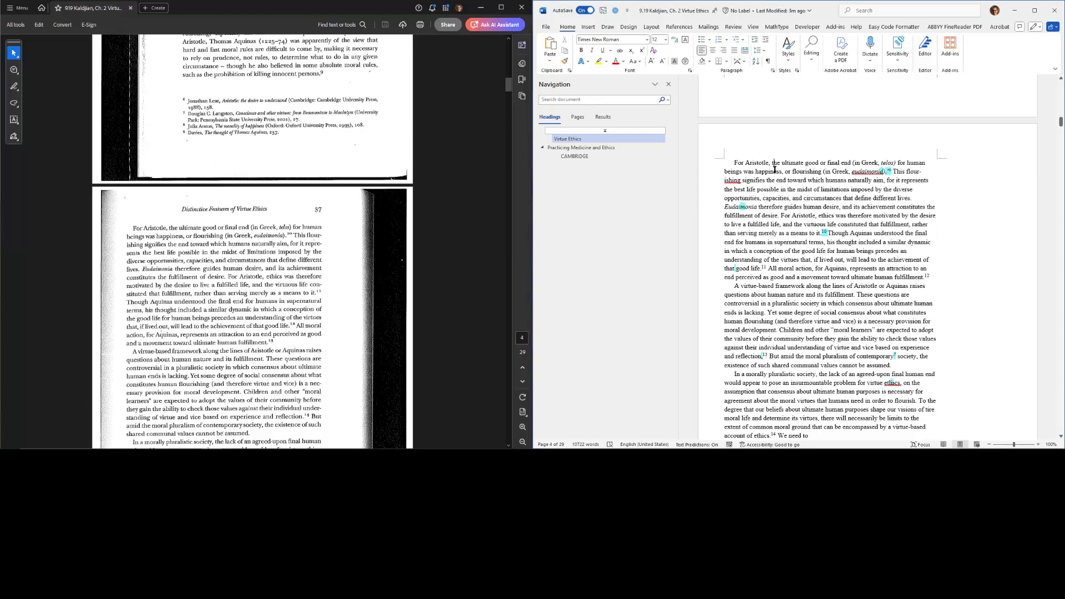
- Go to the last page of both the PDF and the Word document, and return to the first page
key("ctrl+End")
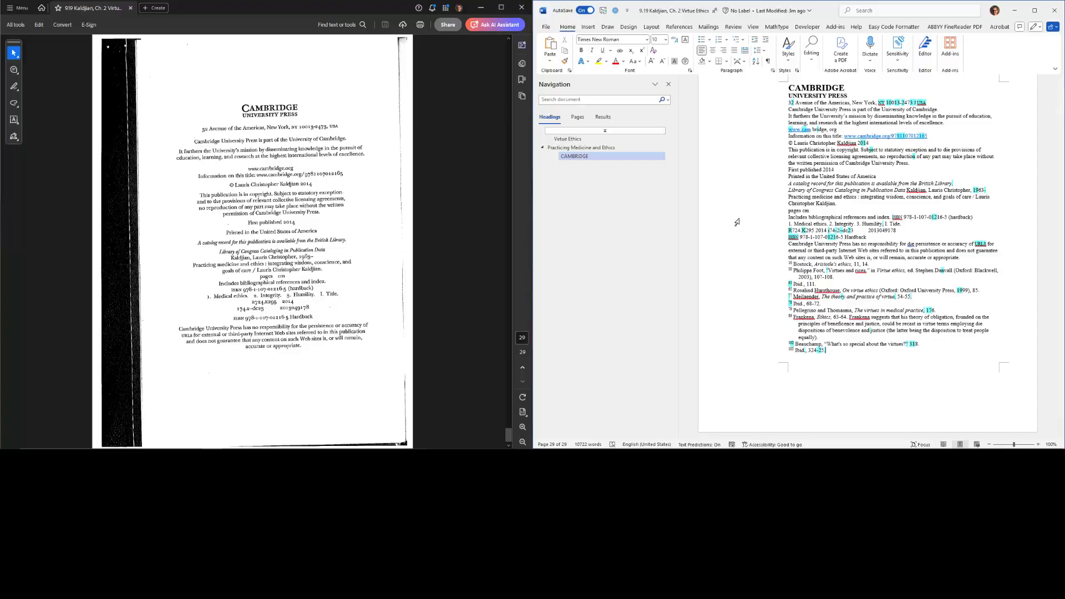
key("ctrl+Home")
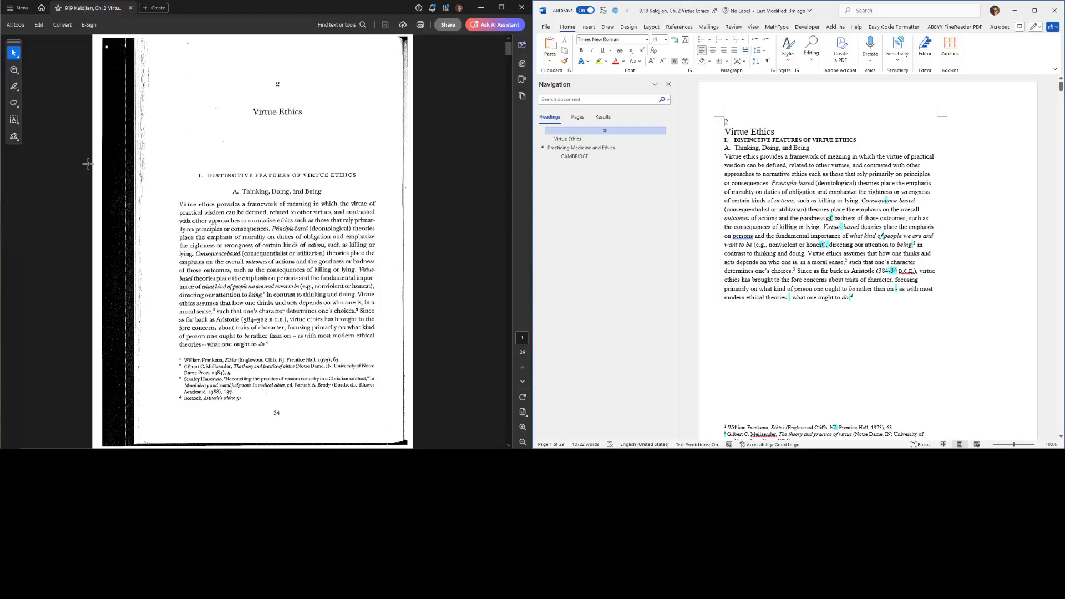
left_click(789, 184)
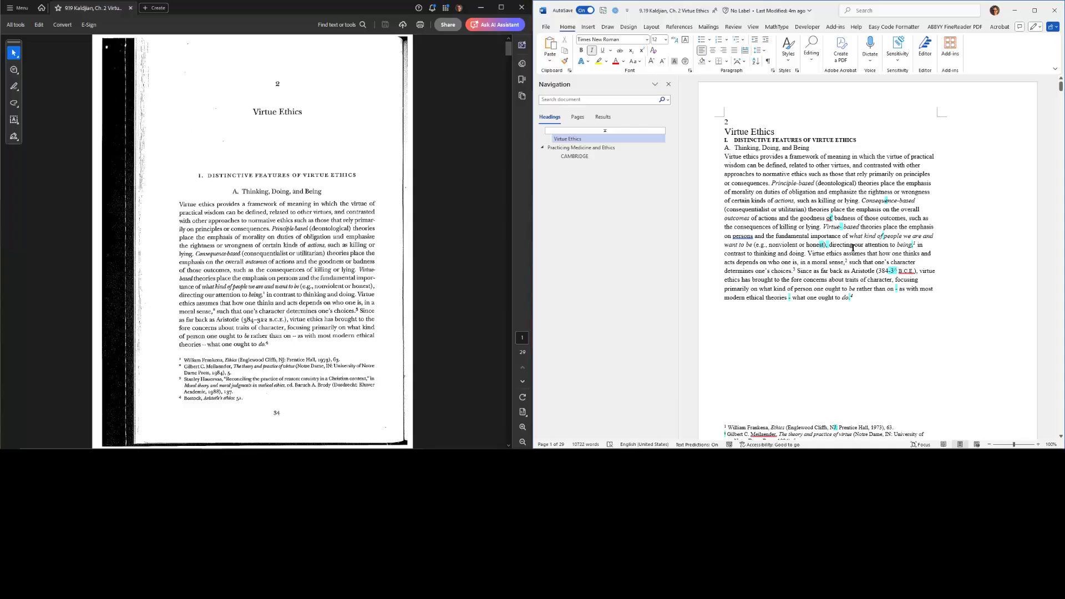
- Try clearing the character formatting of the body paragraph under "Thinking, Doing, and Being", and undo it
mouse_move(861, 297)
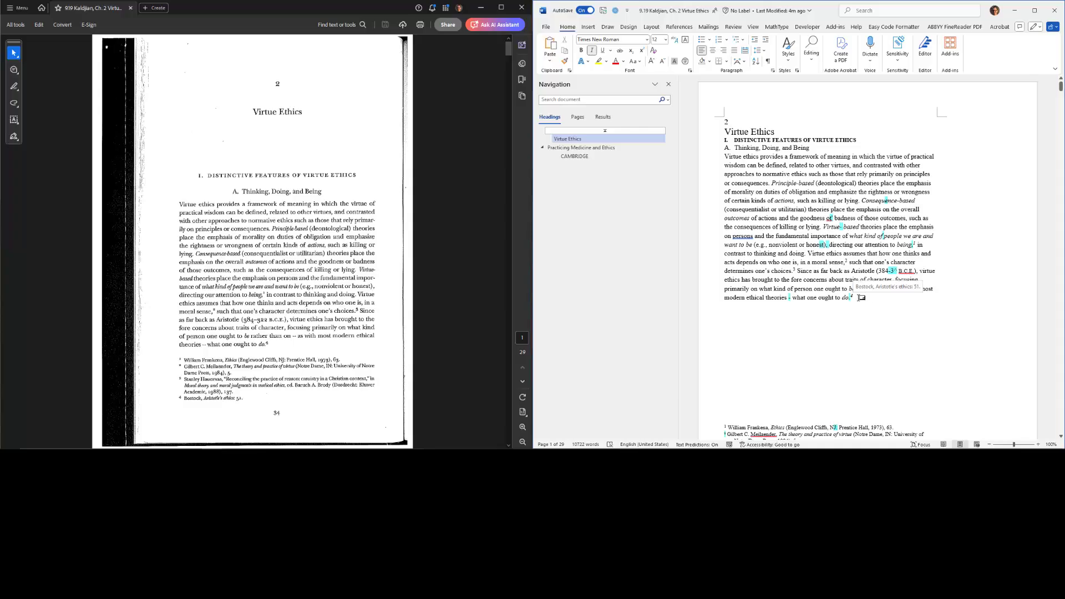
left_click_drag(861, 297, 735, 154)
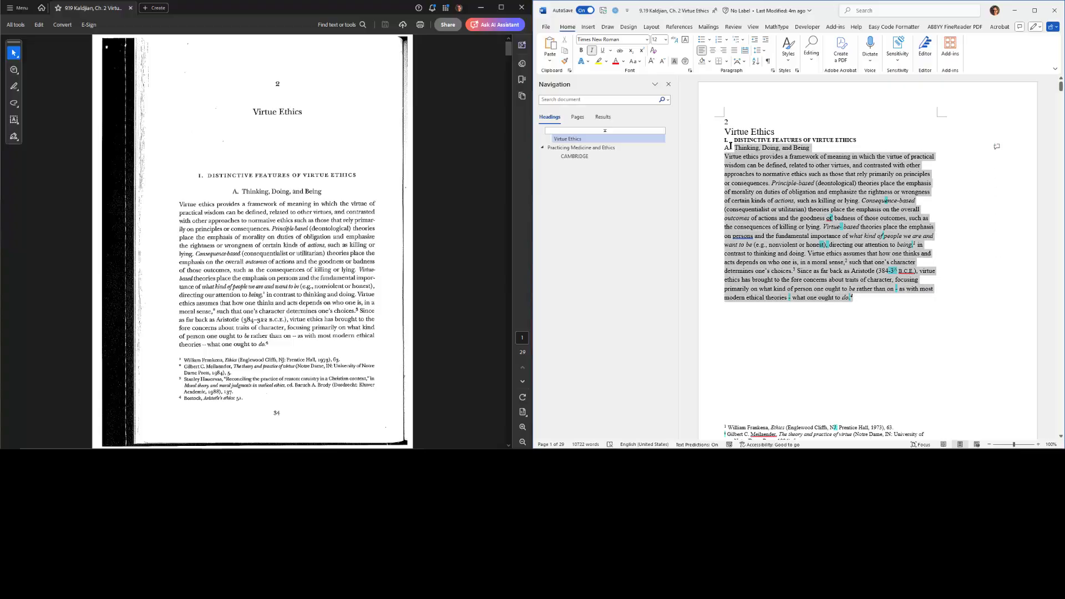
left_click(790, 191)
key("ctrl+a")
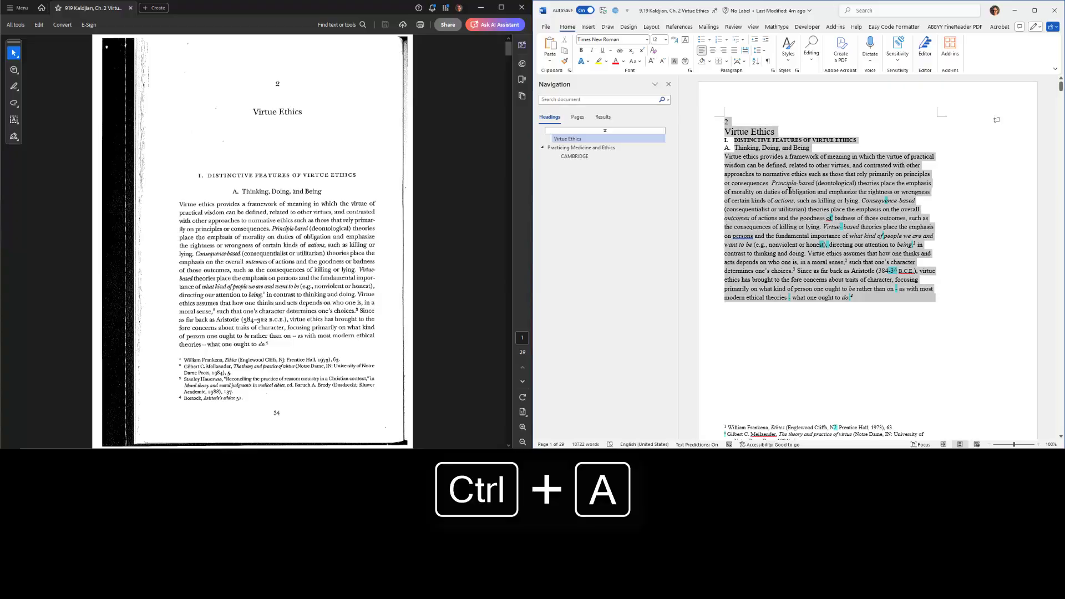
left_click(826, 228)
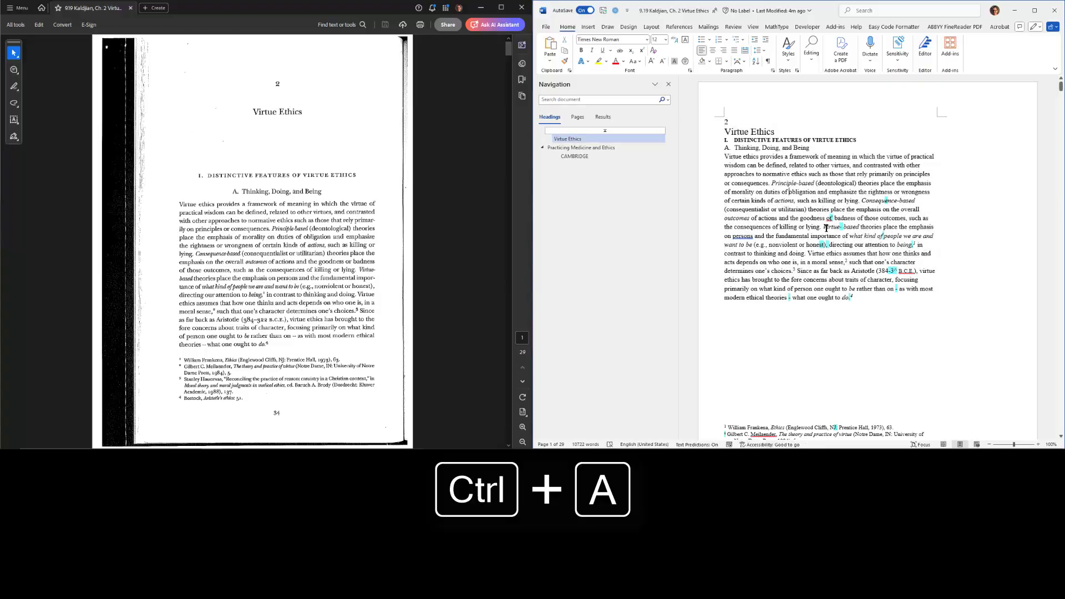
left_click_drag(855, 297, 724, 157)
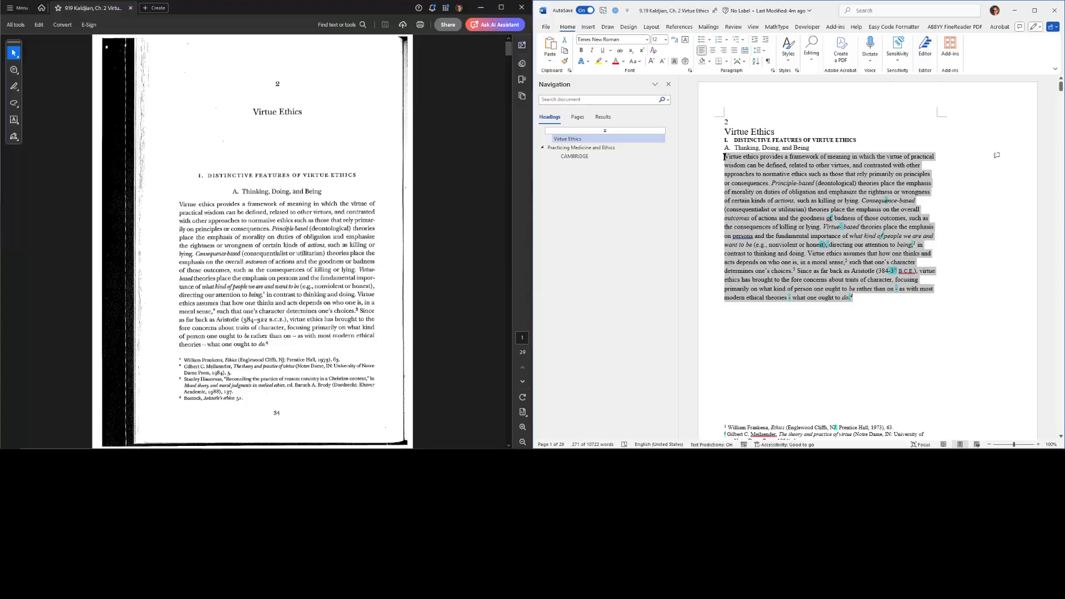
key("ctrl+space")
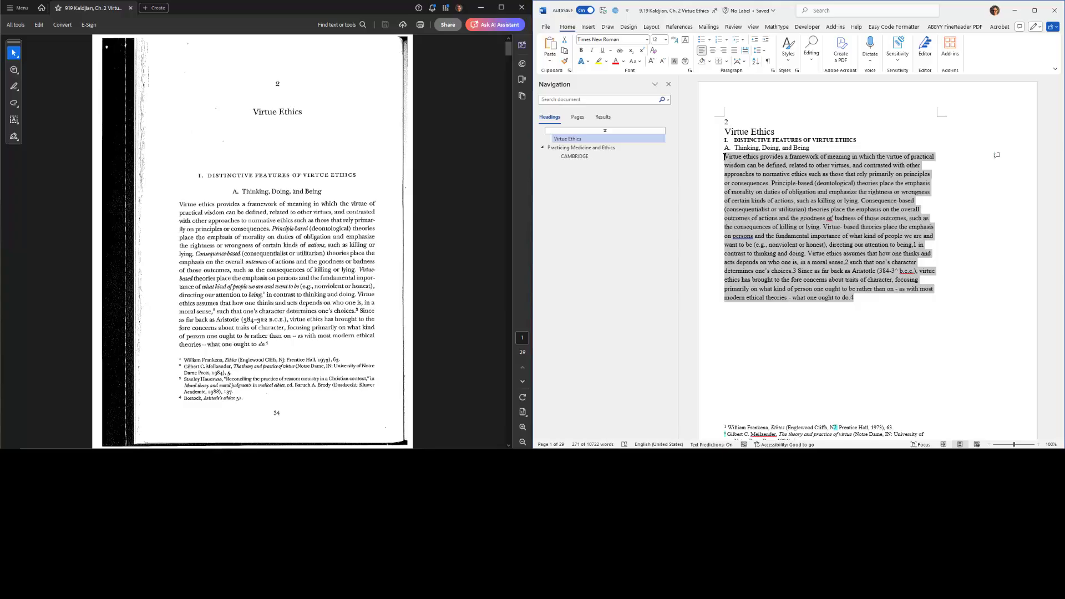
key("ctrl+z")
key("ctrl+z")
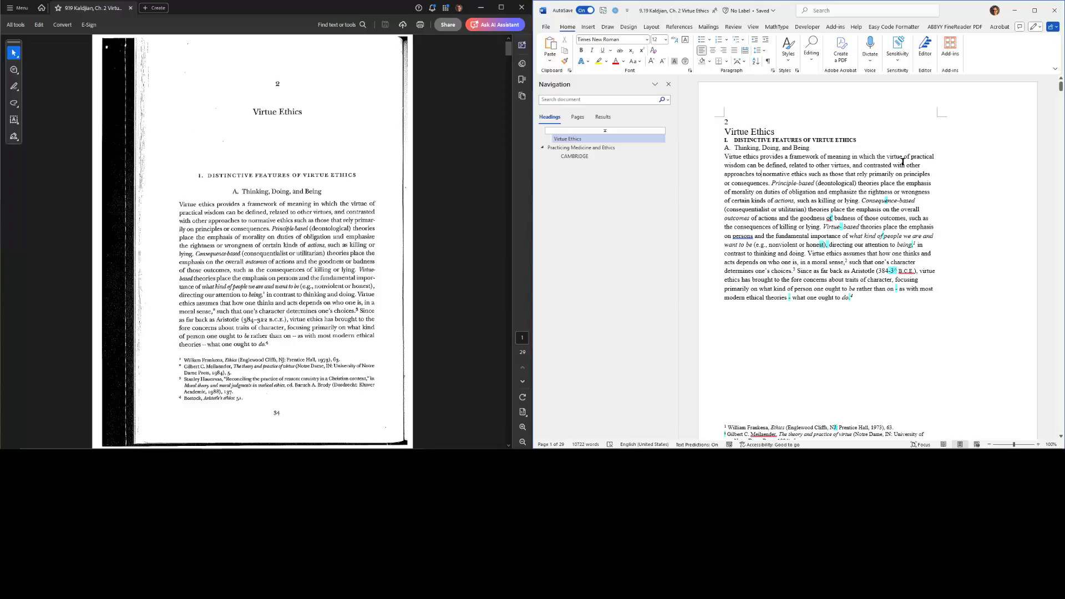
- Reformat the whole Word document in Calibri with the custom formatting macro, and set the main text to 8 pt
key("ctrl+shift+alt+a")
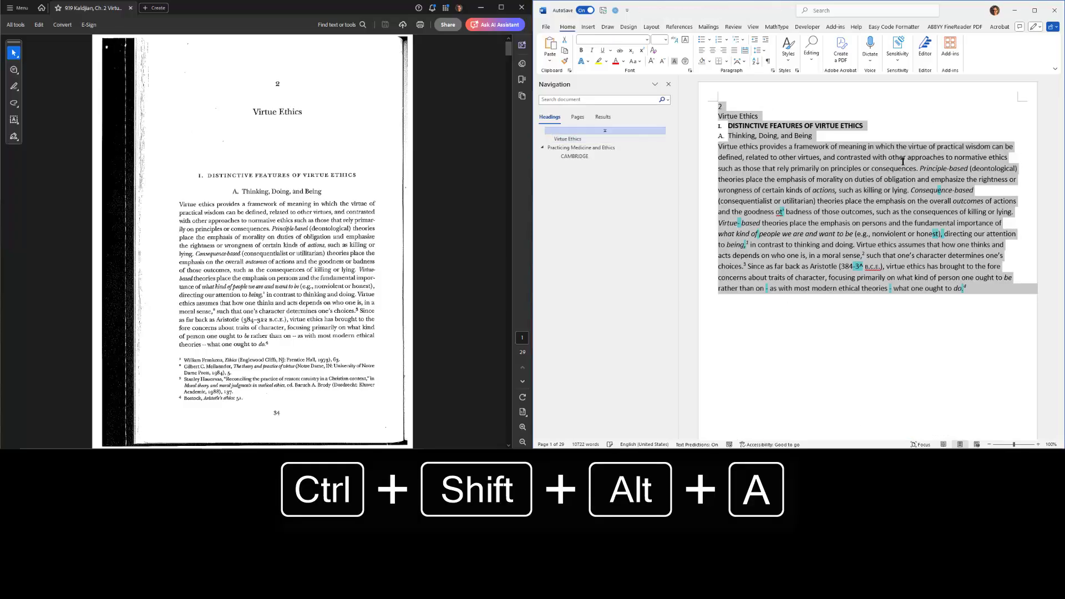
left_click(826, 135)
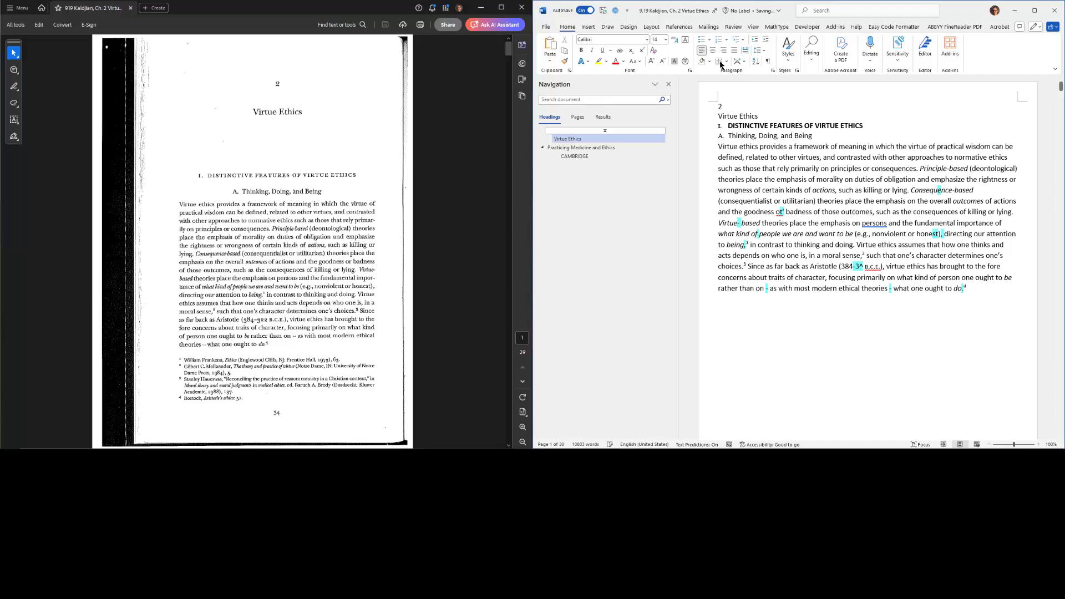
key("ctrl+a")
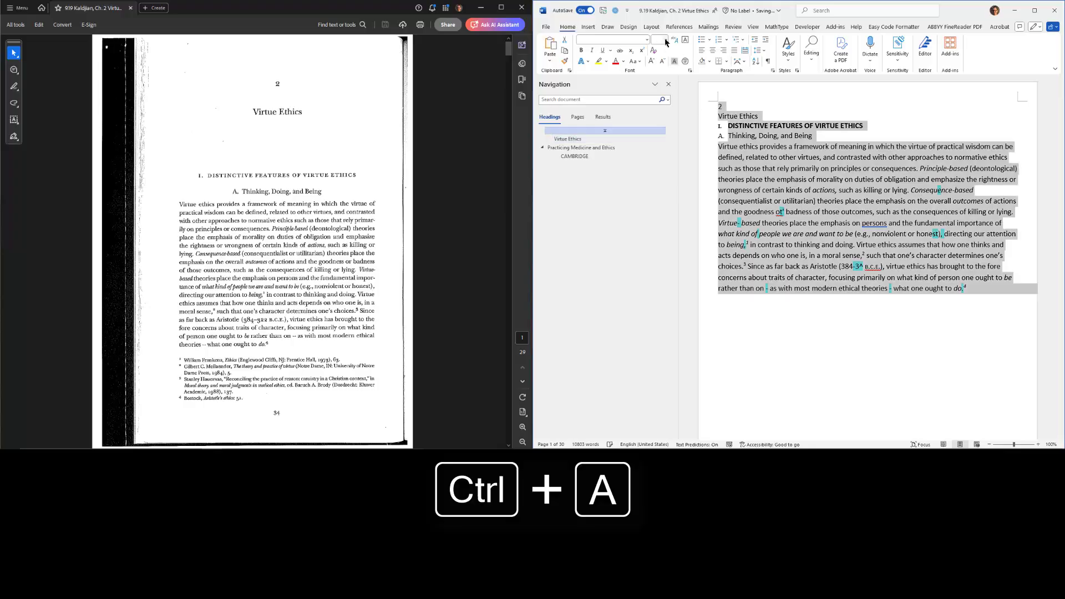
type("8")
key("Return")
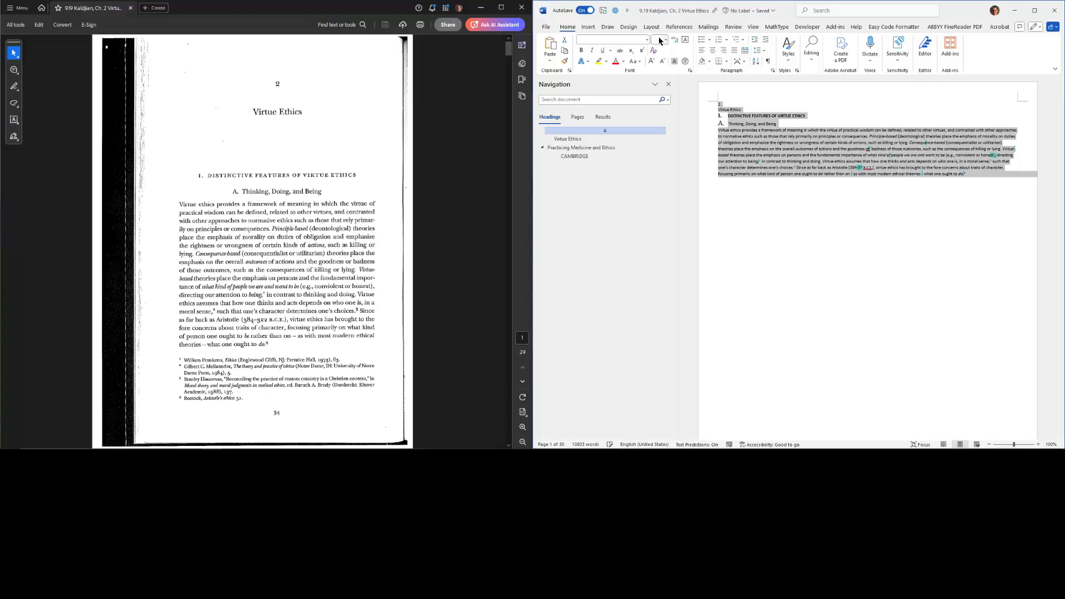
left_click(849, 207)
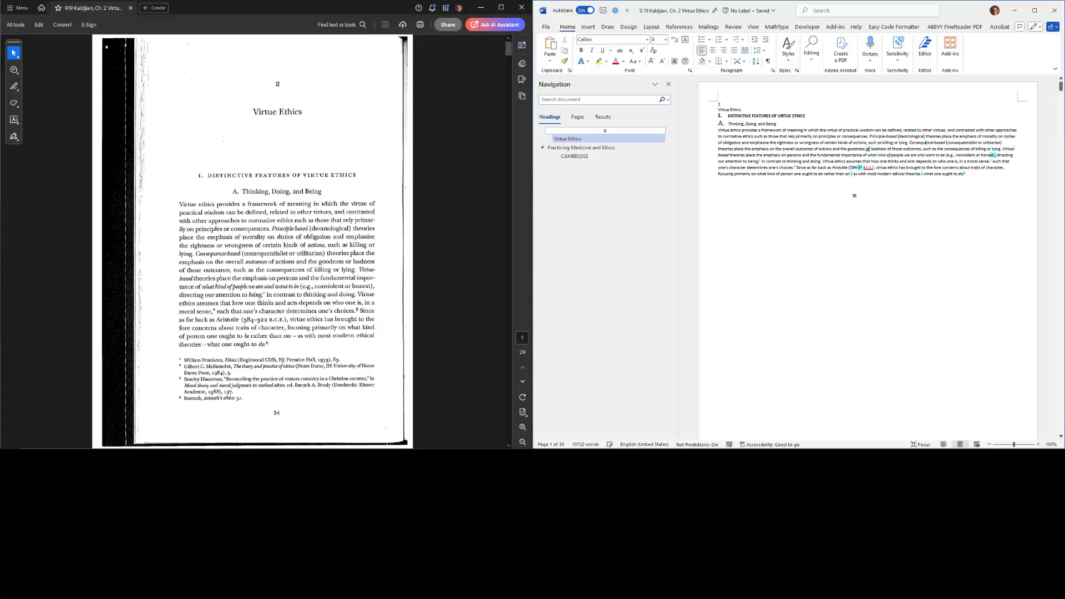
- Examine the reformatted first three pages of the Word document against the matching pages of the scanned PDF
scroll(855, 195, "down", 5)
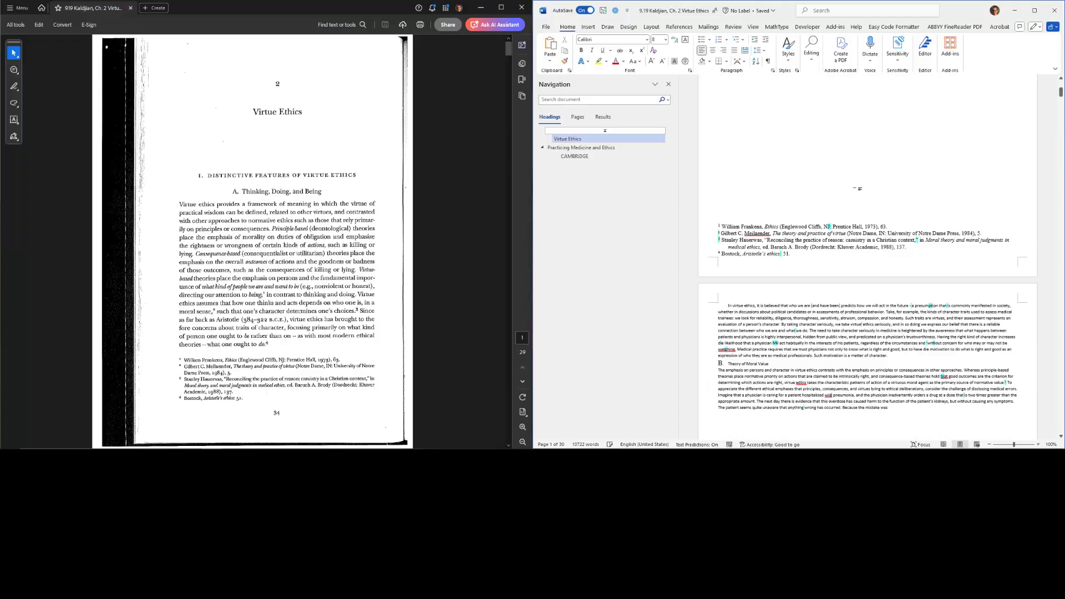
scroll(858, 189, "up", 5)
left_click(968, 175)
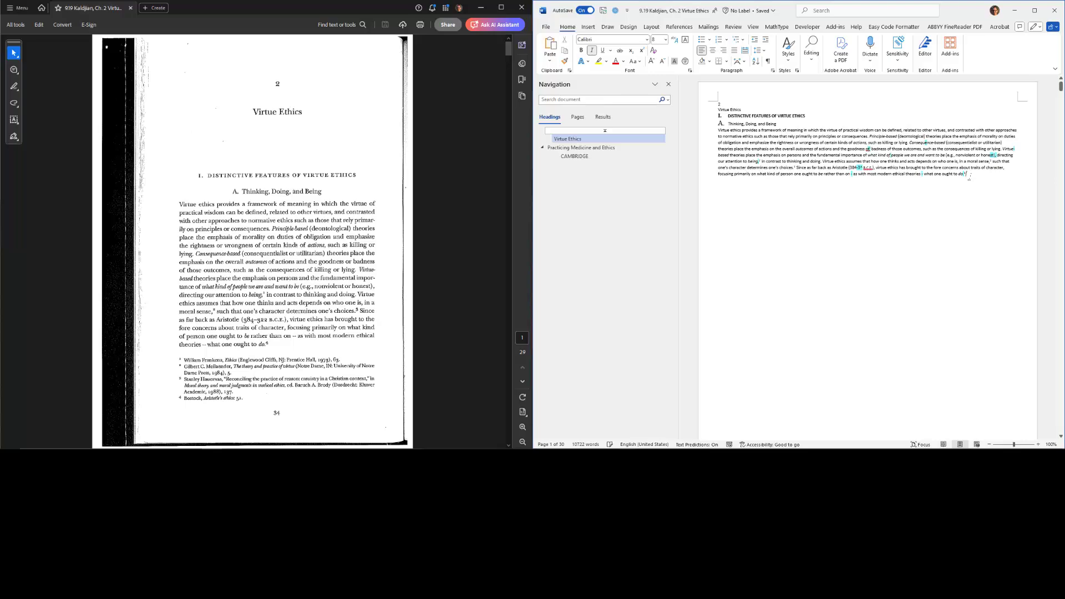
key("ctrl+Page_Down")
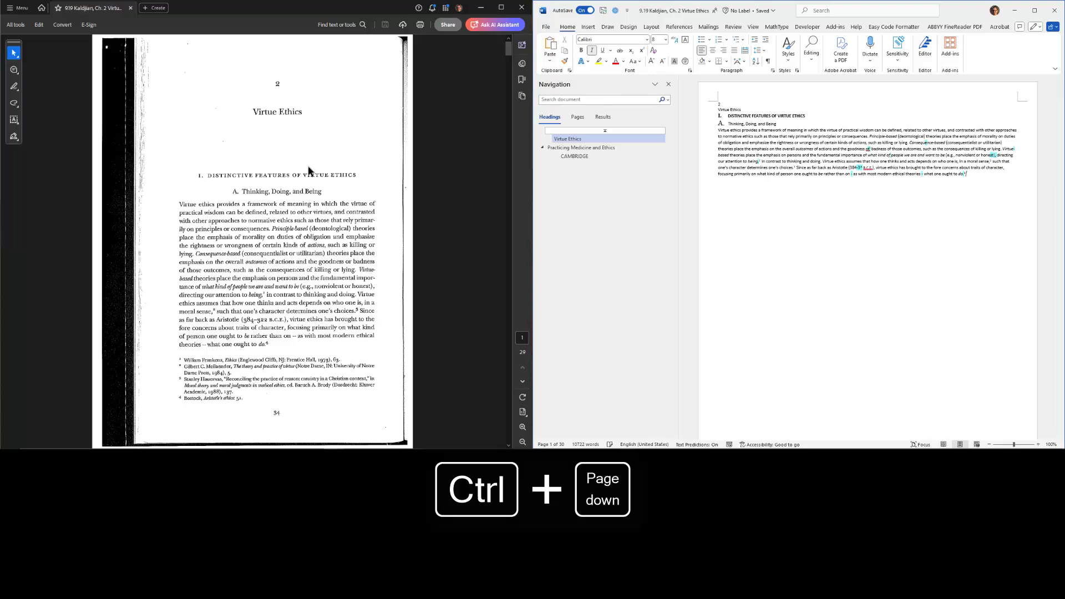
scroll(87, 163, "down", 3)
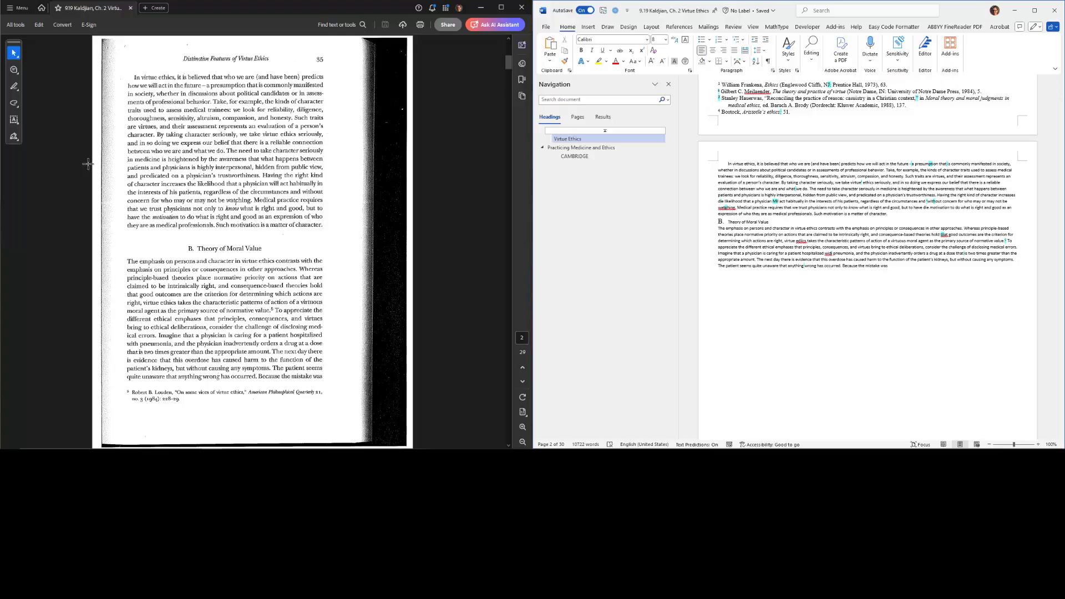
key("ctrl+Page_Down")
scroll(88, 164, "down", 3)
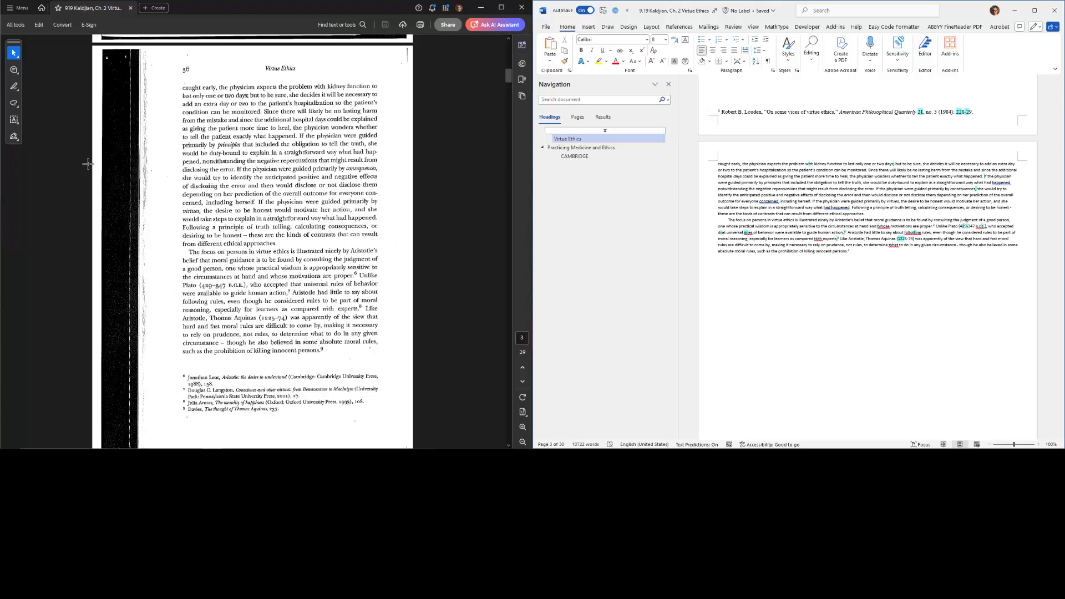
- Page through the Word document to page 10, examining how the reformatted text and footnotes fit on each page
key("Page_Down")
key("Page_Down")
key("Page_Down")
key("Page_Down")
key("Page_Down")
key("Page_Down")
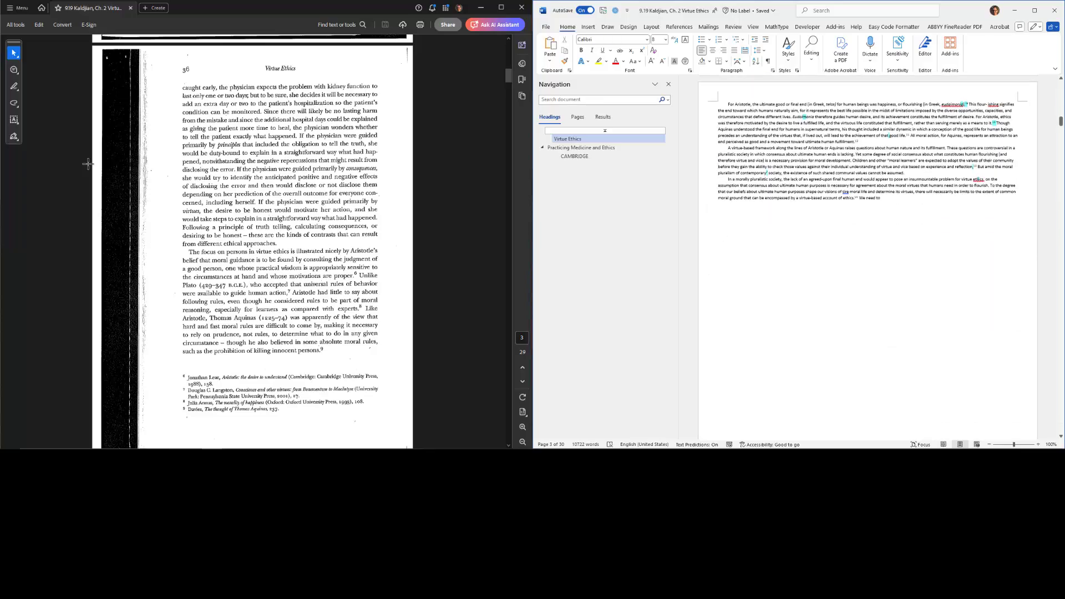
key("Page_Down")
key("Page_Down")
key("Page_Down")
key("Page_Down")
key("Page_Down")
key("Page_Down")
key("Page_Down")
key("Page_Down")
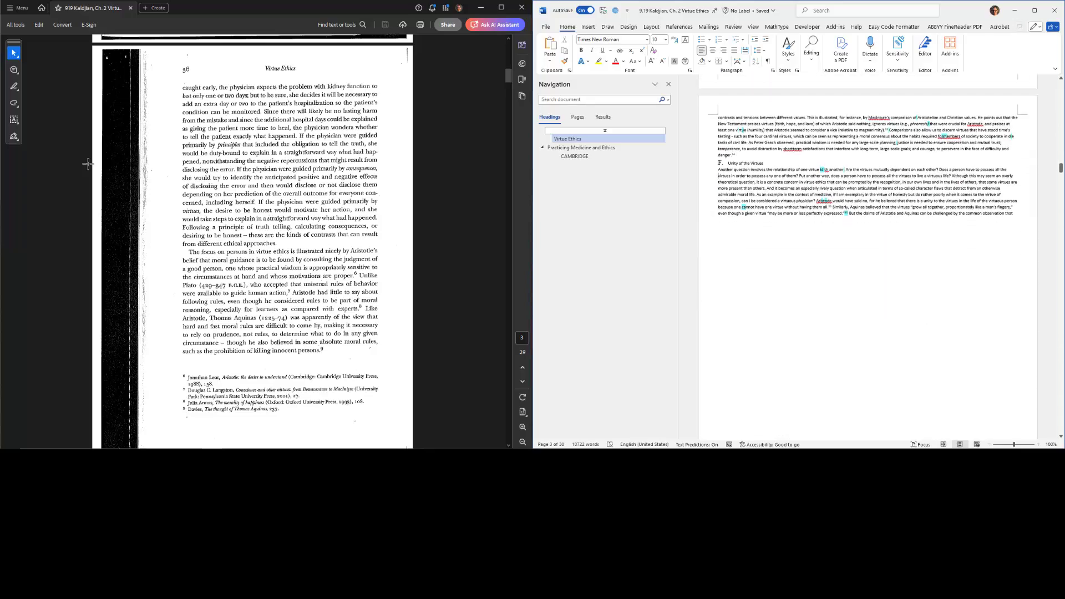
key("Page_Down")
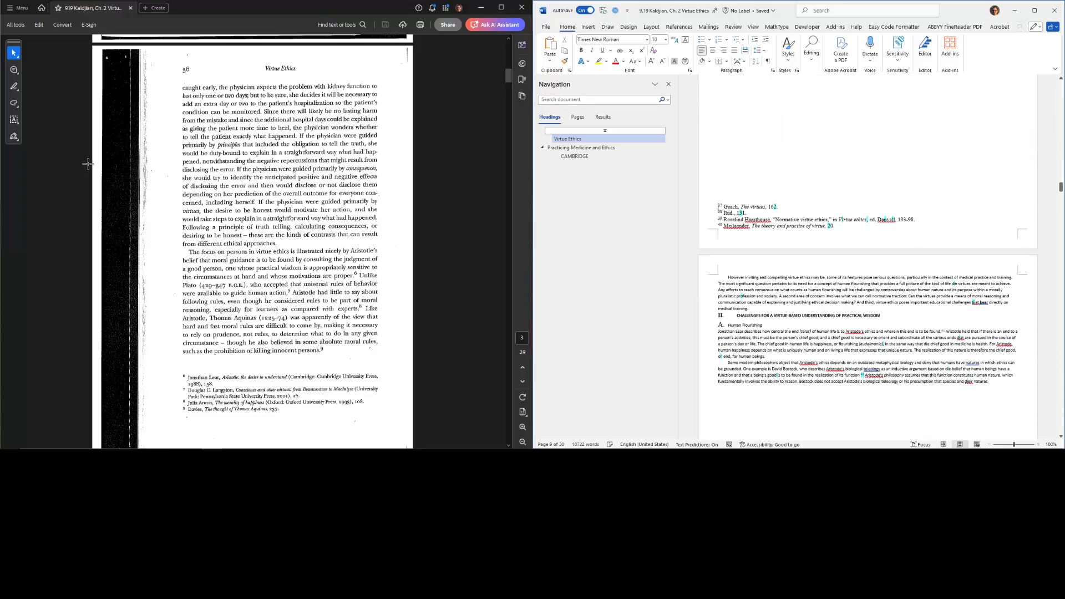
key("Page_Down")
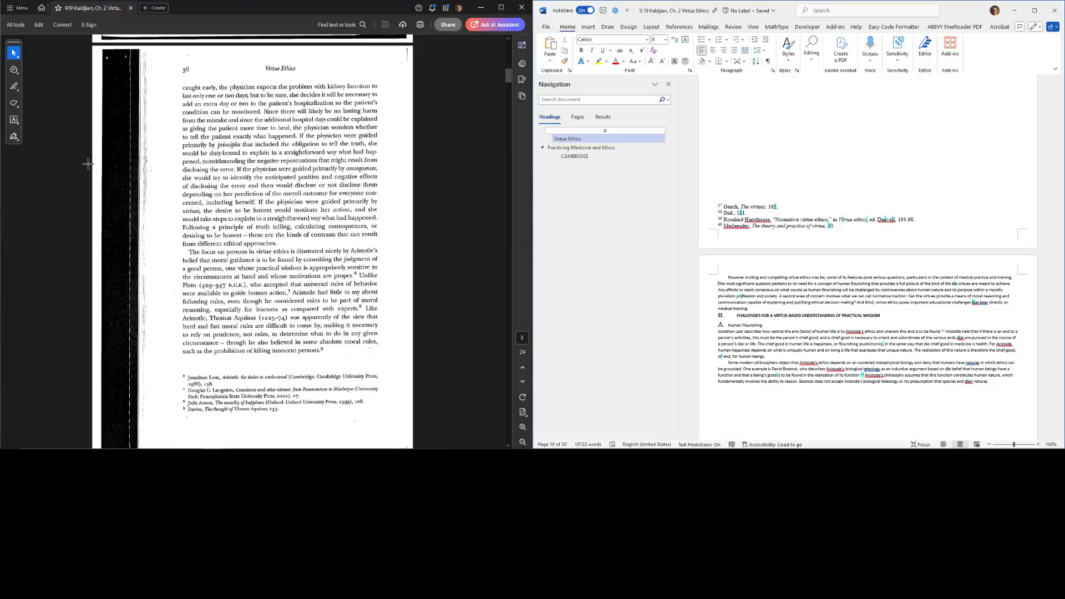
key("ctrl+shift+alt+s")
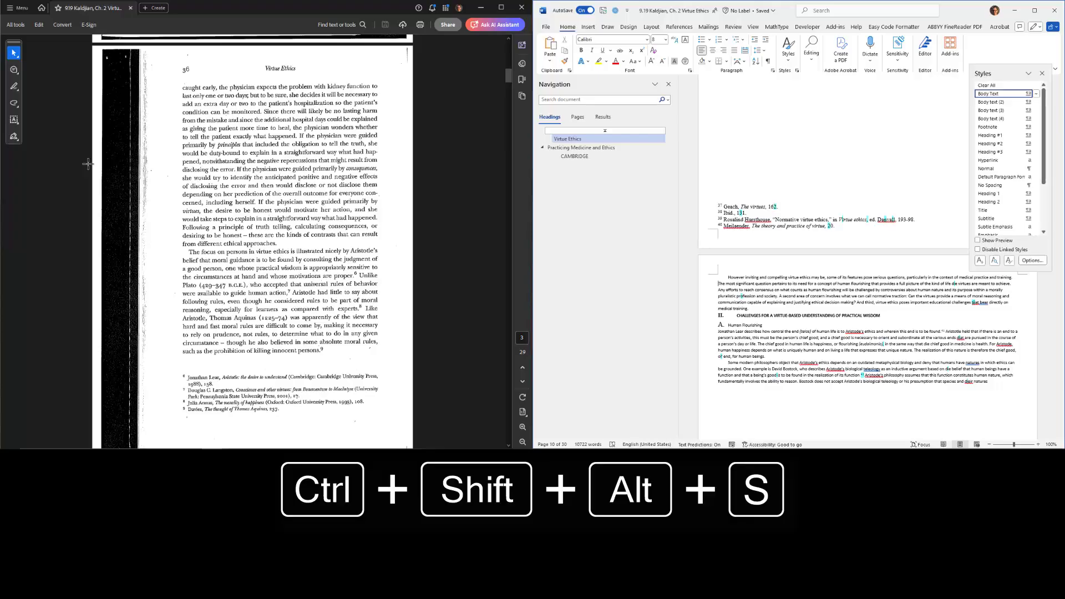
left_click(1042, 74)
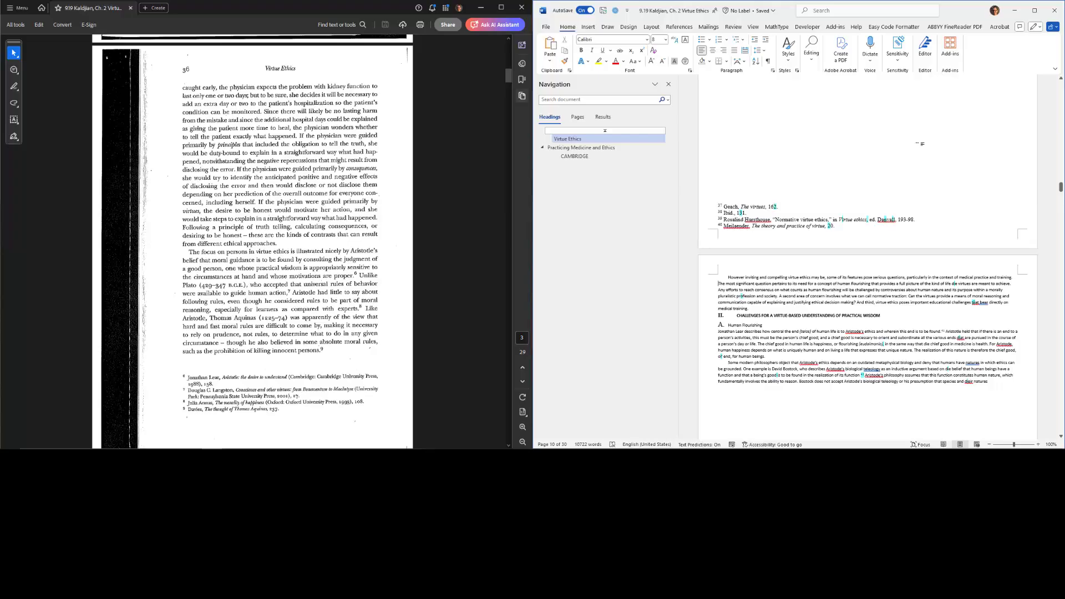
key("ctrl+alt+t")
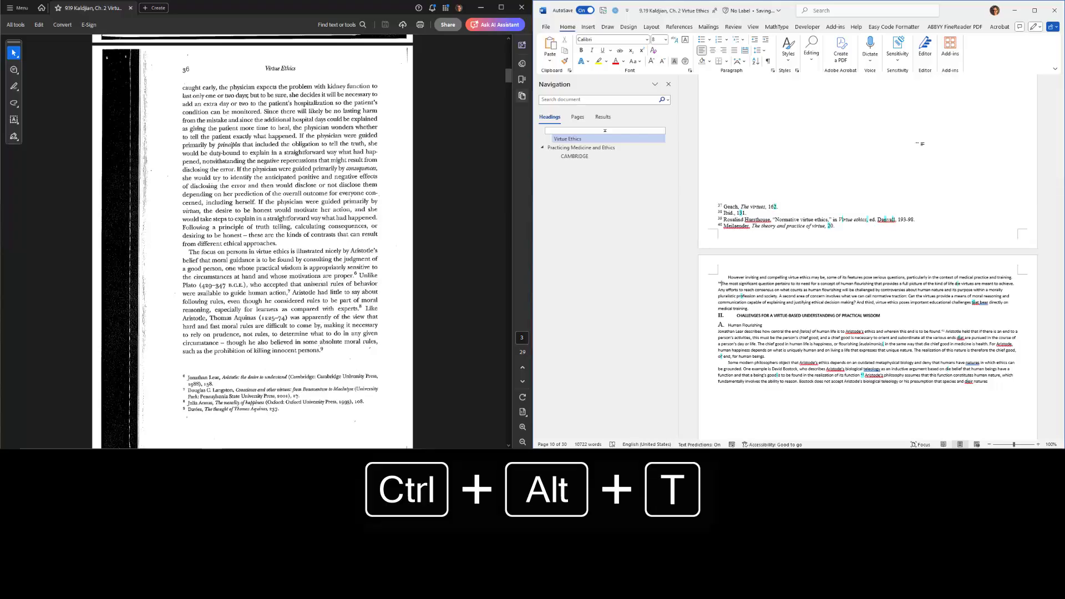
key("ctrl+z")
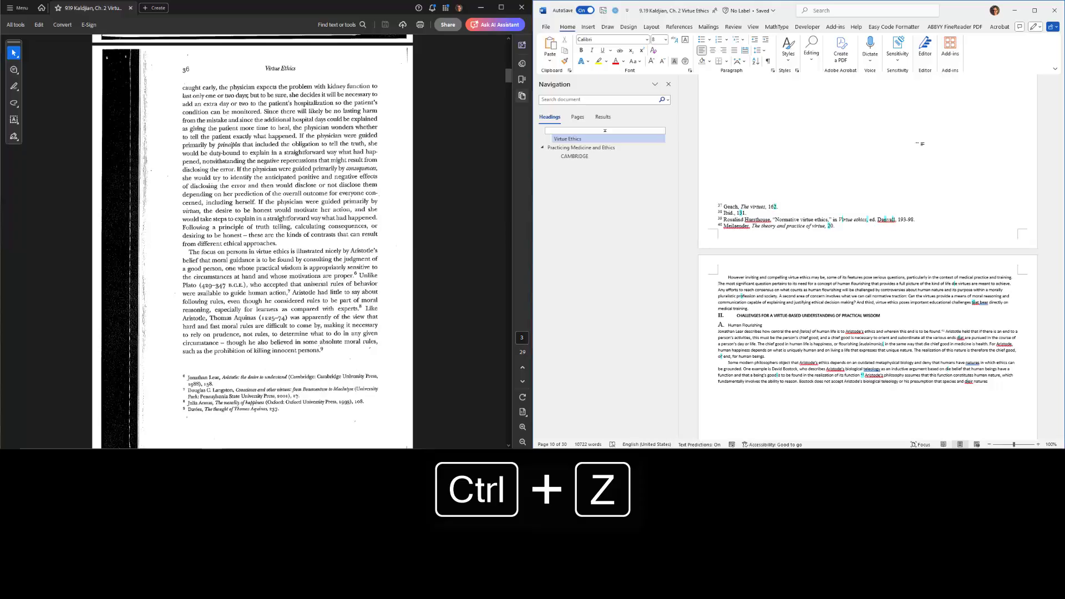
- Switch to File Explorer and open the PageSync script from the AutoHotkey folder in Notepad++ to check its page sync function
key("alt+Tab")
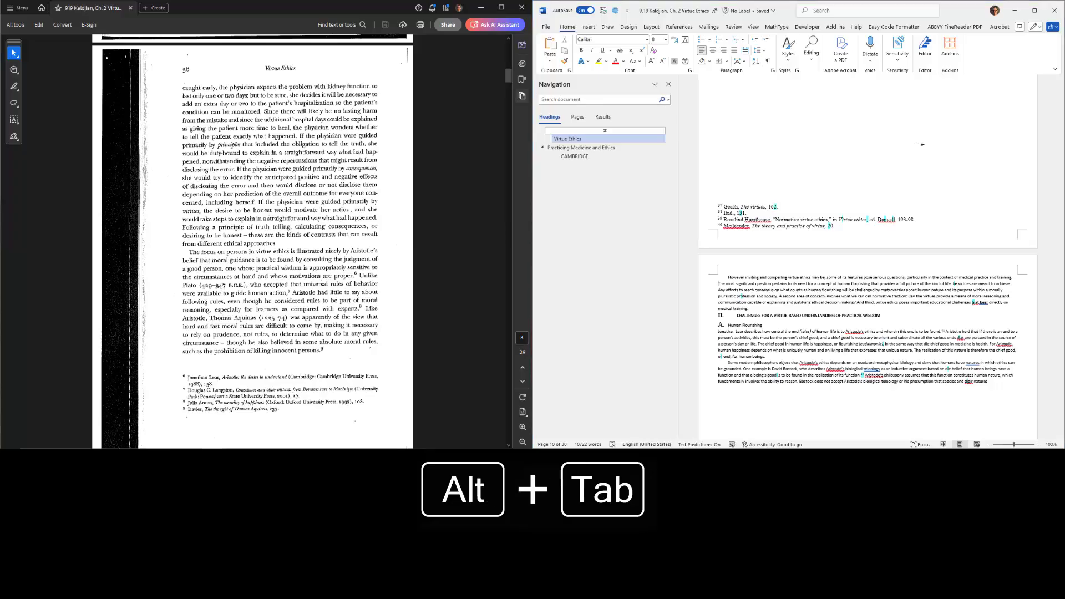
key("Tab")
key("Tab")
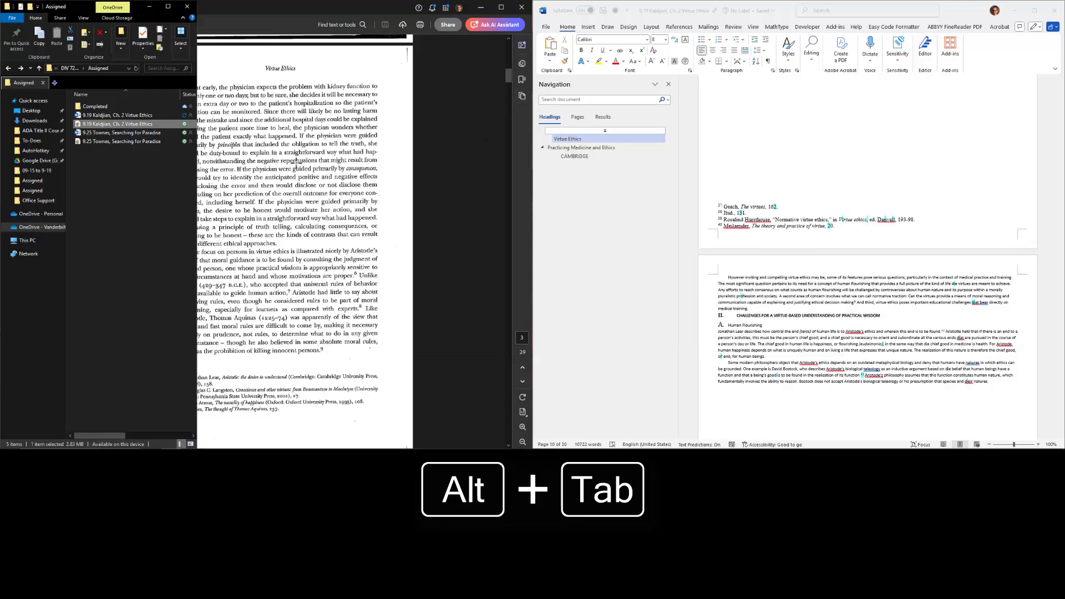
left_click(35, 150)
right_click(86, 116)
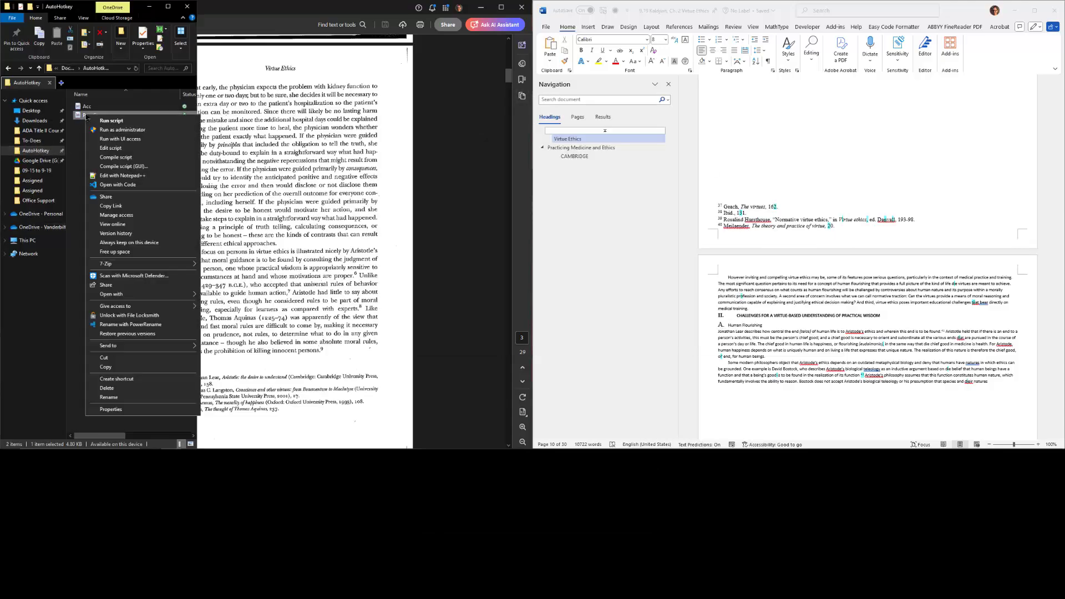
left_click(129, 176)
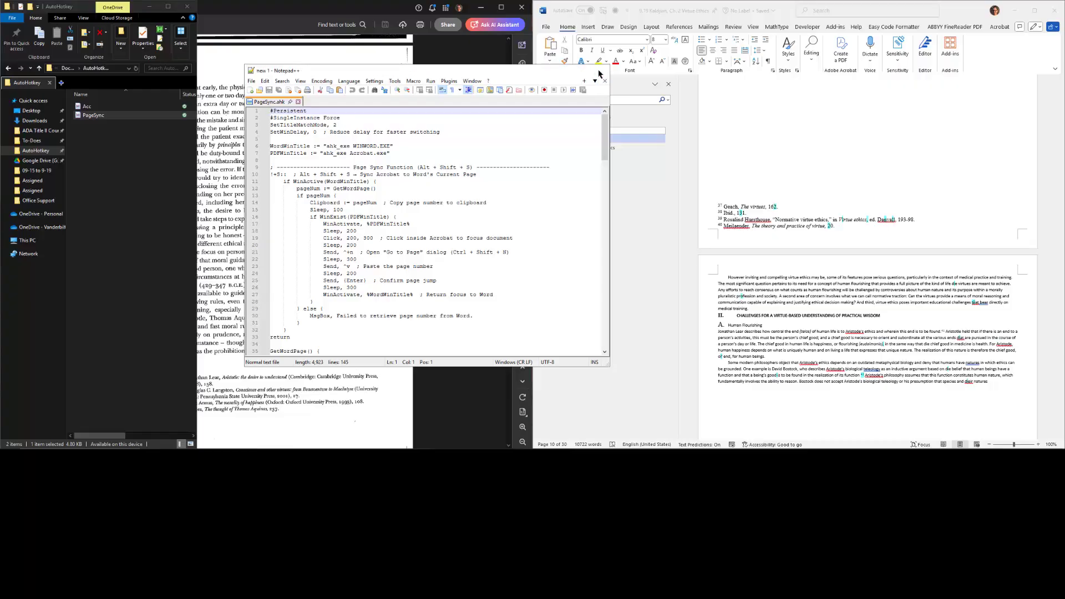
left_click(599, 72)
- Sync the scanned PDF to page 10 of the Word document with the page sync script
left_click(784, 280)
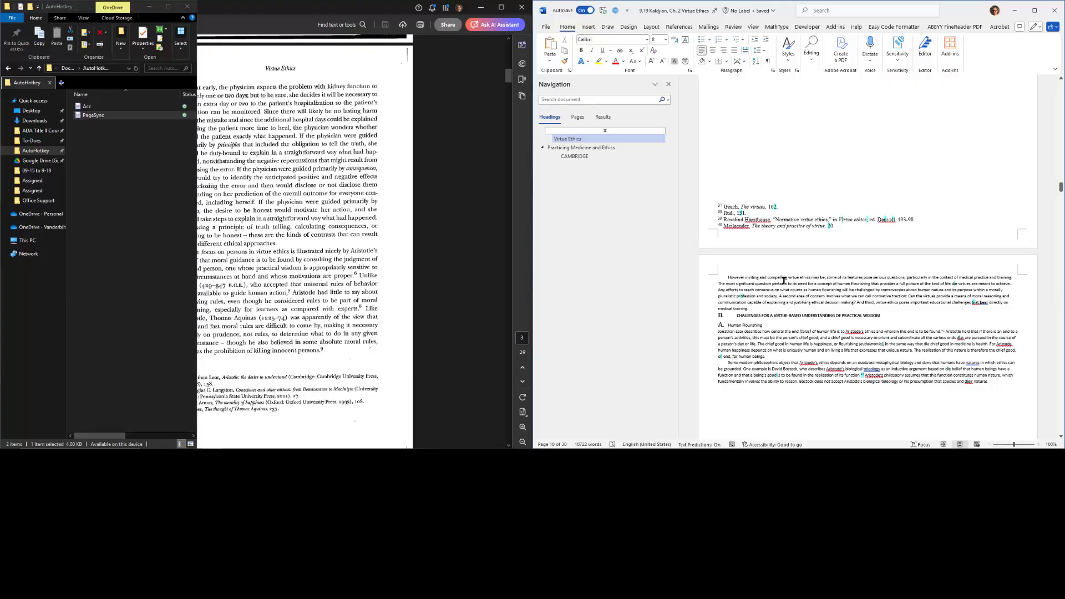
key("shift+alt+s")
key("ctrl+shift+n")
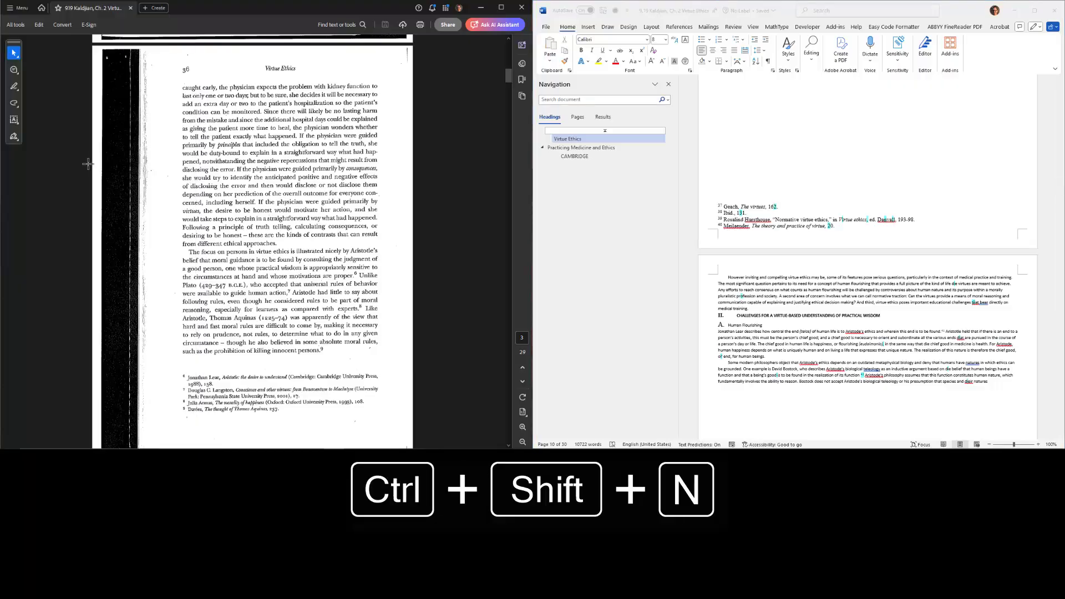
type("10")
key("Return")
key("alt+Tab")
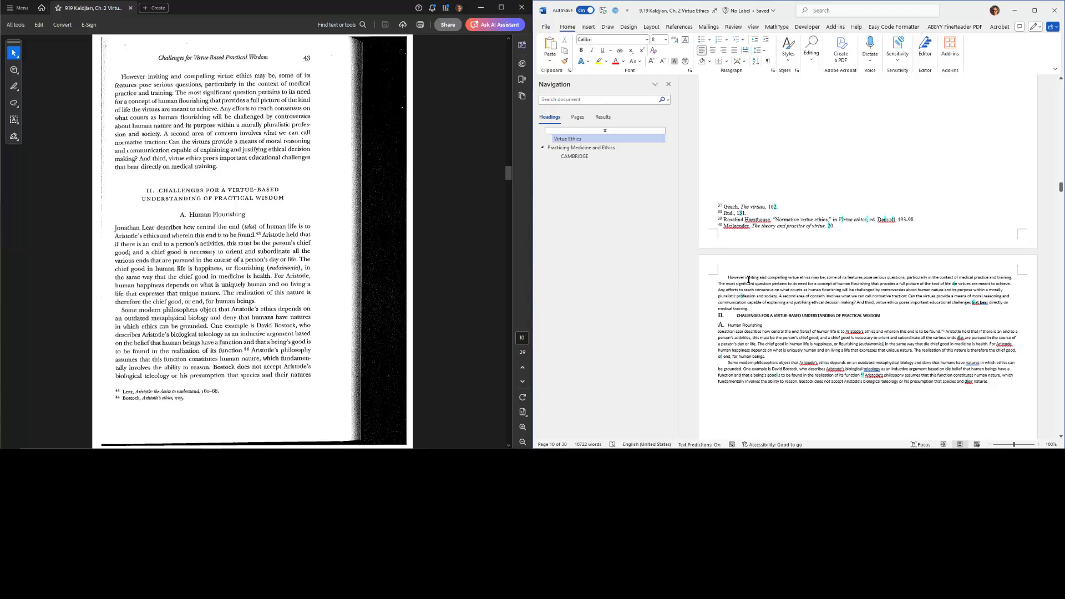
- Move the scanned PDF ahead to page 12 and try running the page sync from there
left_click(771, 310)
key("Left")
scroll(263, 251, "down", 5)
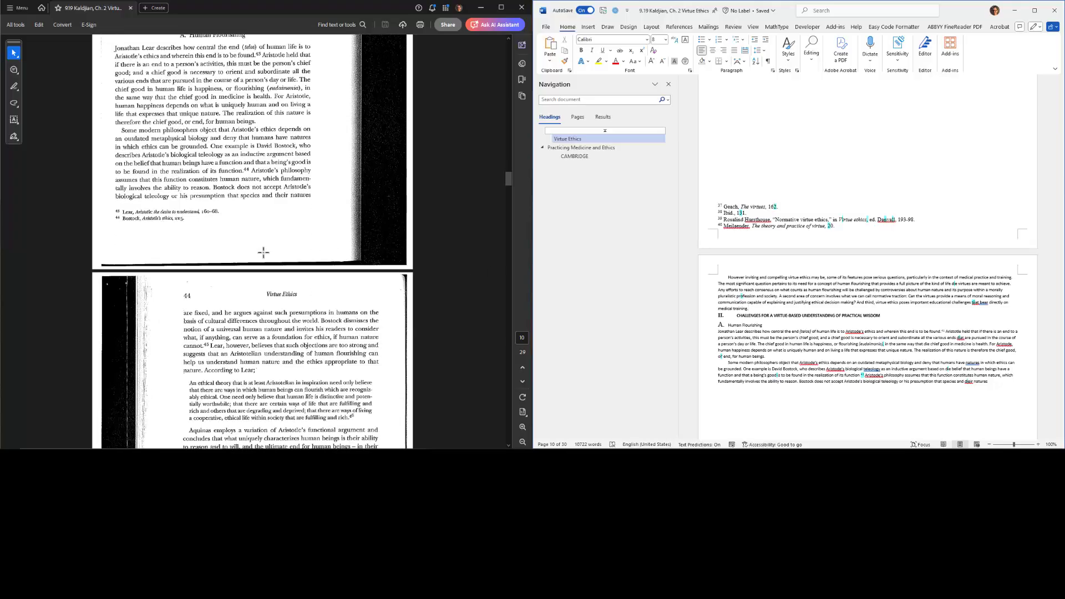
scroll(263, 251, "down", 5)
left_click(255, 217)
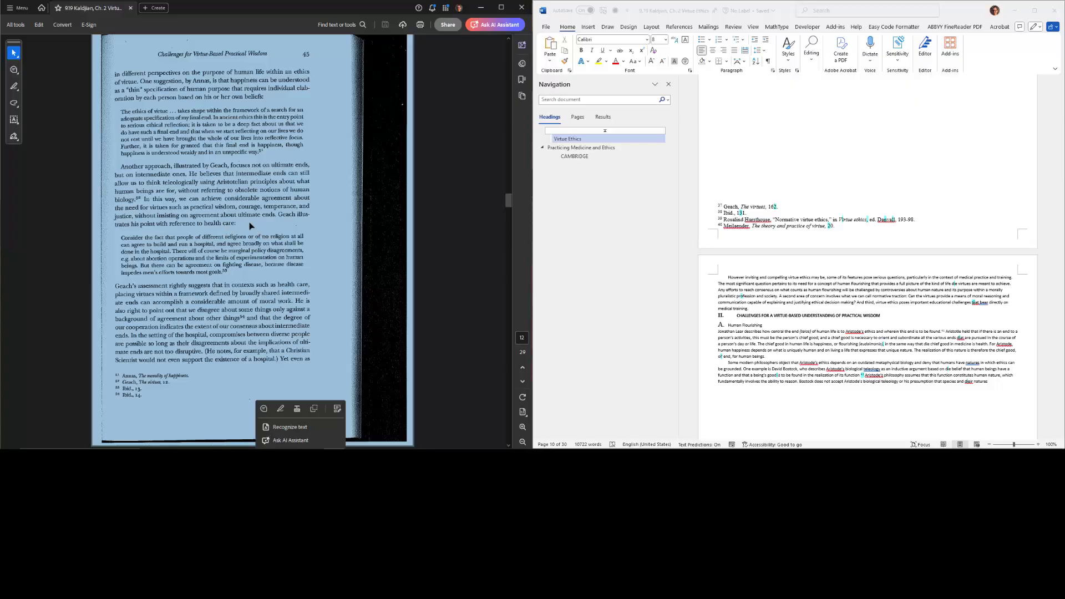
key("shift+alt+s")
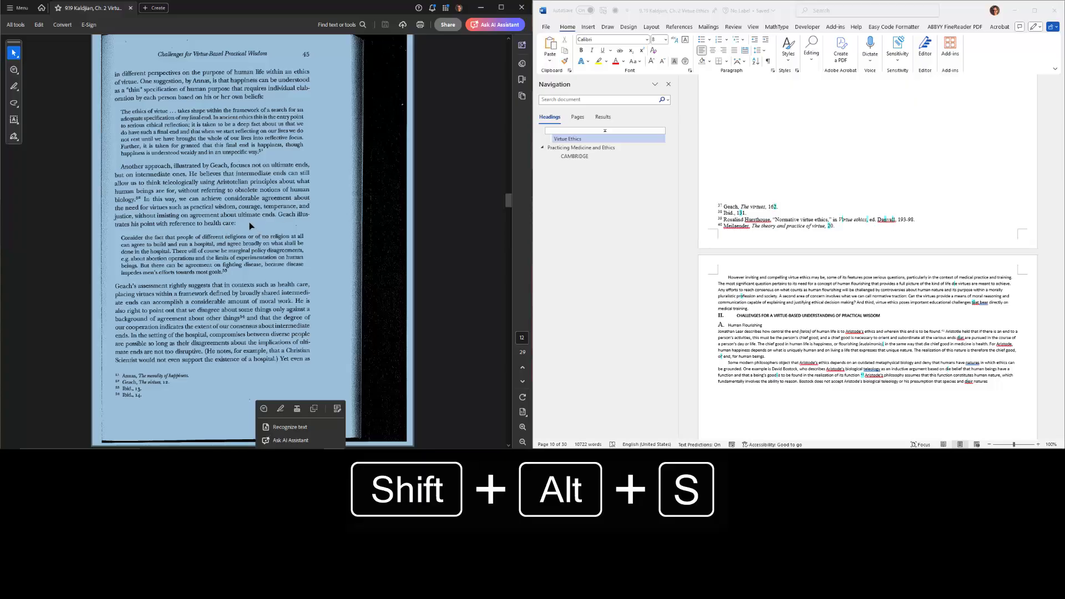
- Place the cursor on page 13 of the Word document and sync the scanned PDF to that page
left_click(804, 257)
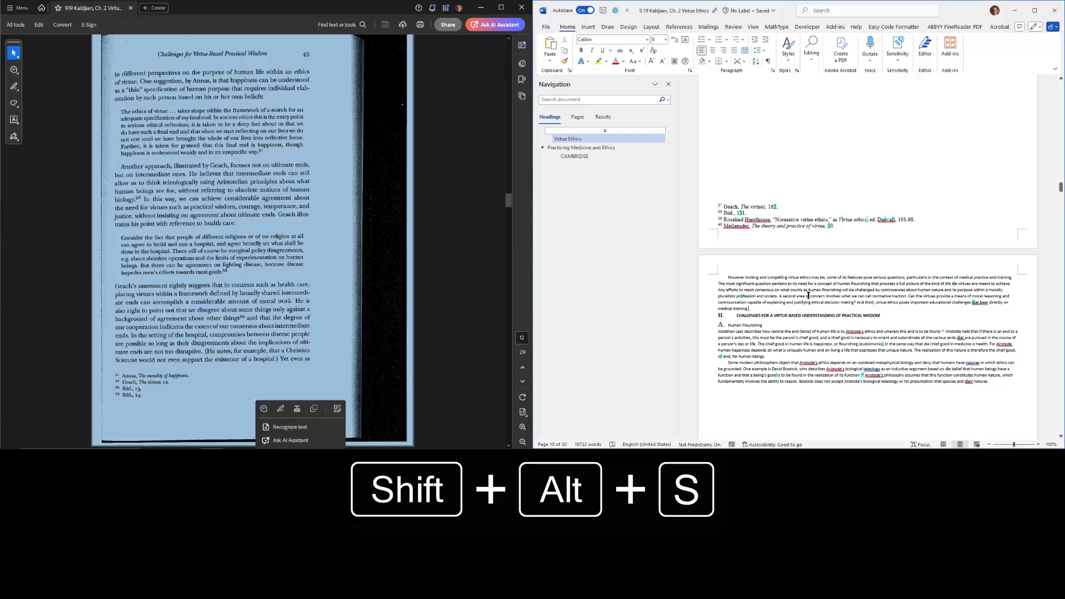
scroll(809, 296, "down", 10)
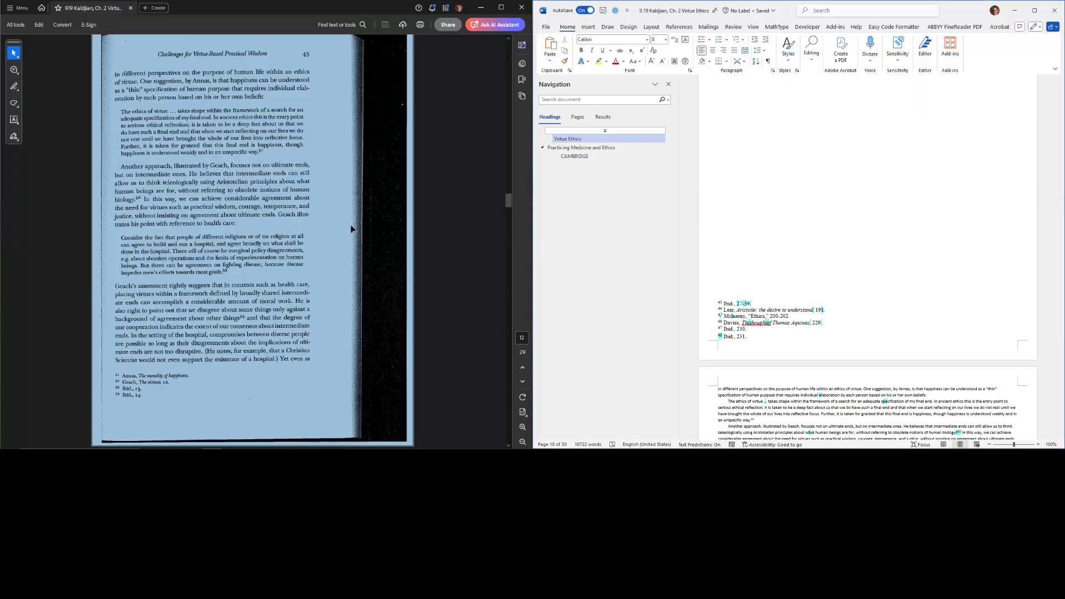
left_click(383, 225)
scroll(787, 303, "down", 10)
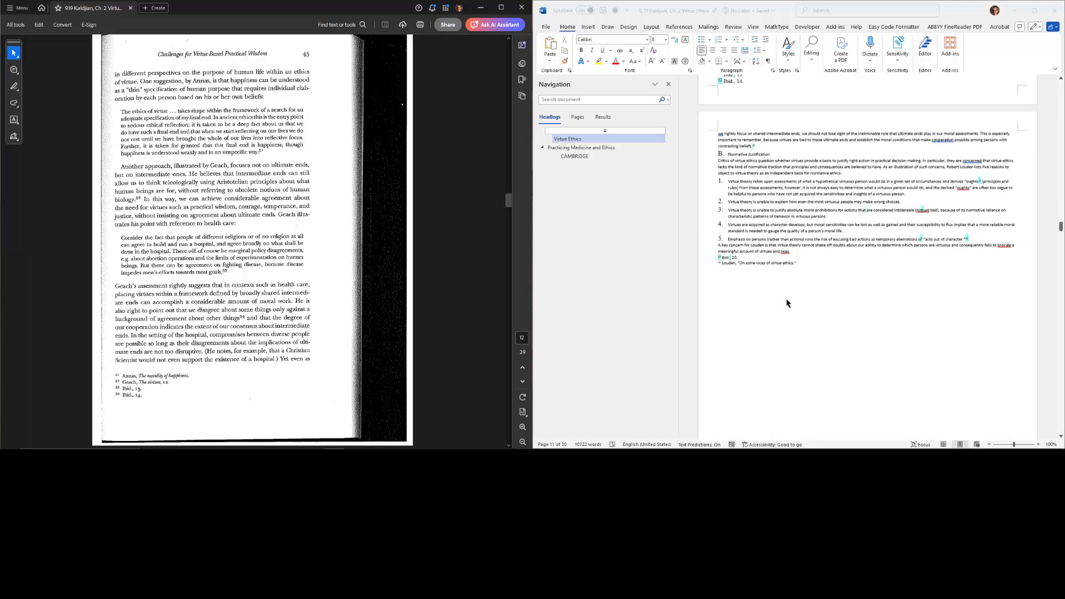
scroll(787, 303, "up", 5)
left_click(758, 244)
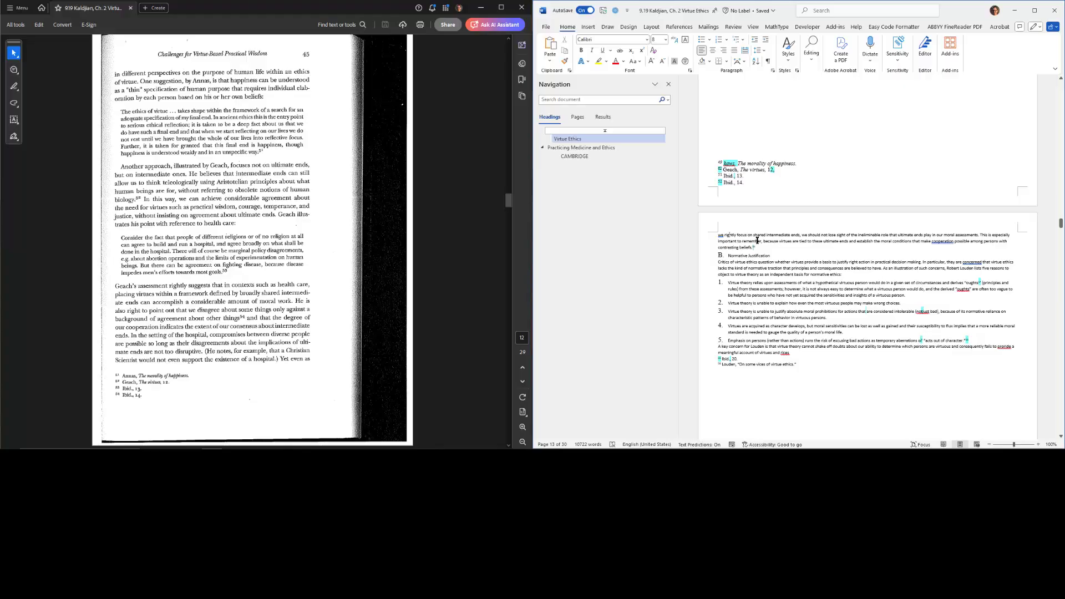
key("shift+alt+s")
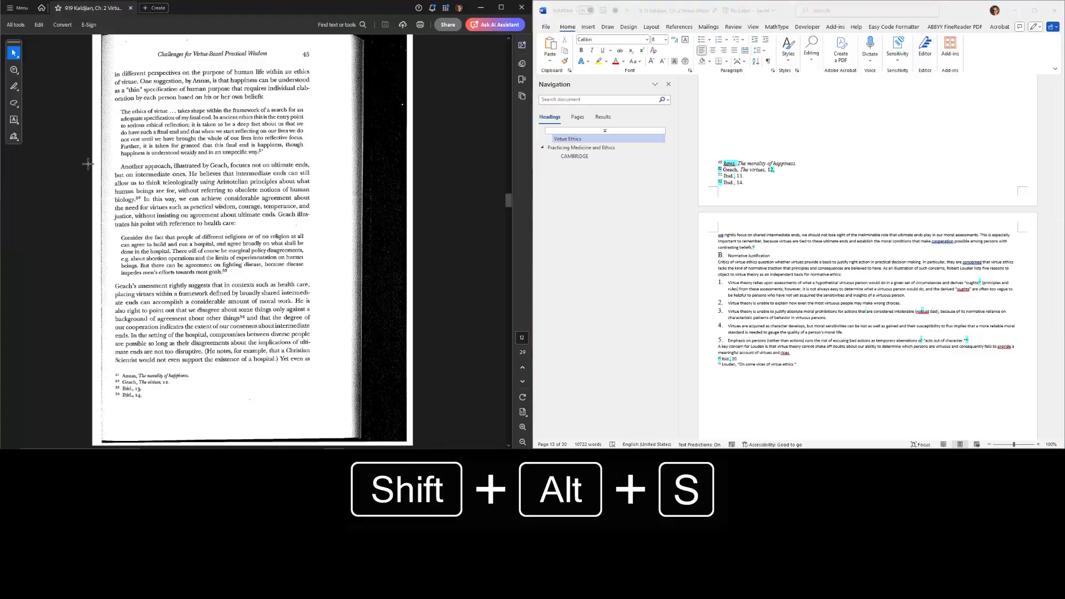
key("ctrl+v")
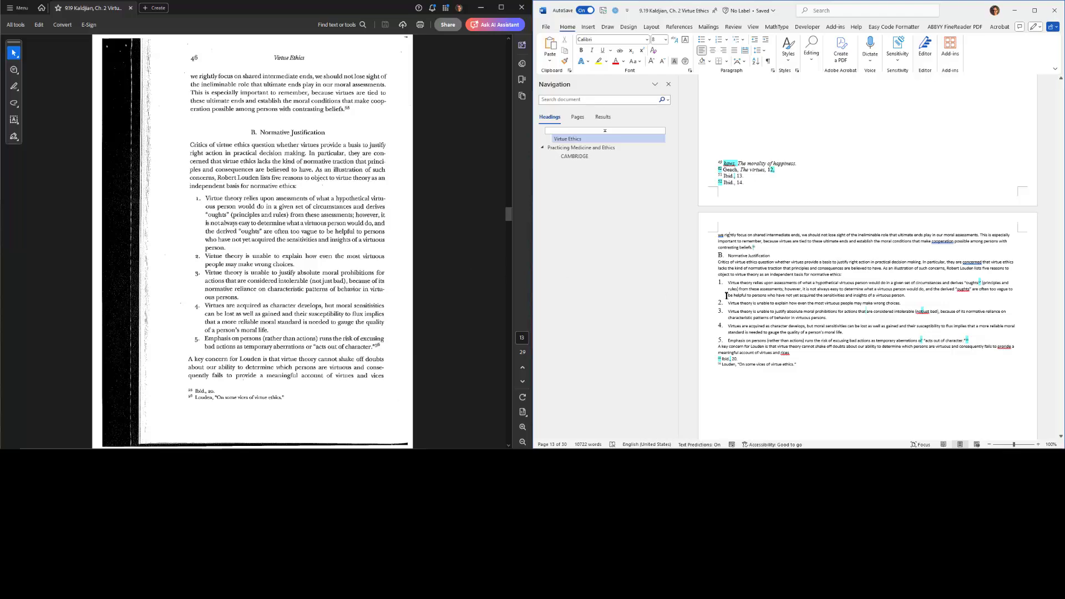
- Advance the Word document and the scanned PDF together, one page at a time, to page 15
left_click(817, 251)
key("ctrl+Page_Down")
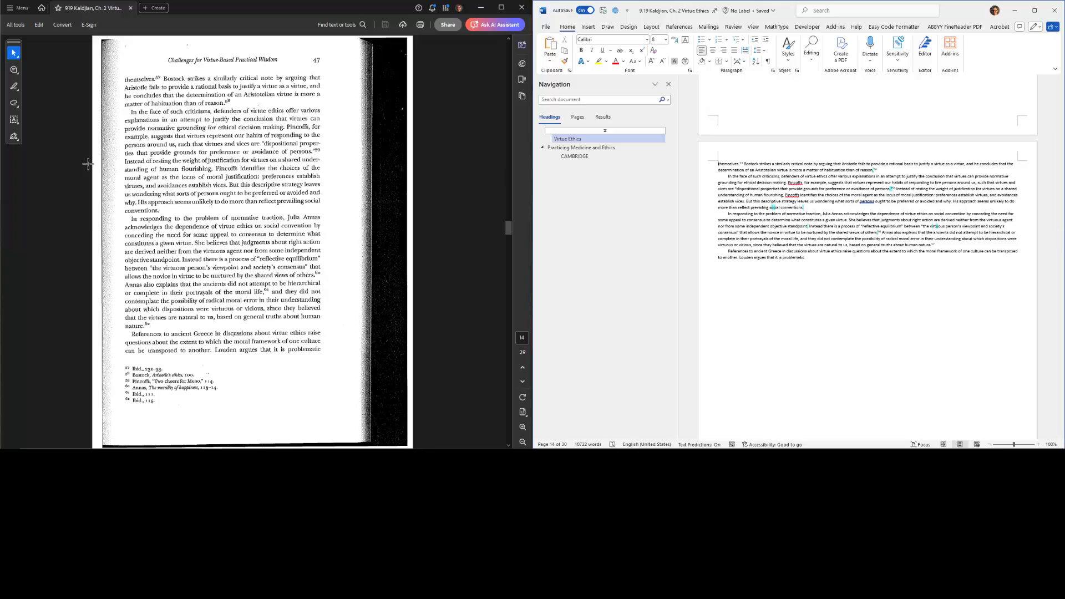
key("ctrl+Page_Down")
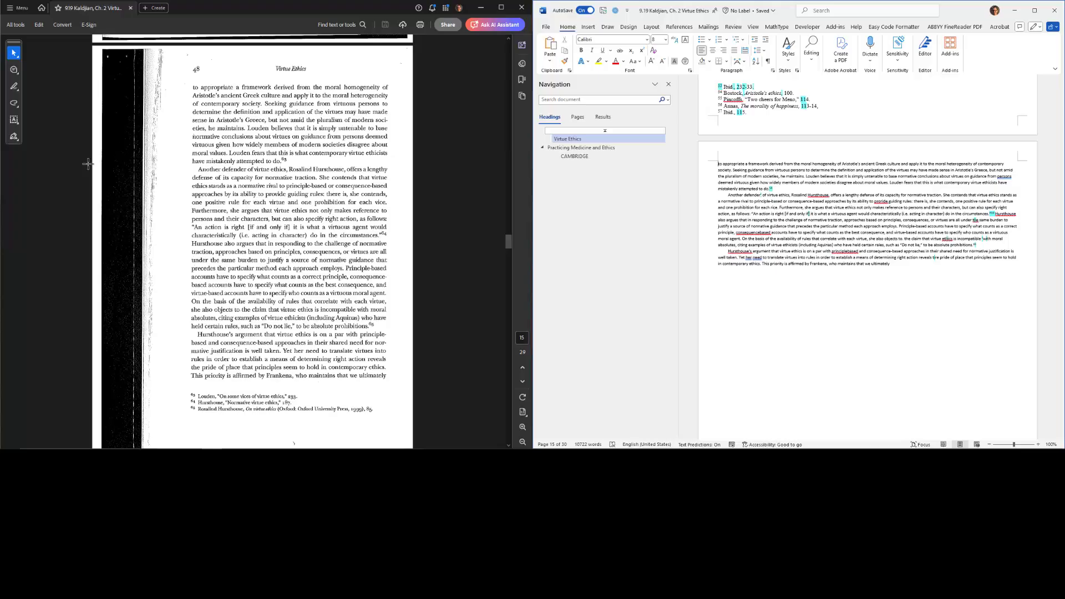
- Search the Word document for "as", clear the search, and return to the text on page 15
key("ctrl+f")
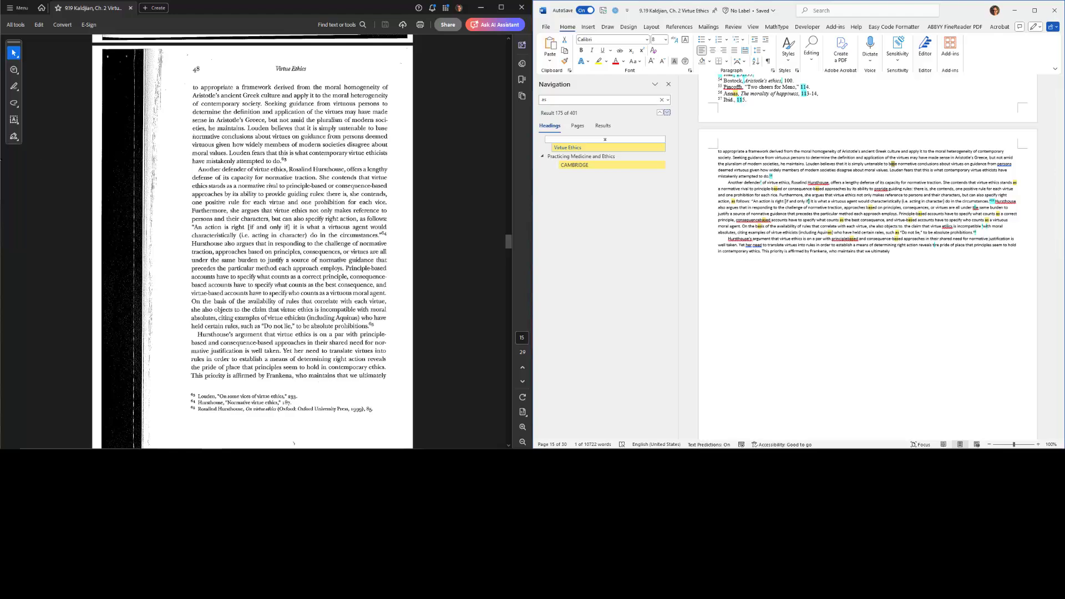
left_click(661, 99)
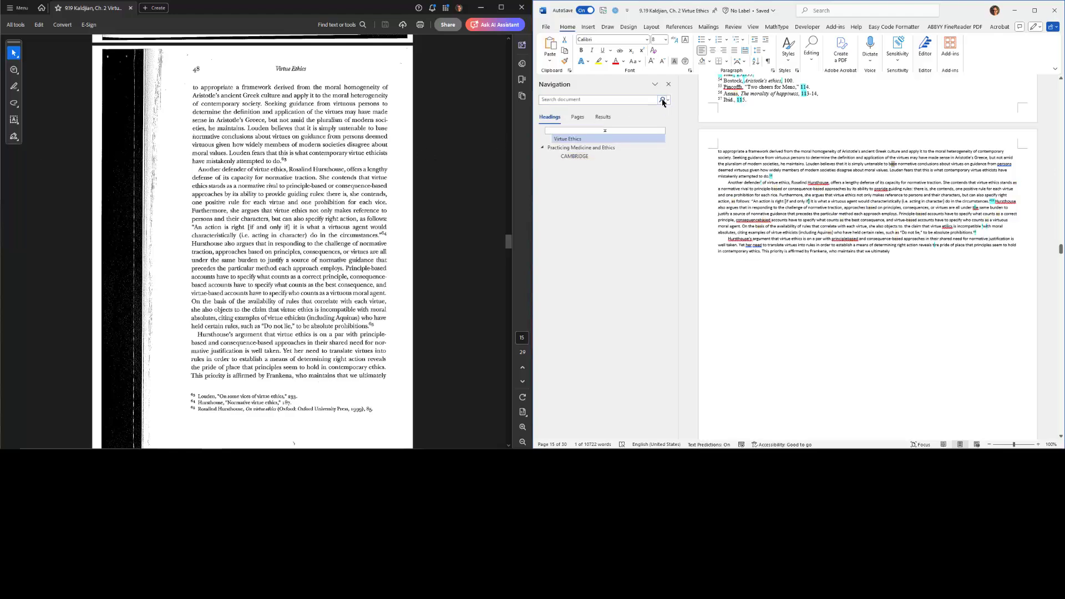
left_click(793, 175)
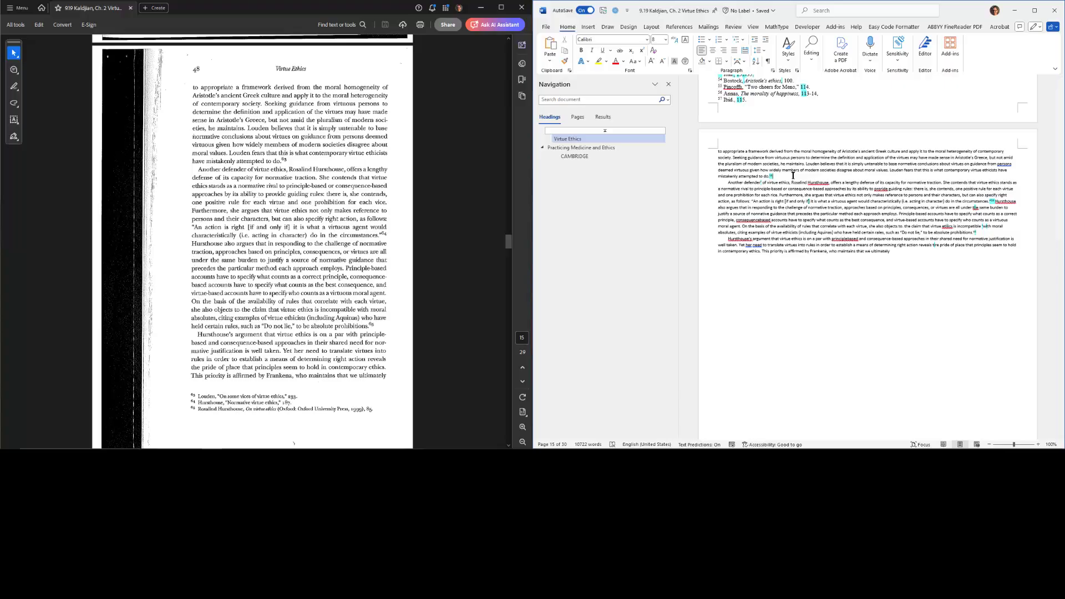
- Bring the PDF and Word document to page 16, using Word's Go To for the next page, and advance both together to page 18
key("ctrl+Page_Down")
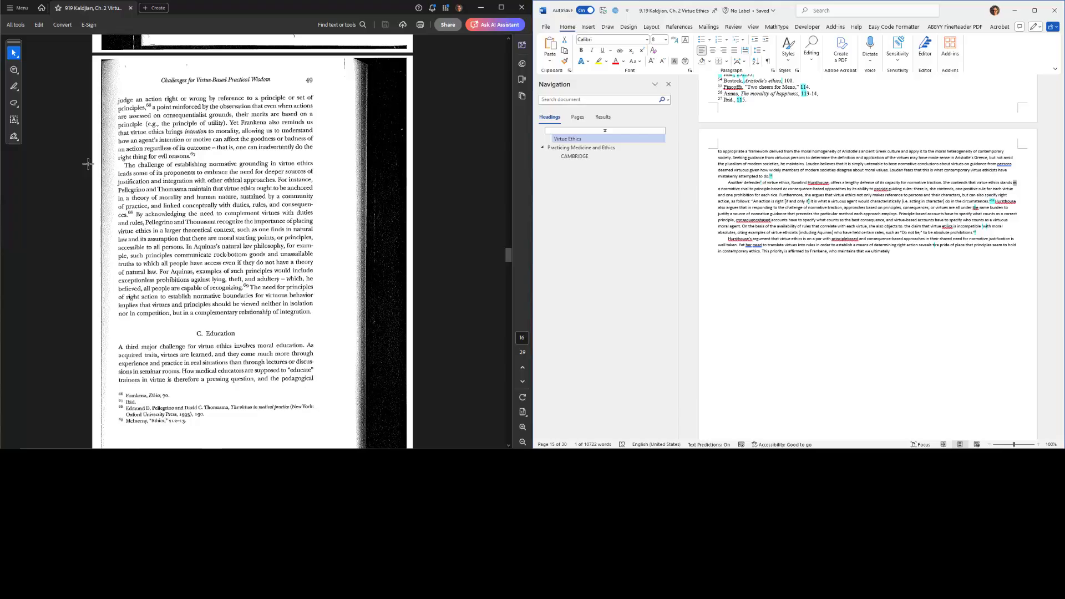
key("ctrl+g")
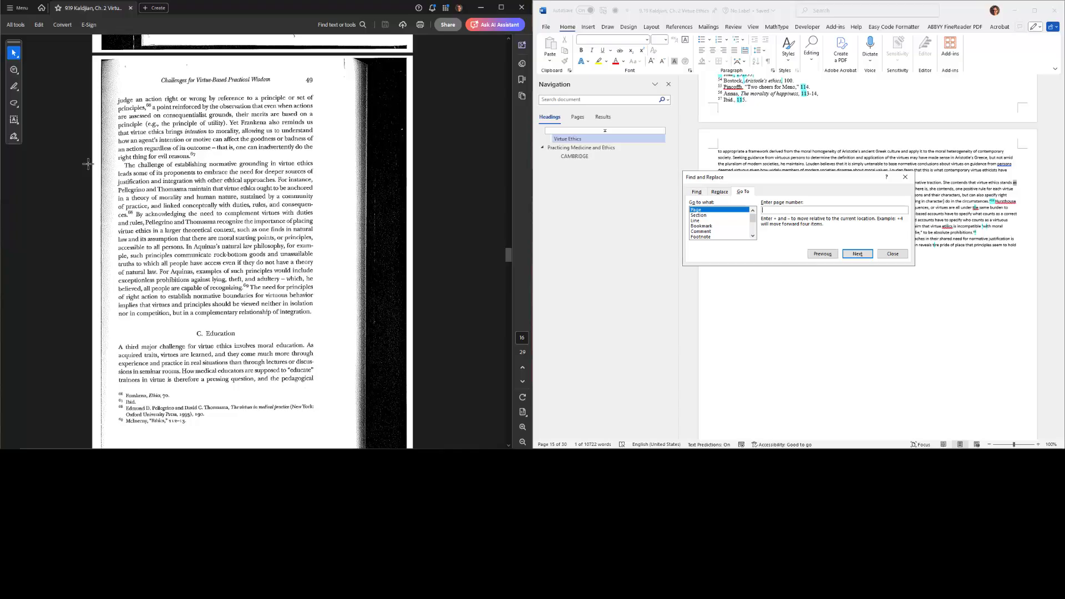
key("Return")
key("Escape")
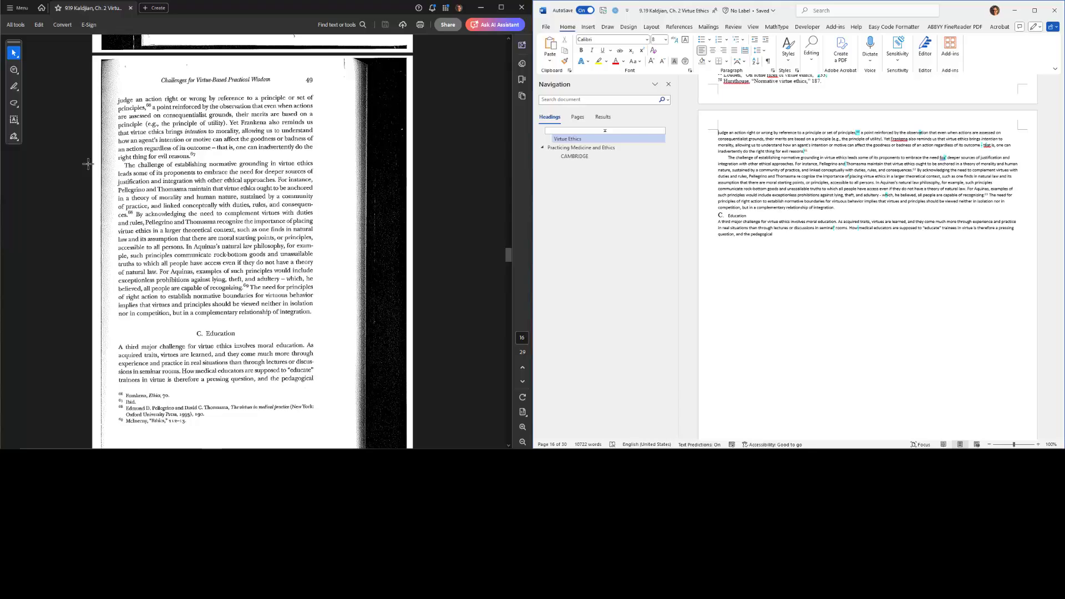
key("ctrl+Page_Down")
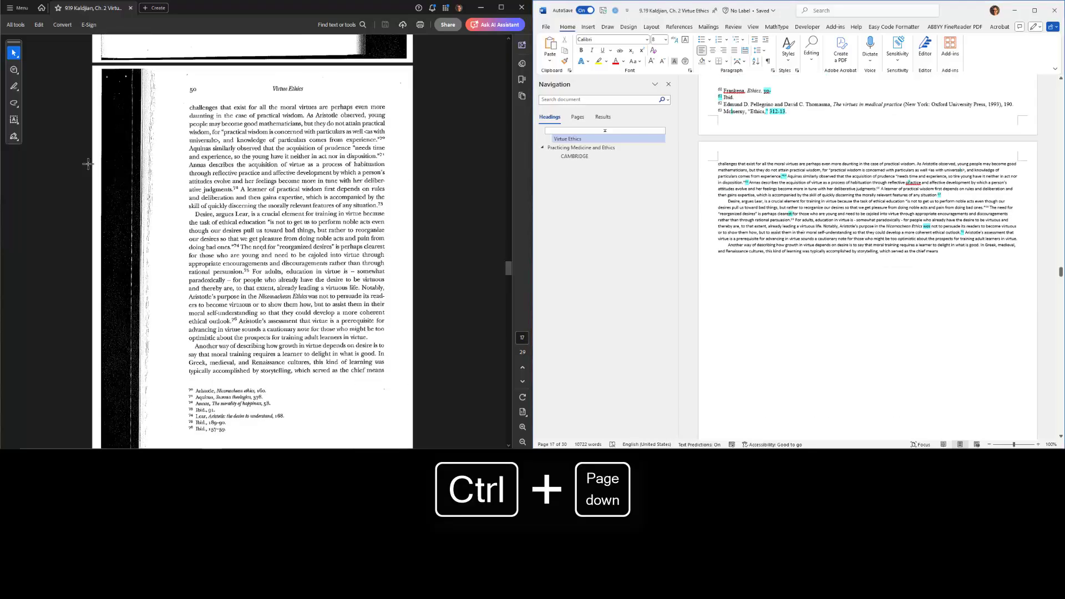
key("ctrl+Page_Down")
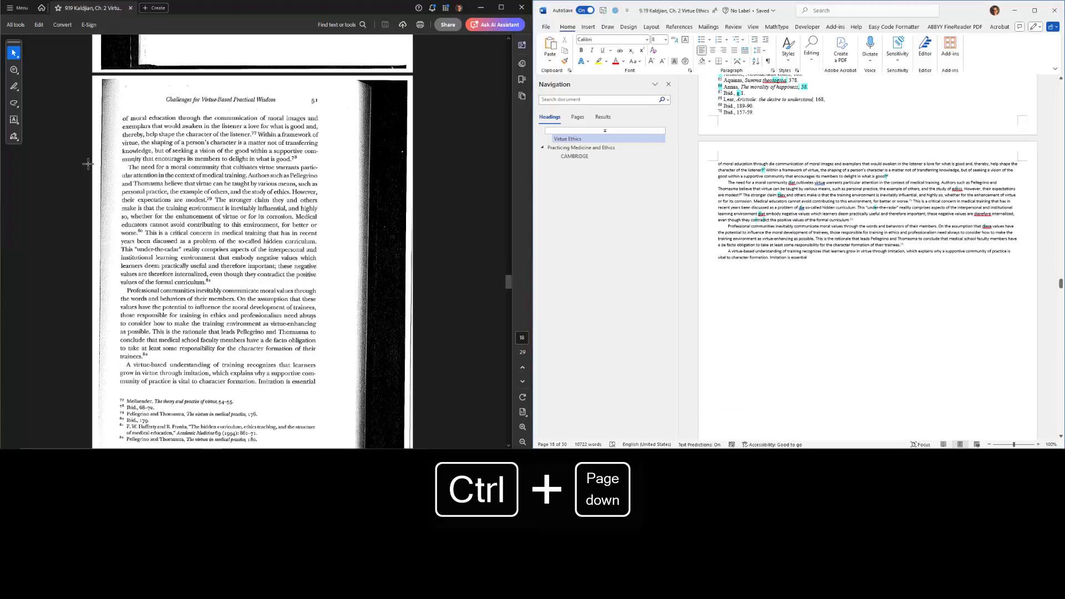
- Move the Word document alone to page 26 and sync the scanned PDF to that page with the page sync script
key("Page_Down")
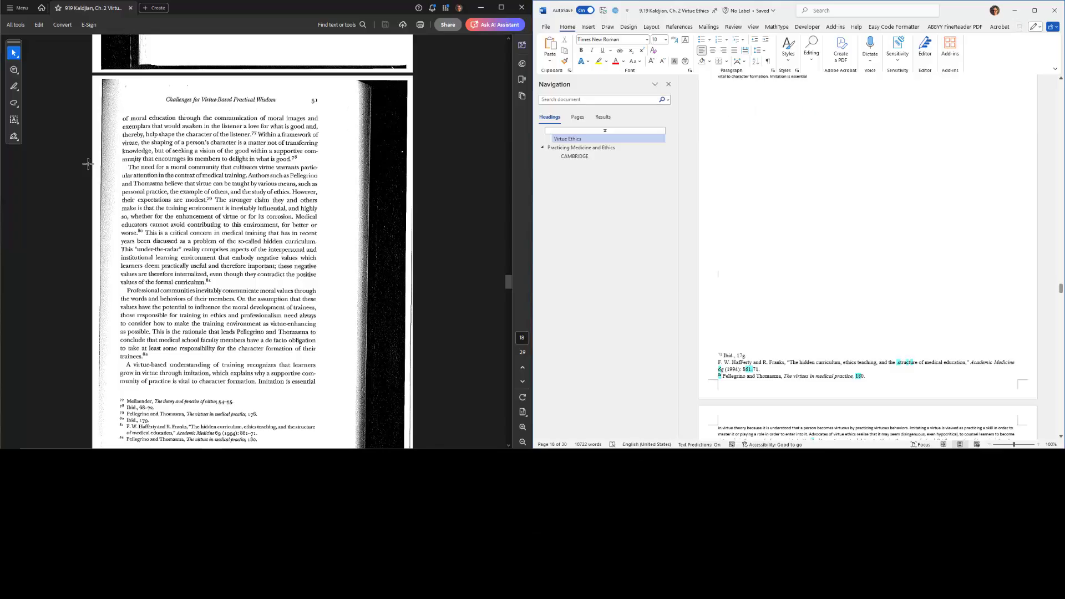
key("Page_Down")
key("Page_Down")
key("Page_Down")
key("Page_Down")
key("Page_Down")
key("Page_Down")
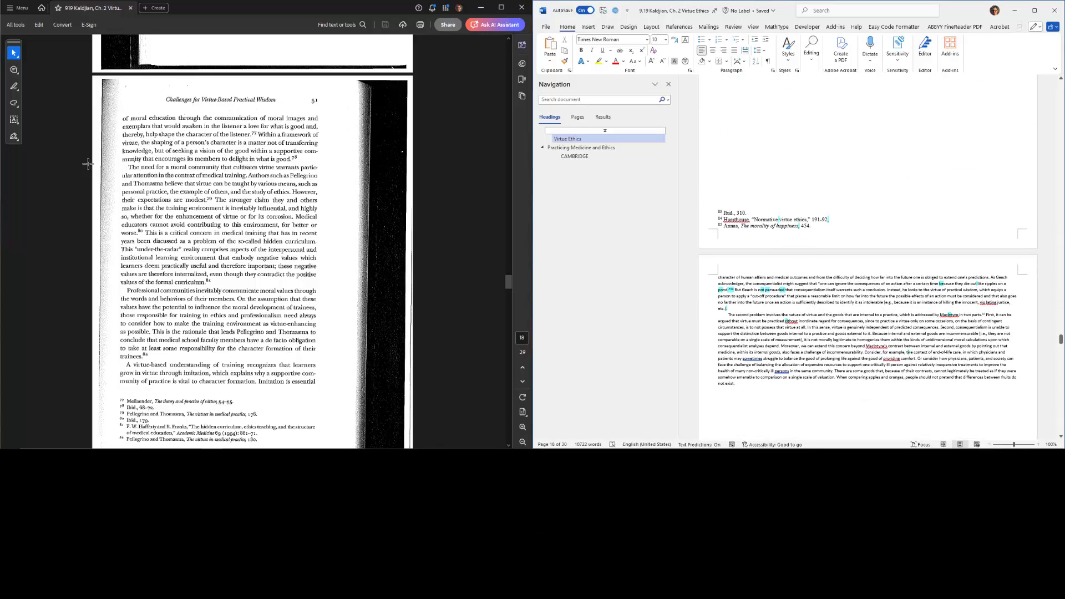
key("Page_Down")
key("Page_Down")
key("Page_Down")
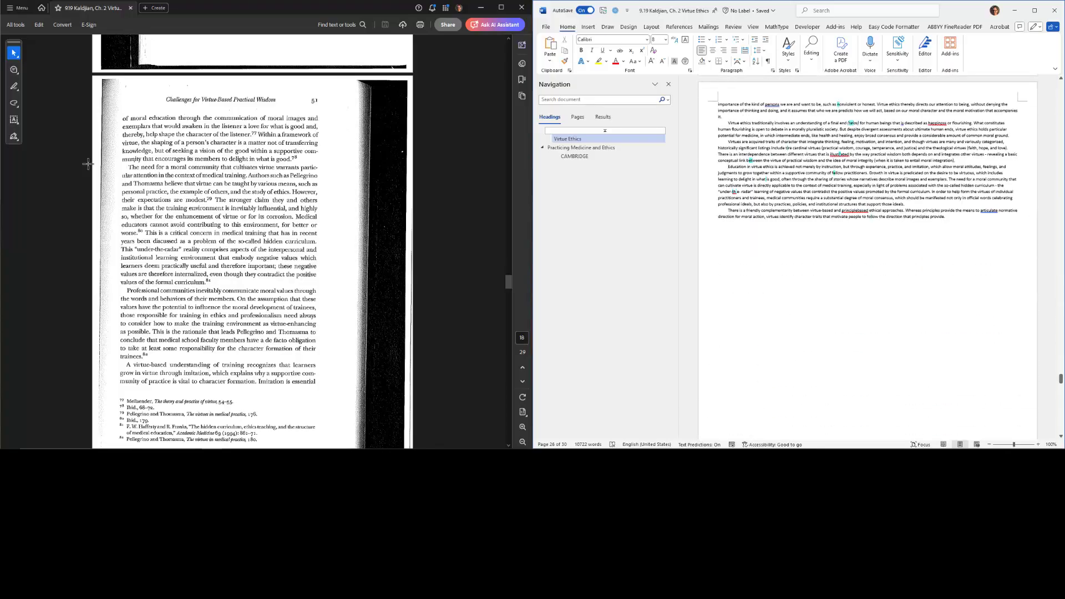
key("shift+alt+a")
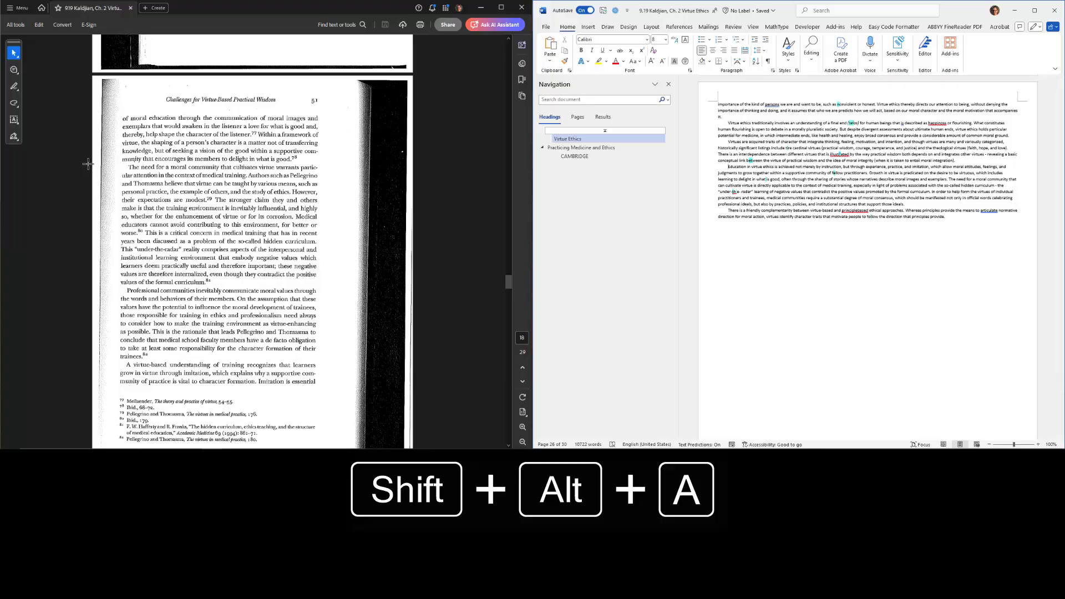
key("shift+alt+s")
type("26")
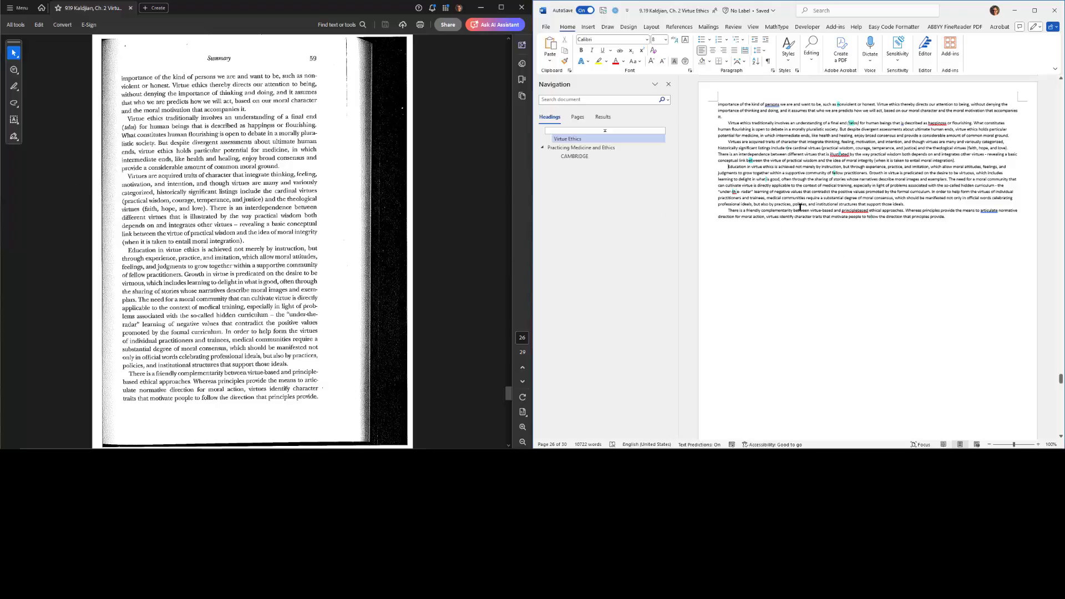
- Return both the Word document and the scanned PDF to their beginnings
left_click(800, 207)
key("ctrl+Home")
left_click(88, 164)
key("ctrl+Home")
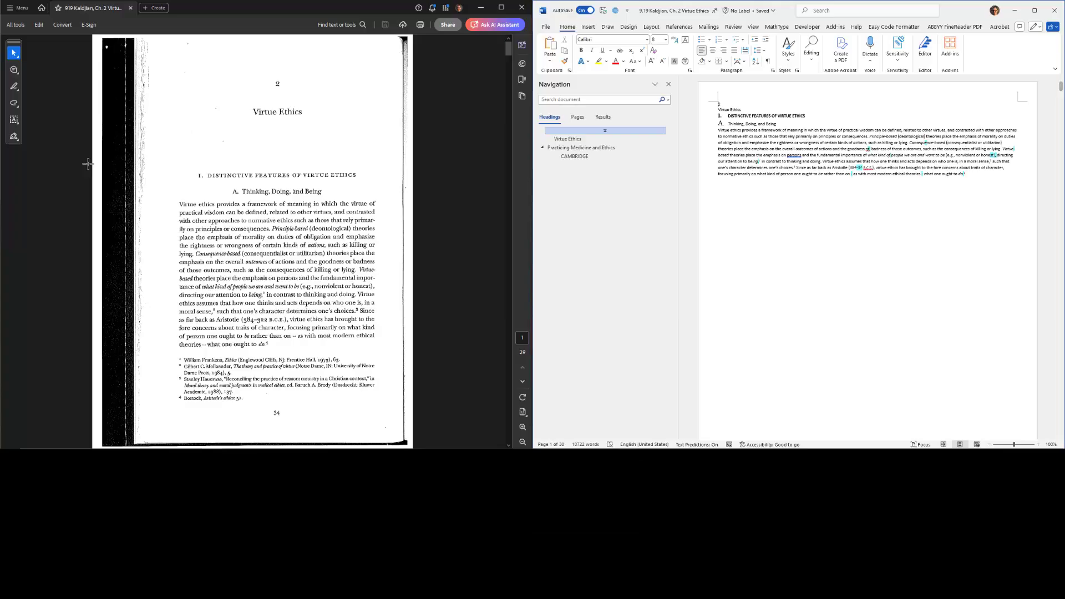
- Merge the first two lines into the title "Chapter 2 - Virtue Ethics" and apply Heading 1 to it
type("Cha")
key("Delete")
type("- Virtue Ethics")
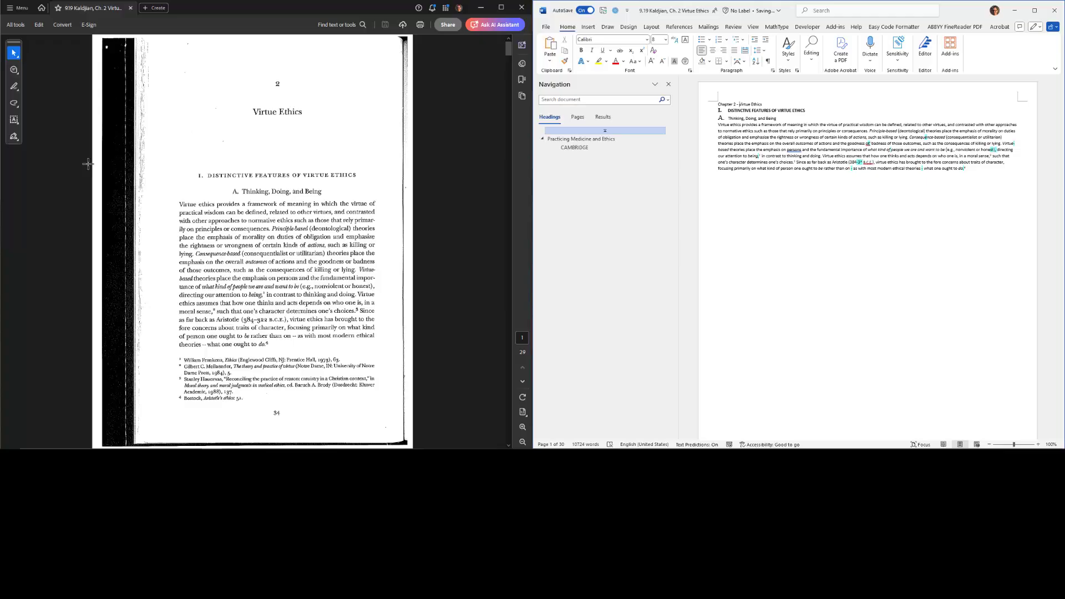
key("ctrl+alt+1")
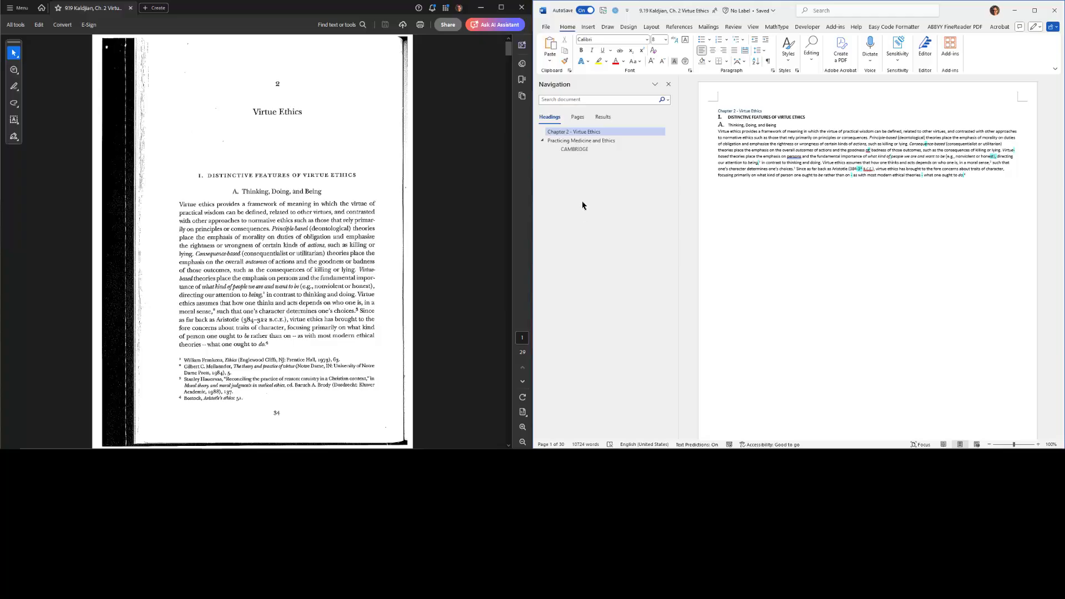
- Go to the "Practicing Medicine and Ethics" heading and change it to the Normal style
left_click(582, 143)
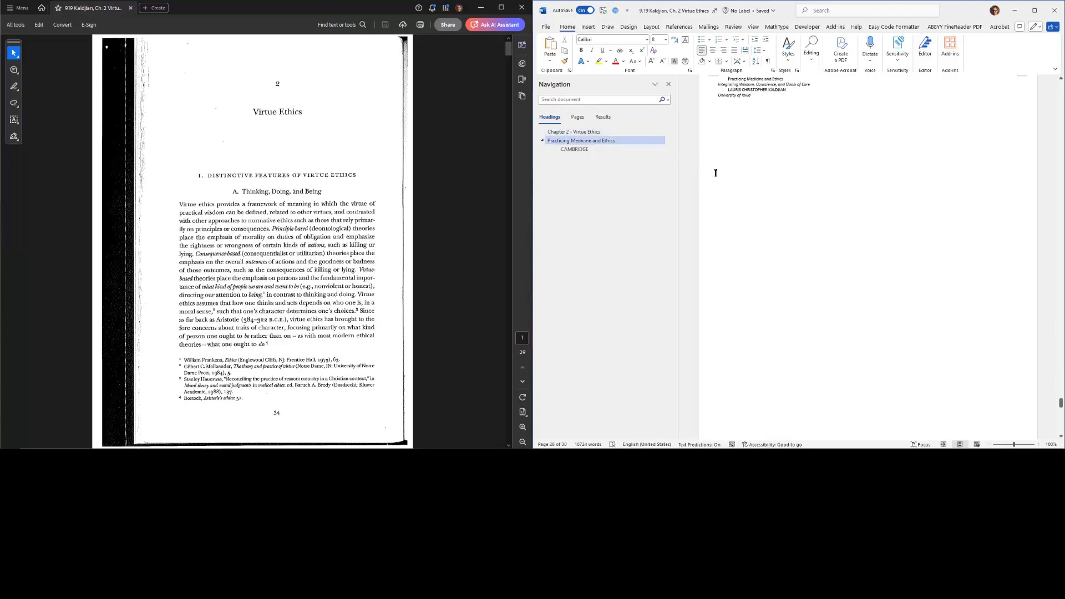
scroll(717, 173, "up", 2)
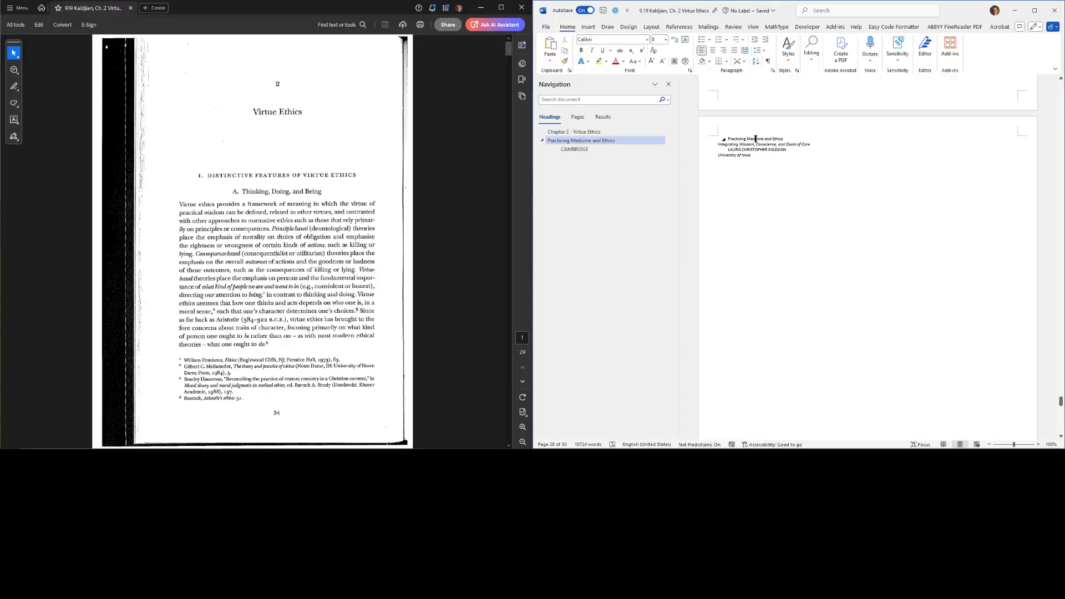
key("ctrl+shift+a")
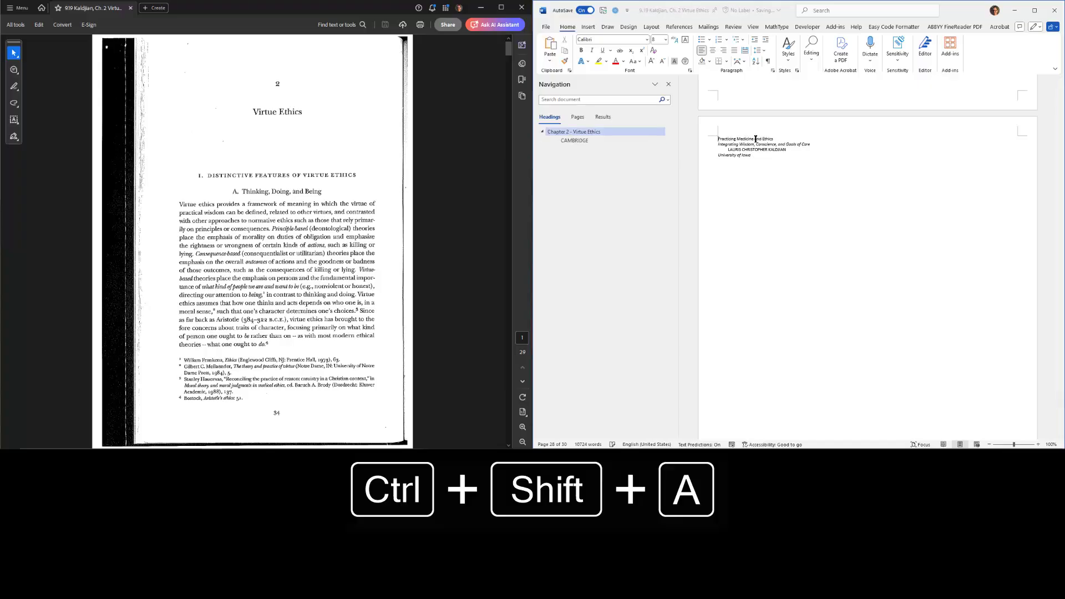
- Open the Normal style's settings and check which keyboard shortcut is assigned to it
left_click(789, 47)
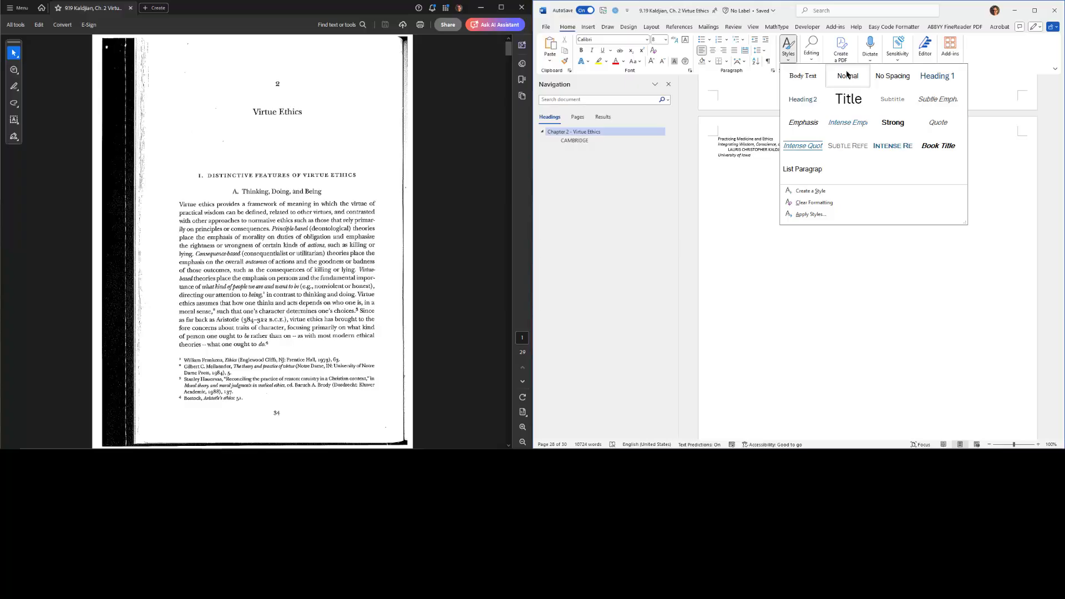
left_click(748, 135)
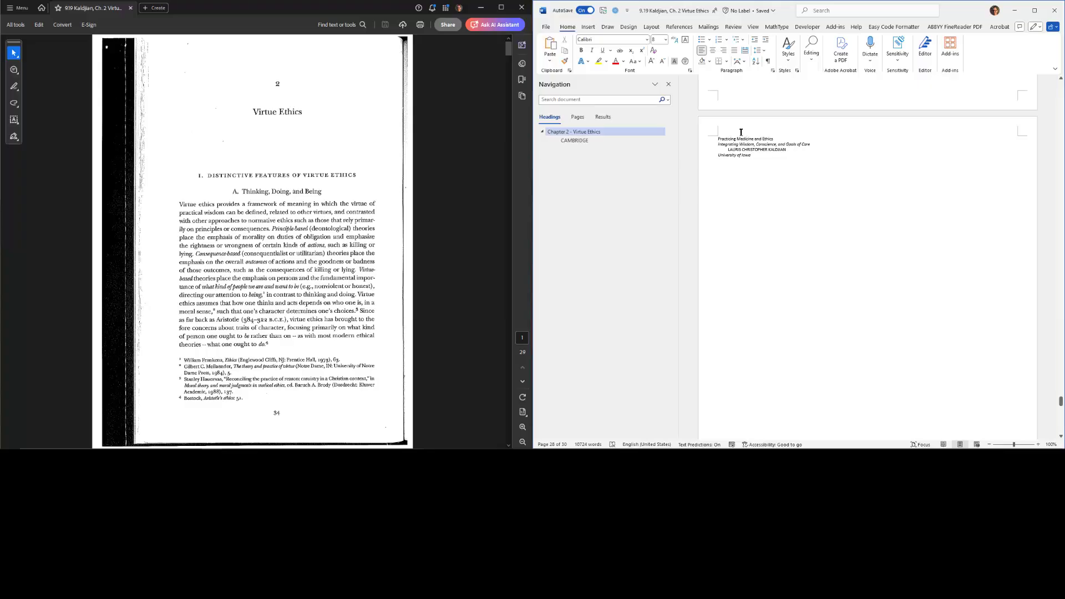
left_click(789, 47)
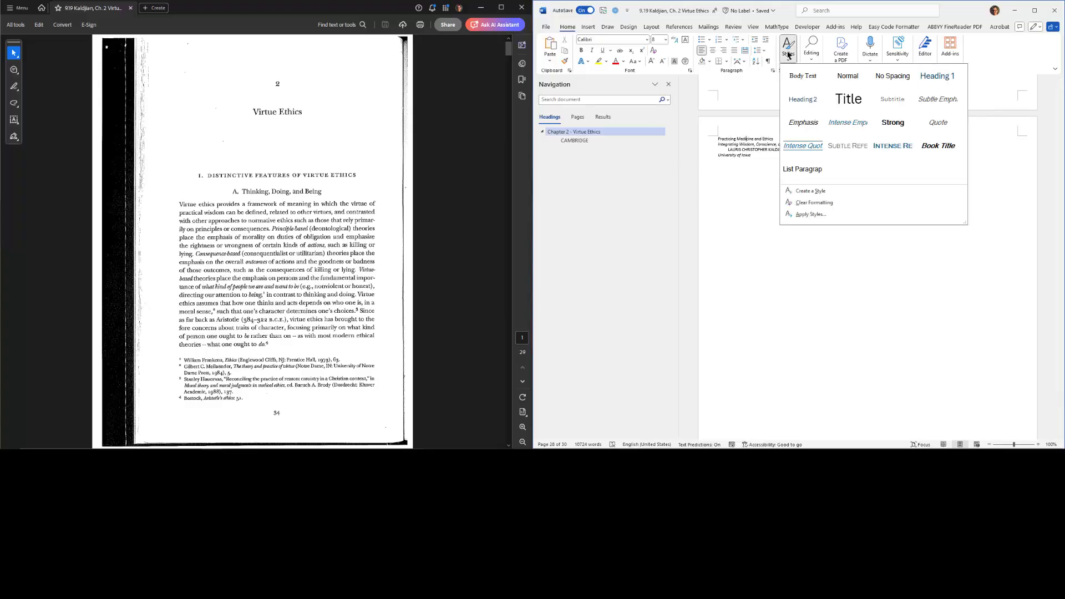
right_click(848, 76)
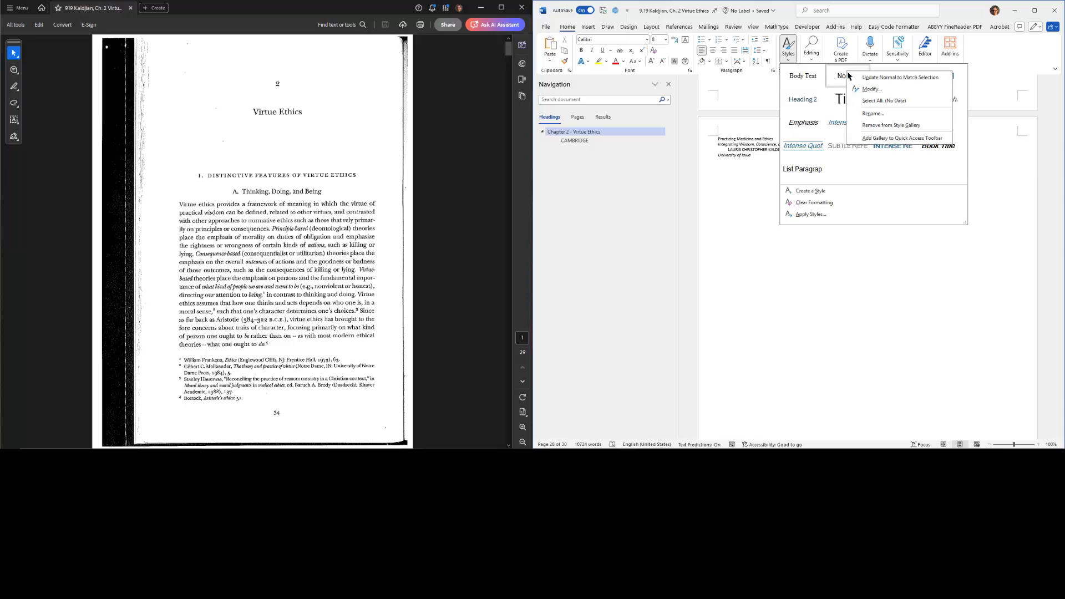
left_click(872, 90)
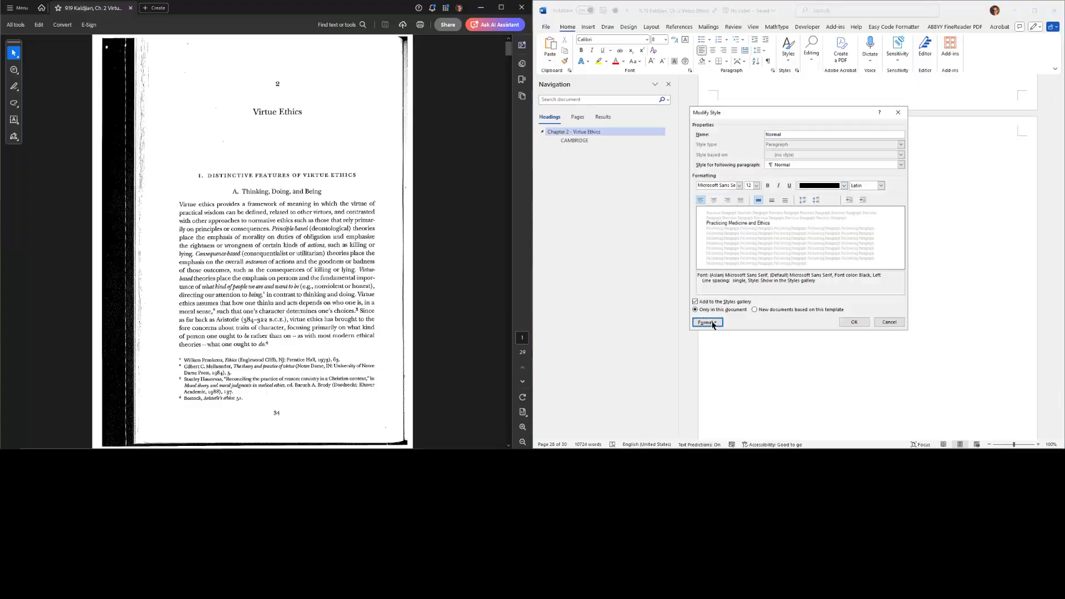
left_click(714, 325)
left_click(727, 401)
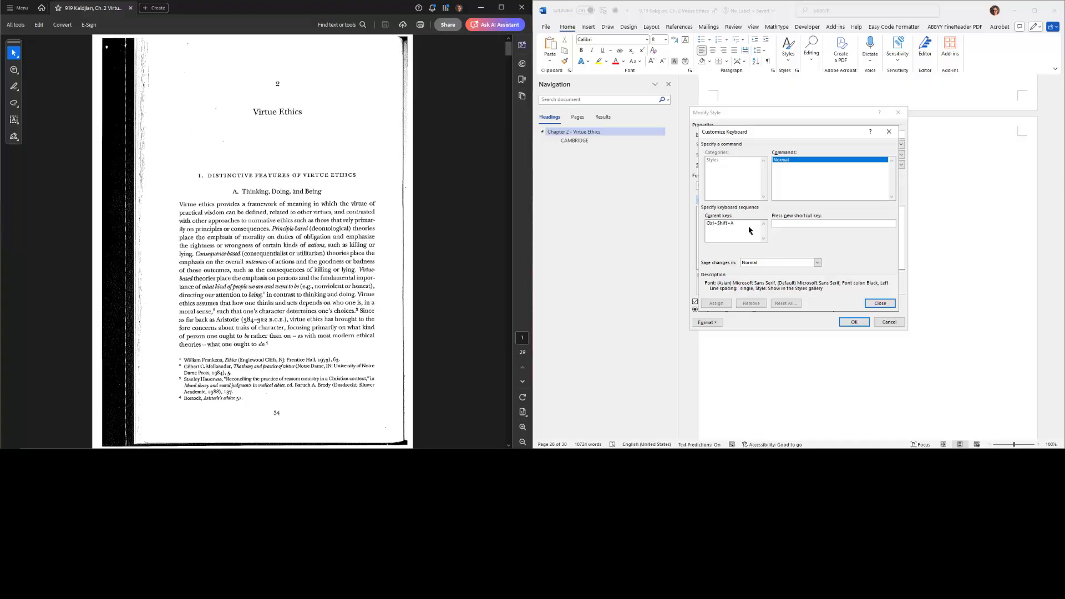
left_click(879, 304)
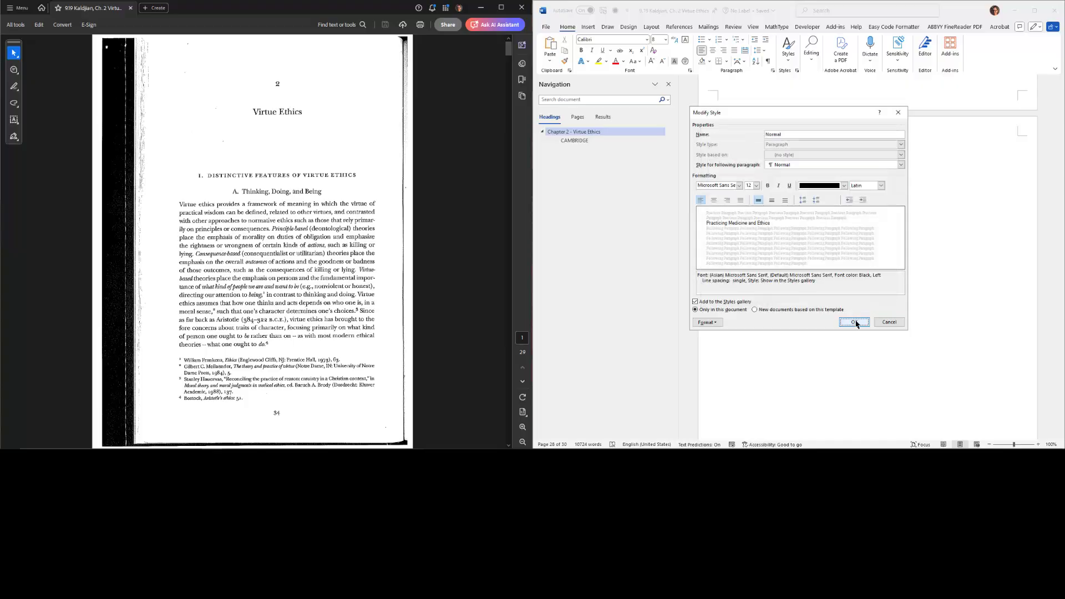
left_click(854, 322)
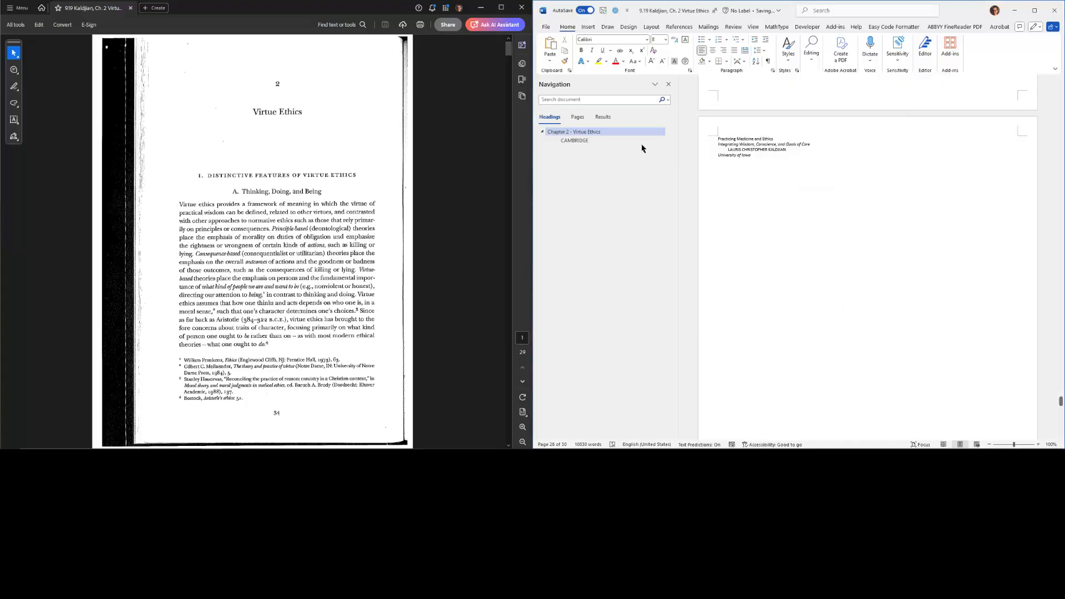
- Go to the "CAMBRIDGE" heading and change it to the Normal style
left_click(607, 143)
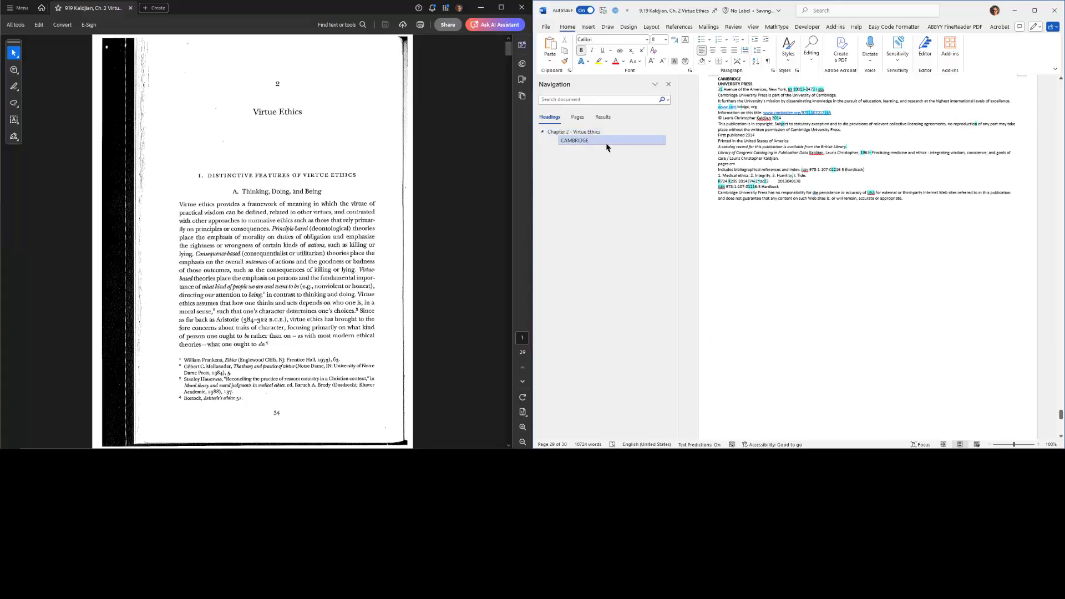
key("ctrl+shift+a")
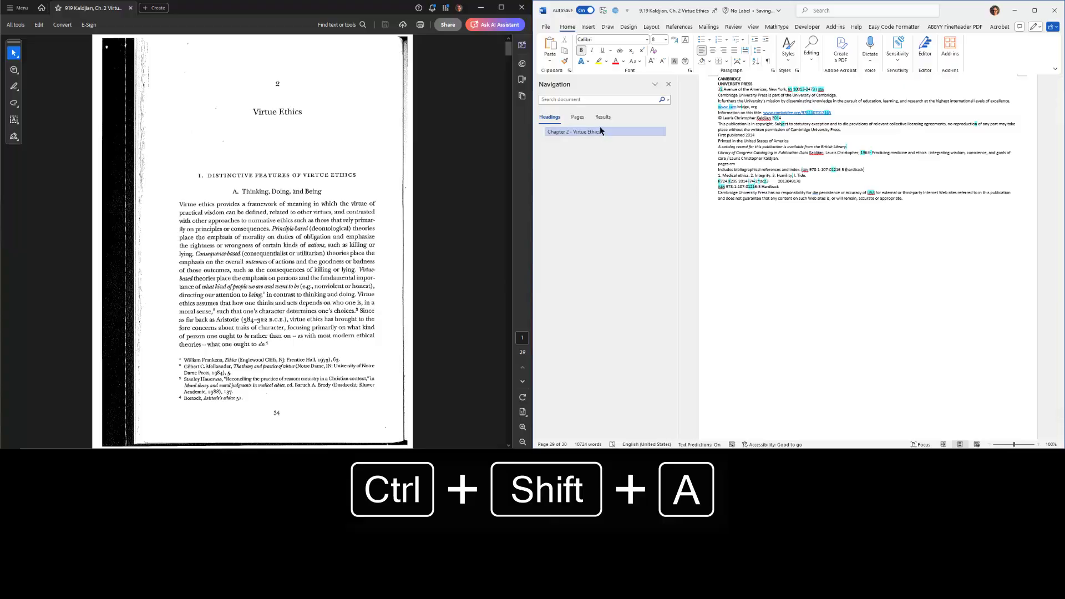
- On the first page, apply Heading 2 to "Thinking, Doing, and Being" and number it "A."
left_click(602, 132)
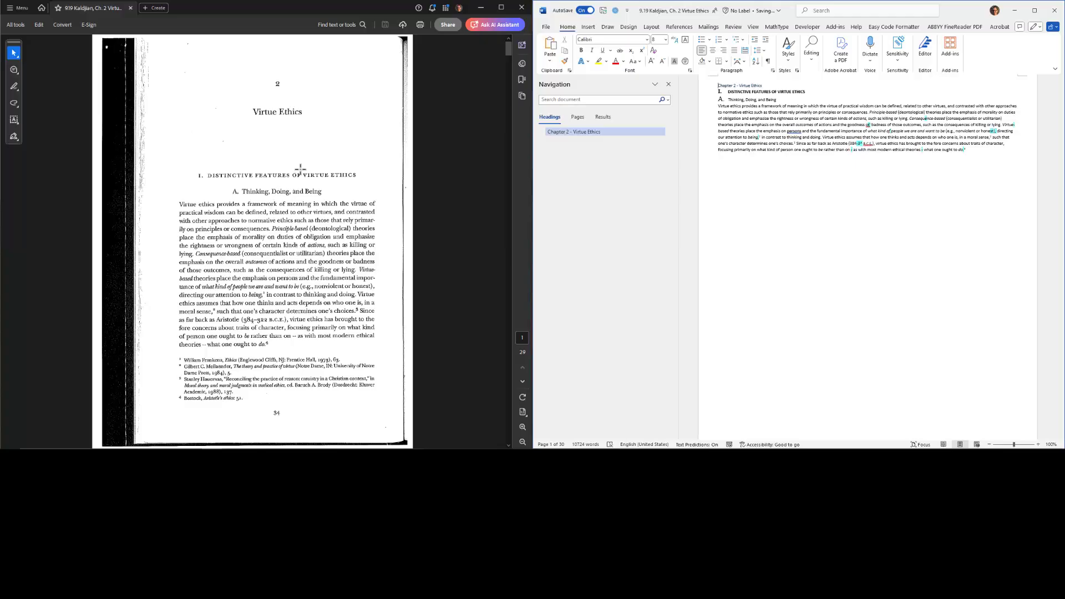
left_click(789, 99)
key("ctrl+alt+2")
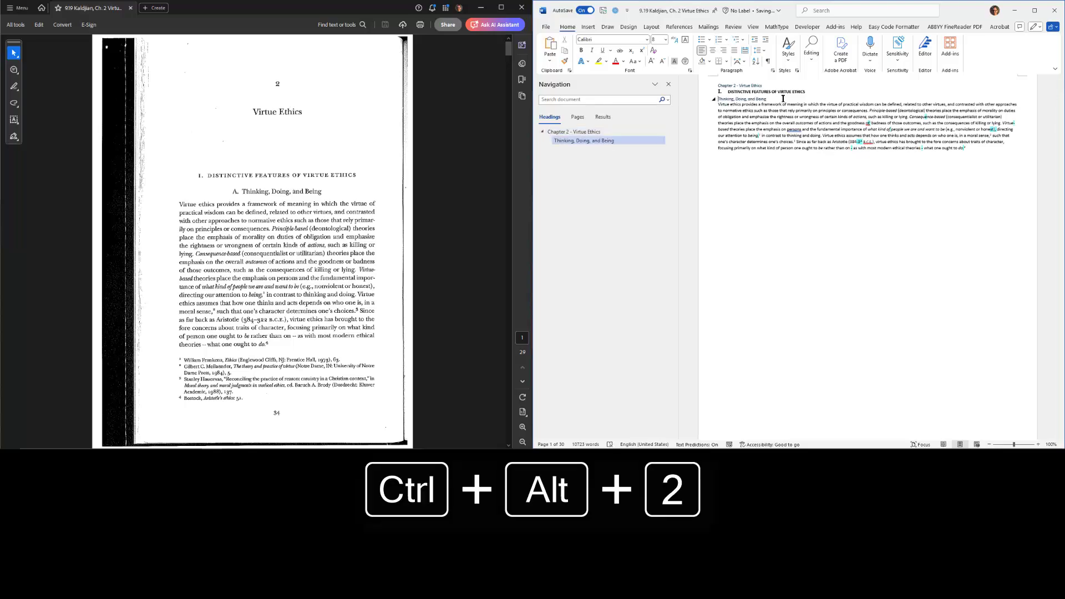
key("Home")
type("A.")
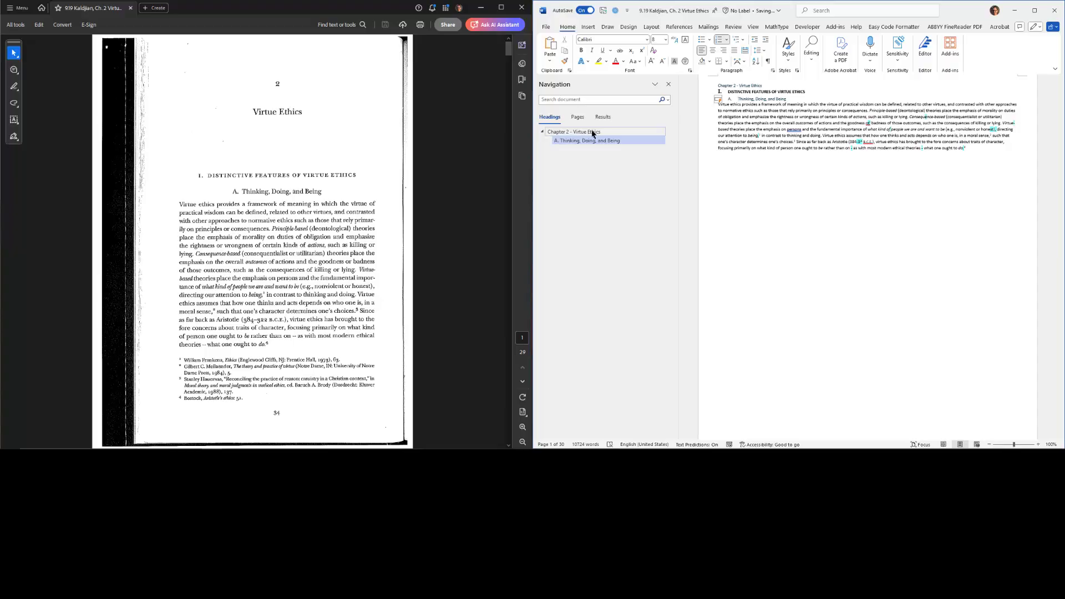
- Enlarge the text of the whole Word document to 14 pt
left_click(811, 146)
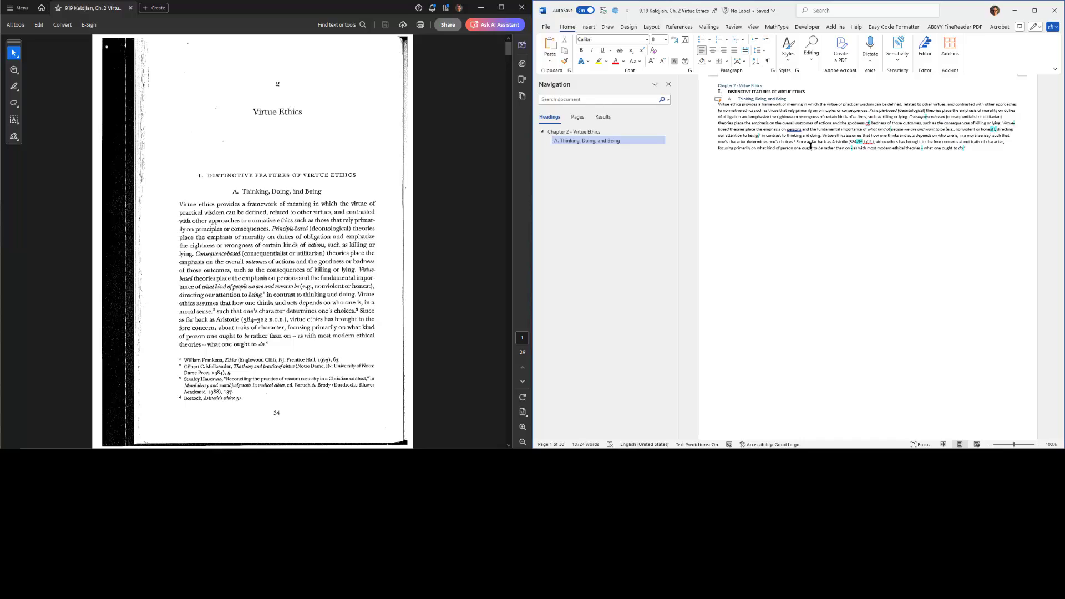
key("ctrl+shift+alt+a")
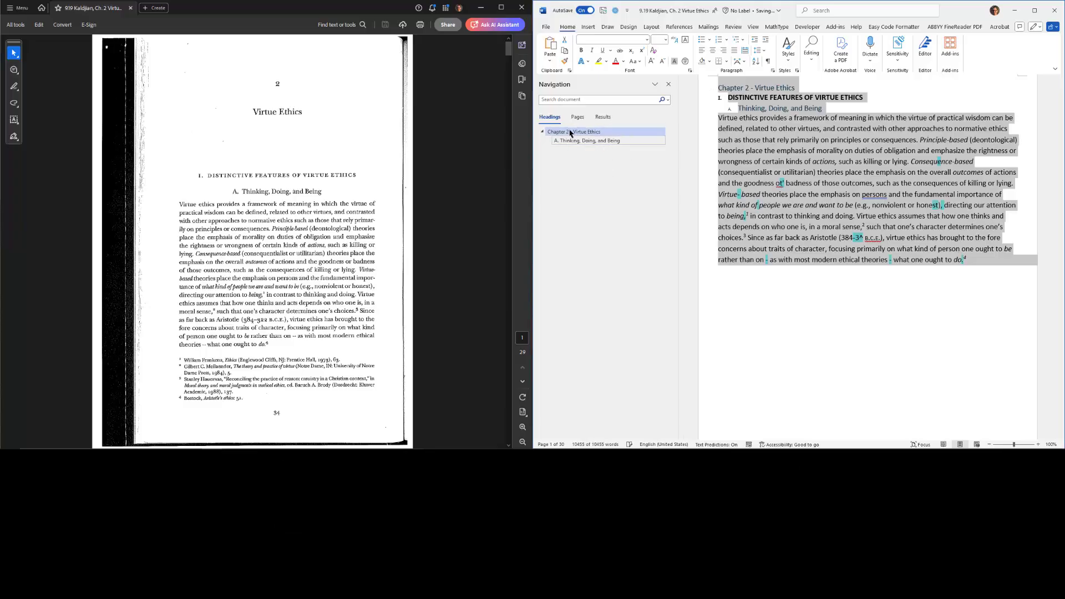
left_click(775, 121)
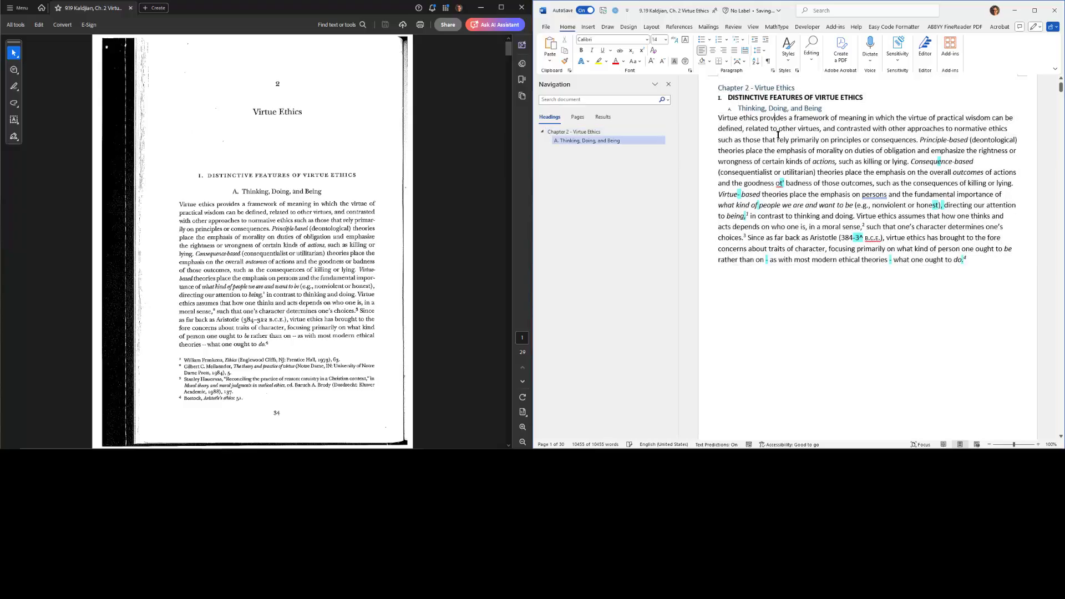
- Apply Heading 2 to "DISTINCTIVE FEATURES OF VIRTUE ETHICS" and Heading 3 to "Thinking, Doing, and Being"
left_click(754, 98)
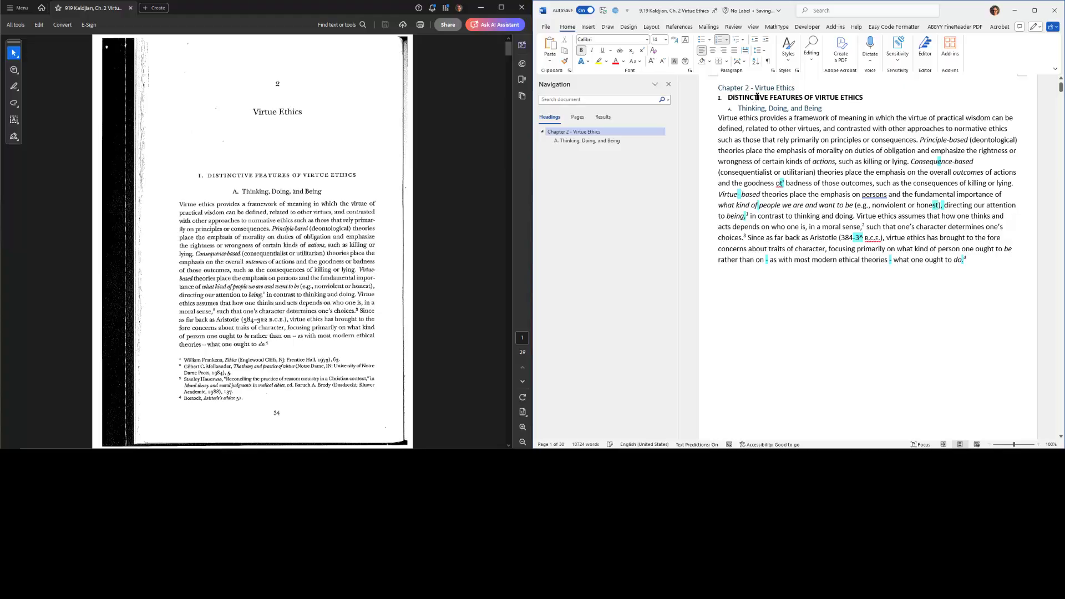
key("ctrl+alt+2")
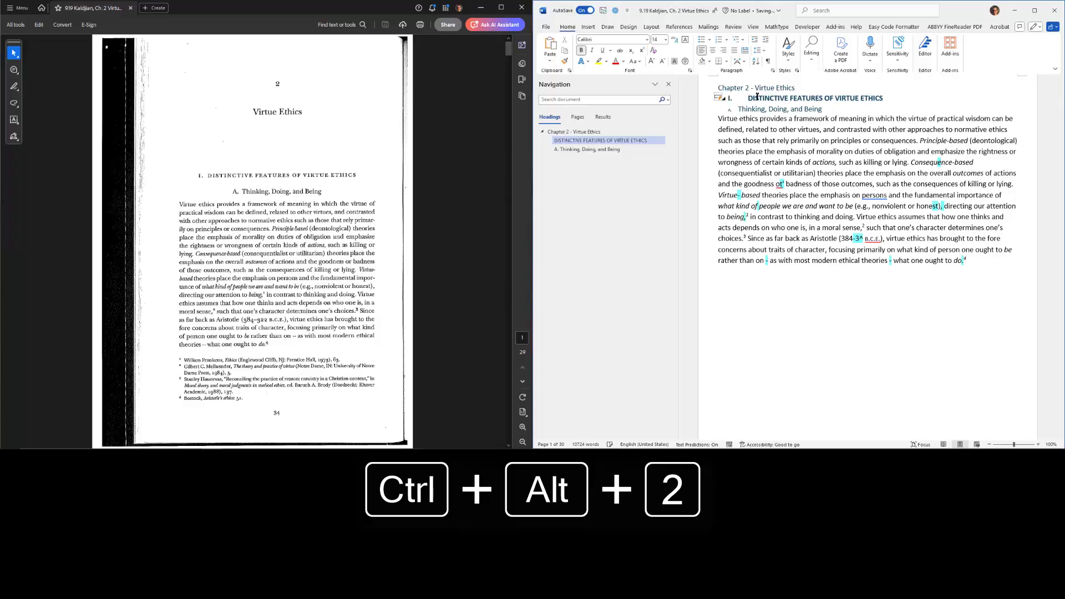
left_click(760, 108)
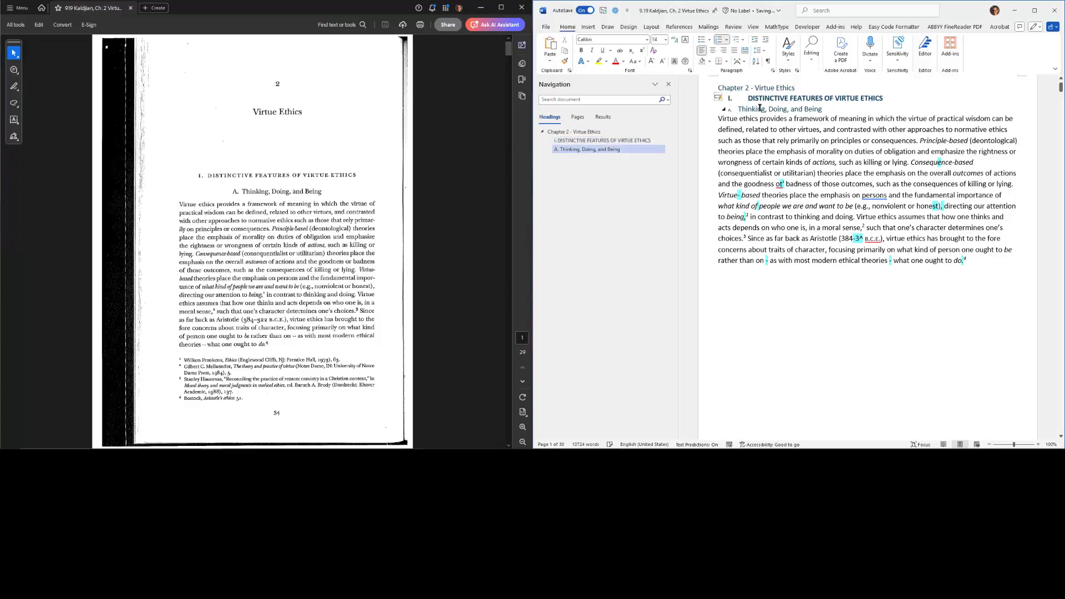
key("ctrl+alt+3")
- Correct the misread word before "badness of those outcomes" to "or"
left_click(785, 183)
key("BackSpace")
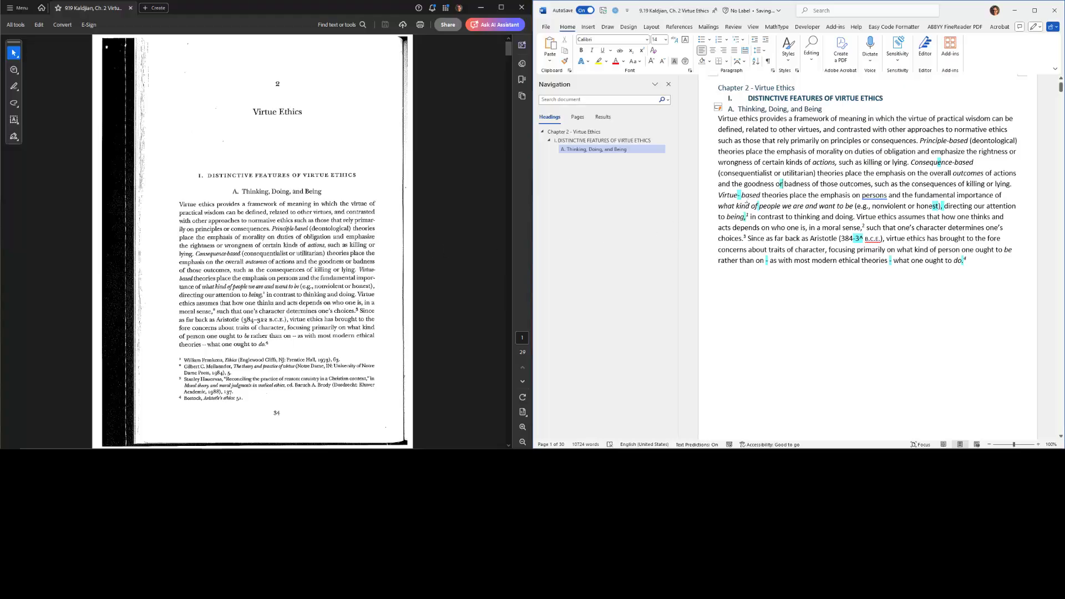
- Replace every hyphen followed by a space with a plain hyphen throughout the Word document, starting from "Virtue- based"
left_click(742, 196)
key("shift+Left")
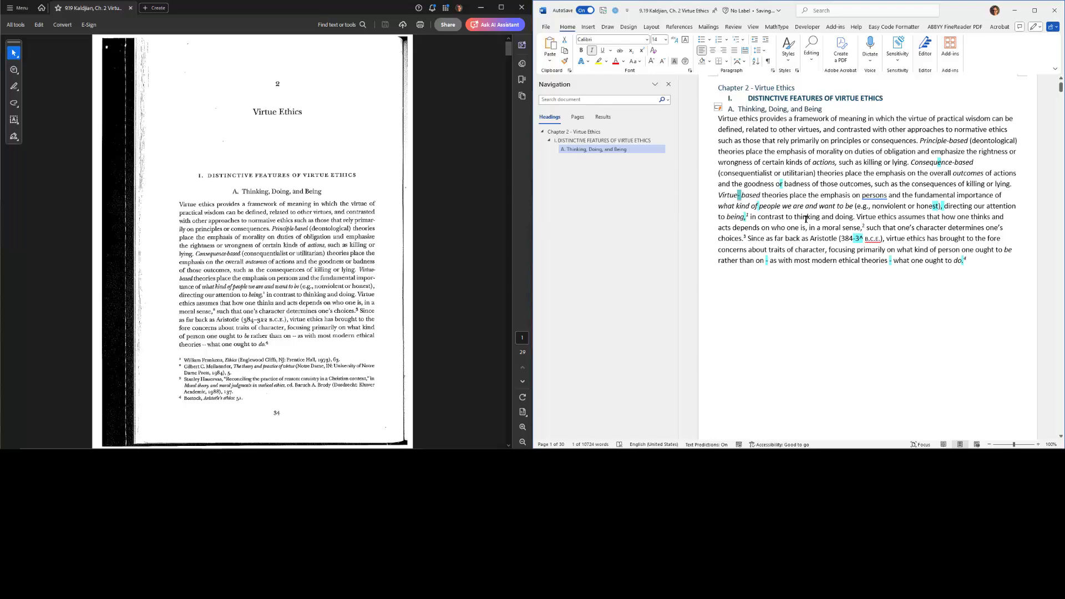
key("ctrl+c")
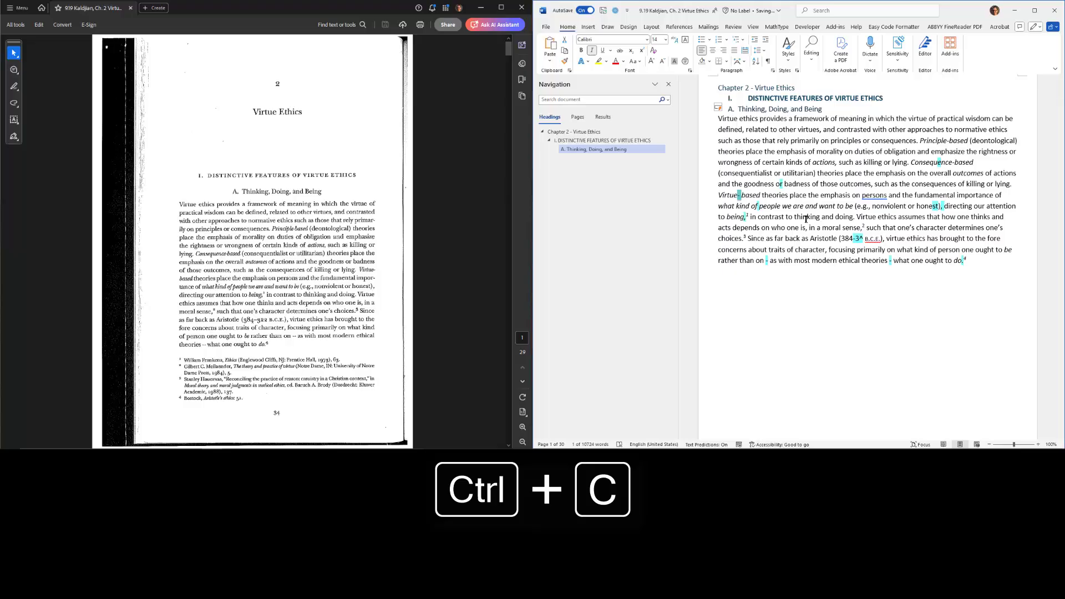
key("ctrl+h")
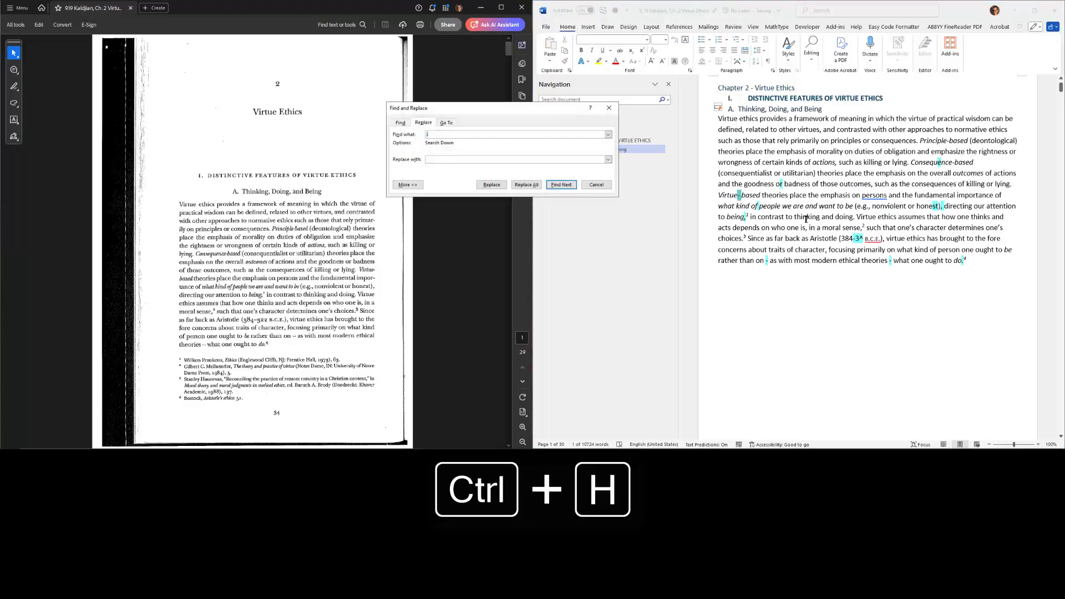
left_click_drag(558, 113, 749, 154)
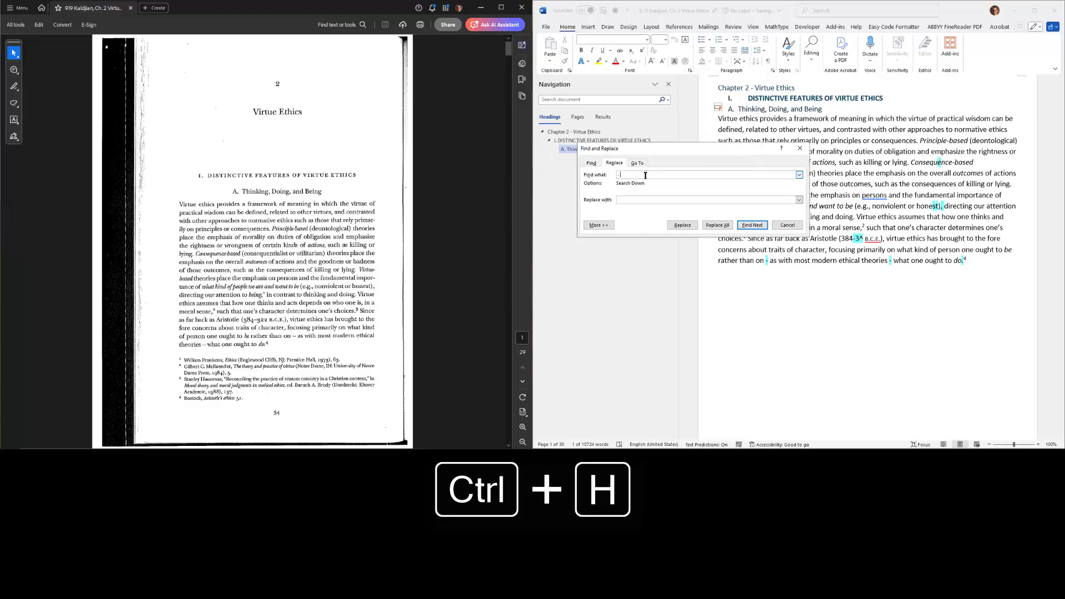
left_click(628, 198)
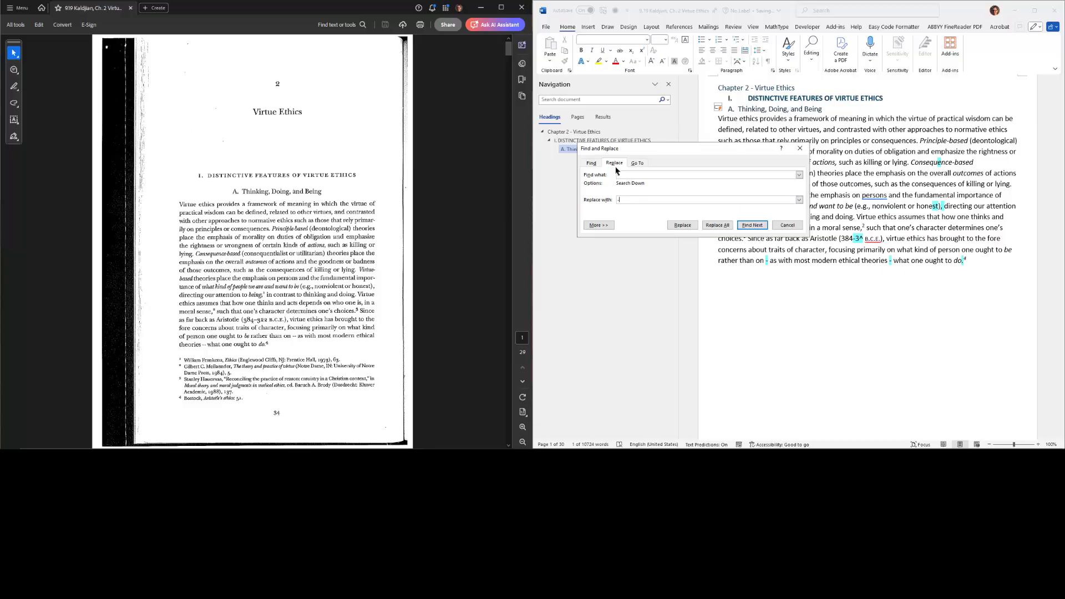
left_click(619, 175)
left_click(717, 226)
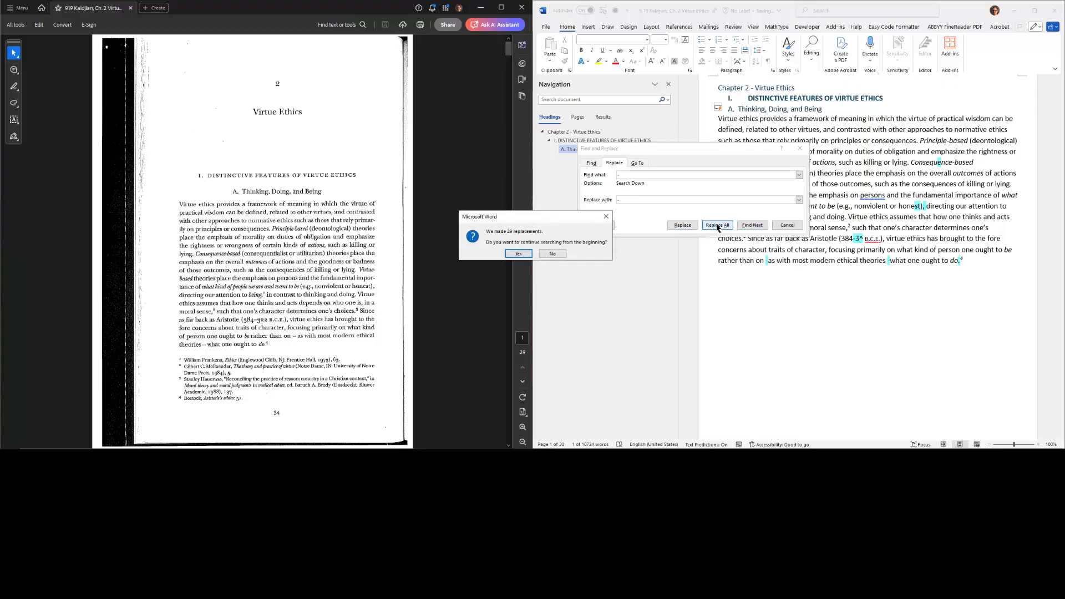
key("Return")
key("Return")
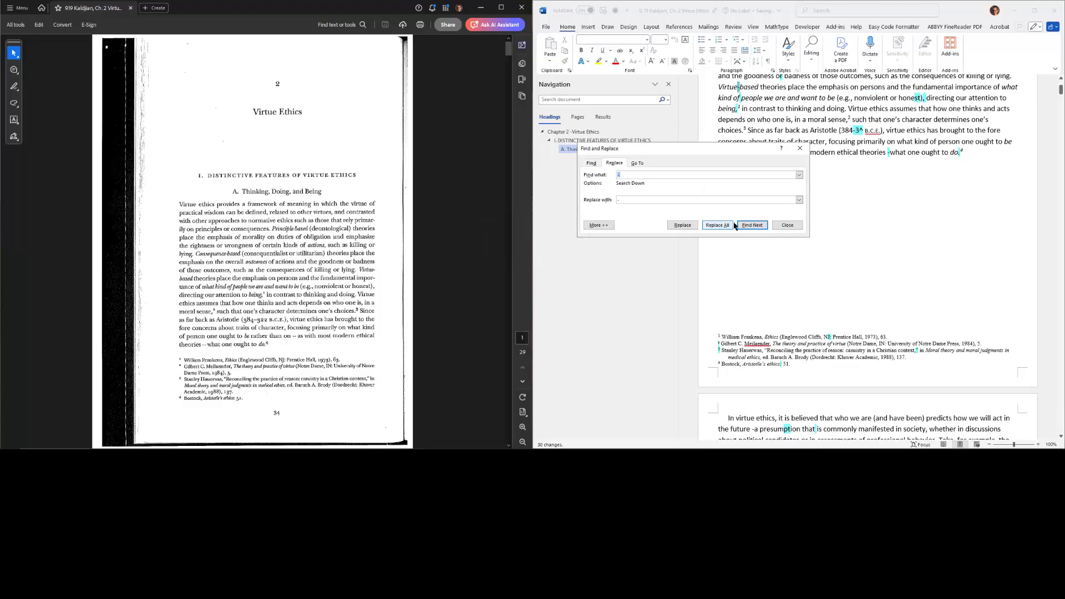
left_click(789, 225)
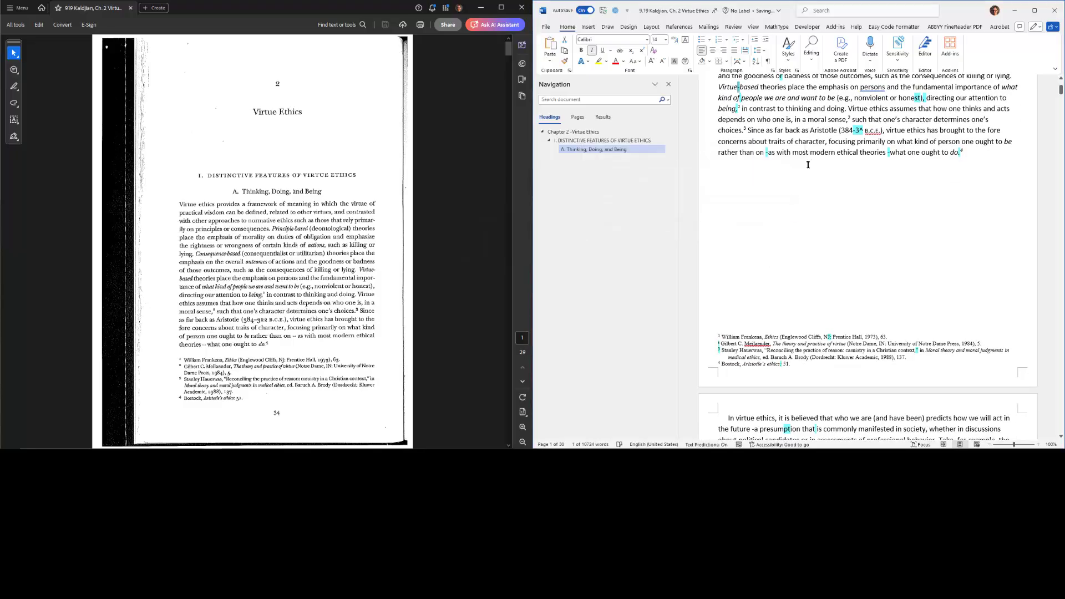
scroll(808, 165, "up", 5)
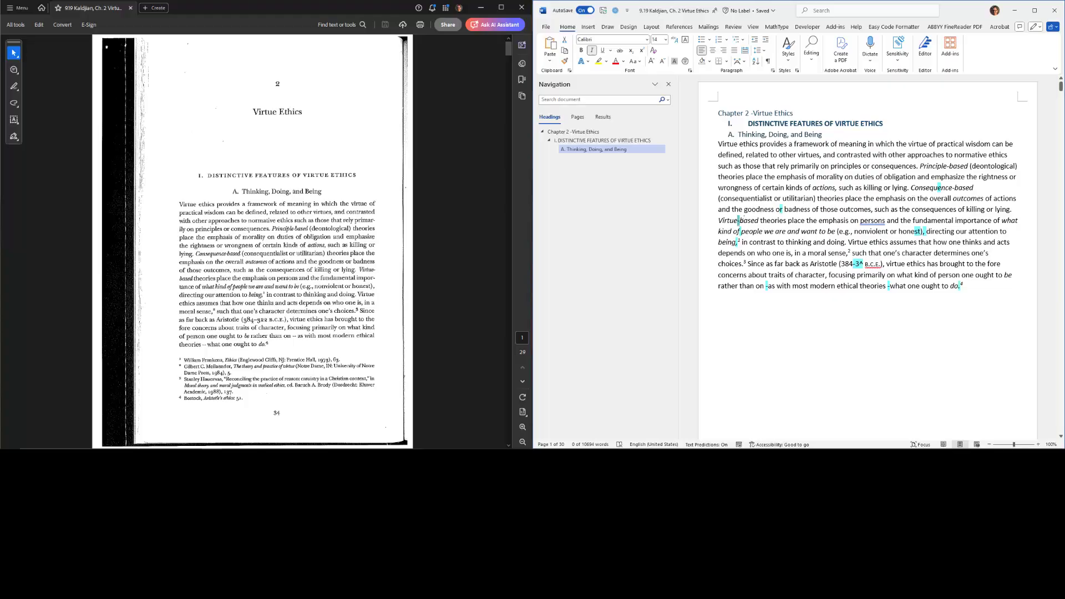
- Follow the first footnote reference after "being" to its note, and return to the opening paragraph
left_click(743, 220)
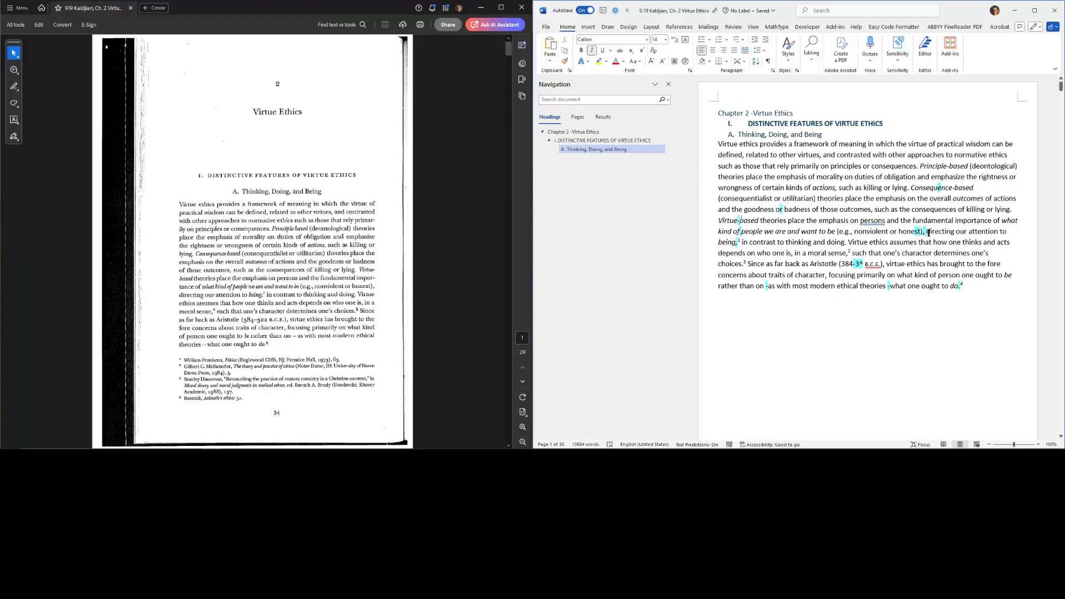
double_click(741, 240)
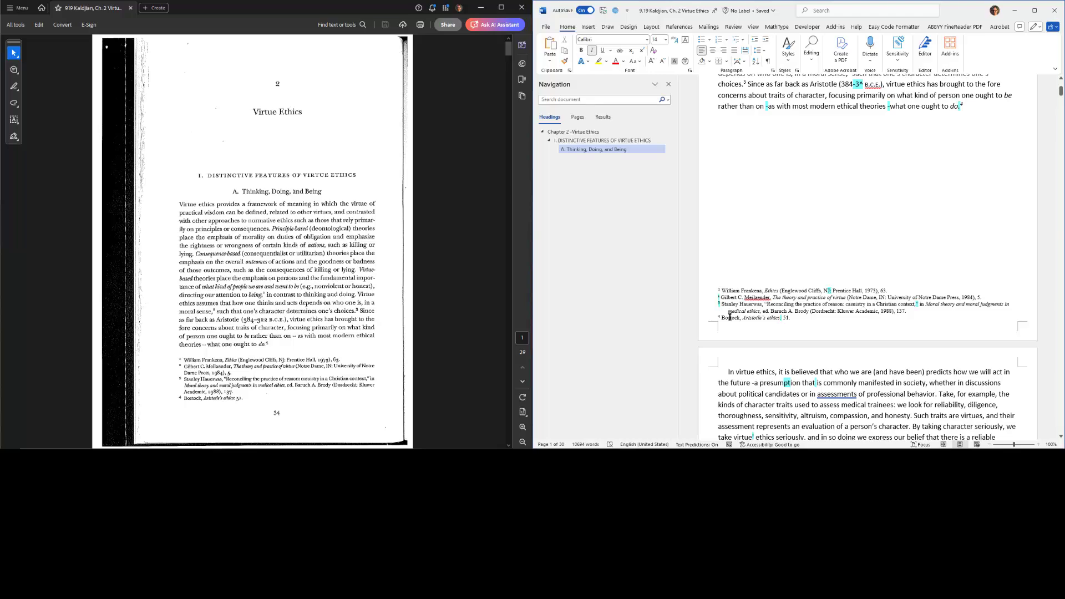
scroll(730, 317, "up", 5)
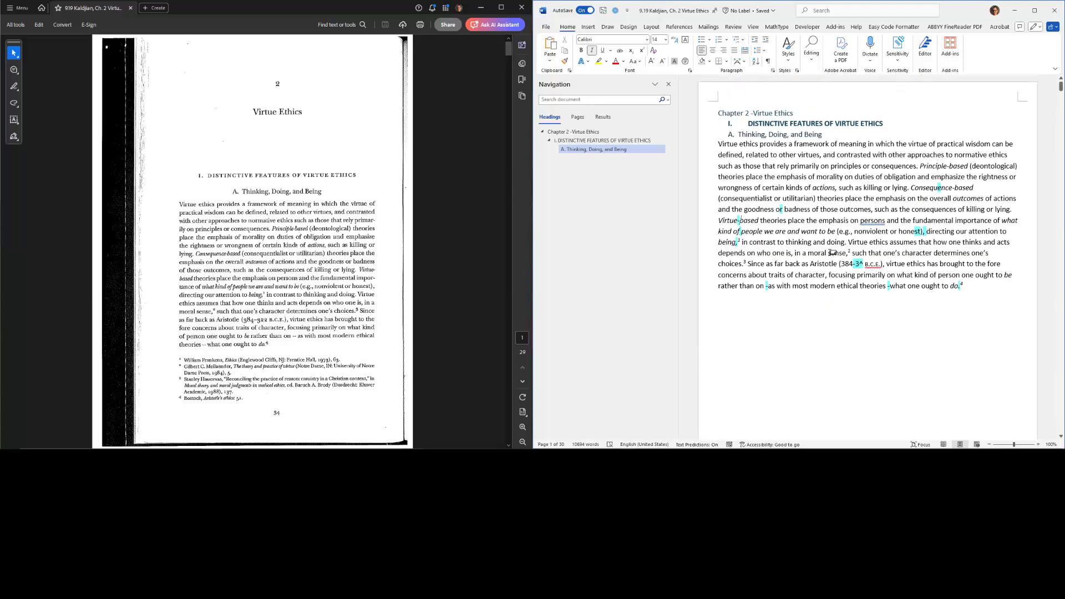
- Correct Aristotle's dates to "384-322" and insert a space after the dash before "what one ought to do"
left_click(865, 277)
key("BackSpace")
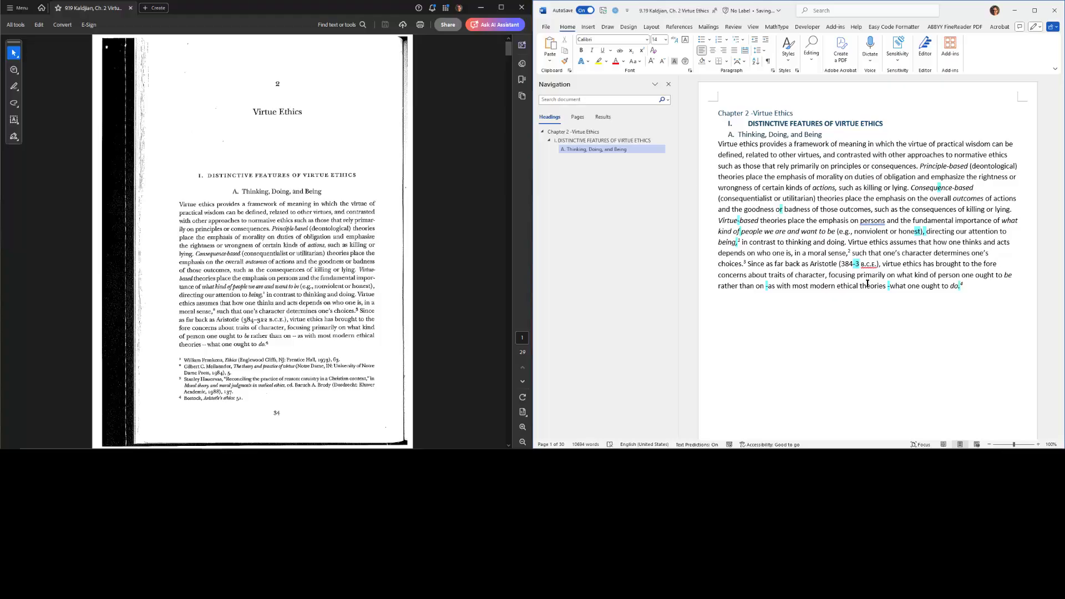
type("22")
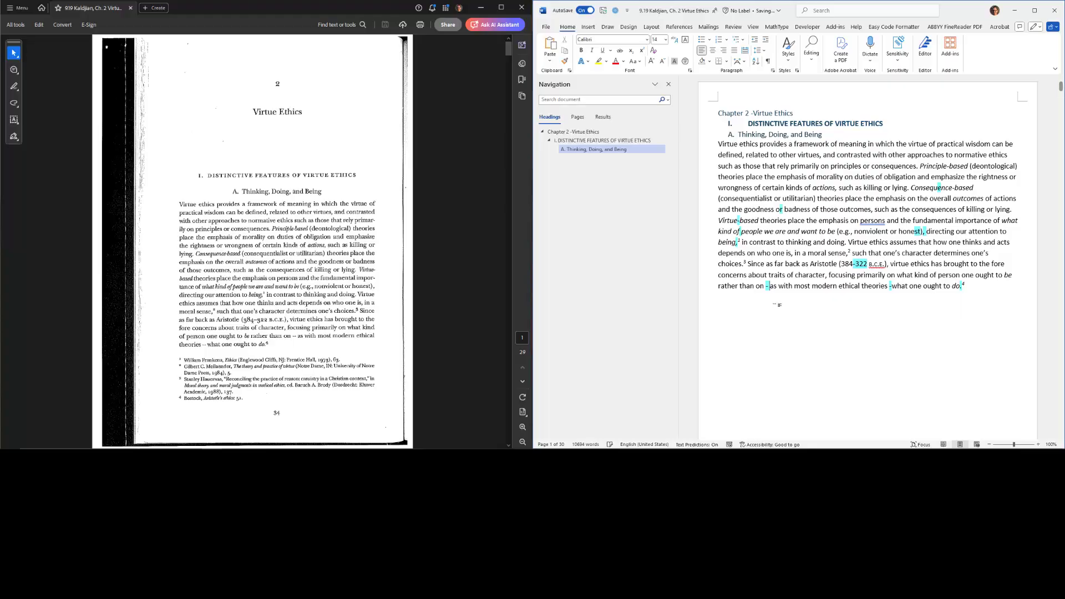
left_click(891, 285)
- Space the dash before "as with most modern ethical theories", and apply Heading 3 to "Theory of Moral Value" on page 2 after bringing both documents there
key("ctrl+Page_Down")
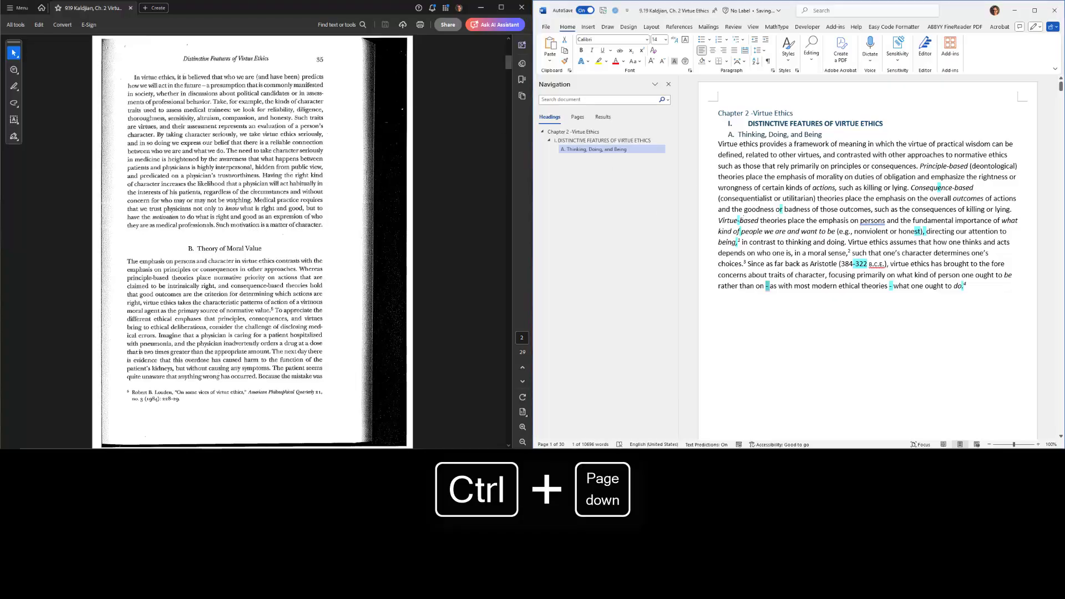
left_click(771, 288)
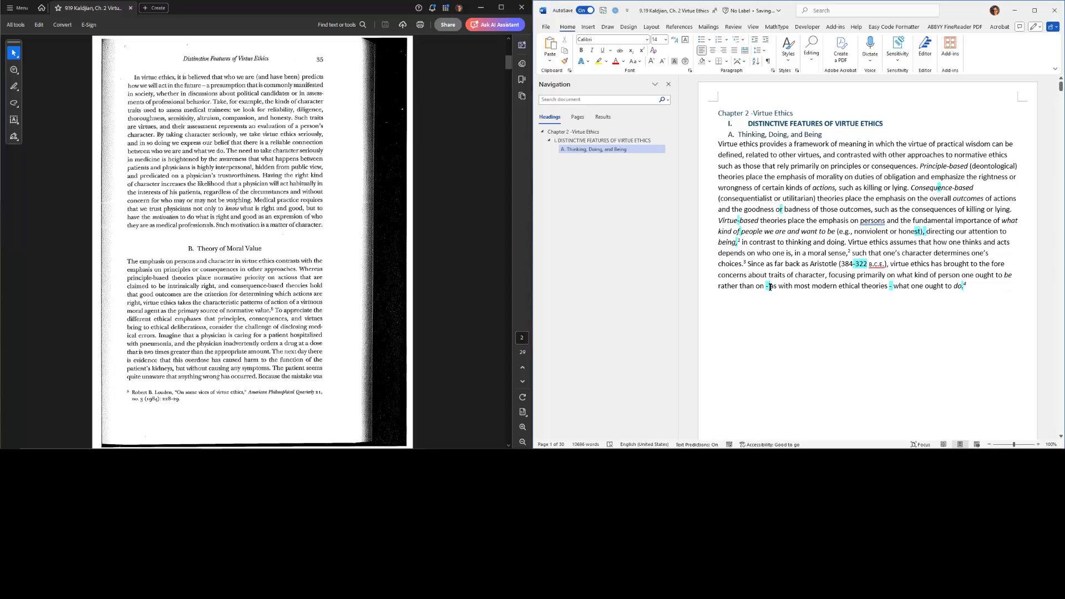
key("ctrl+g")
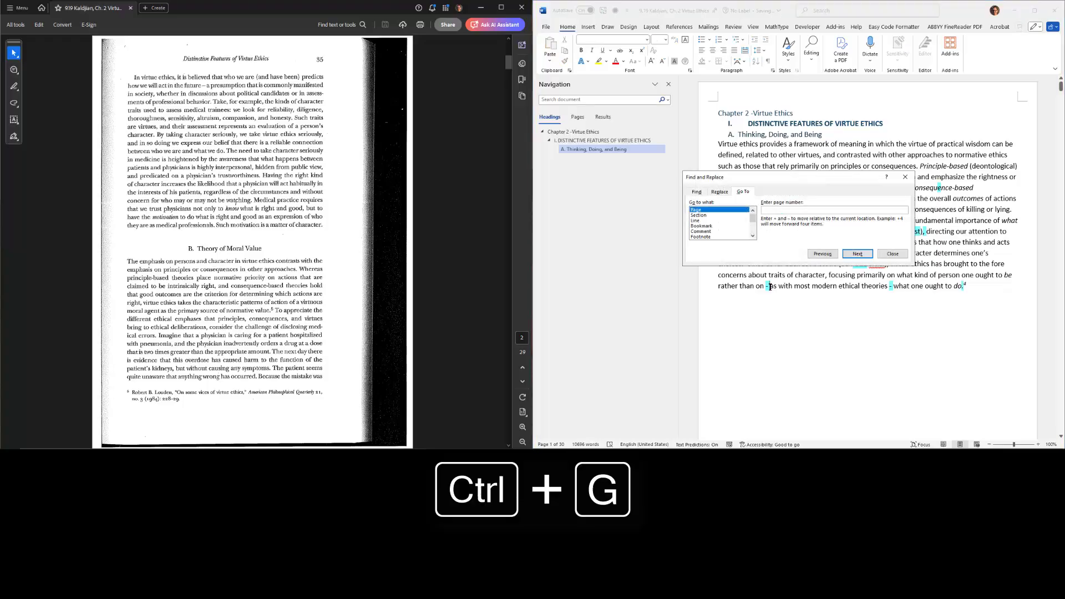
key("Return")
key("Escape")
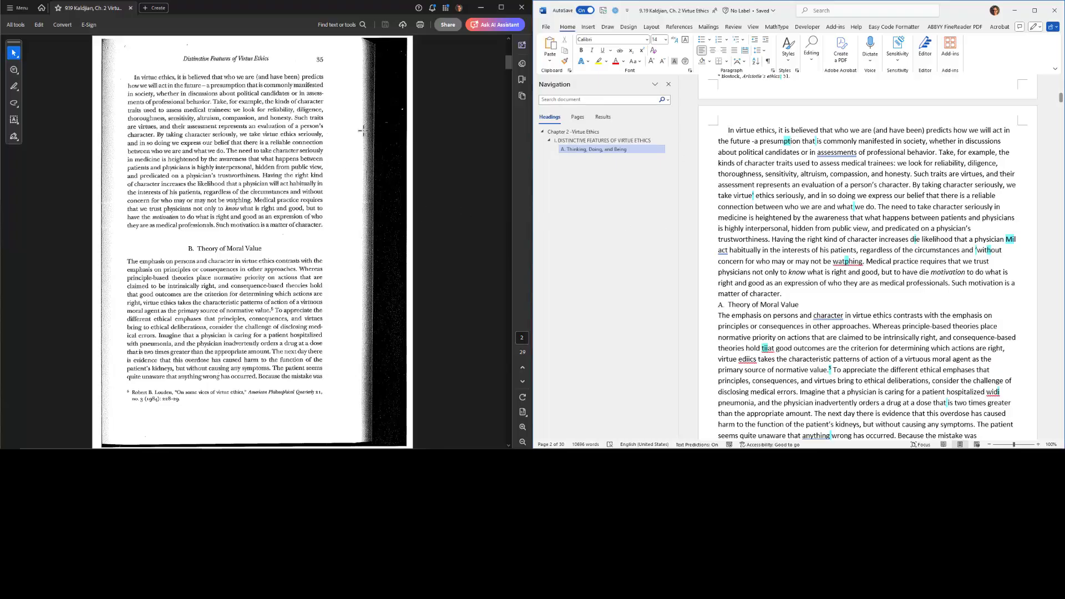
left_click(808, 304)
key("ctrl+alt+3")
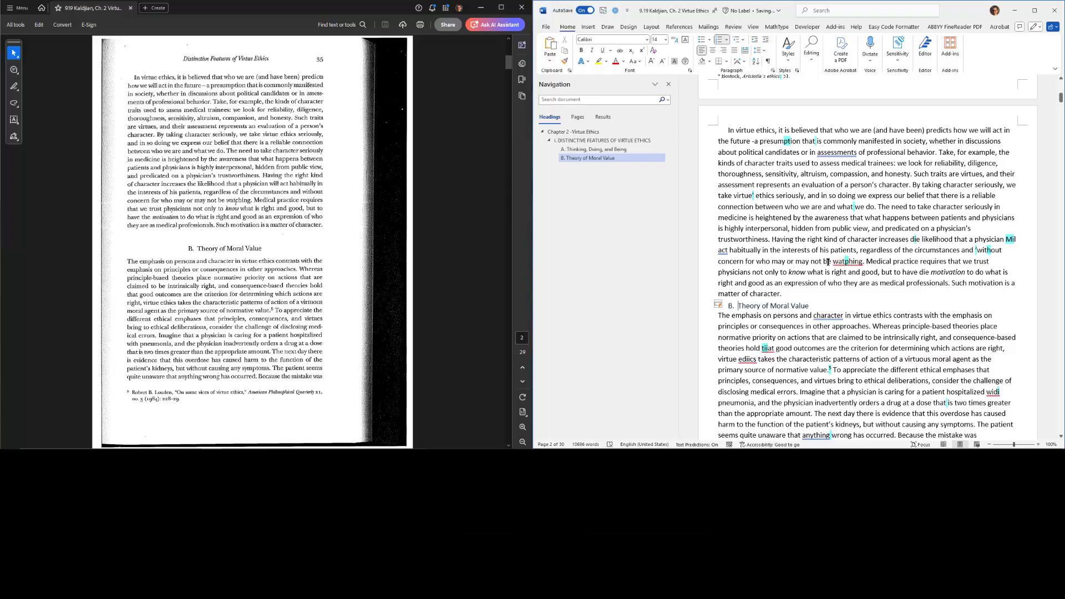
- Correct "watphing" to "watching" and insert a space after the dash before "a presumption" on page 2
right_click(844, 261)
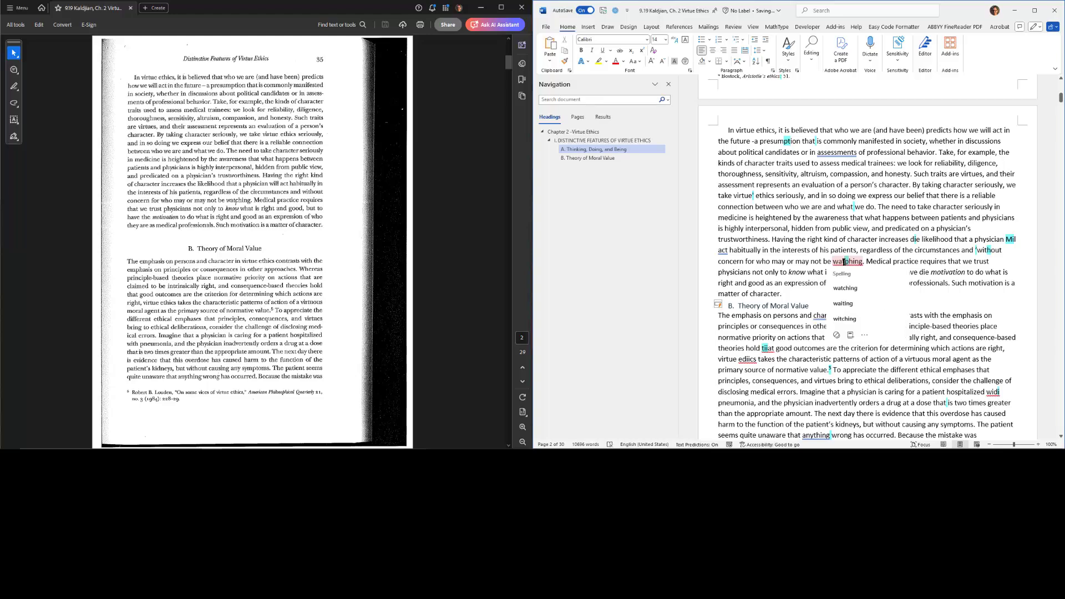
left_click(869, 287)
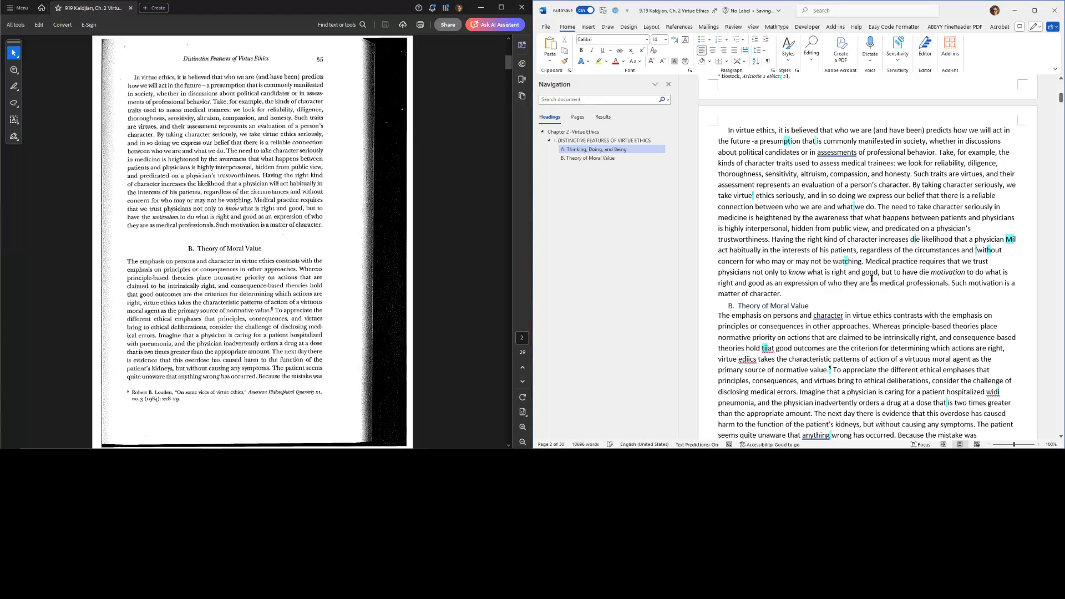
left_click(755, 142)
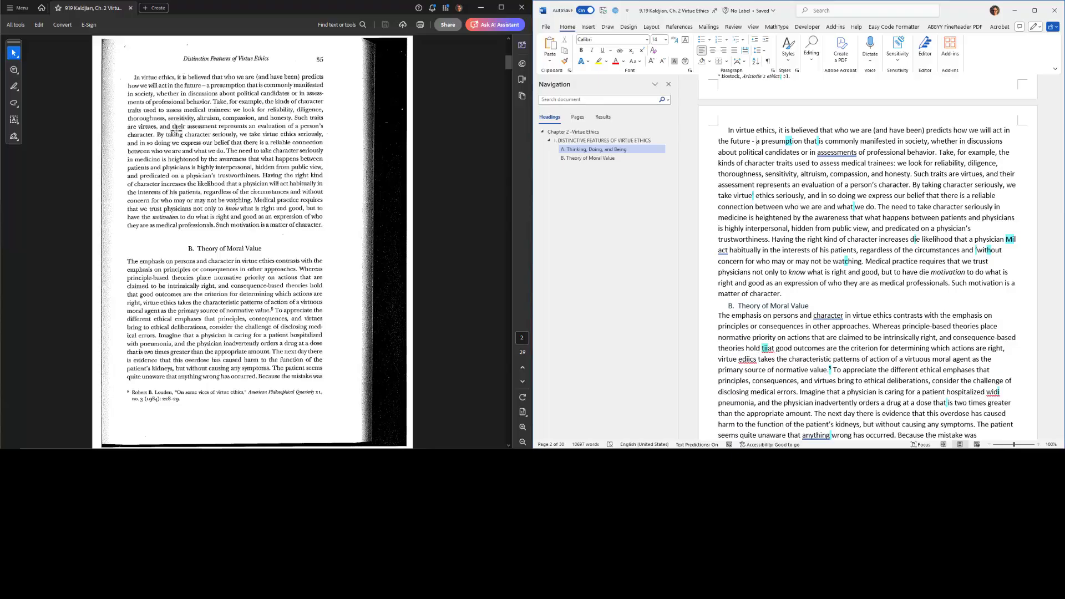
- Delete the stray mark after "take virtue" and correct the misread word before "likelihood" to "the"
left_click(753, 195)
key("BackSpace")
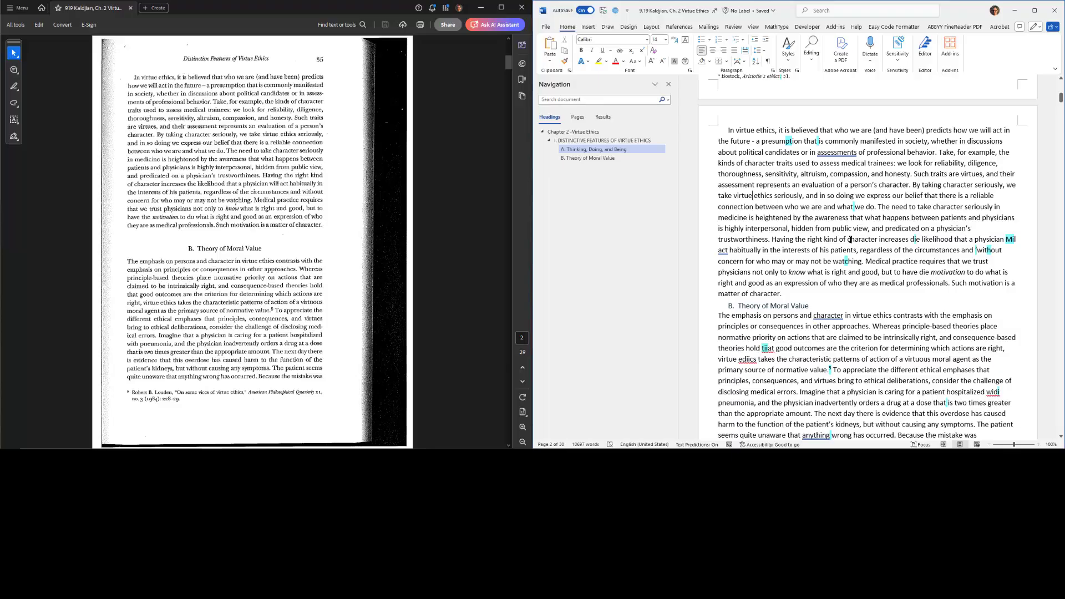
double_click(915, 239)
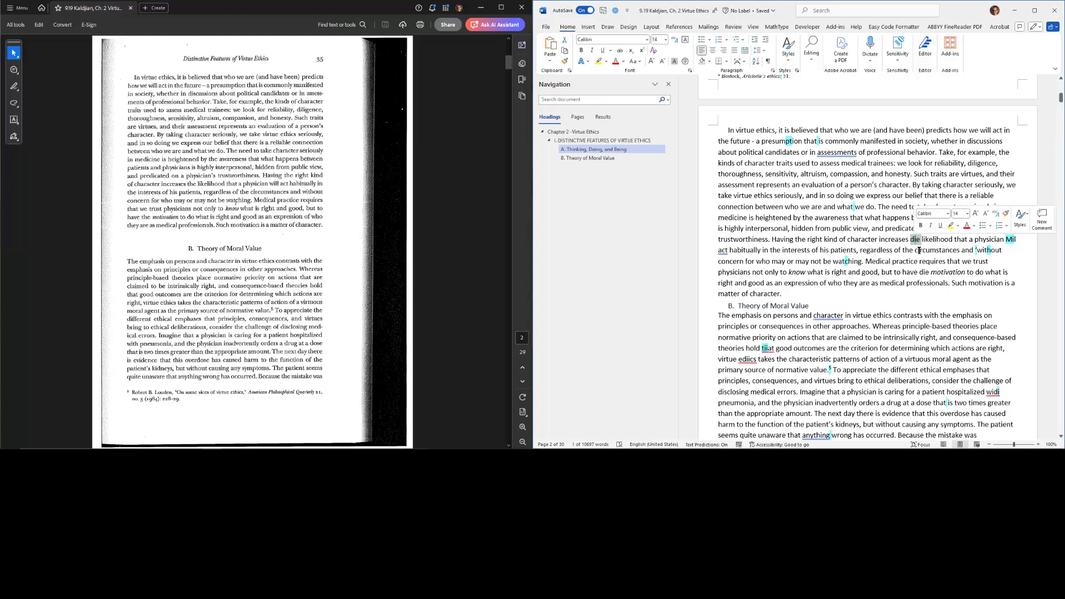
type("the")
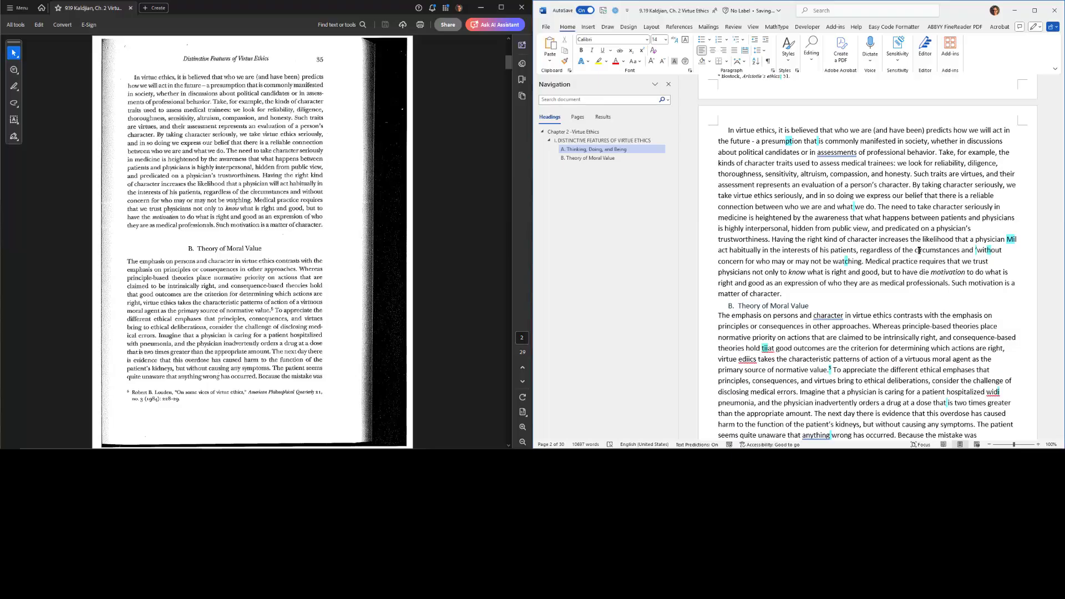
- Correct the misread word after "a physician" to "will" and delete the stray mark before "without"
double_click(1009, 239)
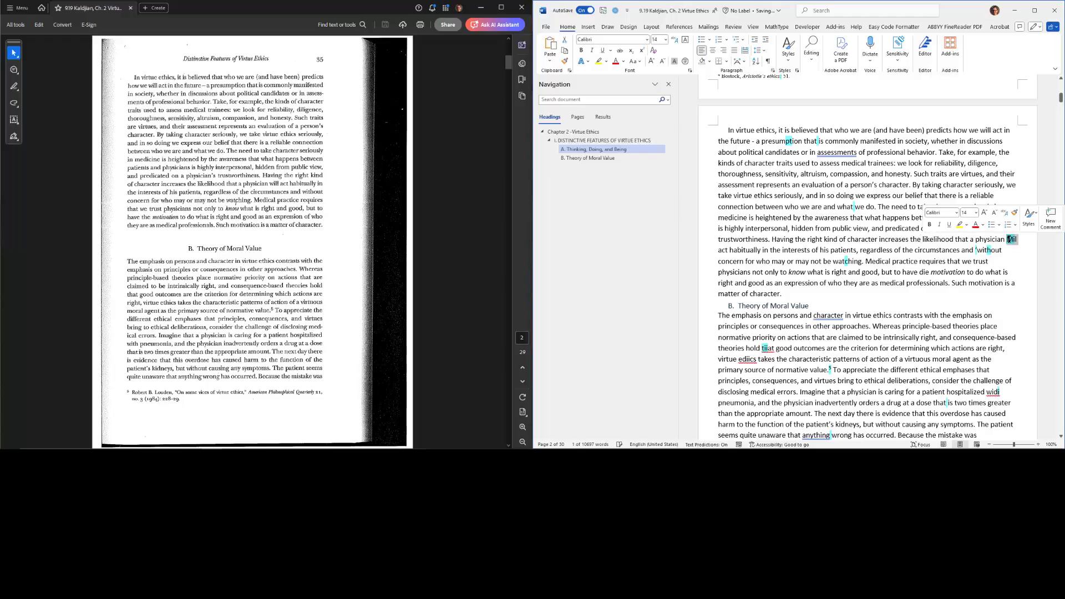
type("will")
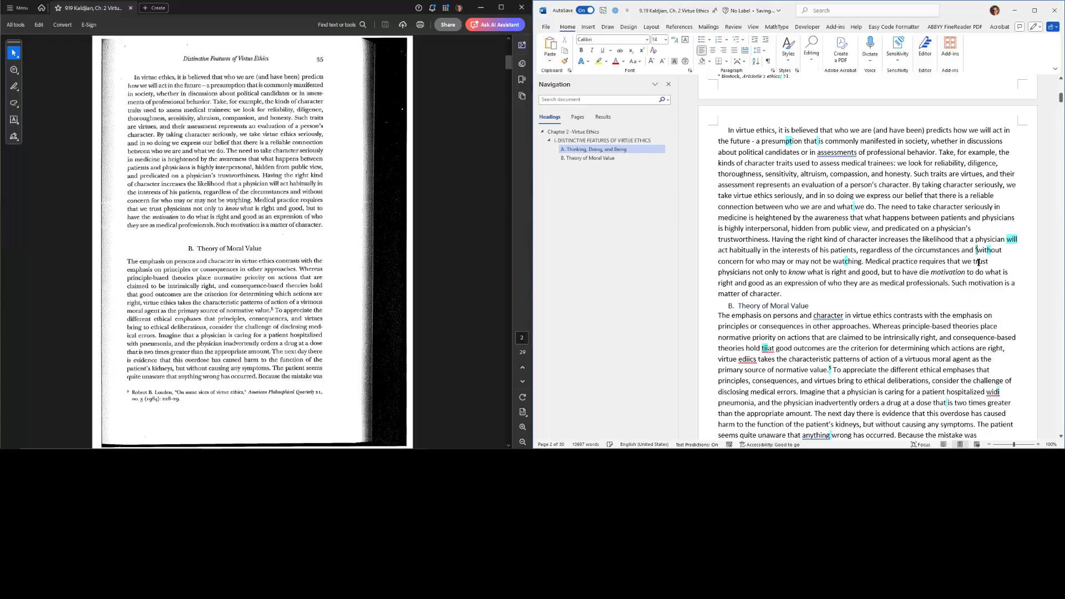
key("BackSpace")
- Correct the misread "die" before "motivation" to "the"
scroll(944, 250, "down", 2)
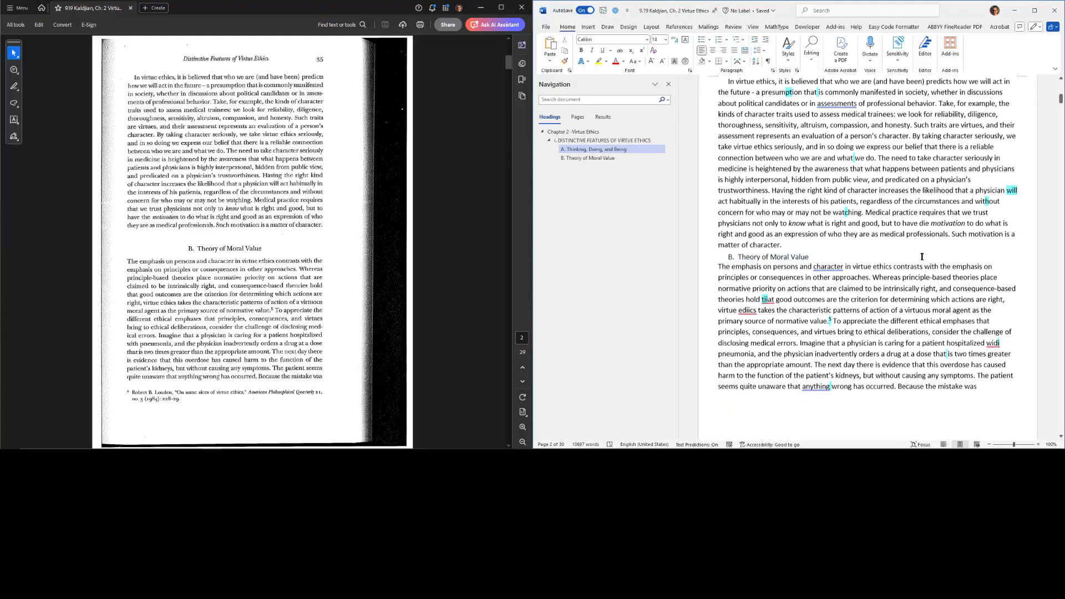
double_click(925, 213)
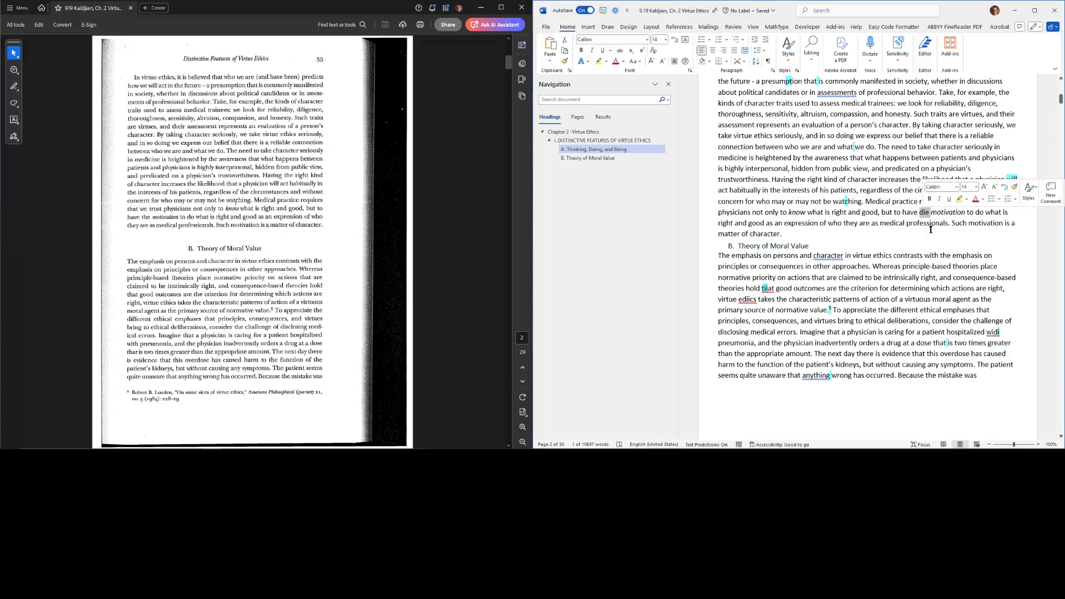
type("the")
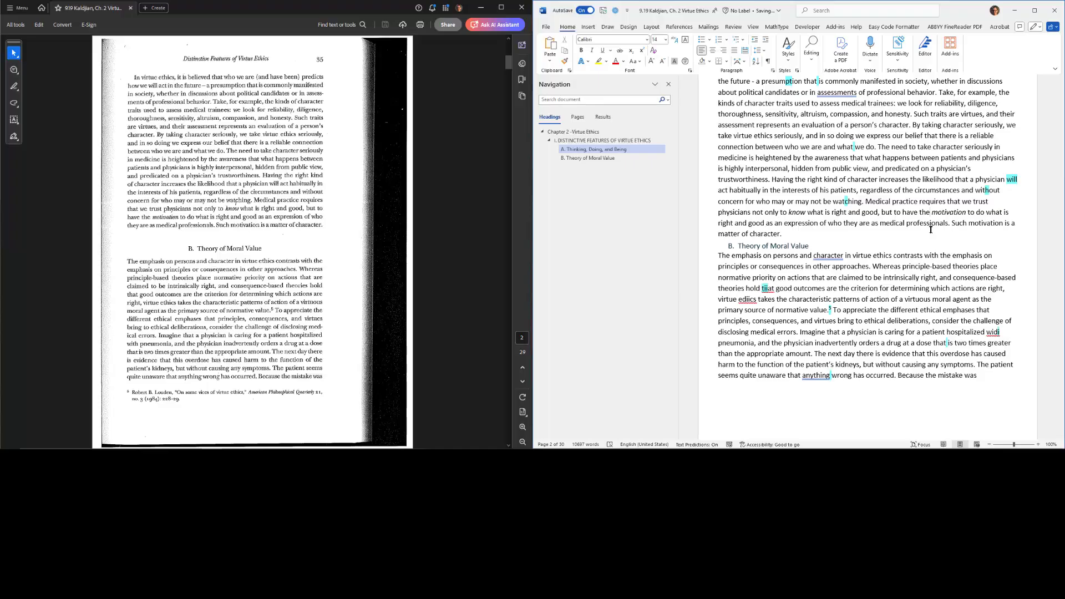
- Replace the misread "die" with "the" one match at a time, from page 2 through "about die implications of ultimate ends"
key("ctrl+h")
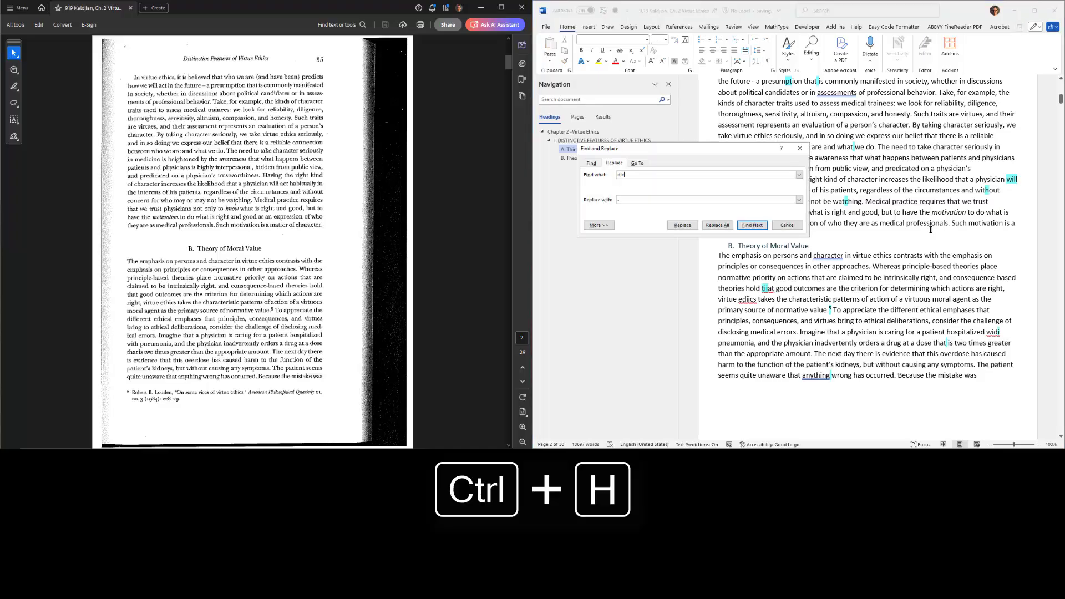
key("Tab")
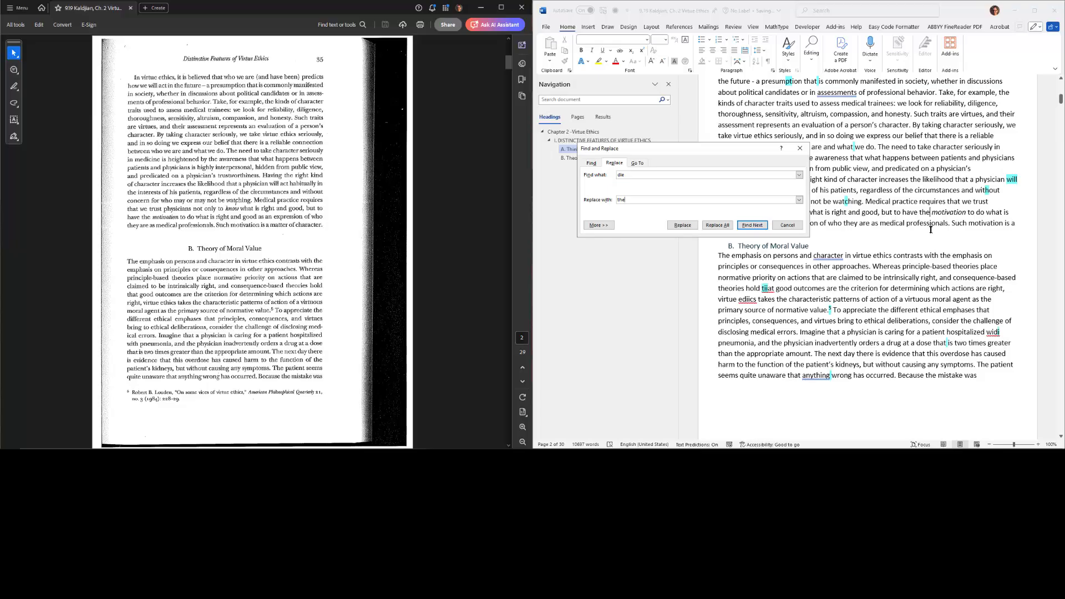
key("alt+f")
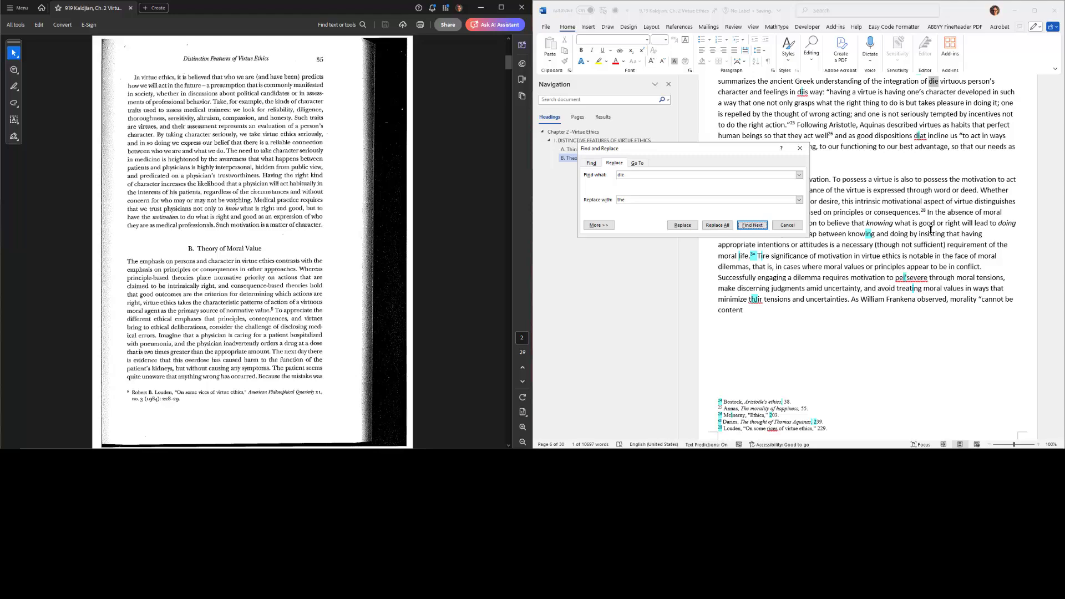
key("alt+r")
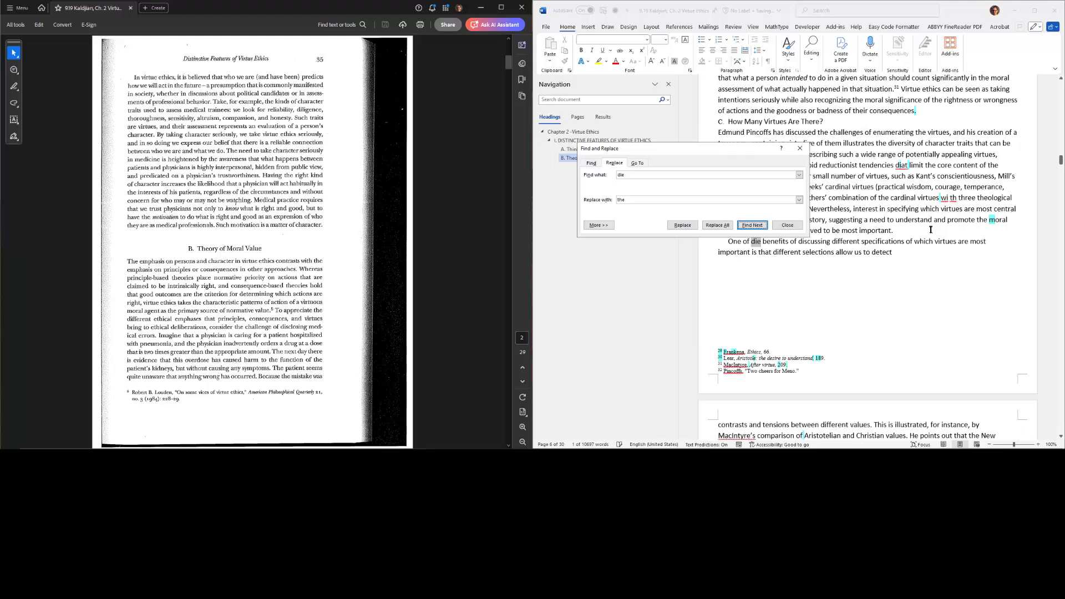
key("alt+r")
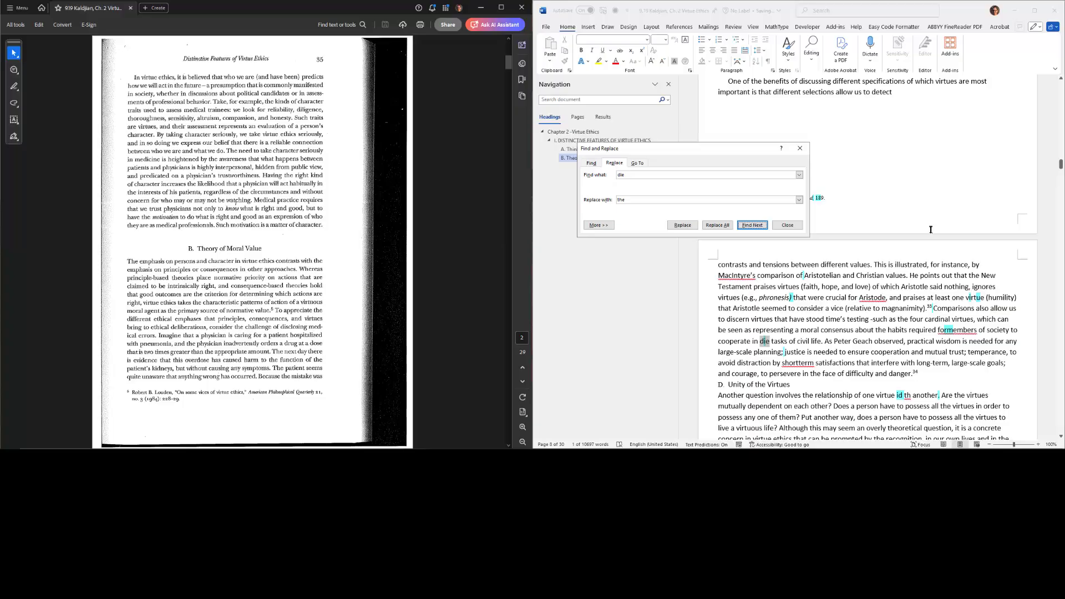
key("alt+r")
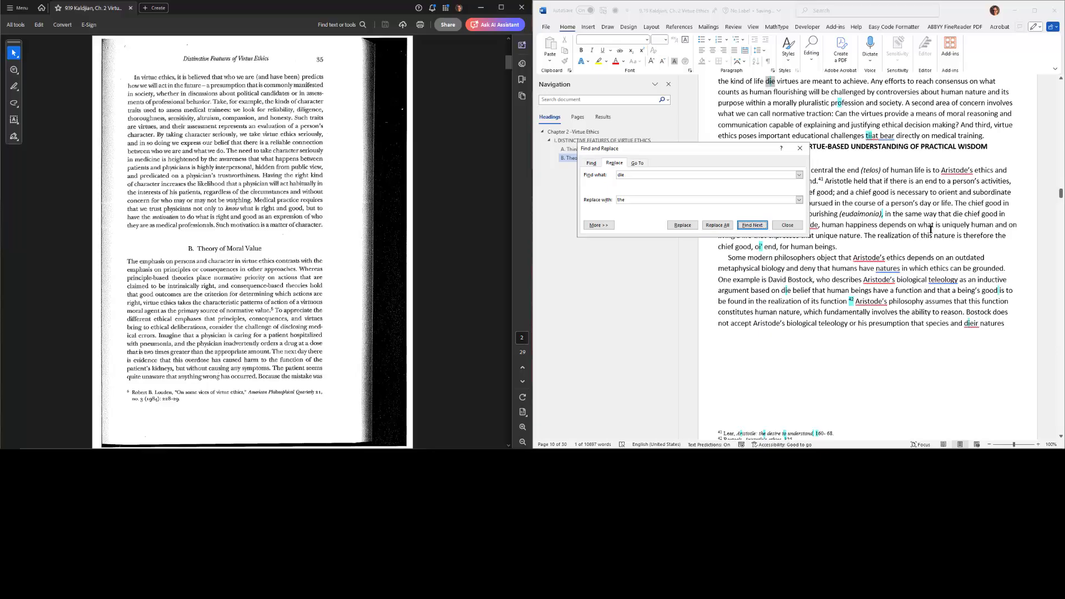
key("alt+r")
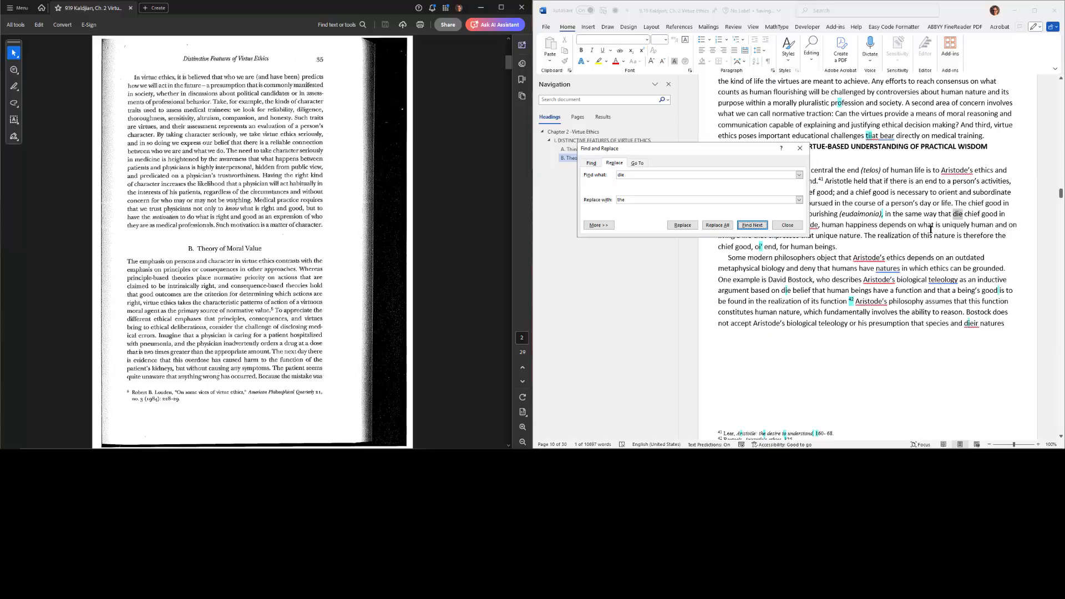
key("alt+r")
key("alt+r")
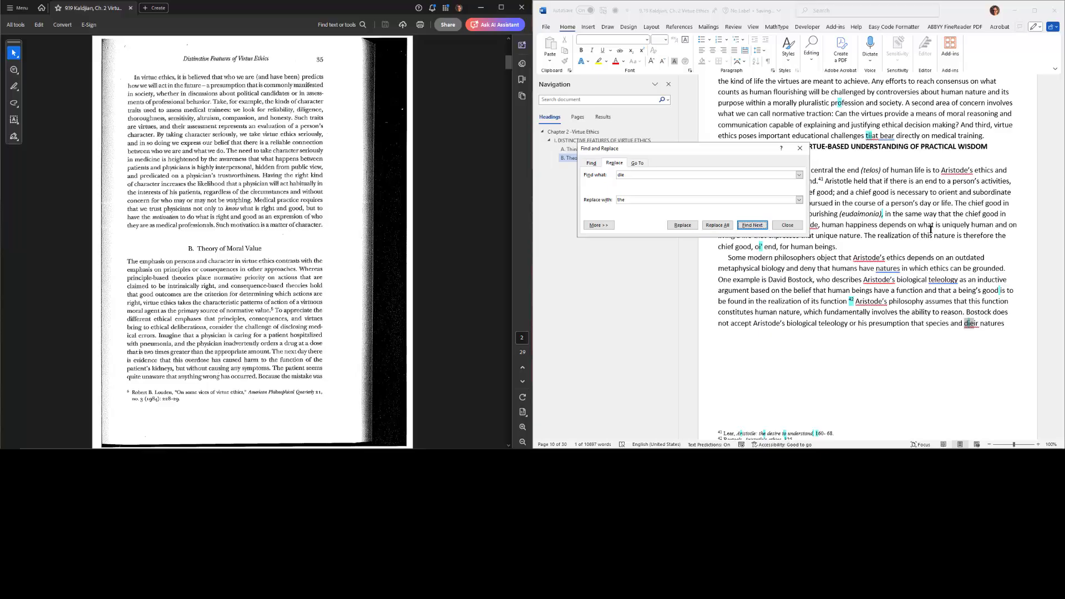
key("alt+r")
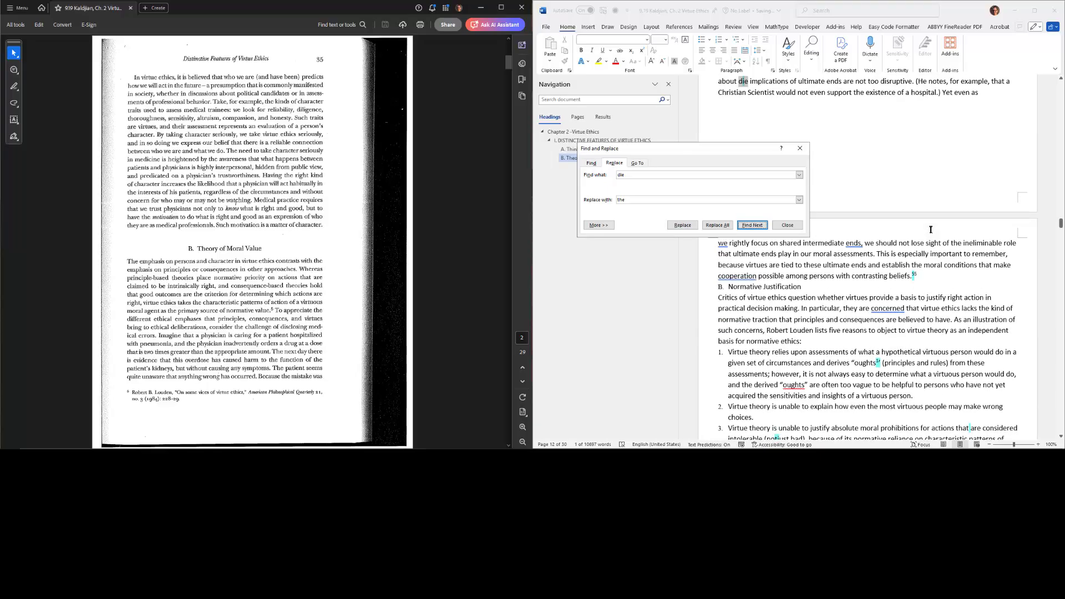
key("alt+r")
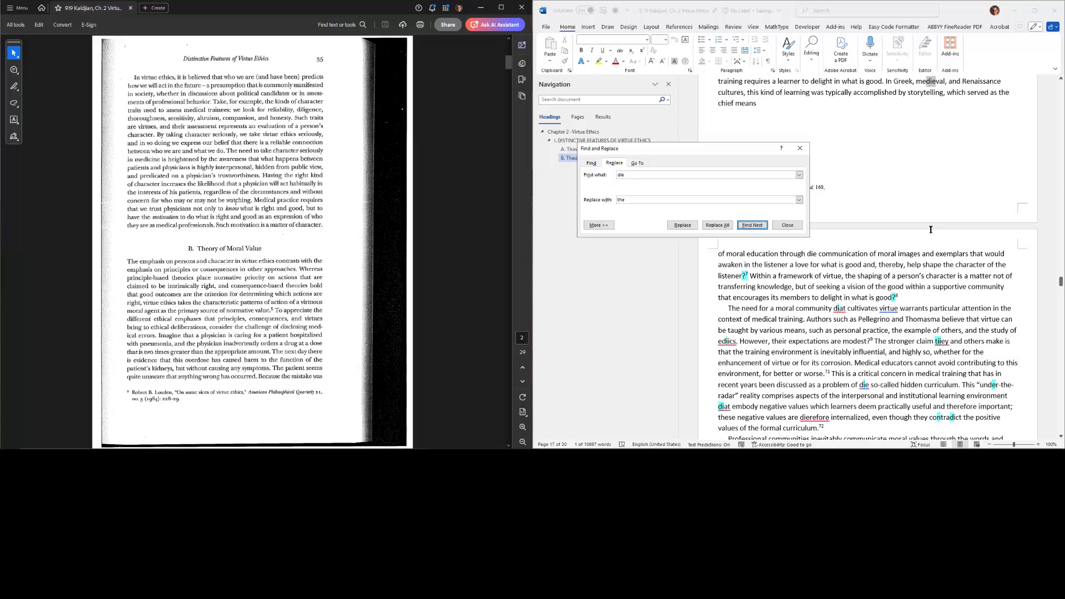
- Skip the match in "medieval" and replace the misread "die" with "the" one match at a time through "die principle specifies"
key("alt+f")
key("alt+r")
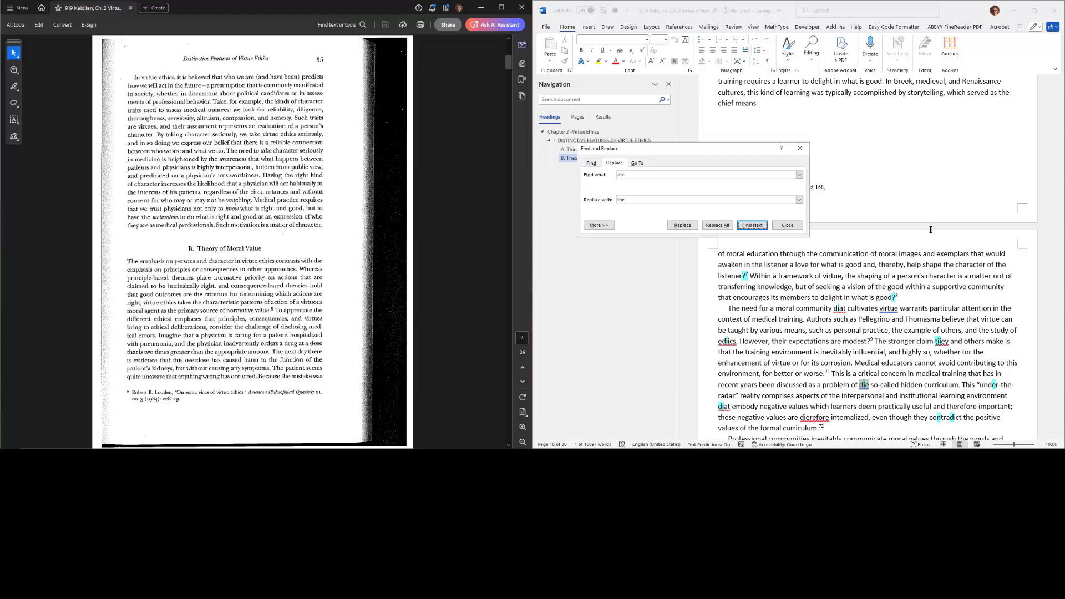
key("alt+r")
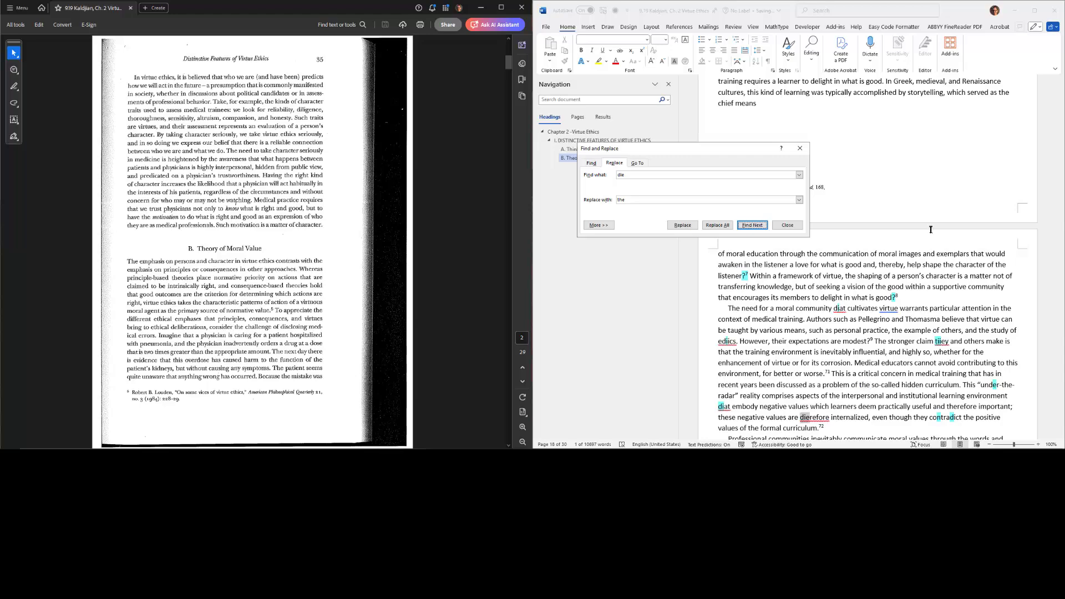
key("alt+r")
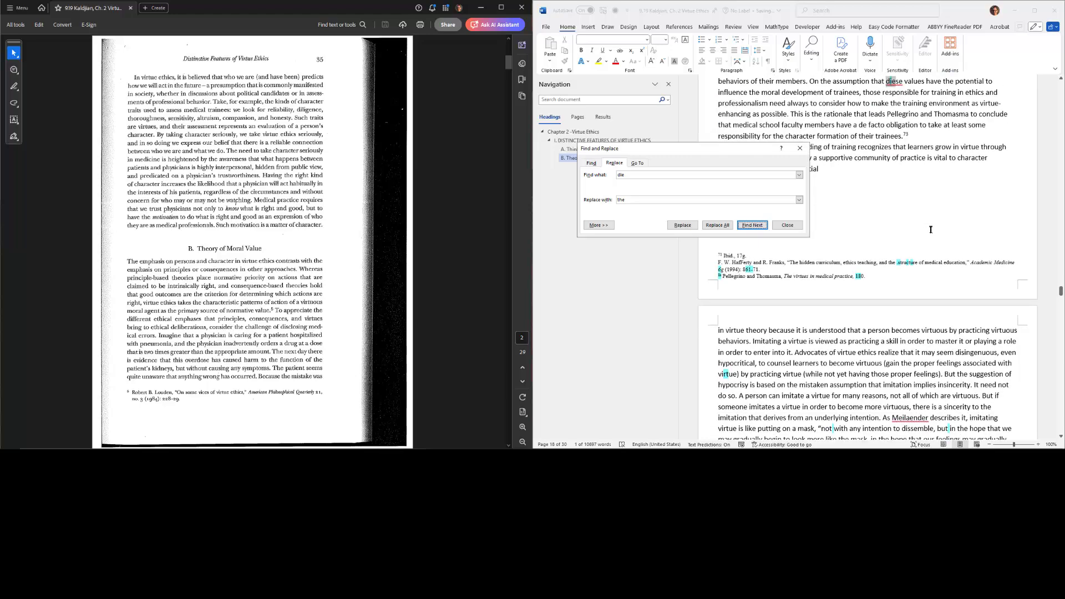
key("alt+r")
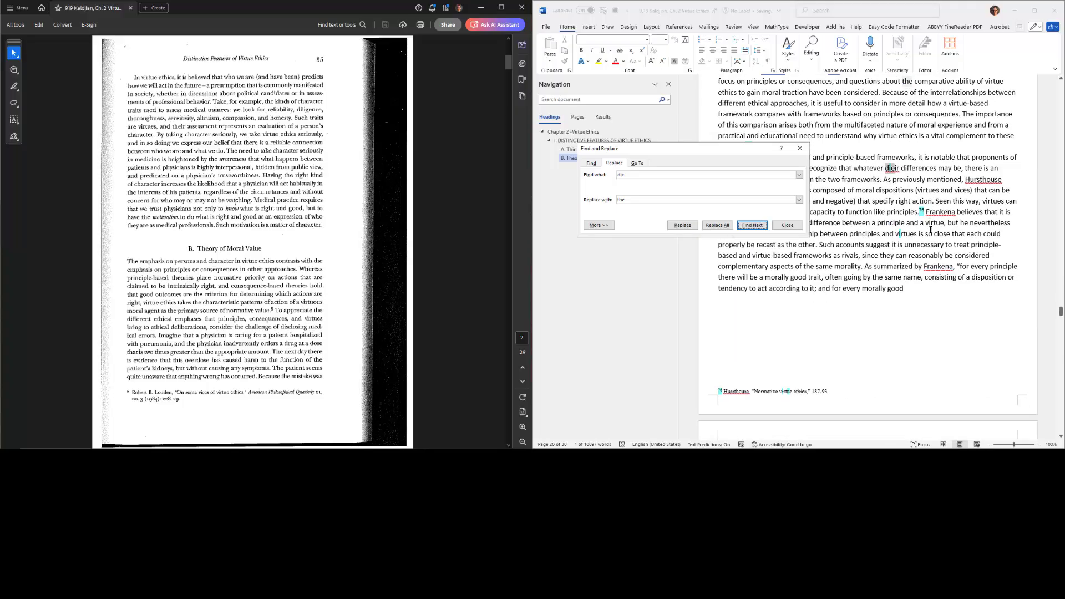
key("alt+r")
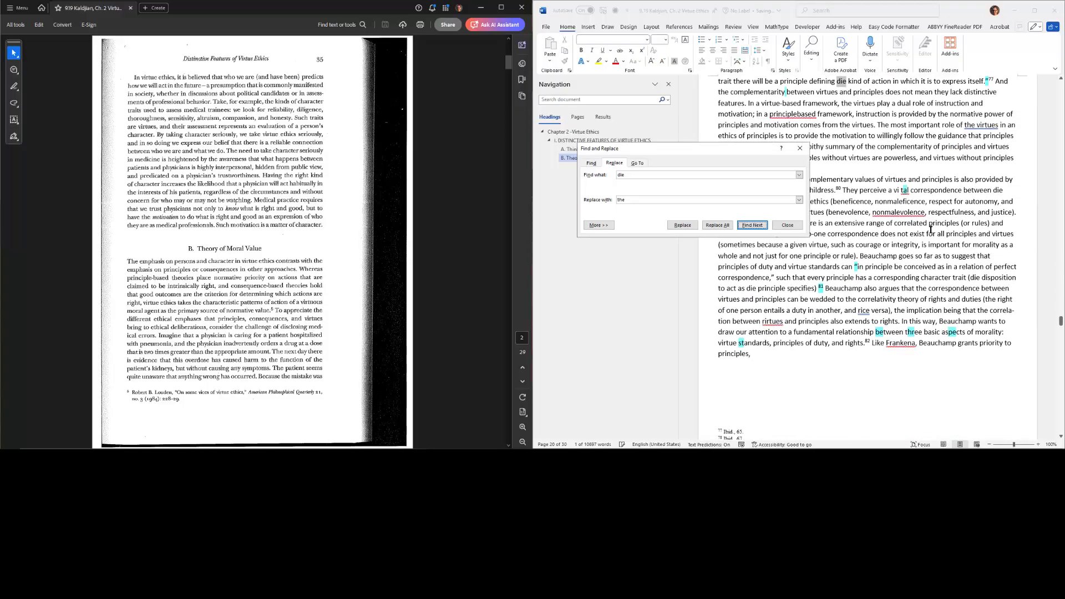
key("alt+r")
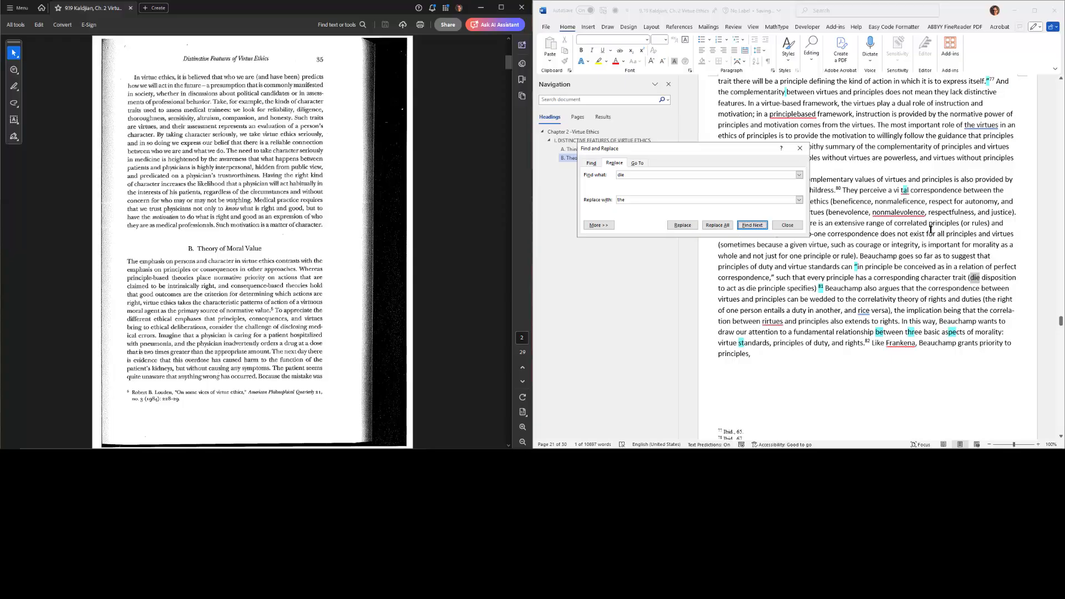
key("alt+r")
key("alt+r")
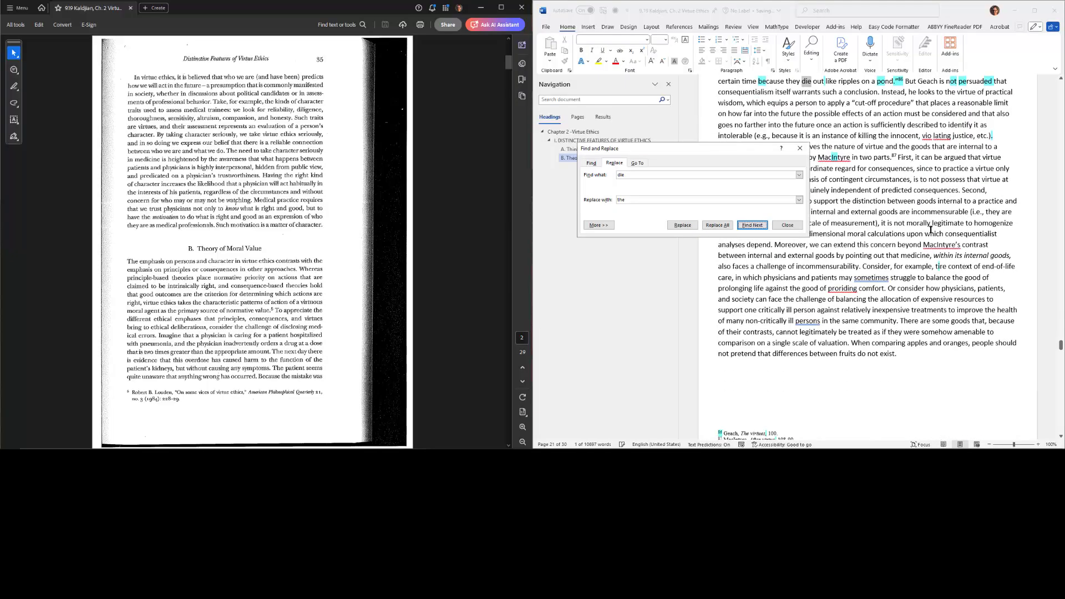
- Skip the genuine "die out like ripples" and replace the remaining misread "die" matches with "the" through the footnotes
key("Return")
key("alt+r")
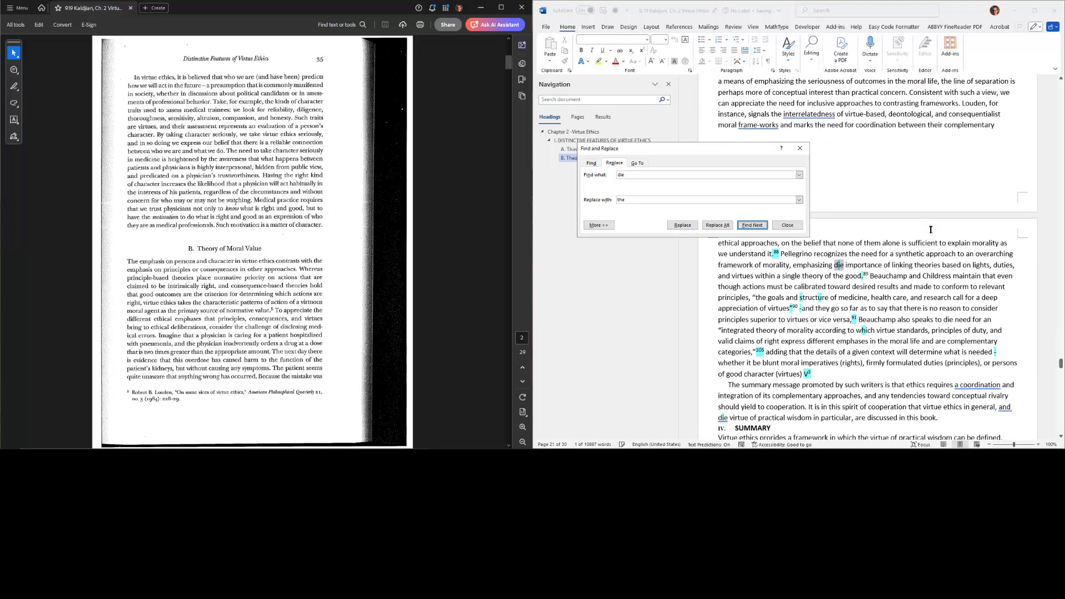
key("alt+r")
key("alt+r")
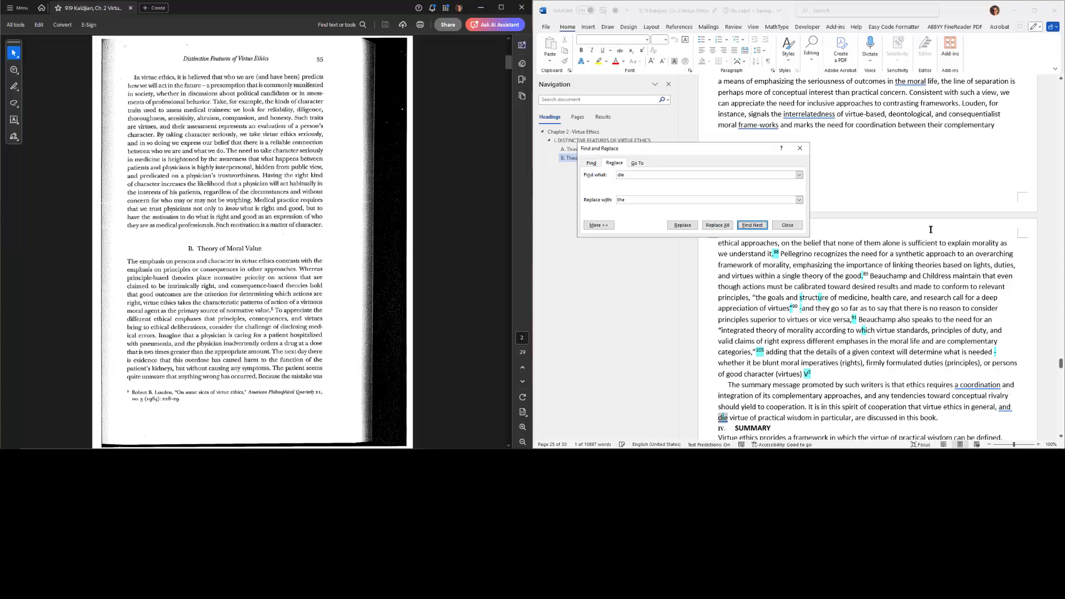
key("alt+r")
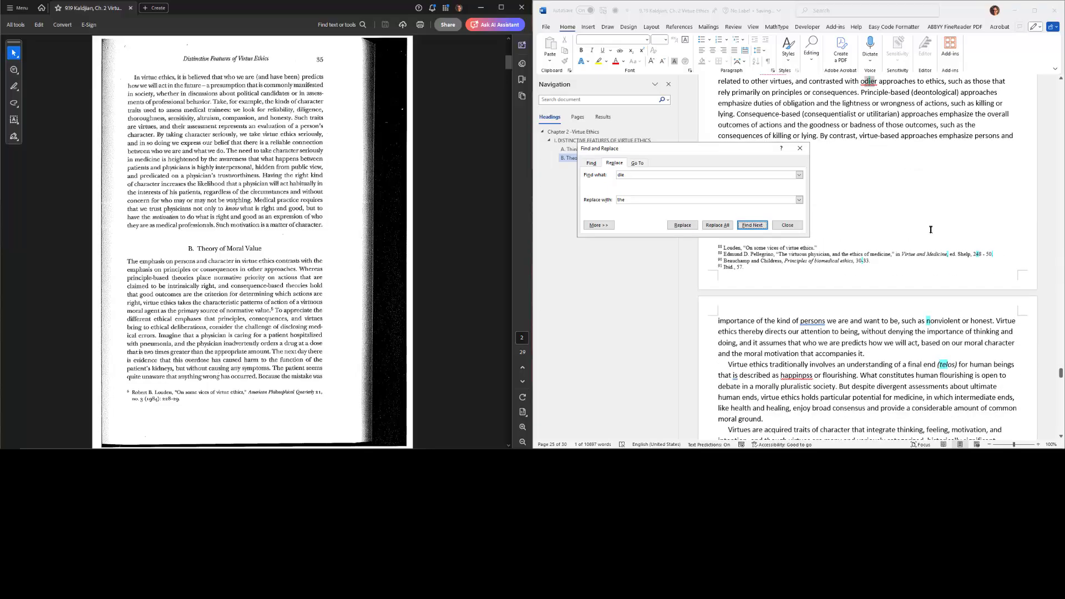
key("alt+r")
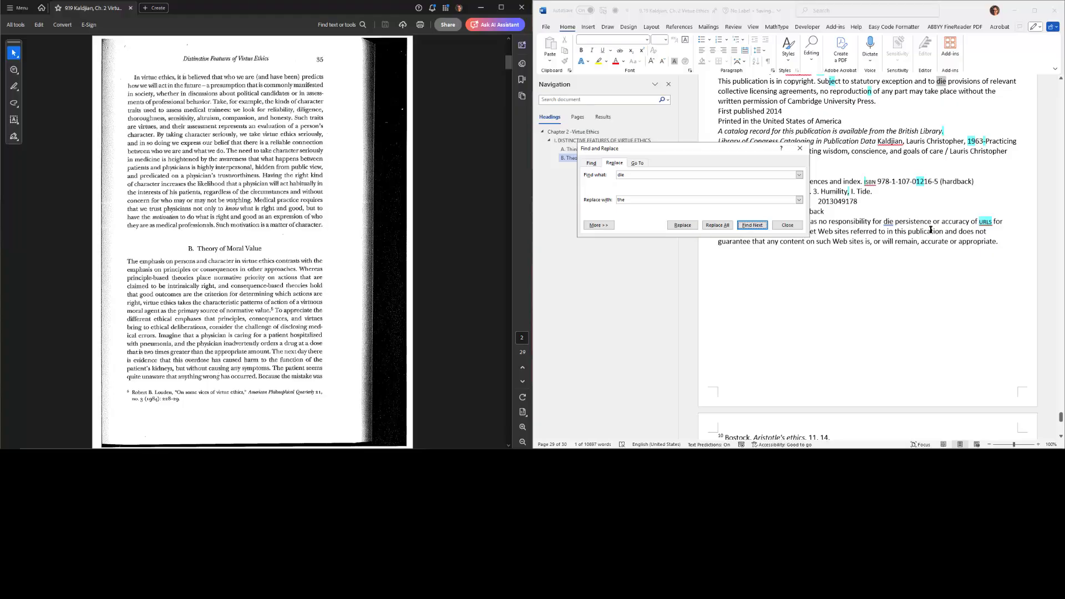
key("alt+r")
key("alt+r")
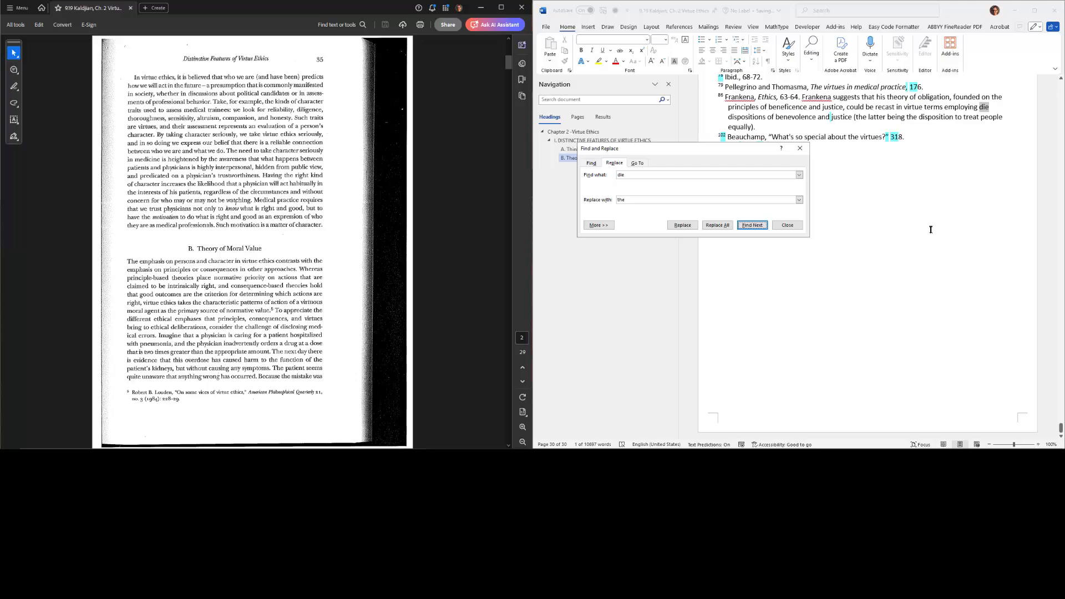
key("alt+r")
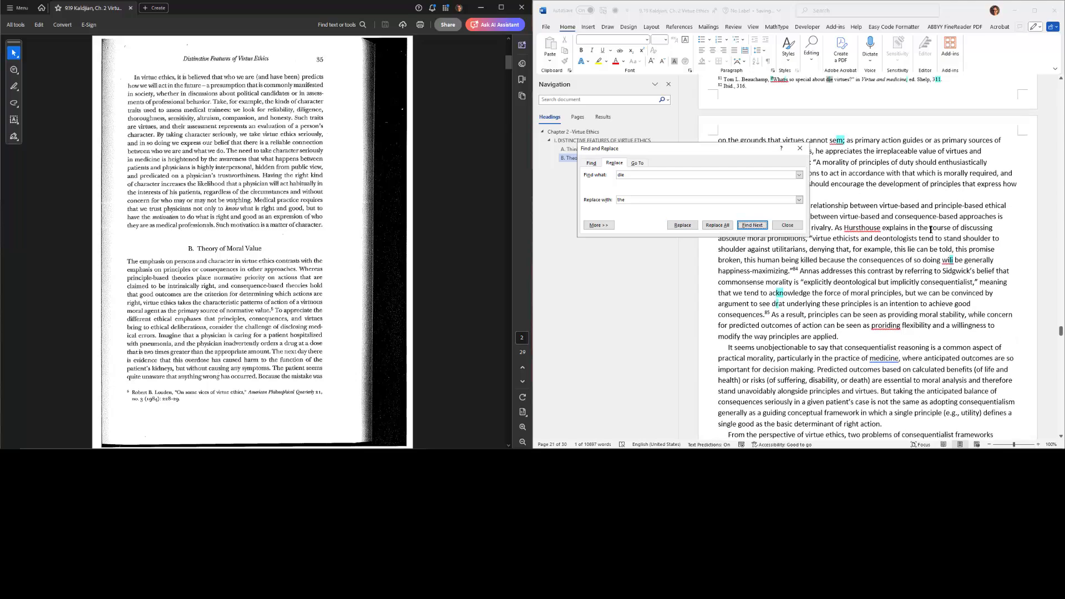
key("alt+r")
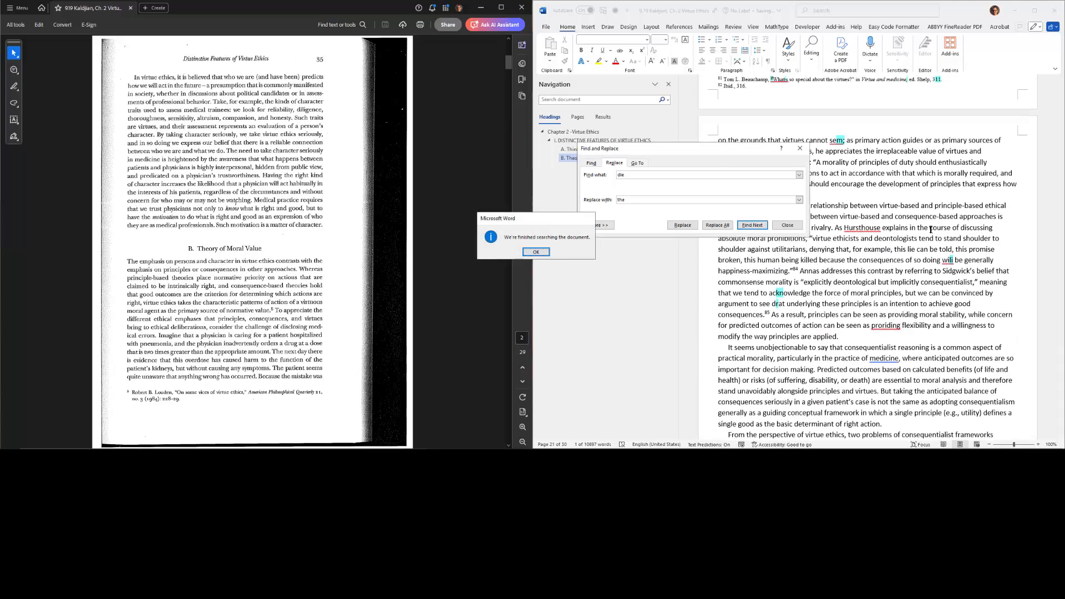
key("Return")
key("Escape")
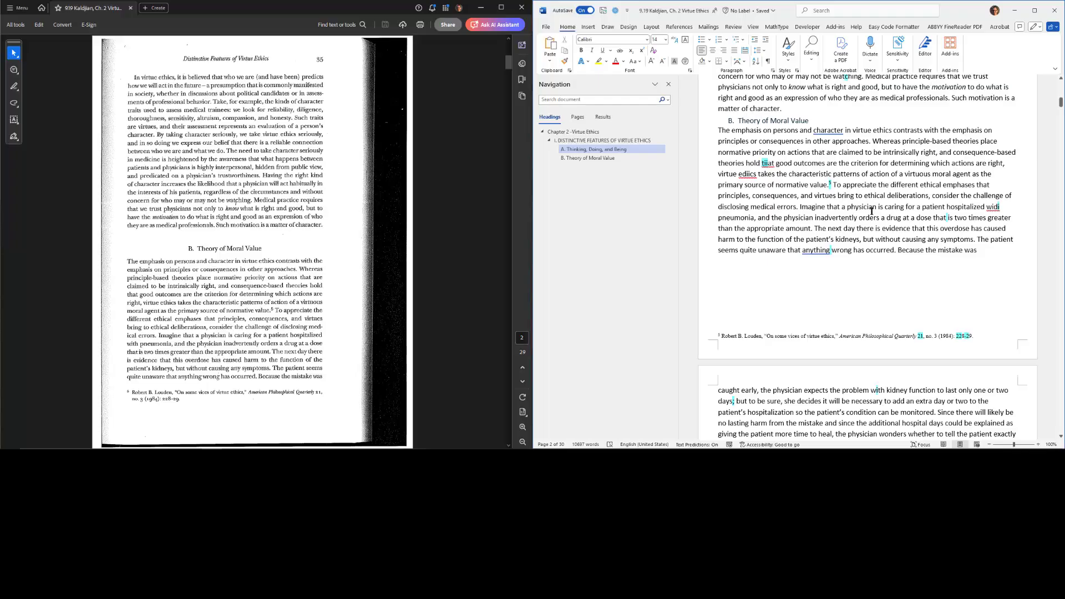
- Set up a replacement of the misread starting letters of "that" after "theories hold" with "th"
scroll(872, 211, "up", 4)
scroll(871, 212, "up", 4)
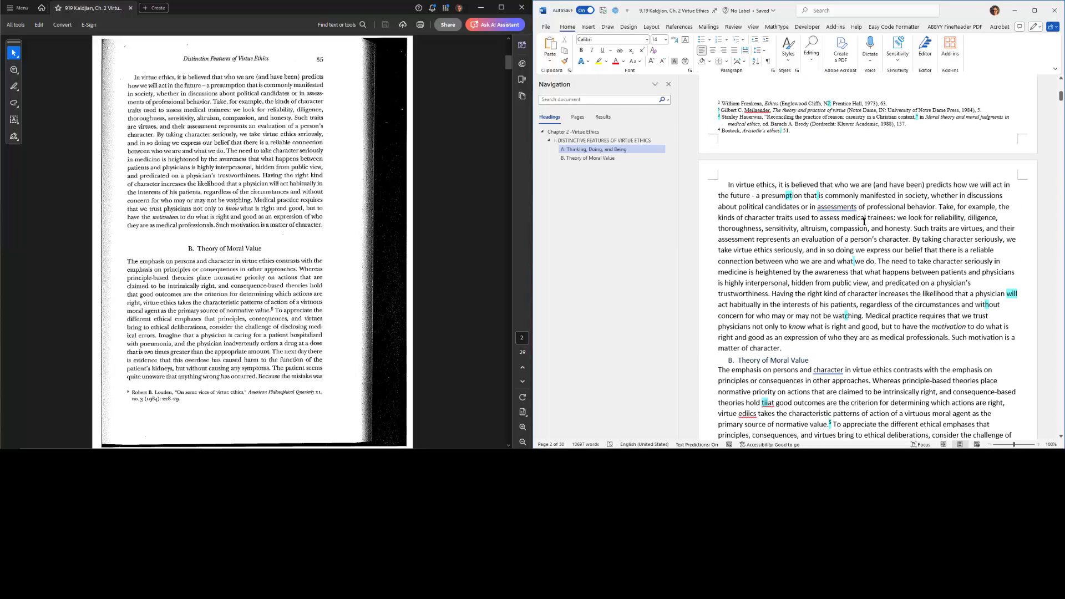
scroll(867, 229, "down", 2)
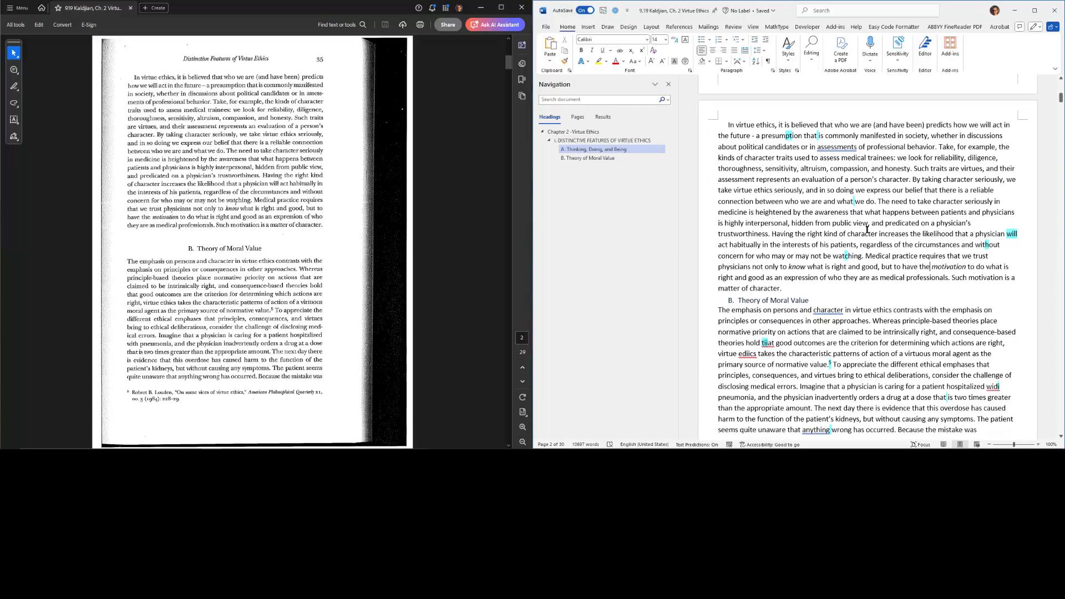
scroll(867, 229, "down", 4)
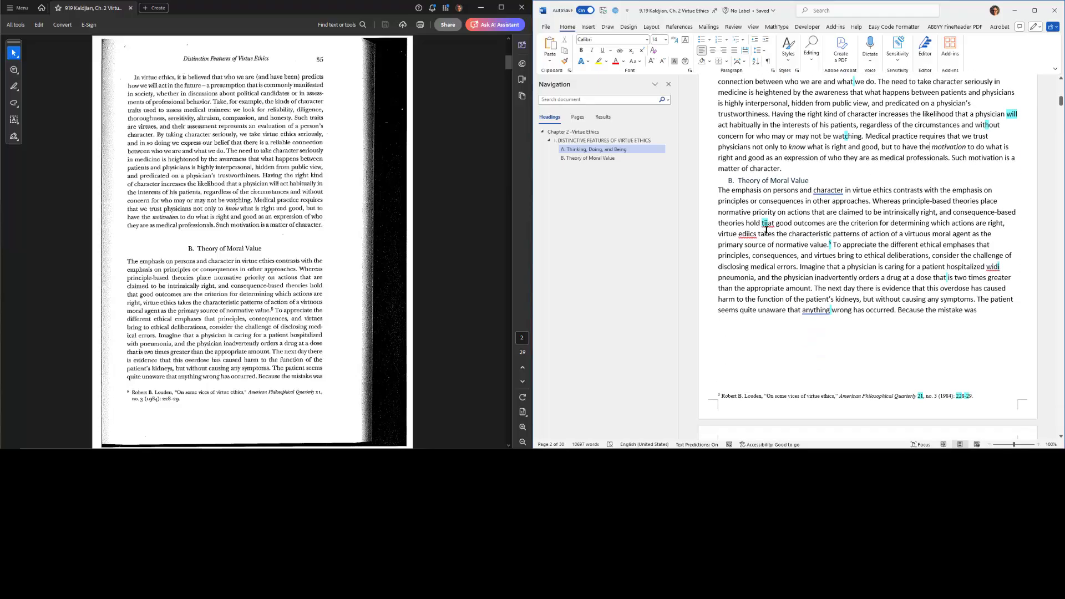
right_click(767, 223)
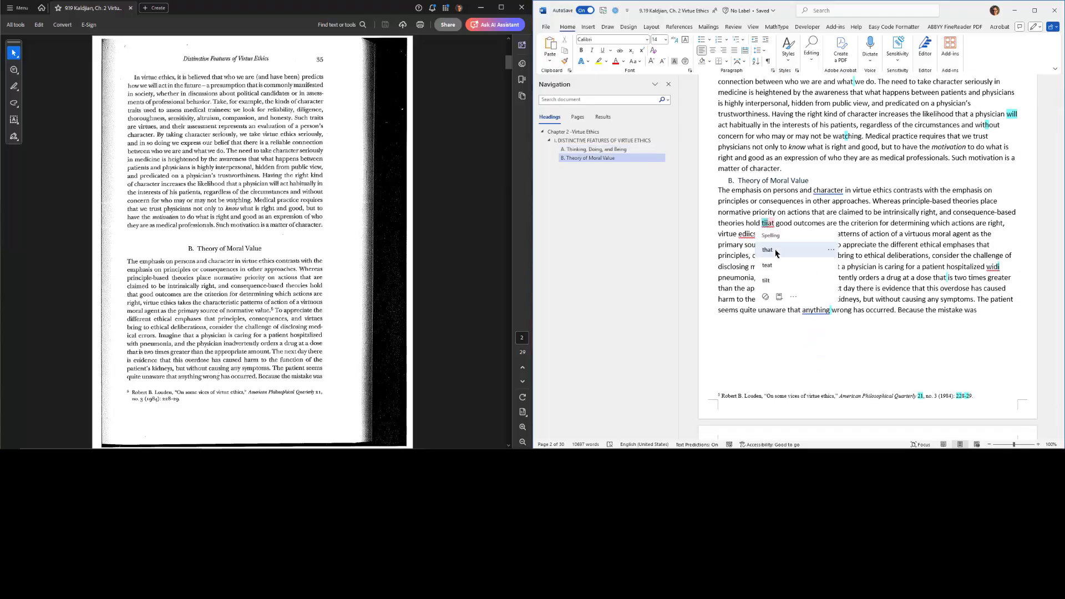
key("Escape")
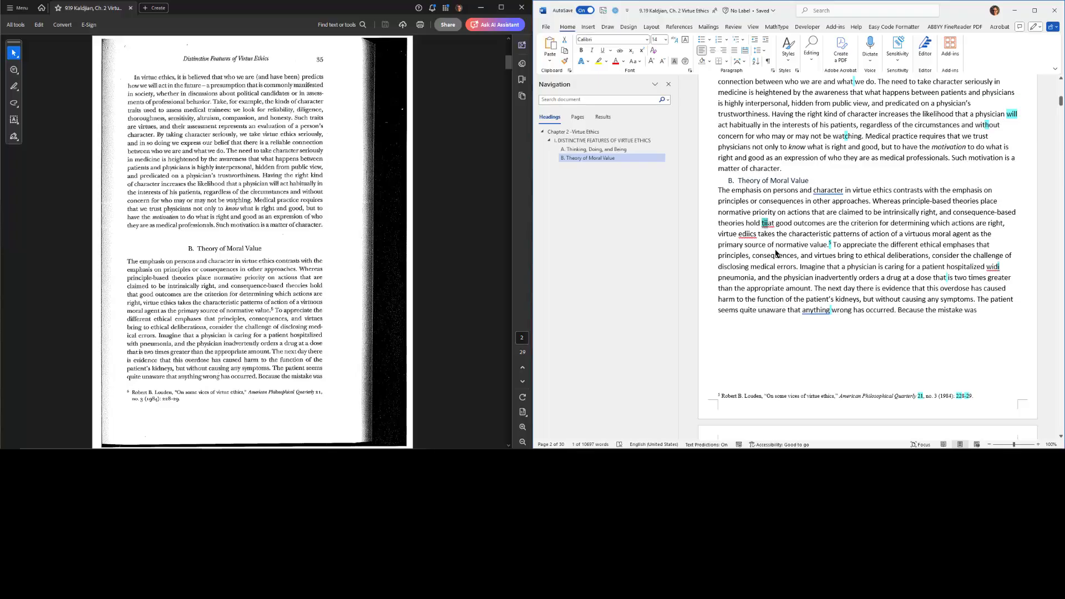
key("ctrl+c")
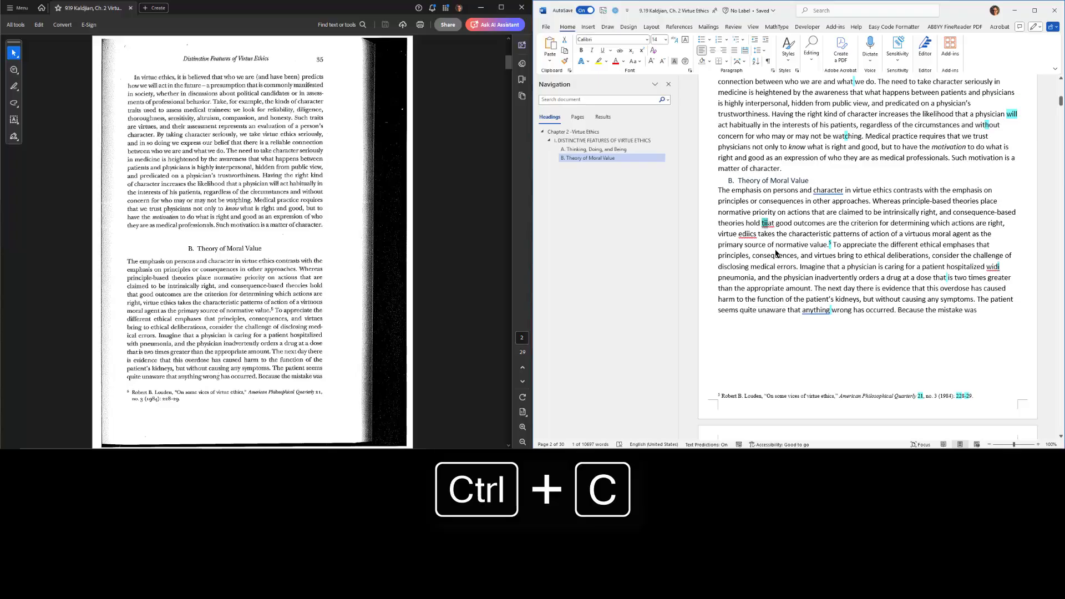
key("ctrl+h")
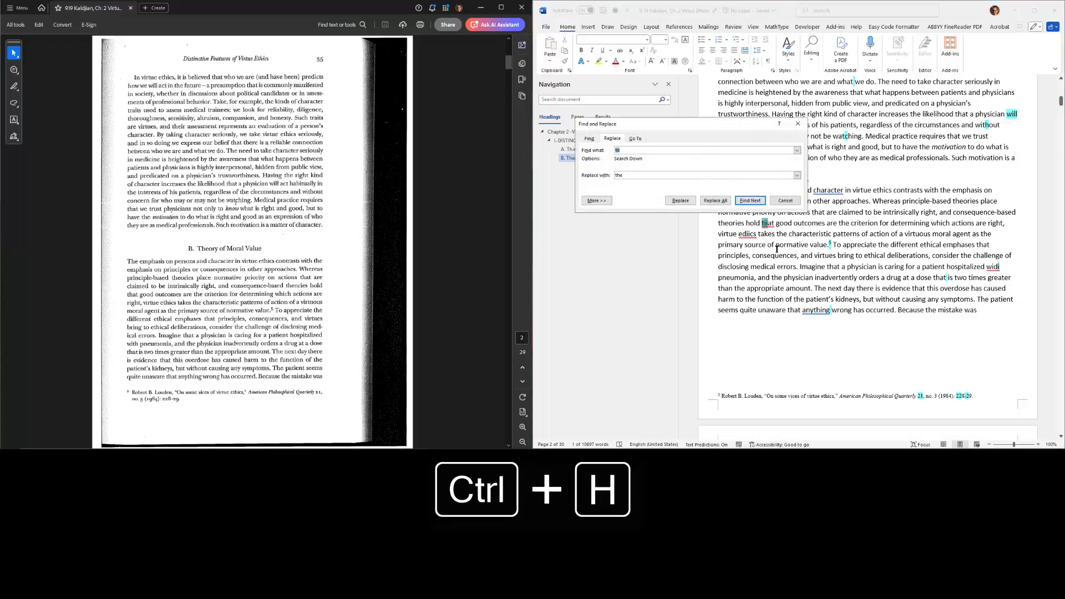
key("Tab")
type("th")
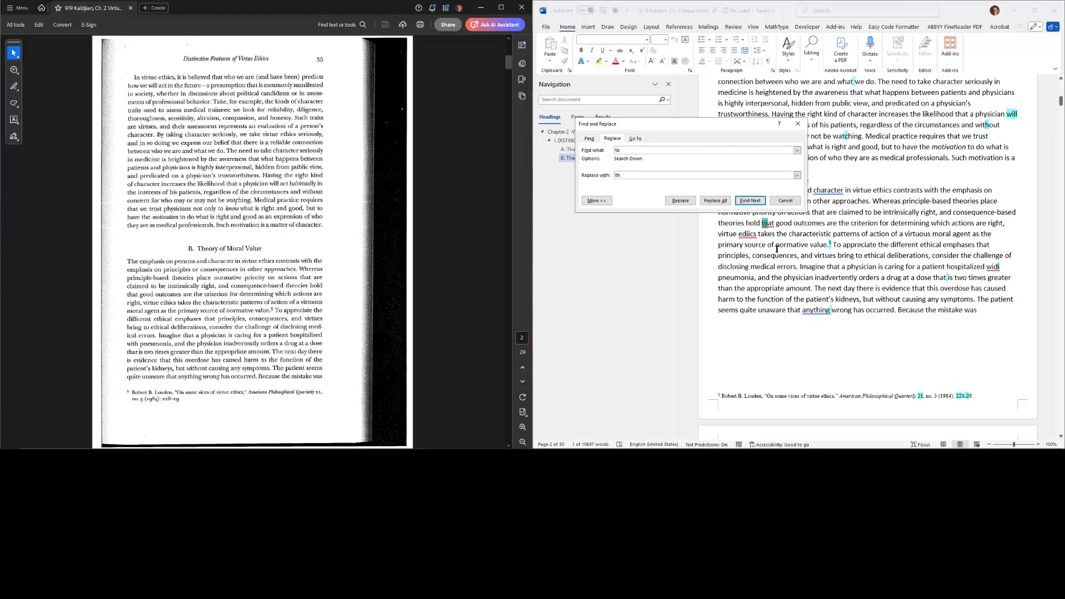
- Replace the misread letters with "th" match by match to the document's end, including the first occurrence after "theories hold"
key("alt+f")
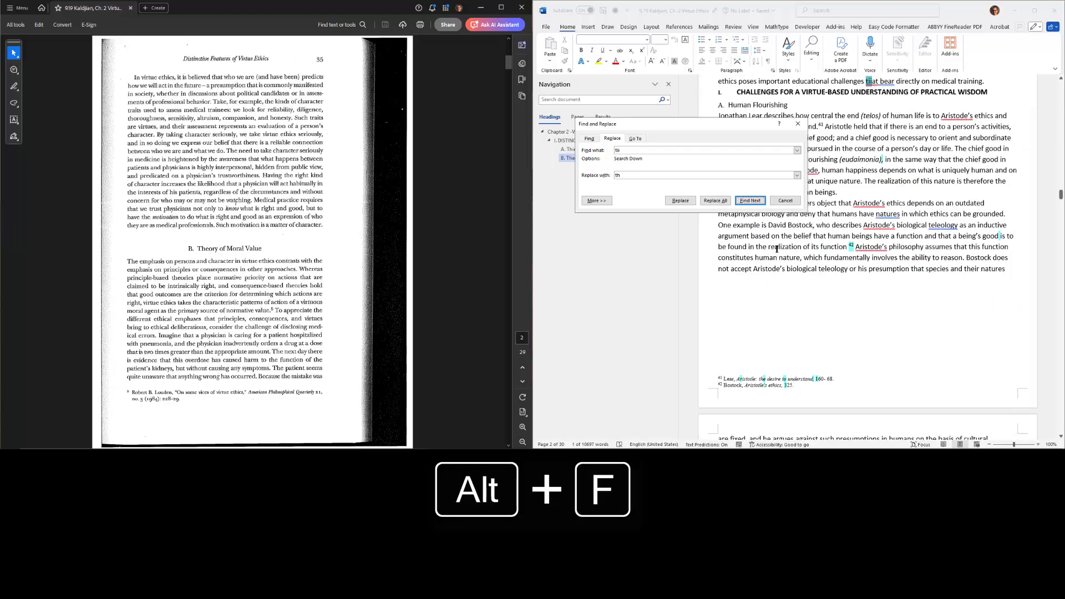
key("alt+f")
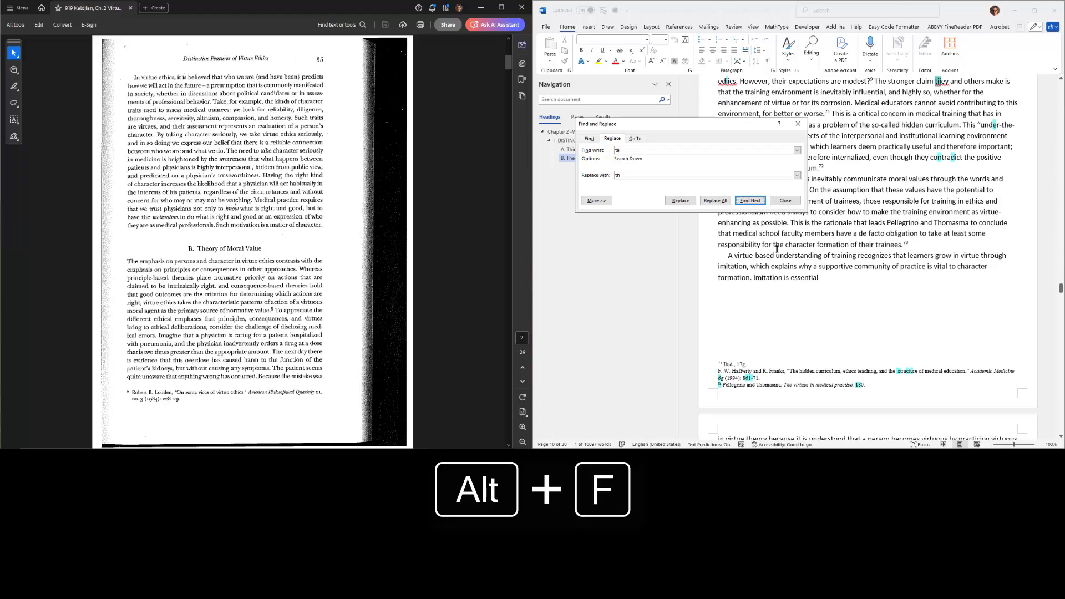
key("alt+f")
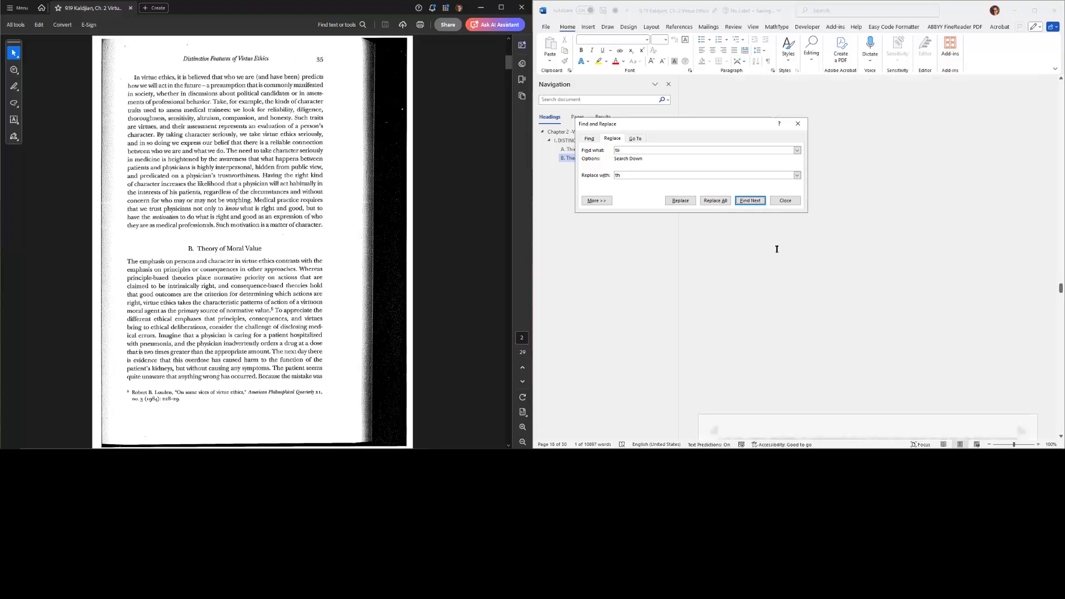
key("alt+f")
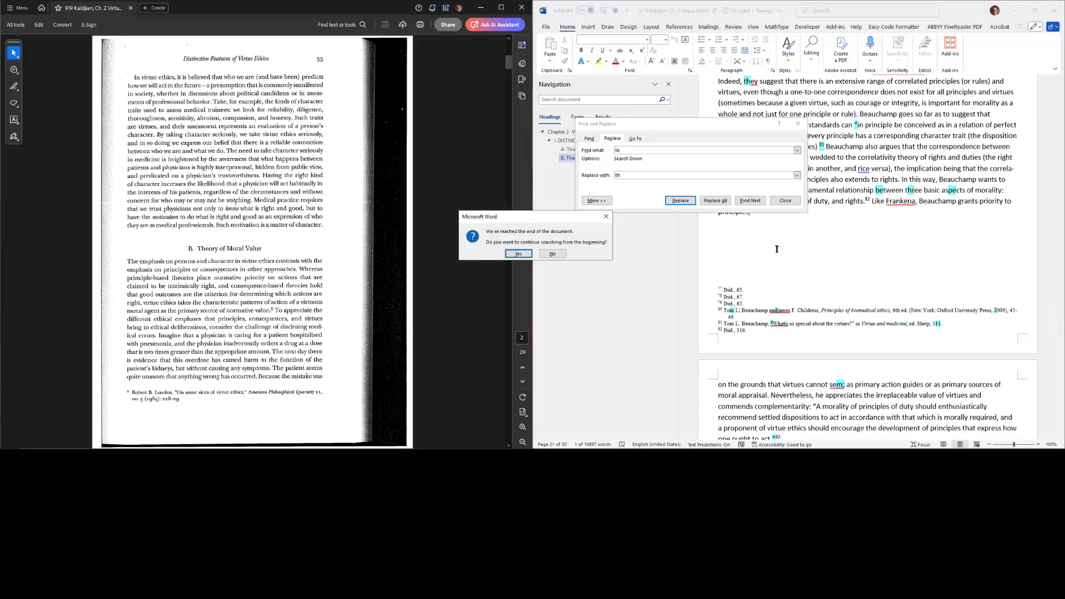
key("Return")
key("alt+r")
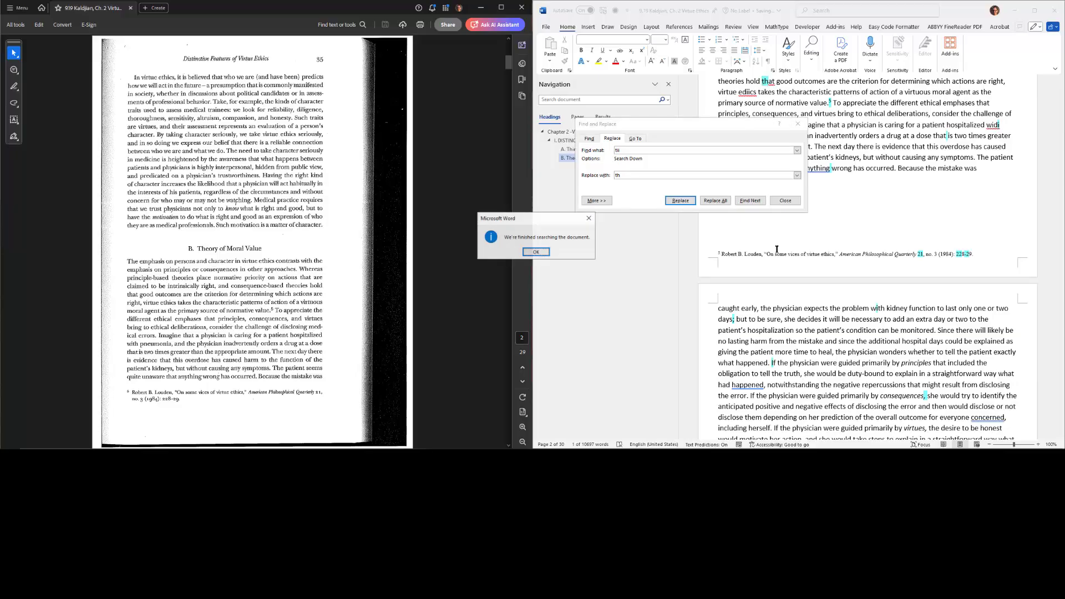
key("Return")
key("Escape")
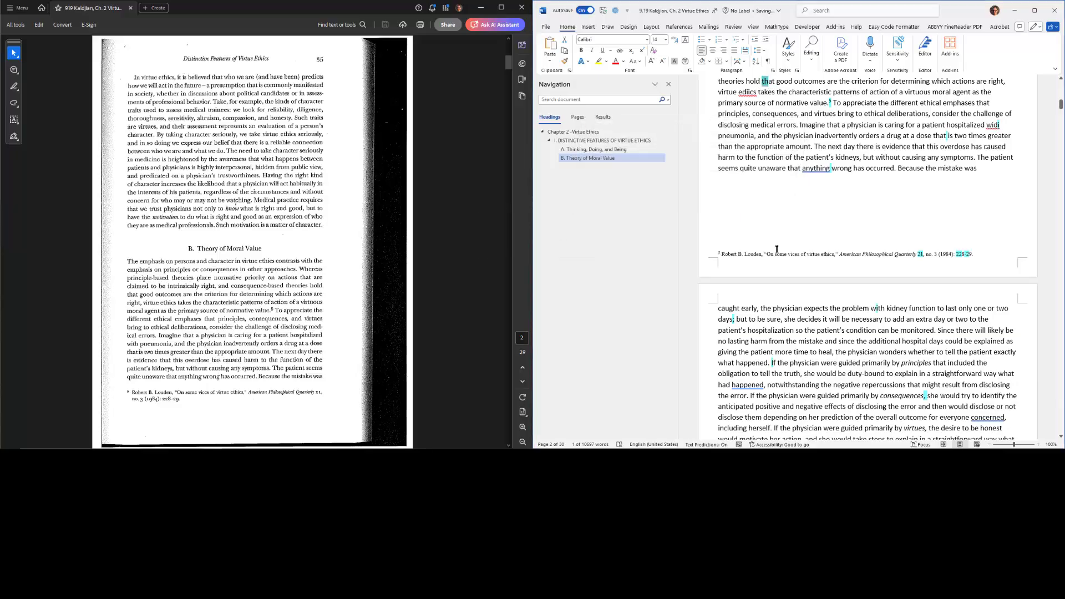
- Set up a replacement of the misread middle letters of "ethics" after "virtue" with "thi"
left_click(745, 95)
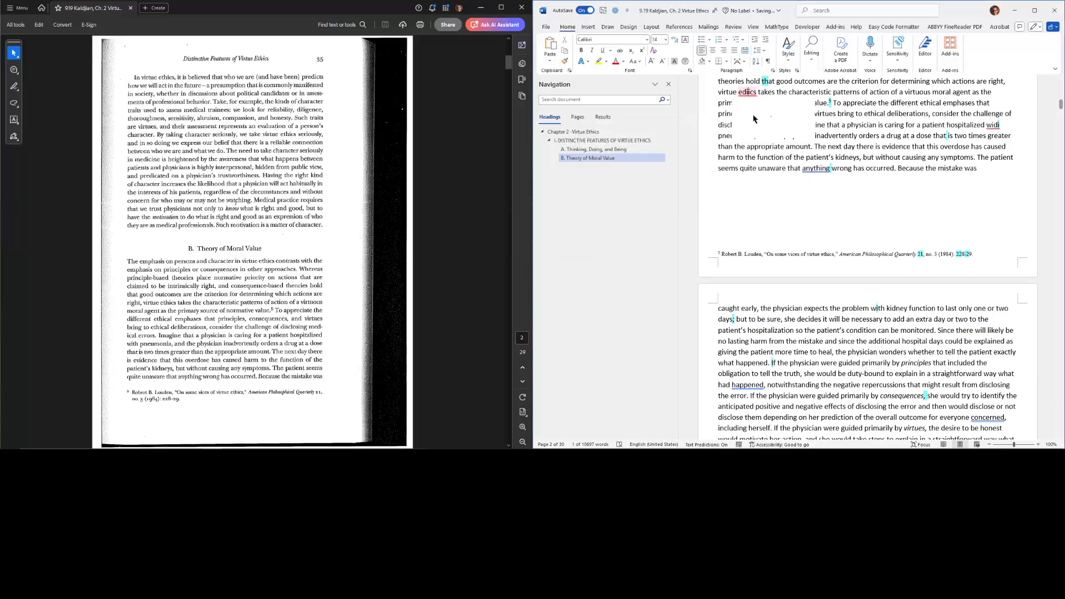
left_click(754, 118)
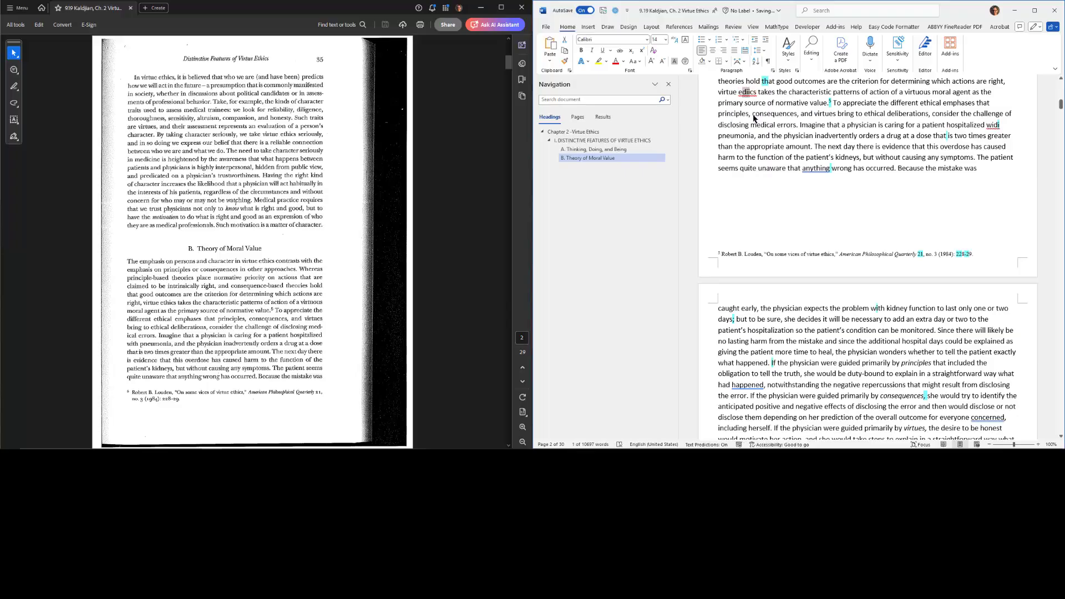
key("ctrl+c")
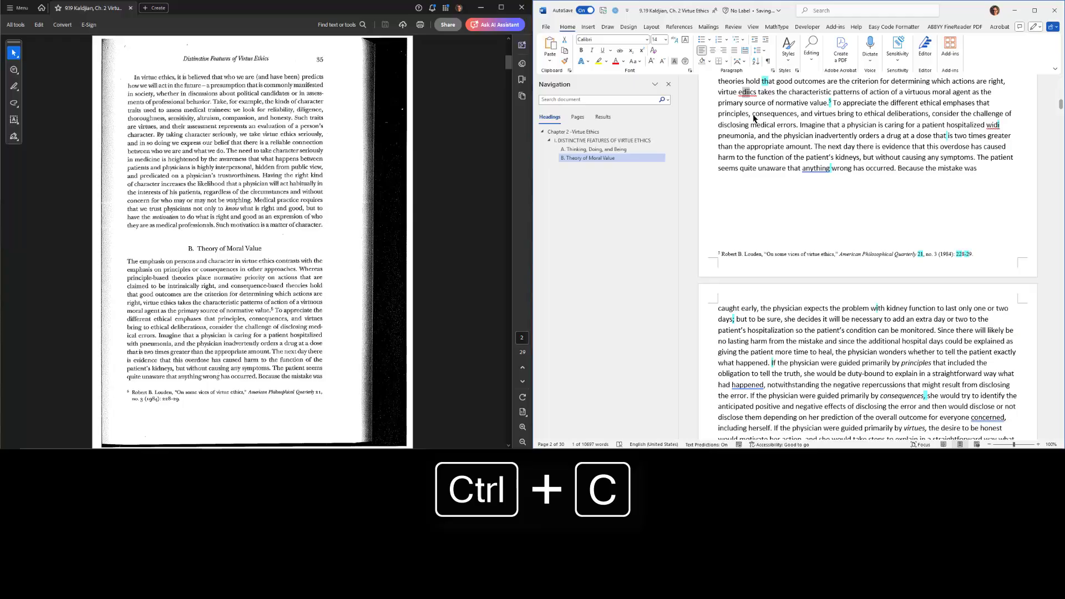
key("ctrl+h")
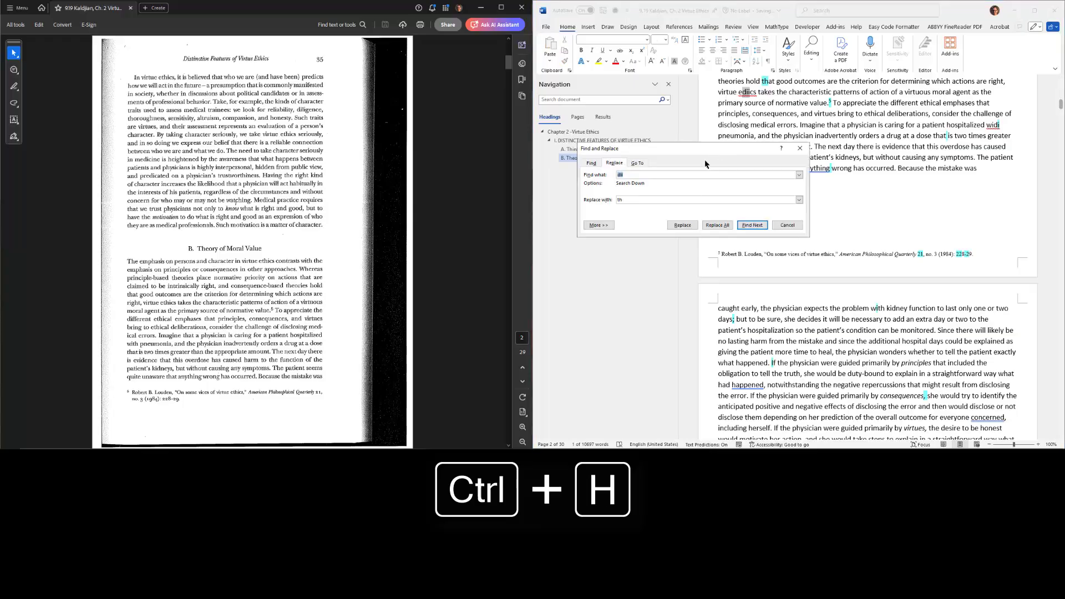
left_click(635, 200)
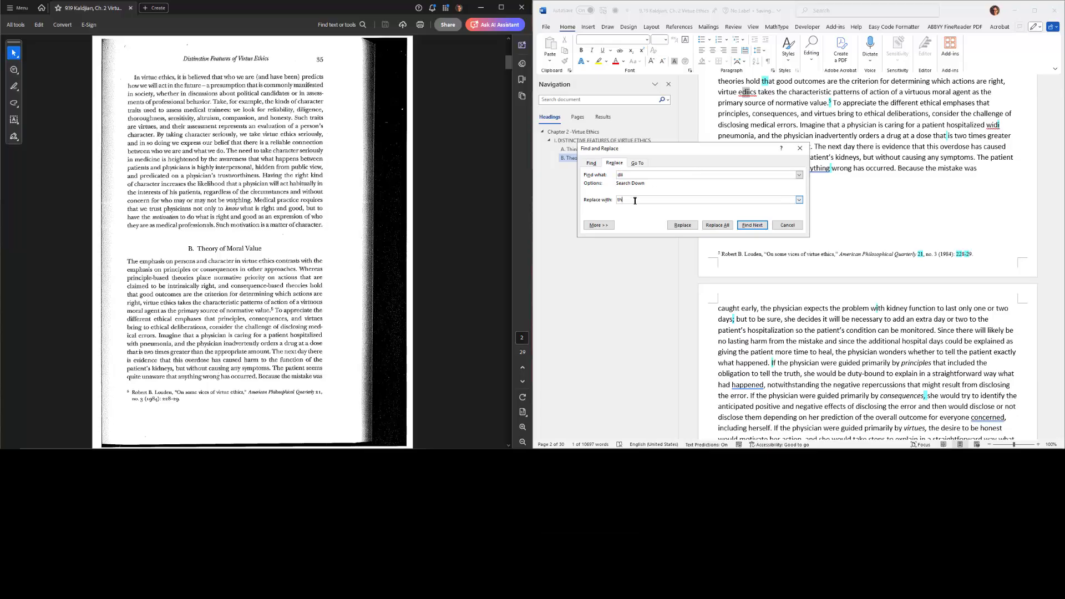
type("thi")
- Replace the misread letters with "thi" match by match through the document, including the first occurrence in "virtue ethics"
key("alt+f")
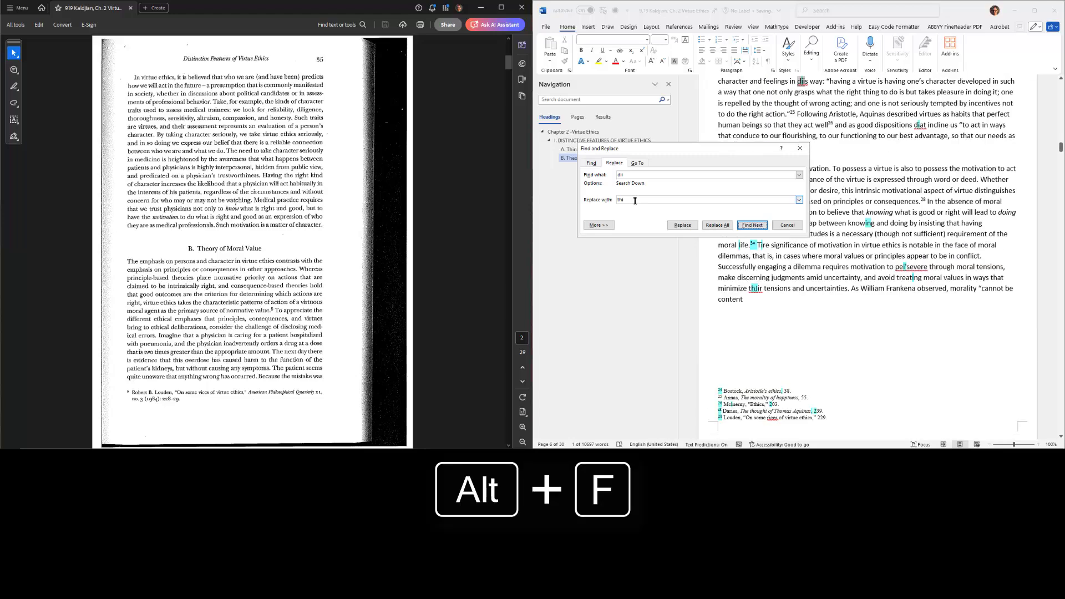
key("alt+f")
key("alt+r")
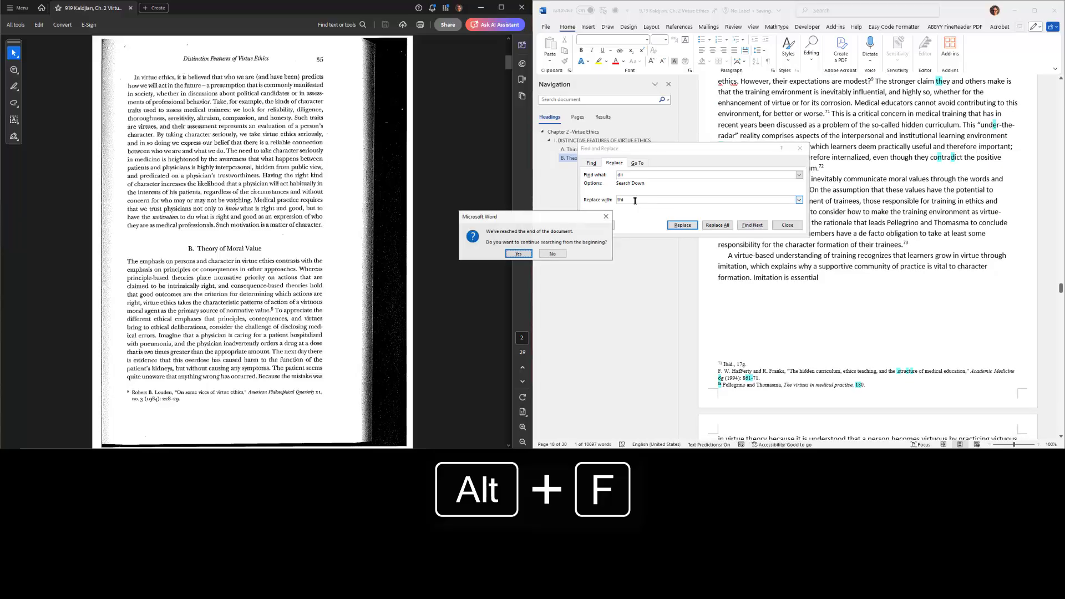
key("Return")
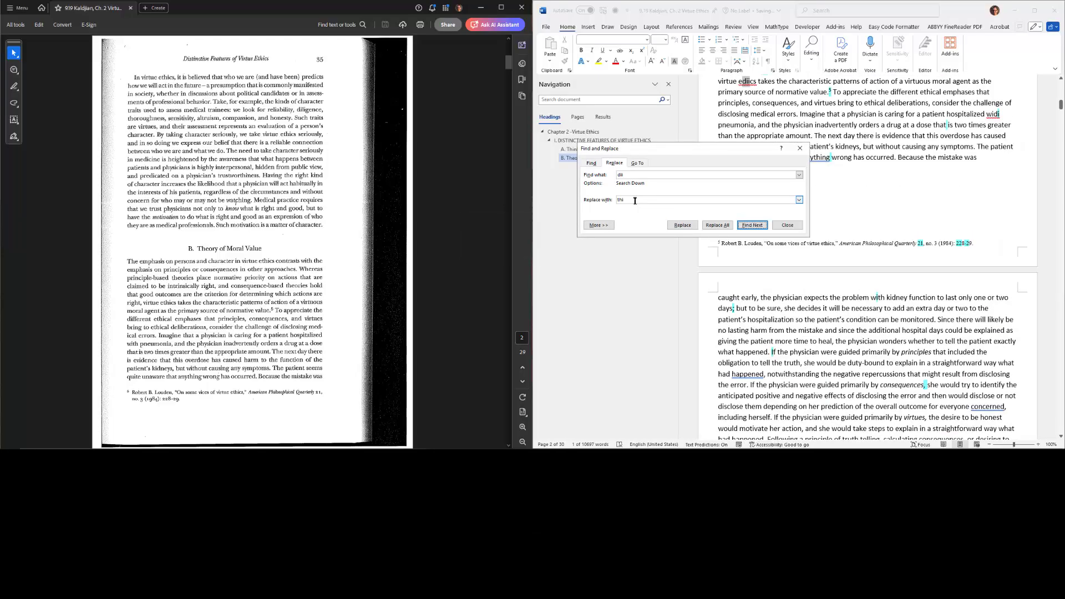
key("alt+r")
key("Return")
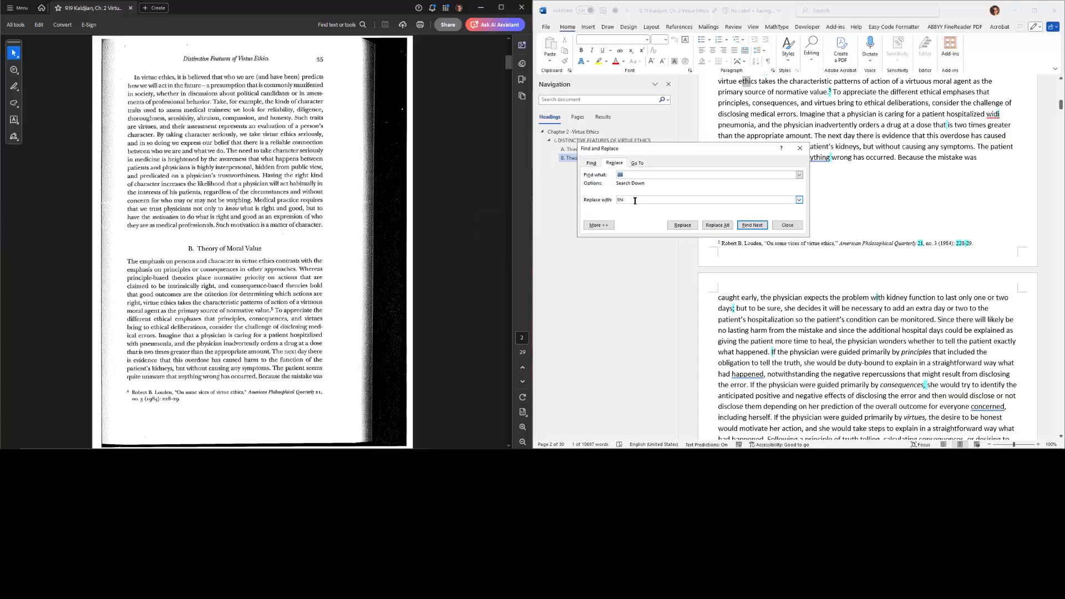
key("Escape")
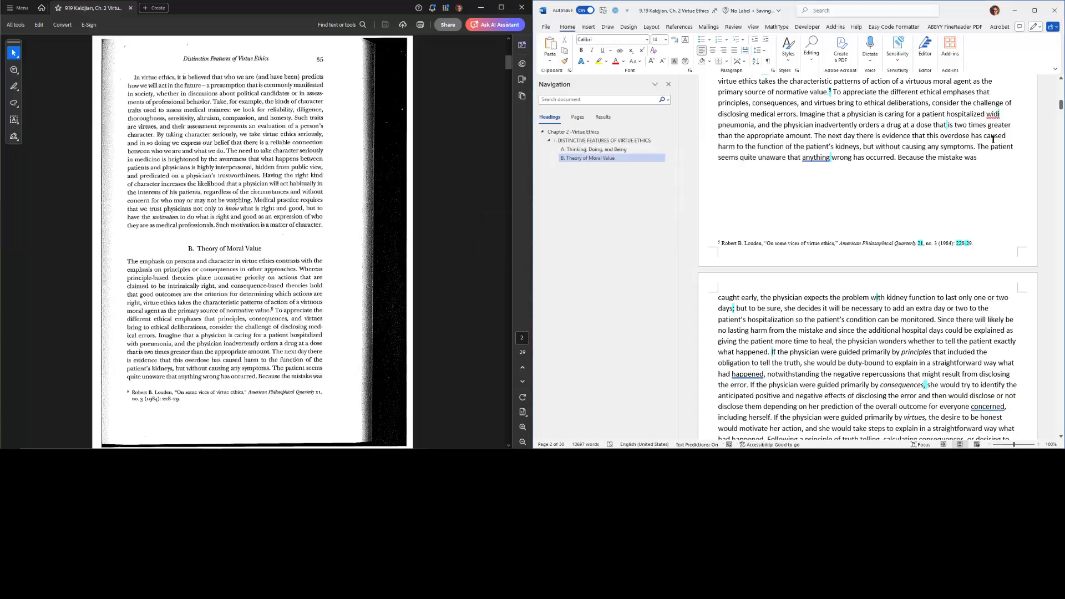
- Try to replace the misread "di" from "hospitalized widi" with "th", stepping through the following matches
key("shift+Left")
key("shift+Left")
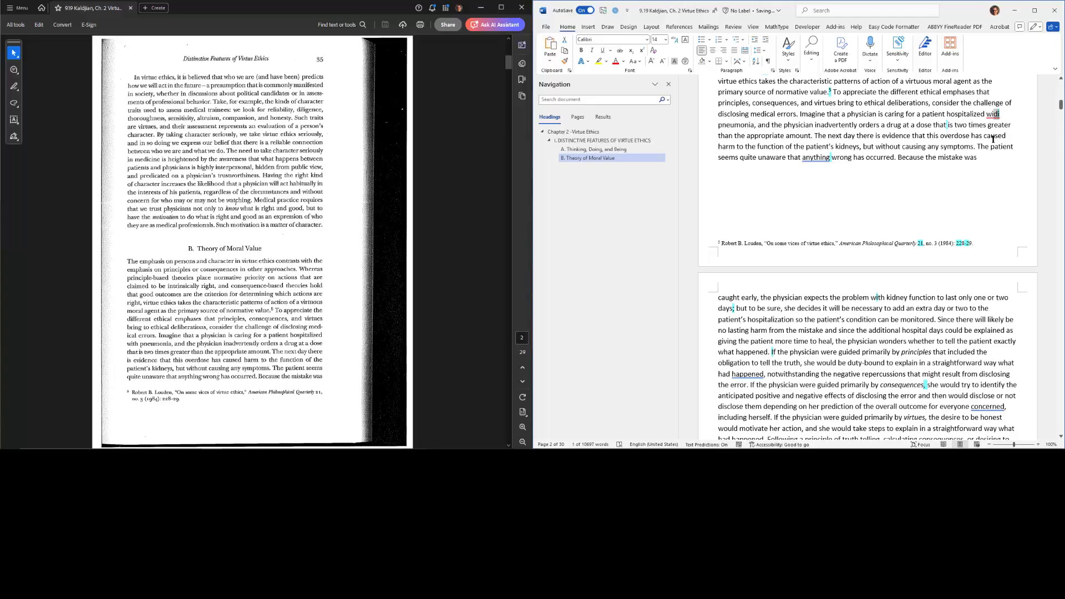
key("ctrl+c")
key("ctrl+h")
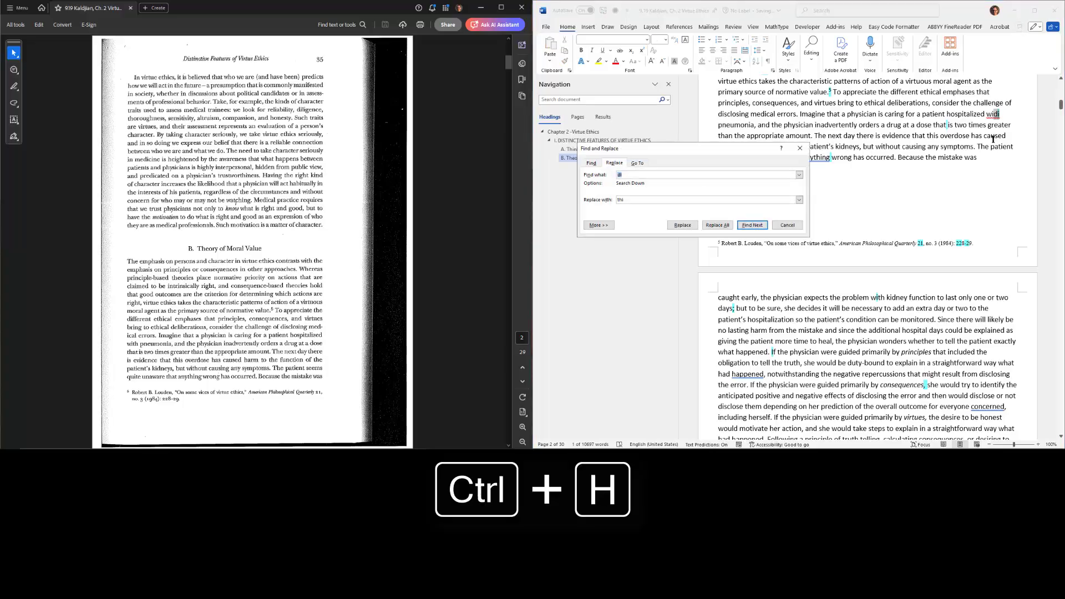
left_click(638, 198)
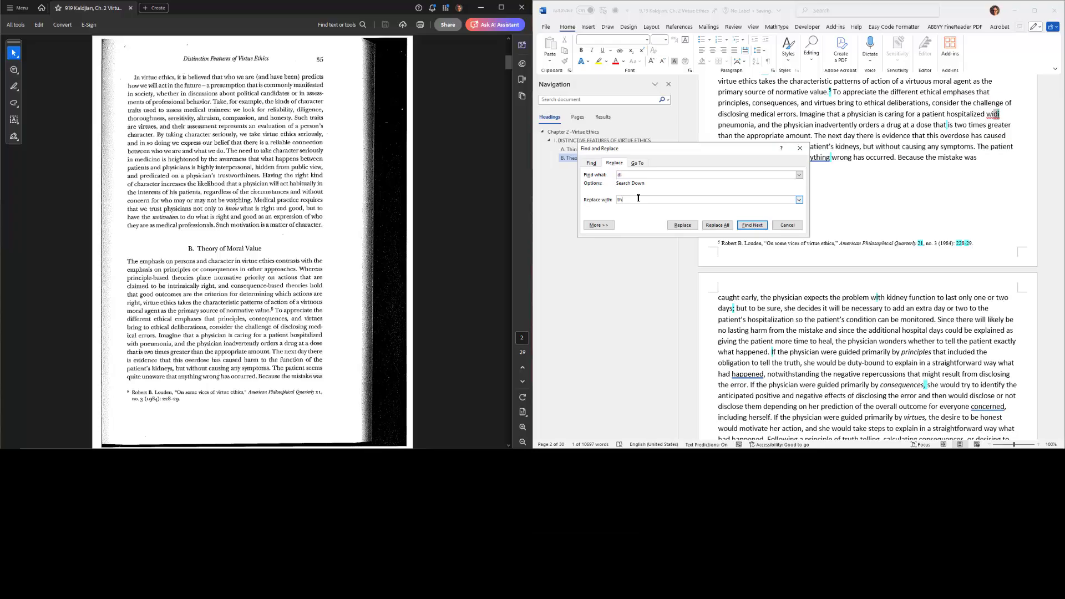
key("alt+f")
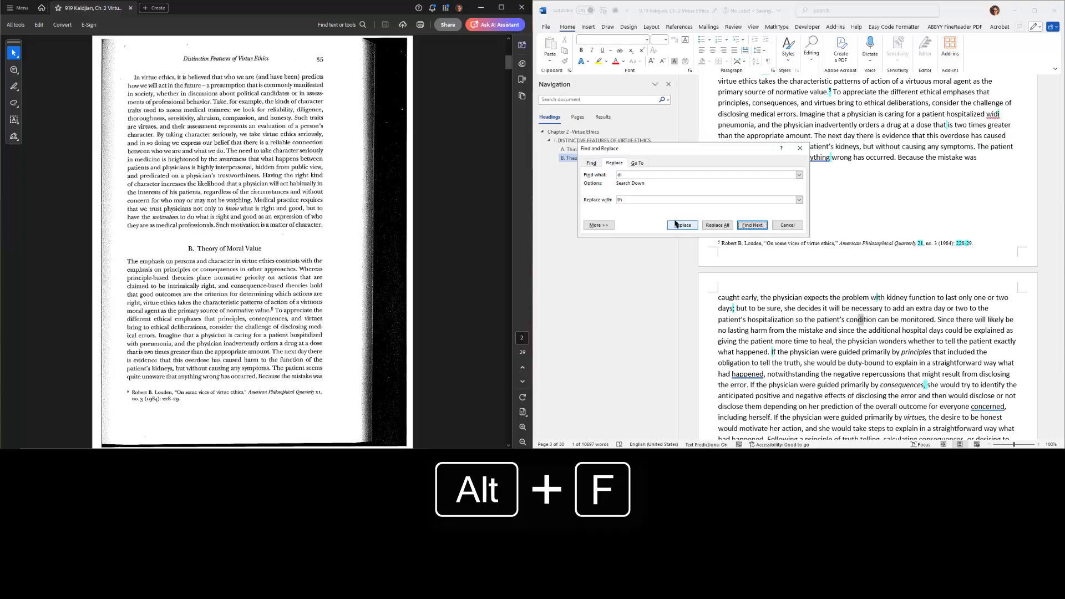
key("alt+f")
key("alt+f")
key("alt+f")
key("alt+f")
key("alt+f")
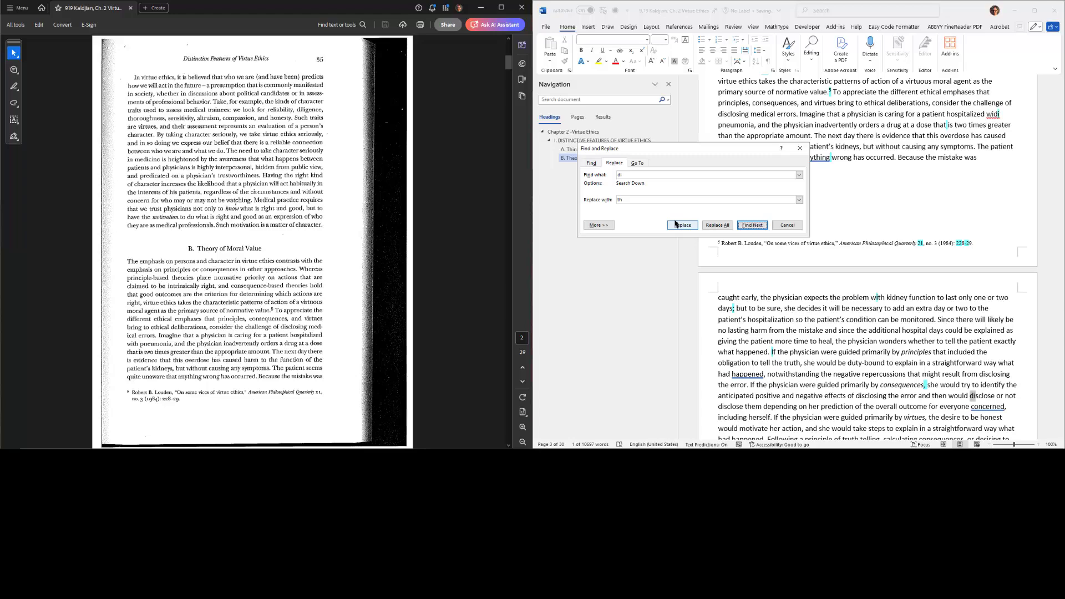
left_click(800, 151)
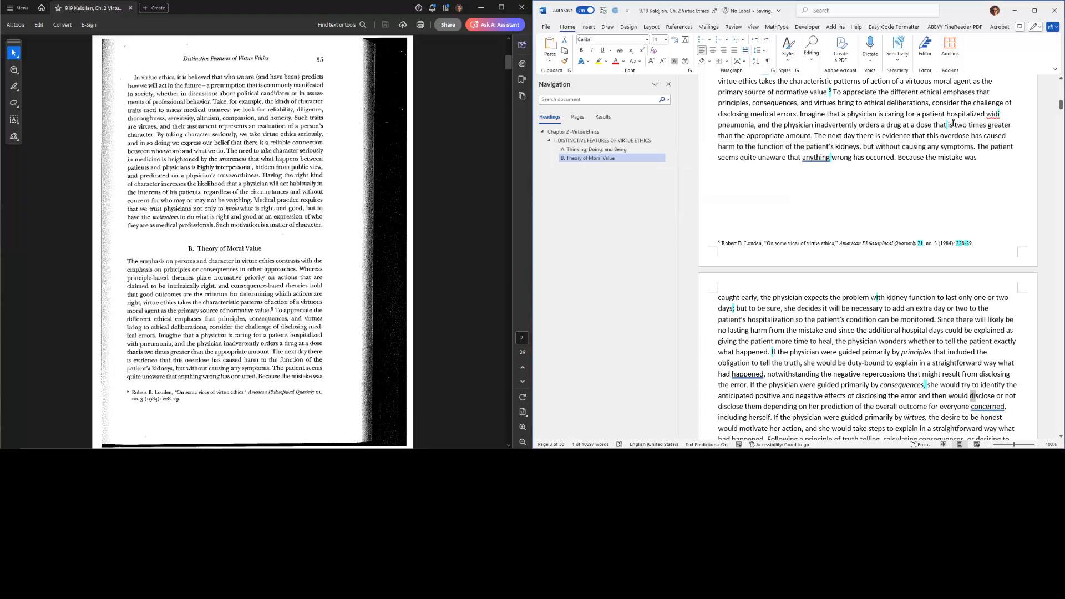
- Correct the single misread word "widi" before "pneumonia" to "with" directly in the text
left_click(997, 113)
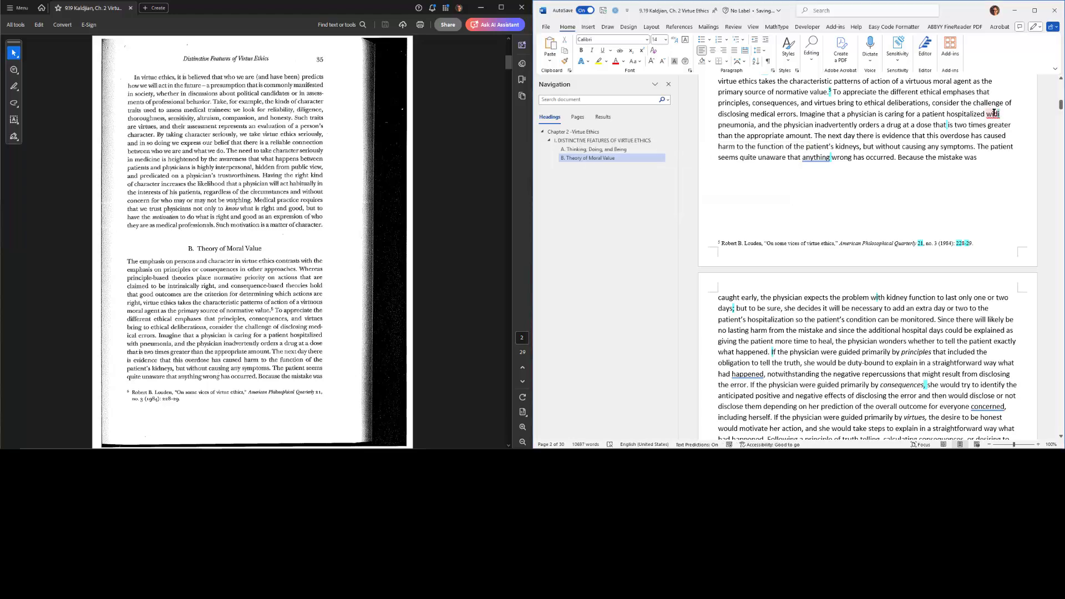
left_click(1001, 115)
key("BackSpace")
key("BackSpace")
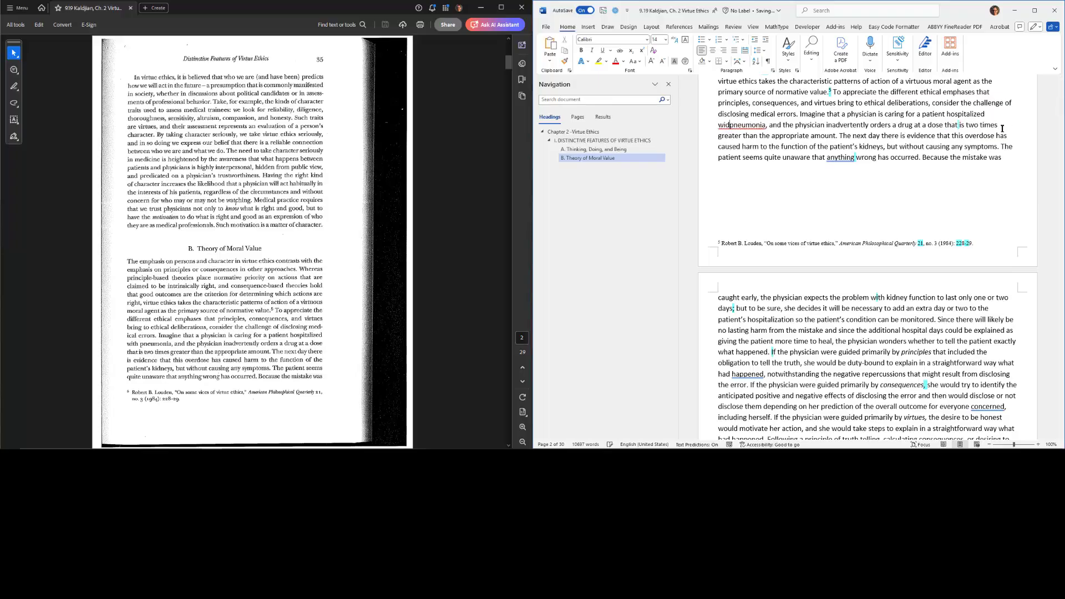
type("th")
key("BackSpace")
key("BackSpace")
key("BackSpace")
type("th")
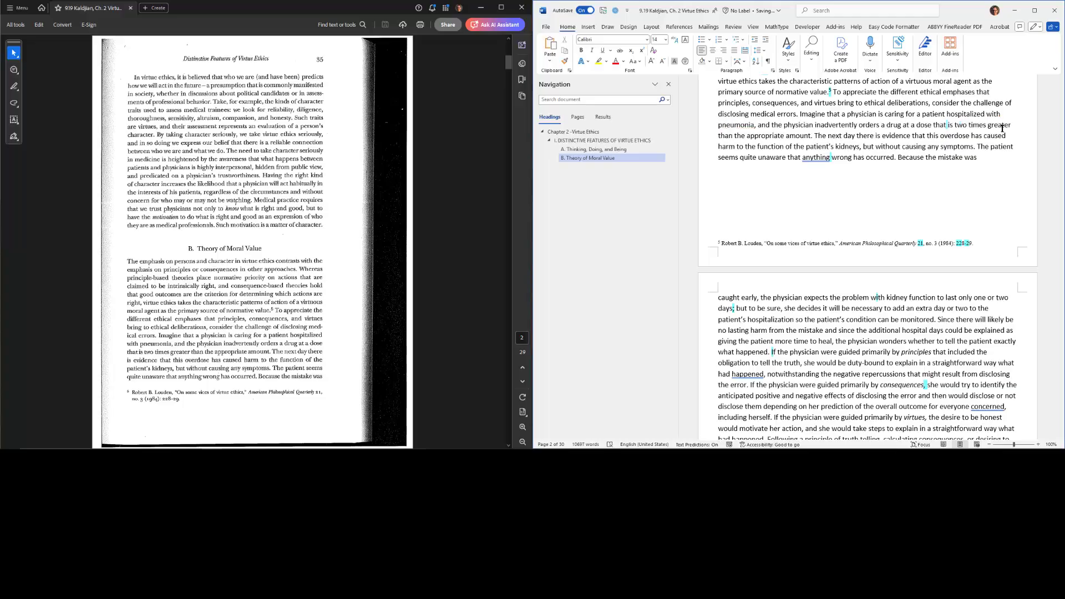
- Look over the text around the "Theory of Moral Value" section and the following page for remaining recognition errors
scroll(857, 102, "up", 5)
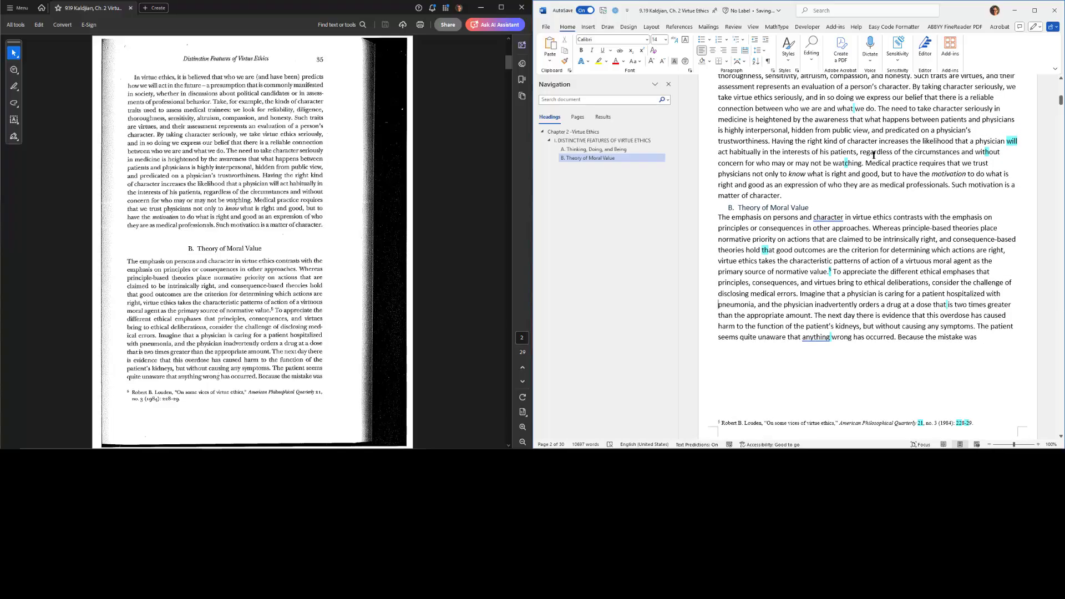
scroll(874, 155, "down", 5)
scroll(874, 155, "up", 2)
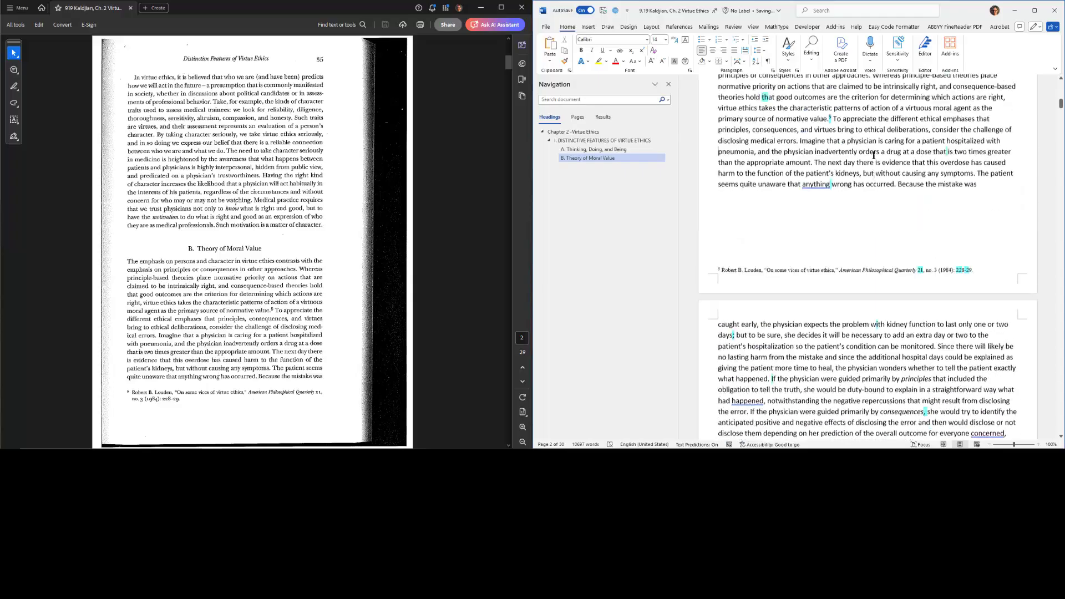
scroll(874, 154, "down", 5)
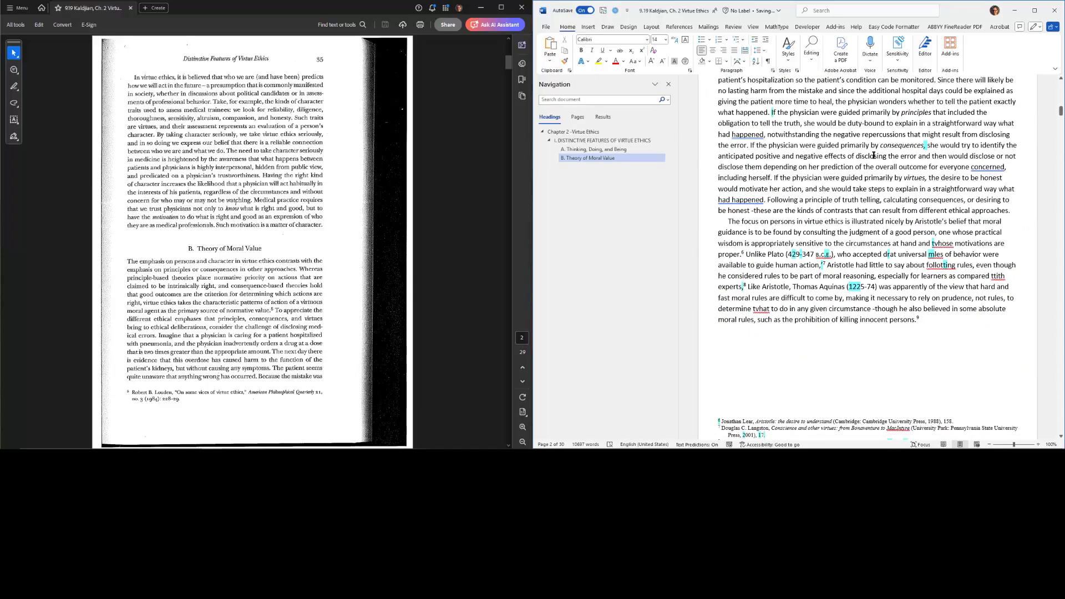
scroll(773, 149, "up", 1)
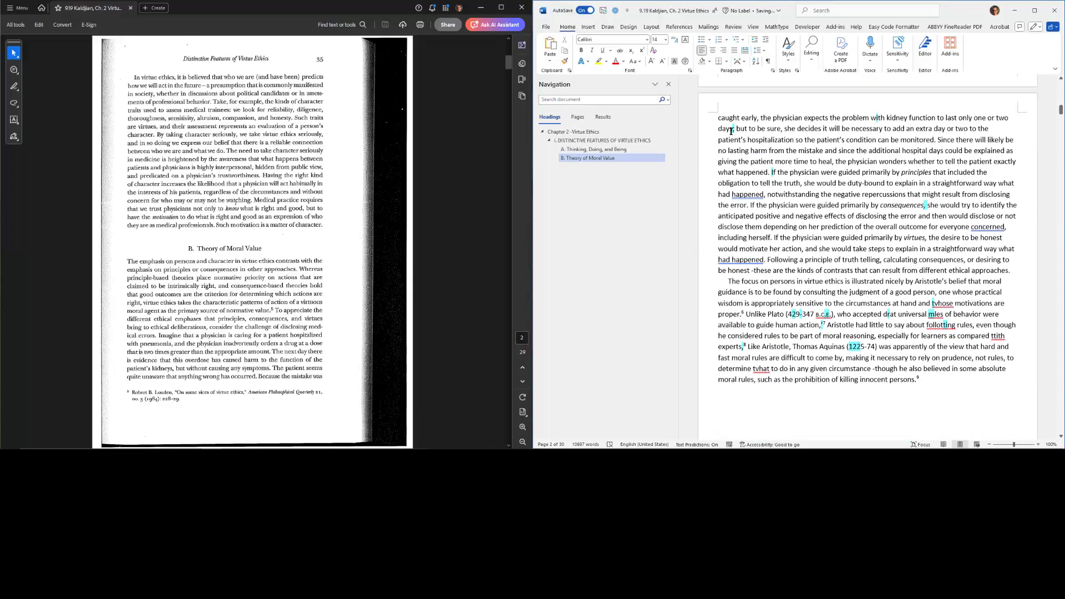
scroll(810, 128, "up", 1)
scroll(811, 127, "up", 10)
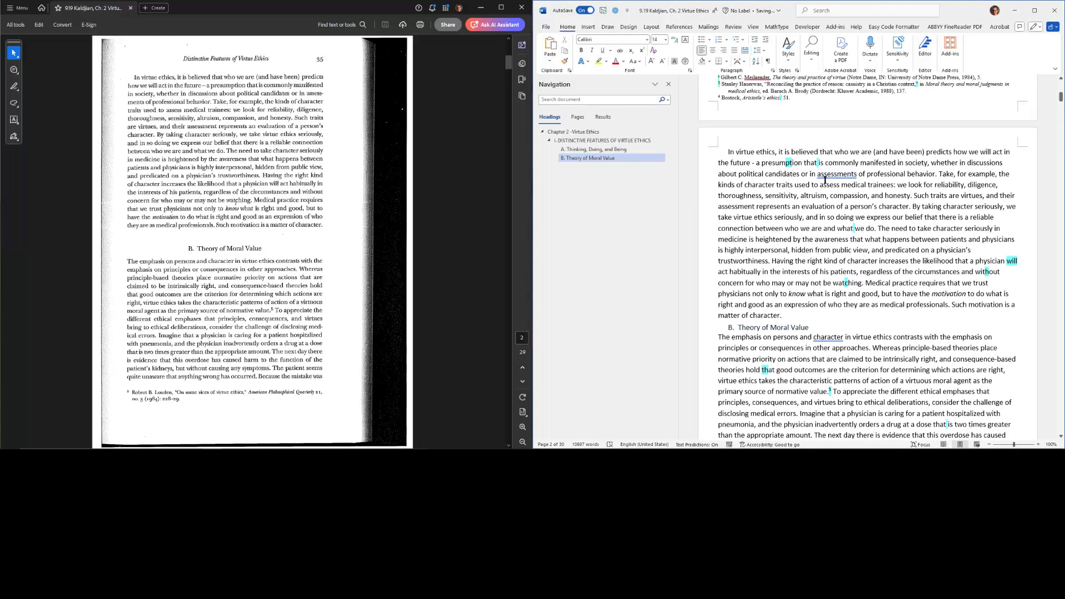
scroll(825, 180, "down", 12)
scroll(825, 179, "up", 5)
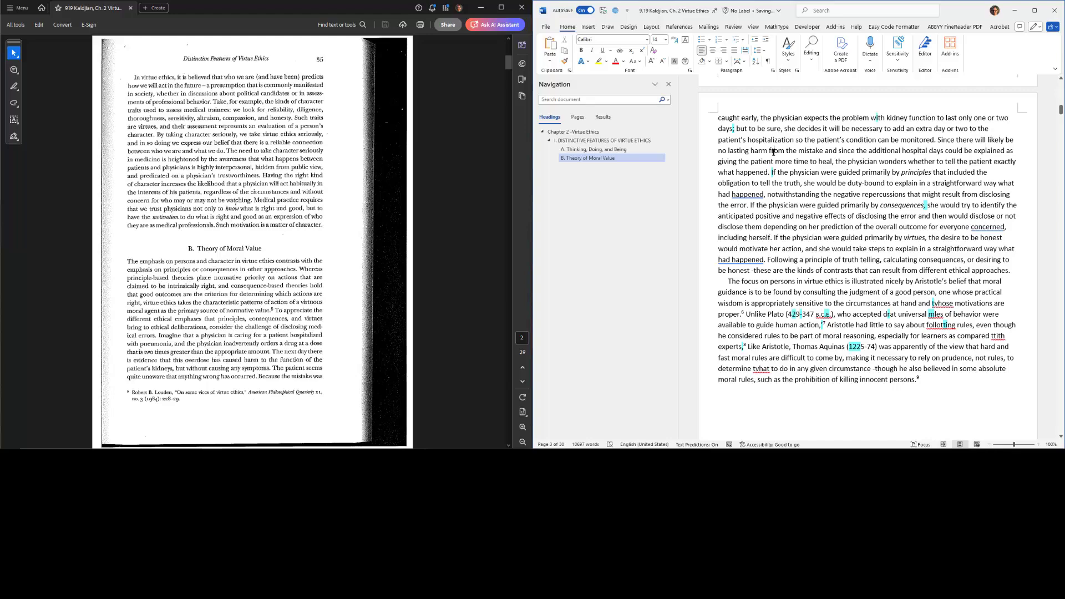
- Bring the scanned PDF to page 3 so it matches the current page of the Word document
key("shift+alt+s")
key("ctrl+shift+n")
key("ctrl+v")
key("Return")
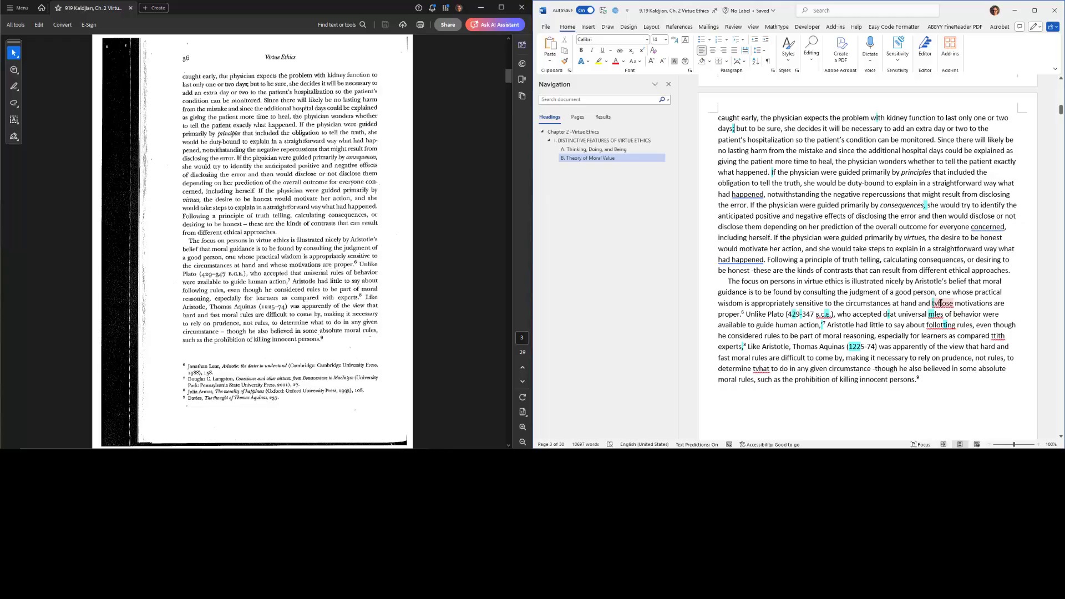
- Set up a replacement of the misread "tv" in "tvhose motivations" with "w"
scroll(940, 303, "down", 4)
left_click(940, 184)
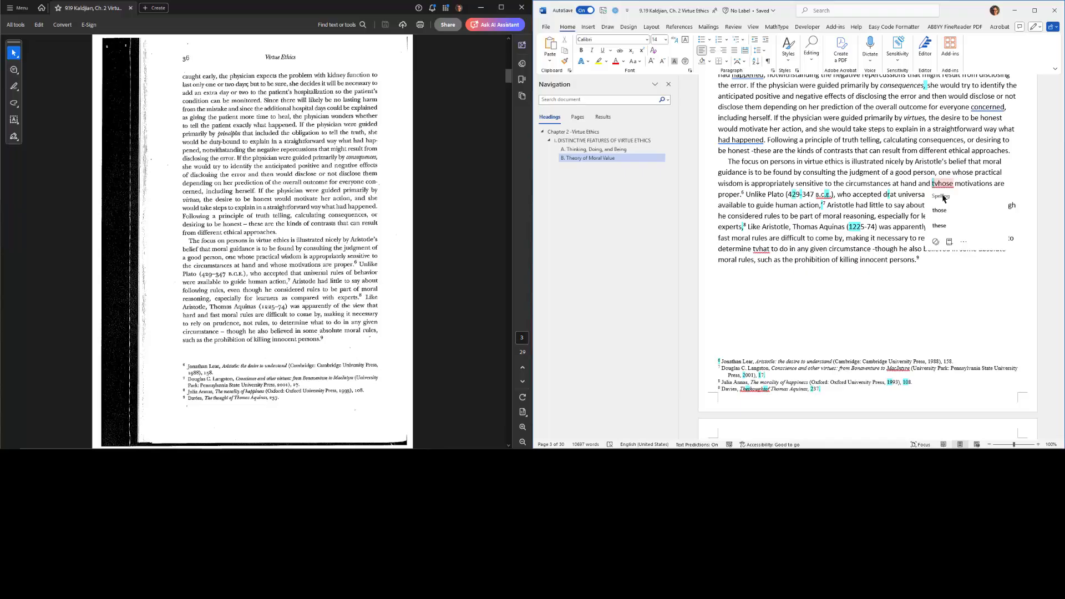
key("shift+Right")
key("shift+Right")
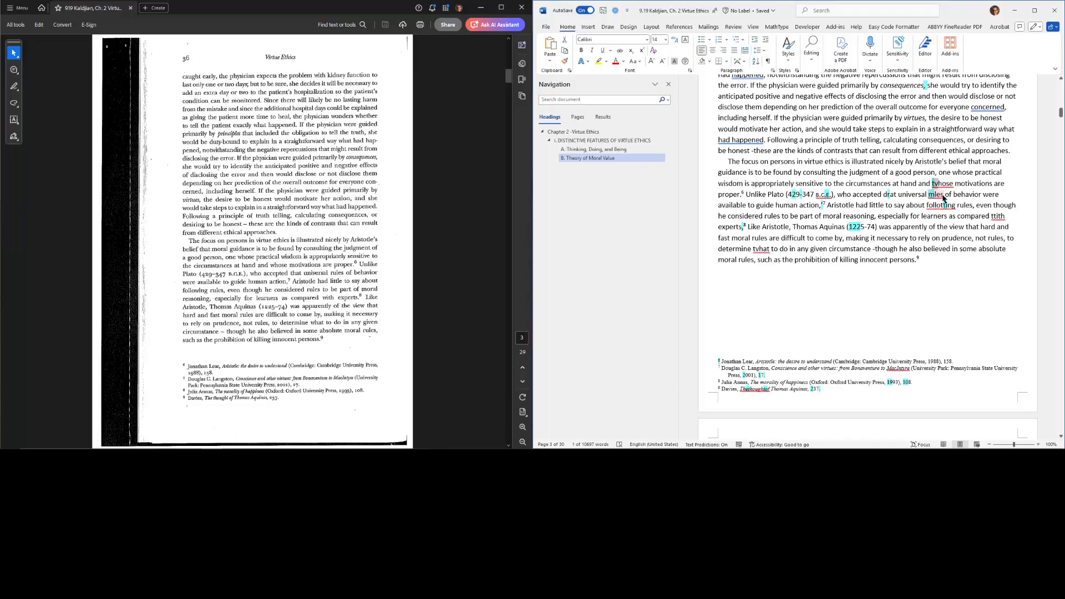
key("ctrl+c")
key("ctrl+h")
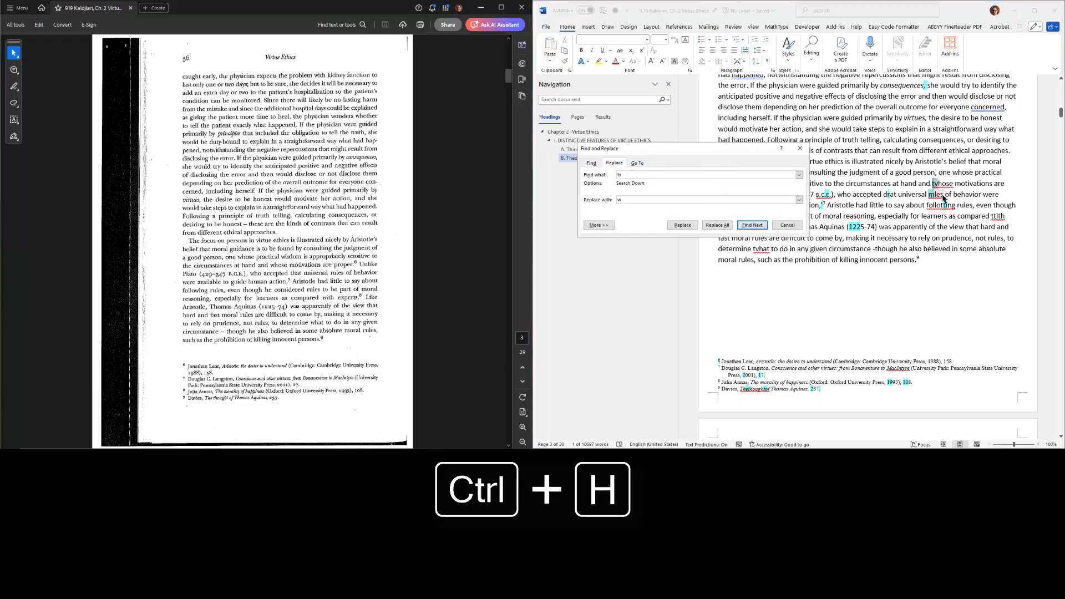
- Replace the misread "tv" with "w" match by match through the whole document, including the first occurrence in "tvhose motivations"
key("alt+f")
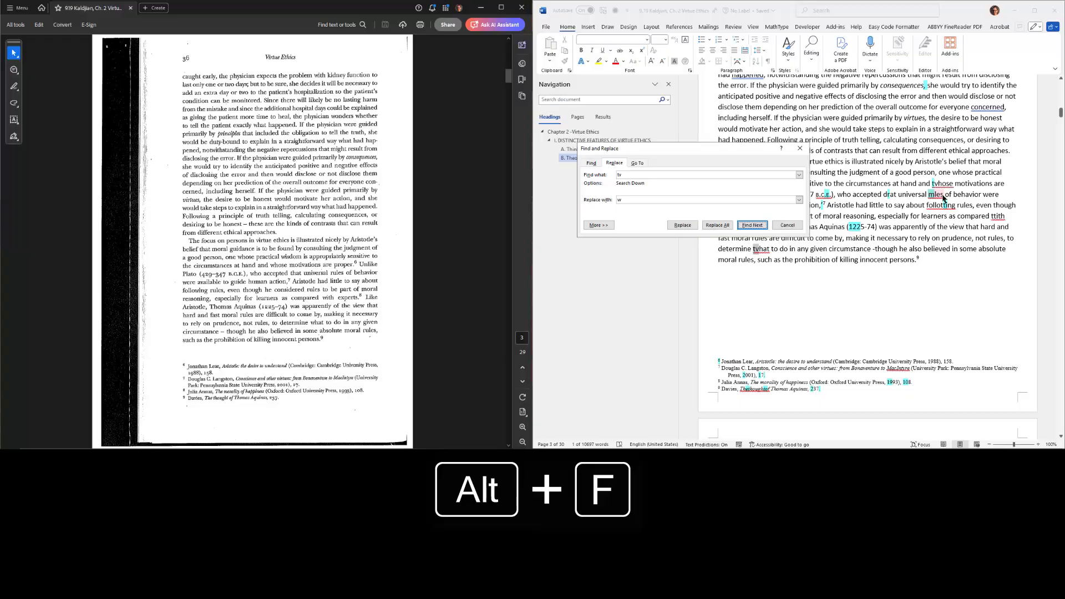
key("alt+r")
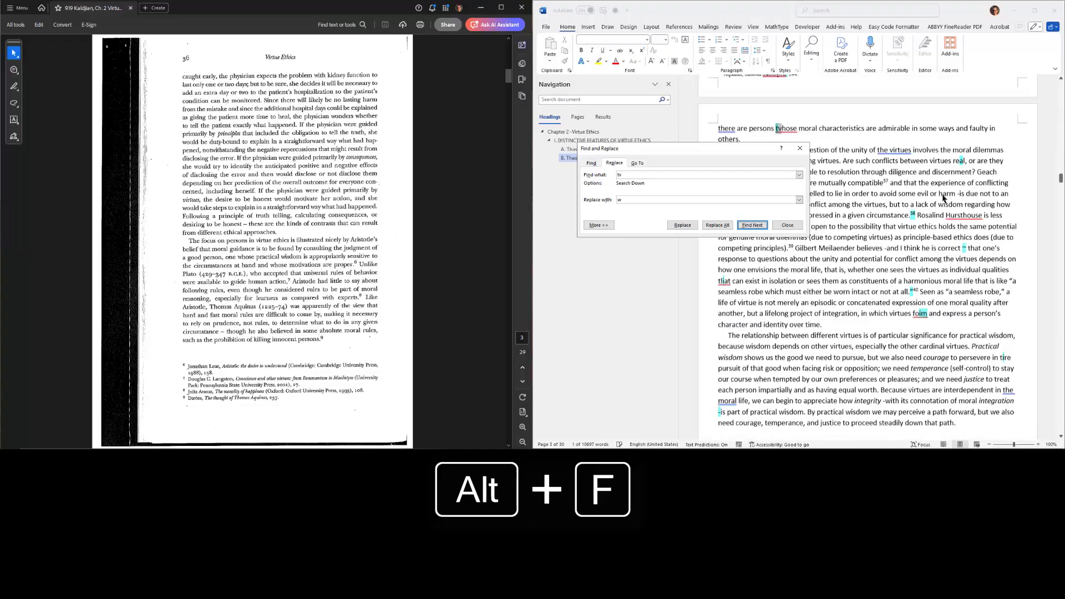
key("alt+f")
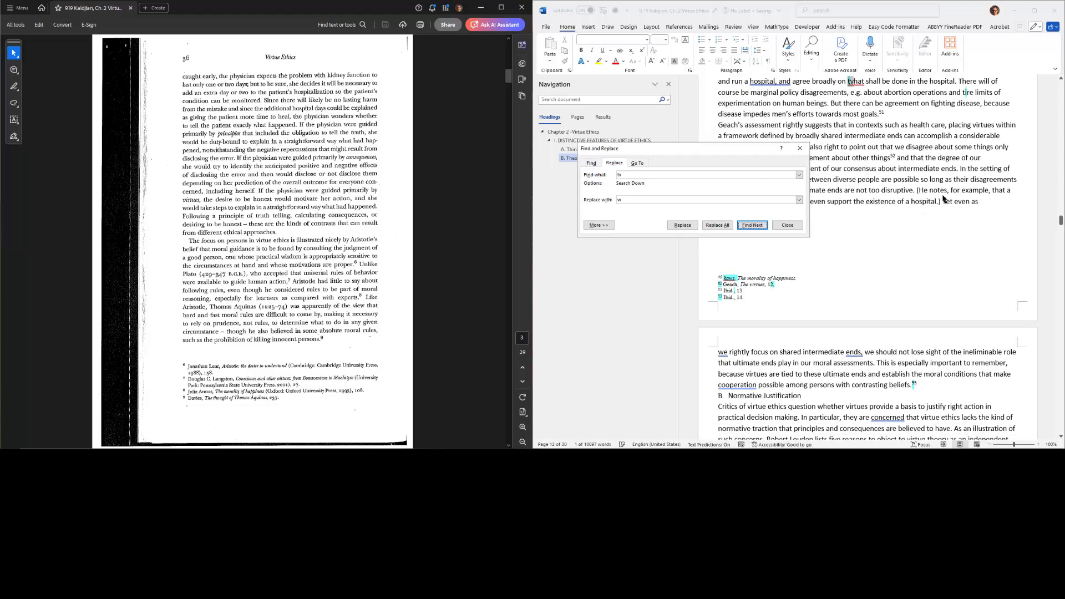
key("alt+f")
key("Return")
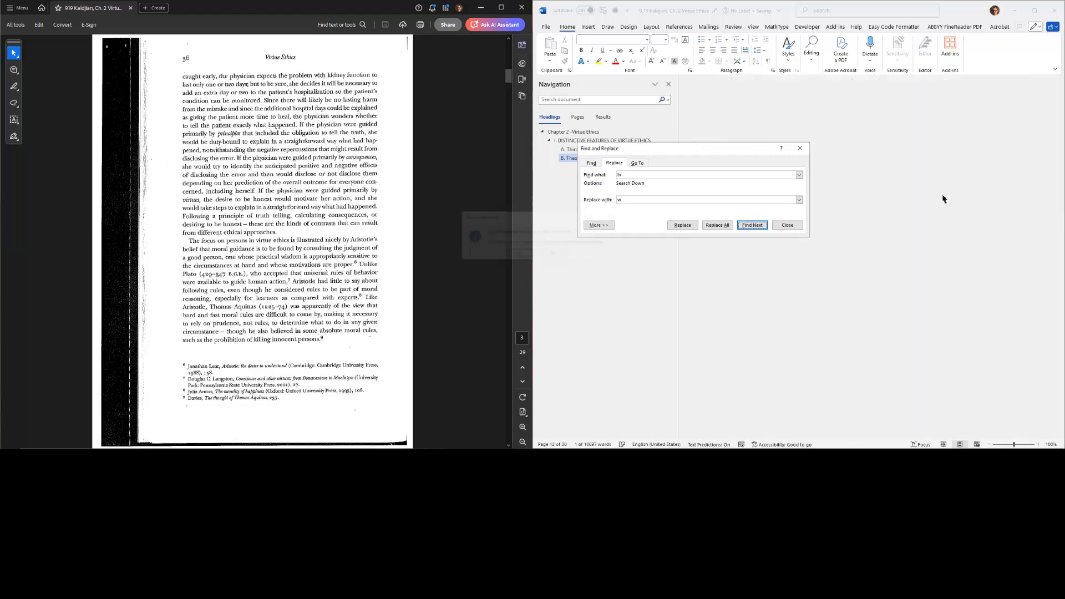
key("alt+r")
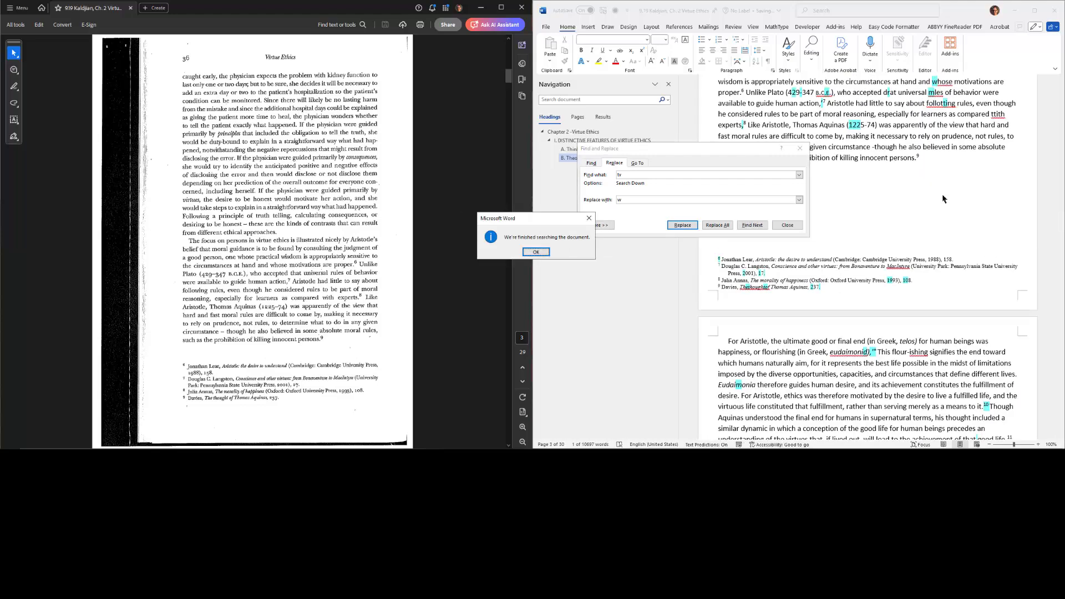
key("Return")
key("Escape")
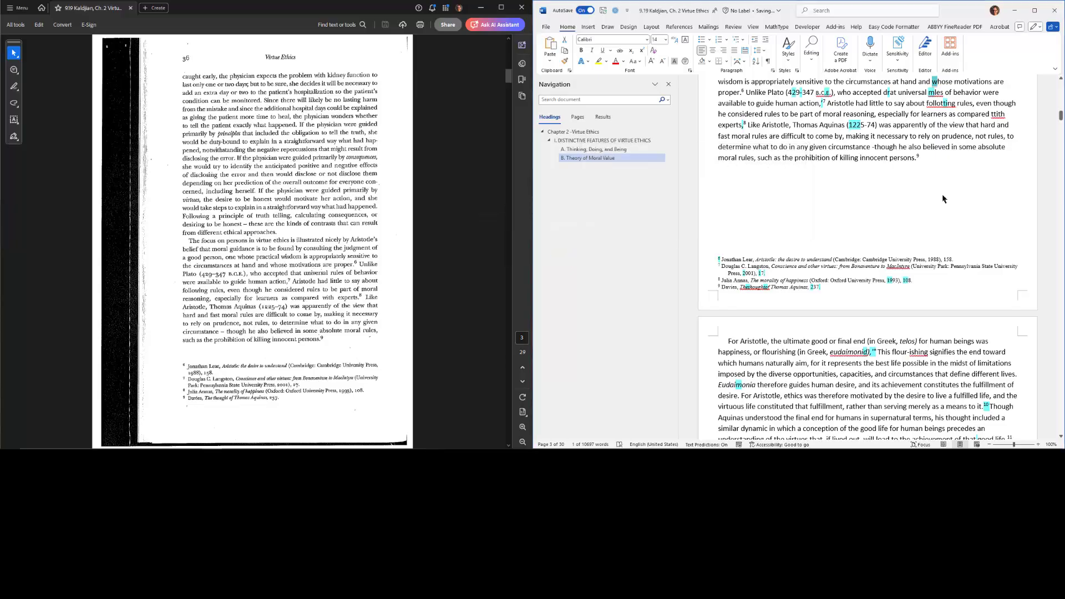
- Correct the misread word after "universal" in the Plato sentence to "rules"
scroll(944, 199, "up", 4)
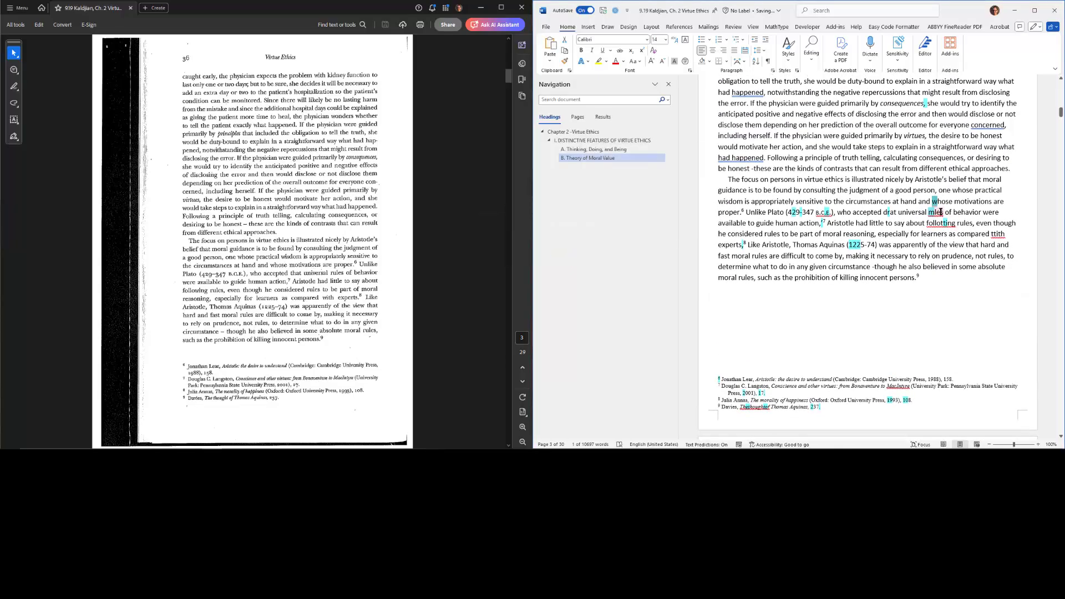
right_click(936, 213)
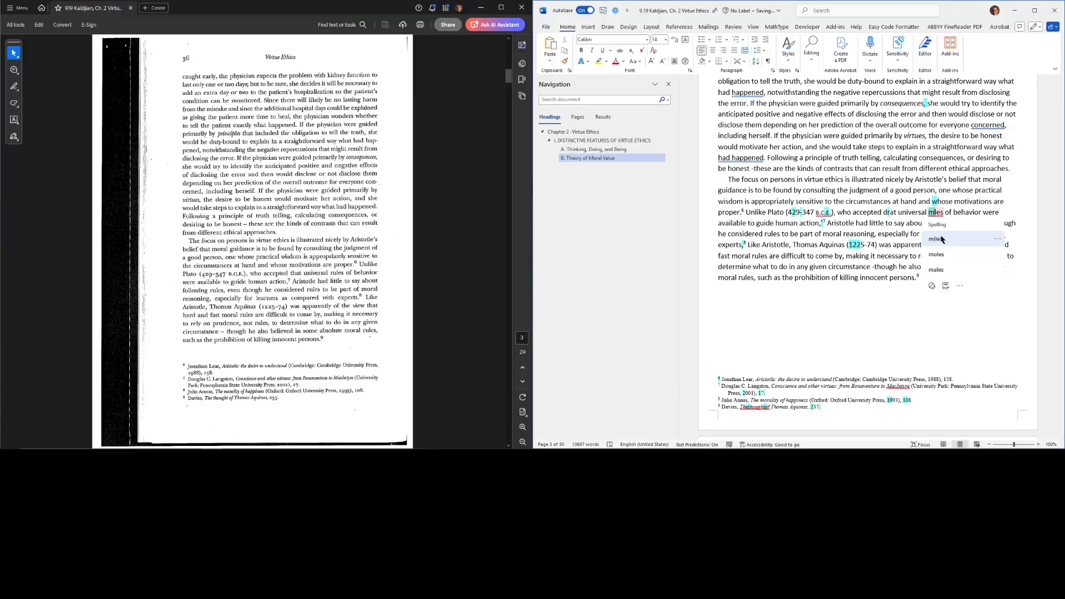
key("BackSpace")
type("ru")
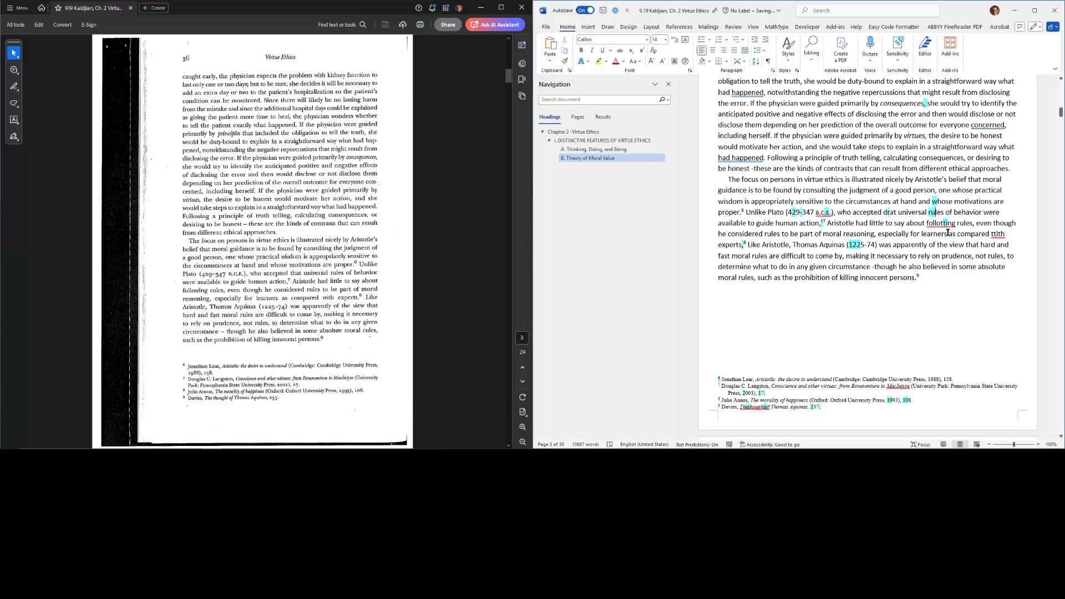
- Set up a replacement of the misread "tti" in "follotting" with "wi"
double_click(949, 224)
right_click(949, 223)
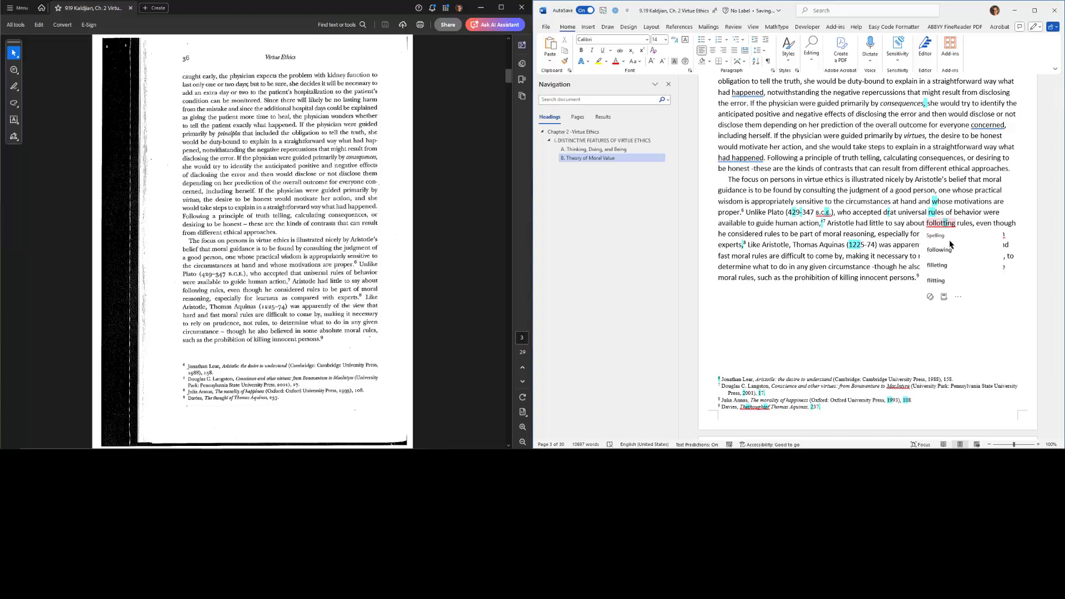
key("Escape")
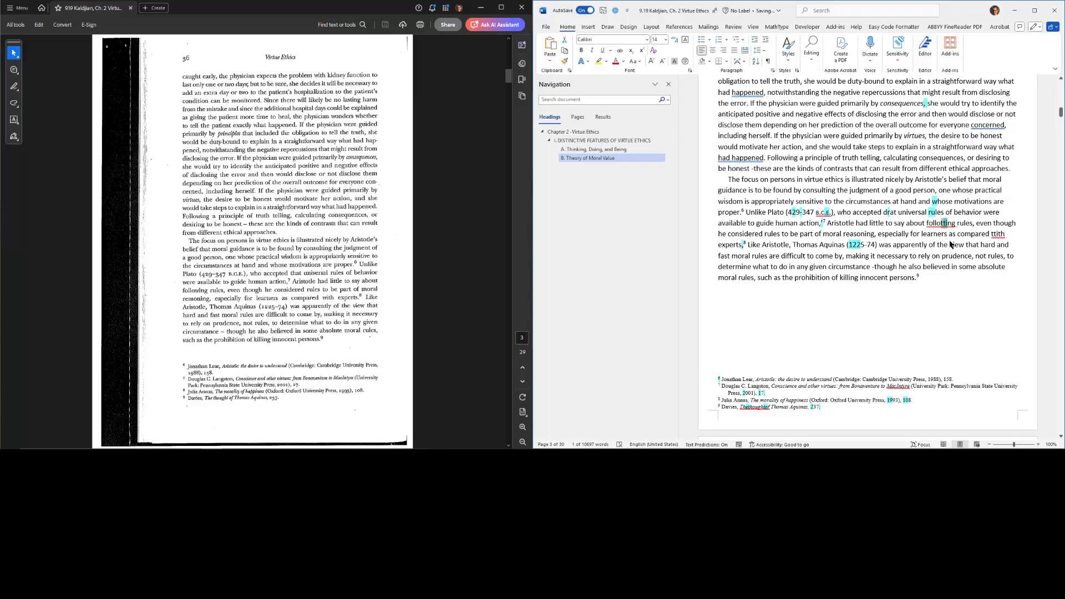
key("ctrl+c")
key("ctrl+h")
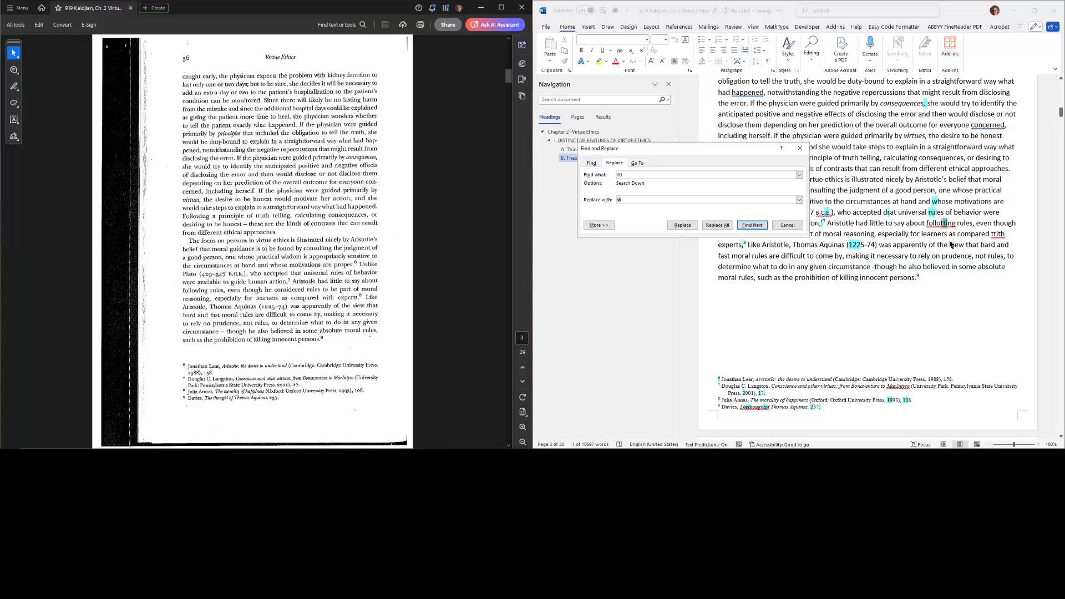
type("wi")
- Replace the misread "tti" with "wi" in "ttith" and "follotting", skipping correct words such as "attitudes" and "setting"
key("alt+f")
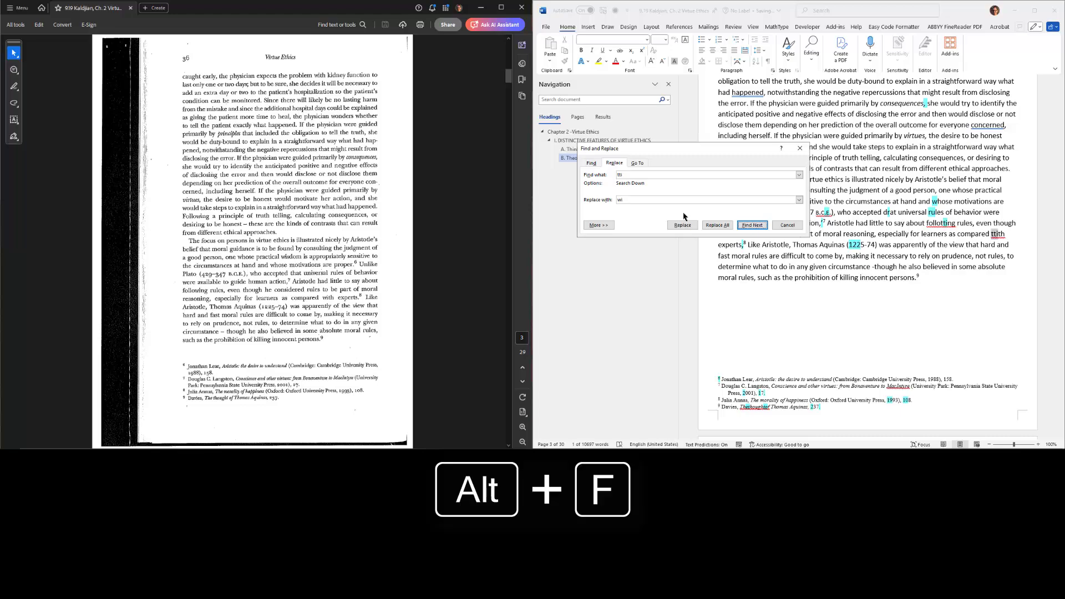
key("alt+r")
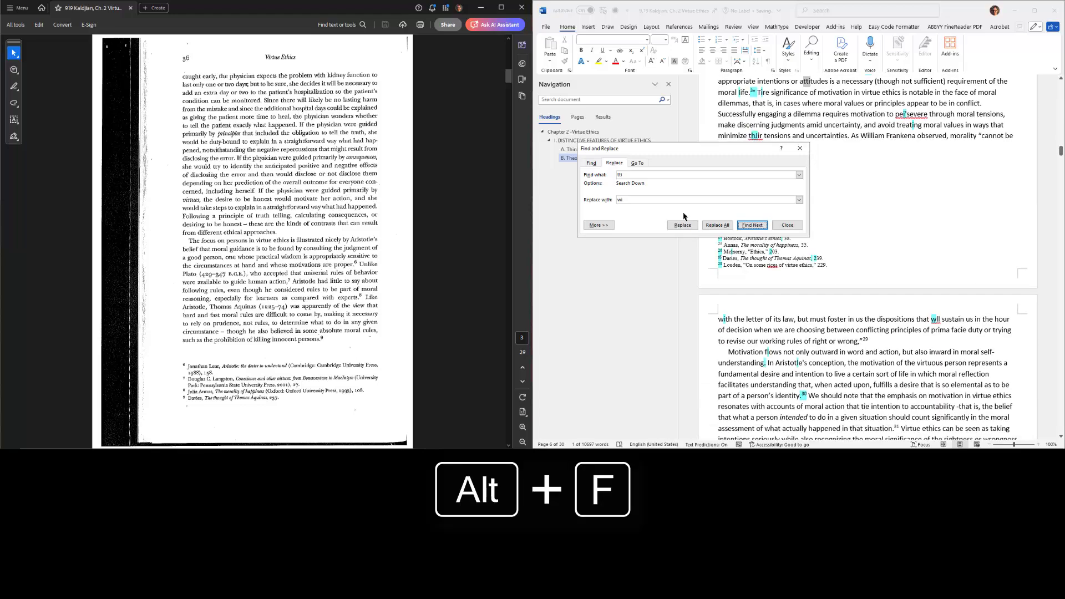
key("alt+f")
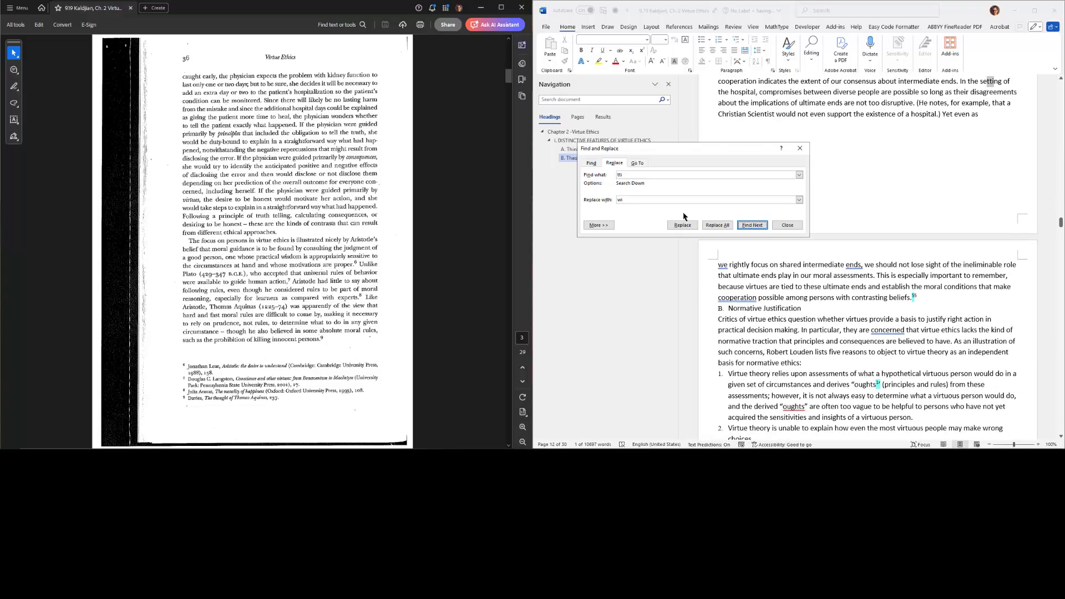
key("alt+f")
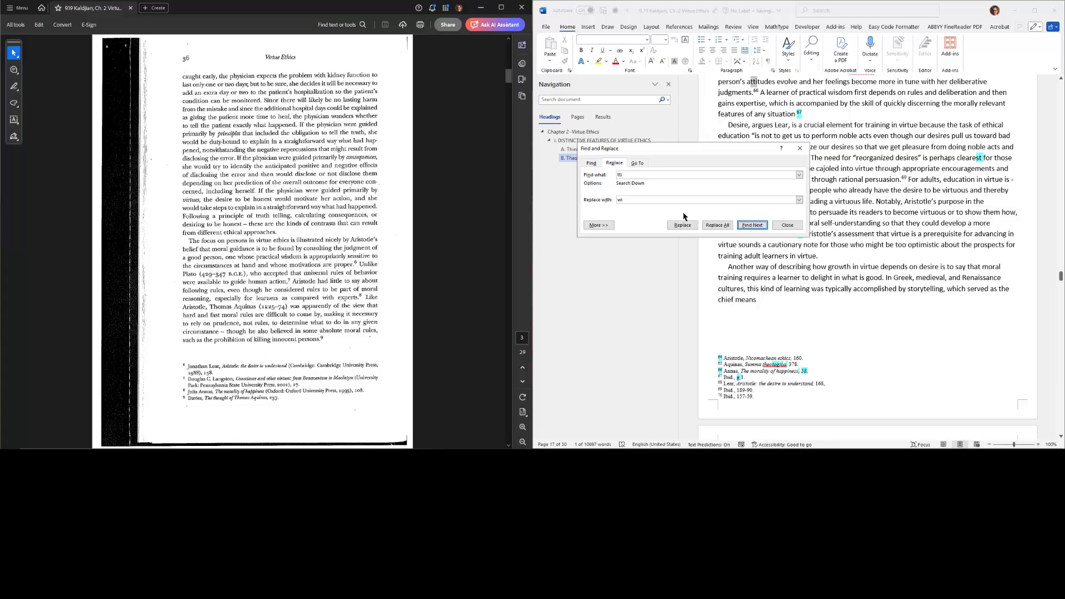
key("alt+f")
key("alt+f")
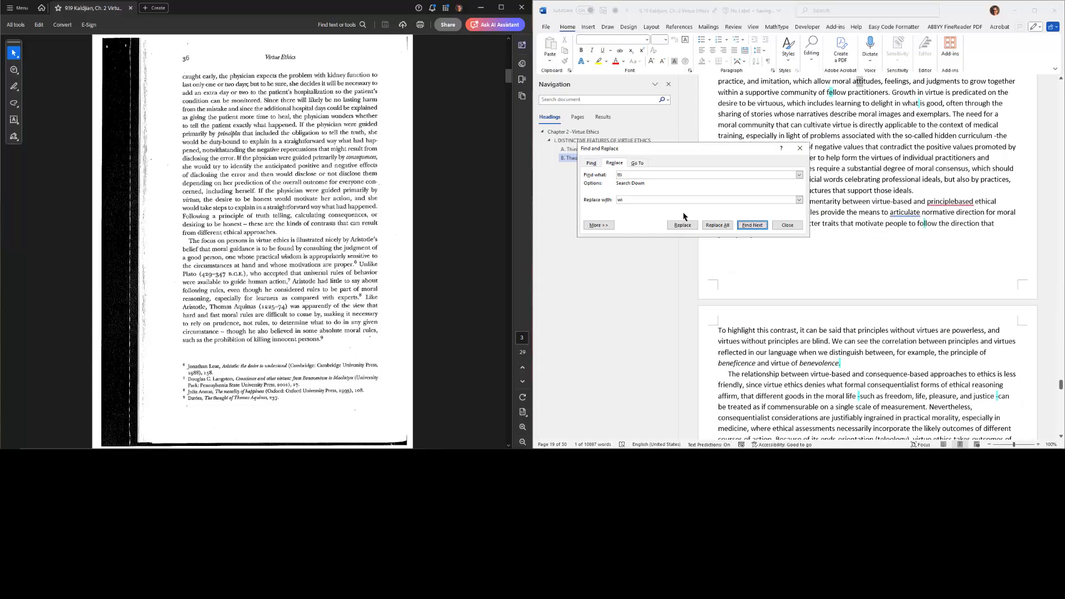
key("alt+f")
key("Return")
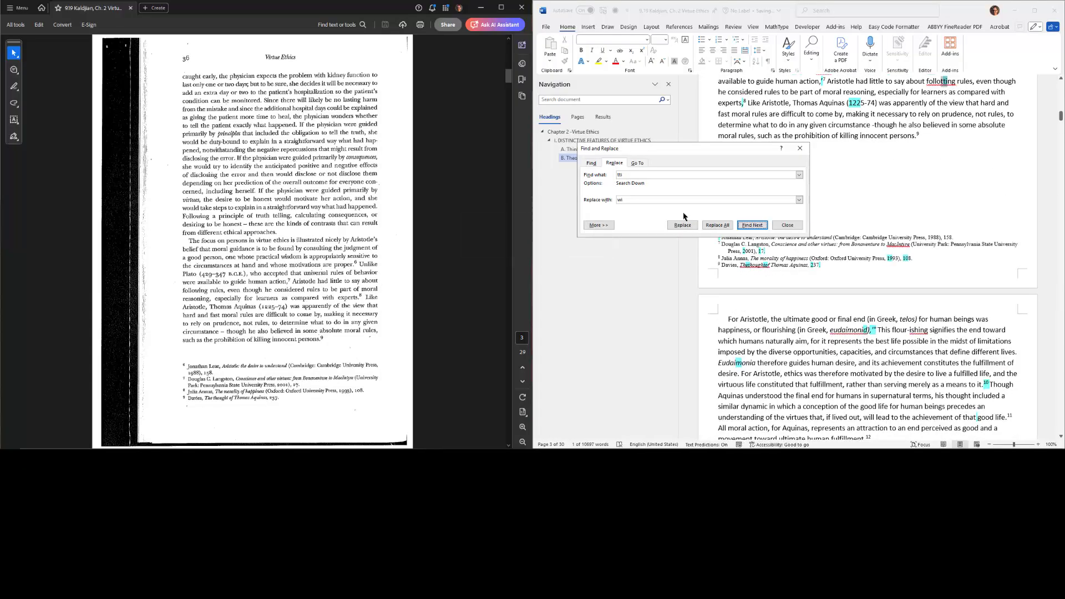
key("alt+r")
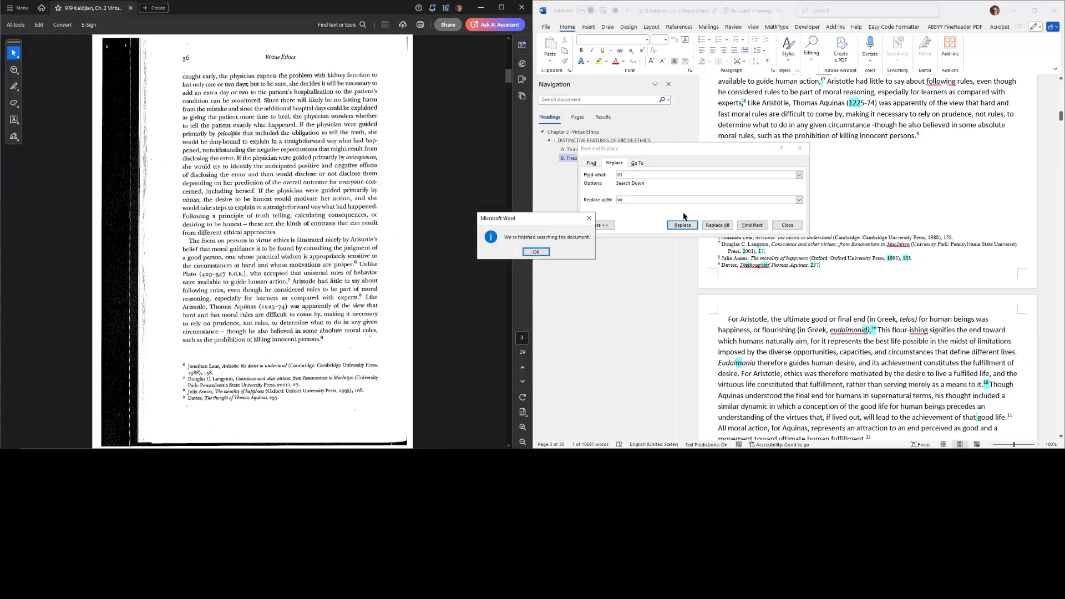
key("Return")
key("Escape")
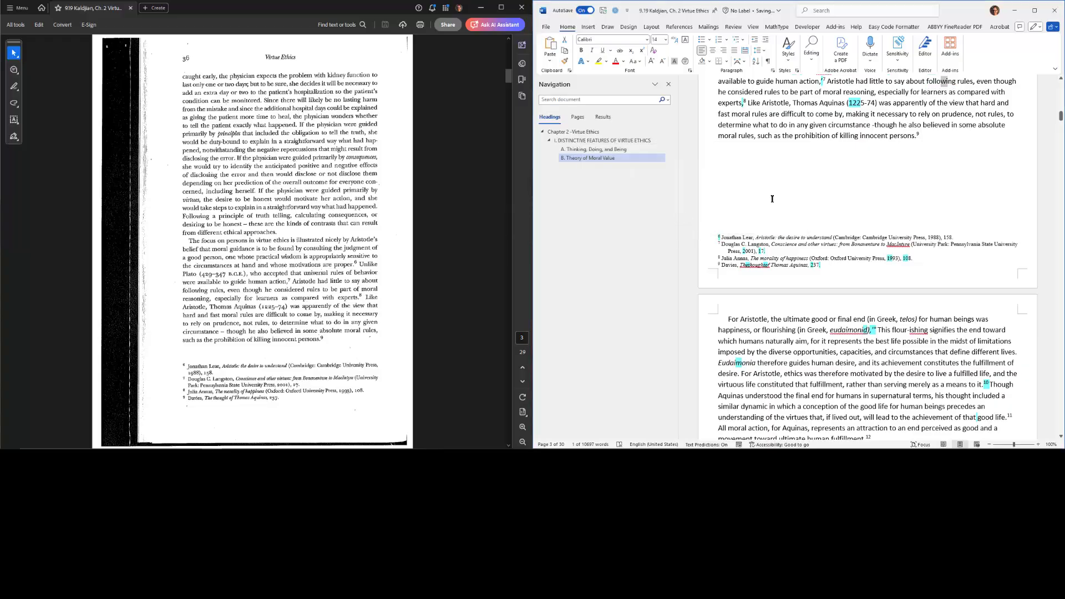
scroll(855, 208, "up", 4)
left_click(851, 195)
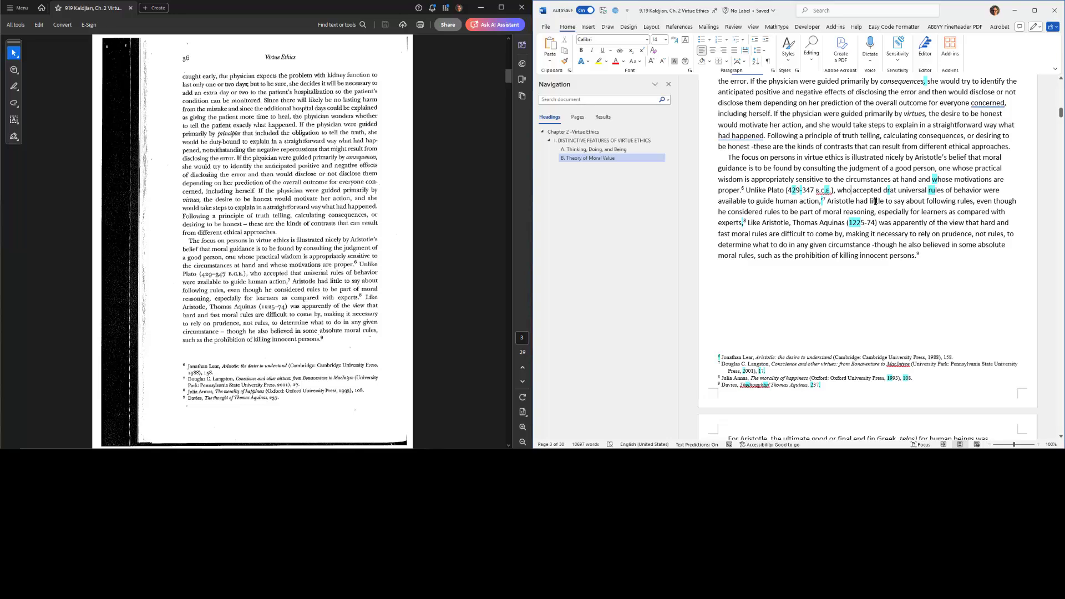
left_click(889, 191)
key("BackSpace")
key("BackSpace")
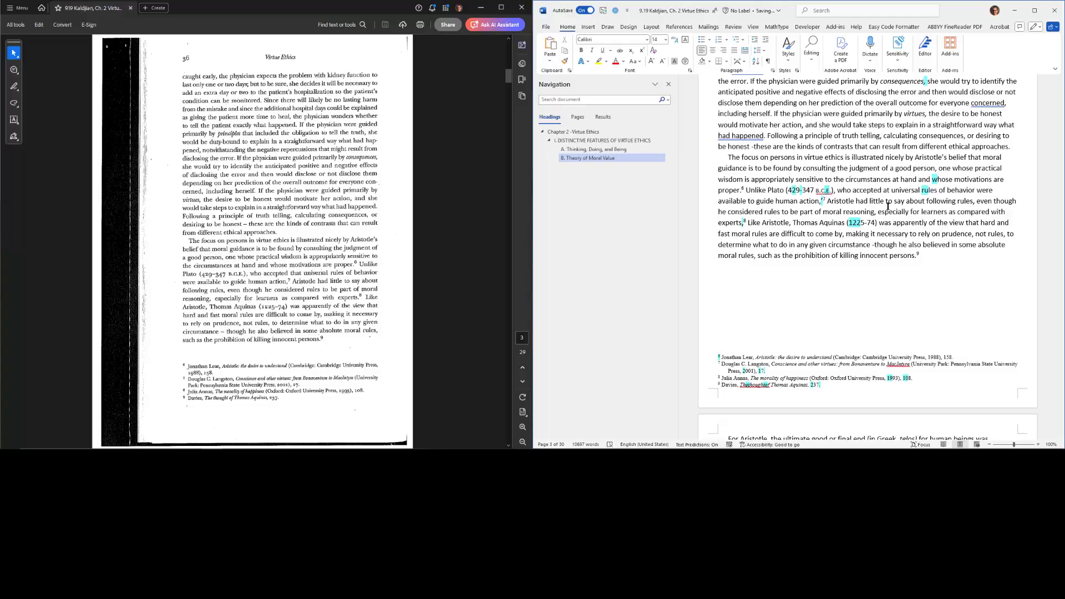
type("th")
key("ctrl+z")
key("ctrl+z")
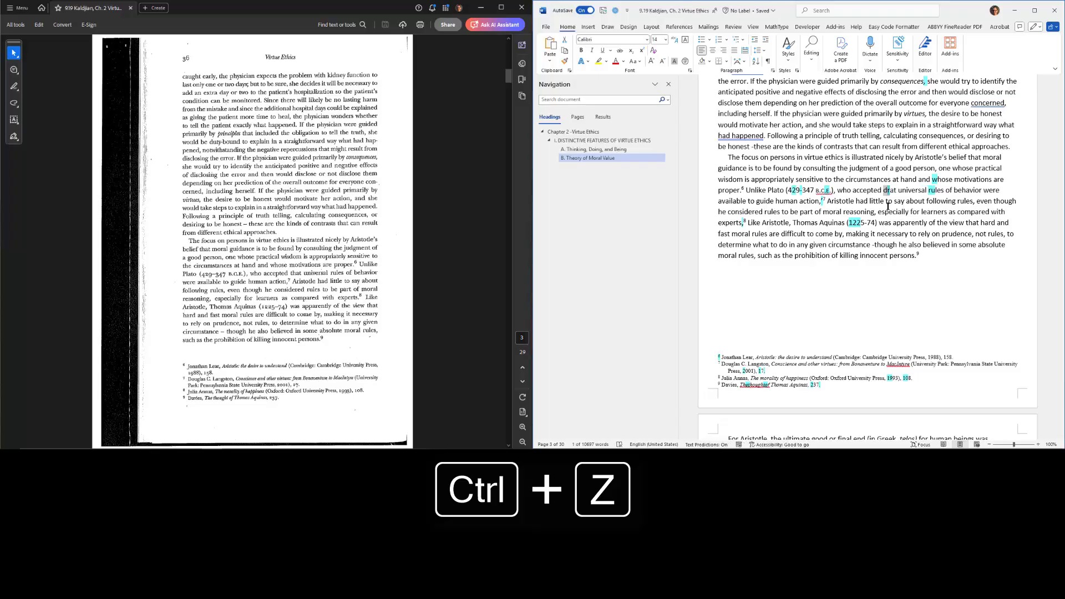
- Search the document for the misread "dr" and replace it with "th" in "drat universal", skipping correct words such as "Children" and "draw"
key("ctrl+h")
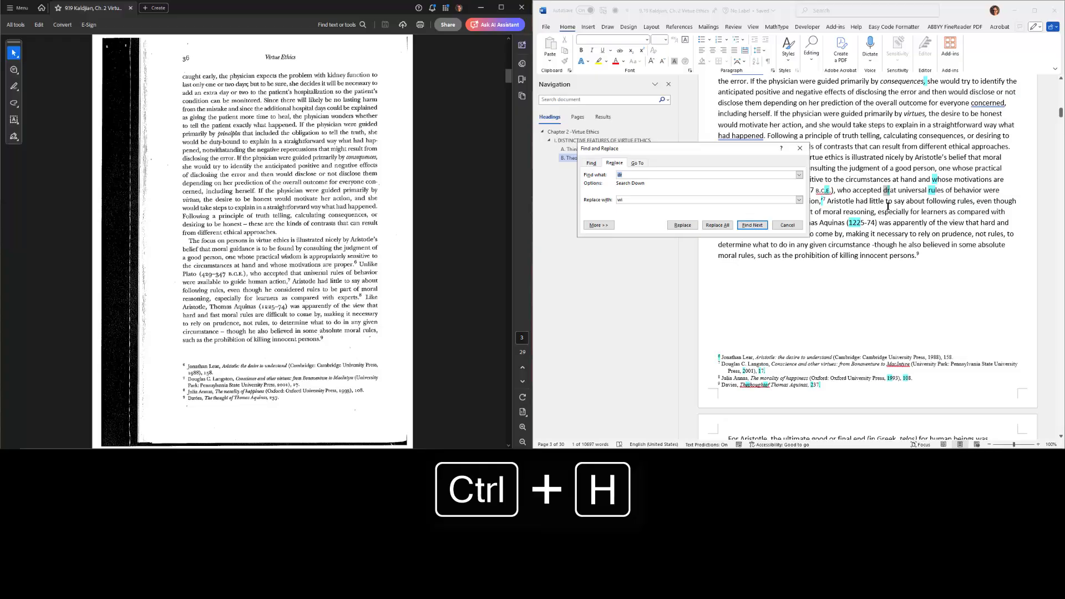
key("Tab")
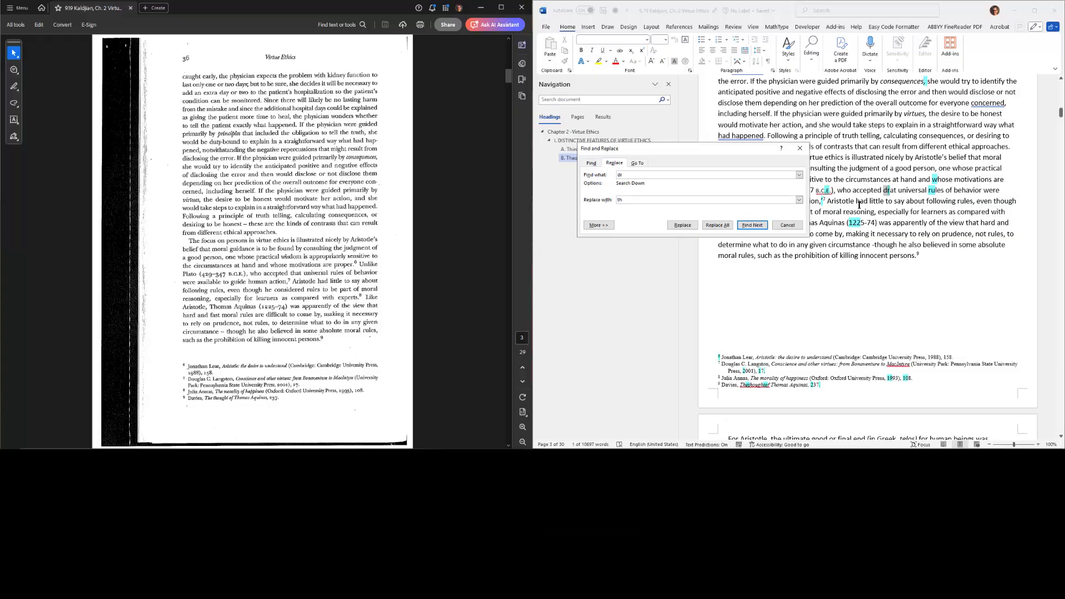
key("alt+f")
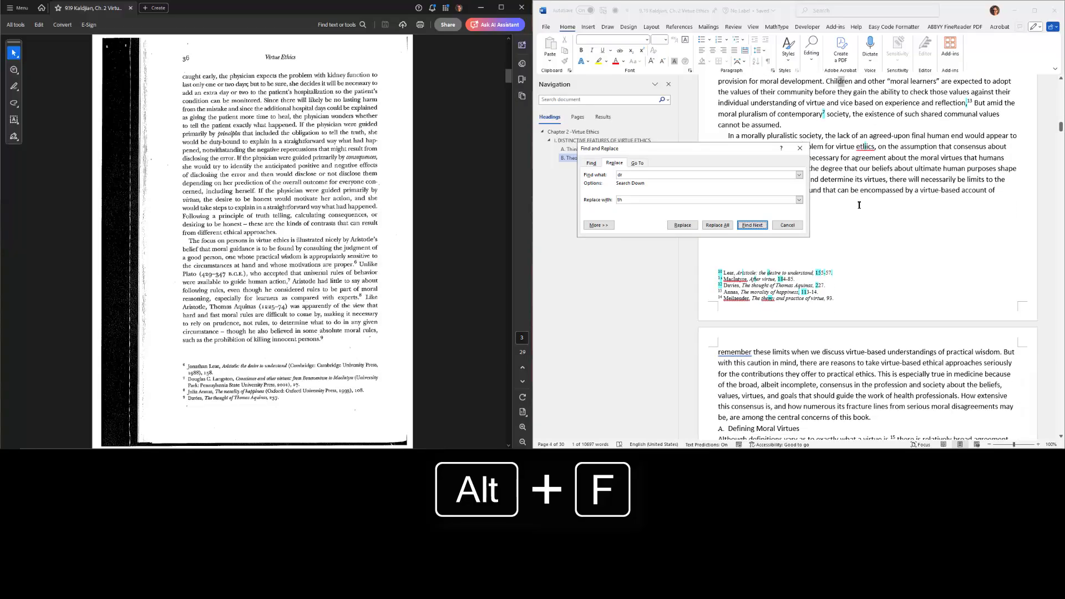
key("alt+f")
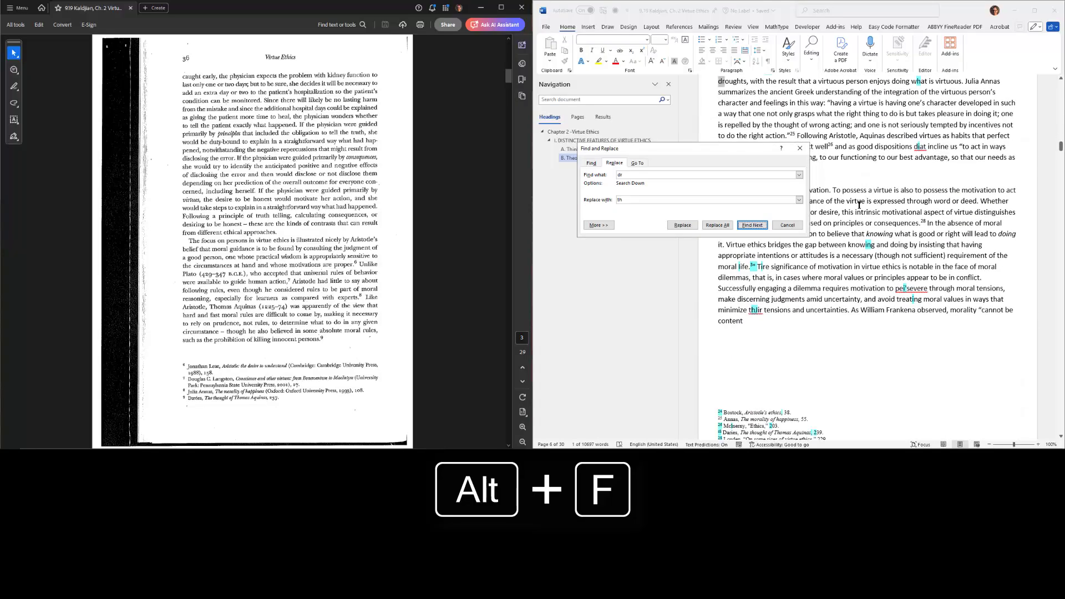
key("alt+f")
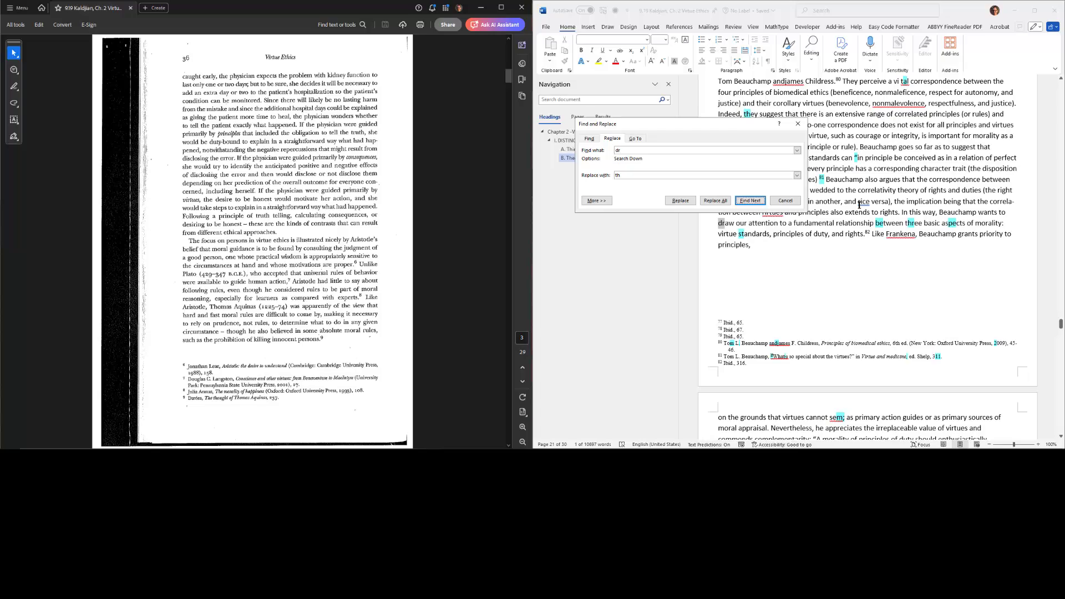
key("alt+f")
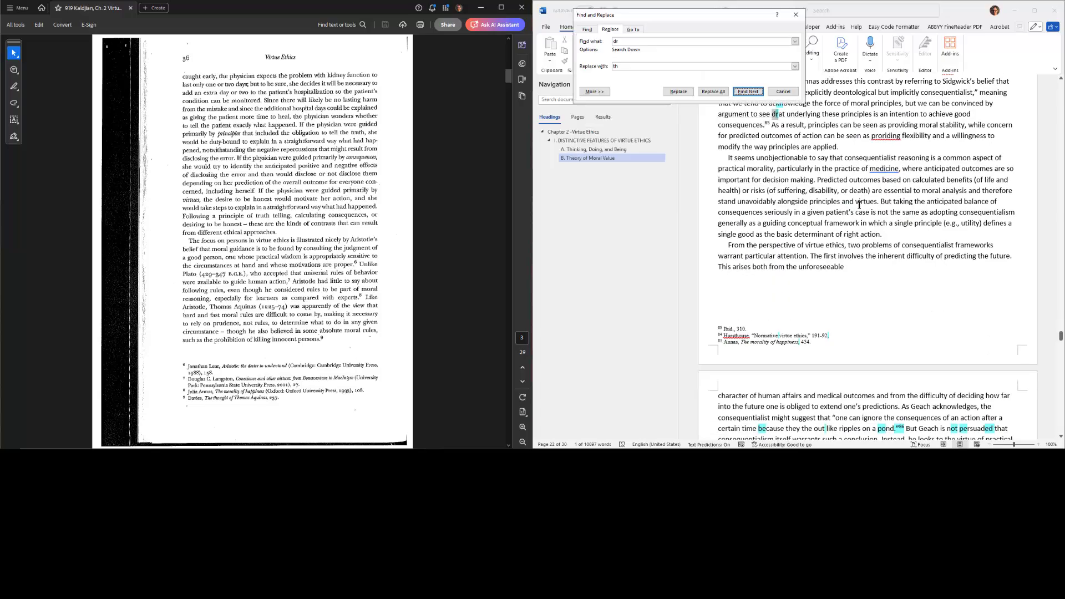
key("alt+f")
key("alt+f")
key("alt+f")
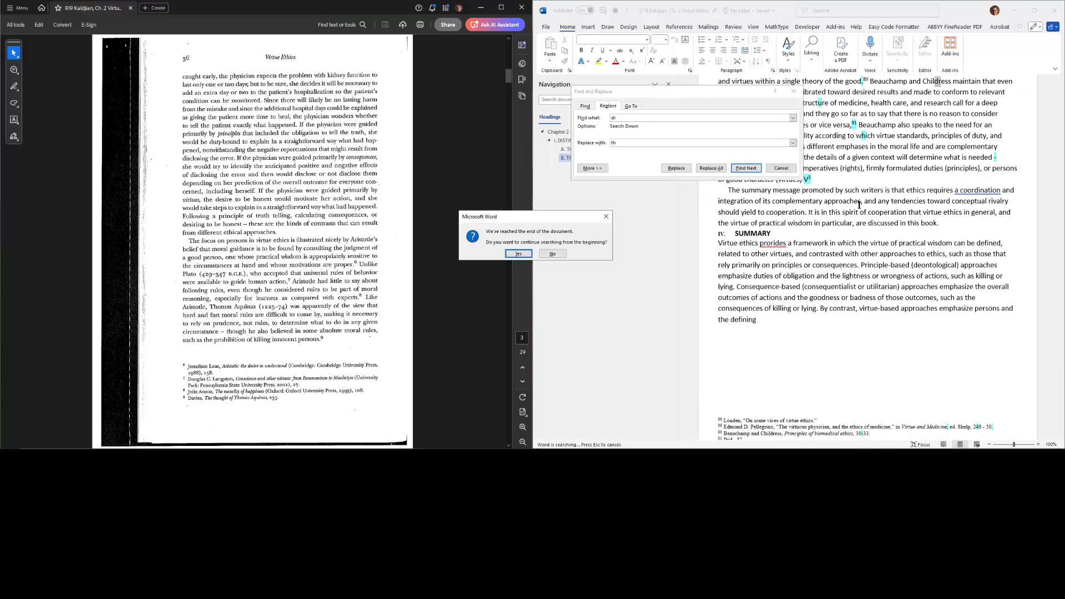
key("Return")
key("alt+f")
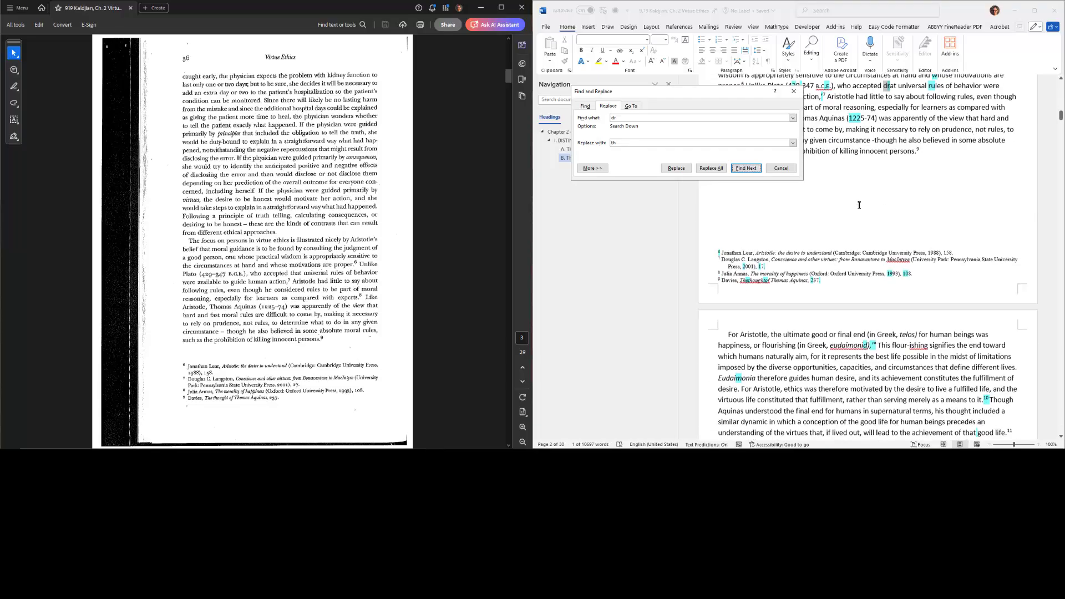
key("alt+r")
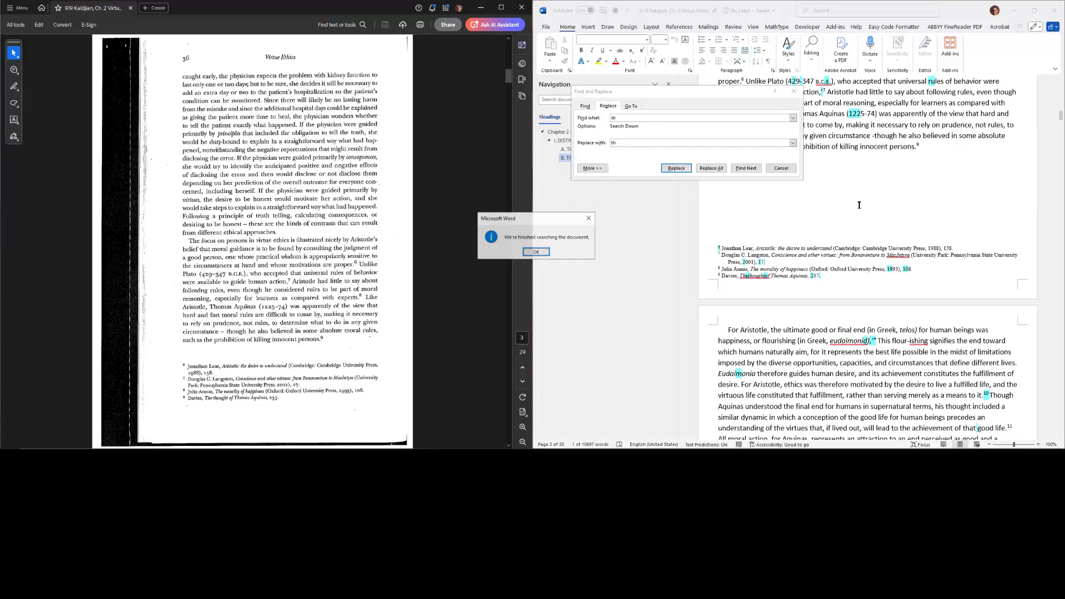
key("Return")
key("Escape")
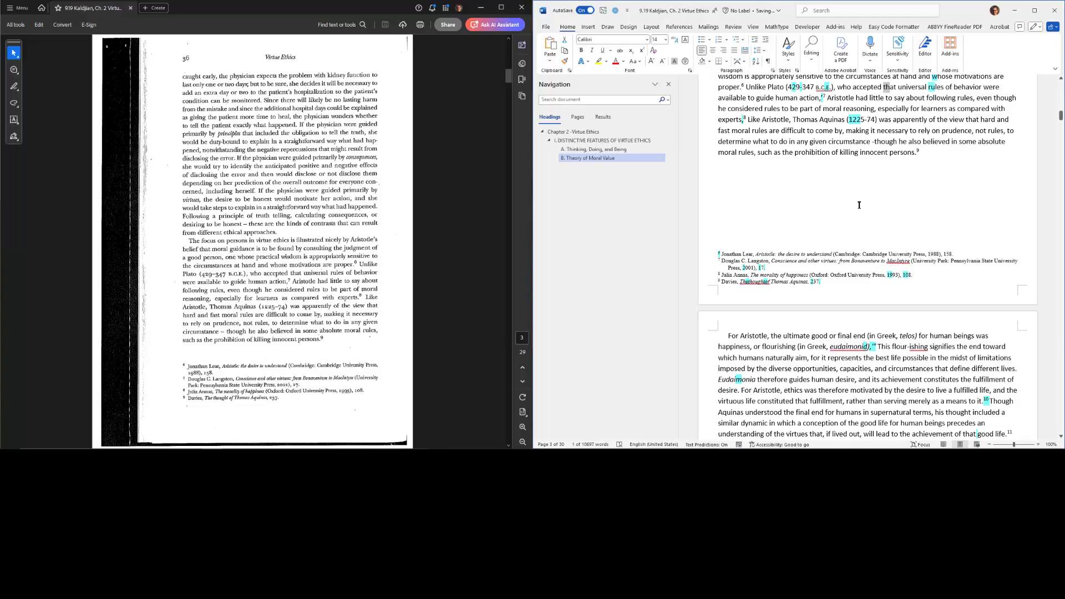
- Look over the end of page 3, its footnotes and the start of the following page for remaining recognition errors
scroll(851, 149, "down", 2)
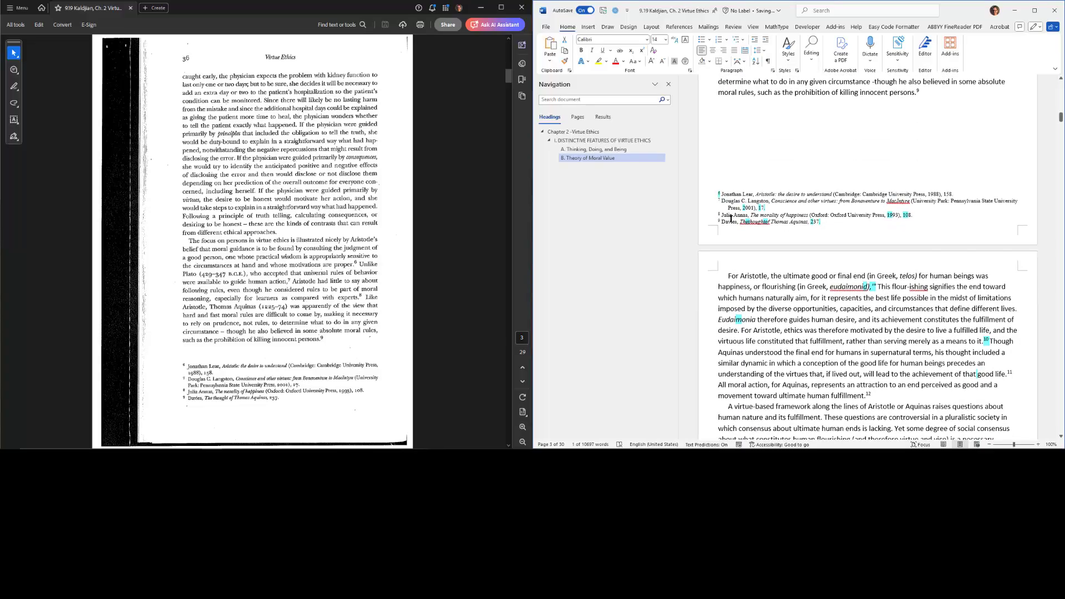
scroll(751, 229, "down", 6)
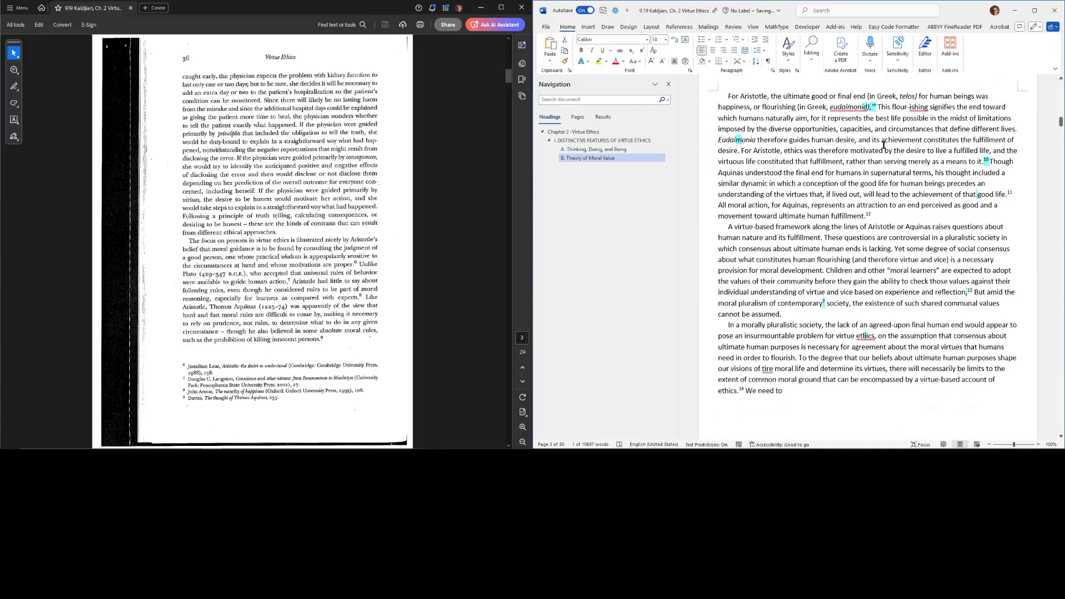
scroll(891, 136, "up", 14)
left_click(907, 267)
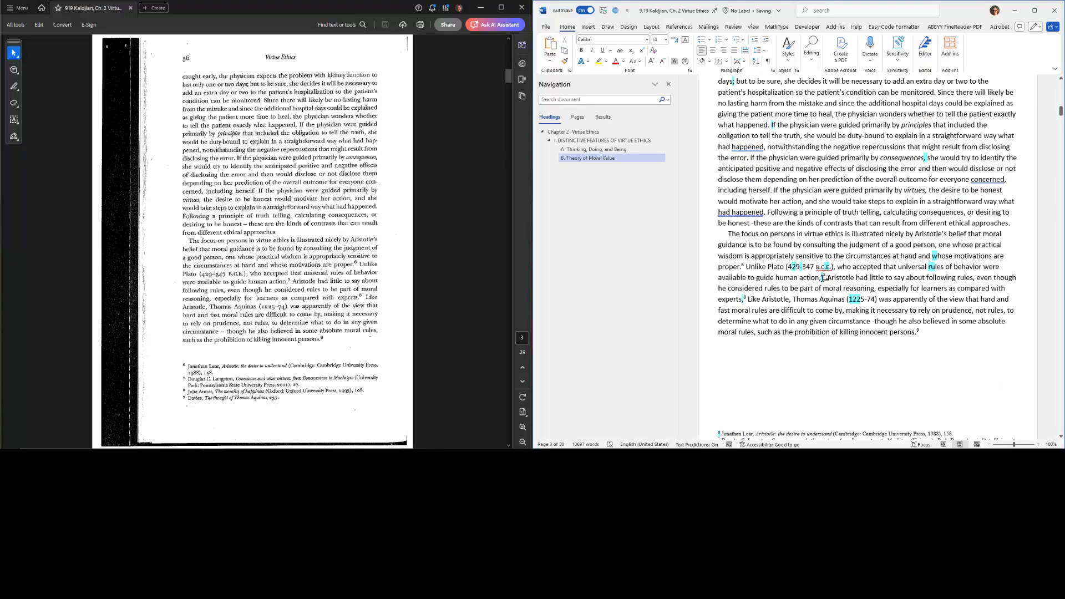
mouse_move(825, 278)
scroll(856, 275, "down", 12)
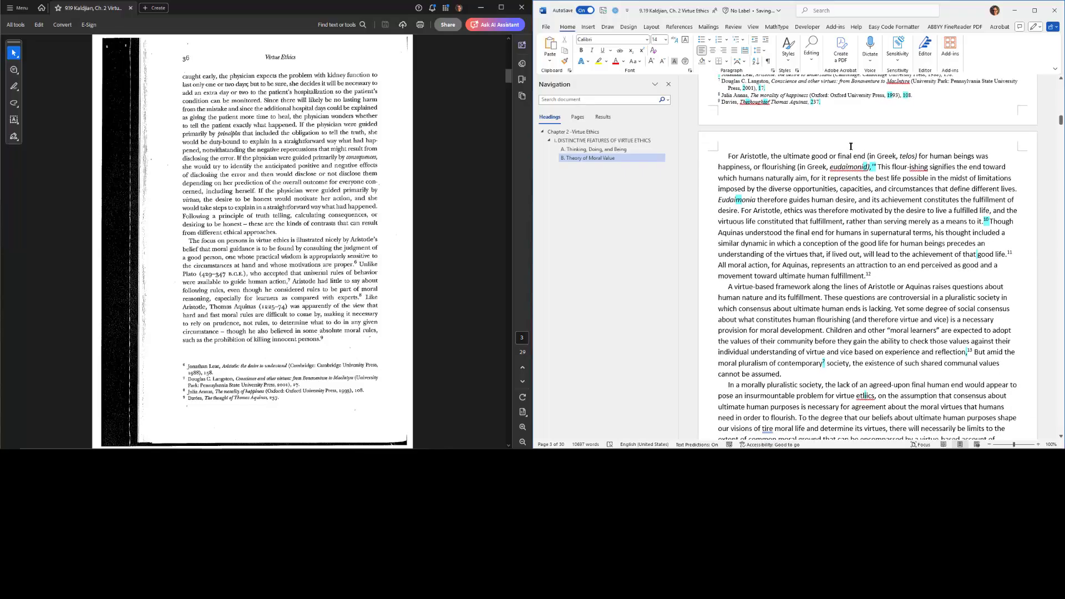
scroll(855, 121, "up", 6)
scroll(855, 121, "up", 2)
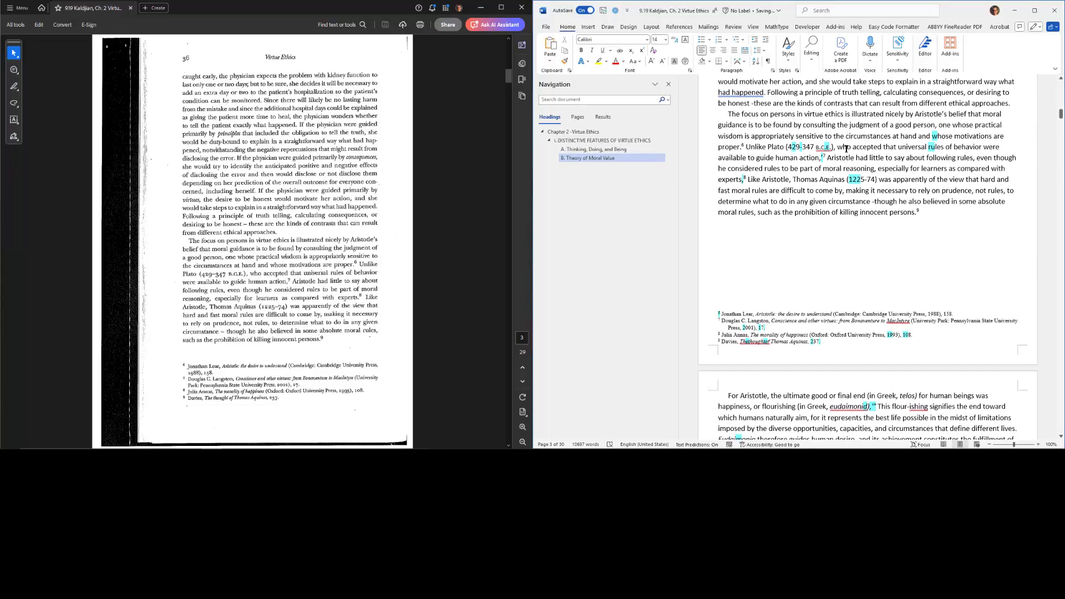
- Advance the scanned PDF to page 4 and bring the Word document to the matching page beginning "For Aristotle, the ultimate good"
key("ctrl+Page_Down")
left_click(88, 164)
key("ctrl+Page_Down")
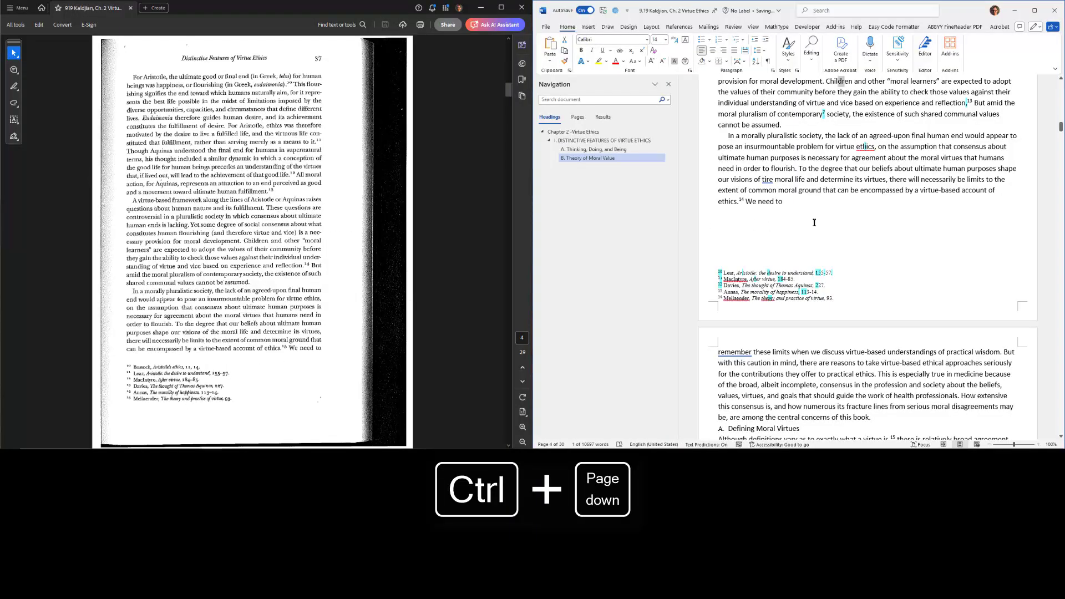
scroll(814, 223, "up", 6)
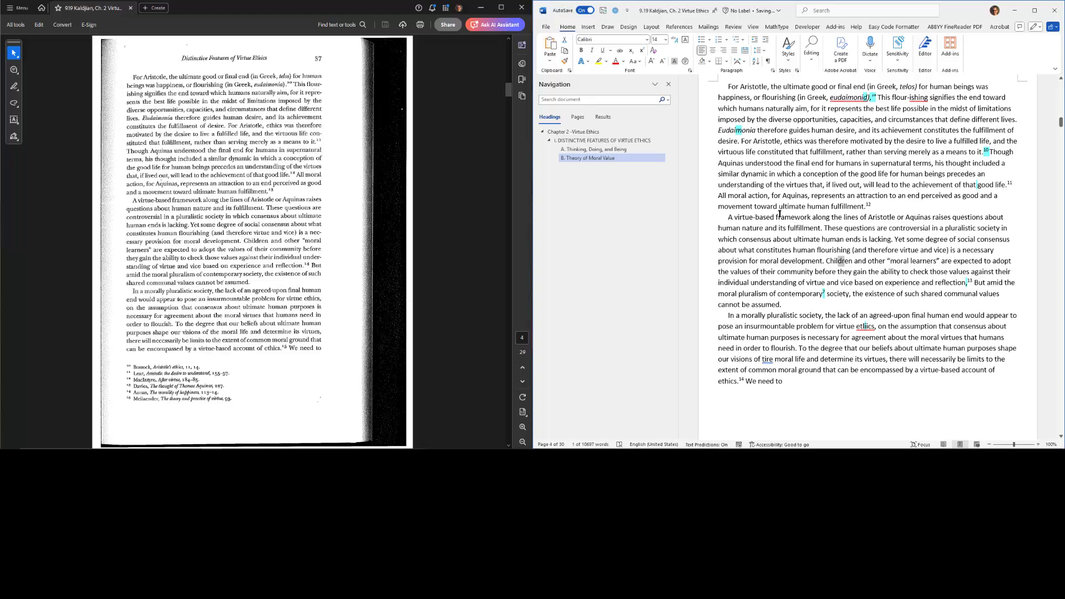
left_click(819, 141)
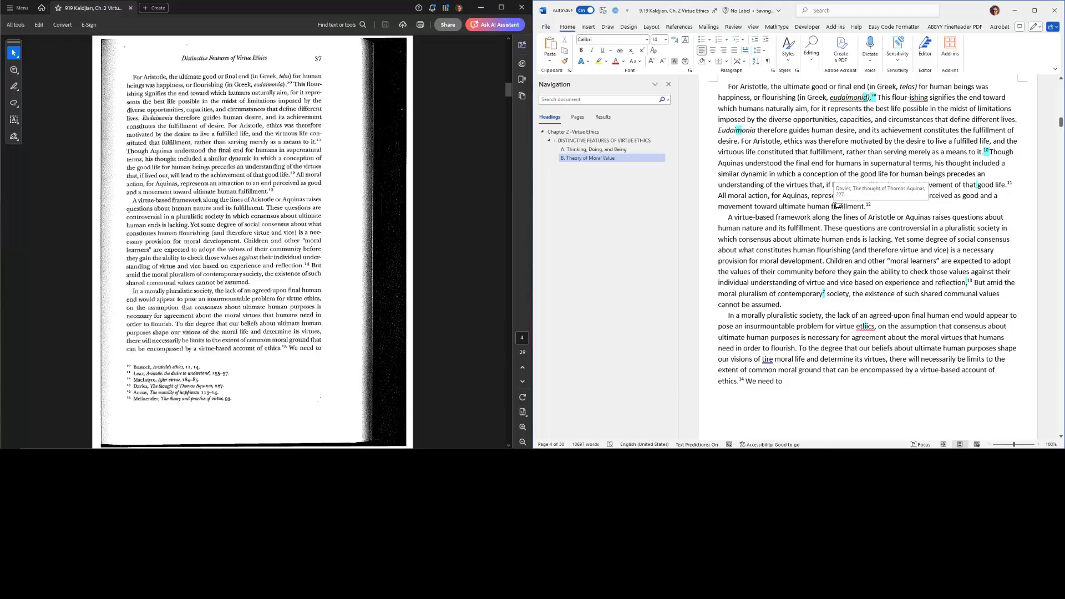
- Jump ahead to the next page of the Word document and return to the page beginning "For Aristotle, the ultimate good"
key("ctrl+g")
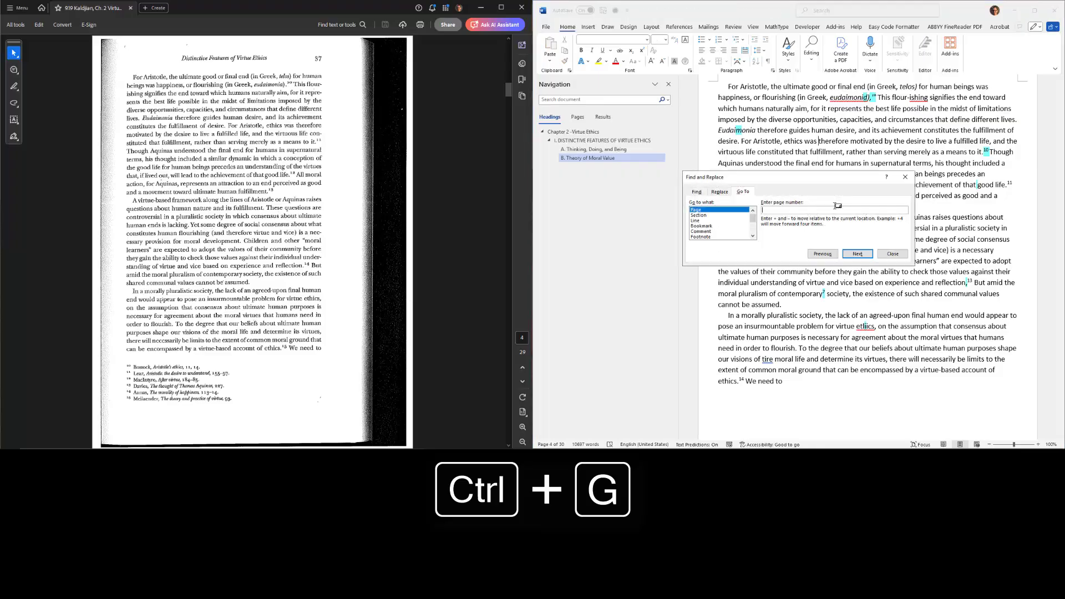
key("Return")
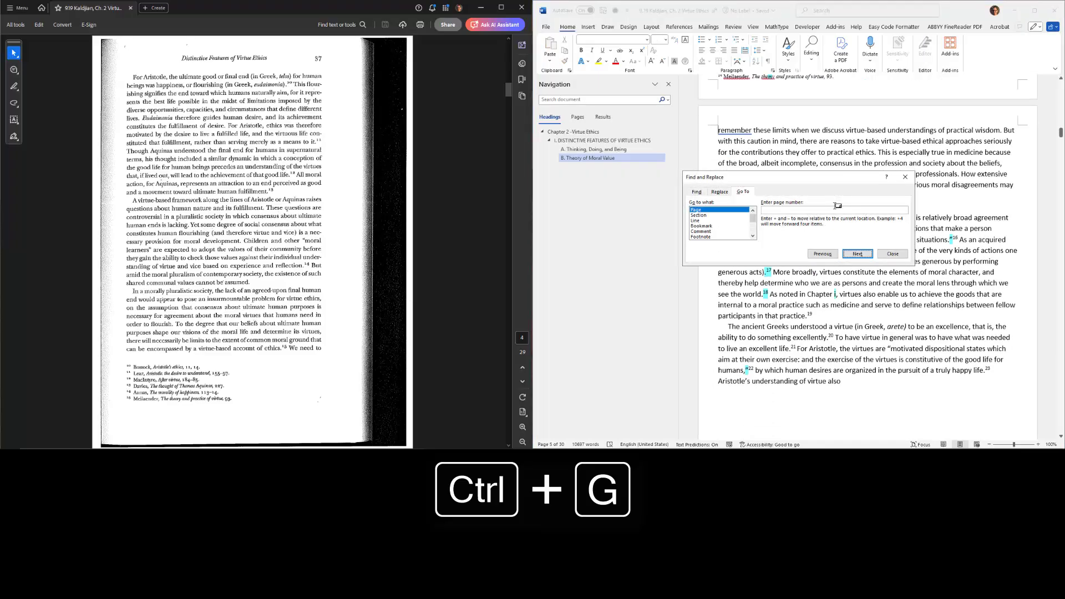
key("Escape")
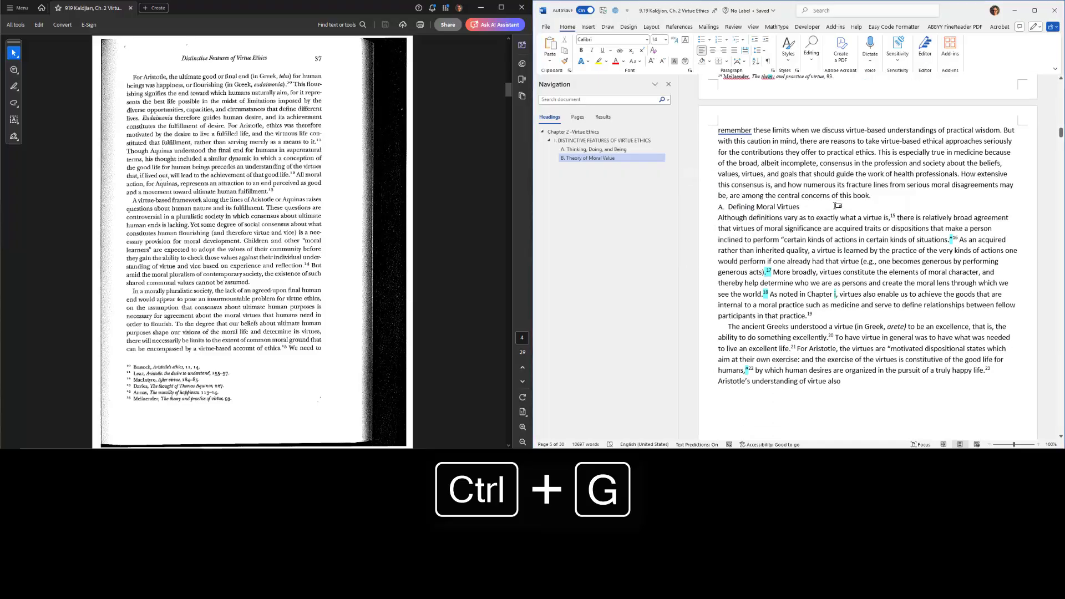
scroll(838, 206, "up", 15)
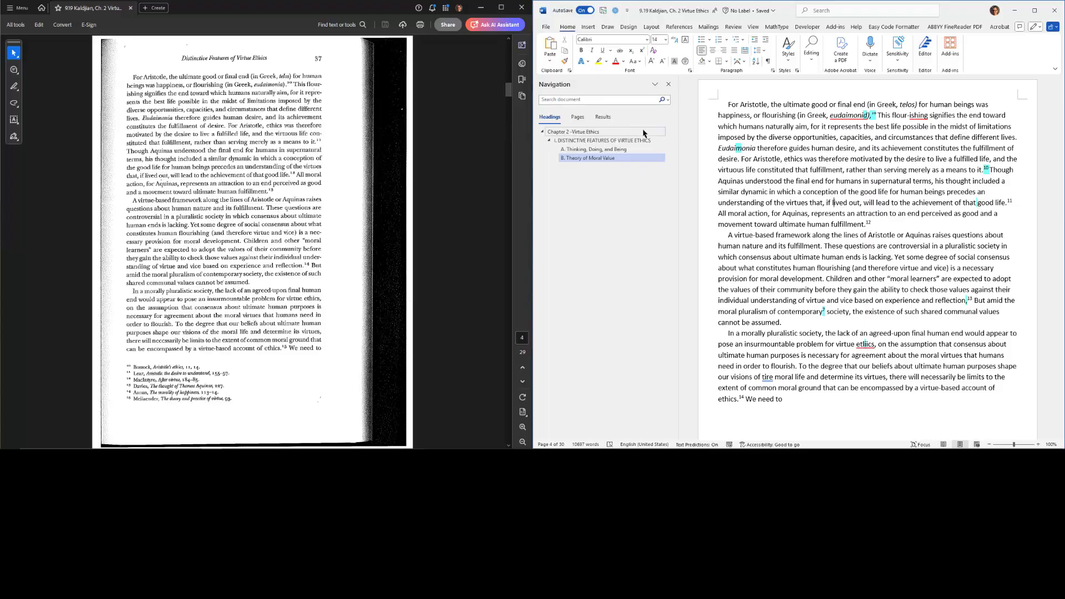
- Correct the spelling of "eudaimonia" in the opening sentence and remove the stray hyphen from "flour-ishing"
right_click(864, 115)
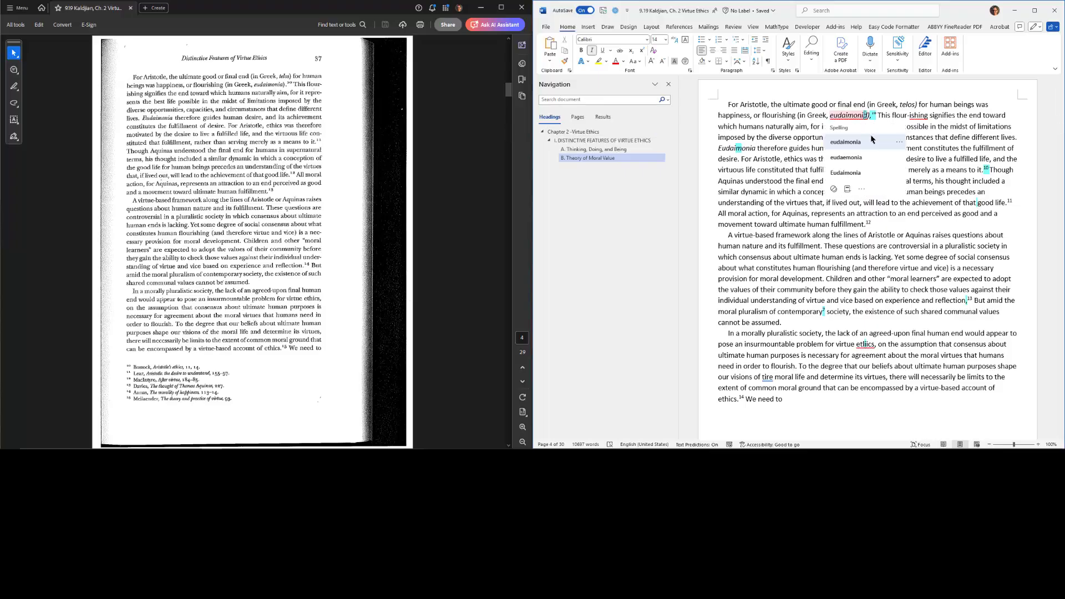
left_click(861, 141)
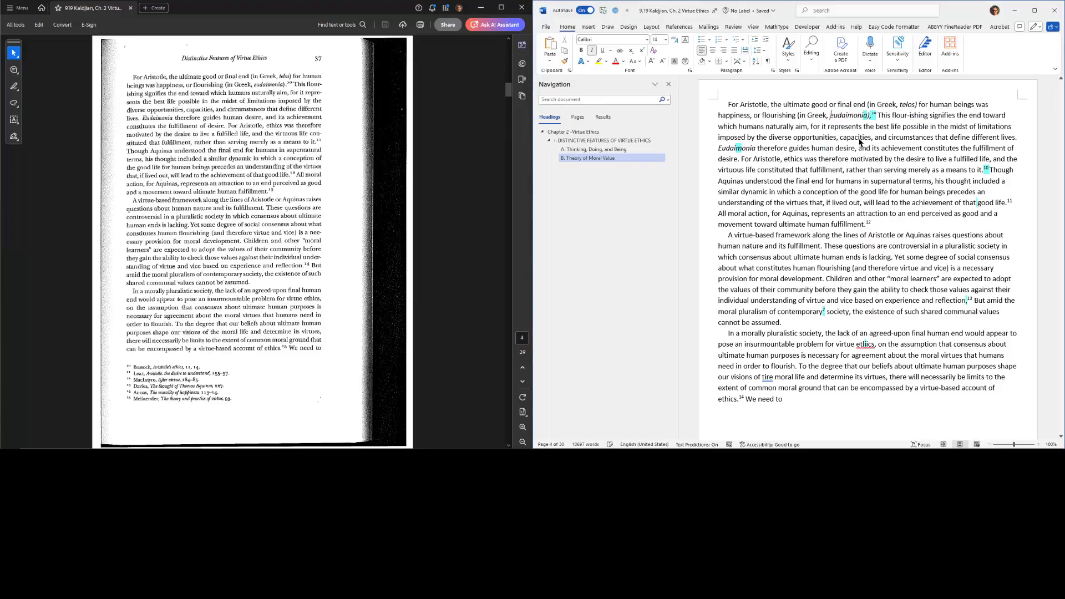
left_click(906, 117)
key("BackSpace")
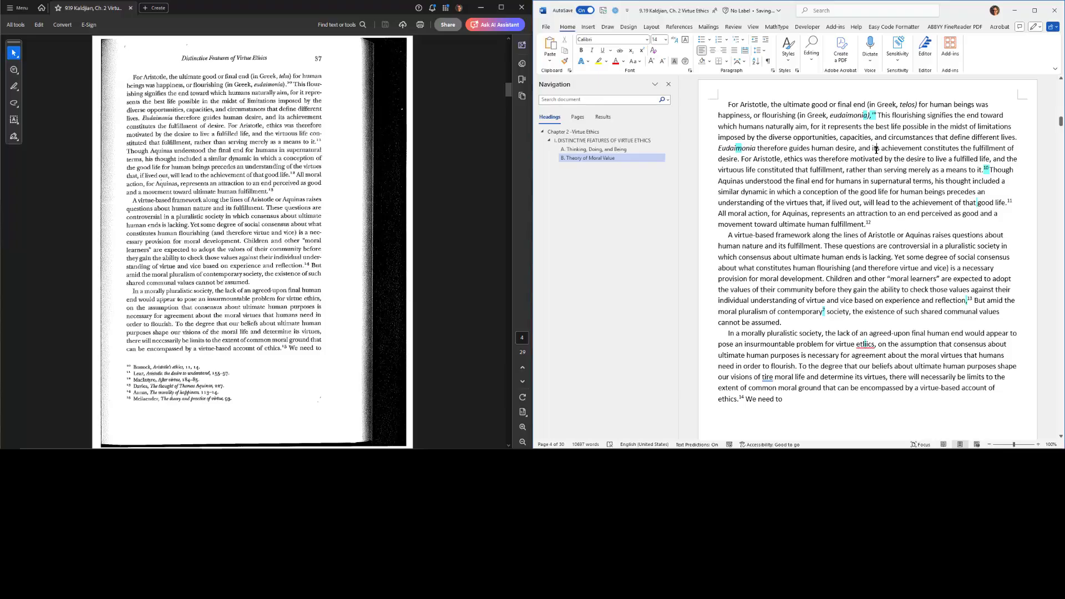
- Correct the misspelled "ethics" after "insurmountable problem for virtue" using the spelling suggestion
scroll(877, 150, "down", 5)
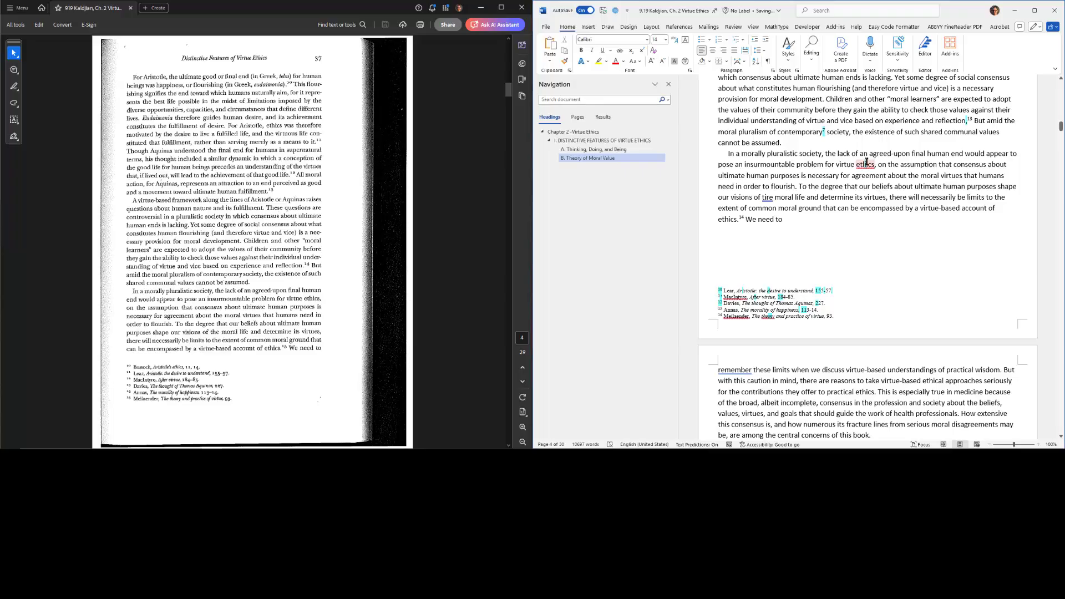
right_click(868, 162)
left_click(869, 193)
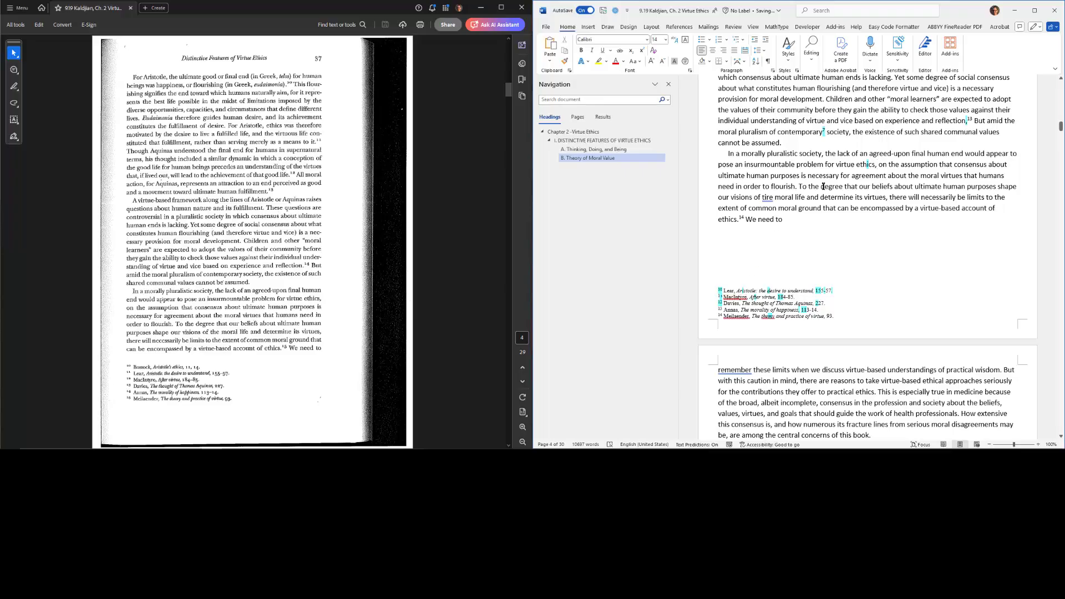
- Try to select the footnote reference that follows "based on experience and reflection"
left_click(970, 119, "ctrl")
double_click(971, 119)
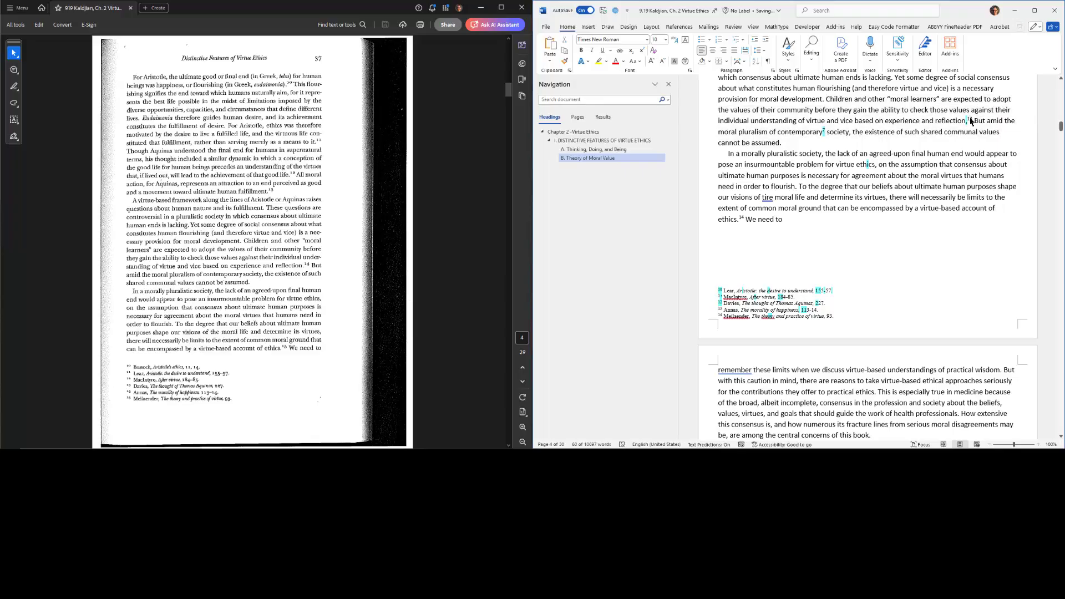
left_click(970, 119)
left_click(973, 118, "ctrl")
left_click(973, 119)
left_click(973, 118)
left_click(970, 118)
left_click(969, 119)
left_click(968, 120)
left_click(969, 119)
left_click(970, 118, "ctrl")
double_click(970, 119)
triple_click(970, 119)
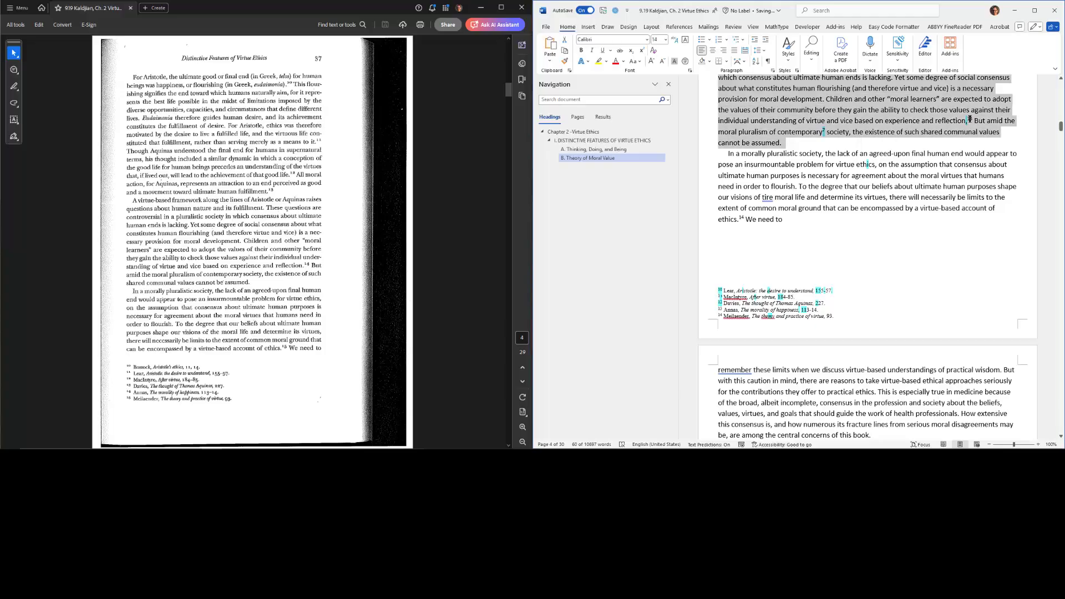
double_click(972, 118)
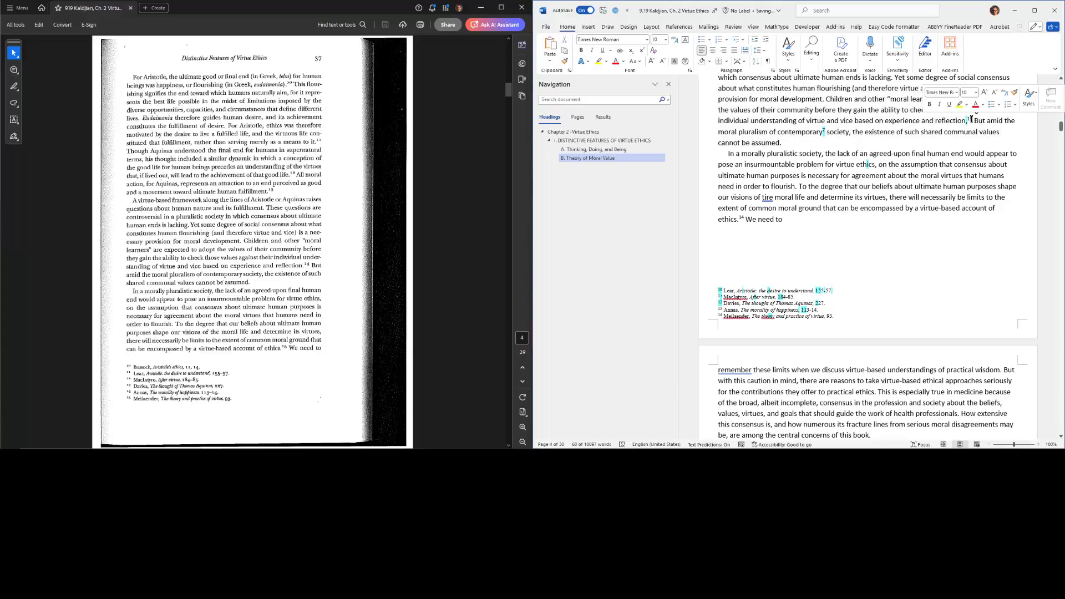
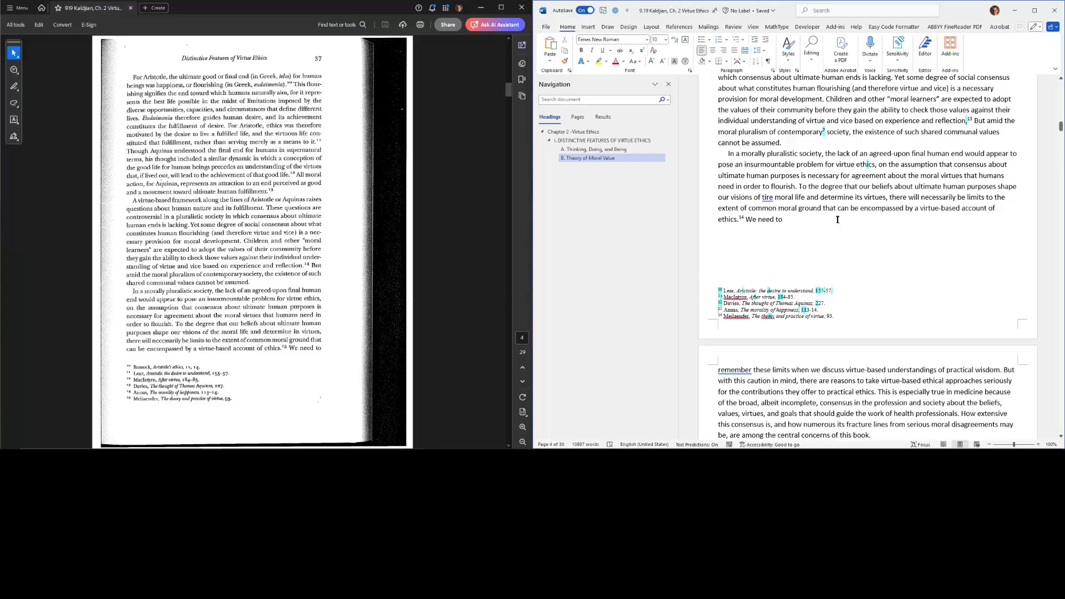
- Delete the stray superscript character after "contemporary" in "the moral pluralism of contemporary society"
left_click(826, 130)
key("BackSpace")
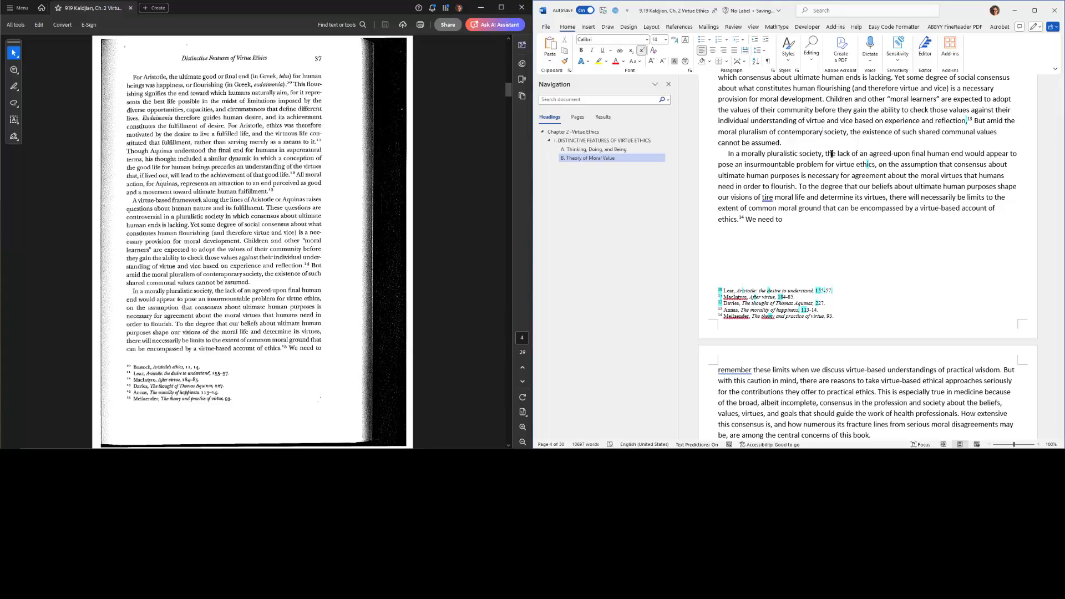
- Replace the misread superscript after "(in Greek, eudaimonia)" with a real, newly inserted footnote
scroll(880, 154, "up", 4)
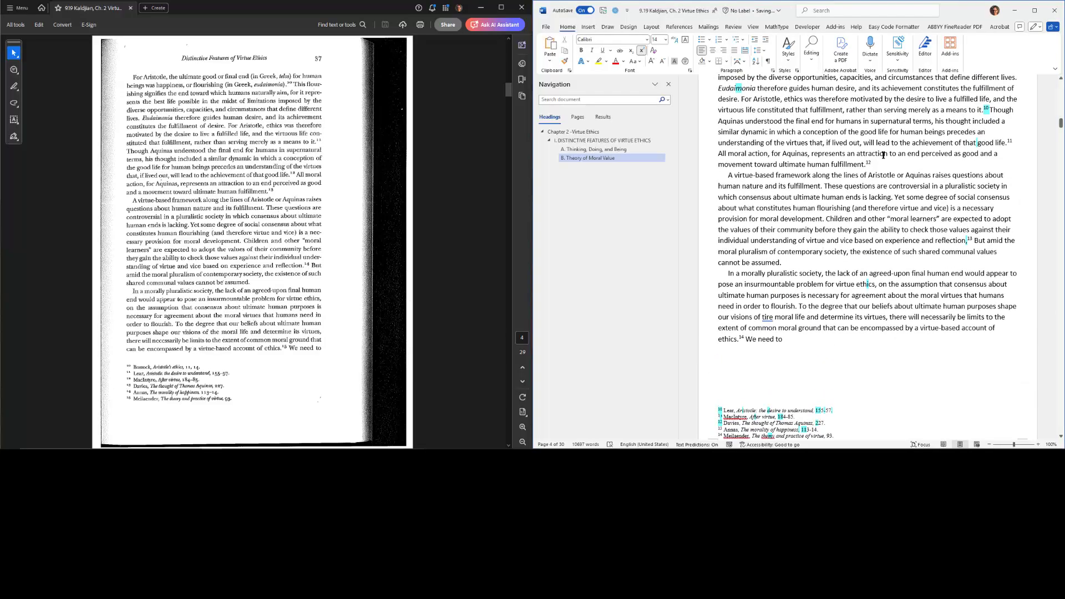
scroll(884, 154, "up", 2)
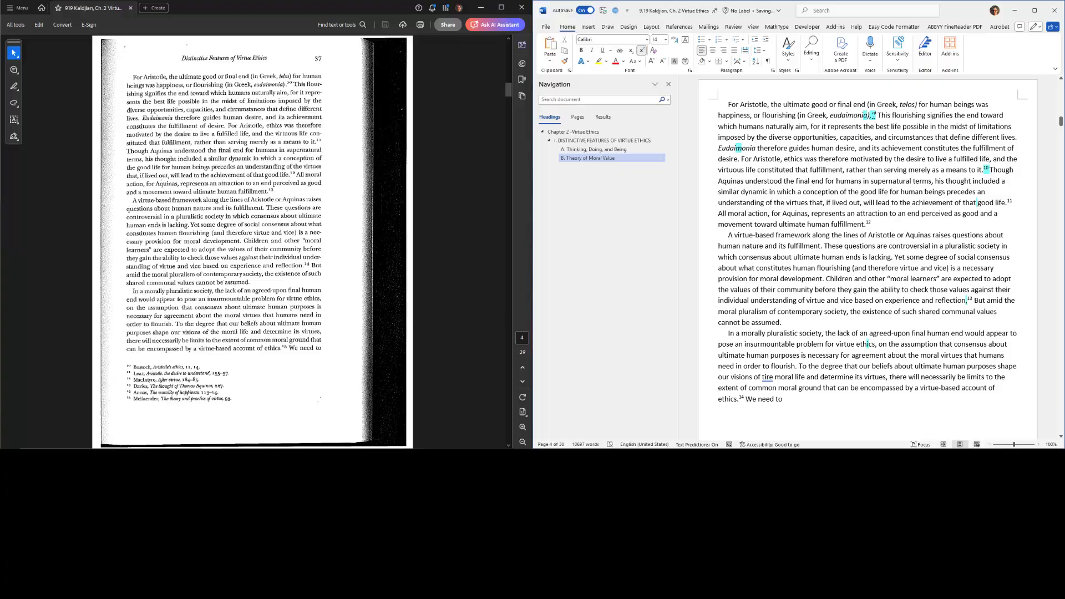
left_click(875, 116)
key("Delete")
key("Delete")
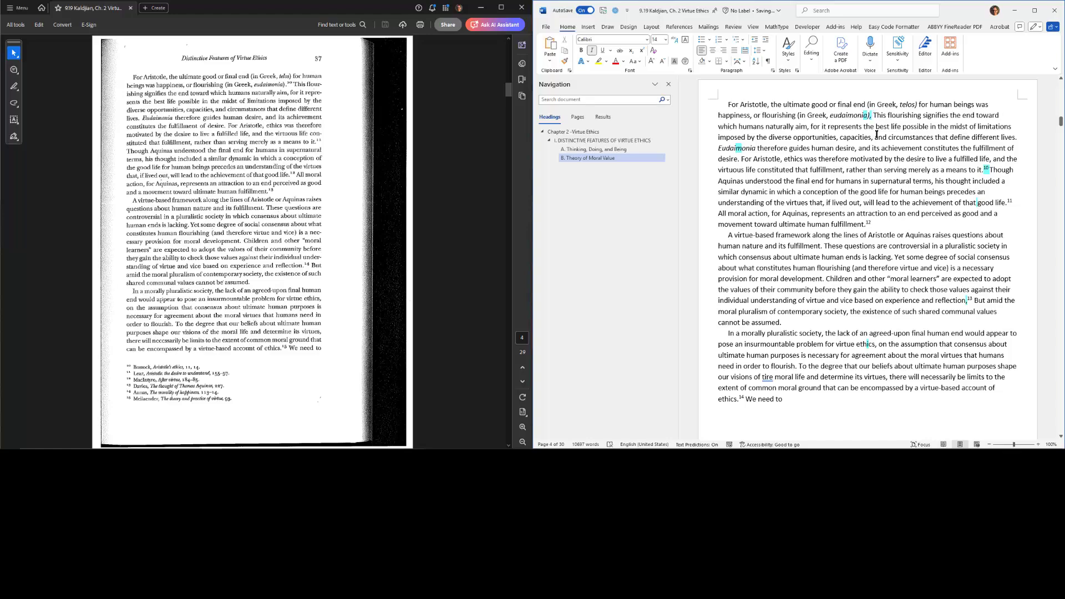
key("ctrl+alt+f")
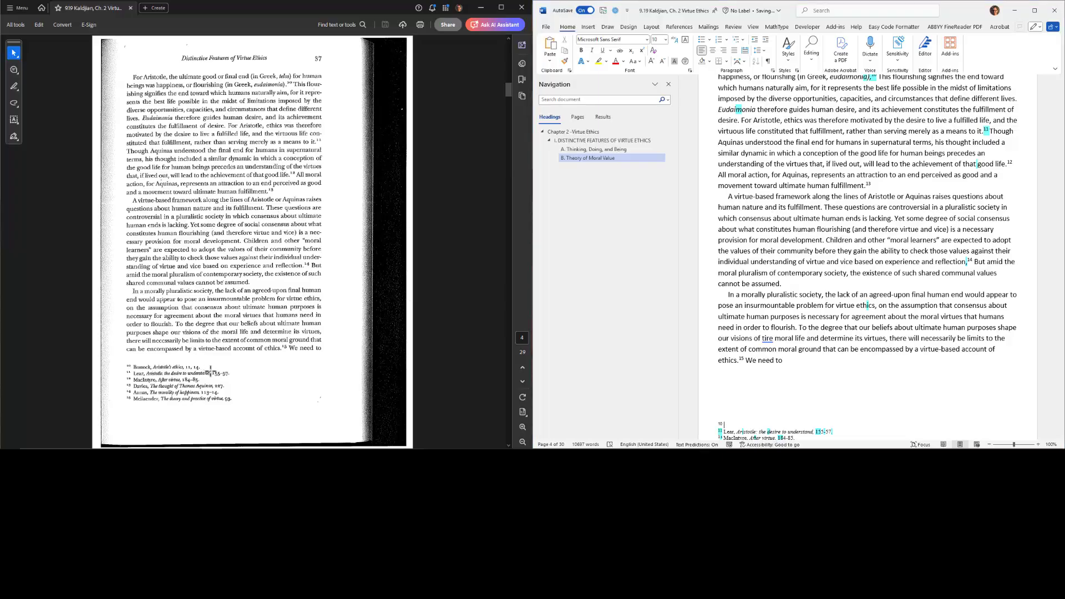
key("super")
type("cap")
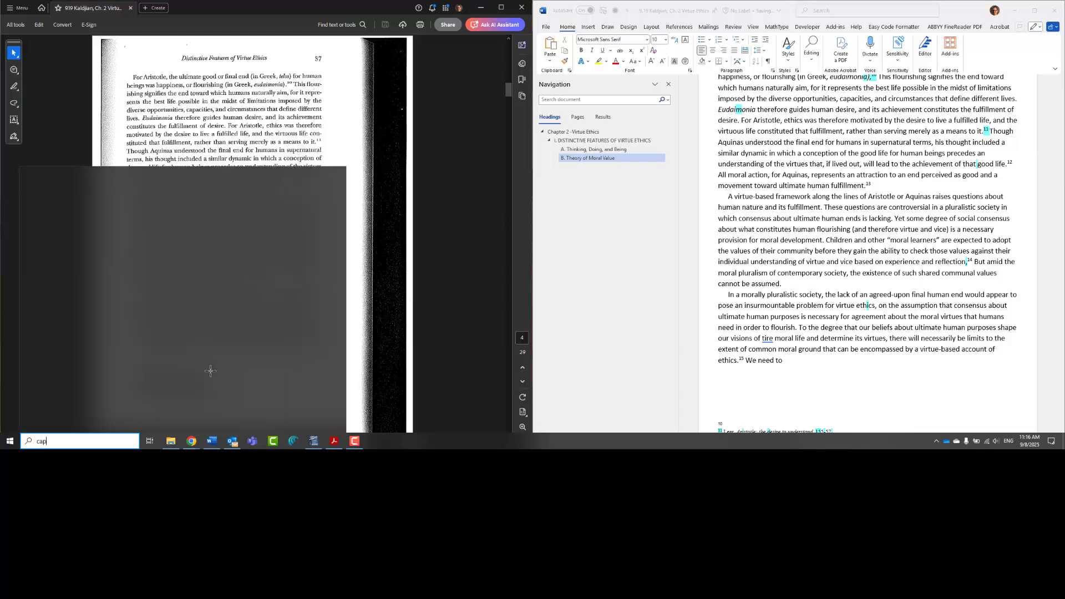
type("ture")
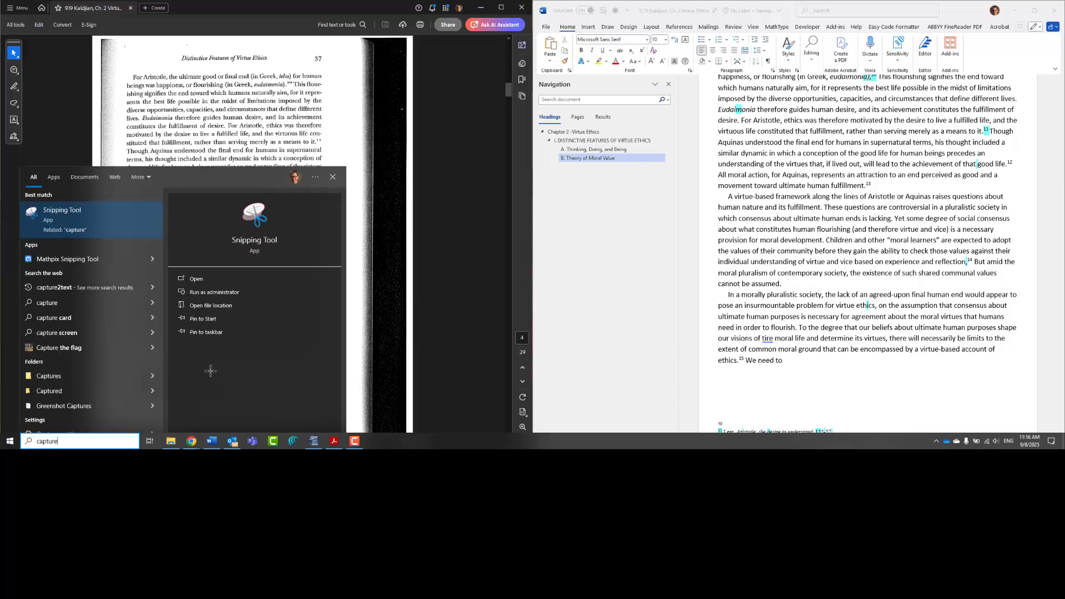
key("Escape")
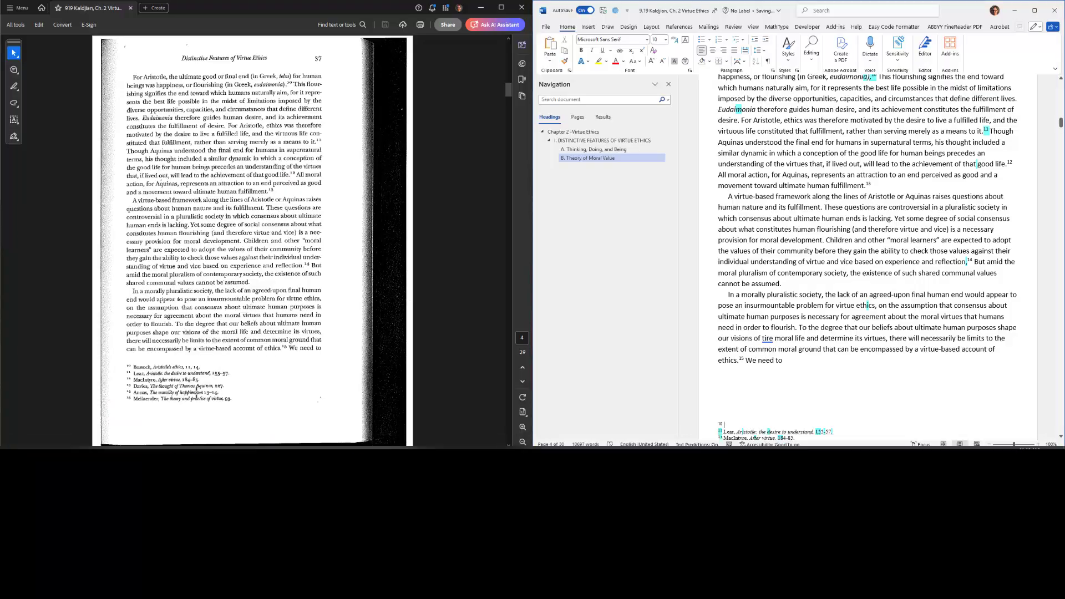
- Switch to File Explorer, launch Capture2Text from its folder on Local Disk (C:), and return to the scanned PDF
left_click(173, 443)
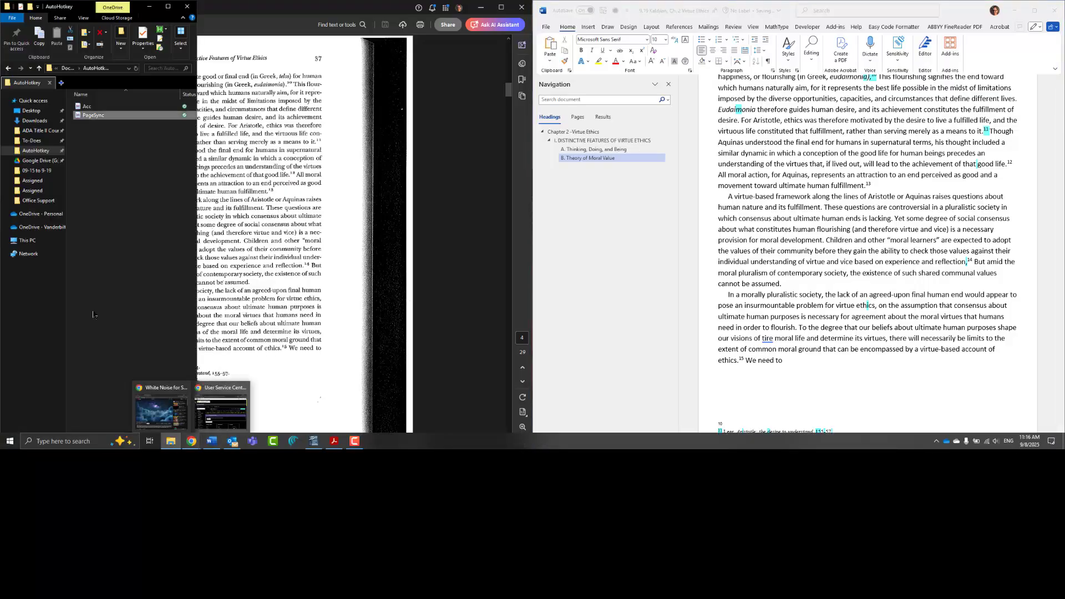
left_click(33, 241)
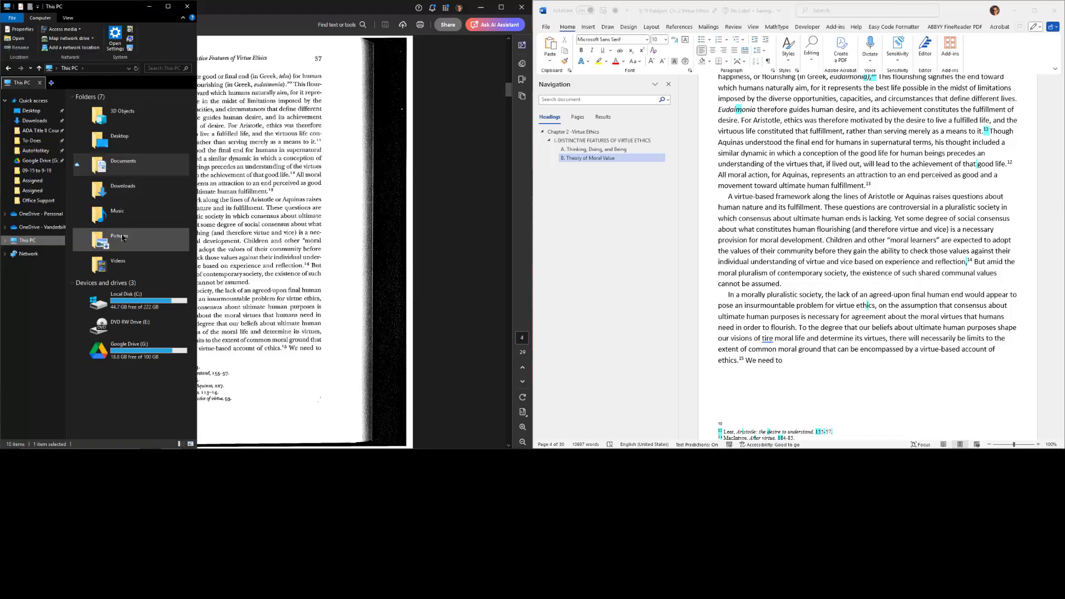
left_click(124, 301)
double_click(124, 302)
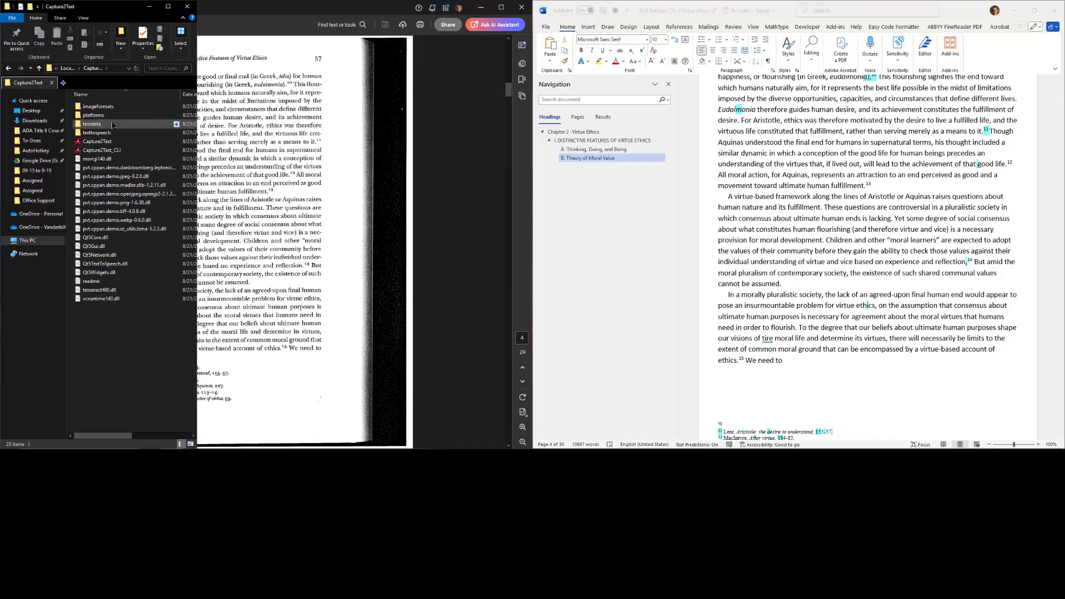
left_click(107, 144)
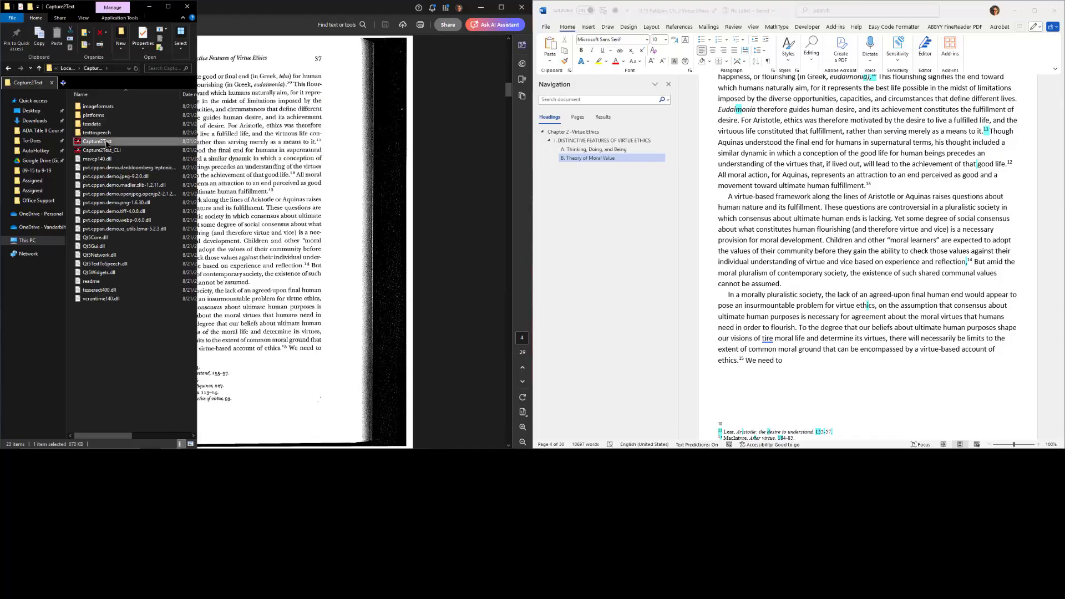
left_click(254, 369)
left_click(226, 362)
left_click(224, 362)
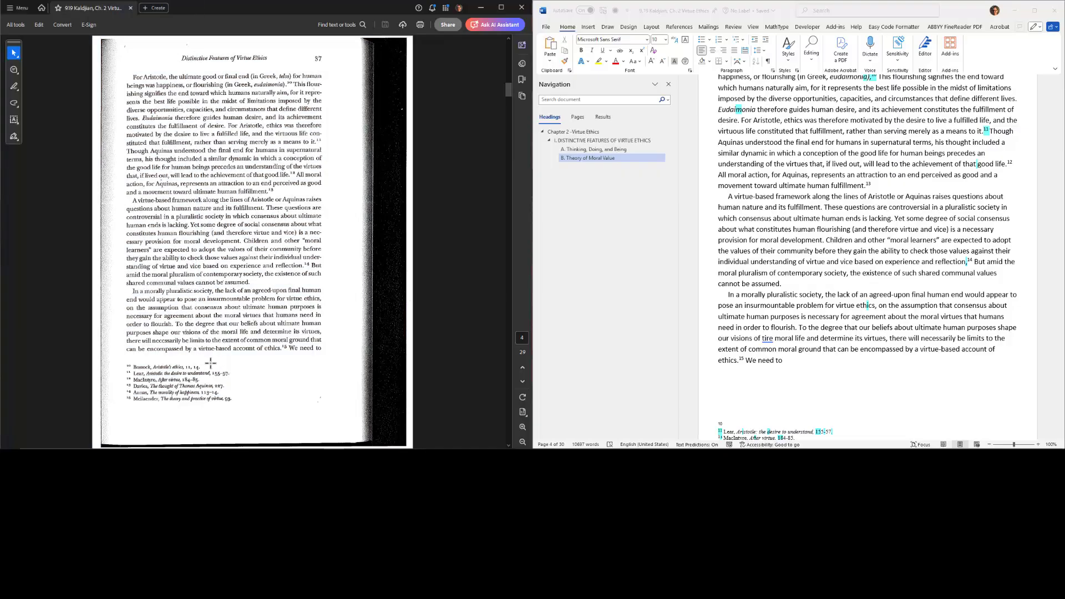
- Capture the first footnote's text from the scanned PDF page with Capture2Text and copy the recognized line
key("super+q")
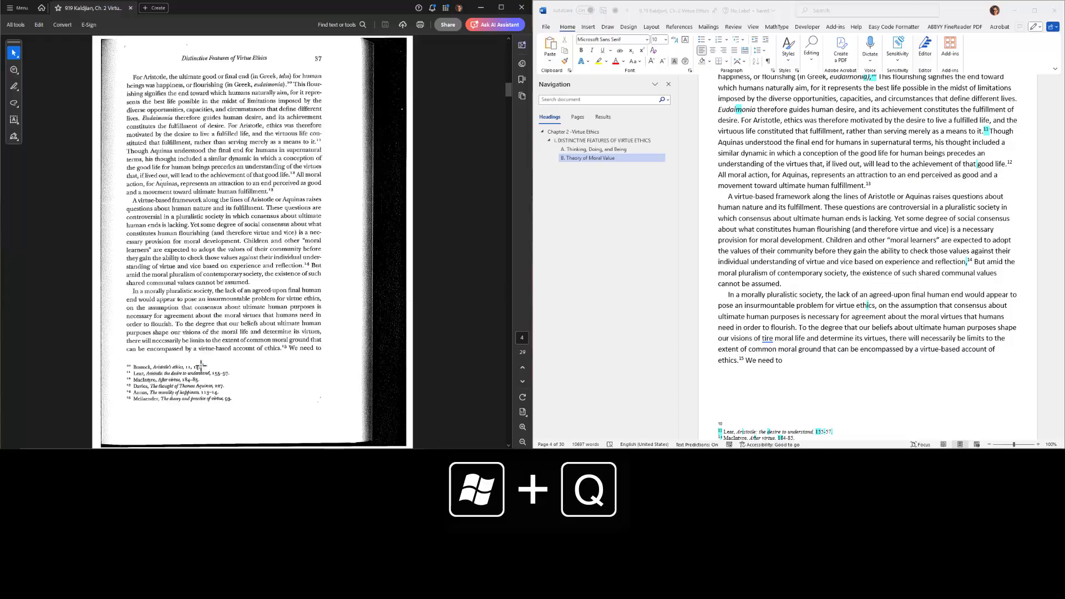
left_click_drag(201, 366, 132, 369)
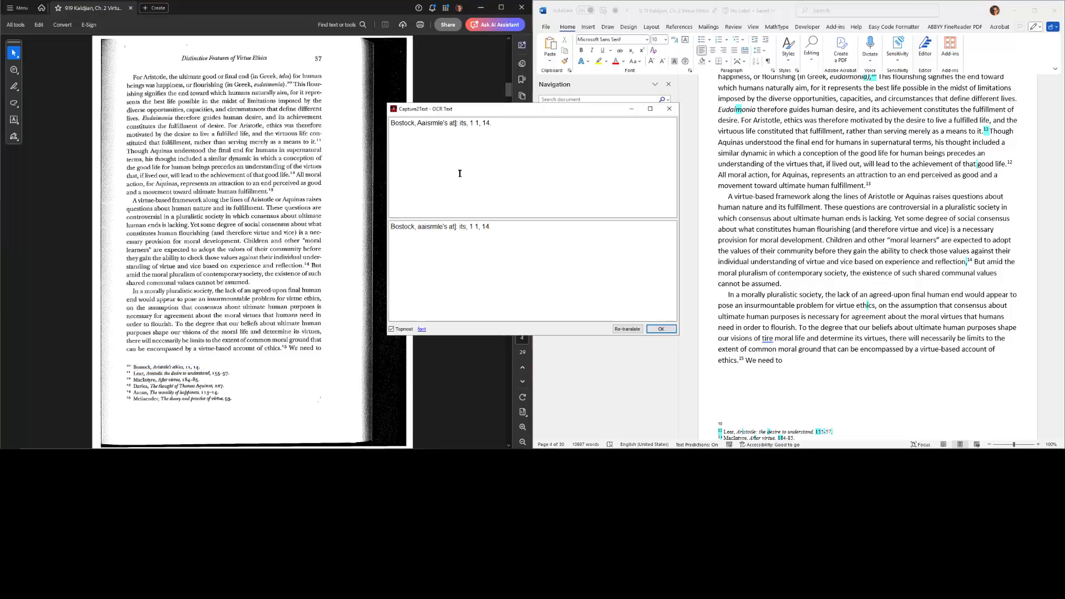
left_click(499, 123)
left_click_drag(492, 123, 389, 121)
key("ctrl+c")
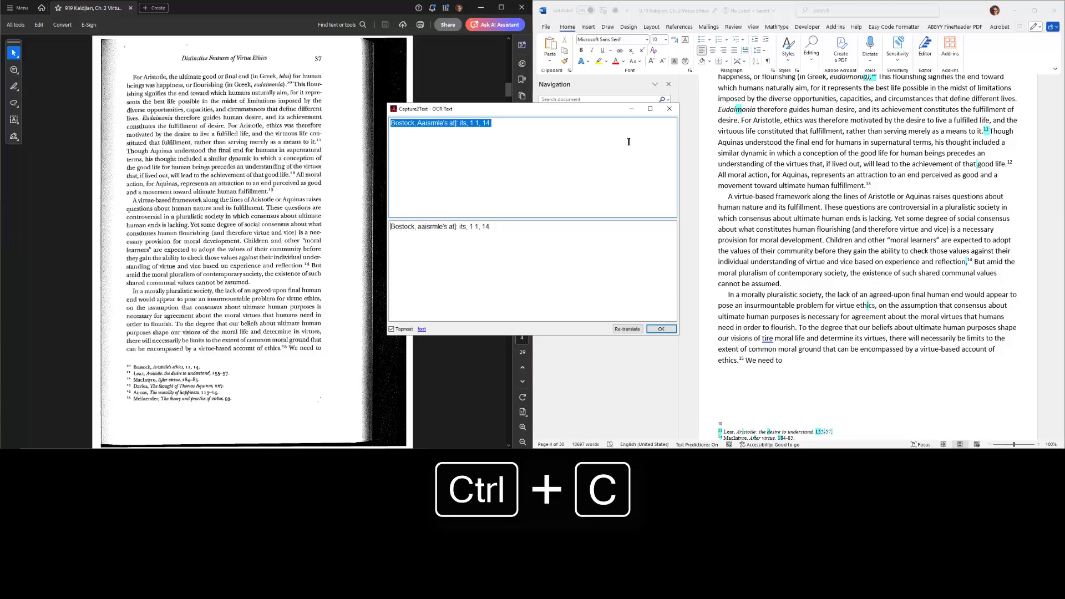
left_click(669, 109)
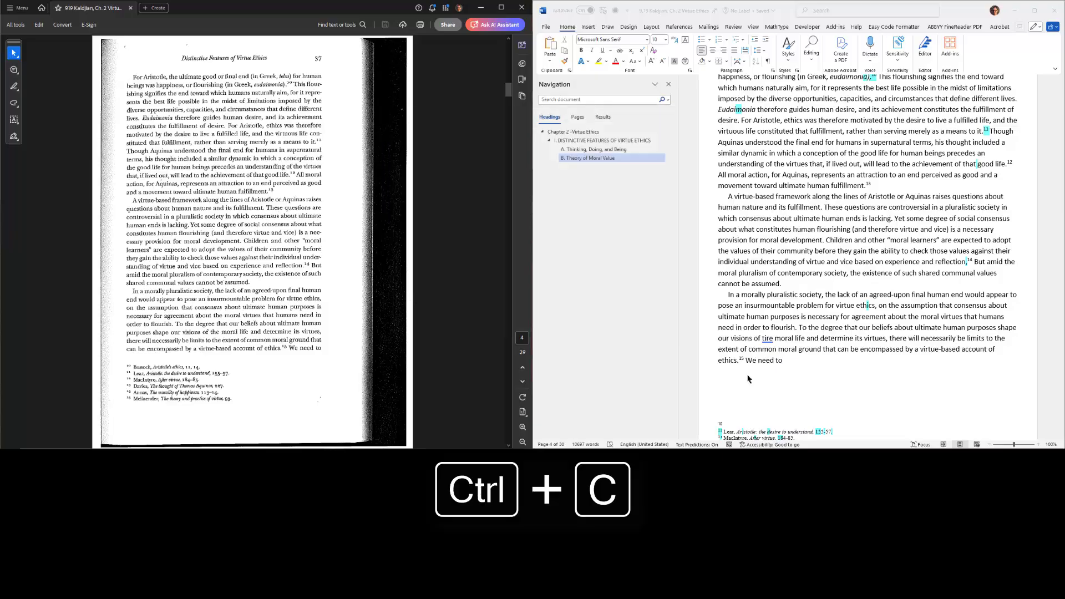
- Paste the captured text into the new footnote and correct its title to "Aristotle's ethics" and its page numbers to "11, 14"
left_click(754, 424)
key("ctrl+v")
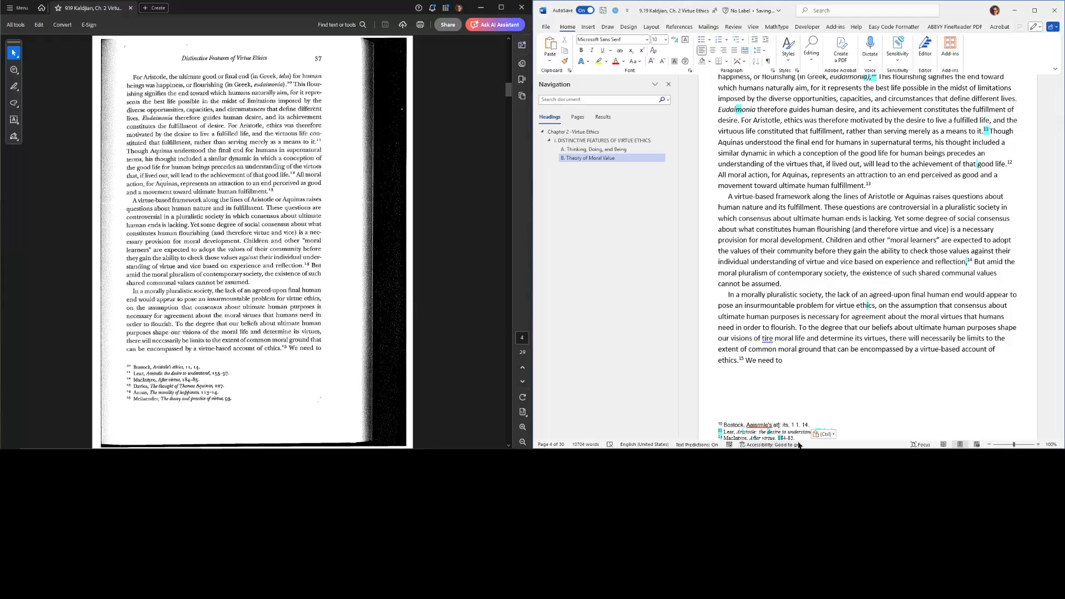
key("ctrl+BackSpace")
key("ctrl+BackSpace")
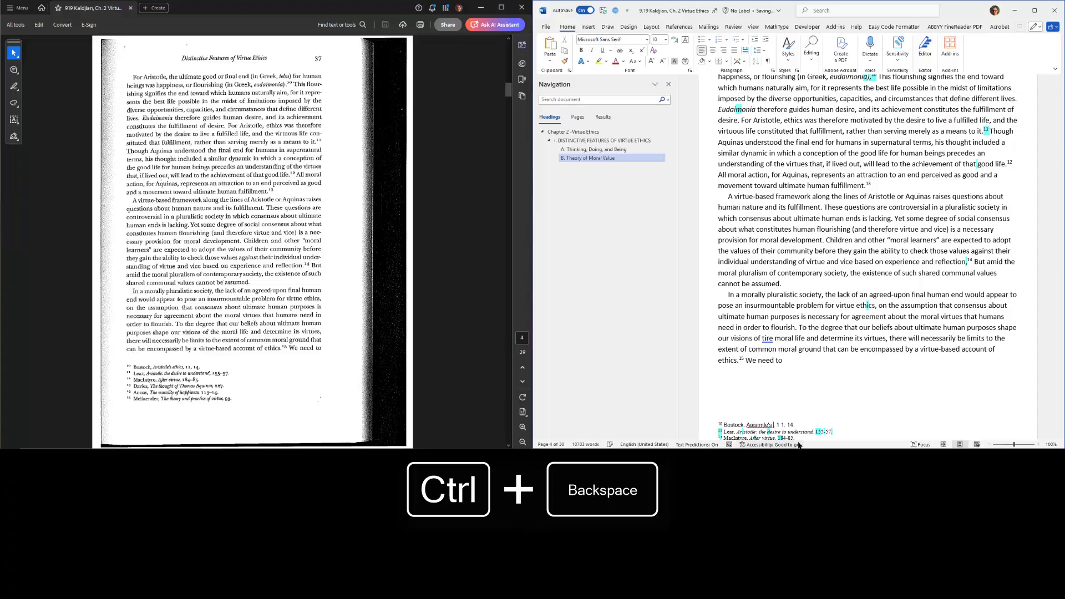
key("ctrl+BackSpace")
type("Aristotle's ")
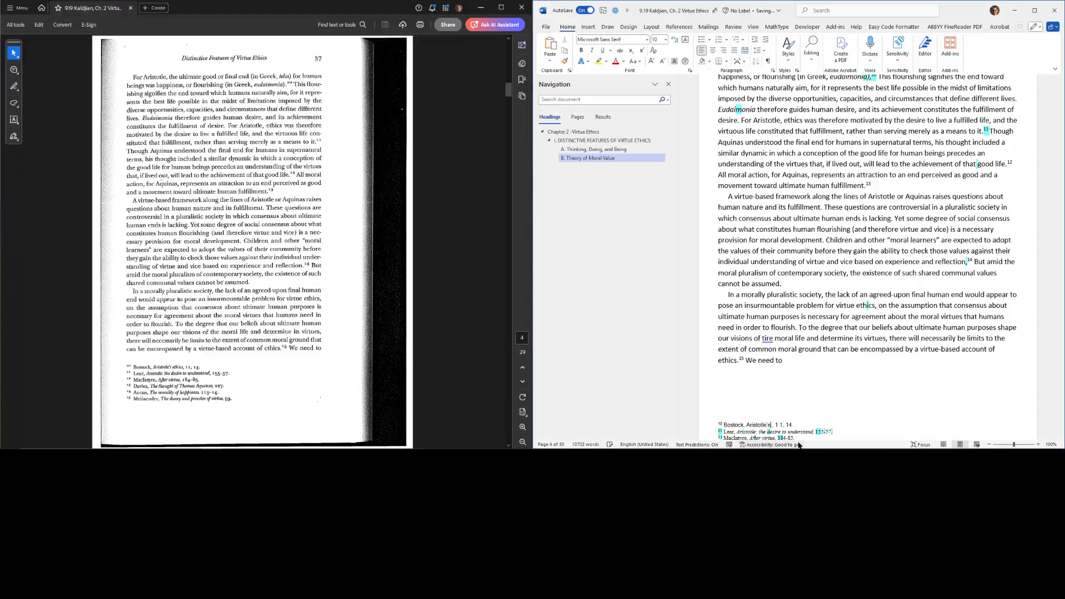
type("ethics")
key("Delete")
key("Delete")
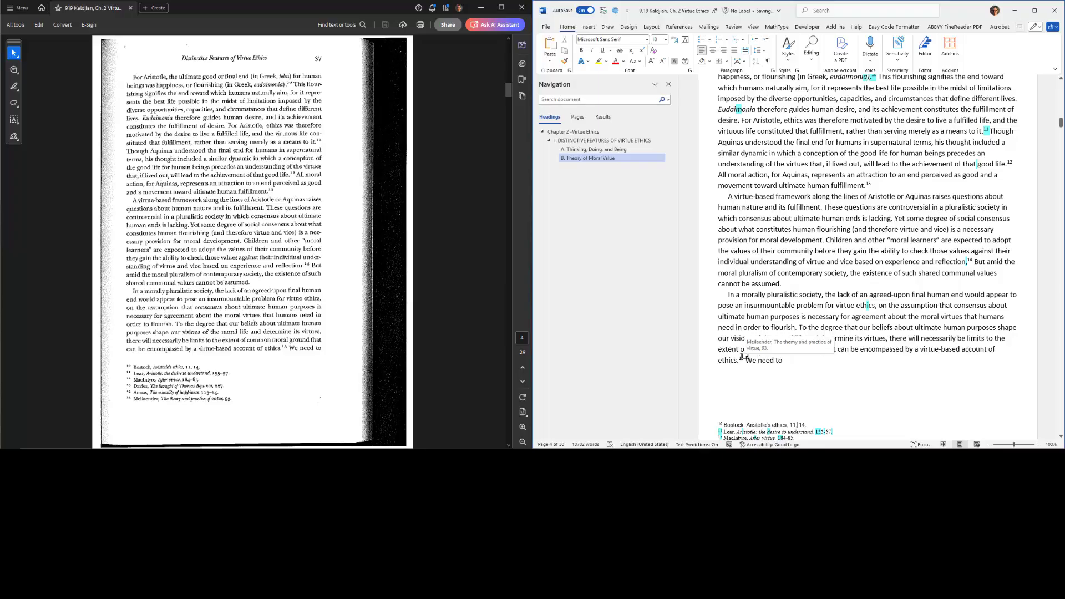
scroll(851, 290, "down", 3)
scroll(852, 290, "down", 7)
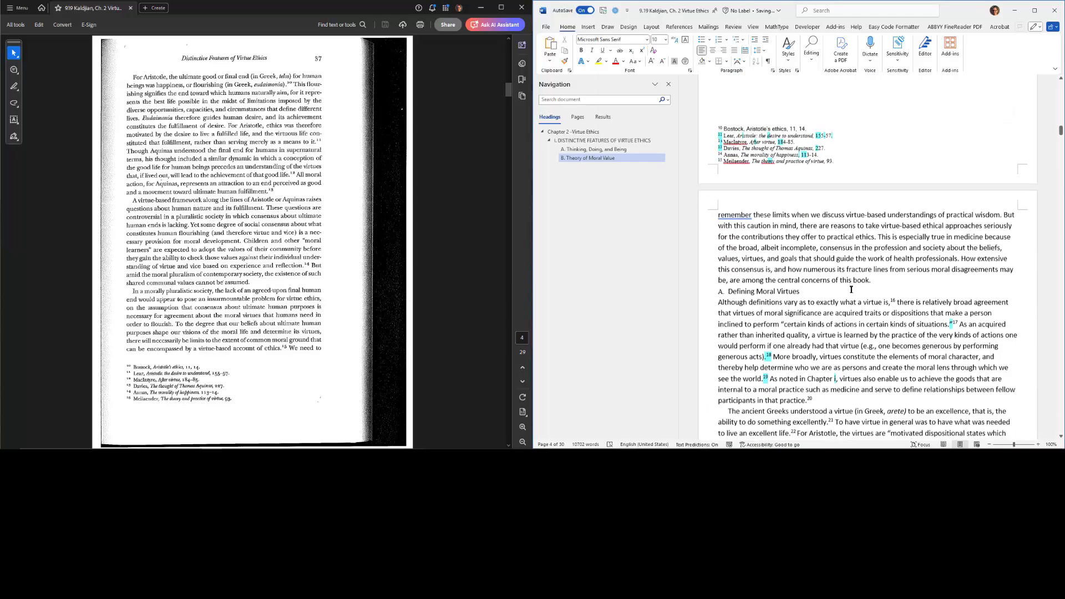
- Format the "Defining Moral Virtues" line as Heading 3 and prefix it with "C."
left_click(818, 231)
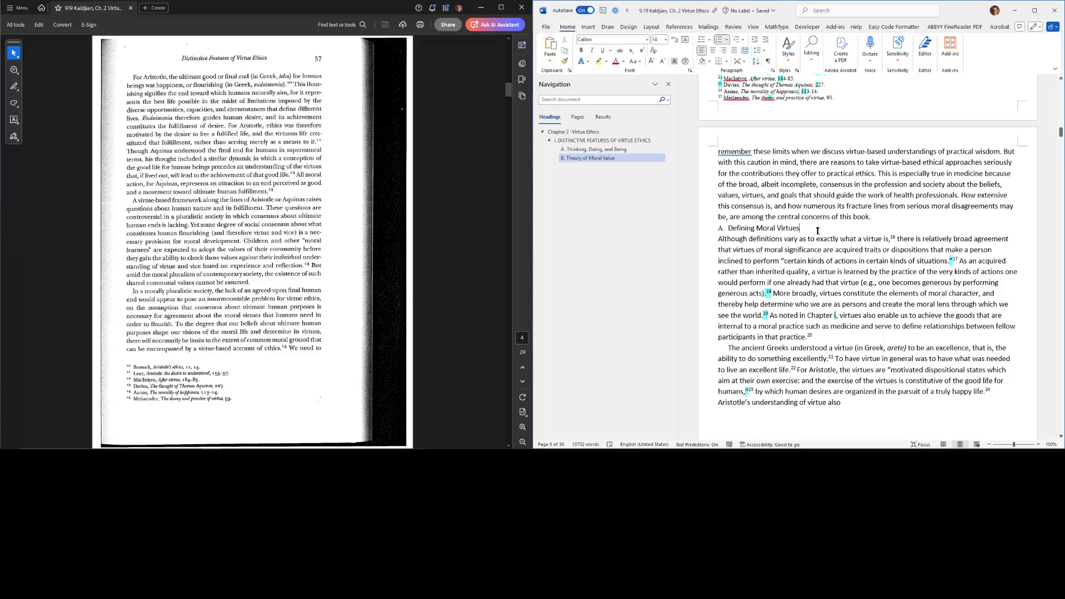
key("ctrl+alt+3")
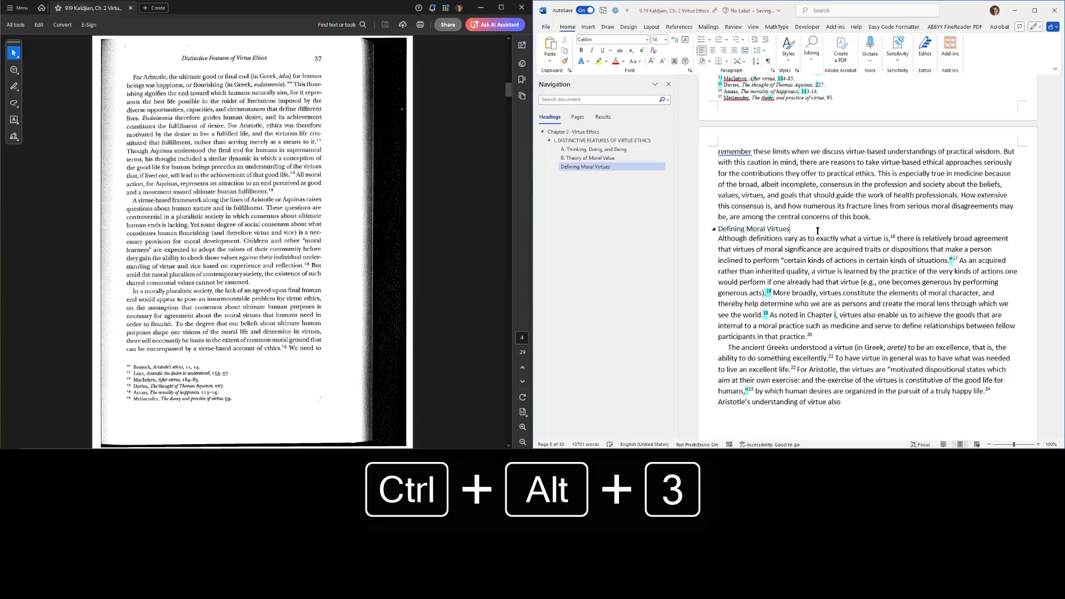
key("Home")
type("C.")
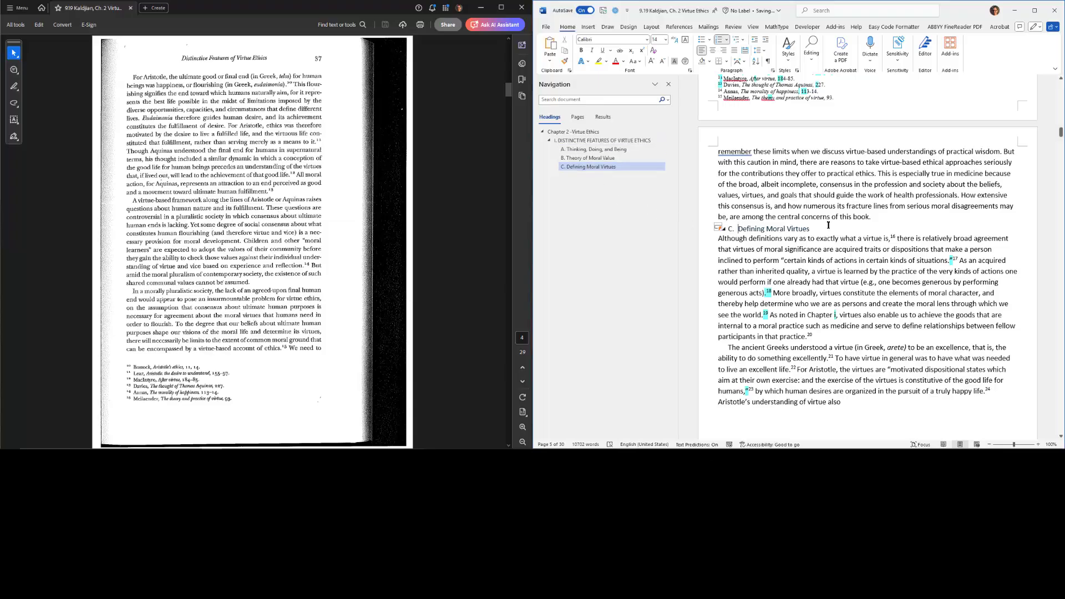
- Bring the scanned PDF to page 5 so it matches the Word page with the "Defining Moral Virtues" heading
scroll(829, 226, "down", 3)
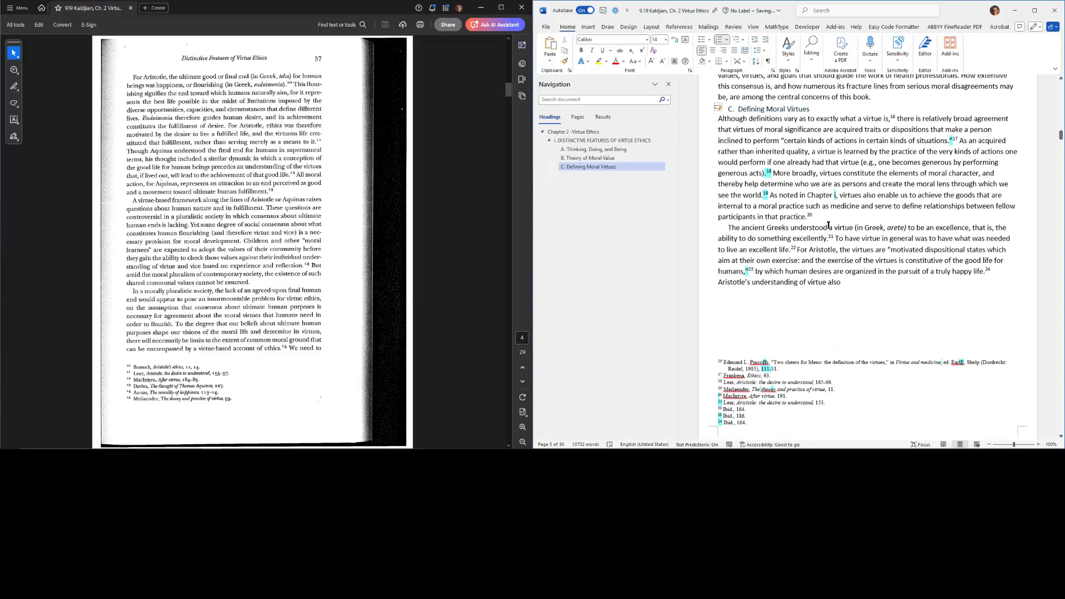
scroll(828, 217, "up", 2)
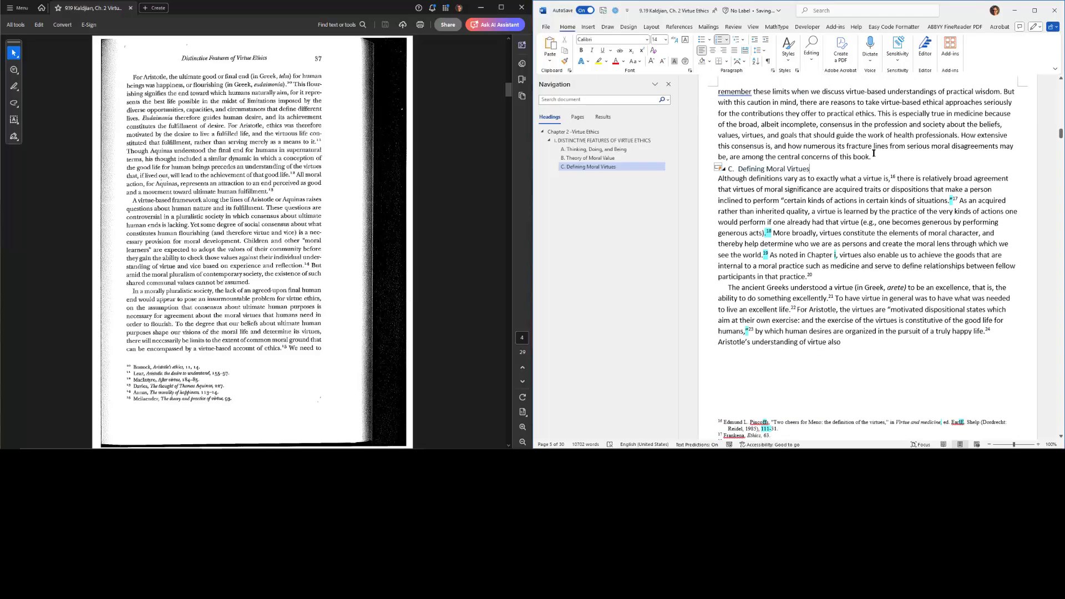
scroll(855, 222, "up", 3)
scroll(851, 227, "down", 3)
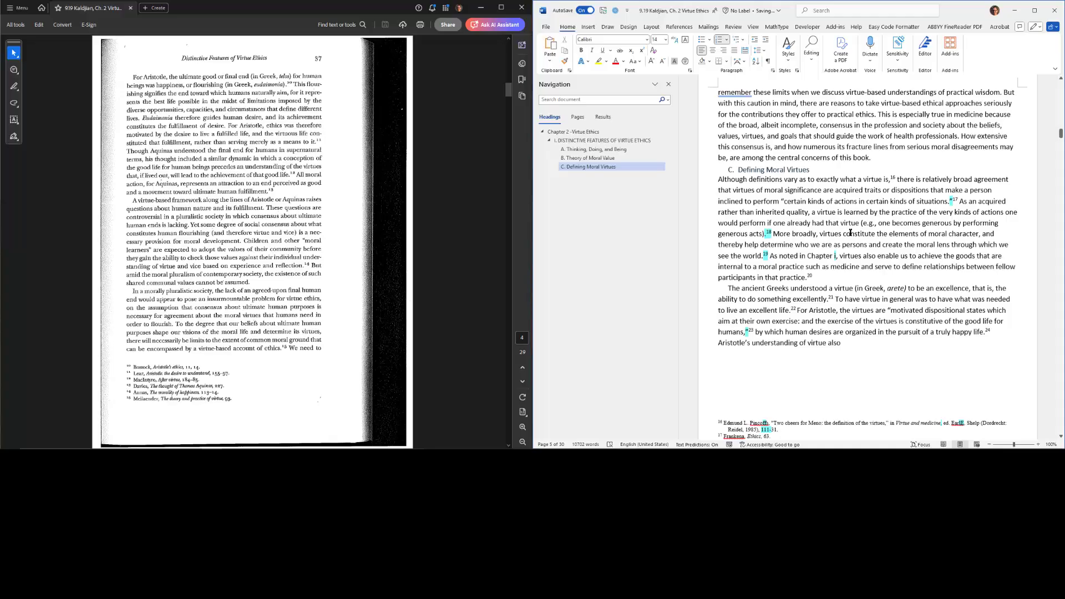
left_click(850, 168)
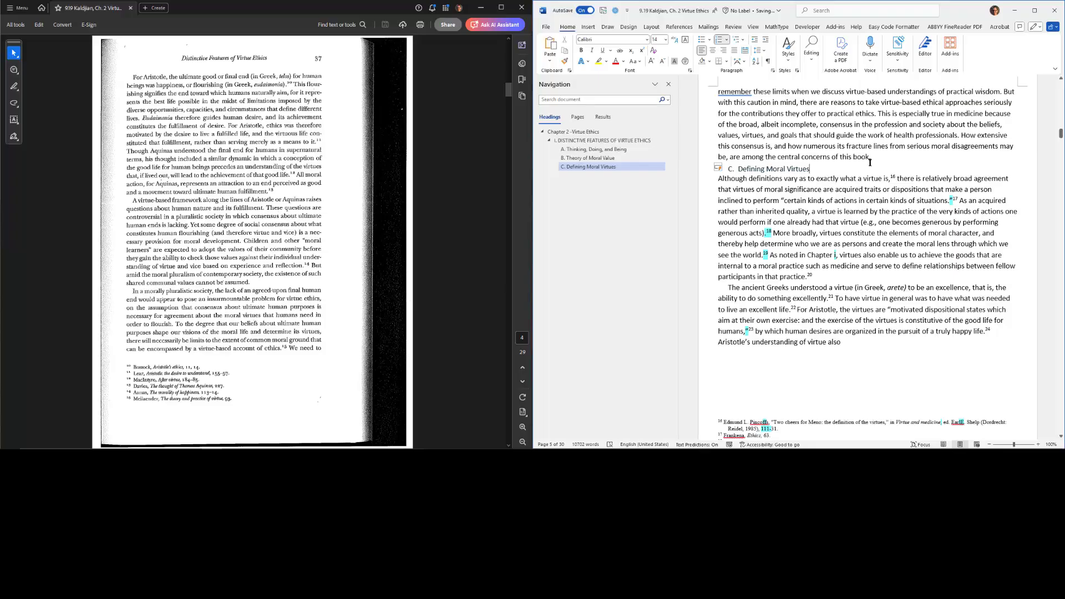
key("shift+alt+s")
key("ctrl+shift+n")
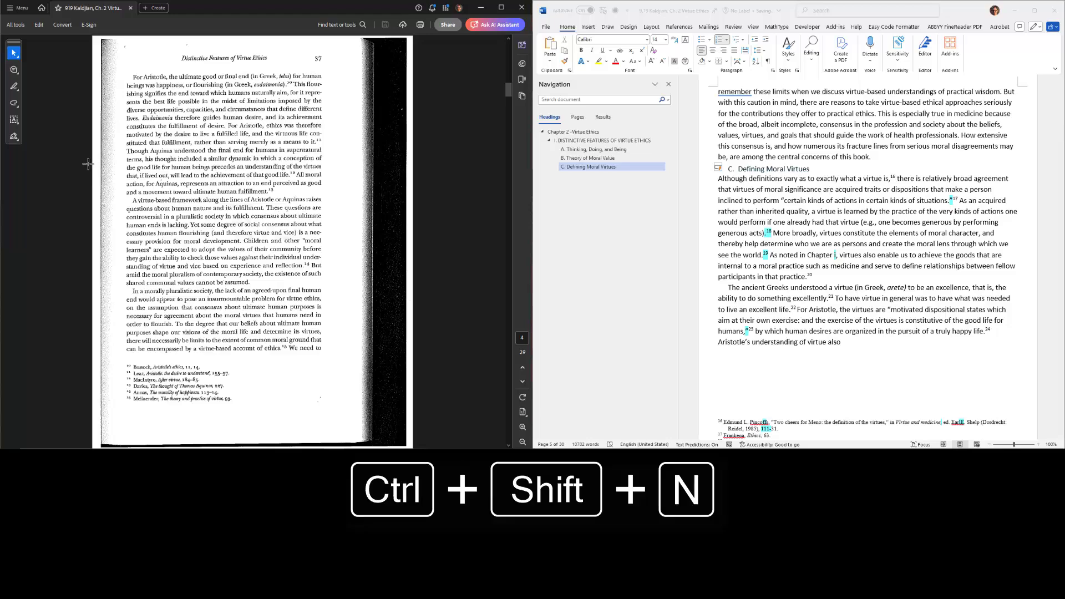
key("ctrl+v")
key("Return")
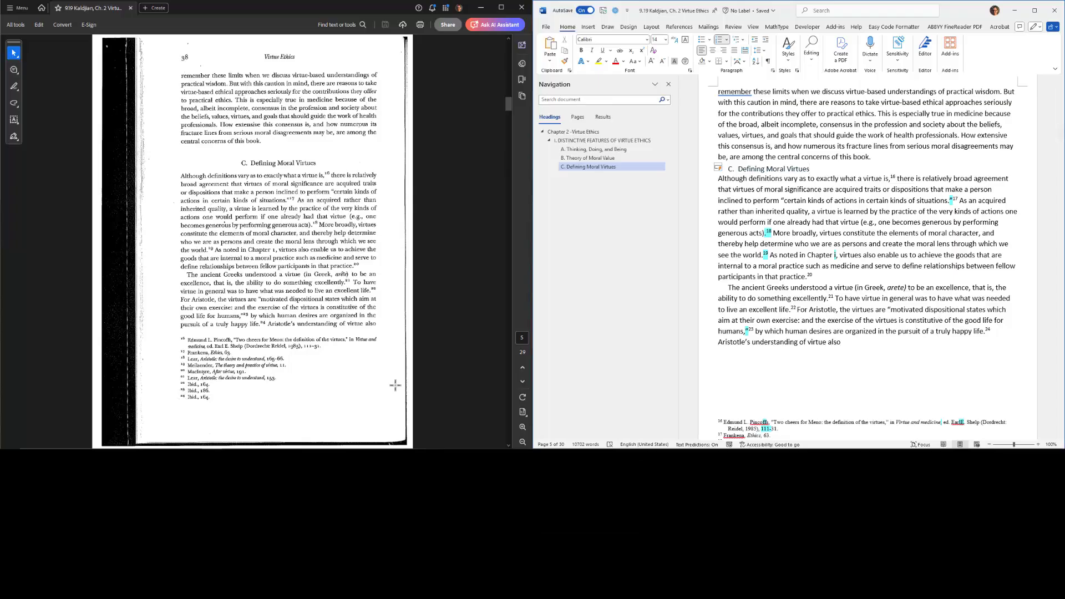
- Correct the misread chapter number in "As noted in Chapter i" to "1"
scroll(769, 315, "down", 4)
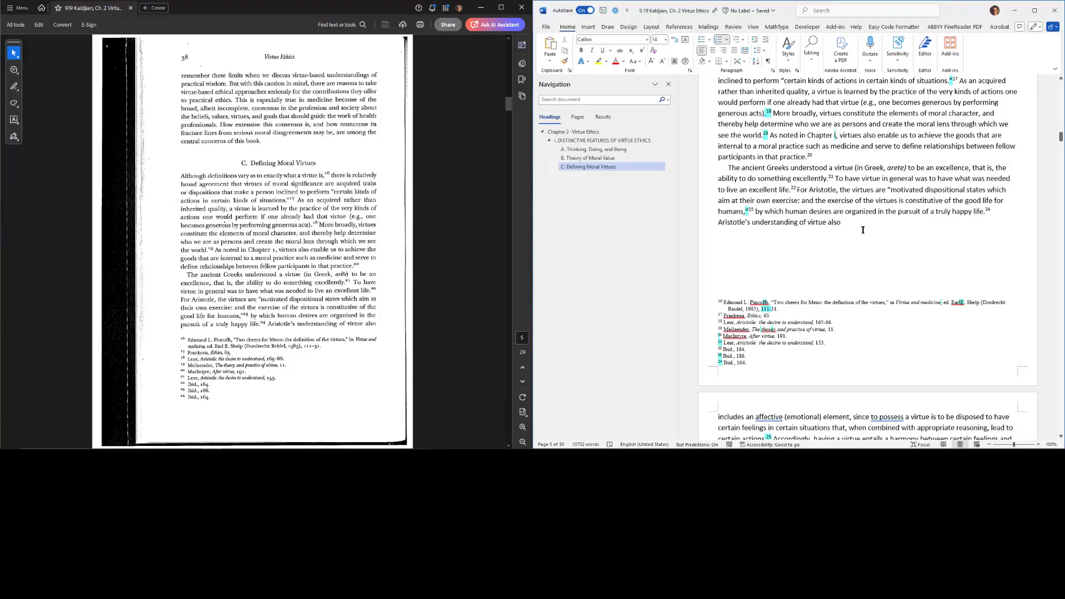
scroll(863, 230, "up", 4)
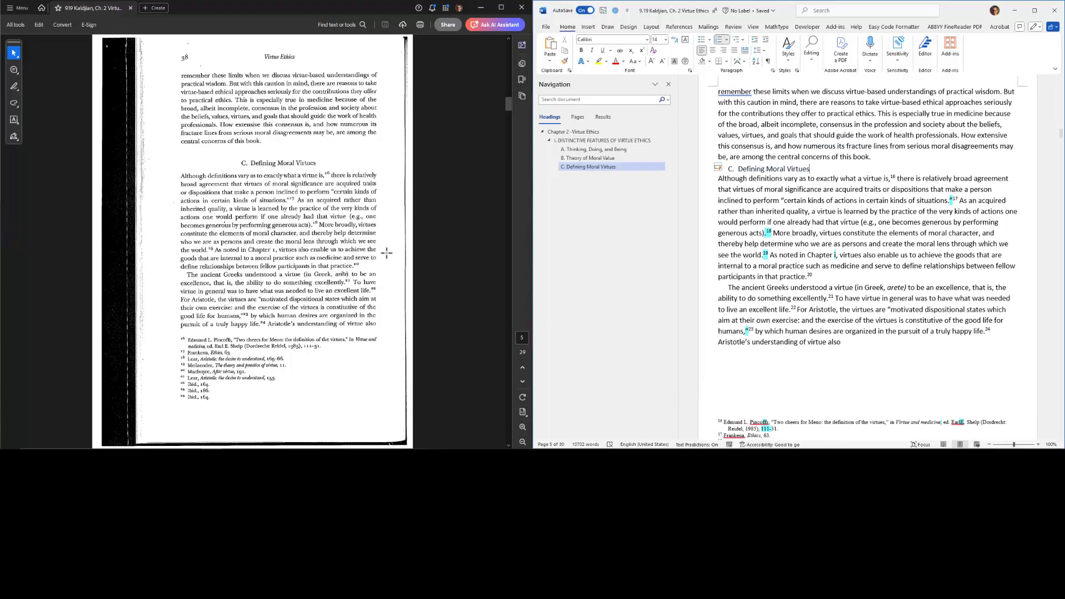
left_click(814, 266)
double_click(836, 255)
type("1")
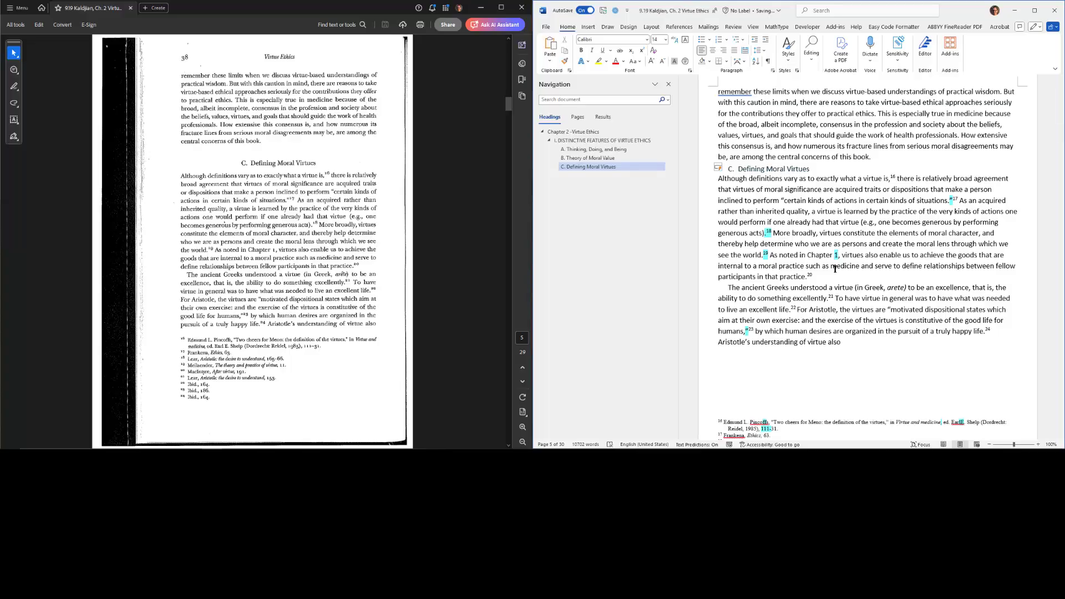
- Advance the Word document and the scanned PDF together to page 6
scroll(868, 261, "up", 2)
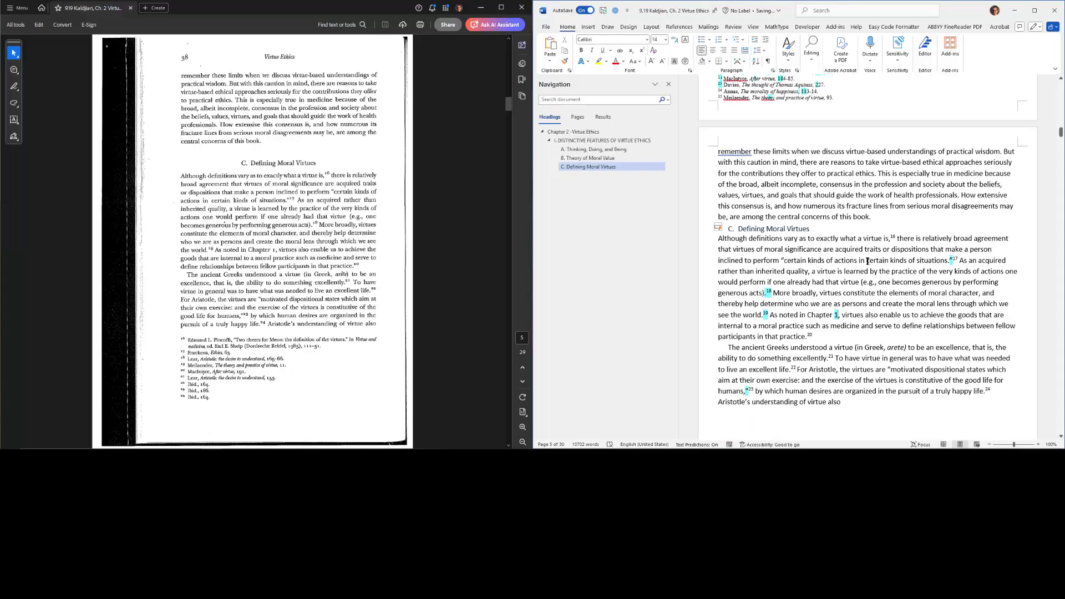
scroll(868, 261, "down", 4)
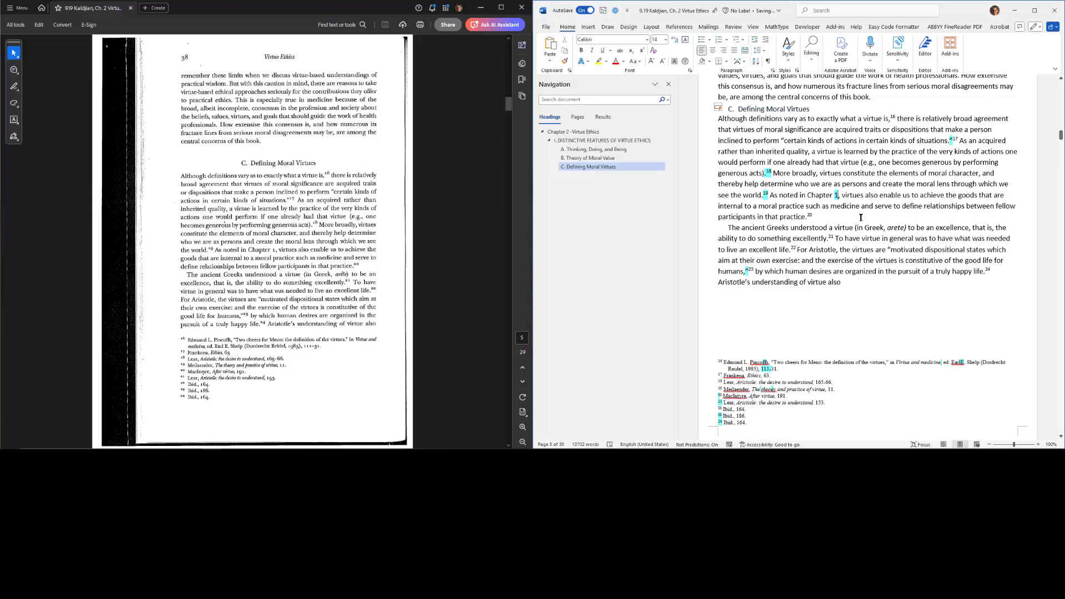
key("ctrl+Page_Down")
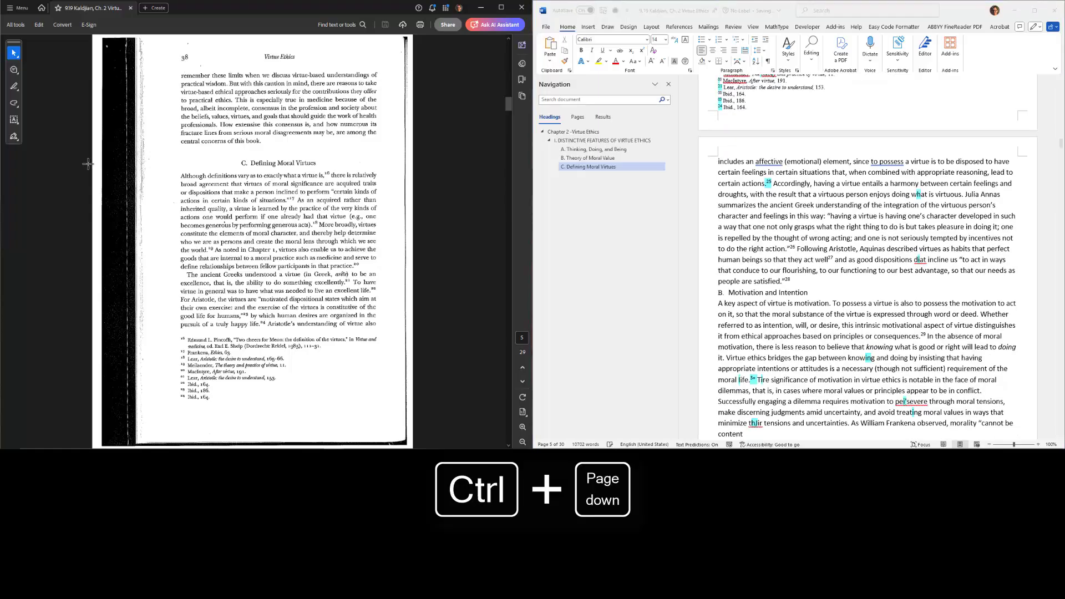
scroll(88, 163, "down", 1)
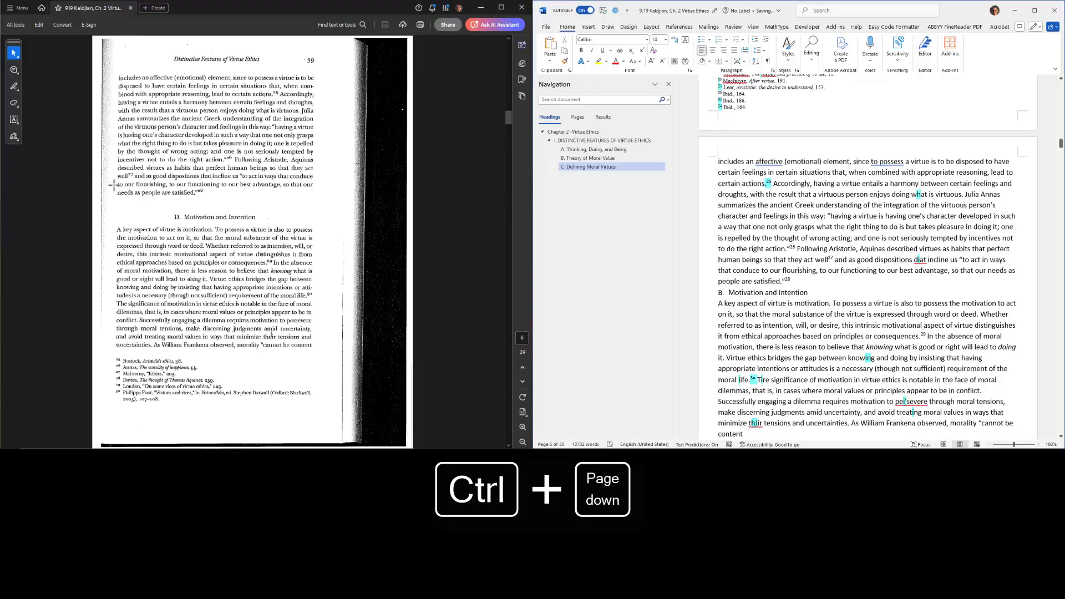
scroll(115, 185, "down", 1)
scroll(194, 201, "up", 1)
- Replace the misspelled "diat" before "incline us" with "that"
right_click(920, 260)
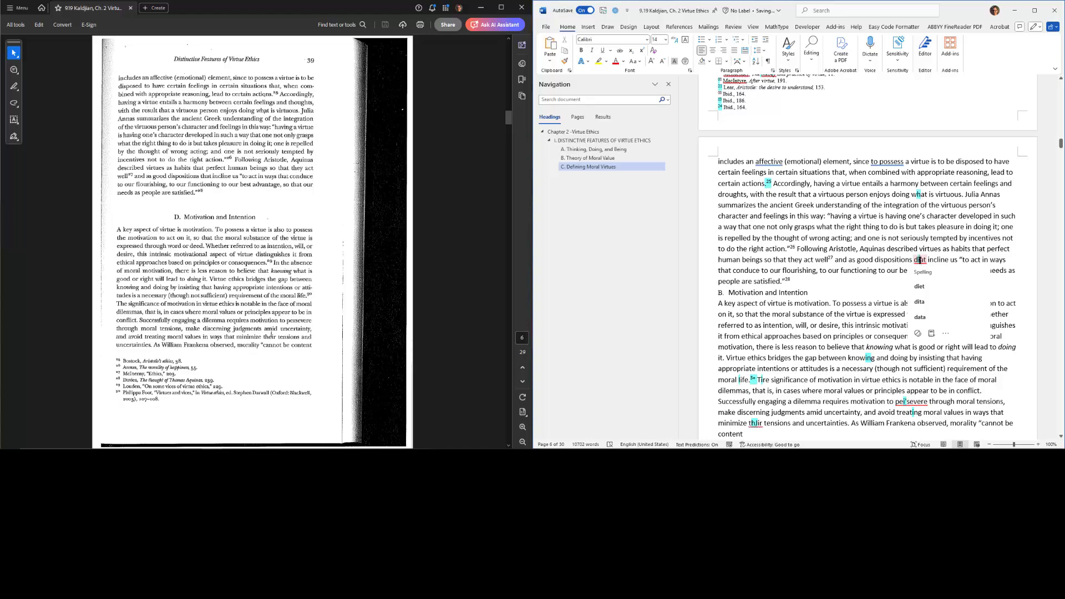
double_click(920, 260)
type("that")
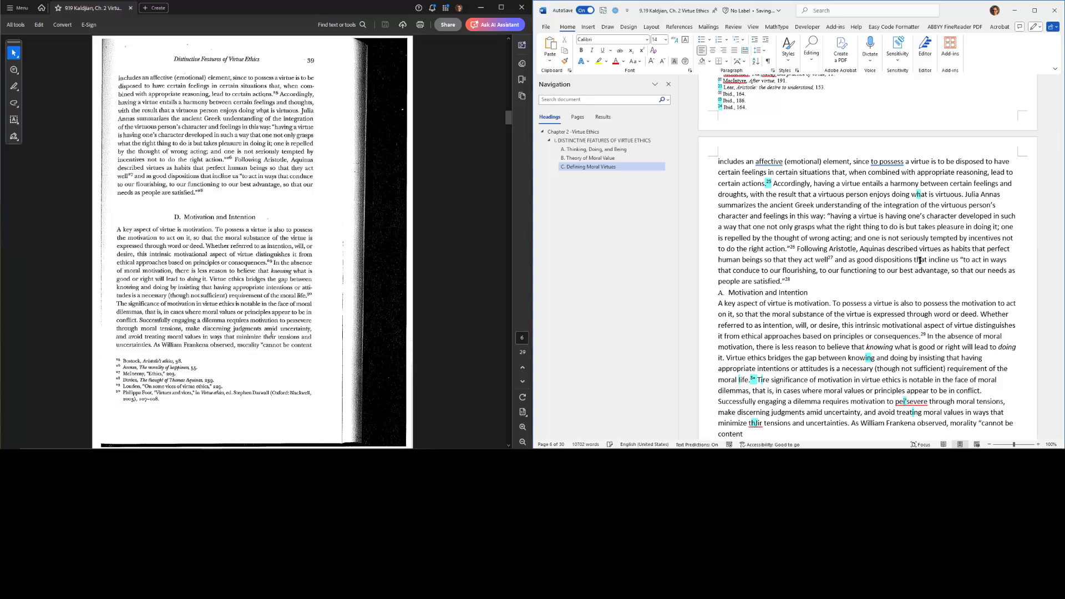
- Format the "Motivation and Intention" line as Heading 3 and prefix it with "D."
left_click(820, 292)
key("ctrl+alt+3")
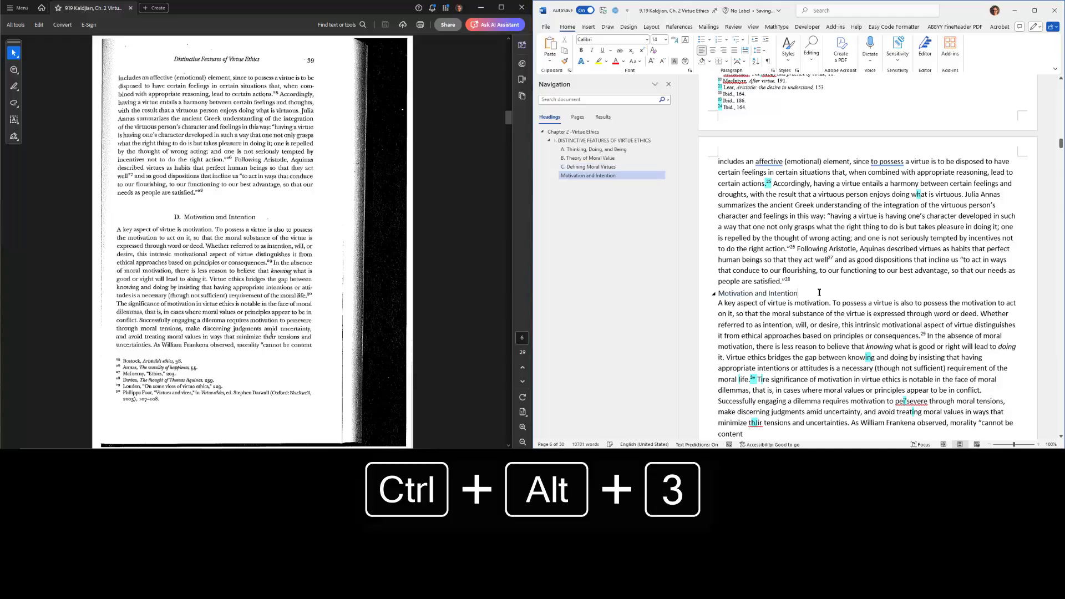
type("D.")
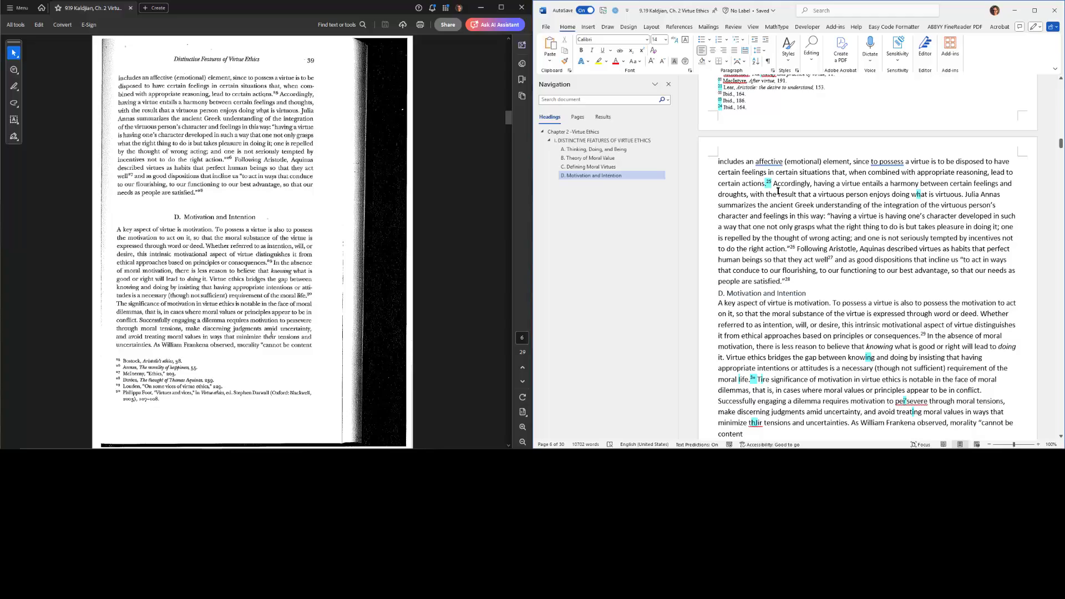
- Check page 6's footnotes against the scan and replace the misread superscript after "moral life." with a newly inserted footnote
scroll(741, 282, "down", 7)
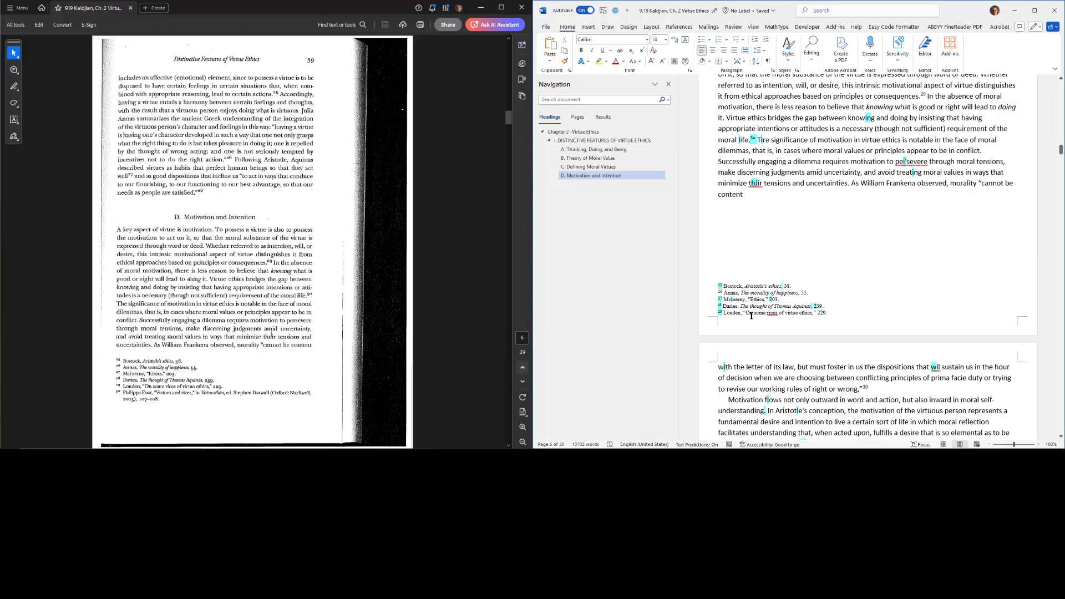
scroll(803, 235, "up", 5)
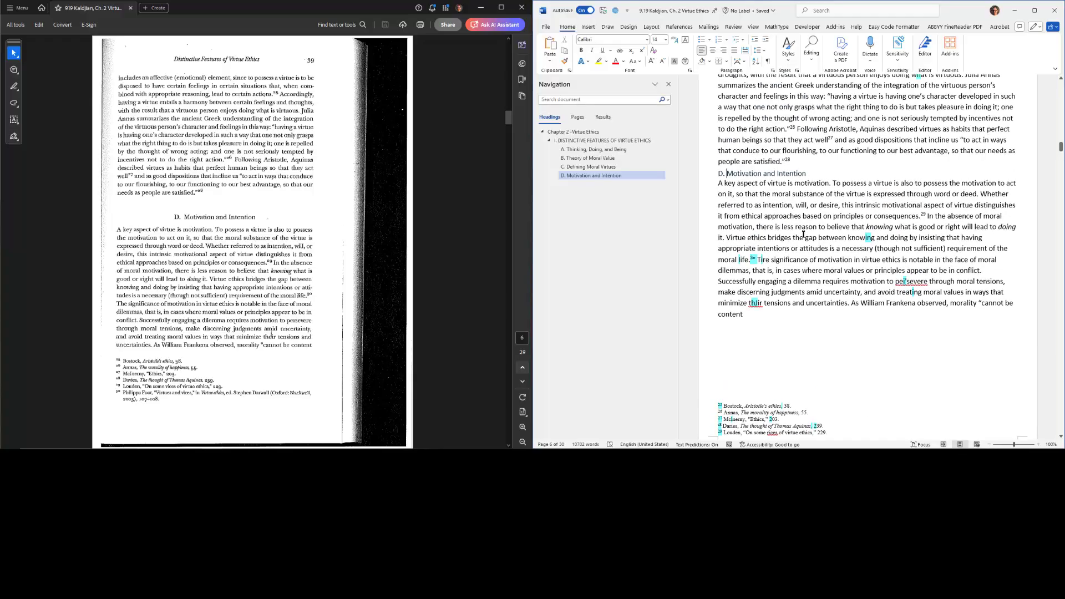
scroll(803, 234, "up", 2)
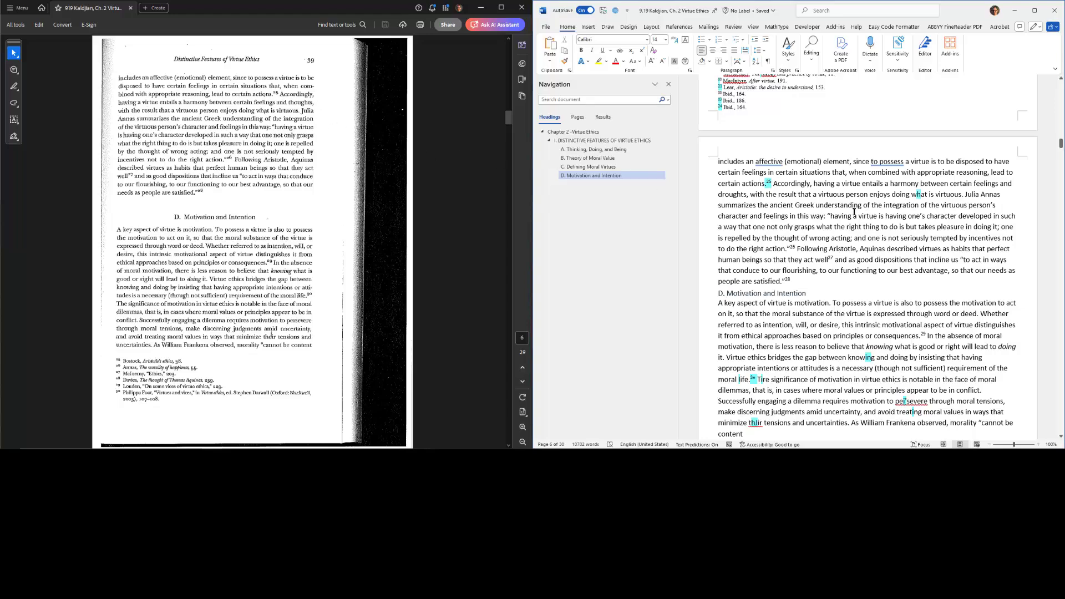
mouse_move(797, 246)
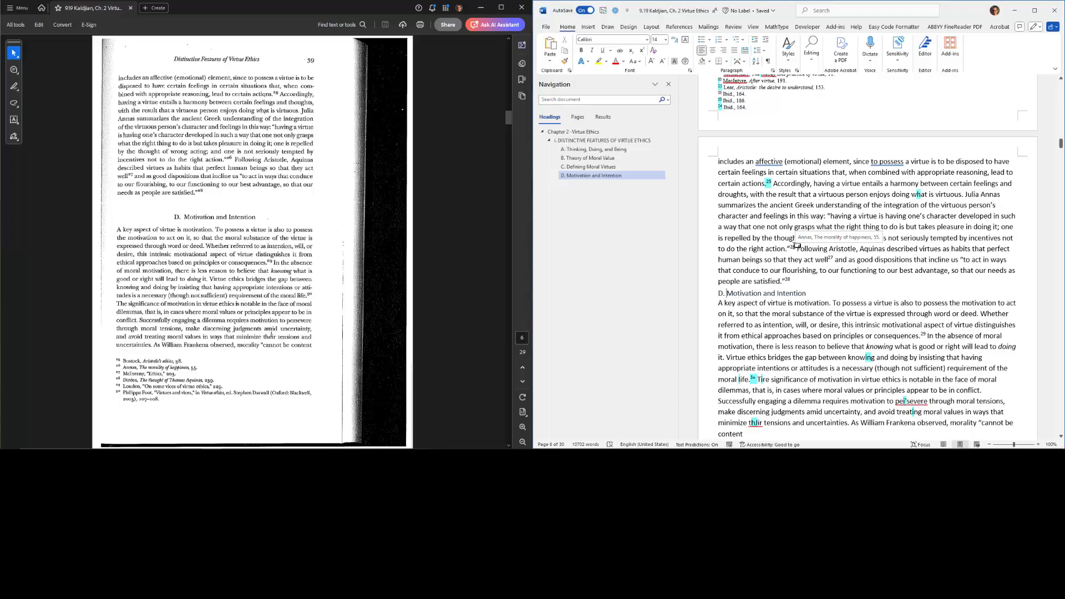
scroll(869, 283, "down", 1)
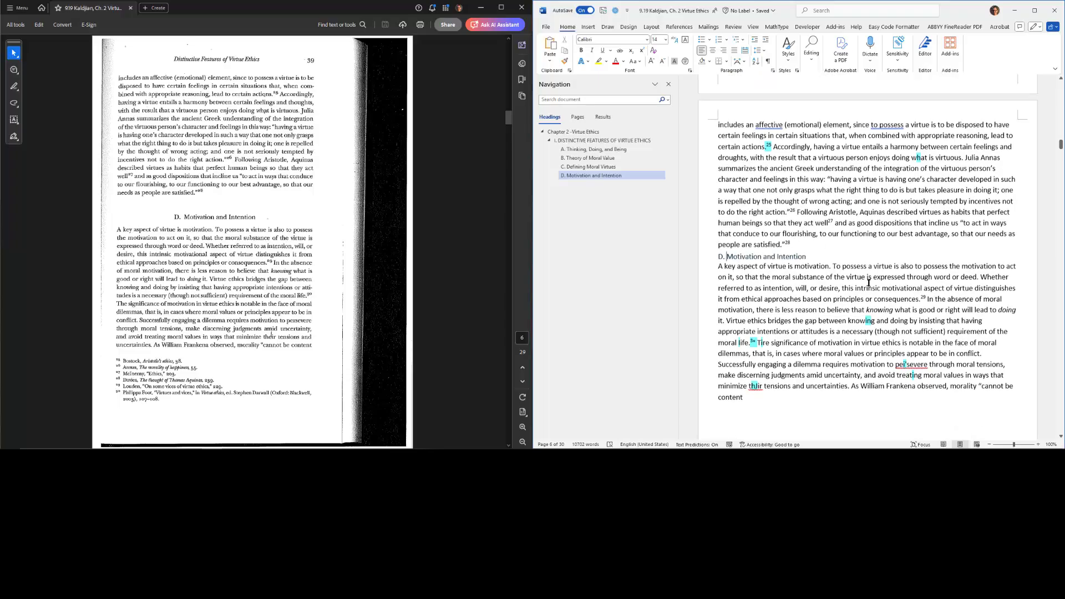
scroll(869, 283, "down", 2)
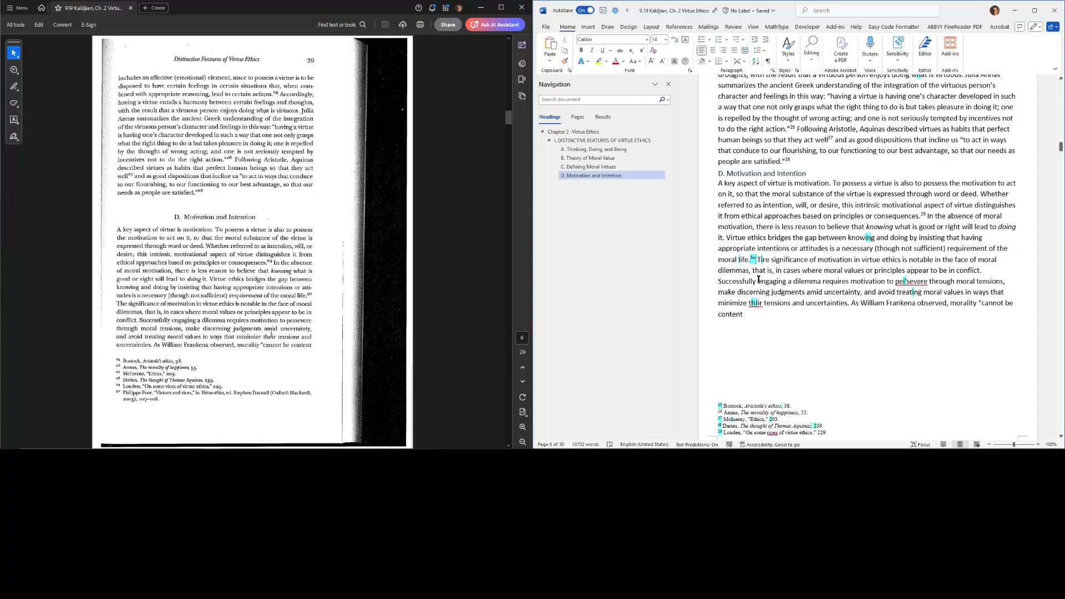
key("BackSpace")
key("BackSpace")
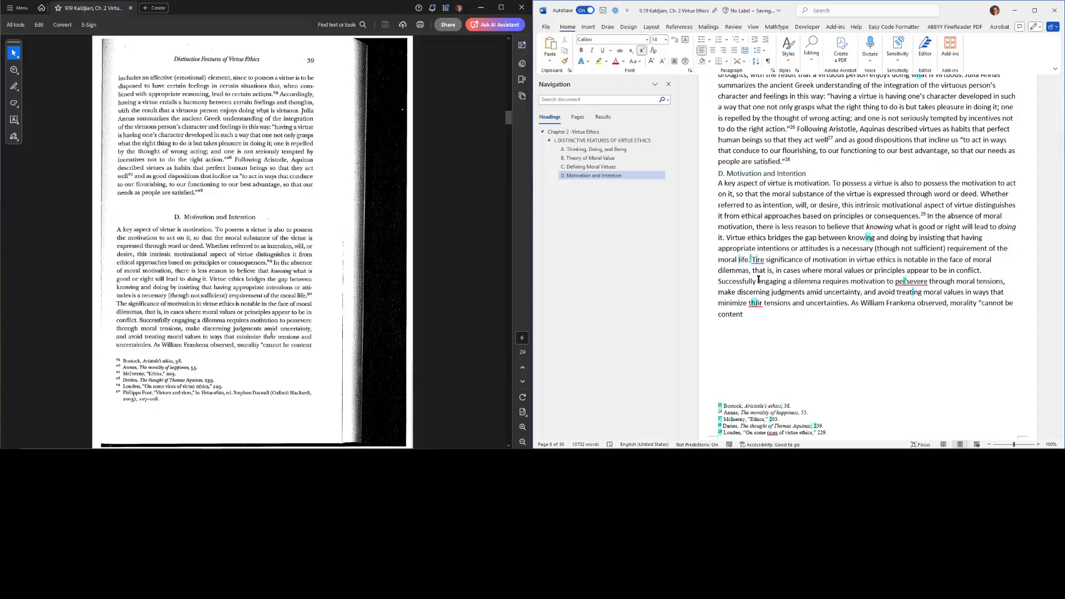
key("ctrl+alt+f")
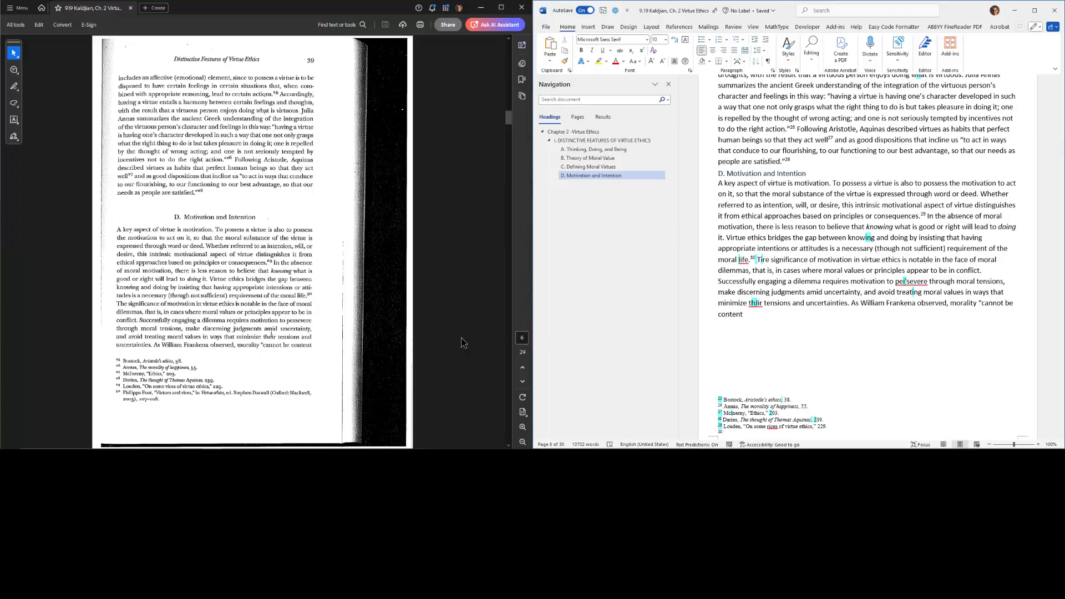
- Find the stray notes at the end of the Word document and copy the Philippa Foot note's text, from the author through "107-108."
scroll(293, 341, "down", 2)
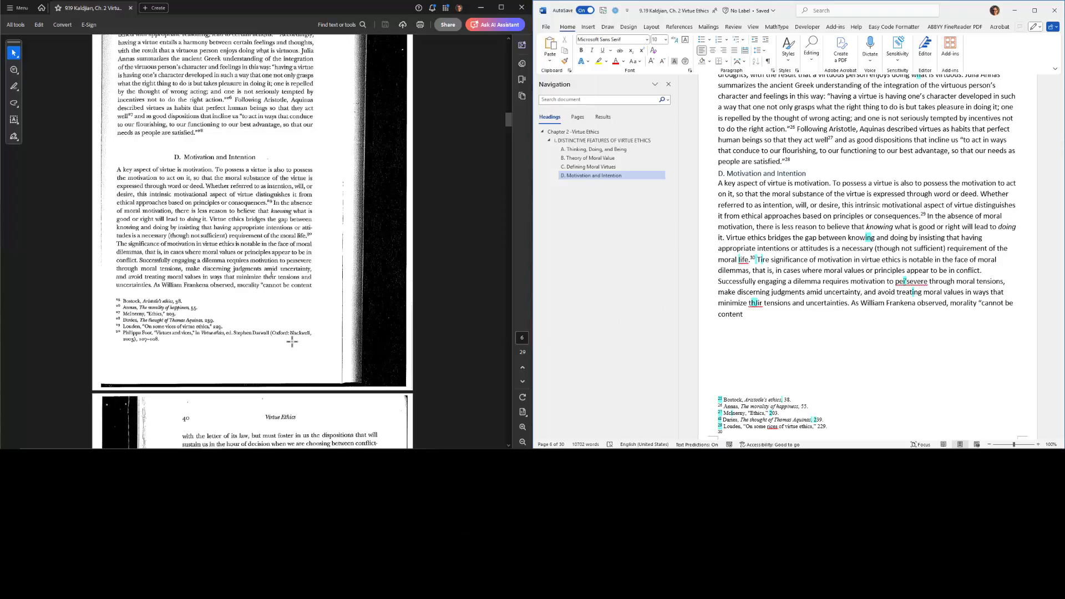
left_click(799, 312)
key("ctrl+End")
left_click(87, 164)
key("ctrl+End")
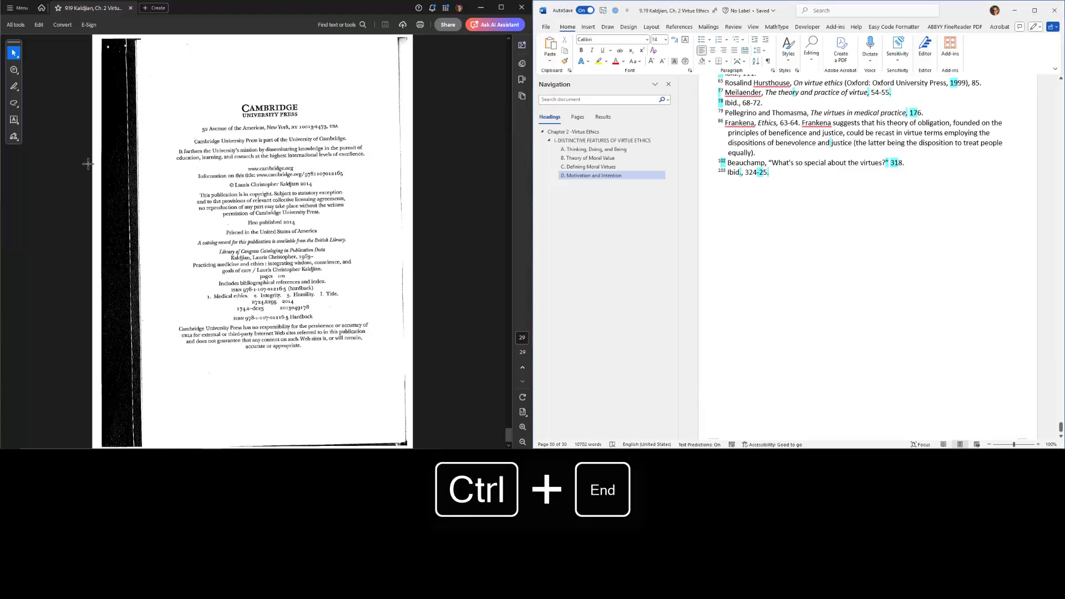
scroll(96, 144, "up", 3)
scroll(280, 271, "down", 3)
scroll(765, 254, "up", 10)
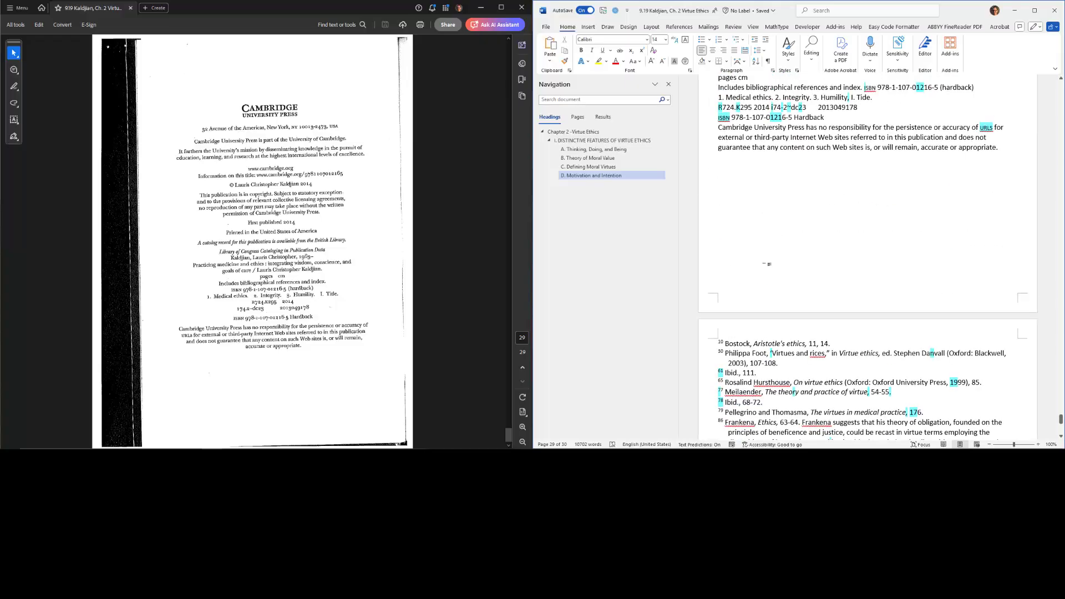
scroll(768, 264, "down", 4)
left_click_drag(780, 243, 726, 235)
key("ctrl+c")
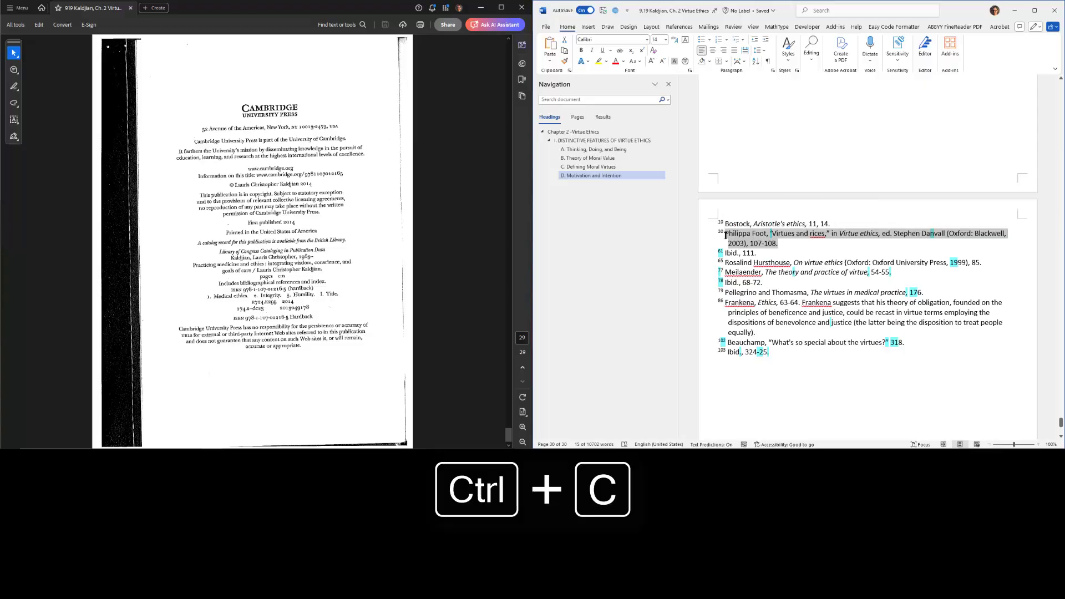
- Paste the copied Philippa Foot note into the empty new footnote at the end of page 6's notes
left_click(786, 246)
scroll(786, 246, "up", 20)
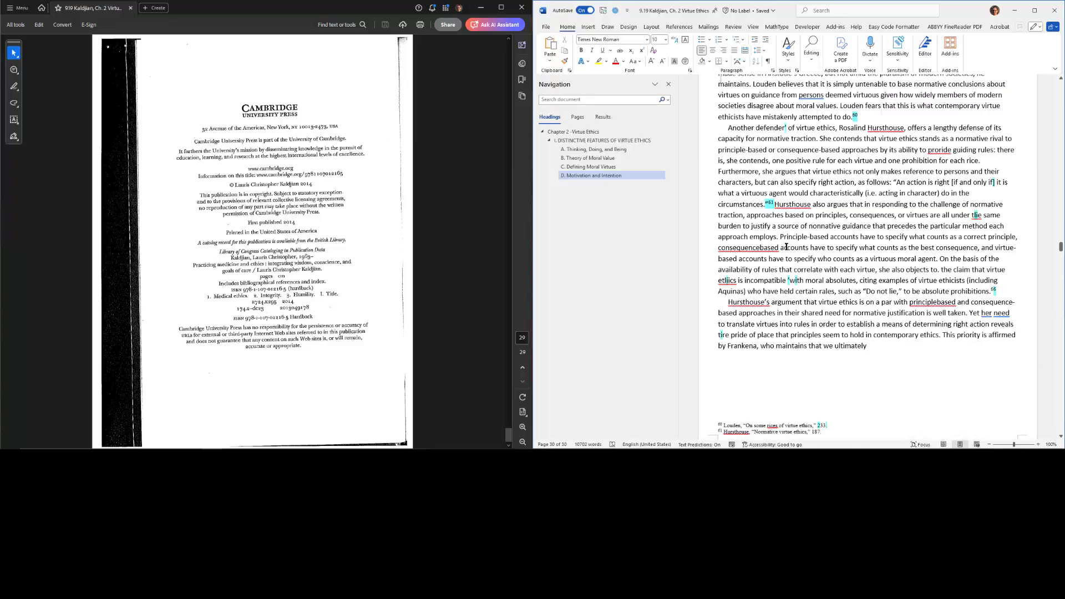
scroll(786, 247, "up", 20)
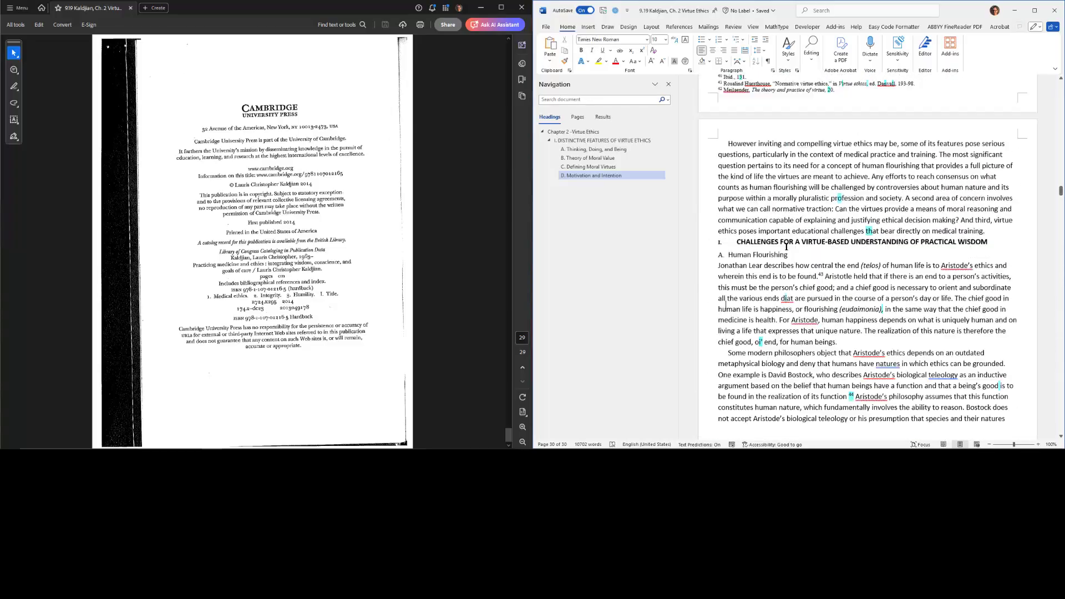
scroll(787, 246, "up", 10)
scroll(786, 246, "up", 20)
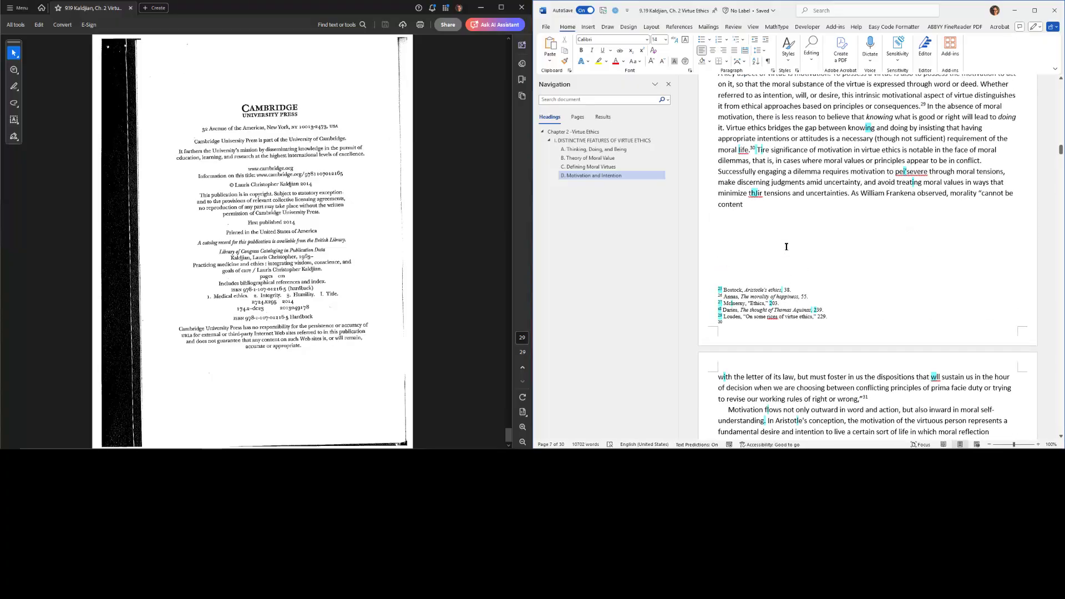
left_click(756, 323)
key("ctrl+v")
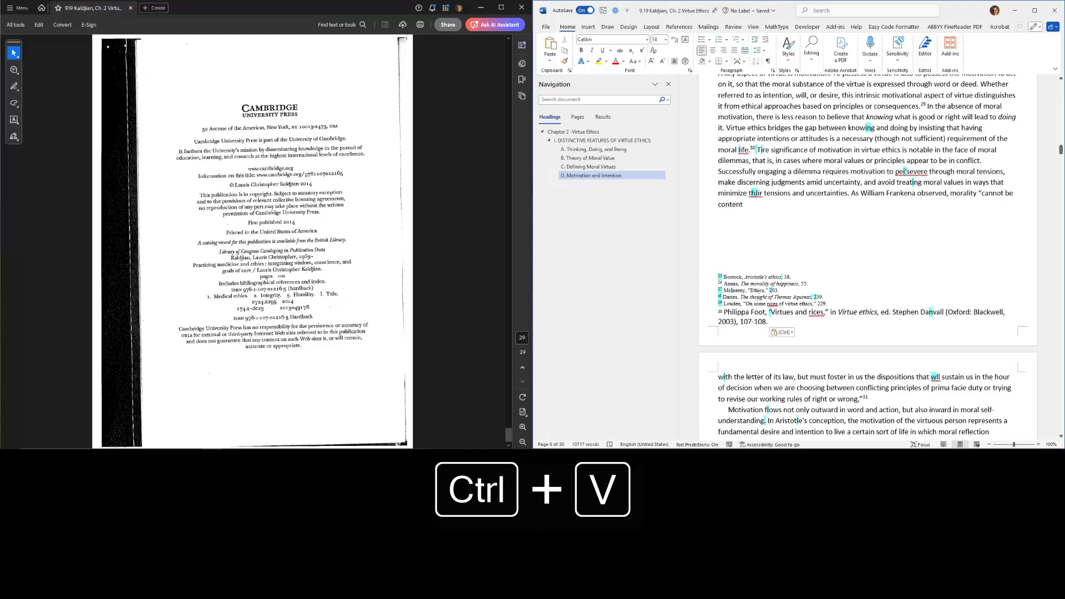
- Sync the scanned PDF to page 6 to match the Word document and clear the accidental selection on the scan
scroll(792, 227, "up", 4)
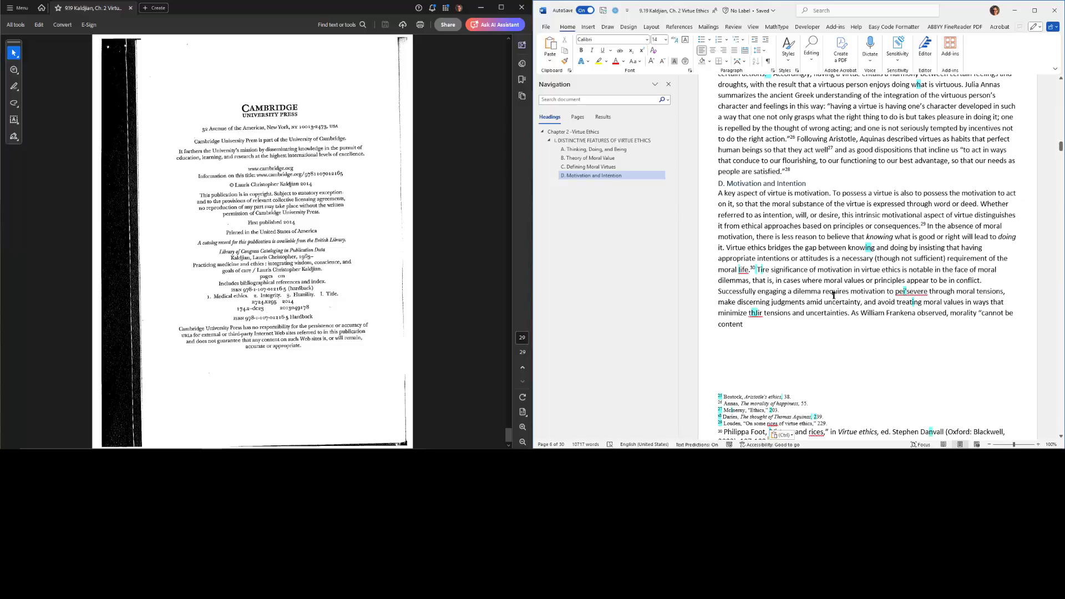
scroll(833, 295, "up", 8)
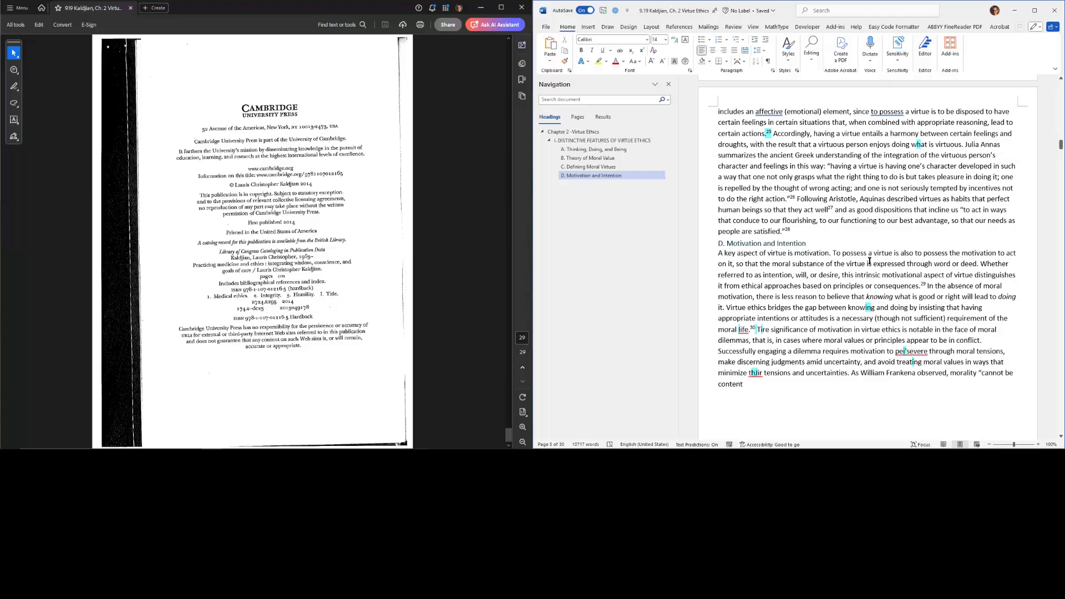
scroll(870, 250, "down", 8)
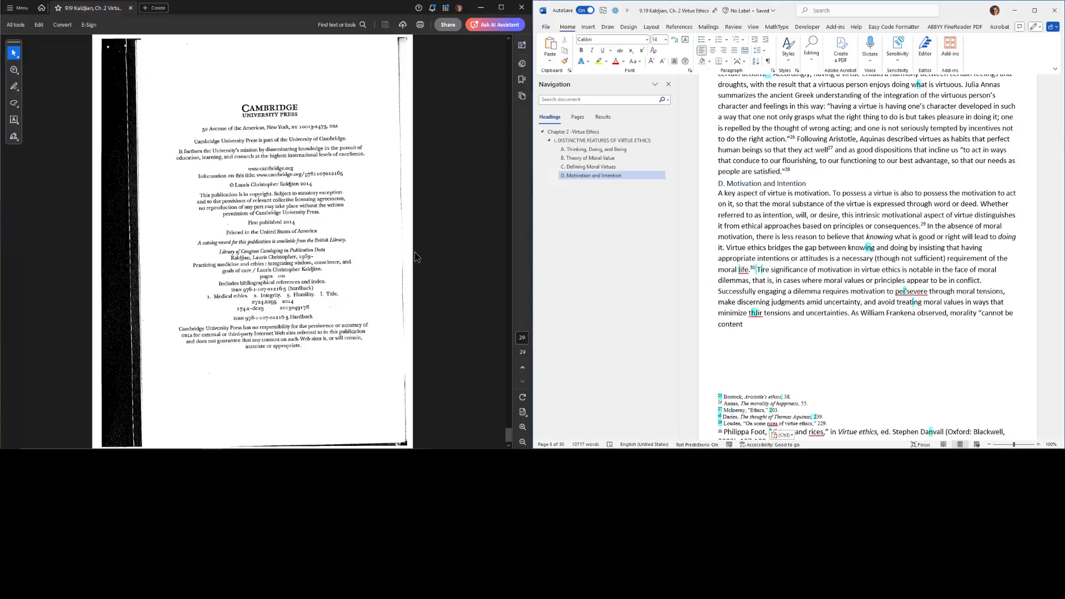
key("shift+alt+s")
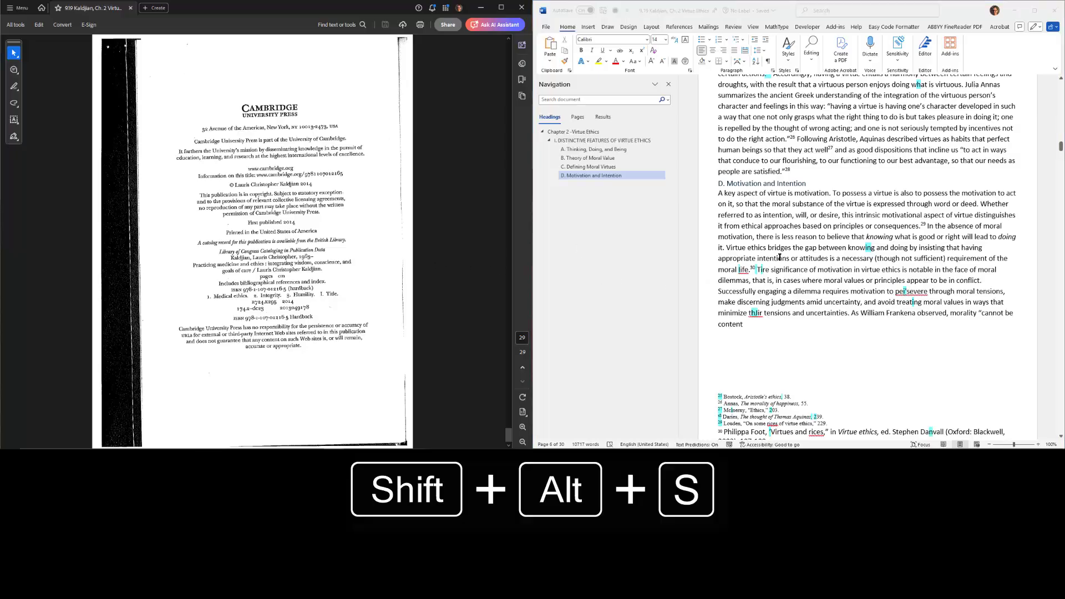
key("ctrl+shift+n")
key("ctrl+v")
key("Return")
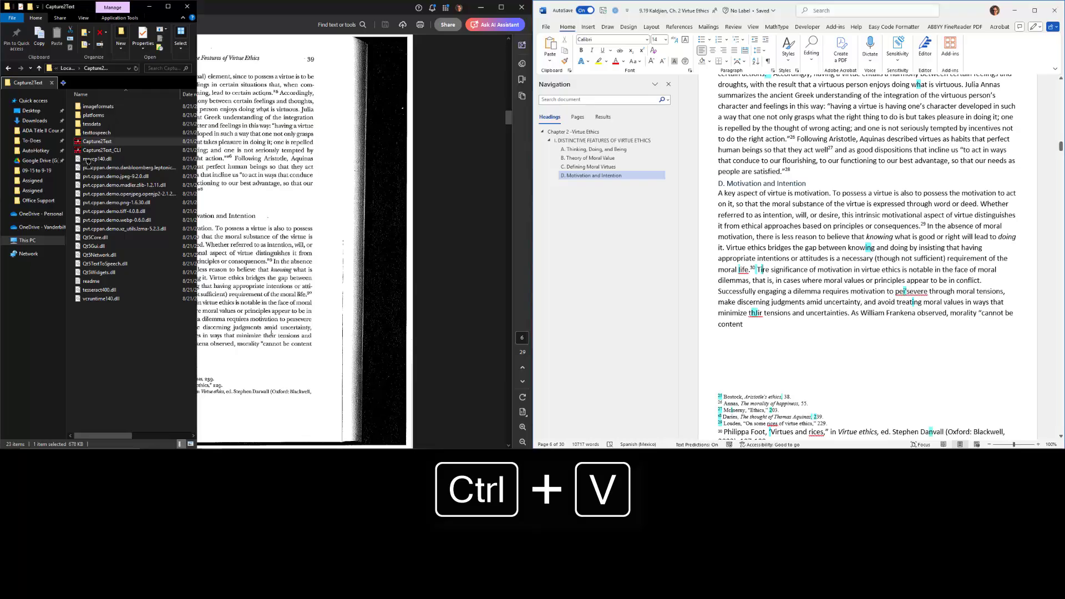
left_click(267, 209)
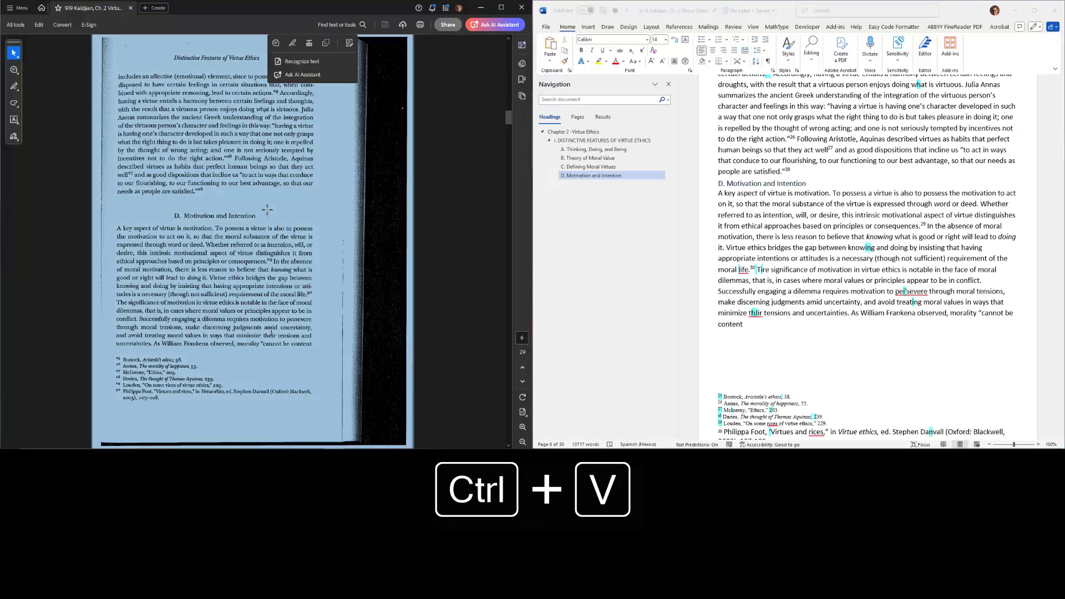
left_click(267, 209)
left_click(272, 210)
left_click(282, 209)
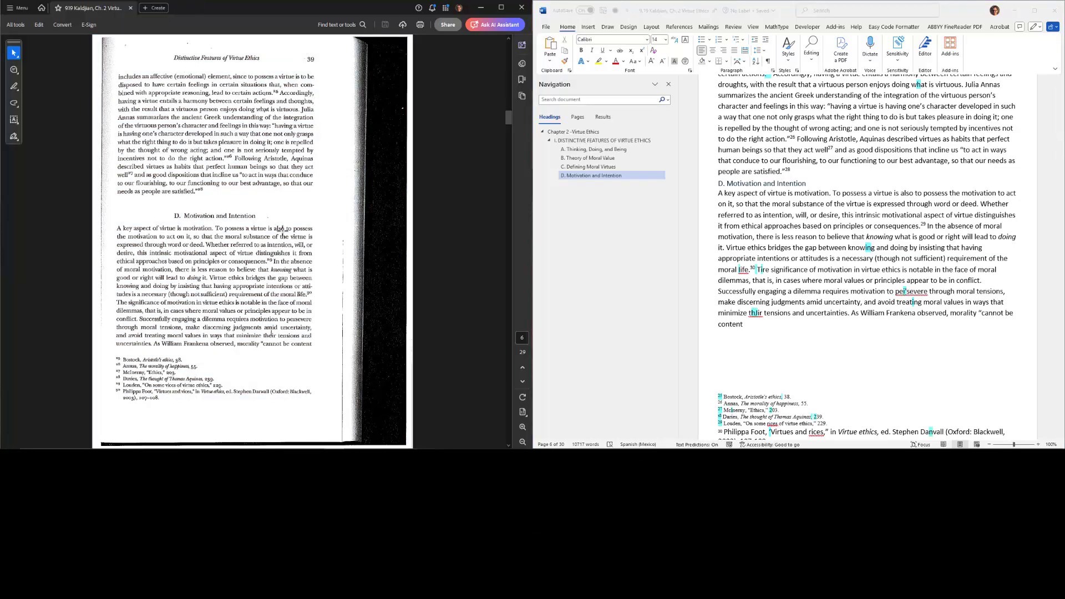
- Correct the misread "Tire" before "significance of motivation" to "The"
left_click(768, 275)
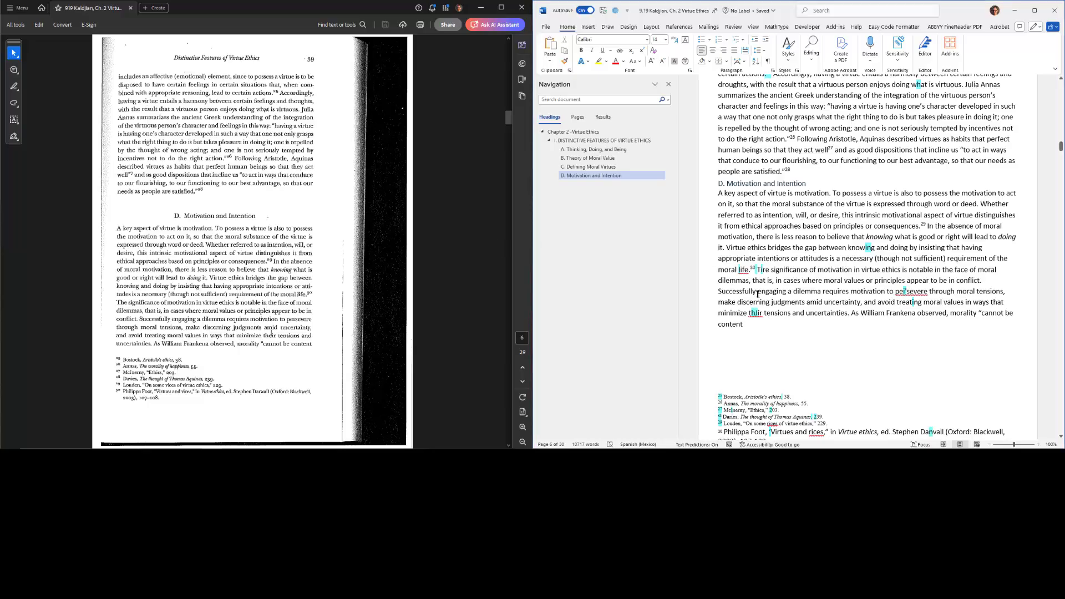
key("BackSpace")
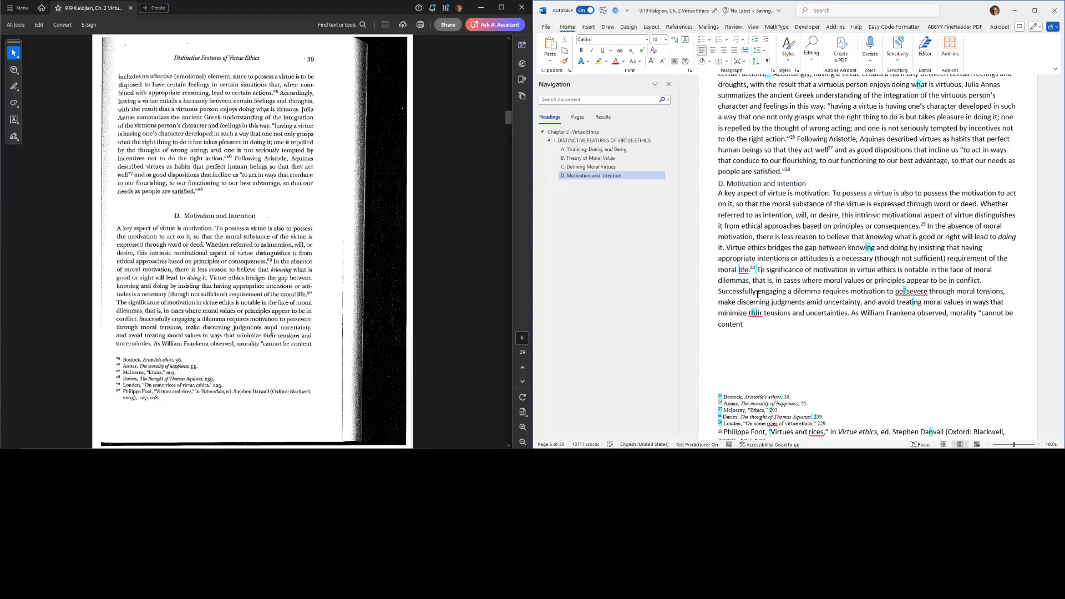
type("h")
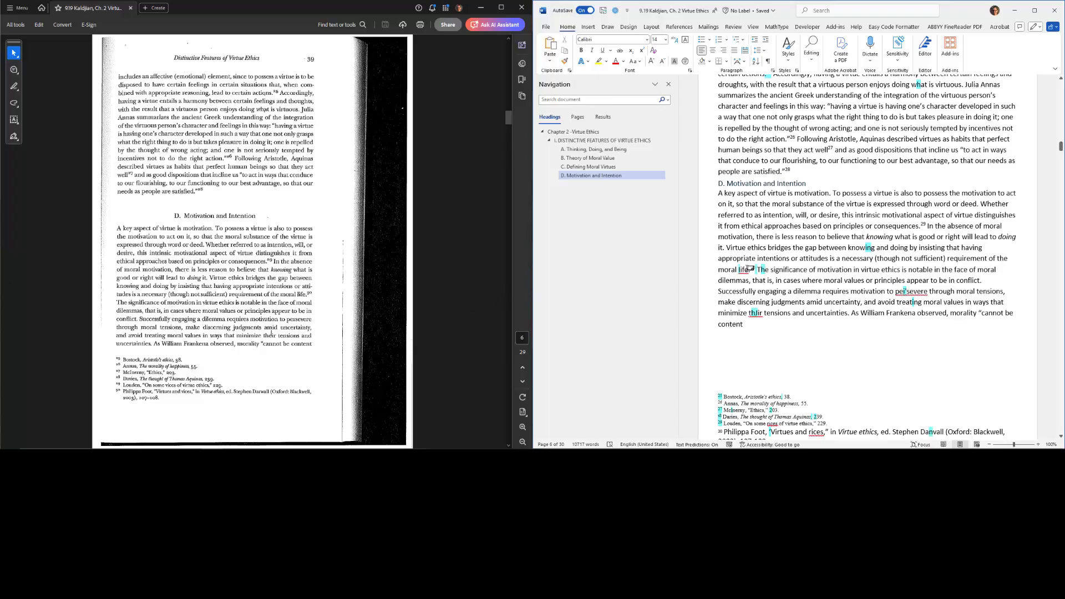
- Correct the misspelled words before "through moral tensions" and "tensions and uncertainties" to "persevere" and "their"
mouse_move(749, 271)
left_click(902, 292)
right_click(907, 292)
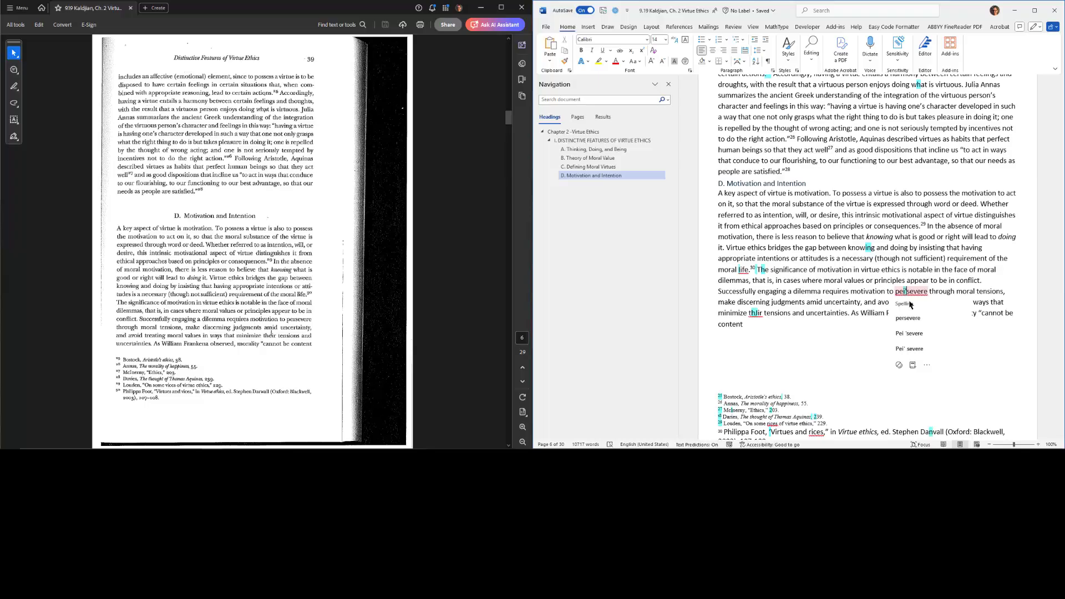
left_click(910, 318)
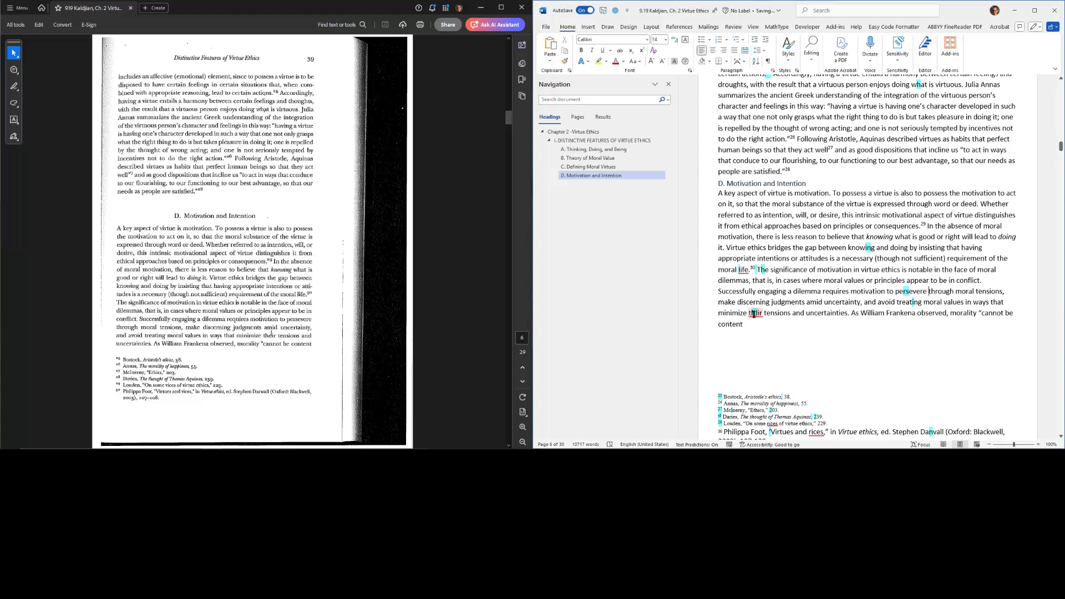
right_click(753, 314)
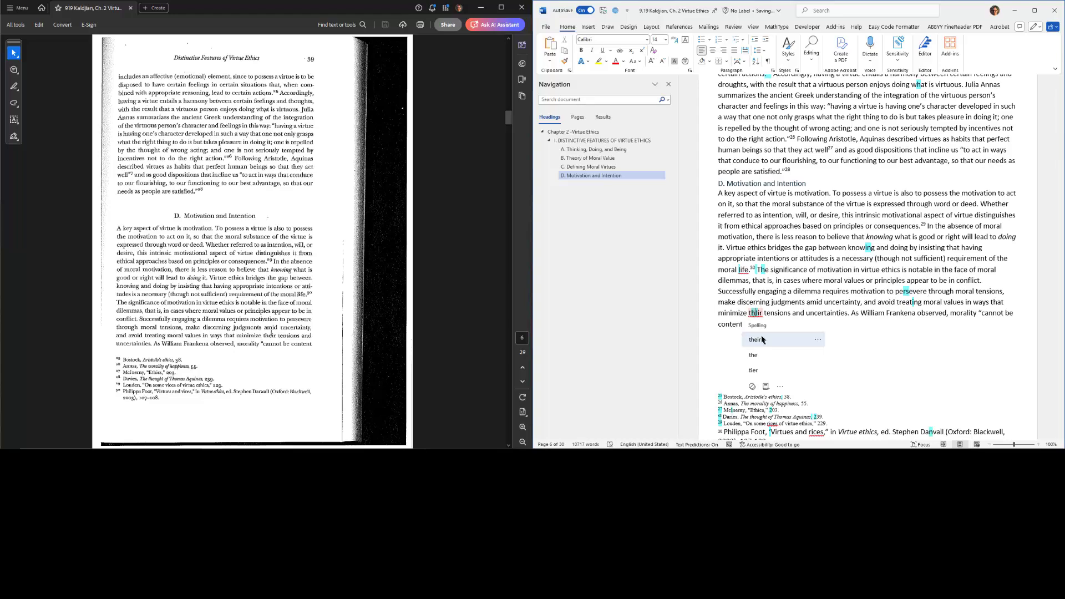
left_click(776, 339)
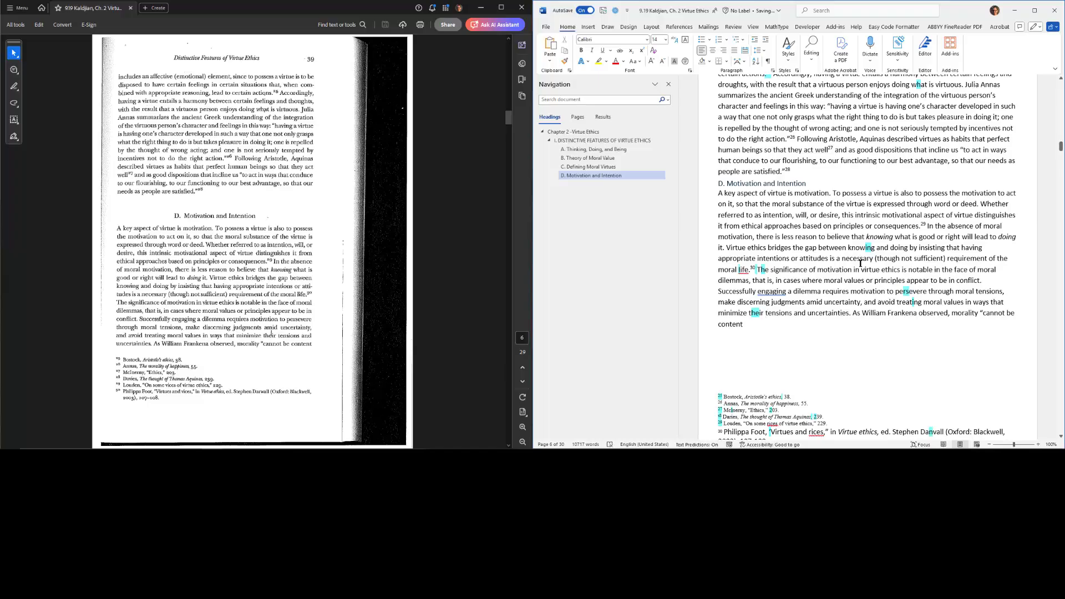
- Advance the Word document and the scan to page 7 and correct the misspelling before "sustain us" to "will"
key("ctrl+Page_Down")
scroll(87, 164, "down", 1)
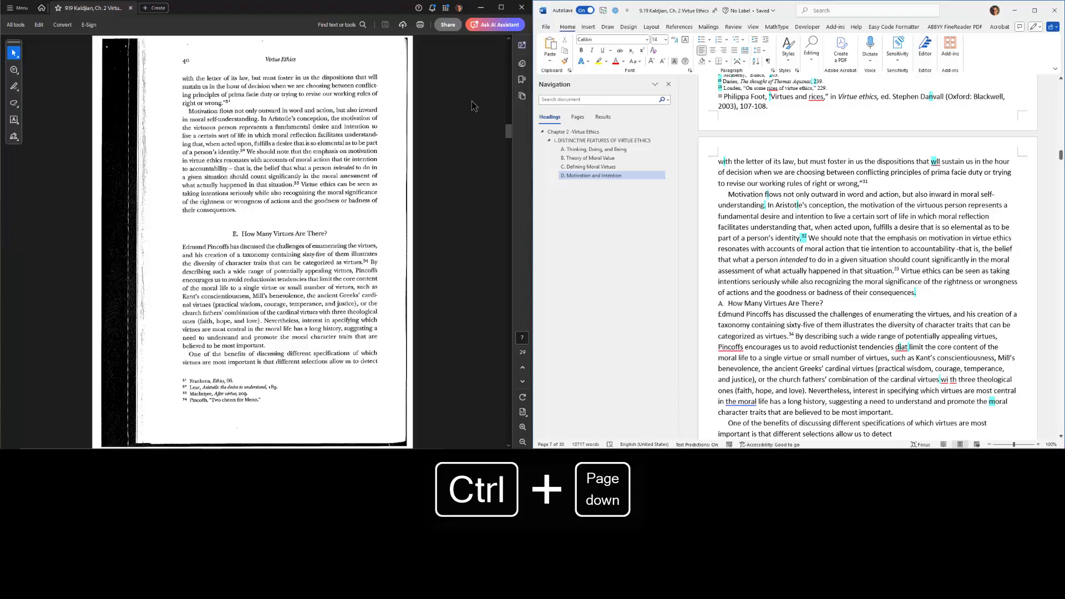
right_click(932, 161)
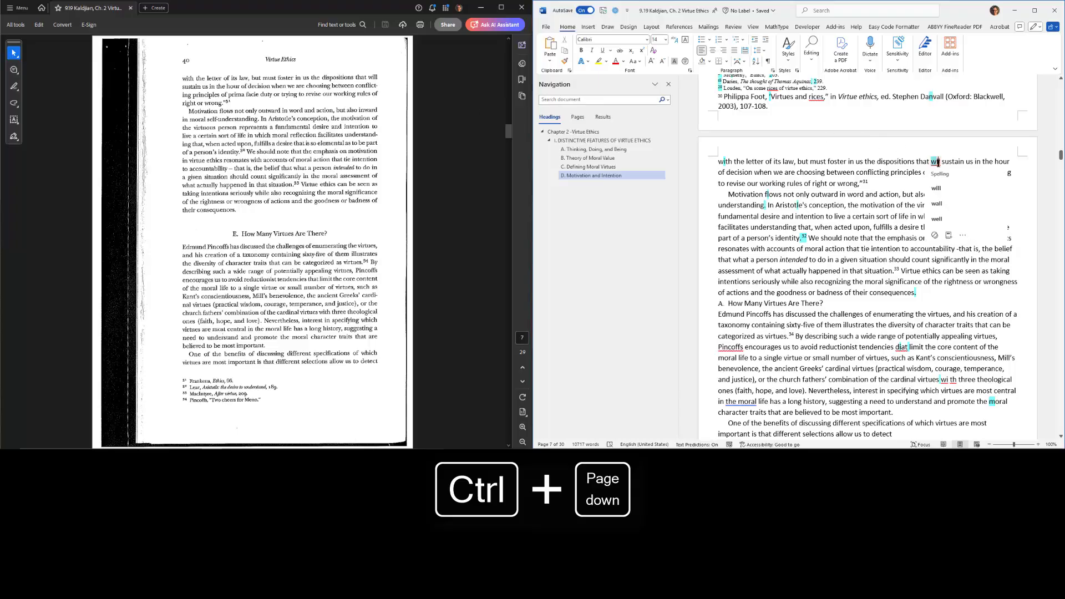
left_click(940, 191)
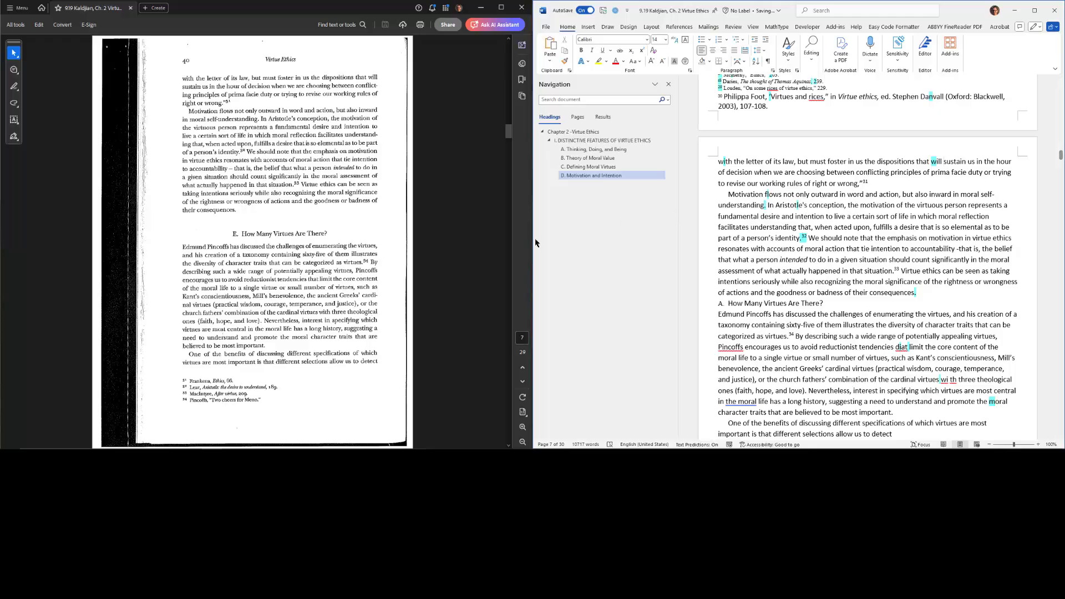
- Format the "How Many Virtues Are There?" line as Heading 3 and prefix it with "E."
scroll(781, 341, "down", 9)
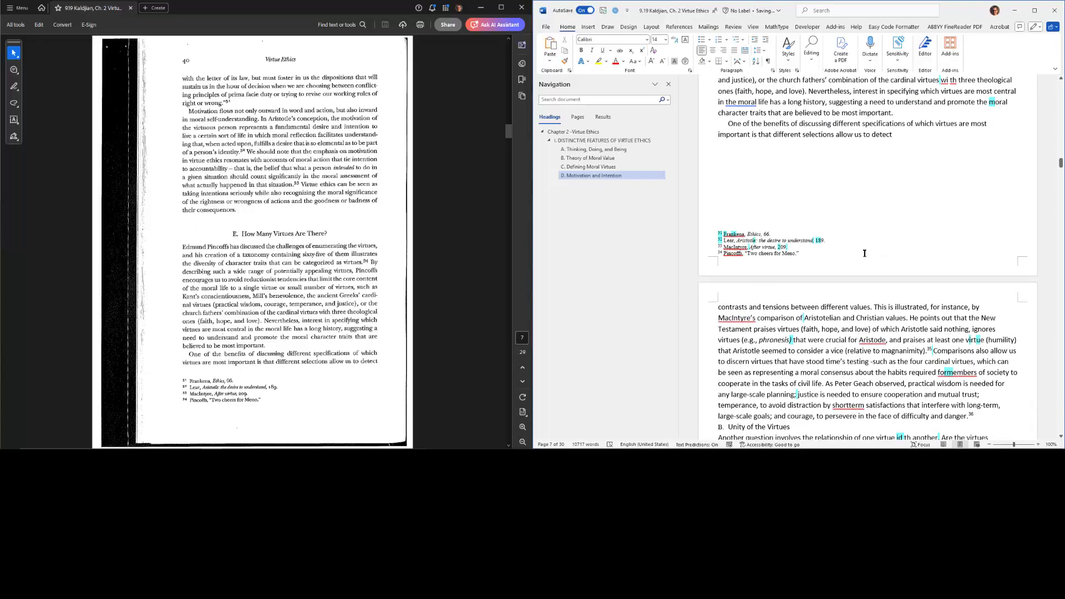
scroll(865, 253, "up", 4)
scroll(864, 253, "up", 3)
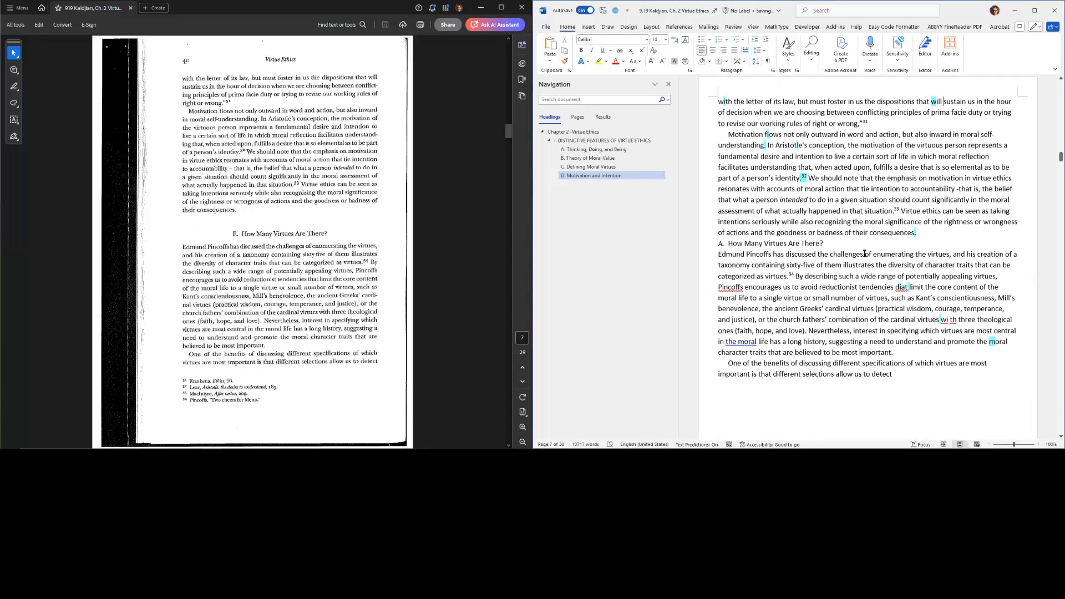
left_click(833, 243)
key("ctrl+alt+3")
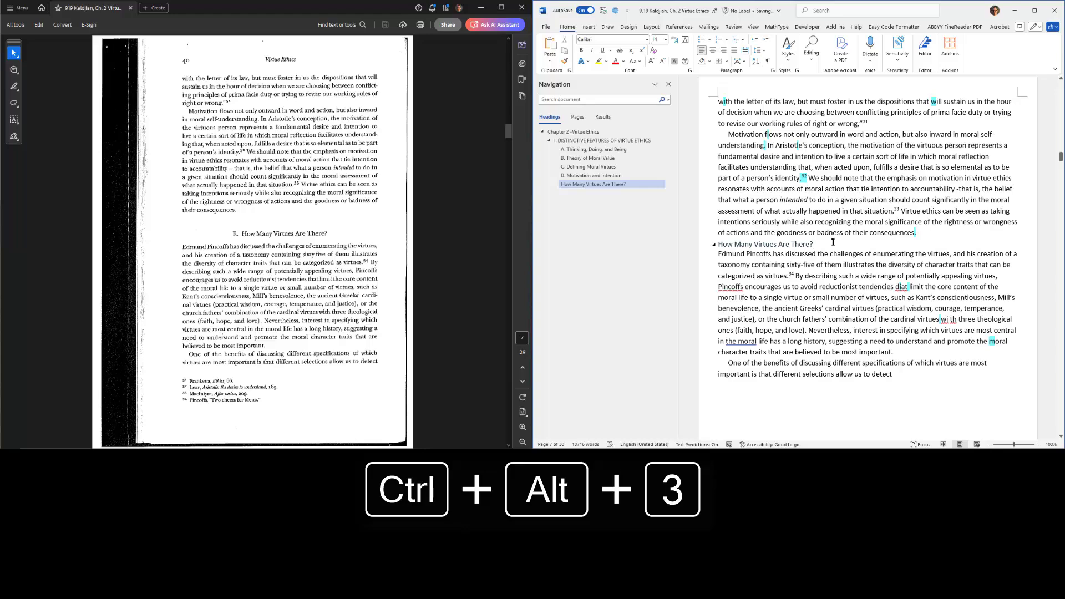
key("Home")
type("D.")
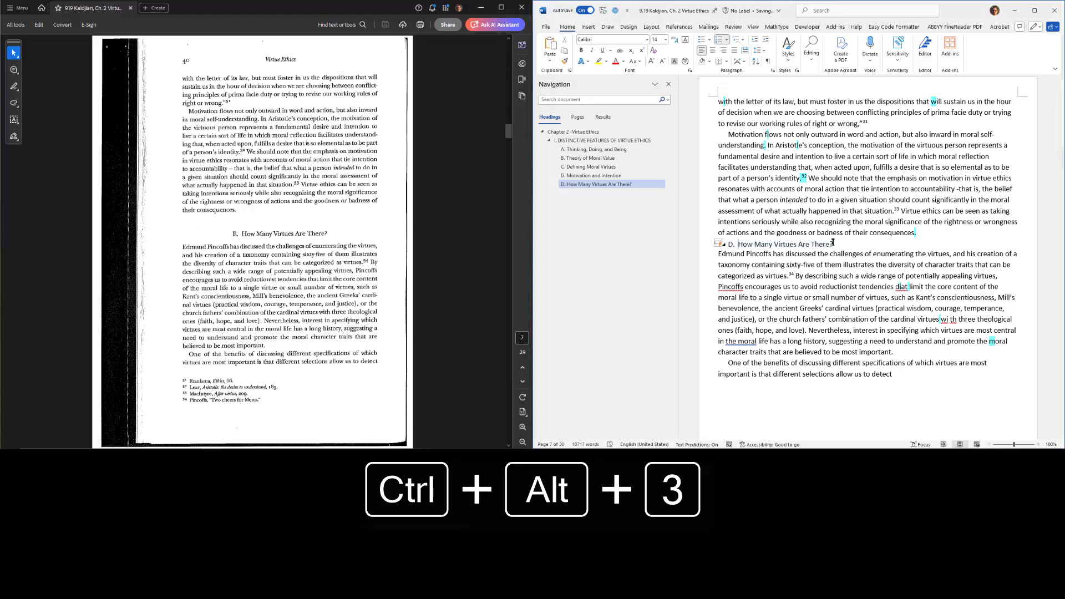
key("BackSpace")
key("BackSpace")
type("#")
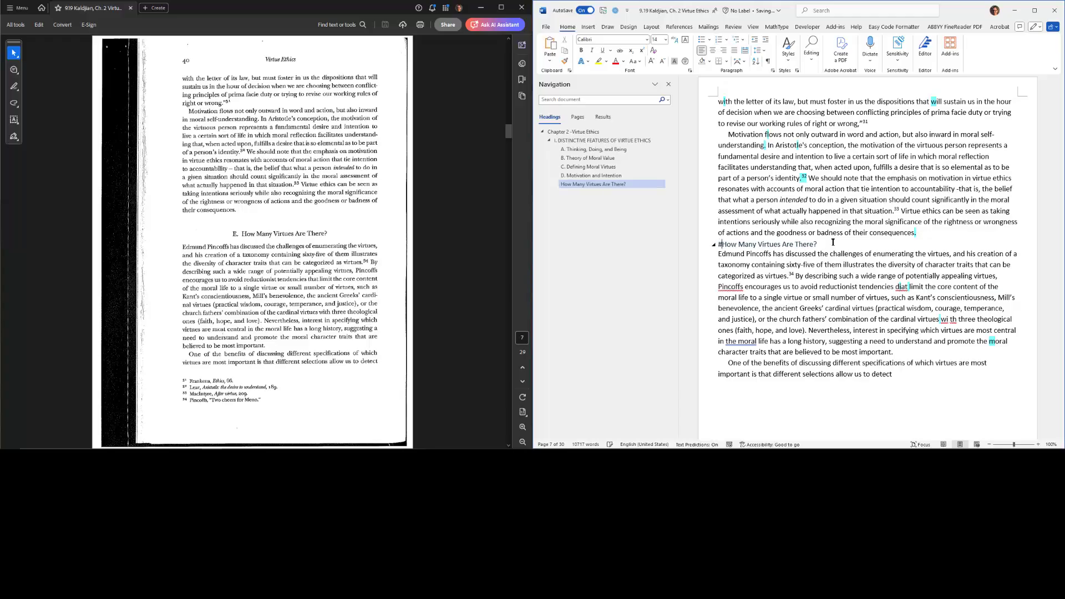
key("BackSpace")
type("E.")
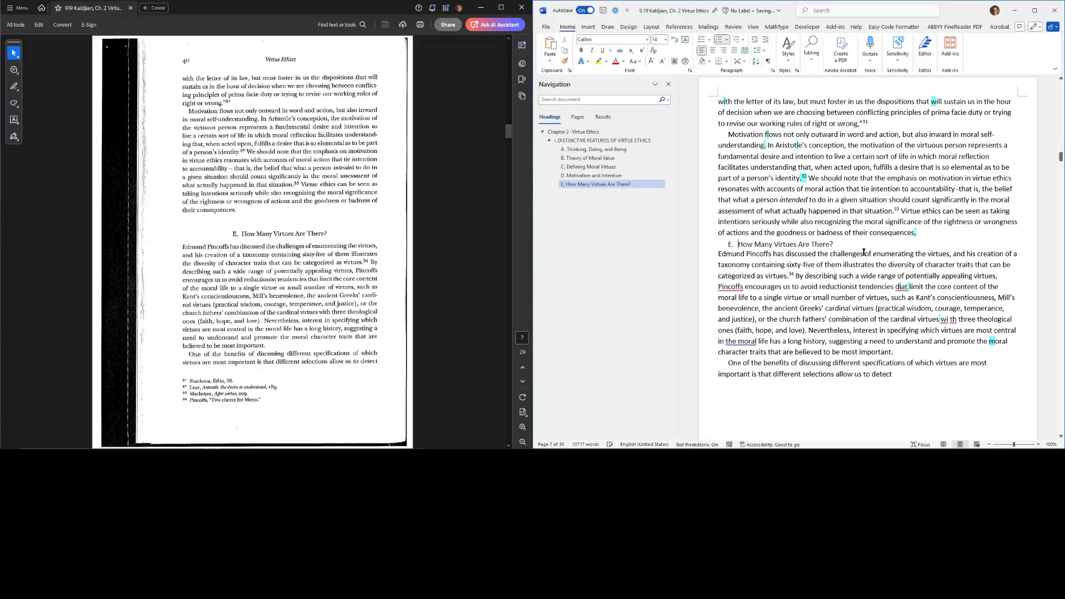
- Replace "diat" before "limit the core content" with "that" and fix the split "wi th" before "three theological" to "with"
double_click(902, 287)
type("that")
right_click(951, 320)
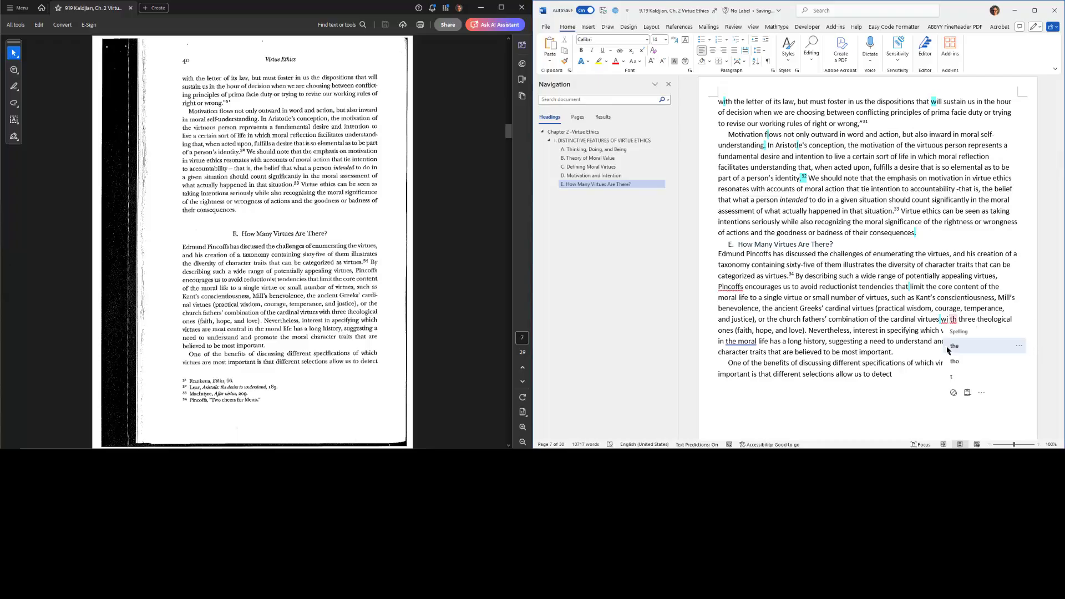
left_click(950, 346)
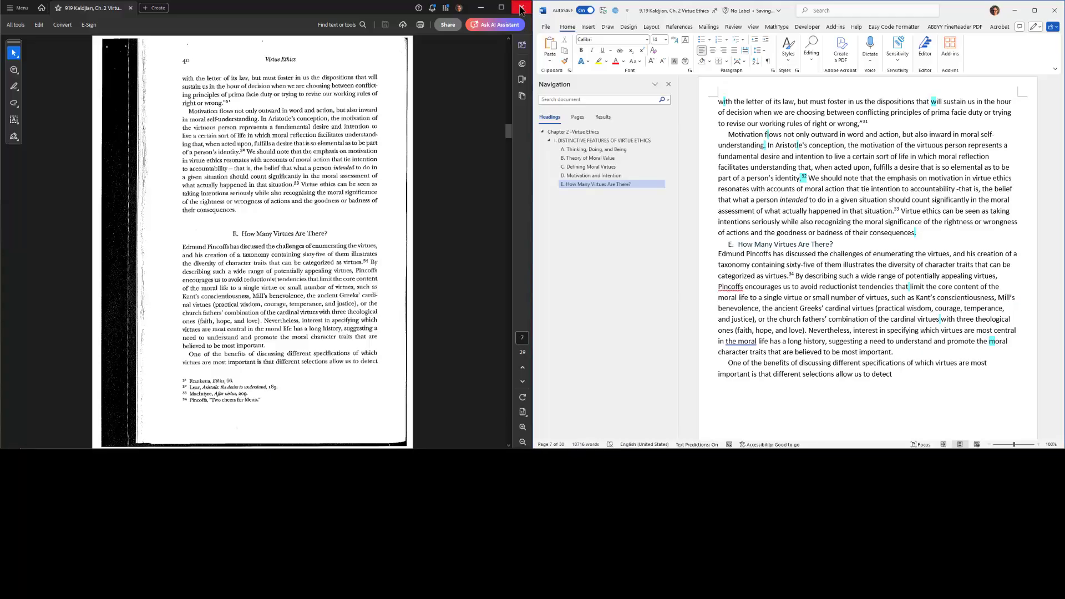
left_click(806, 162)
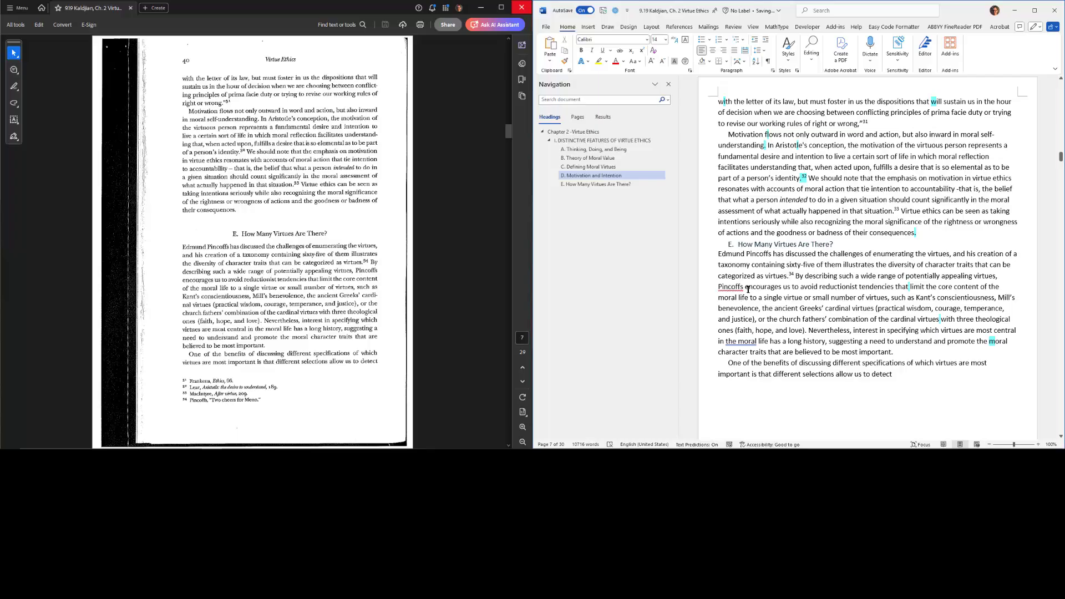
- On the page after section E, correct "shortterm" to "short-term" in the sentence about temperance
left_click(857, 246)
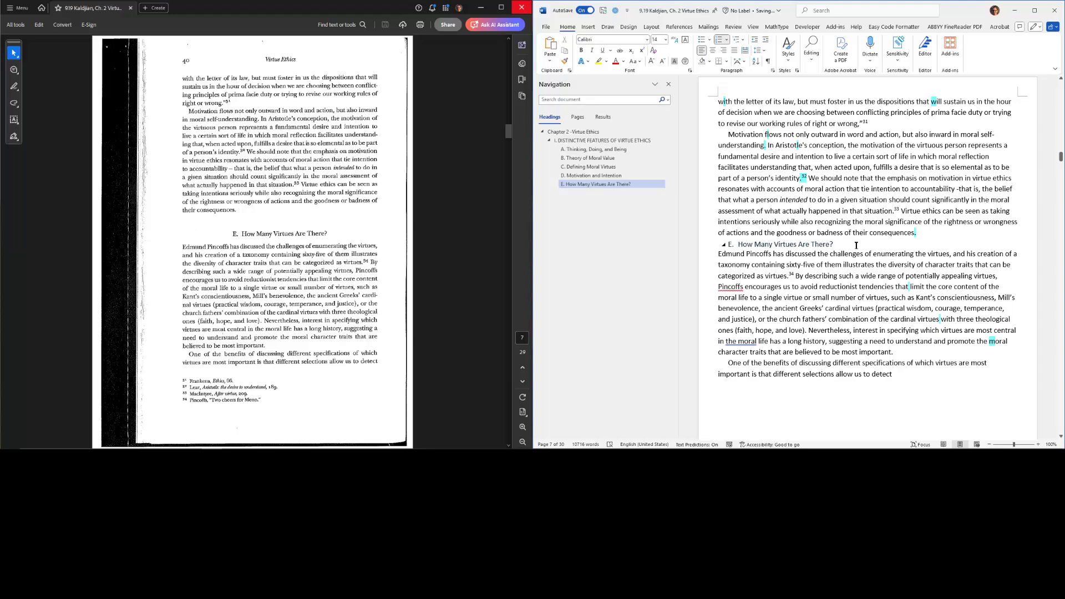
key("ctrl+Page_Down")
scroll(89, 164, "down", 5)
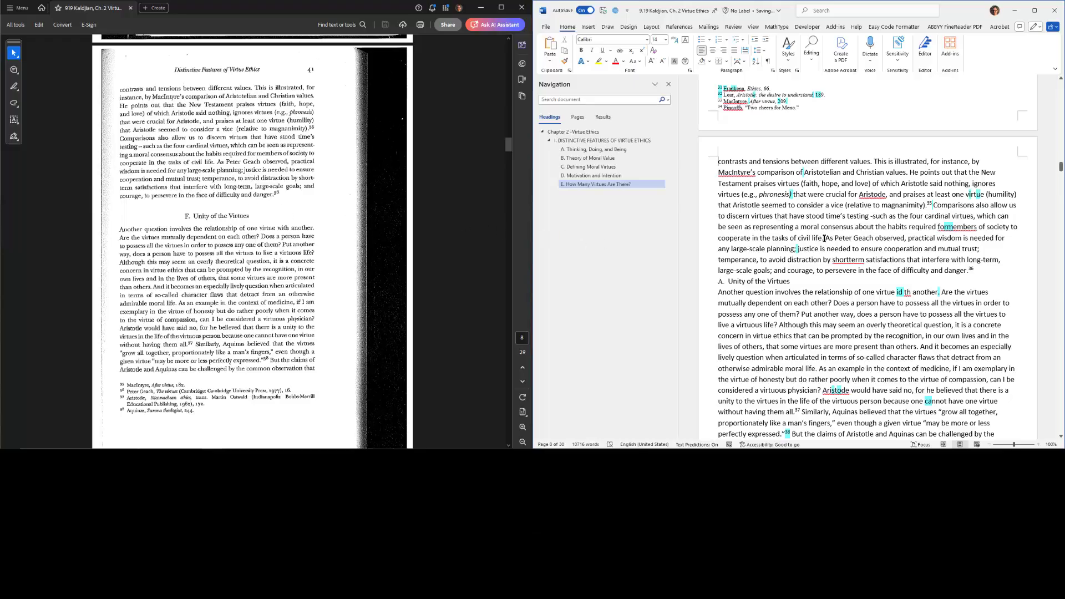
right_click(840, 259)
left_click(848, 284)
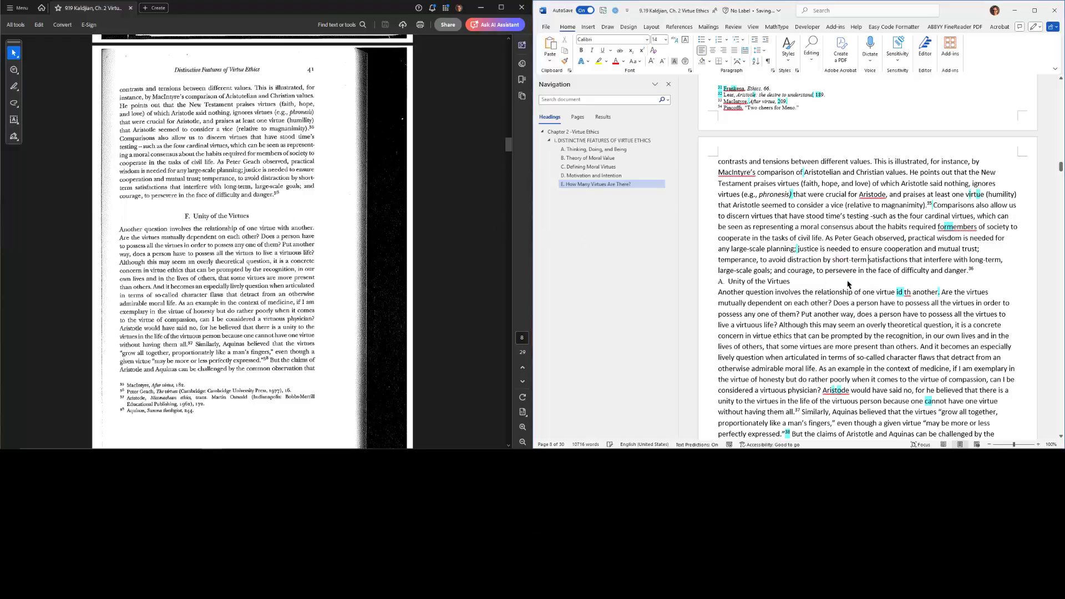
- Split "formembers" into "for members" and correct "Aristode" to "Aristotle" in the same opening paragraph
left_click(948, 228)
key("ctrl+Right")
key("ctrl+Right")
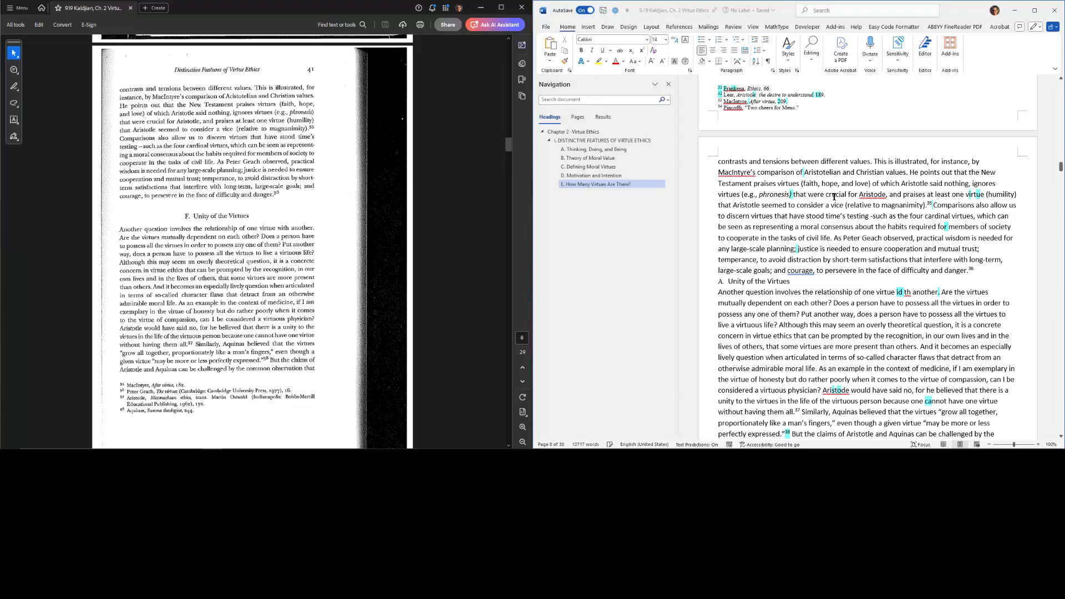
left_click(872, 196)
left_click(870, 221)
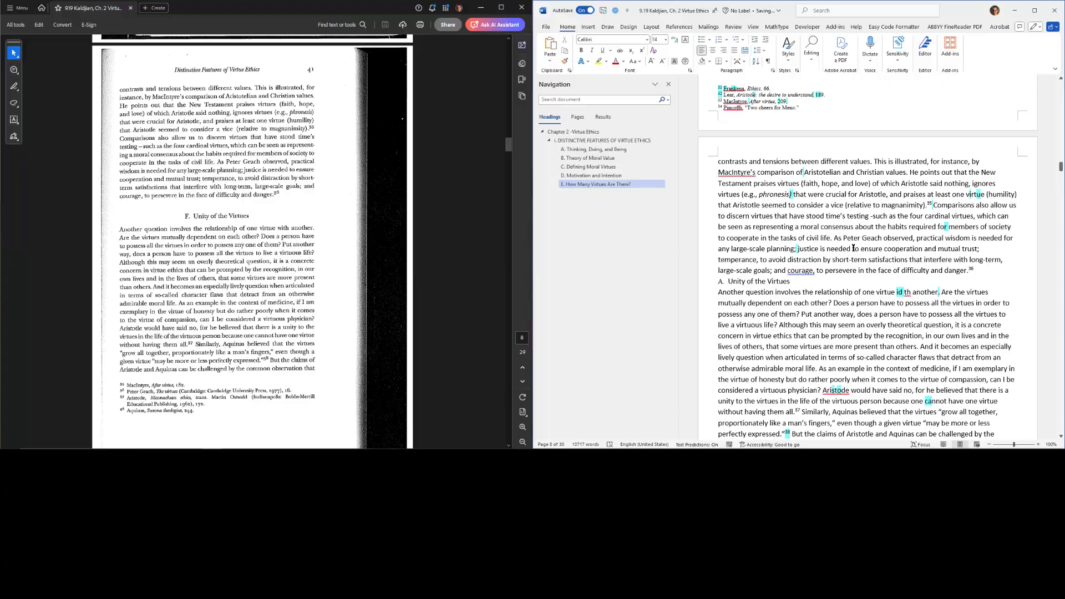
- Correct "Aristode" to "Aristotle" in the sentence following the question about being considered a virtuous physician
scroll(792, 270, "down", 7)
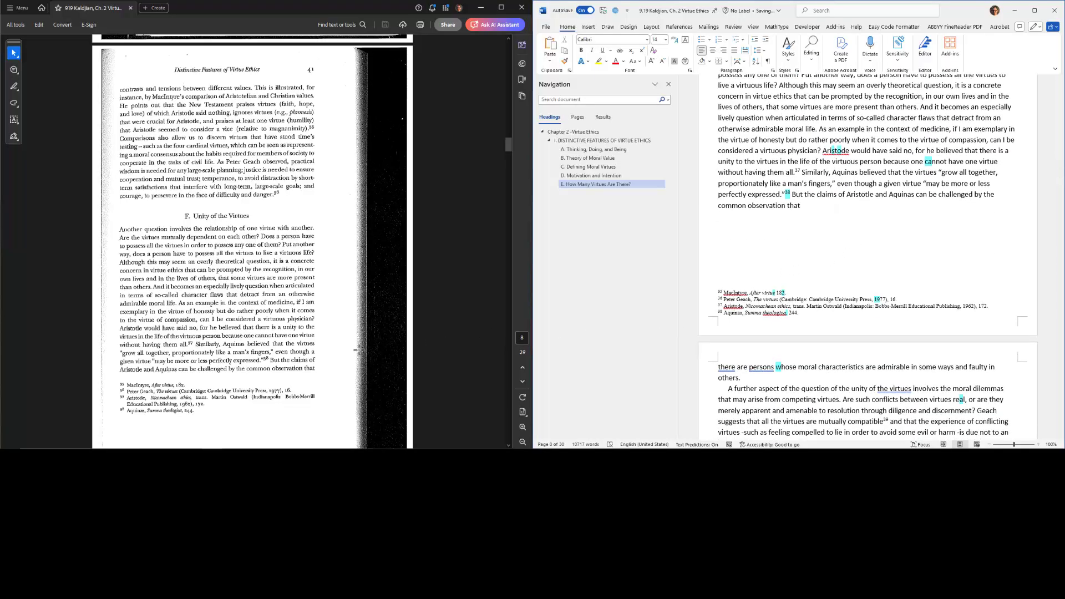
scroll(837, 290, "up", 5)
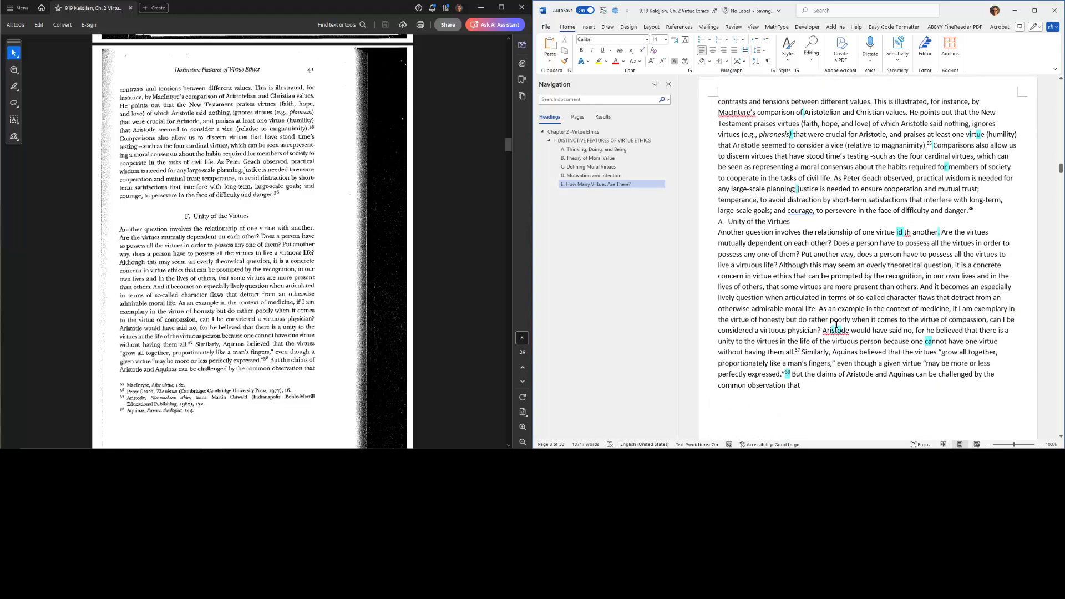
right_click(836, 331)
left_click(850, 356)
- Change "id th" to "with" in the first sentence below the Unity of the Virtues heading
left_click(867, 225)
scroll(867, 225, "up", 1)
scroll(867, 226, "up", 2)
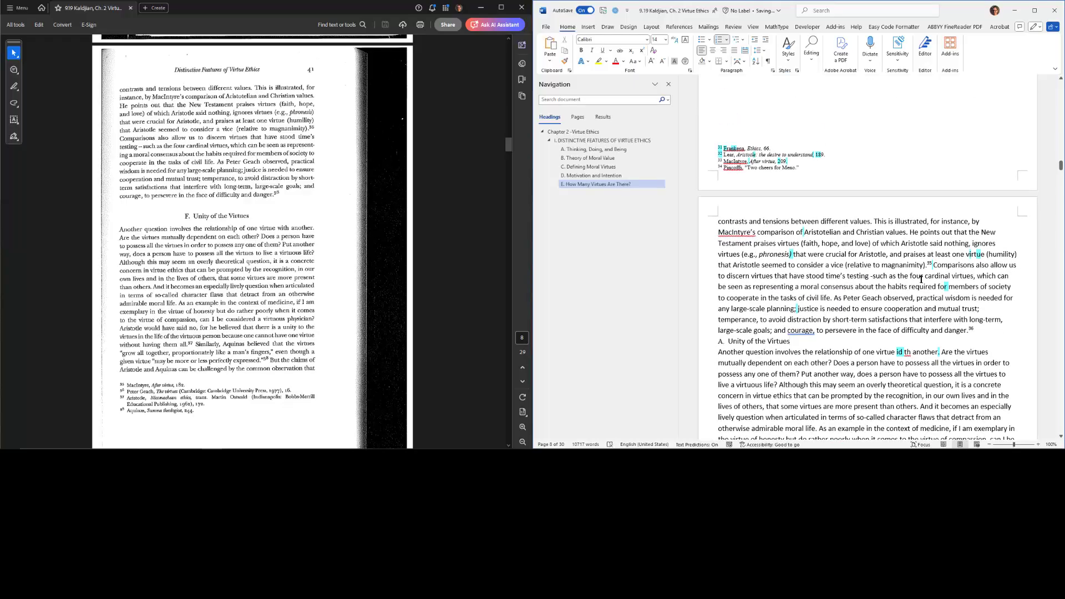
scroll(919, 278, "down", 3)
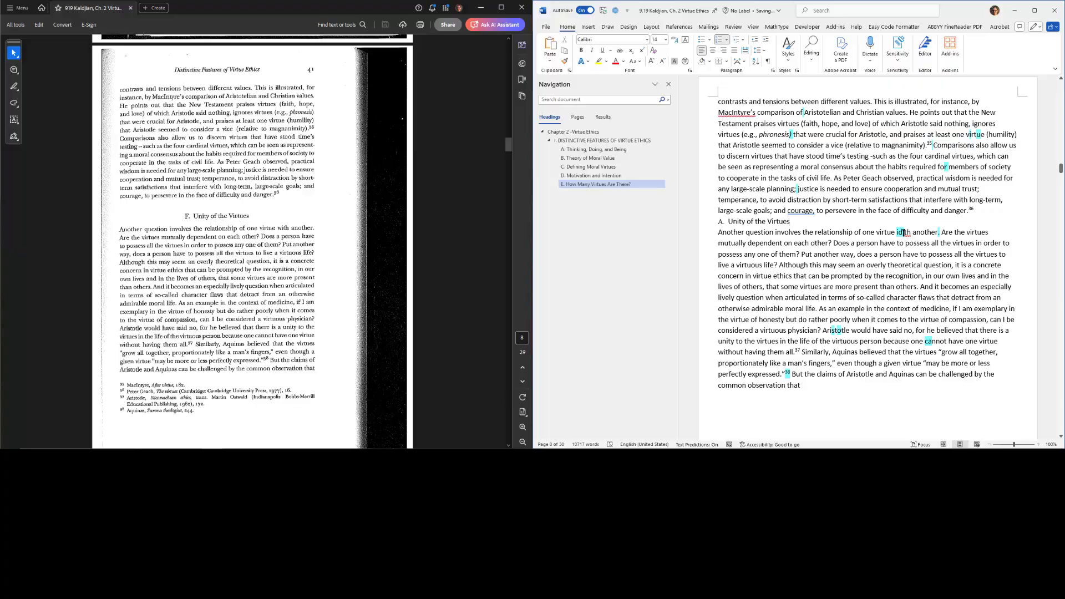
right_click(907, 233)
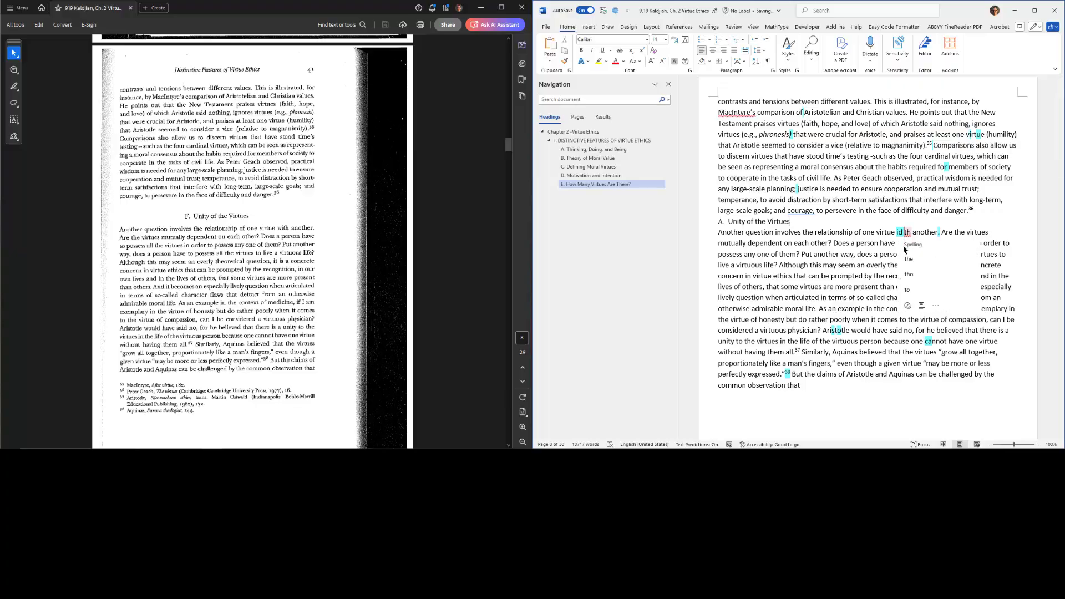
key("BackSpace")
key("BackSpace")
key("BackSpace")
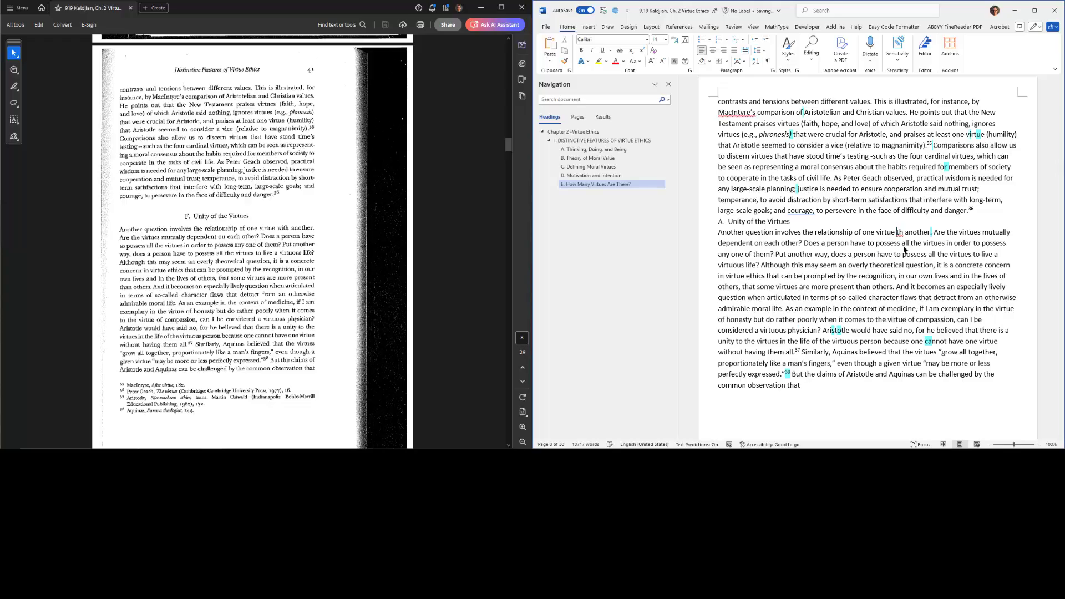
type("wi")
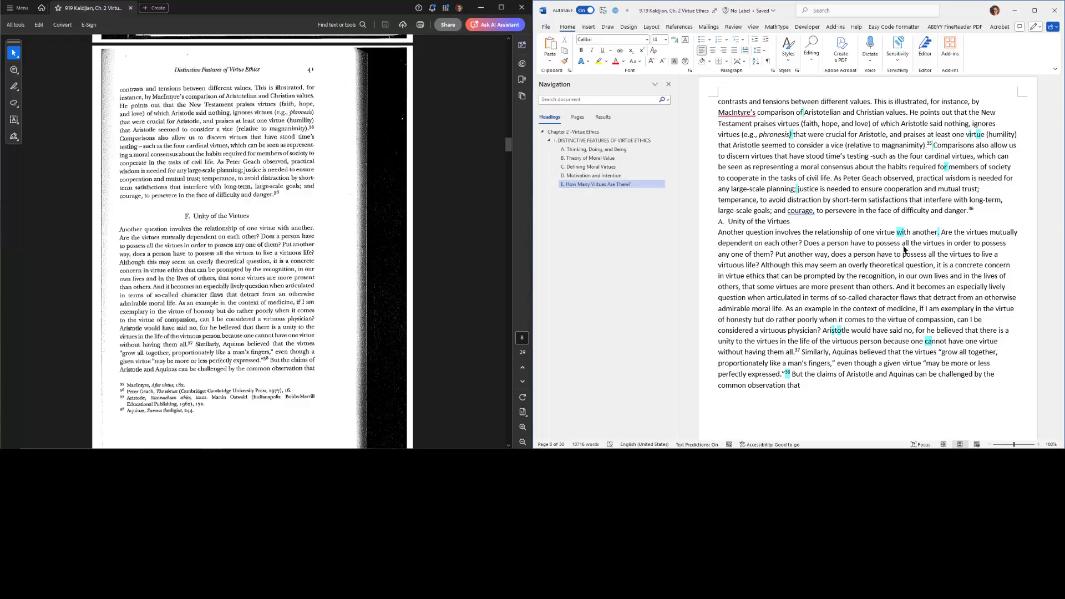
- Apply the Heading 3 style to "Unity of the Virtues" and letter it "F."
left_click(841, 222)
key("ctrl+alt+3")
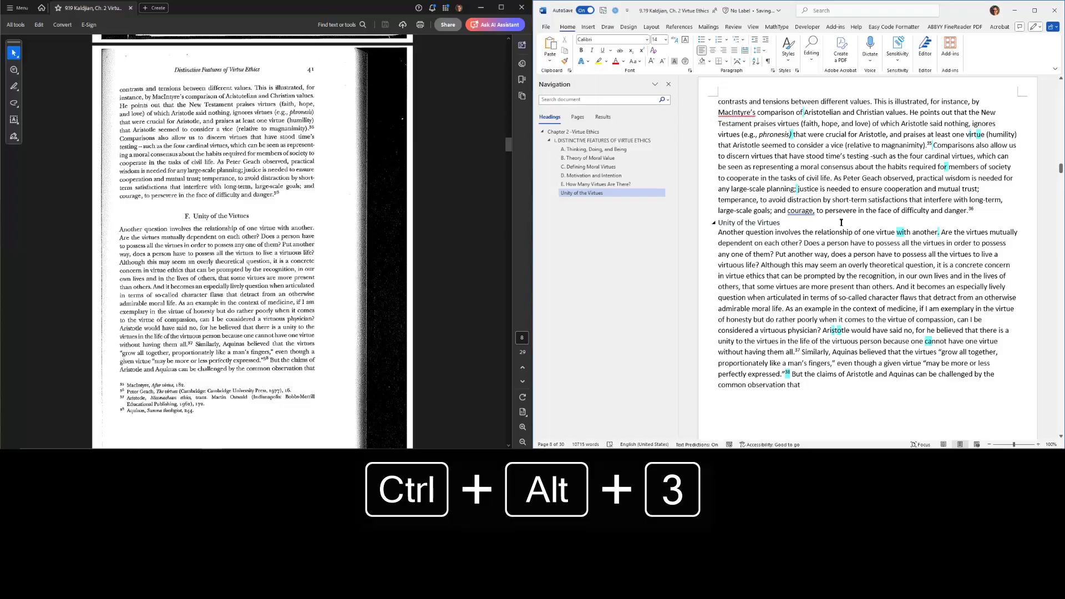
type("F.")
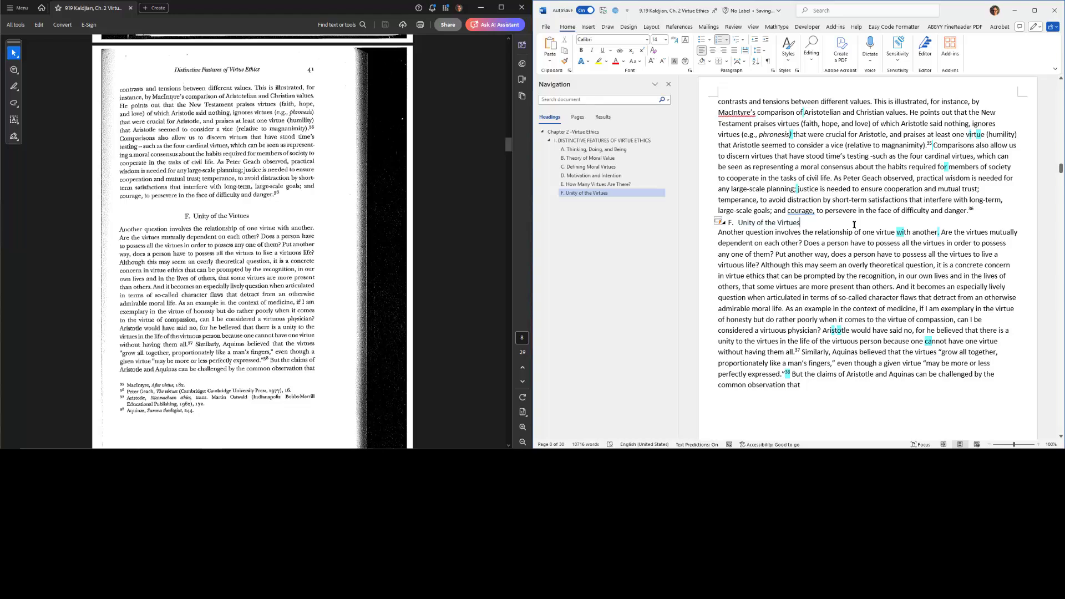
- On the next page, set off "and I think he is correct" with spaced hyphens on both sides
key("ctrl+Page_Down")
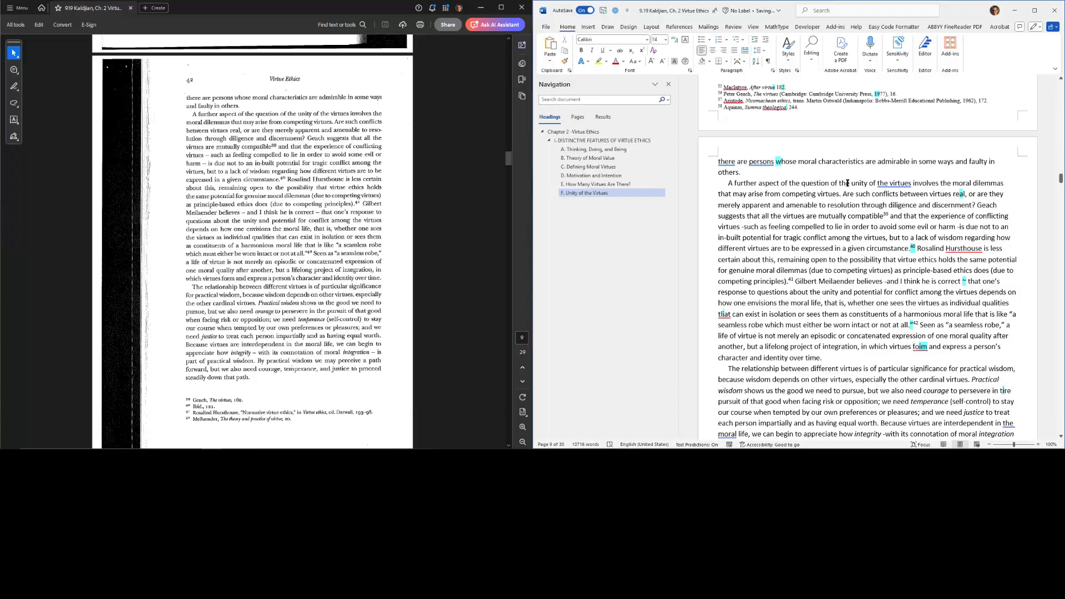
scroll(894, 208, "down", 2)
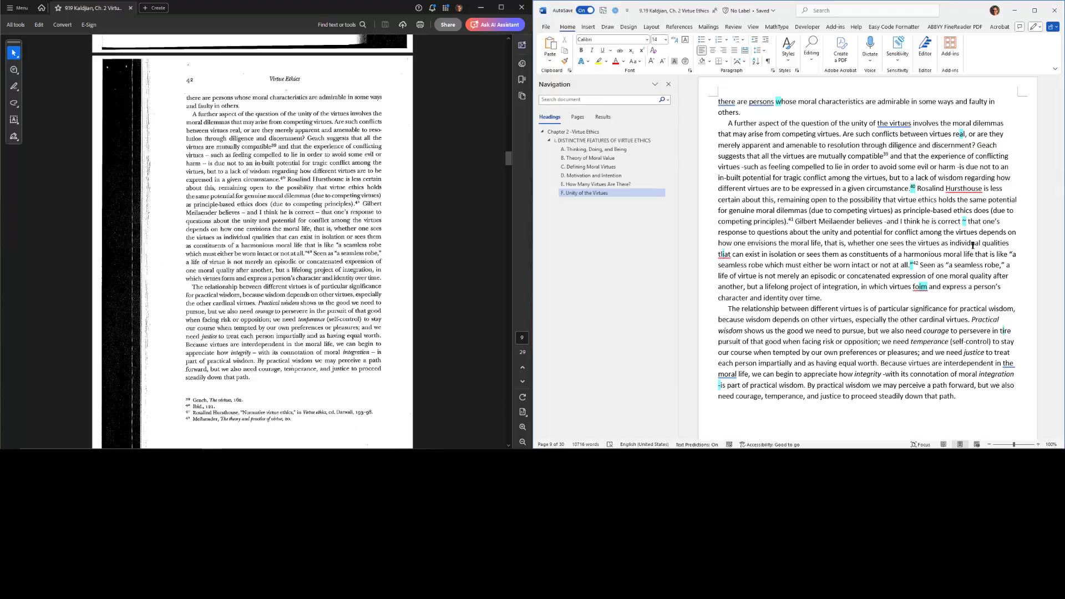
type("-")
left_click(887, 222)
- Correct "tliat" to "that" before "can exist in isolation" and "foim" to "form" after "in which virtues"
right_click(725, 255)
left_click(729, 282)
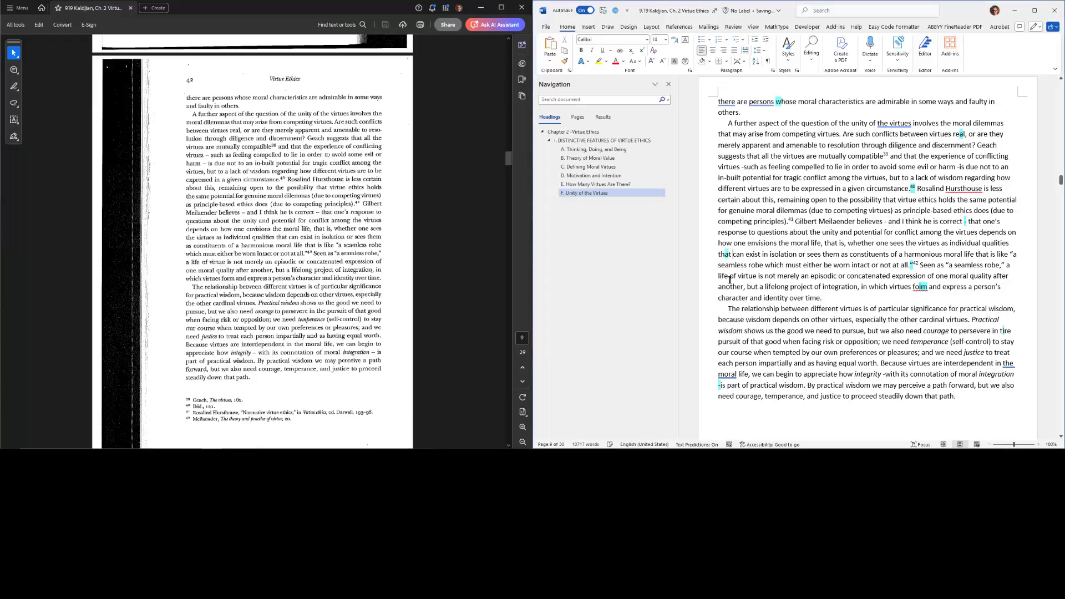
right_click(917, 287)
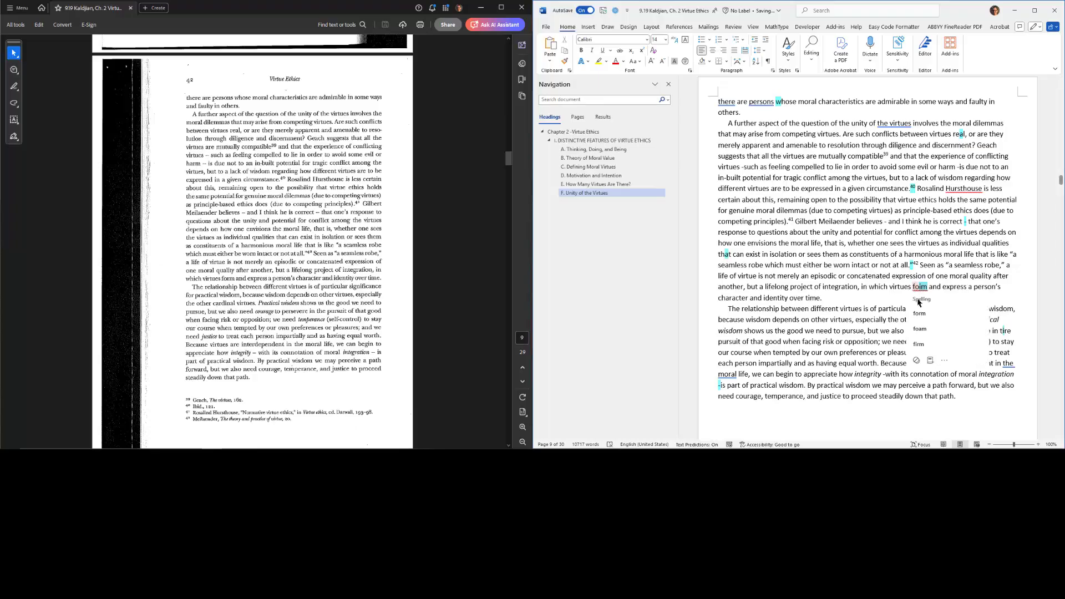
left_click(920, 312)
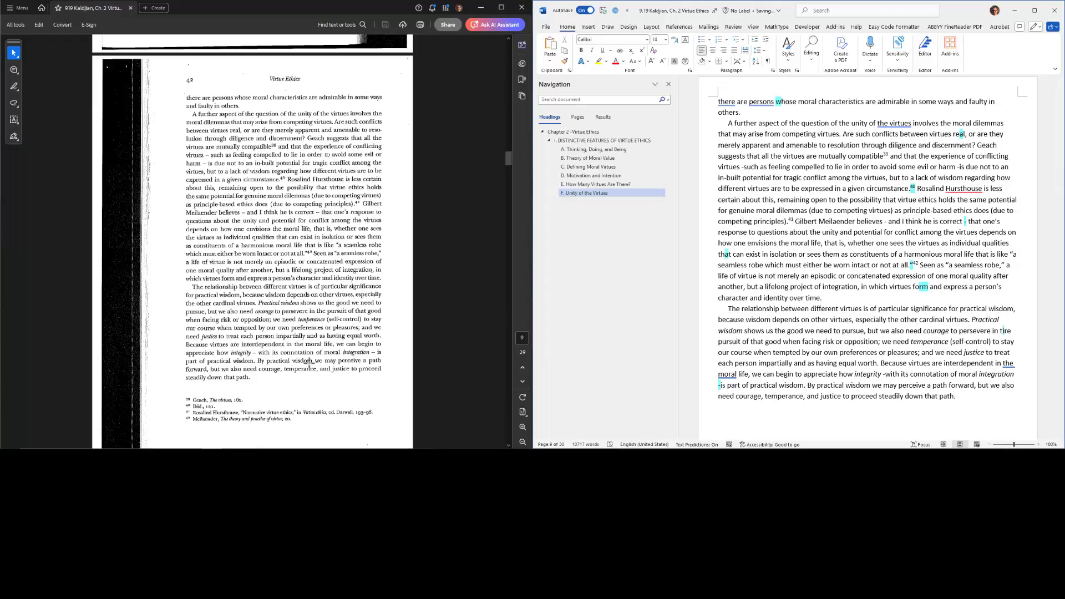
- In the practical wisdom paragraph, correct "tire" to "the" and add the missing spaces around the hyphens enclosing "with its connotation of moral integration"
scroll(737, 320, "down", 4)
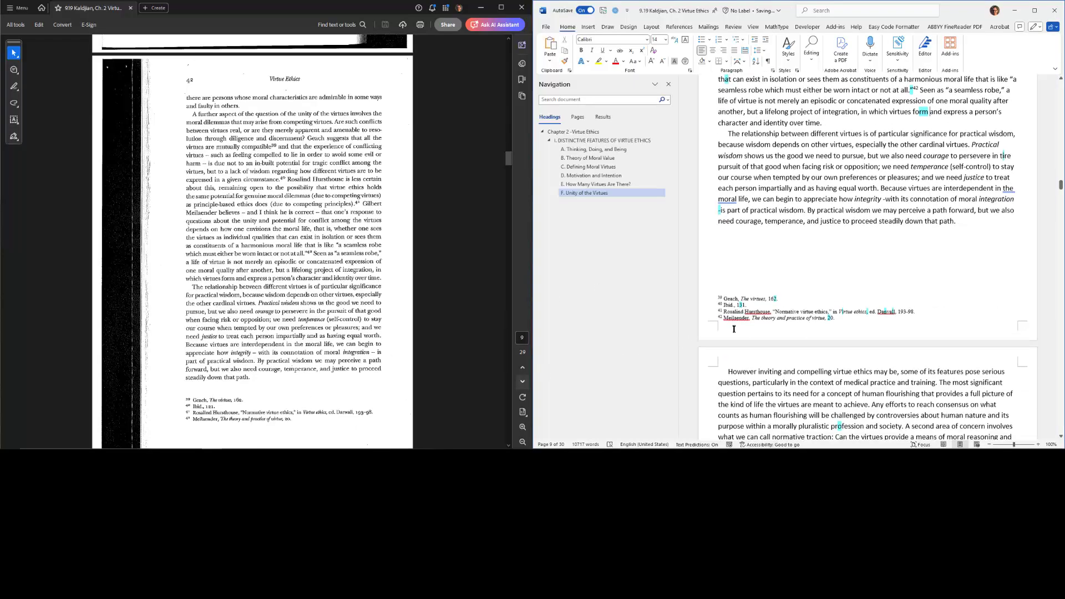
scroll(847, 269, "up", 2)
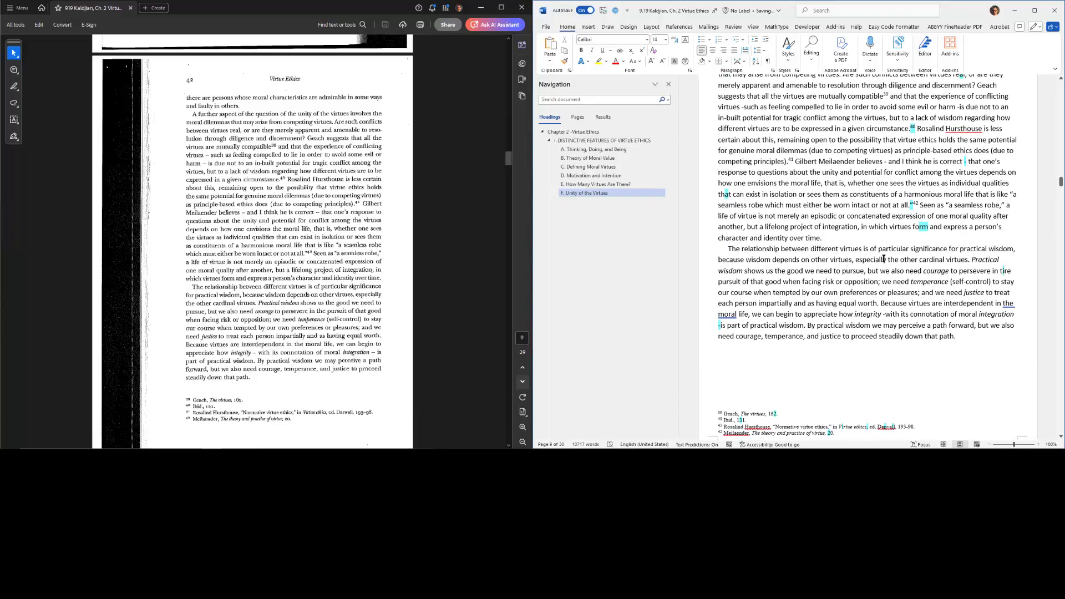
scroll(964, 317, "up", 2)
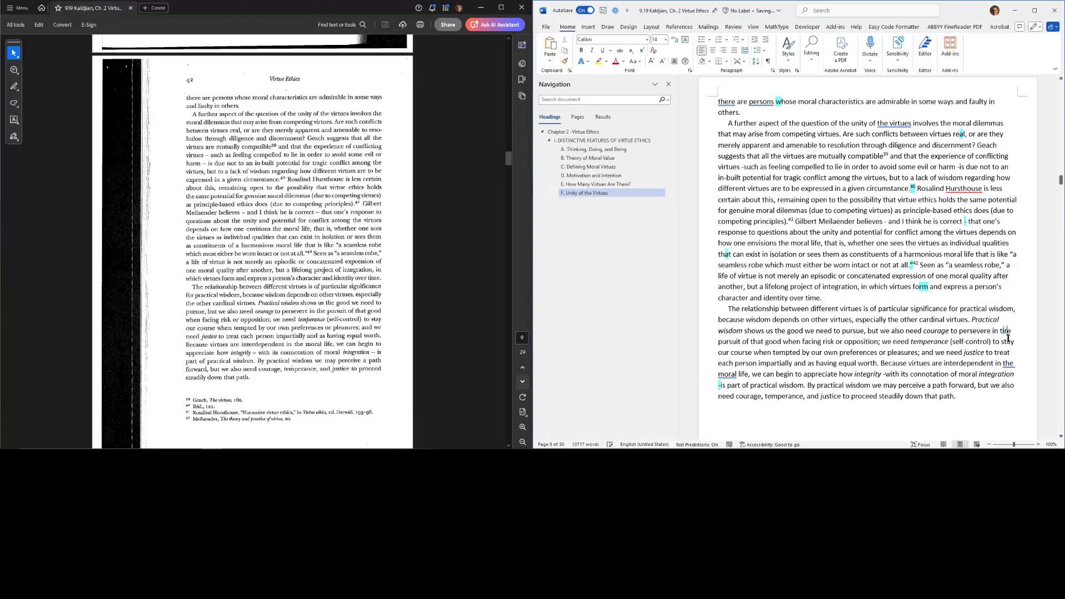
key("Delete")
type("h")
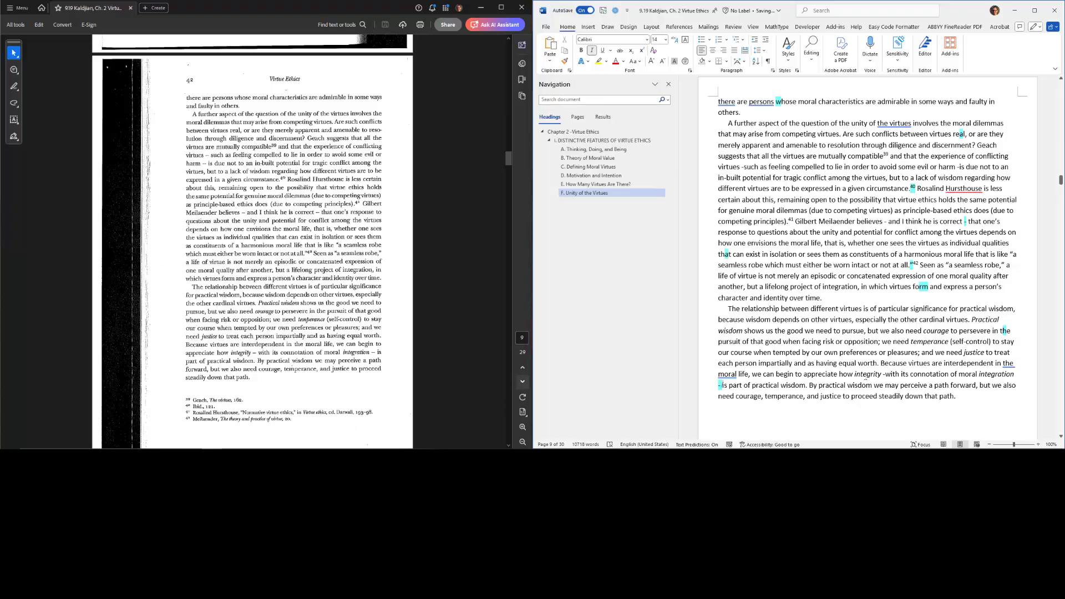
left_click(887, 374)
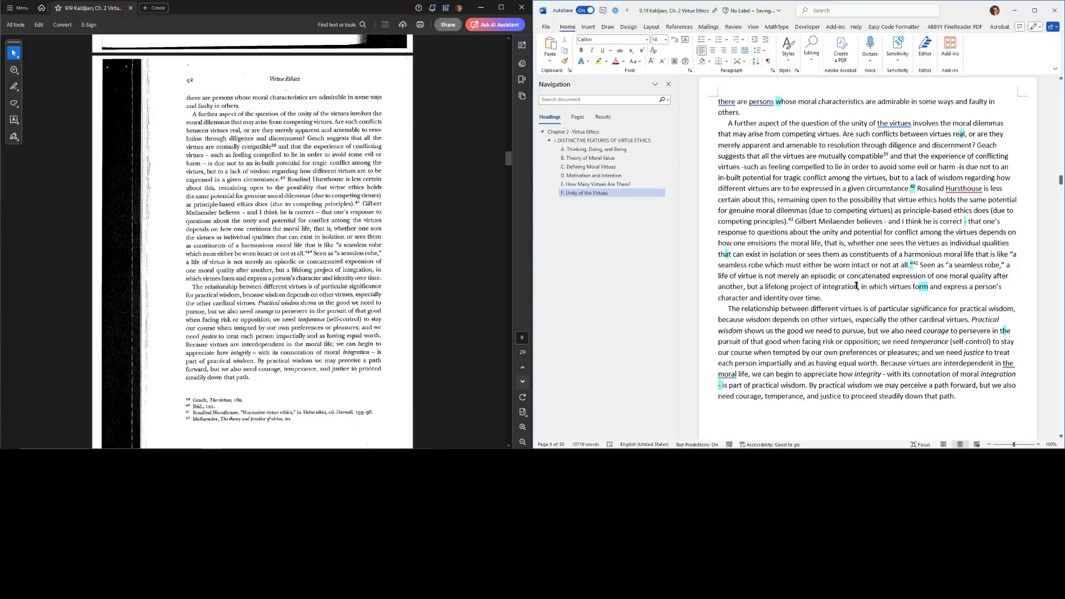
- Style the "Challenges for a Virtue-Based Understanding of Practical Wisdom" title as Heading 2 numbered "II." and "Human Flourishing" as Heading 3 lettered "A."
key("ctrl+Page_Down")
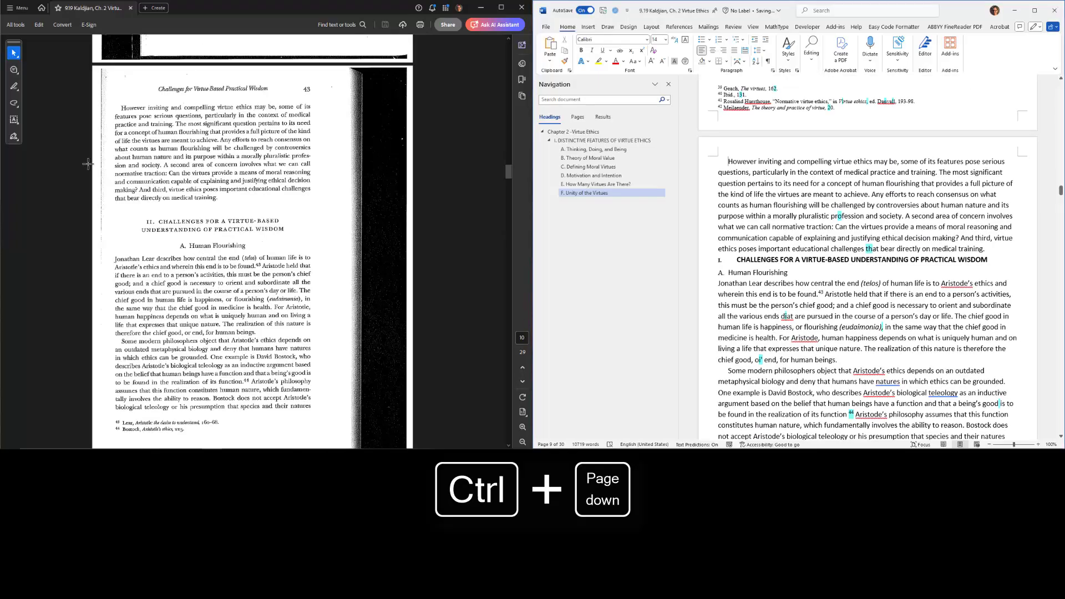
left_click(739, 260)
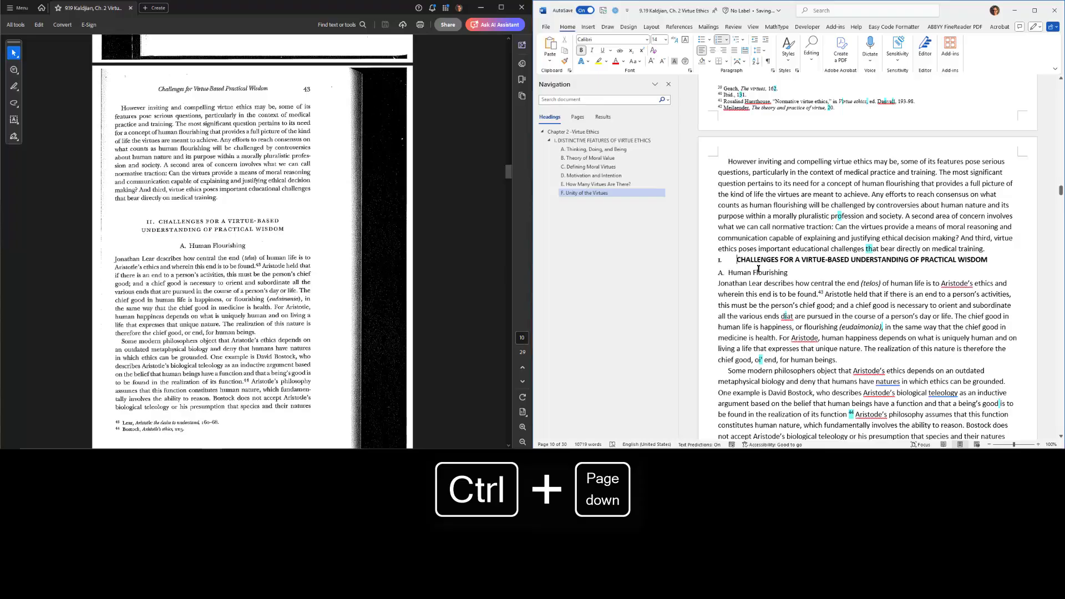
key("ctrl+alt+2")
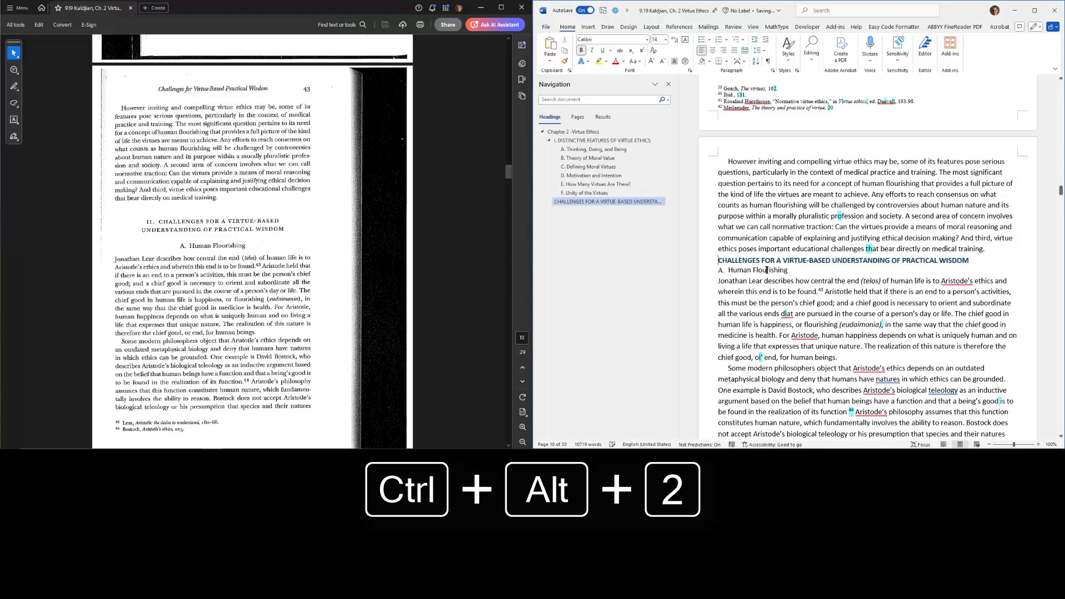
type("II.")
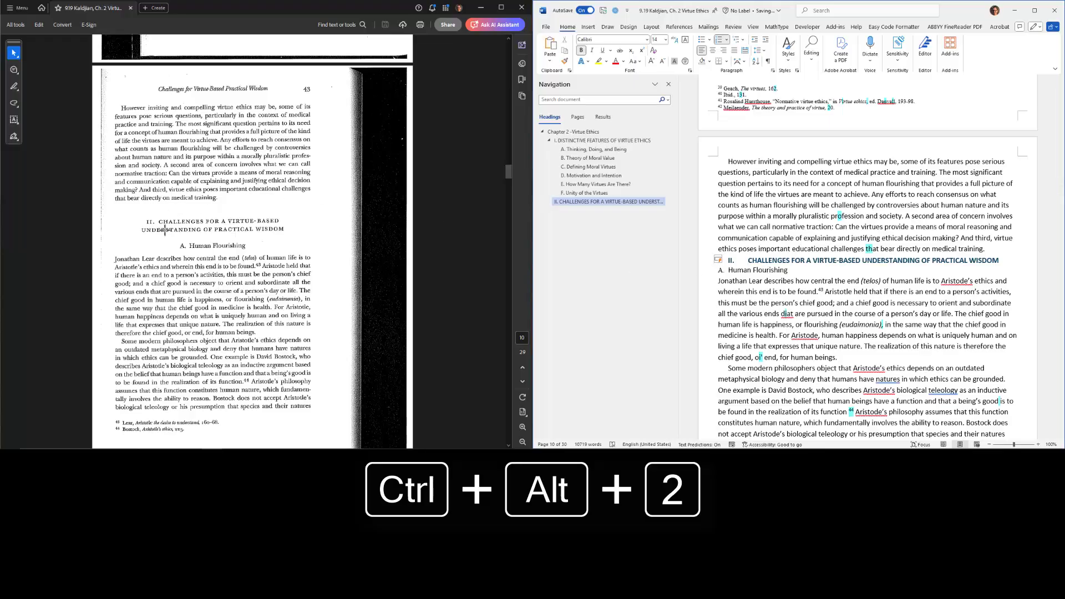
left_click(795, 272)
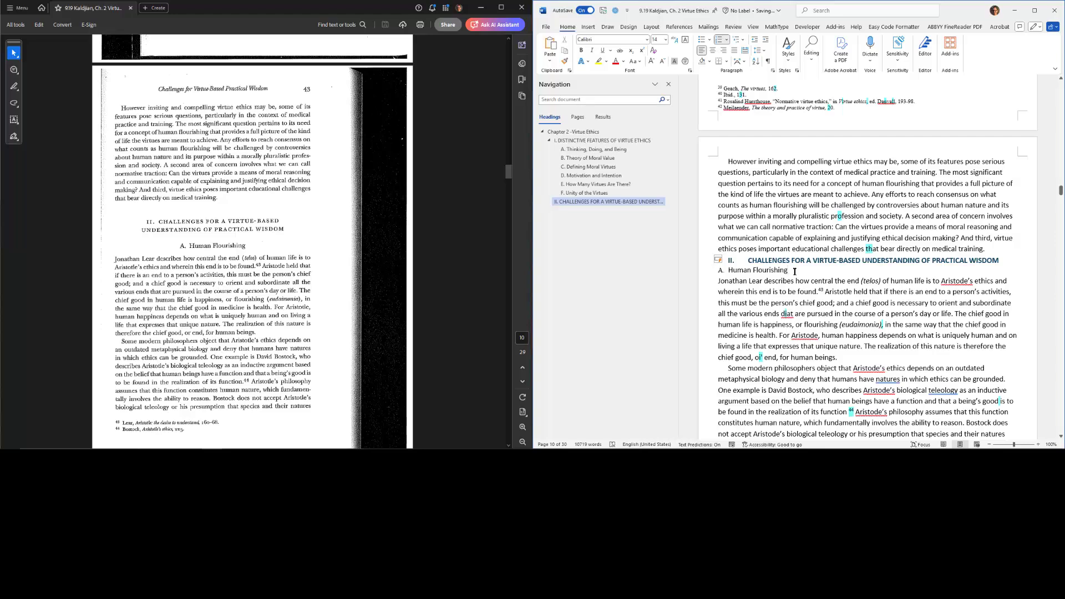
key("ctrl+alt+3")
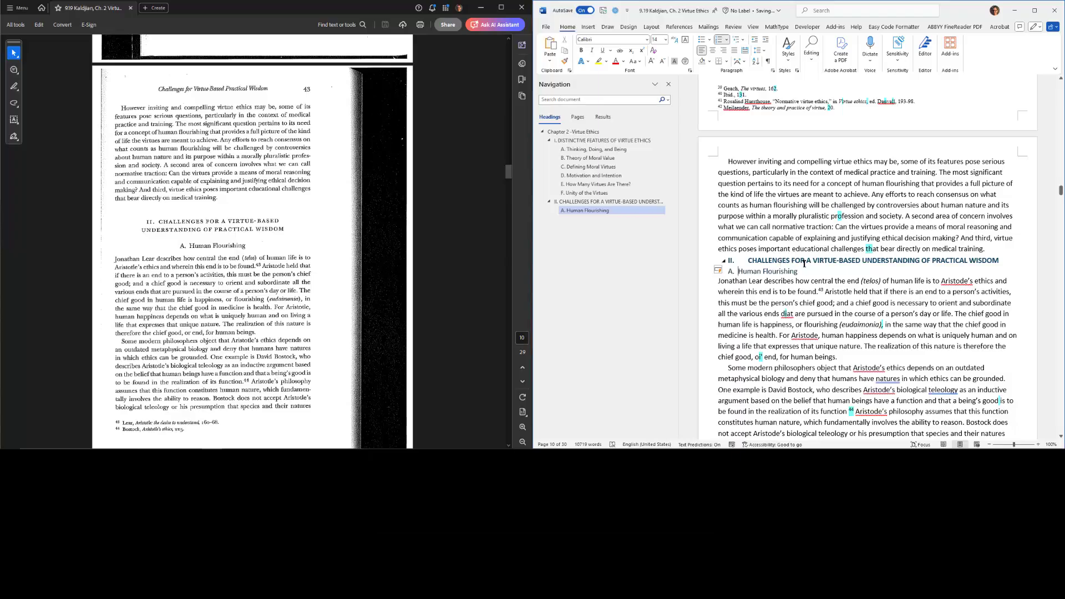
- Correct "Aristode's" to "Aristotle's" in the first sentence of the Human Flourishing section
scroll(820, 255, "down", 2)
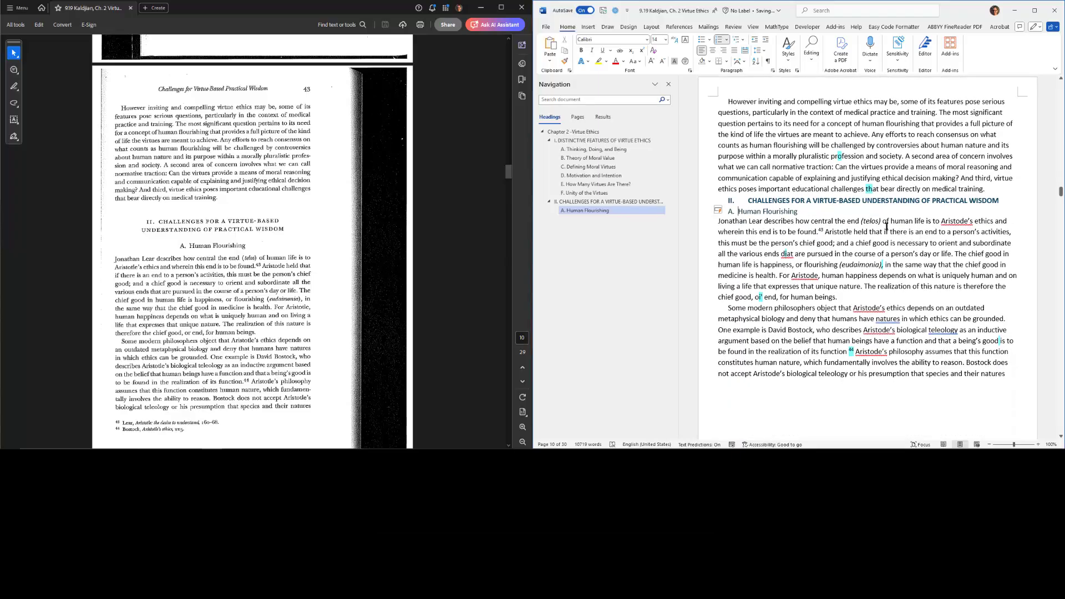
right_click(955, 221)
left_click(954, 244)
- Replace every occurrence of "Aristode" with "Aristotle" throughout the document
right_click(804, 276)
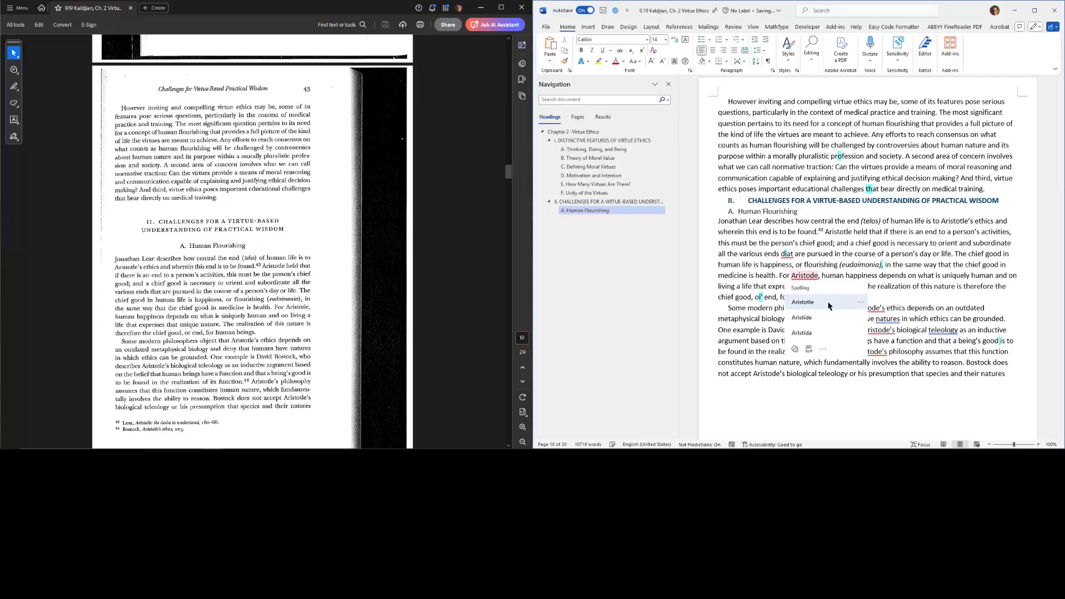
left_click(808, 276)
double_click(808, 276)
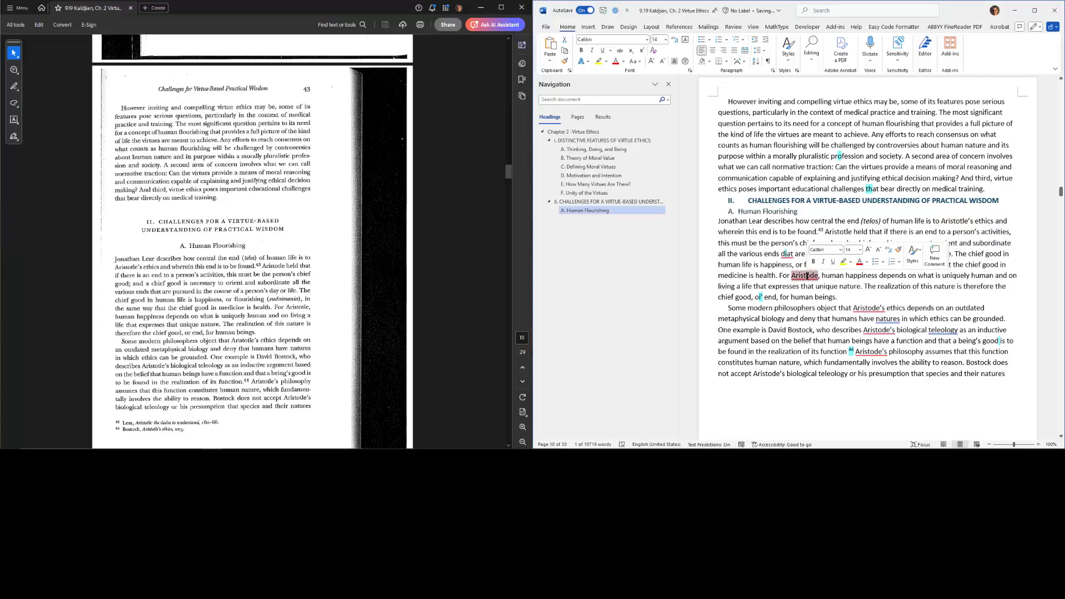
key("ctrl+h")
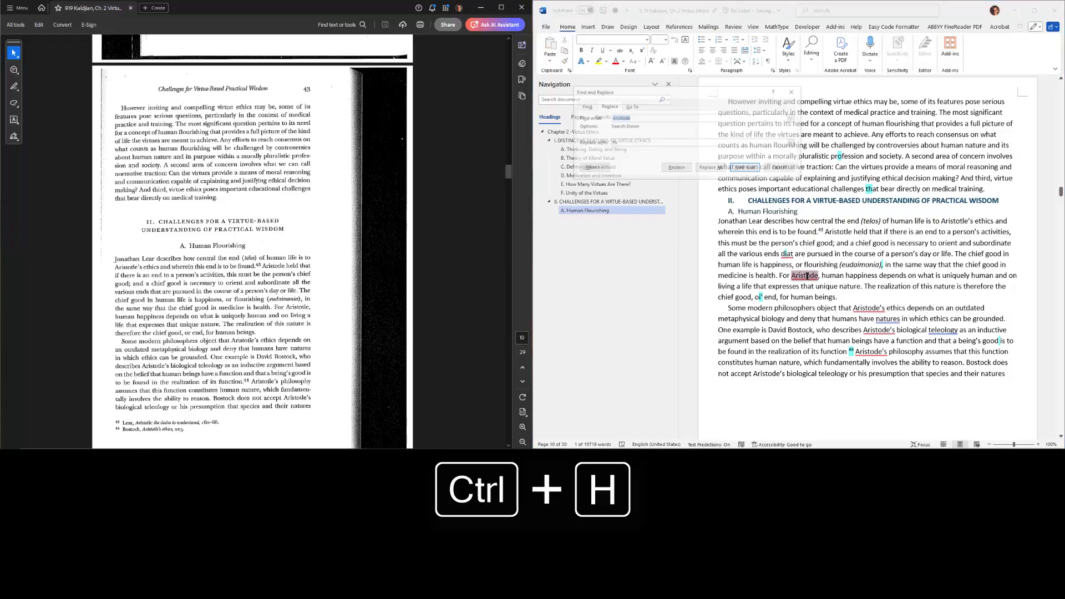
key("Tab")
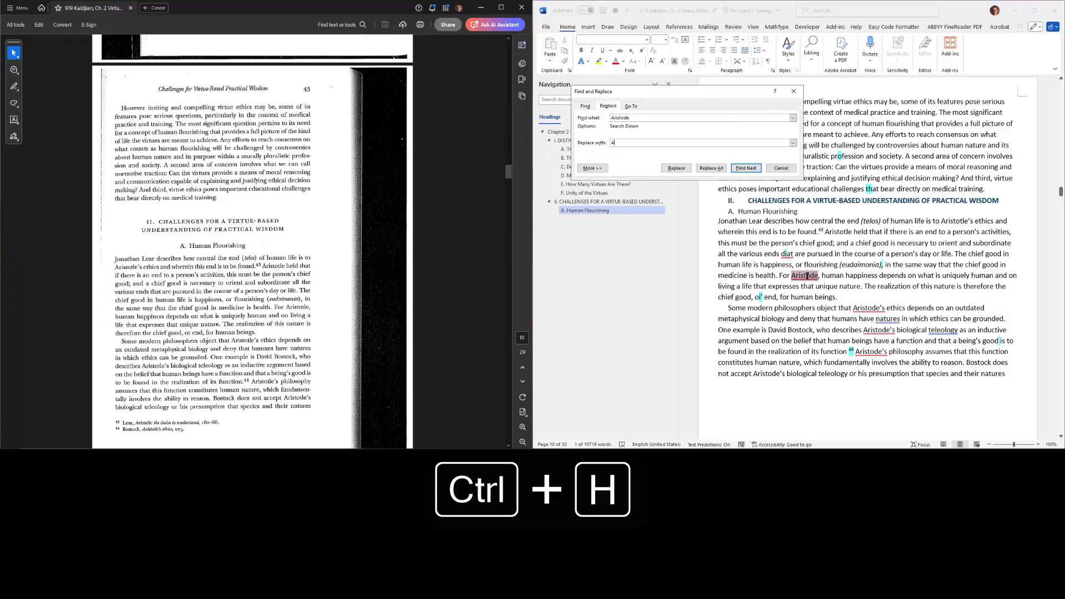
type("Aristotle")
left_click(713, 168)
key("Return")
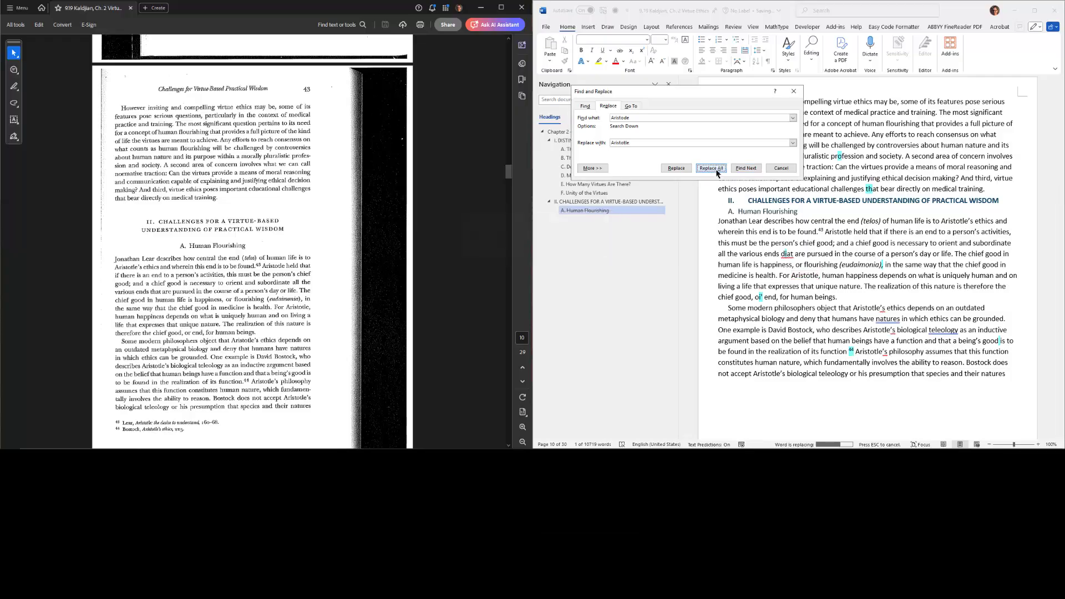
key("Return")
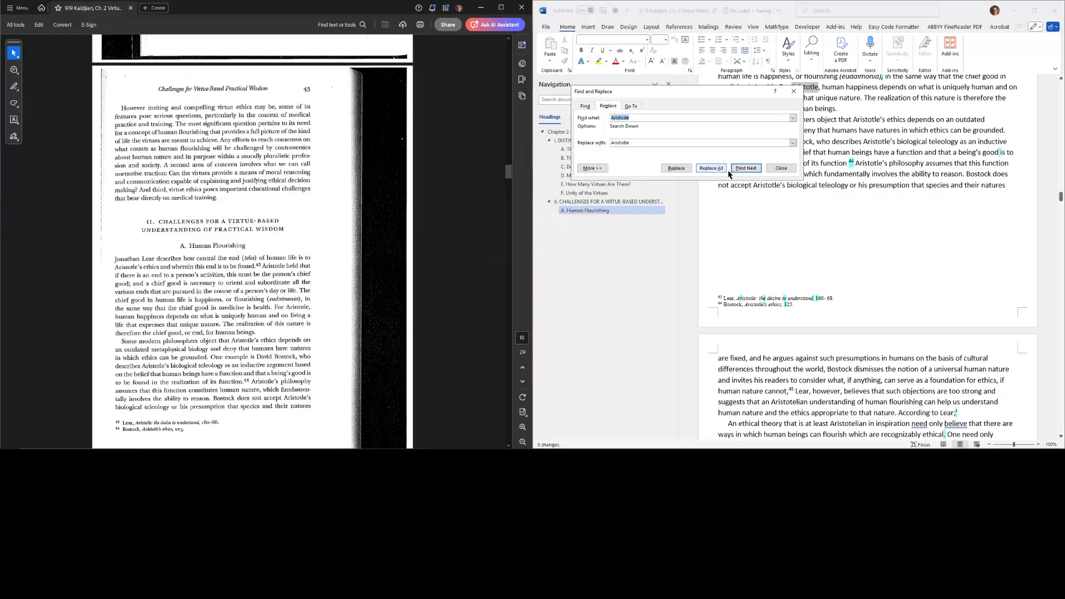
left_click(781, 168)
- Replace every occurrence of "diat" with "that" throughout the document, starting from the misread word before "are pursued"
scroll(854, 242, "up", 7)
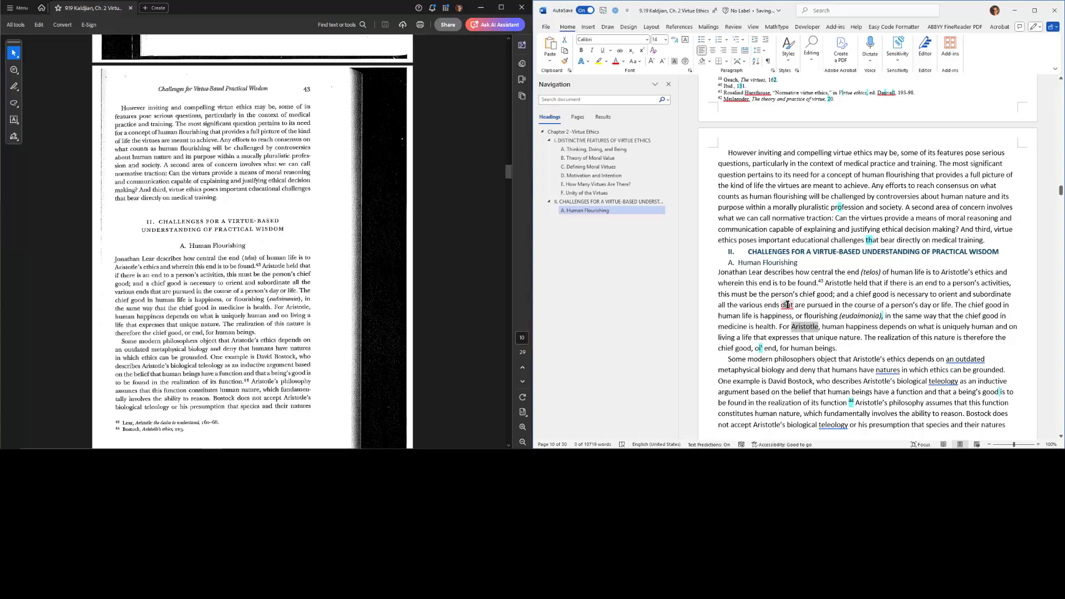
right_click(787, 304)
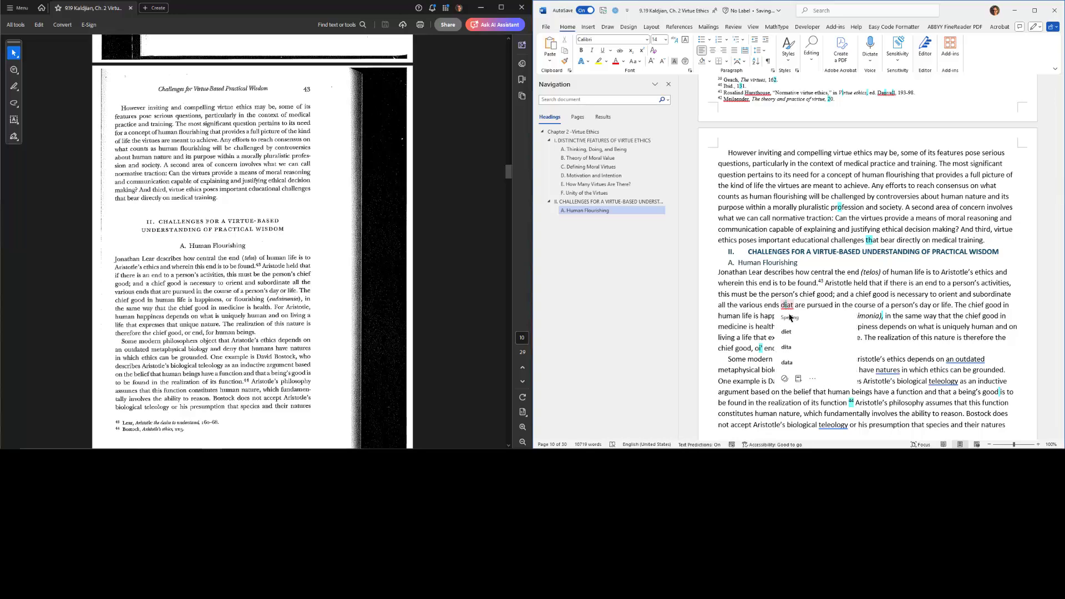
double_click(788, 304)
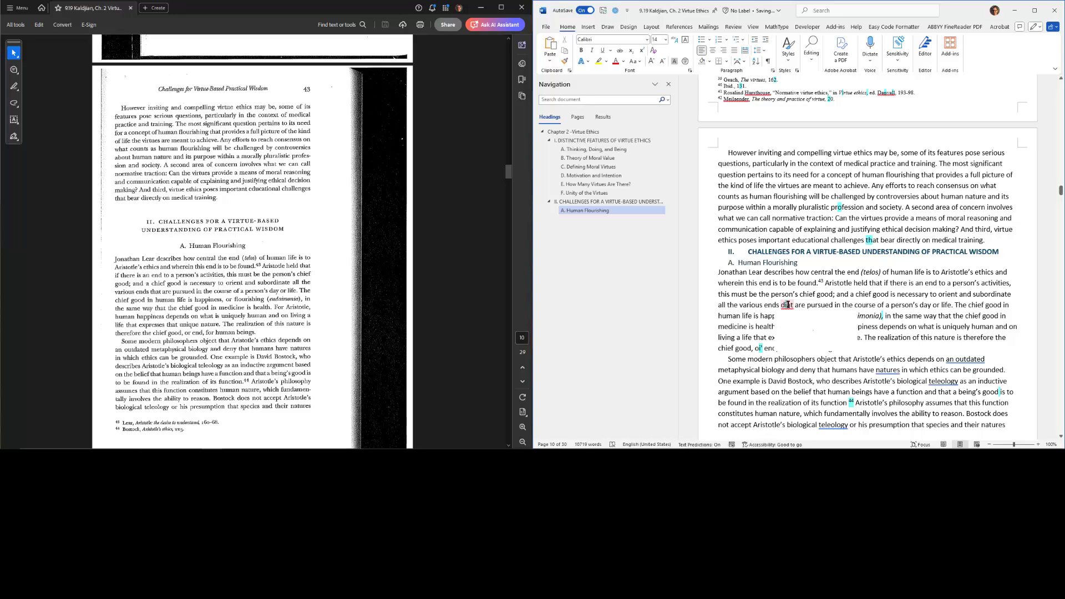
key("ctrl+h")
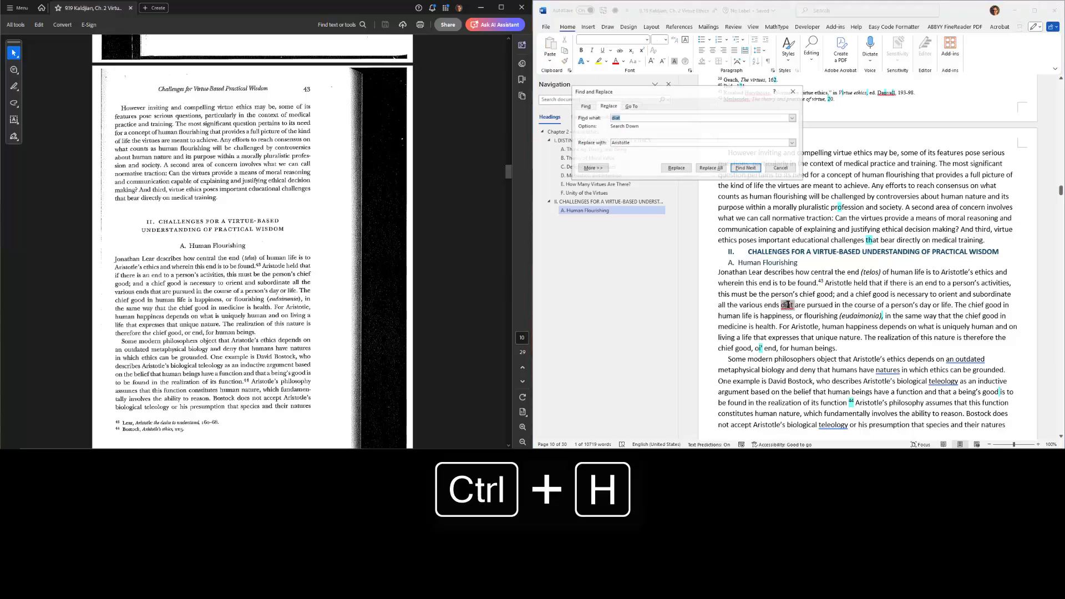
key("Tab")
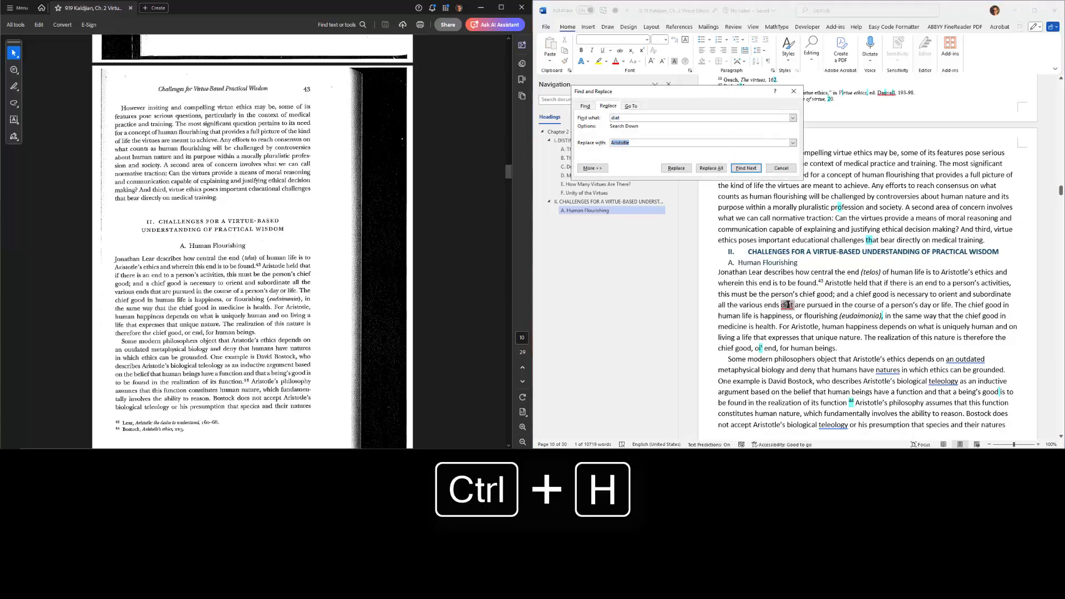
type("that")
left_click(715, 169)
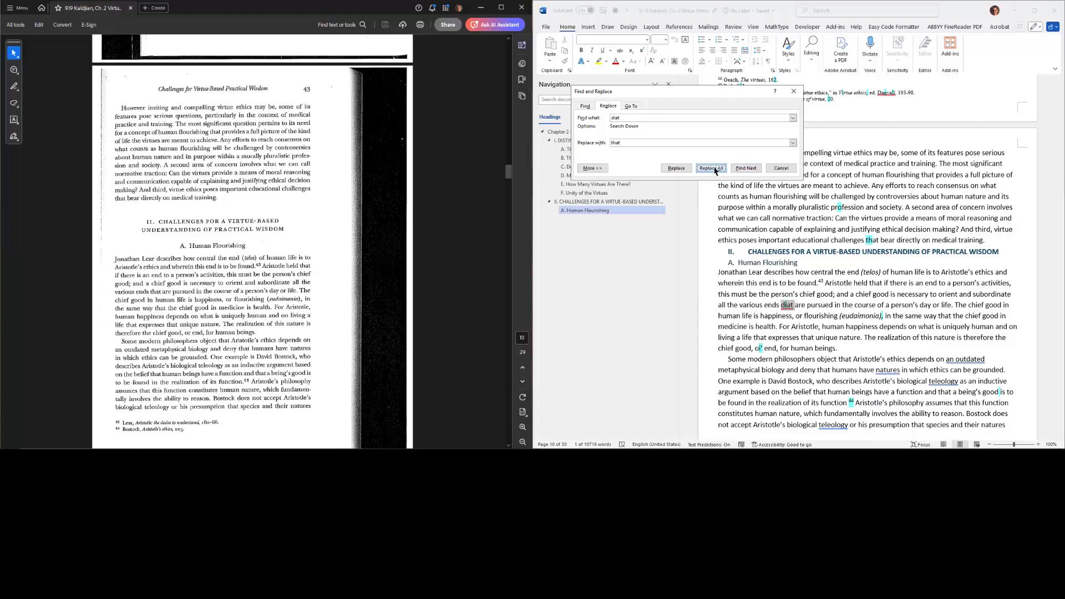
key("Return")
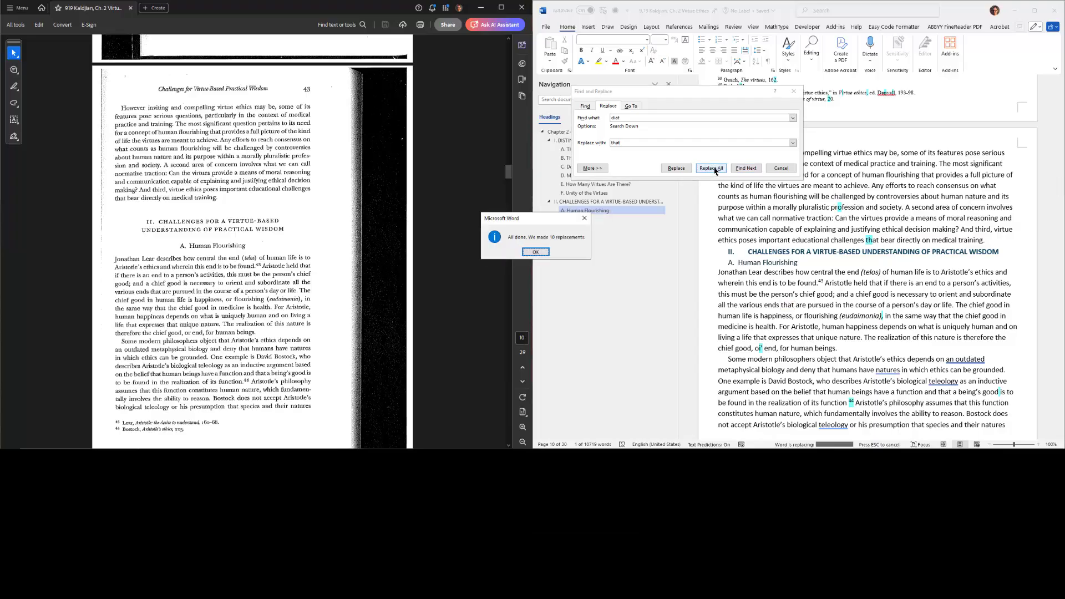
key("Return")
key("Escape")
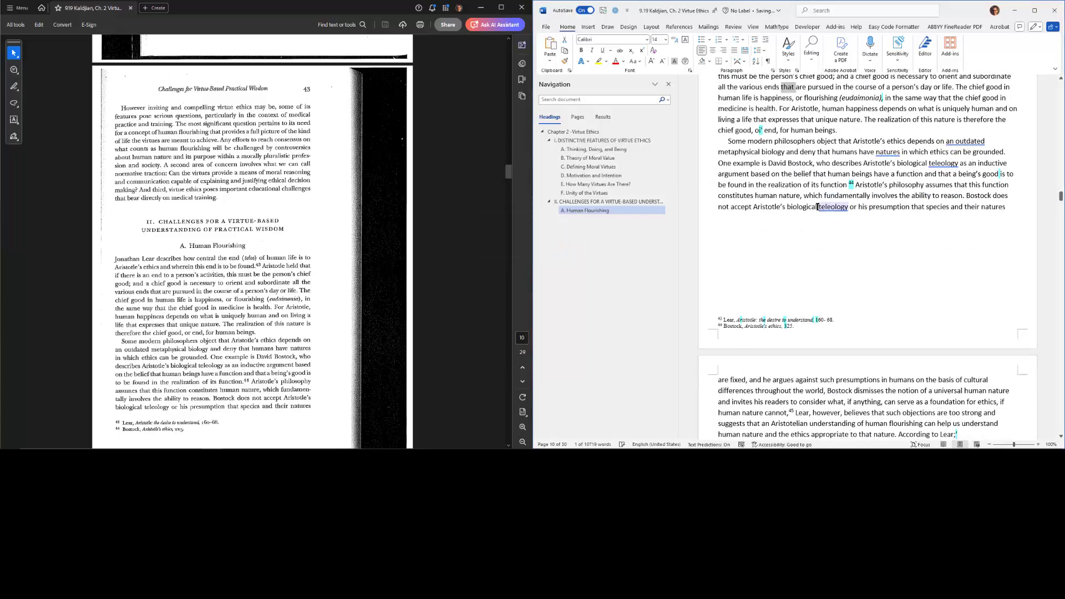
scroll(818, 207, "up", 2)
scroll(826, 256, "down", 2)
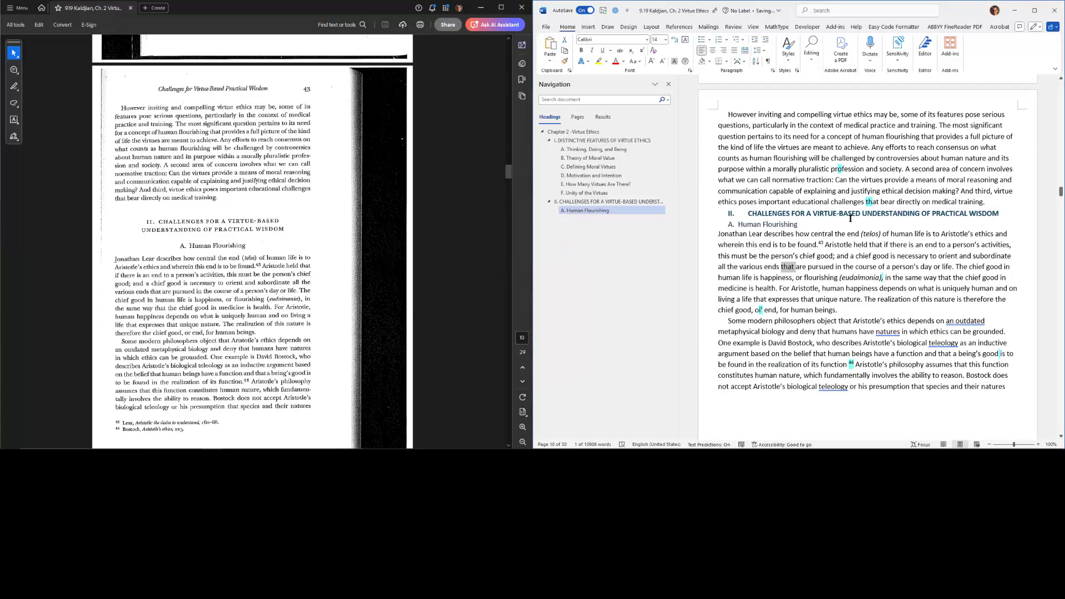
left_click(815, 256)
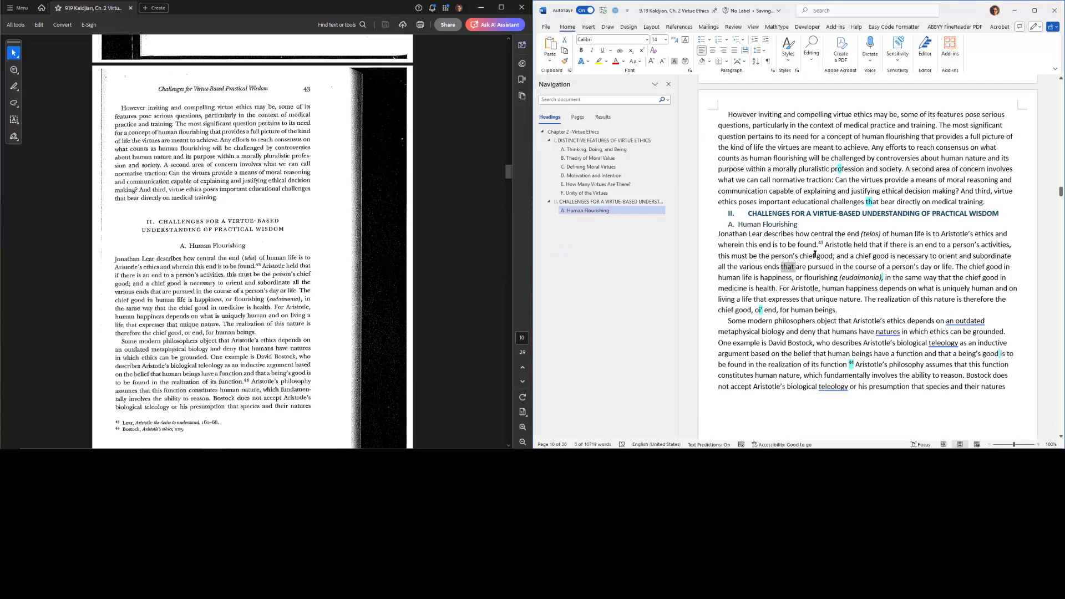
left_click(762, 310)
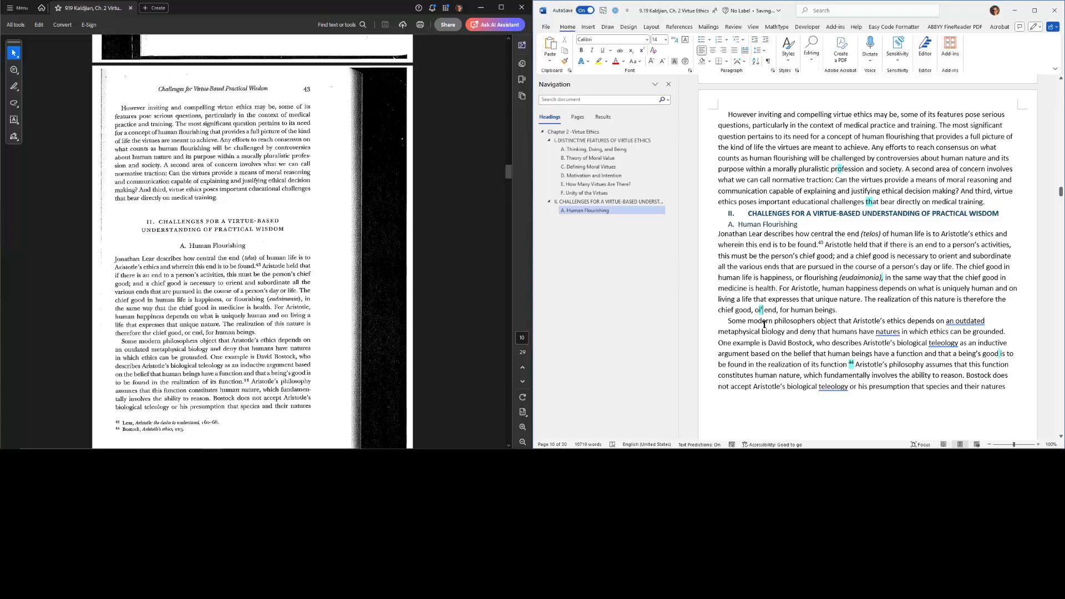
key("BackSpace")
type("r")
key("ctrl+z")
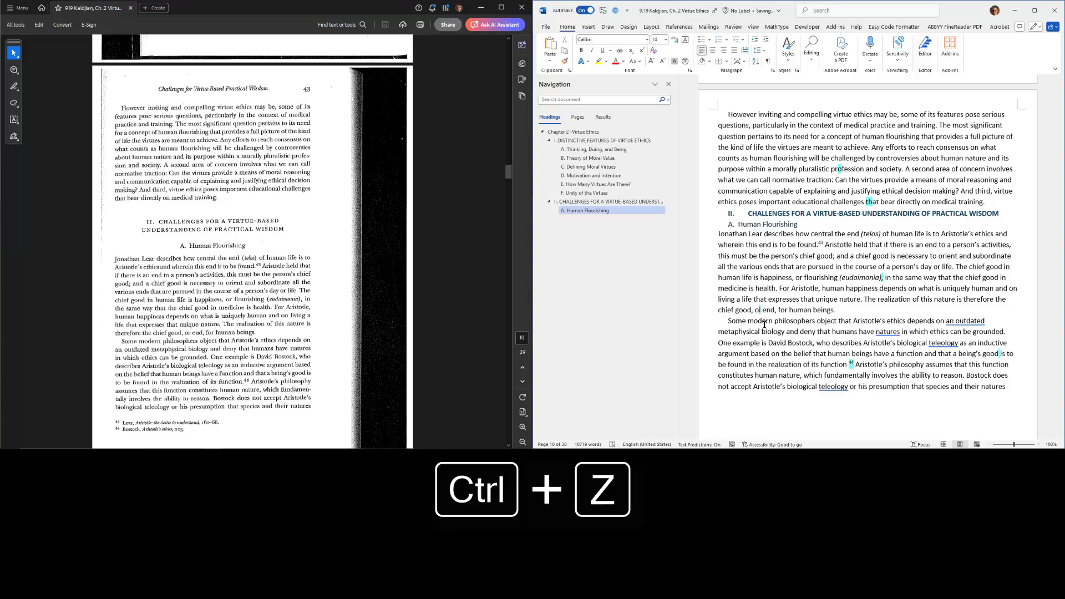
key("ctrl+z")
key("ctrl+z")
- Replace every occurrence of the misread "oi'" with "or" throughout the document, using the one before "end, for human beings"
key("ctrl+c")
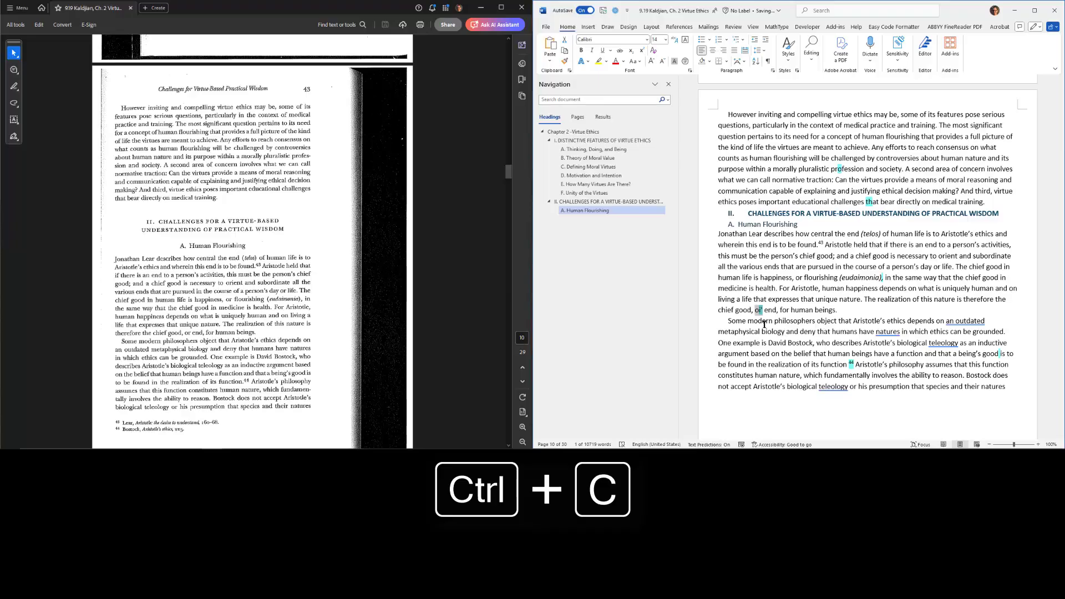
key("ctrl+h")
key("Tab")
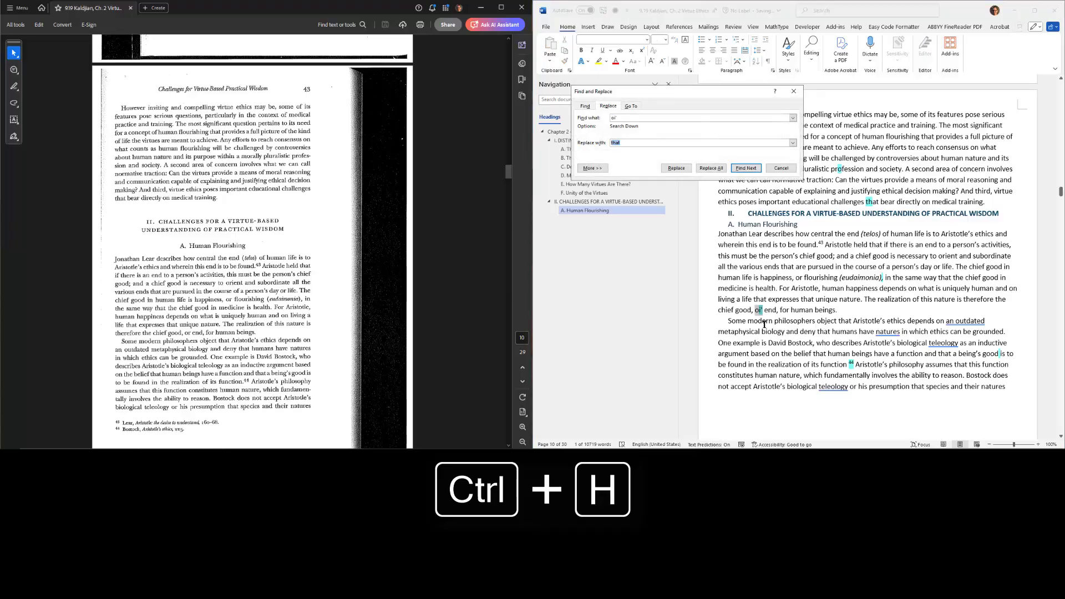
type("or")
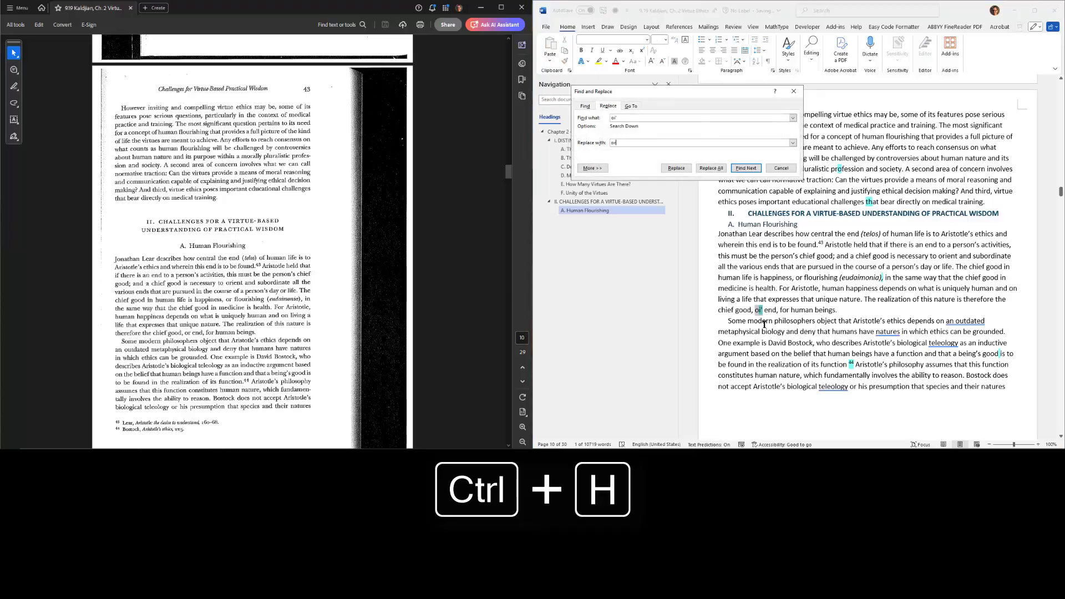
left_click(710, 168)
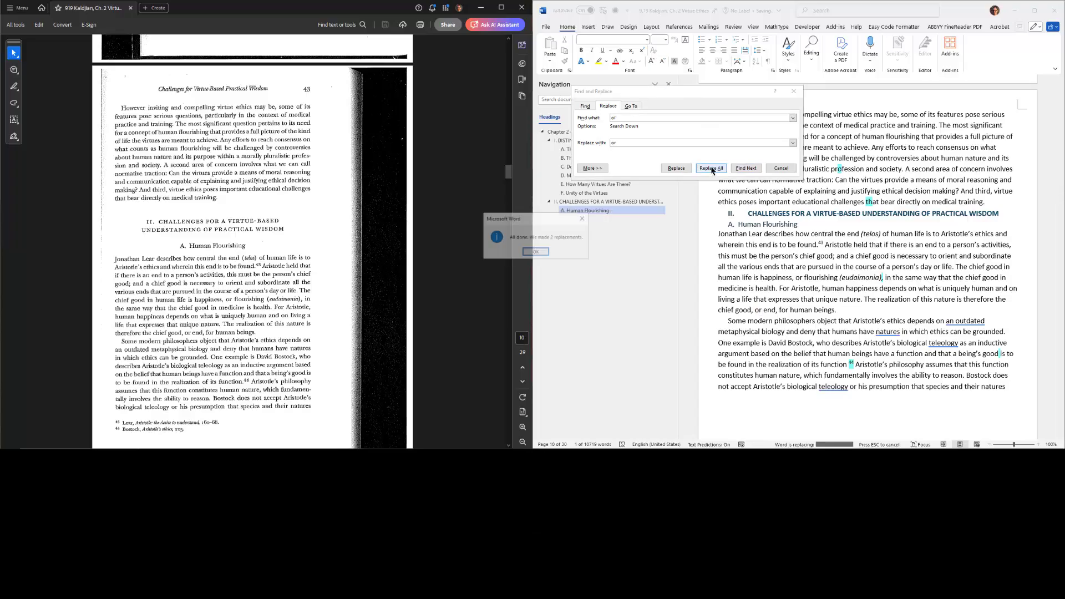
key("Return")
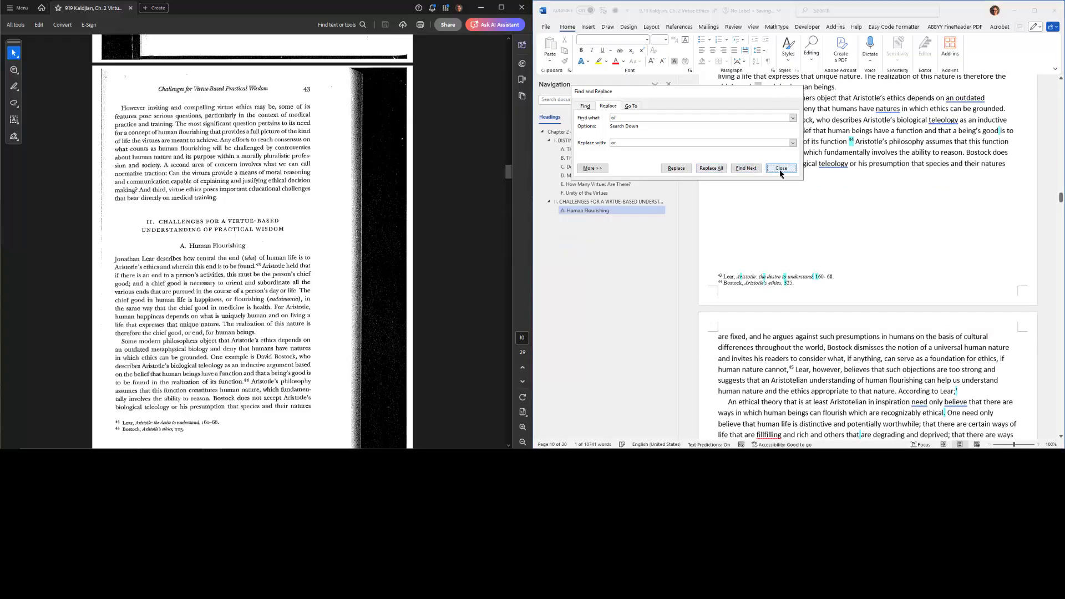
left_click(781, 168)
scroll(805, 210, "up", 4)
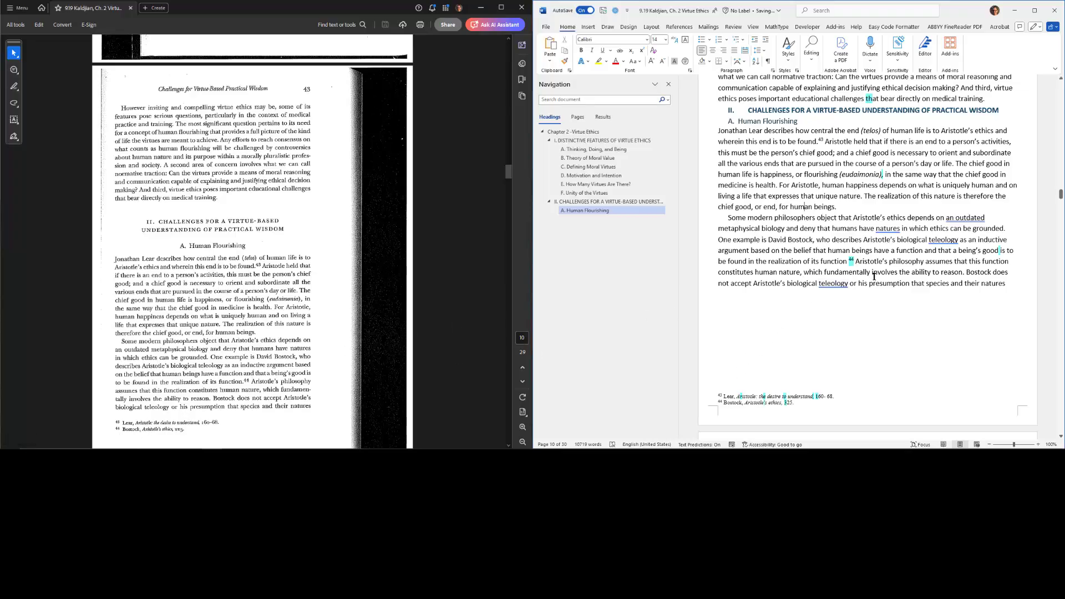
double_click(834, 284)
left_click(835, 284)
scroll(908, 272, "up", 4)
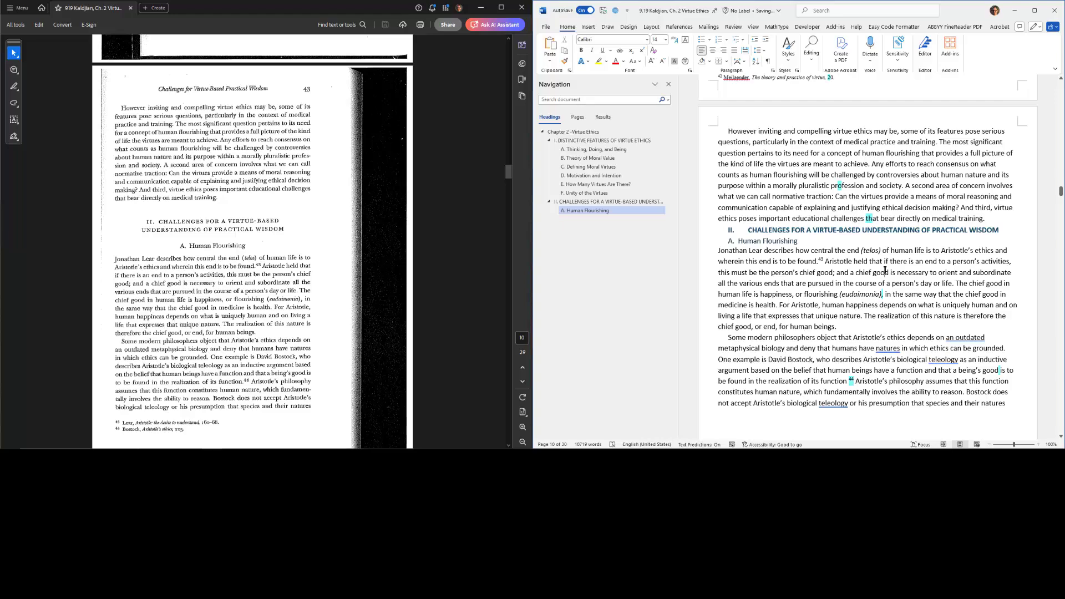
- Bring up page 44 of the scanned PDF and the matching document page, and correct both misspellings of "fulfilling" in the quoted passage from Lear
key("ctrl+Page_Down")
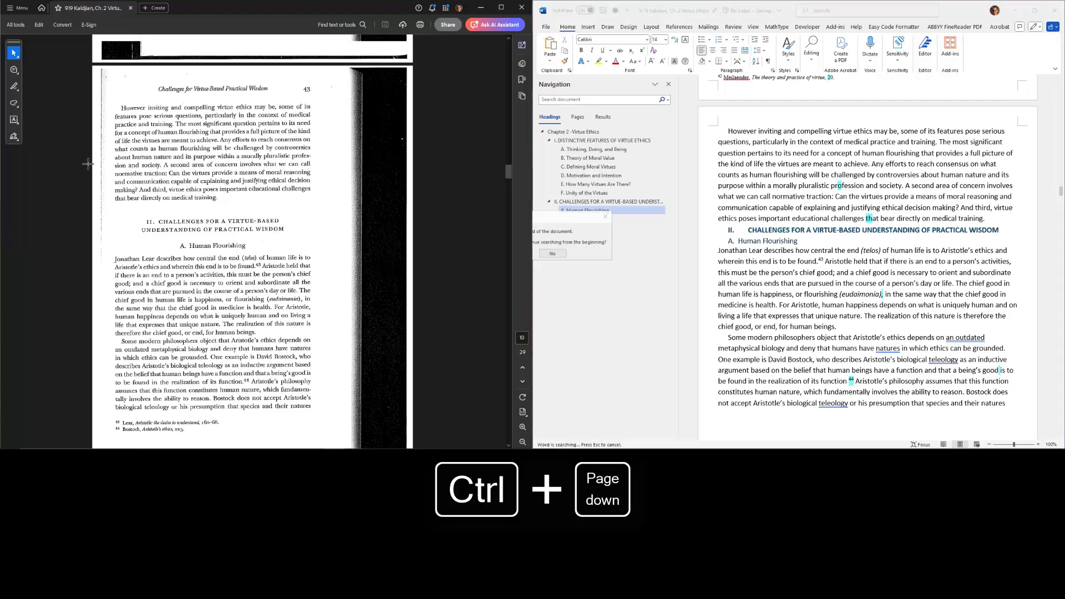
key("Escape")
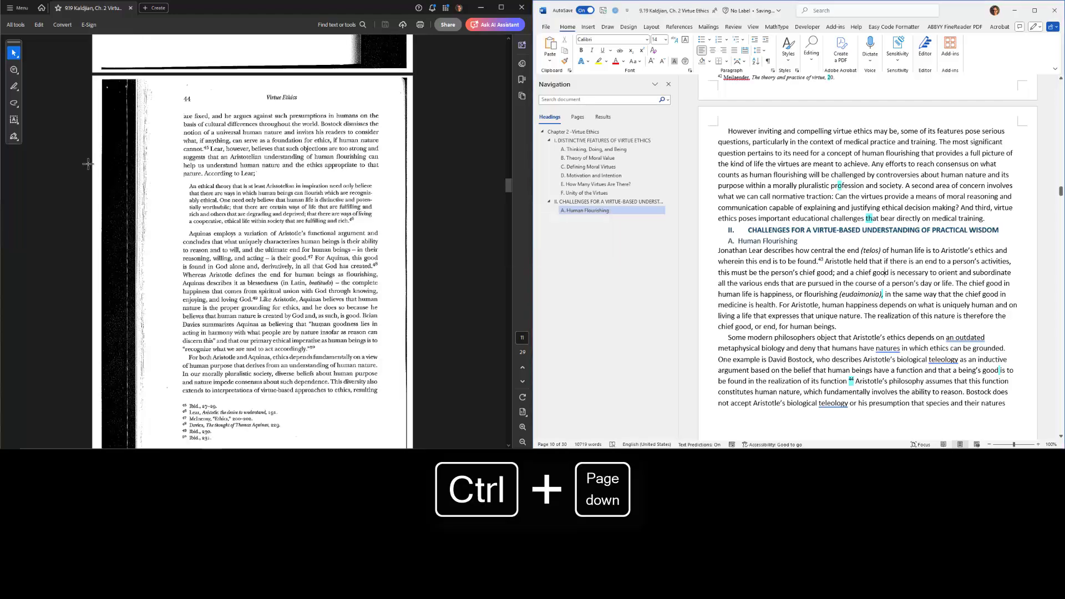
left_click(803, 182)
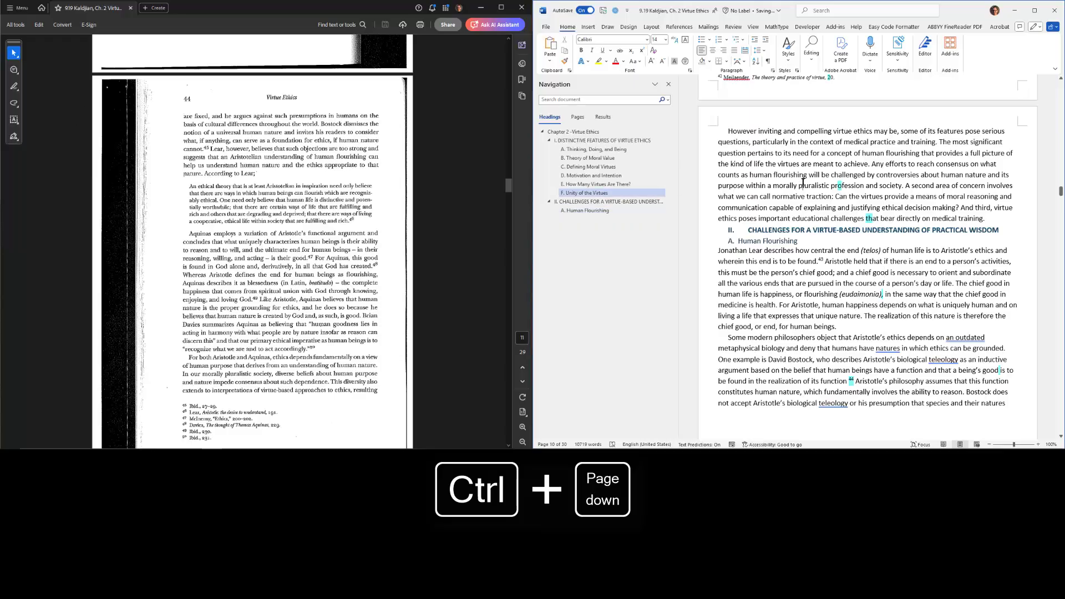
key("ctrl+g")
key("Return")
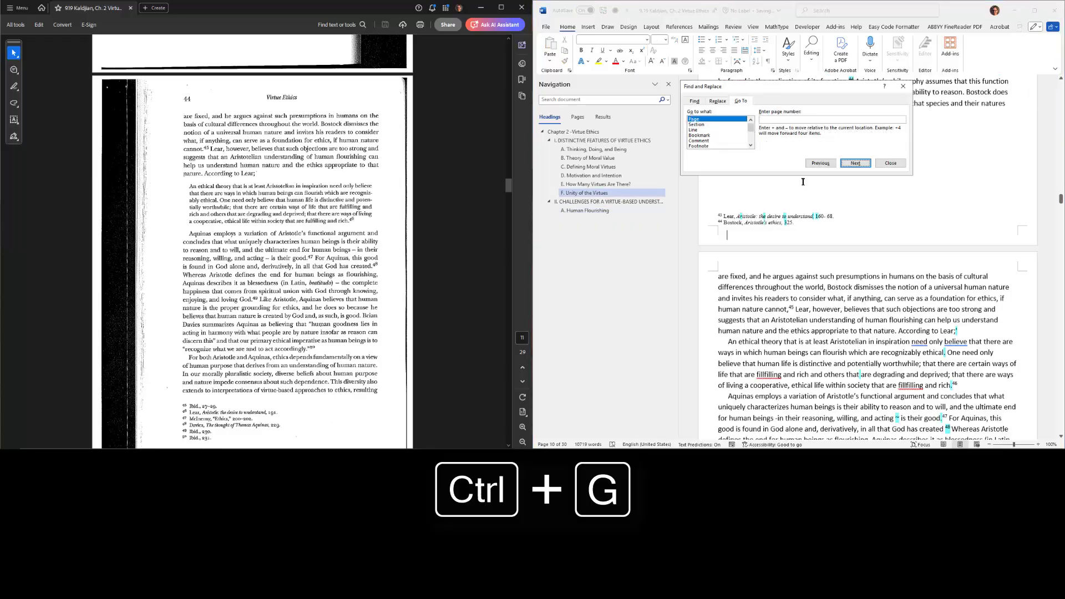
key("Escape")
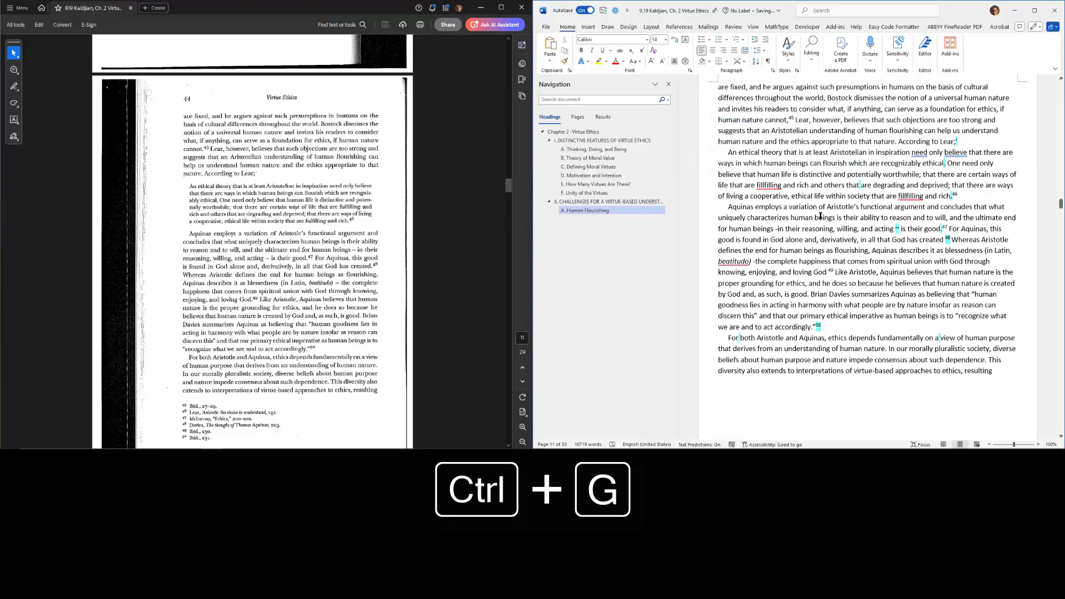
scroll(821, 216, "up", 2)
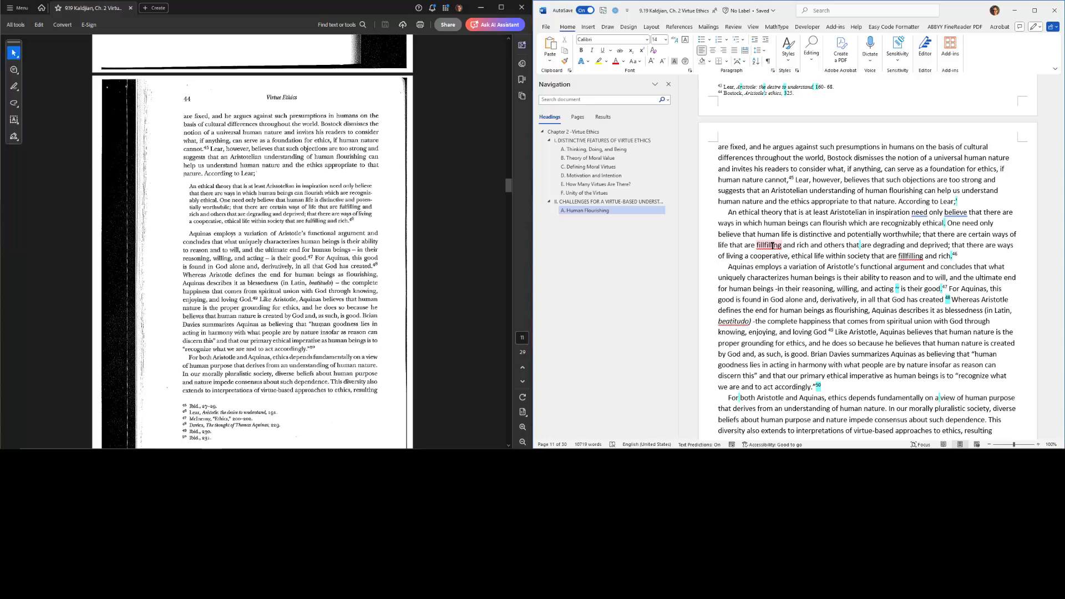
right_click(772, 246)
left_click(782, 271)
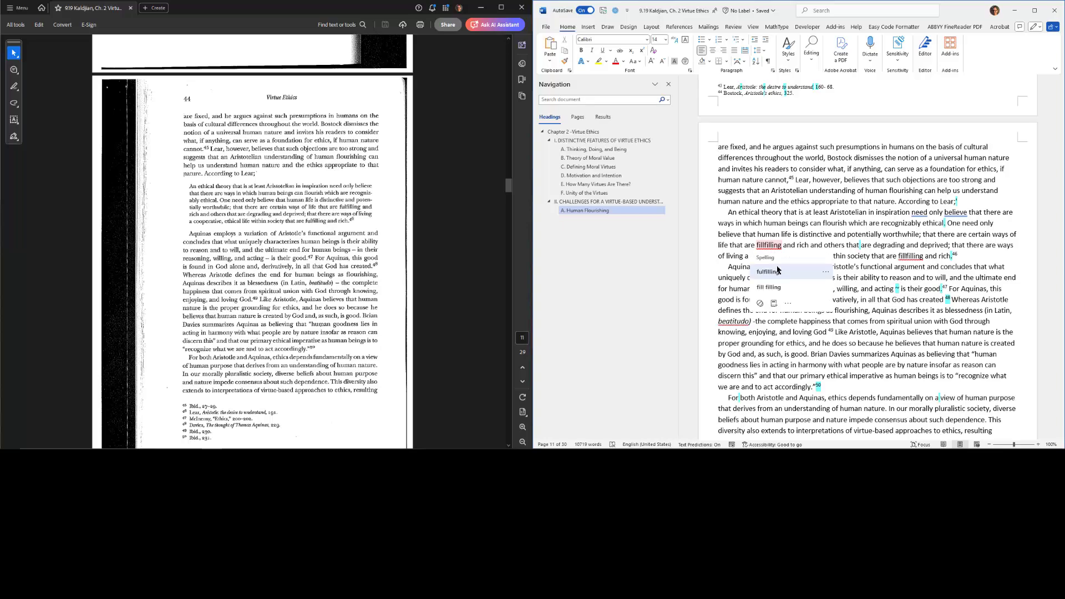
right_click(910, 257)
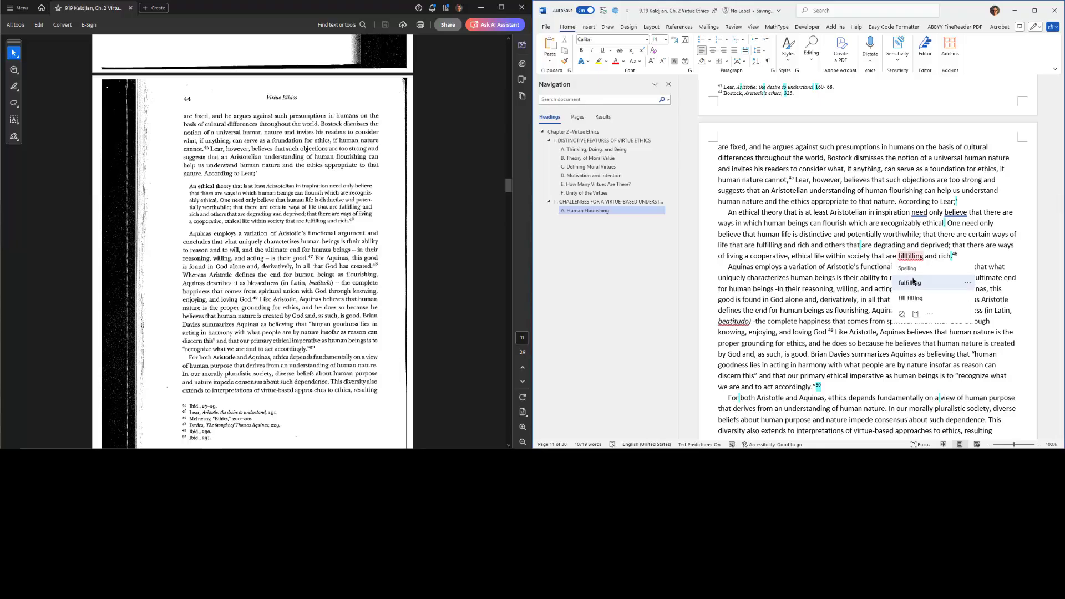
left_click(913, 283)
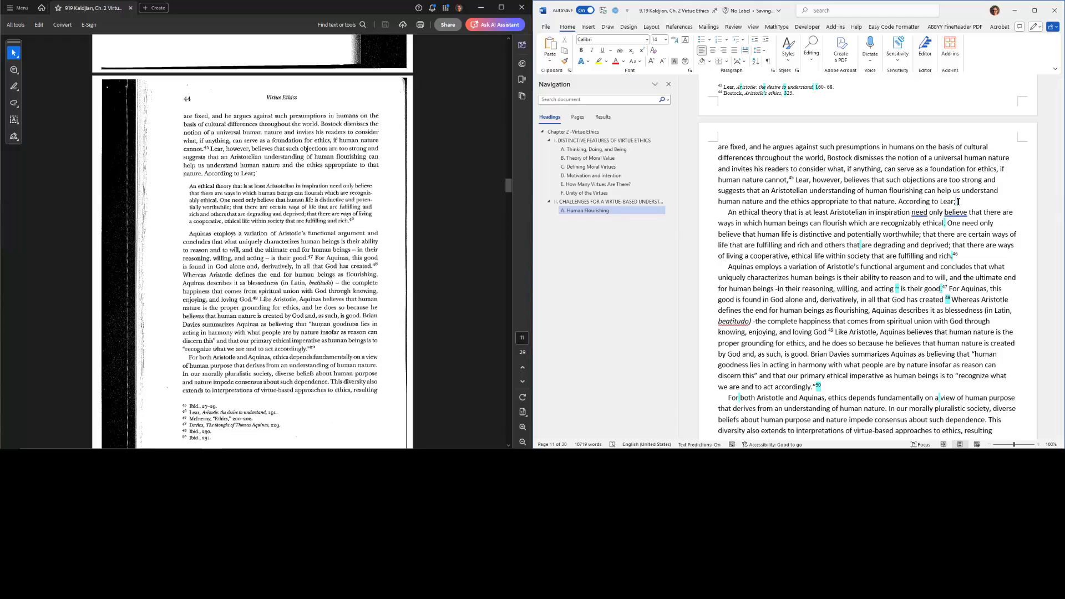
scroll(875, 216, "down", 5)
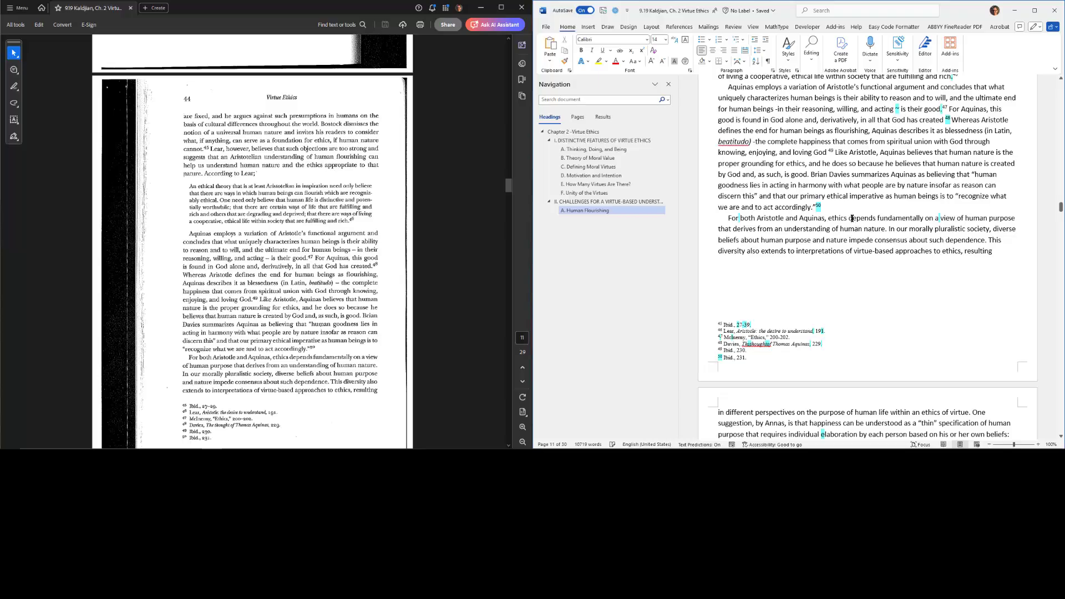
- Correct the dashes enclosing "in their reasoning, willing, and acting" in the Aquinas paragraph to hyphens with a space on each side
scroll(853, 219, "up", 4)
scroll(853, 219, "up", 1)
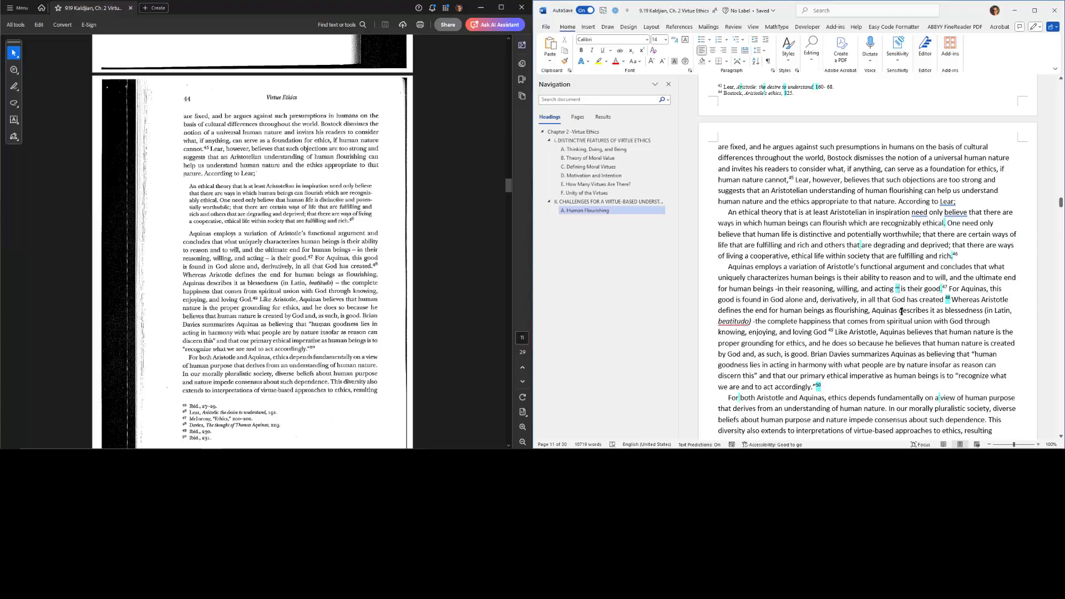
key("BackSpace")
type("-")
key("ctrl+Left")
key("ctrl+Left")
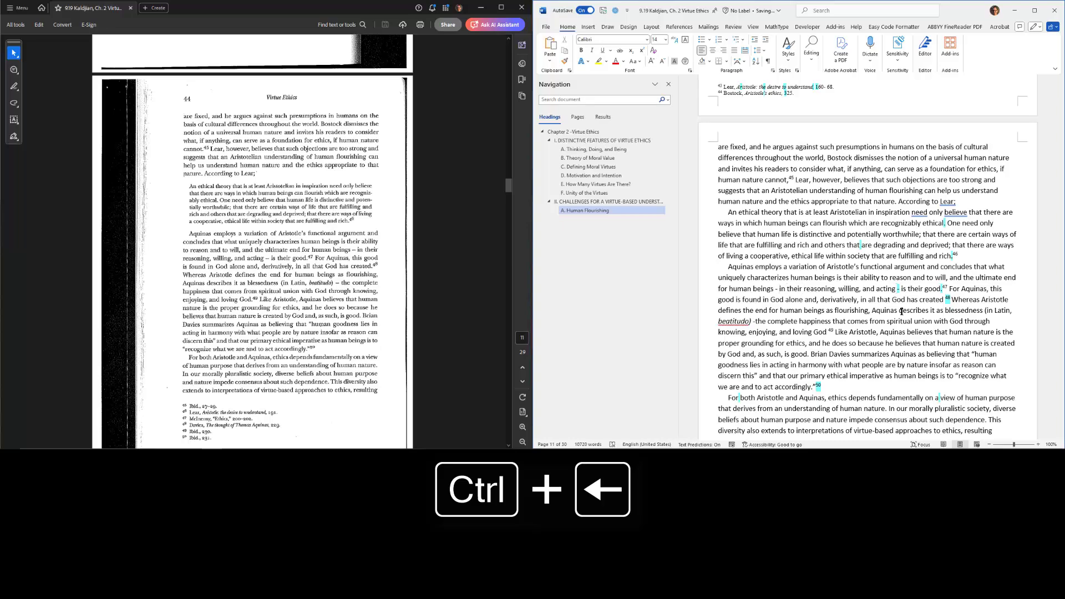
key("ctrl+Right")
- Check the Latin term "beatitudo" in the Aquinas paragraph, and bring up page 45 of the scanned PDF with the matching document page
scroll(883, 256, "down", 4)
double_click(738, 203)
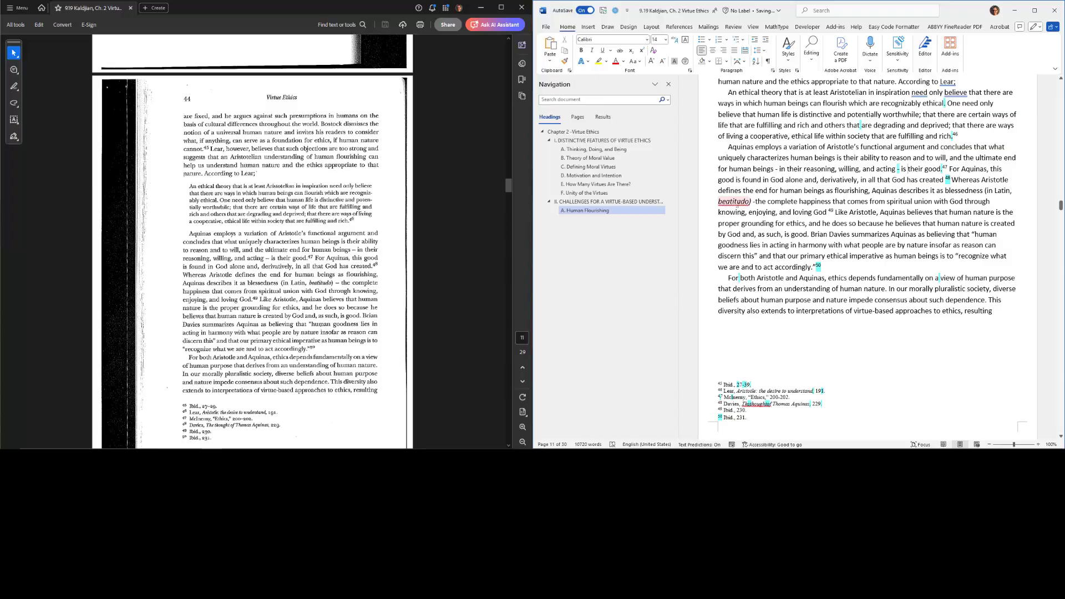
double_click(738, 202)
left_click(809, 208)
key("ctrl+Page_Down")
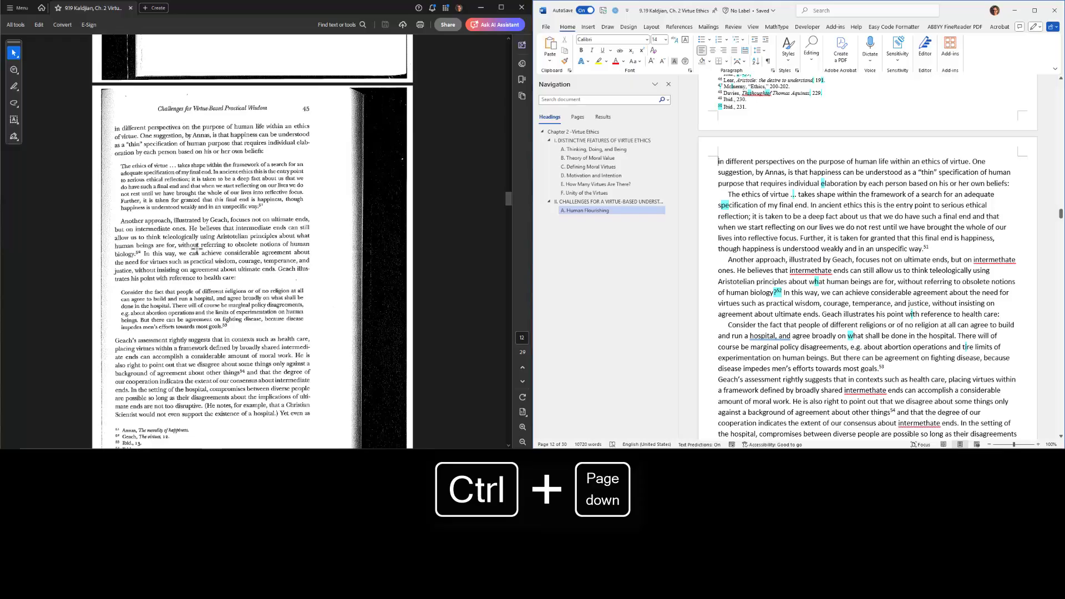
scroll(853, 195, "down", 4)
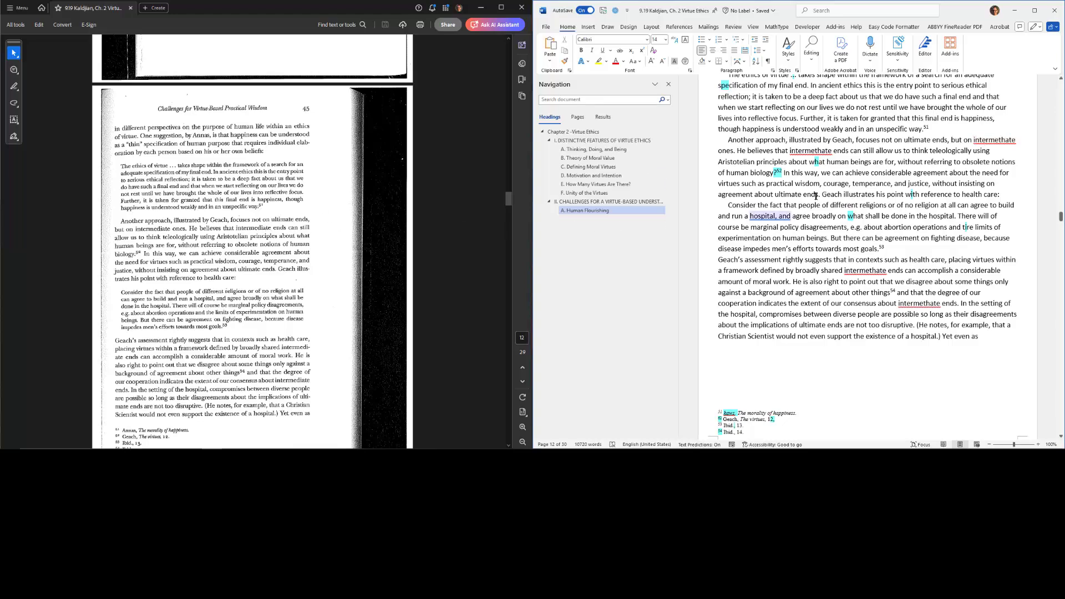
- Correct both occurrences of "intermethate" to "intermediate" in the paragraph beginning "Another approach, illustrated by Geach"
right_click(995, 140)
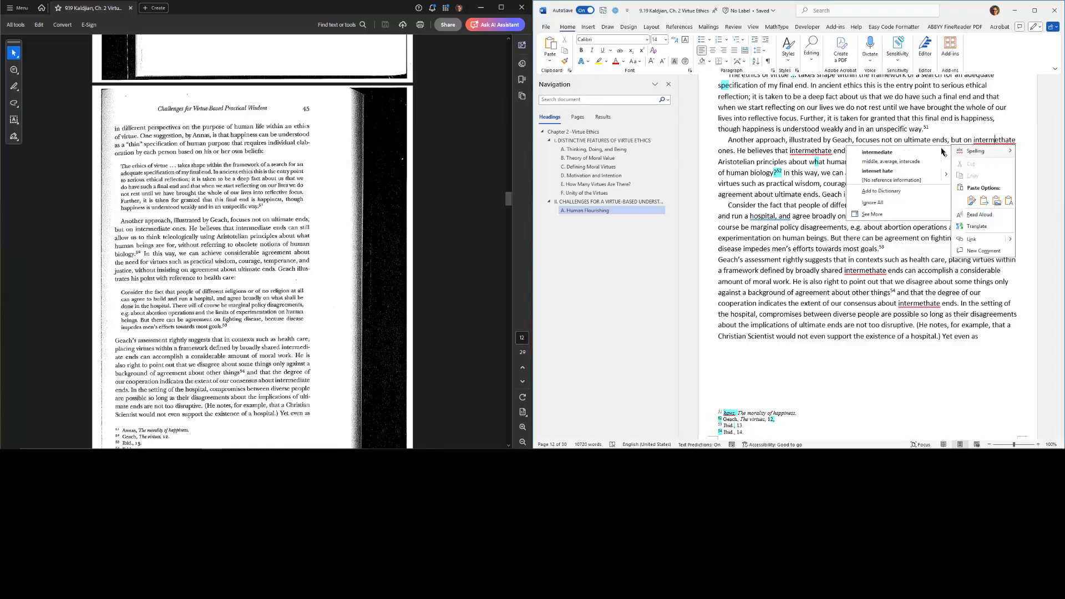
left_click(877, 152)
right_click(821, 151)
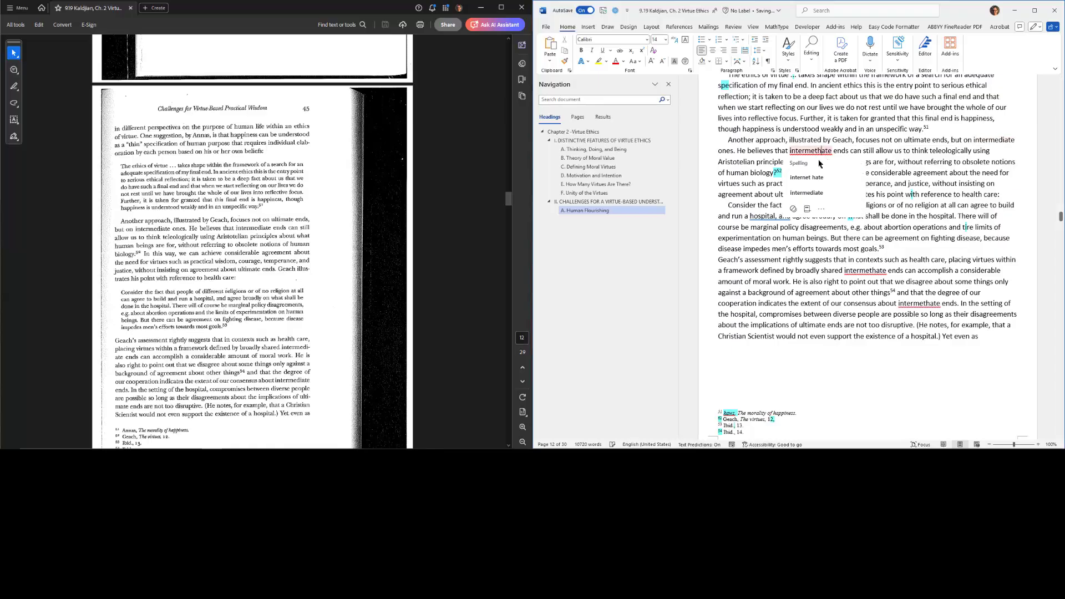
left_click(822, 190)
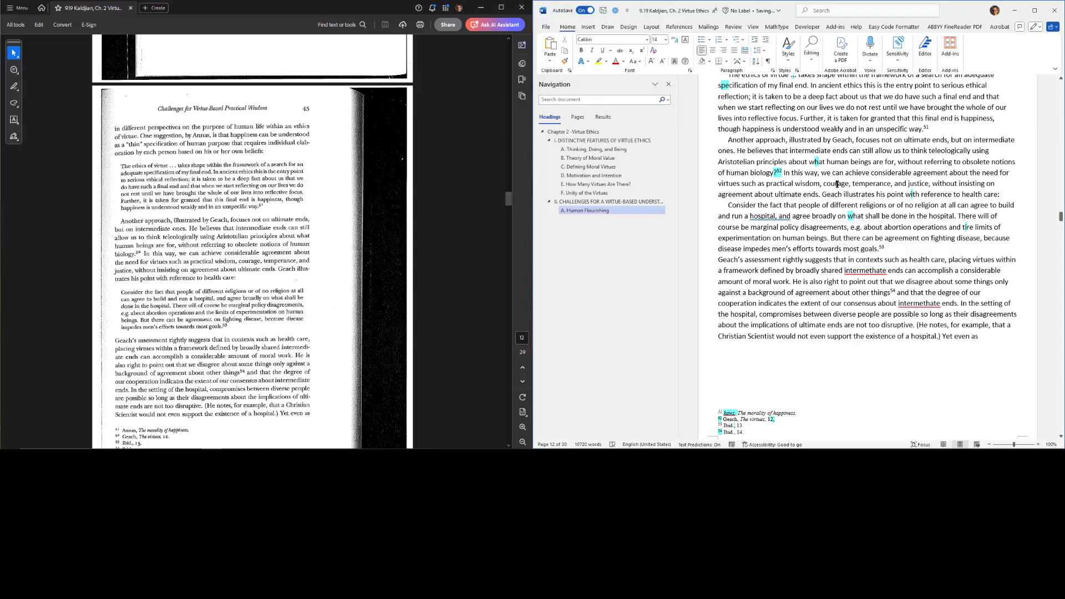
- Correct both occurrences of "intermethate" to "intermediate" in the paragraph beginning "Geach's assessment rightly suggests"
scroll(801, 255, "down", 2)
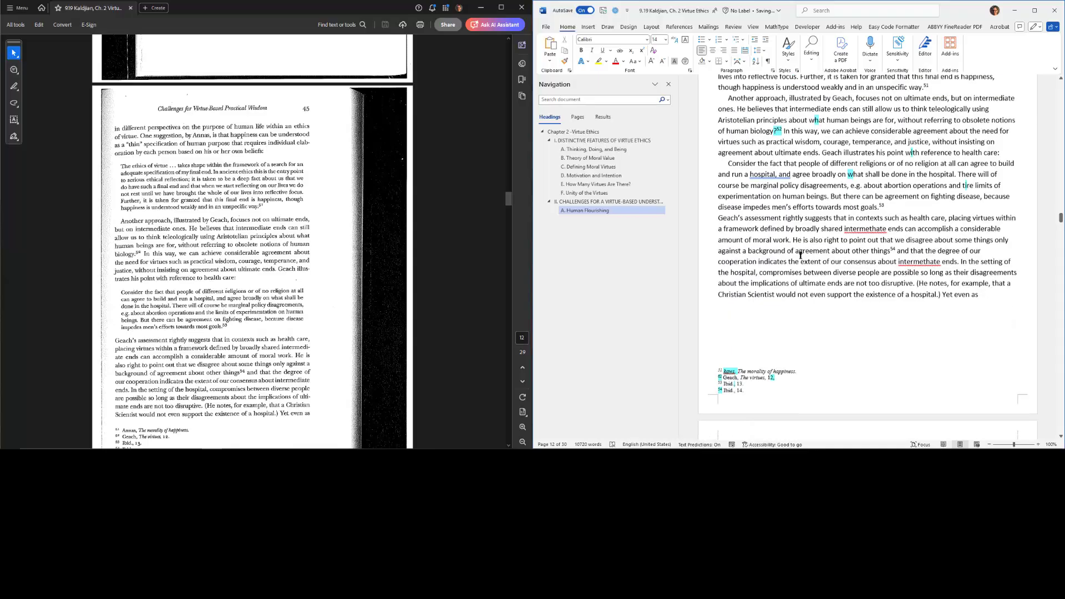
scroll(294, 358, "down", 2)
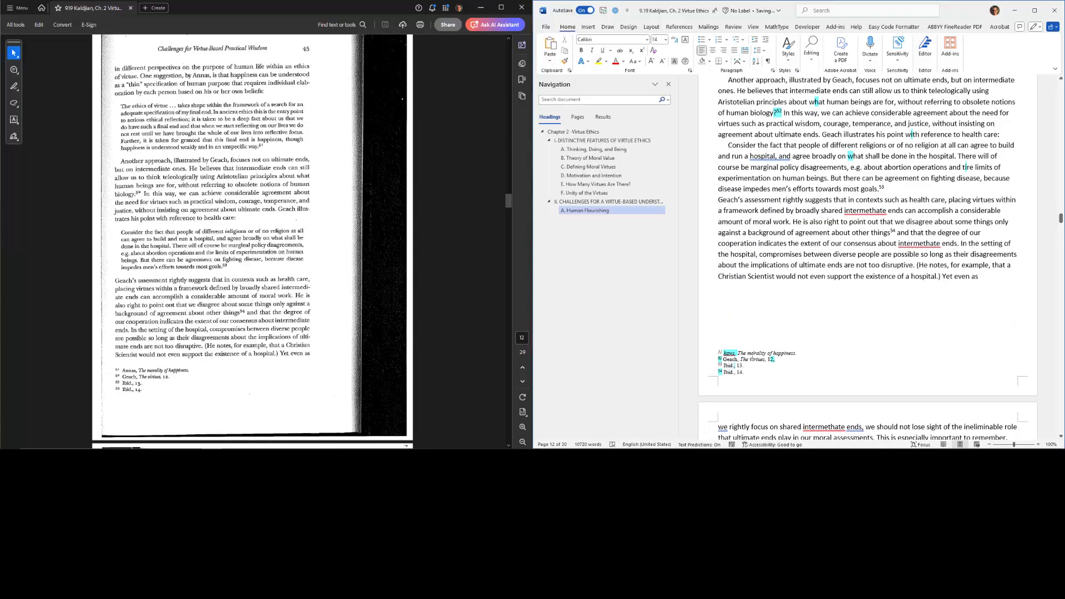
left_click(718, 372)
scroll(866, 261, "up", 2)
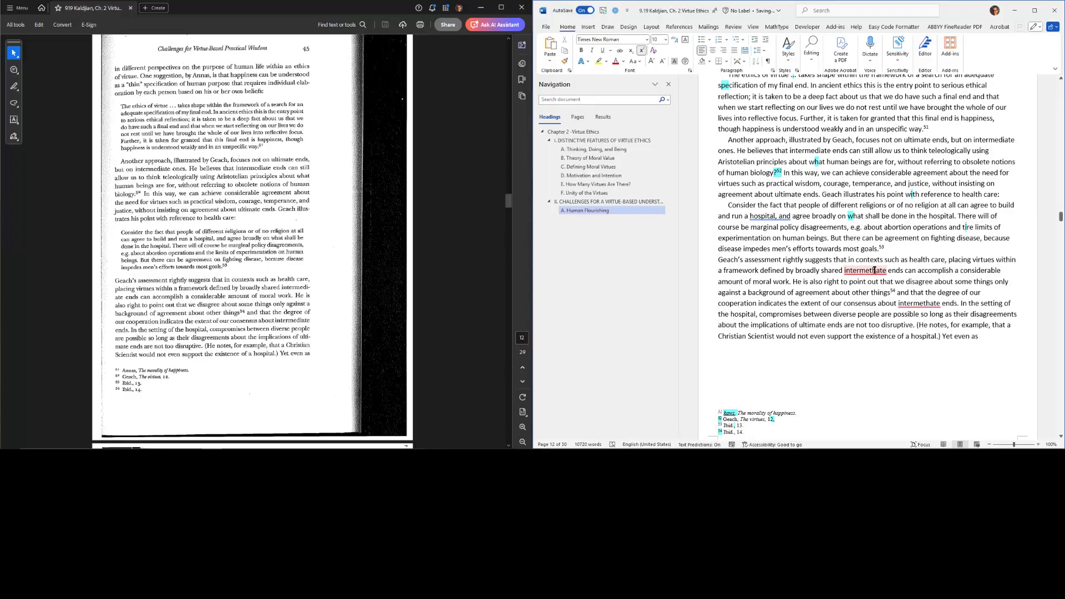
right_click(873, 271)
left_click(860, 297)
right_click(923, 304)
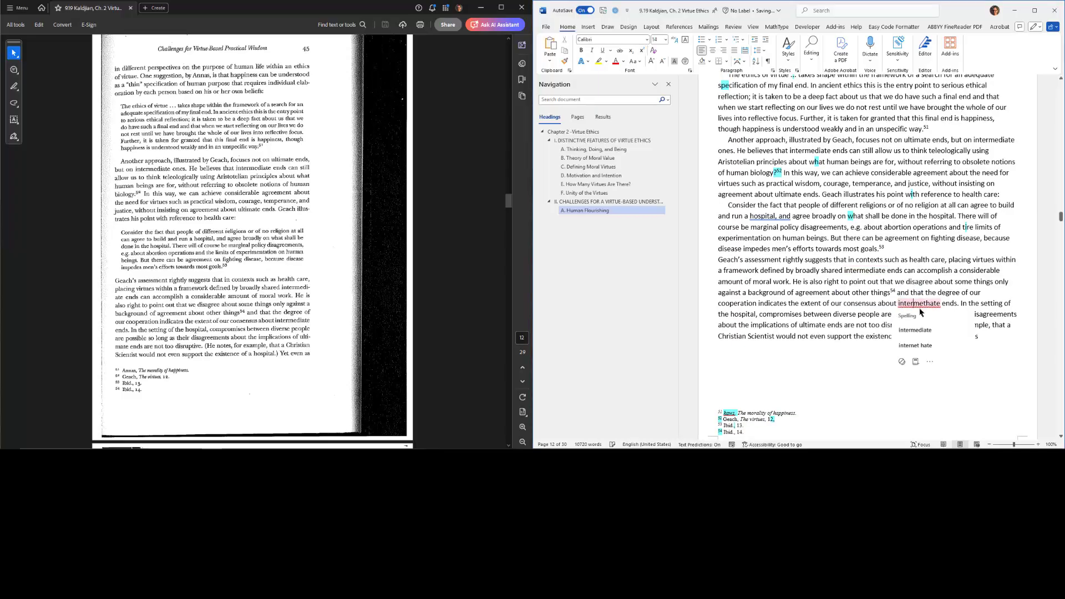
left_click(925, 331)
- Replace every occurrence of the misread "tire" with "the" throughout the document, using the one before "limits of experimentation"
scroll(895, 272, "up", 4)
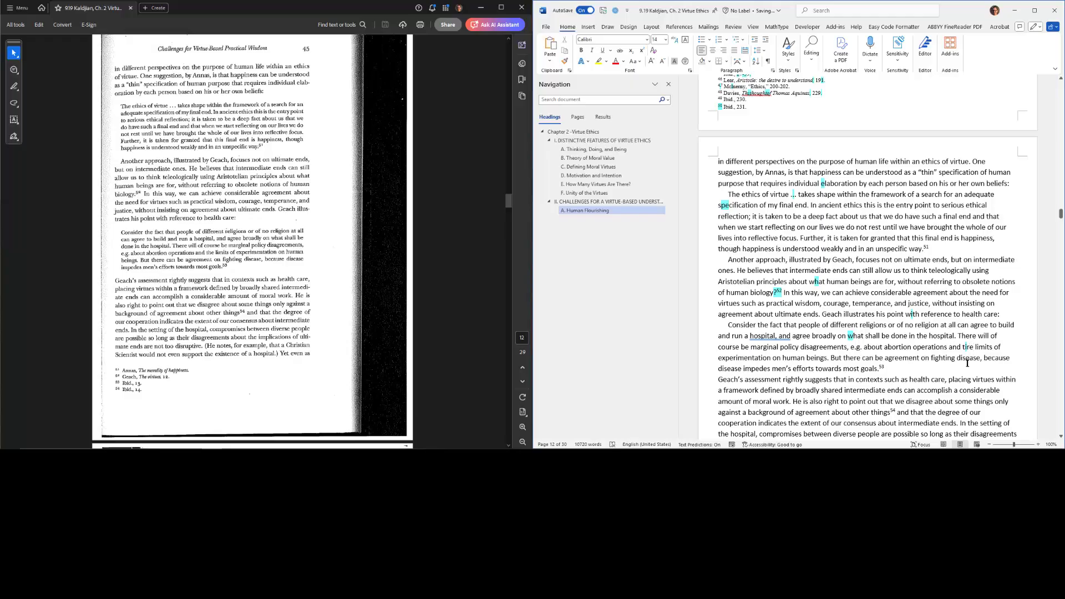
key("ctrl+shift+Left")
key("ctrl+h")
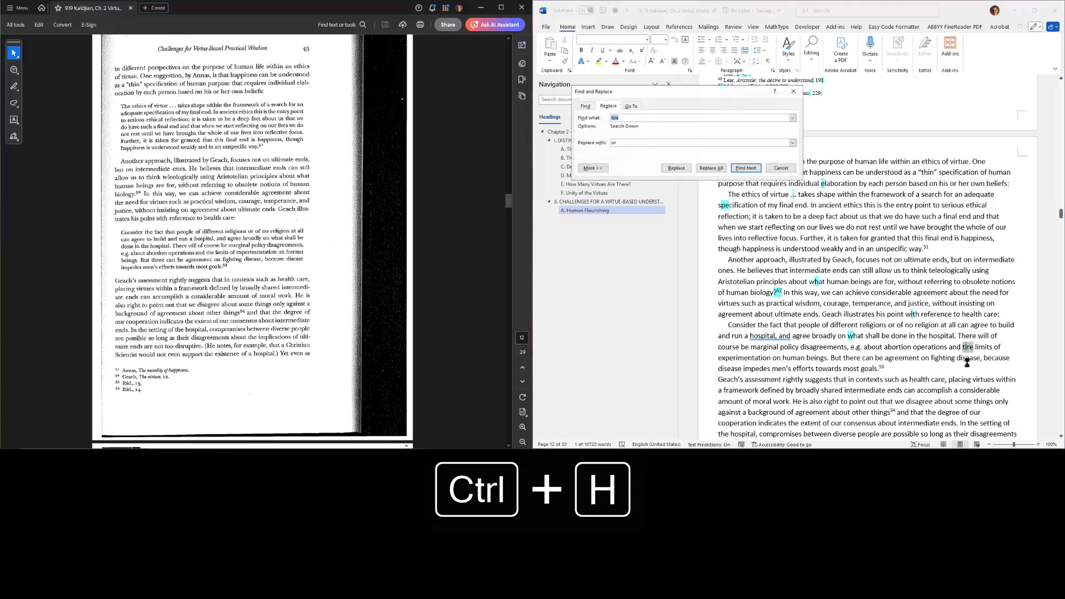
key("Tab")
type("th")
left_click(712, 168)
key("Return")
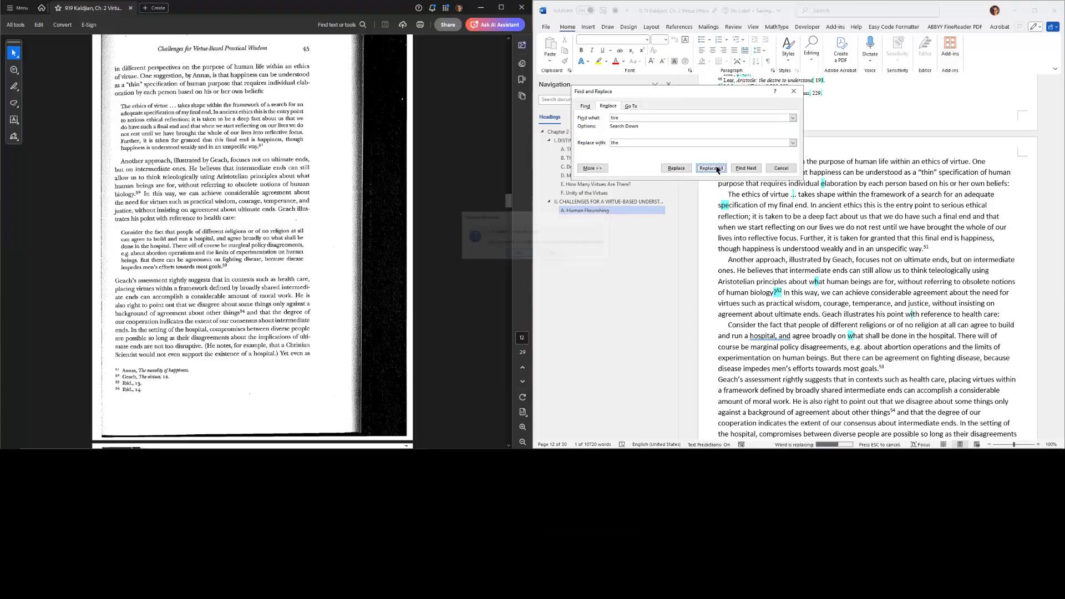
key("Return")
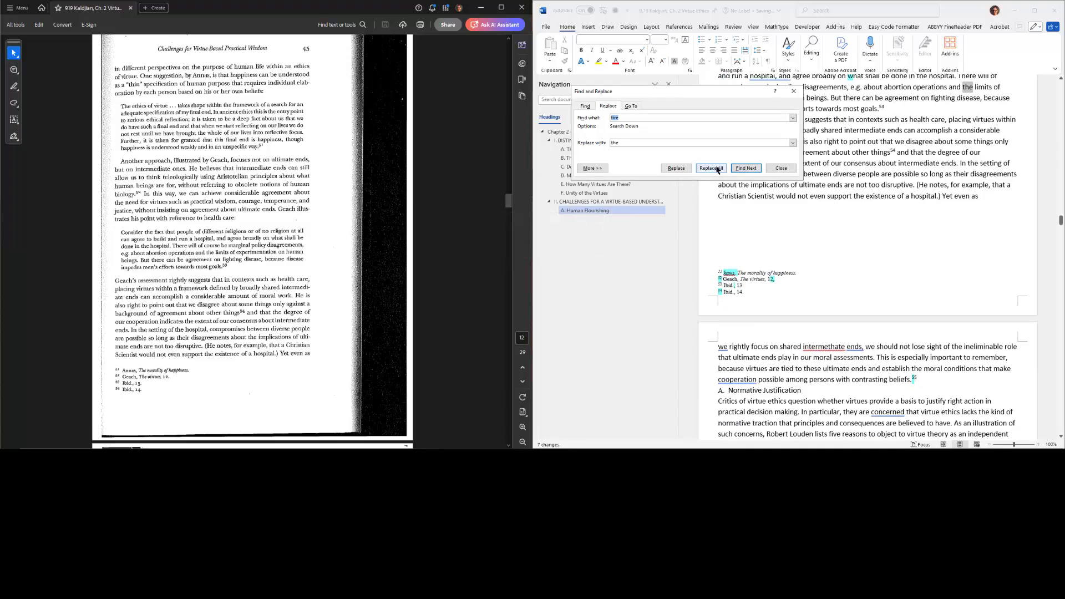
key("Escape")
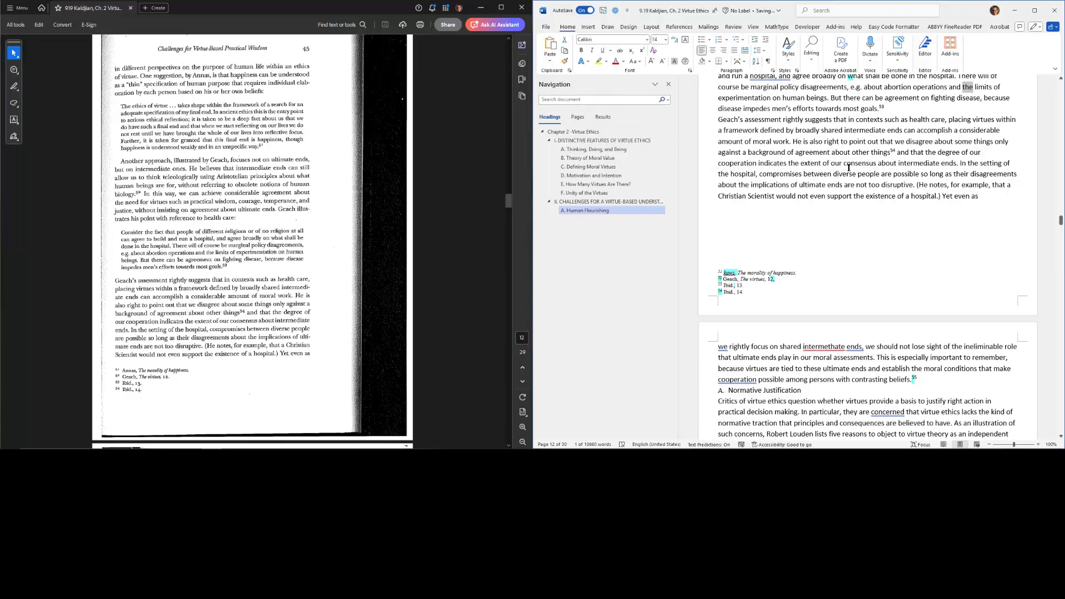
- Read through the document text for page 45 and compare it with the scanned page for remaining recognition errors
scroll(849, 167, "up", 4)
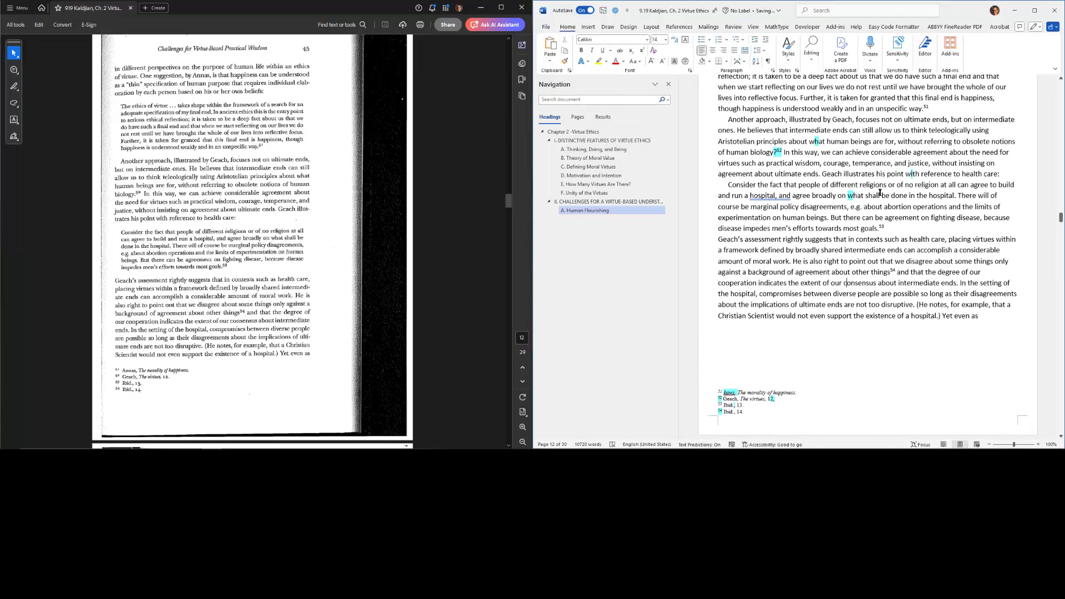
left_click(902, 227)
scroll(903, 227, "up", 2)
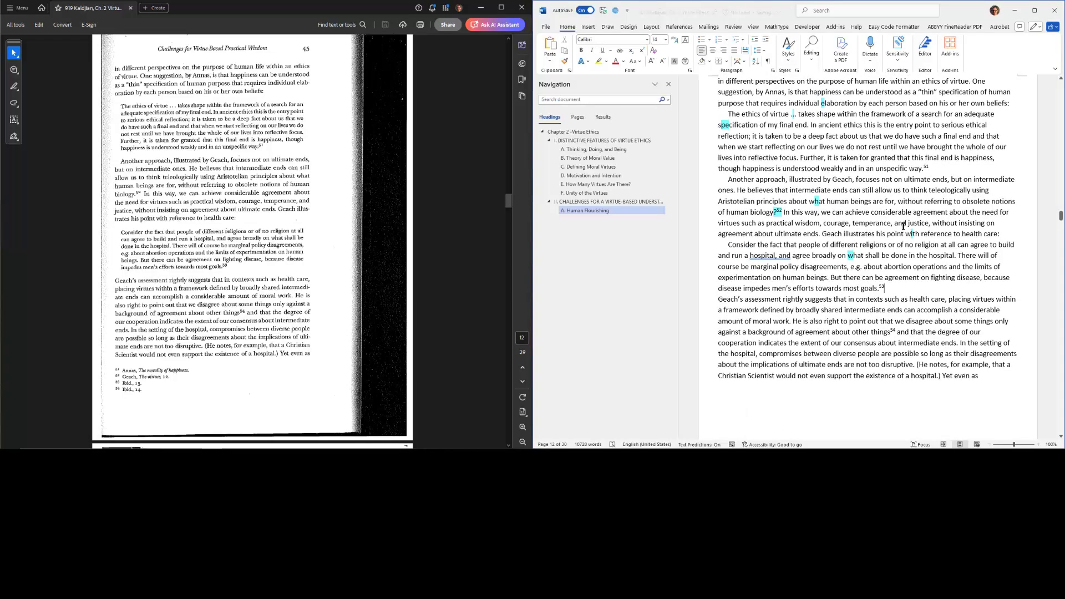
scroll(848, 182, "up", 2)
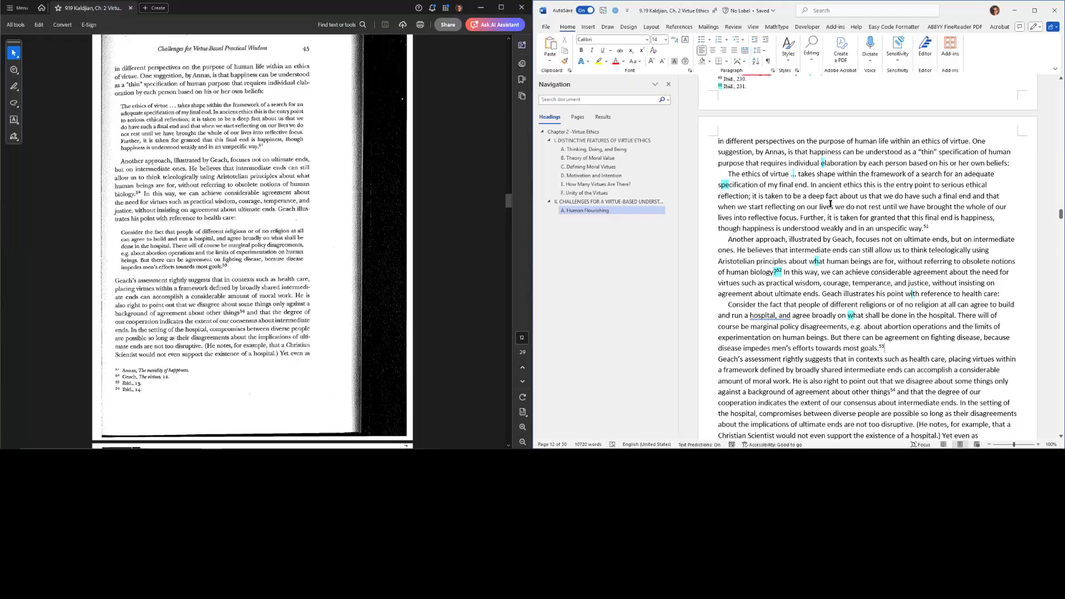
scroll(854, 240, "down", 2)
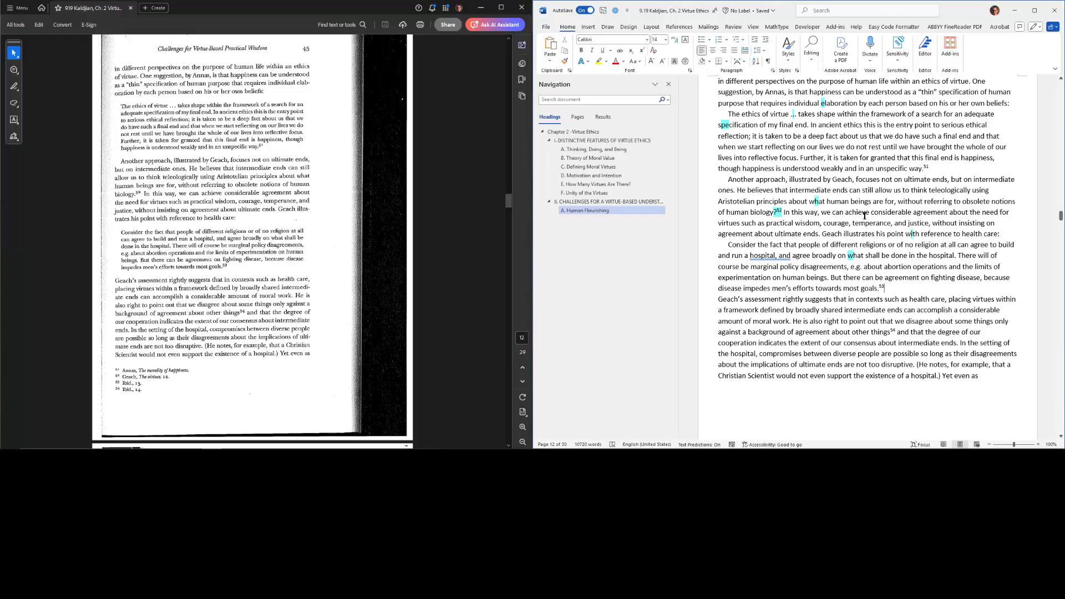
scroll(864, 215, "down", 2)
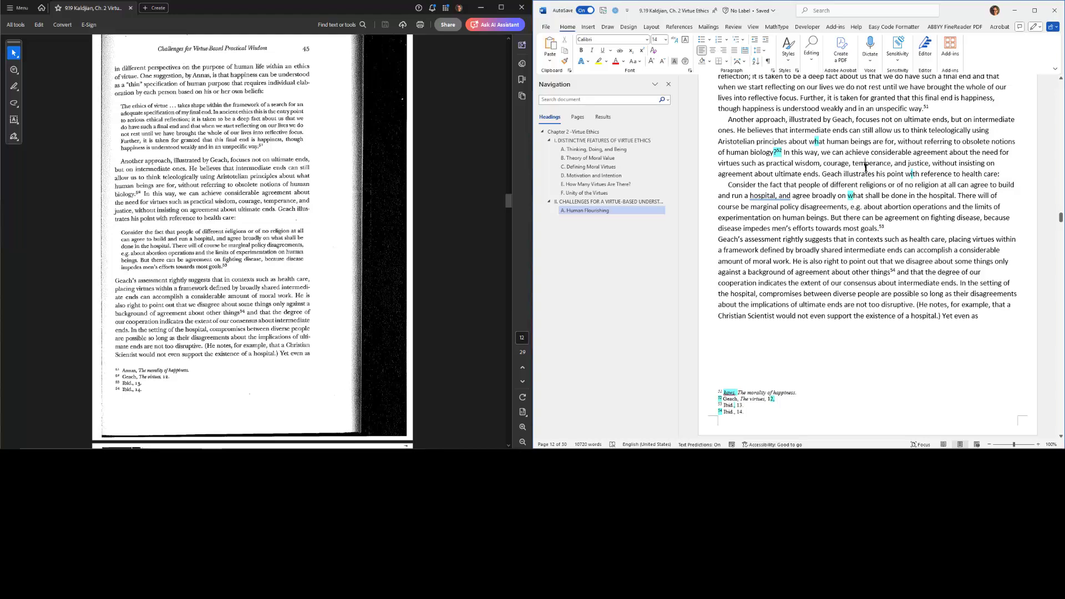
- Bring up page 46 of the scanned PDF and the matching document page, and correct "intermethate" to "intermediate" in its first line
key("ctrl+Page_Down")
scroll(88, 164, "down", 1)
key("Return")
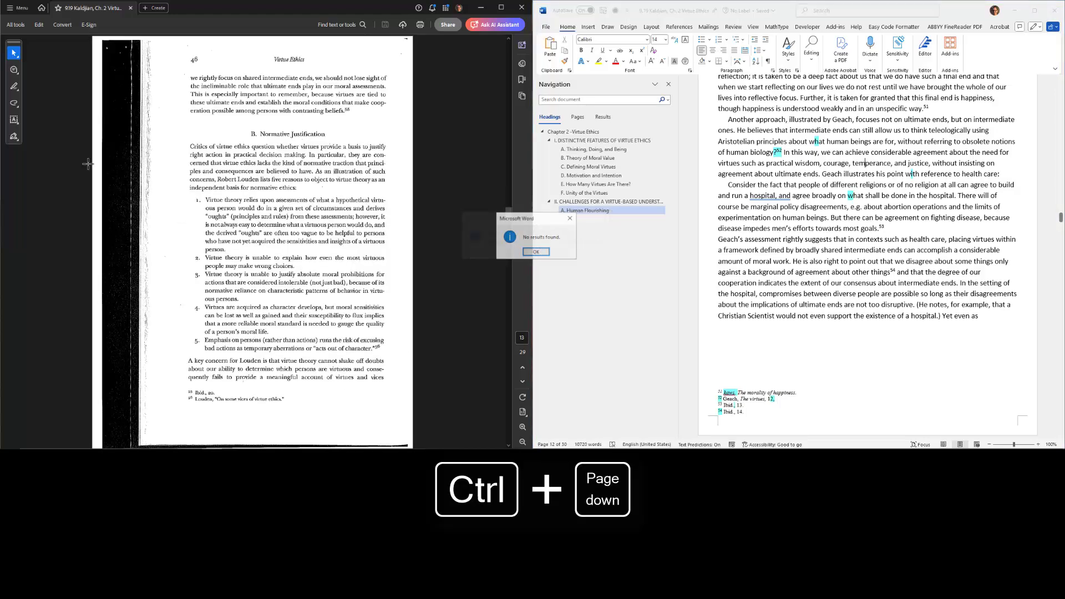
key("Return")
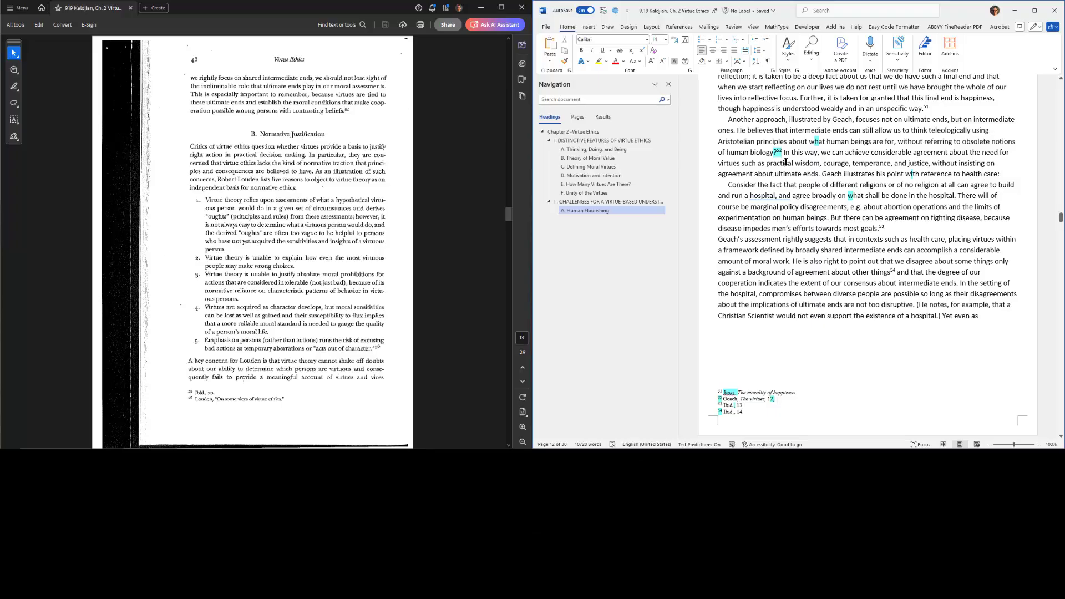
key("ctrl+g")
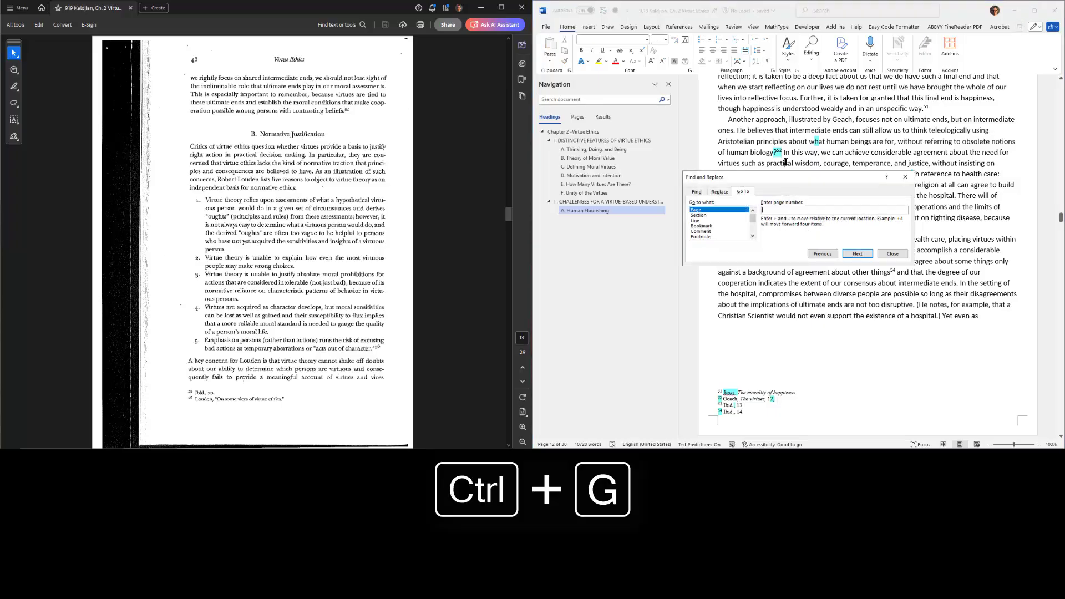
key("Return")
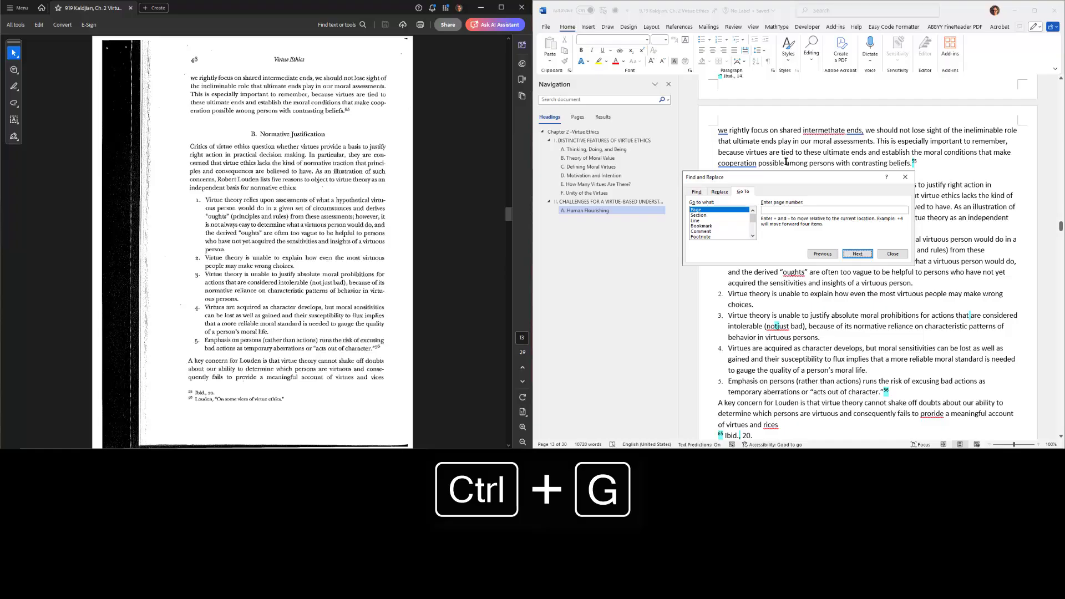
key("Escape")
right_click(819, 131)
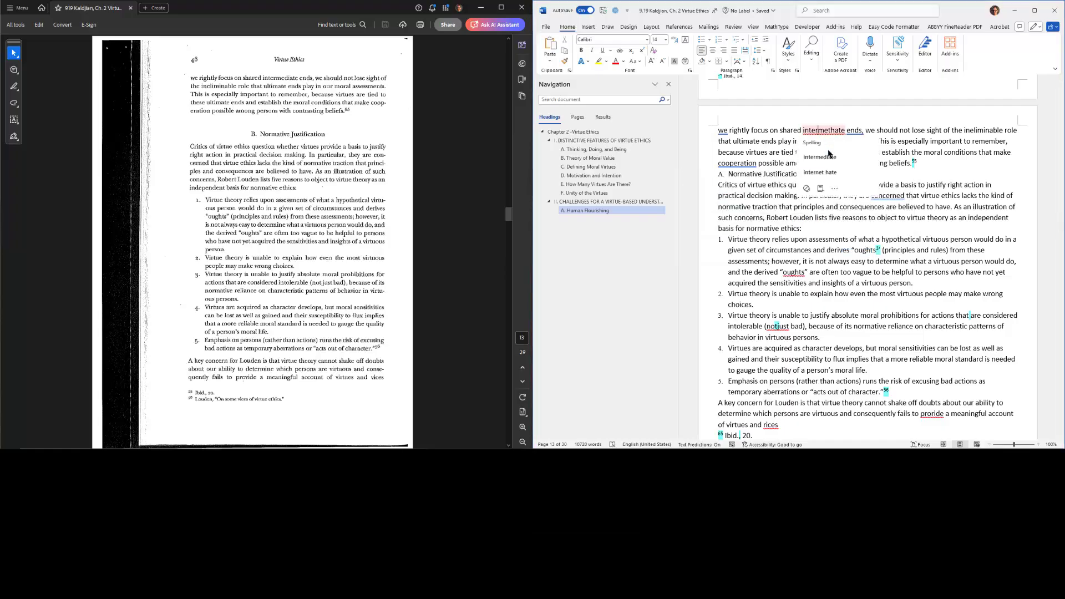
left_click(828, 156)
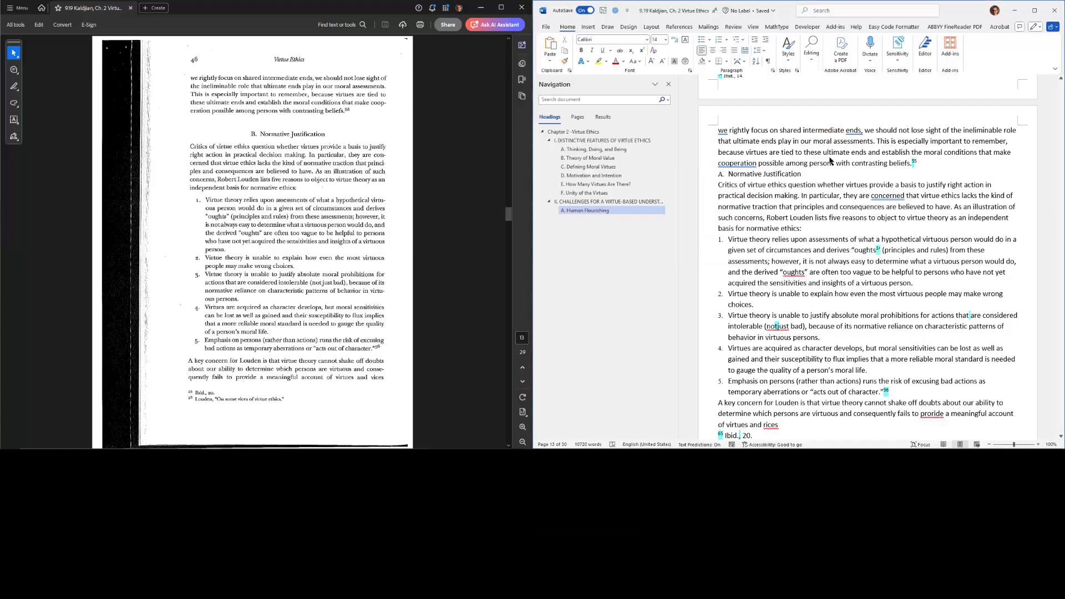
- Apply the Heading 3 style to "Normative Justification" and letter the heading "B." to match the scan
left_click(816, 171)
key("ctrl+alt+3")
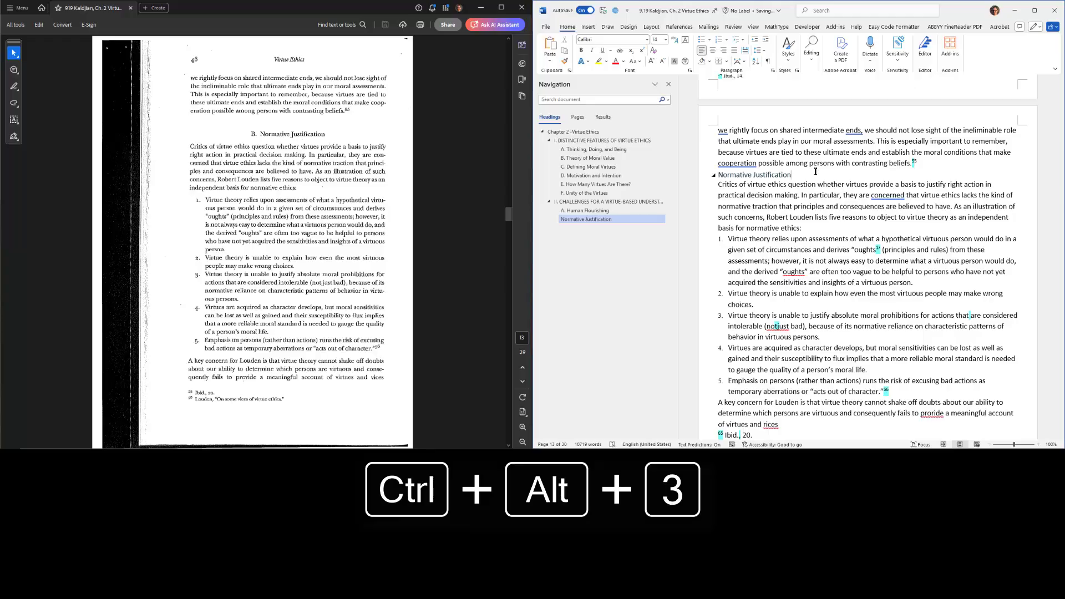
type("B.")
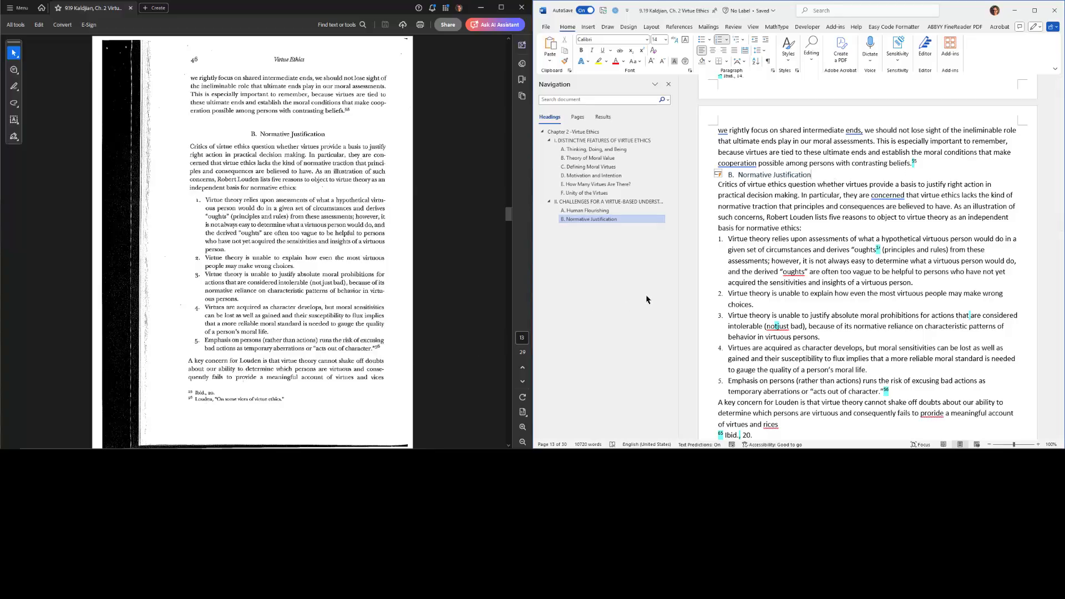
- Replace the plain superscript reference number after "persons with contrasting beliefs" with an inserted footnote
scroll(748, 286, "down", 5)
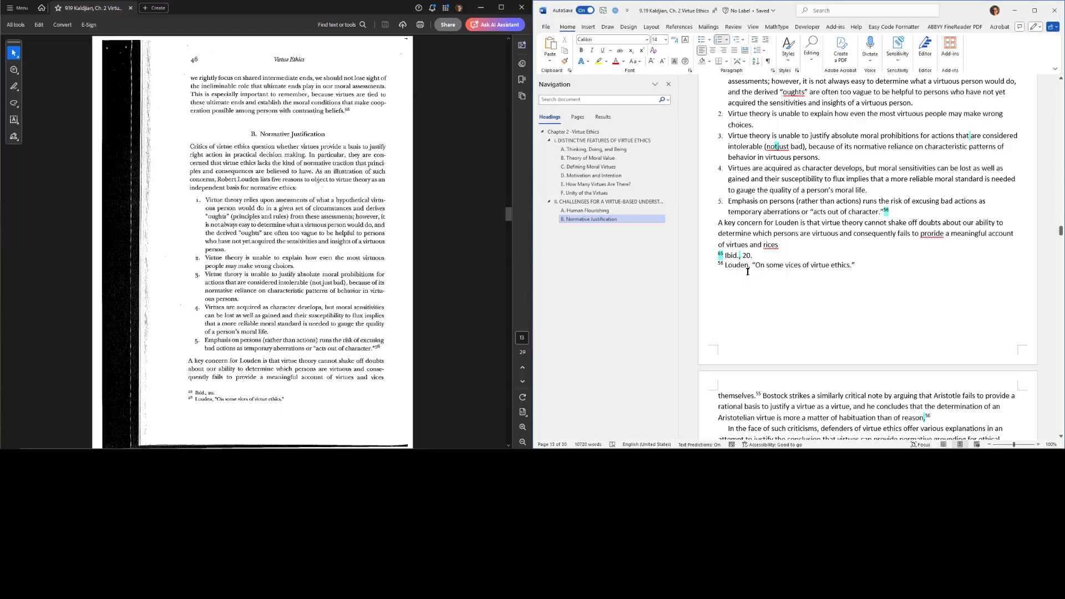
scroll(857, 239, "up", 7)
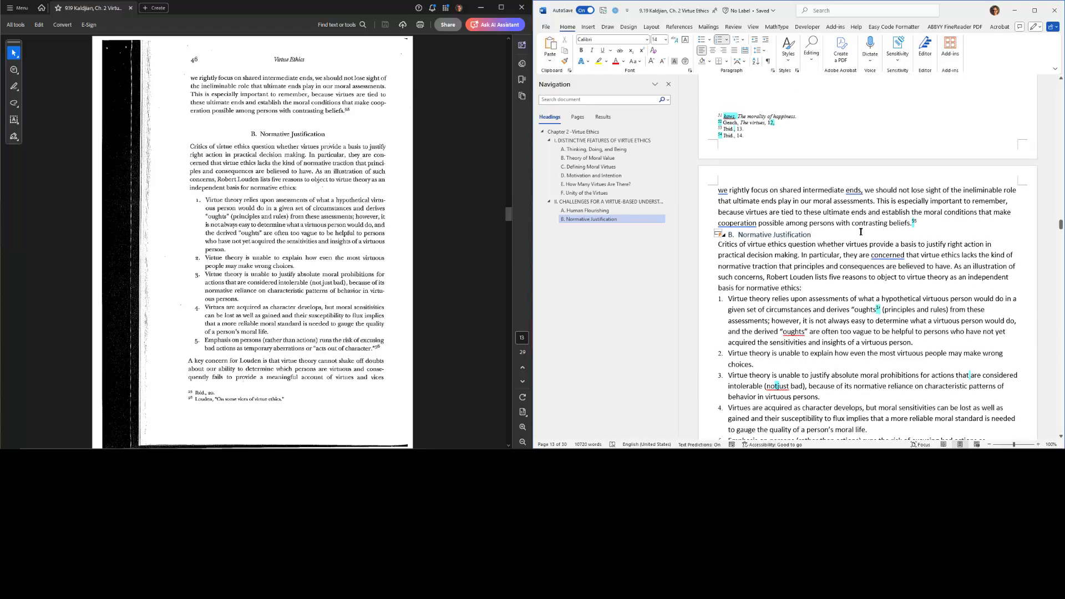
left_click(917, 220)
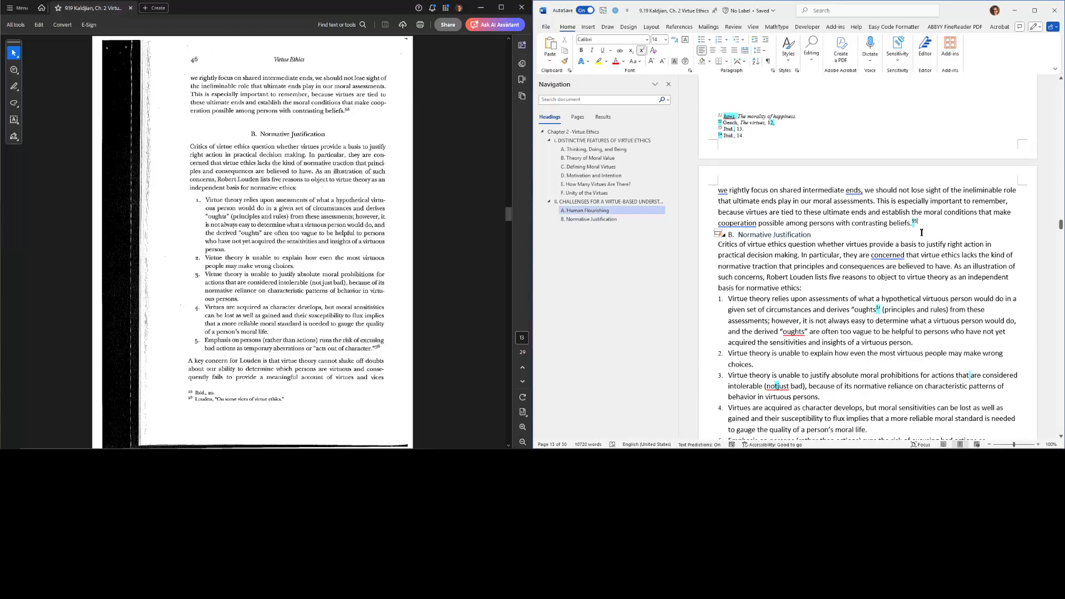
key("BackSpace")
key("BackSpace")
key("ctrl+alt+f")
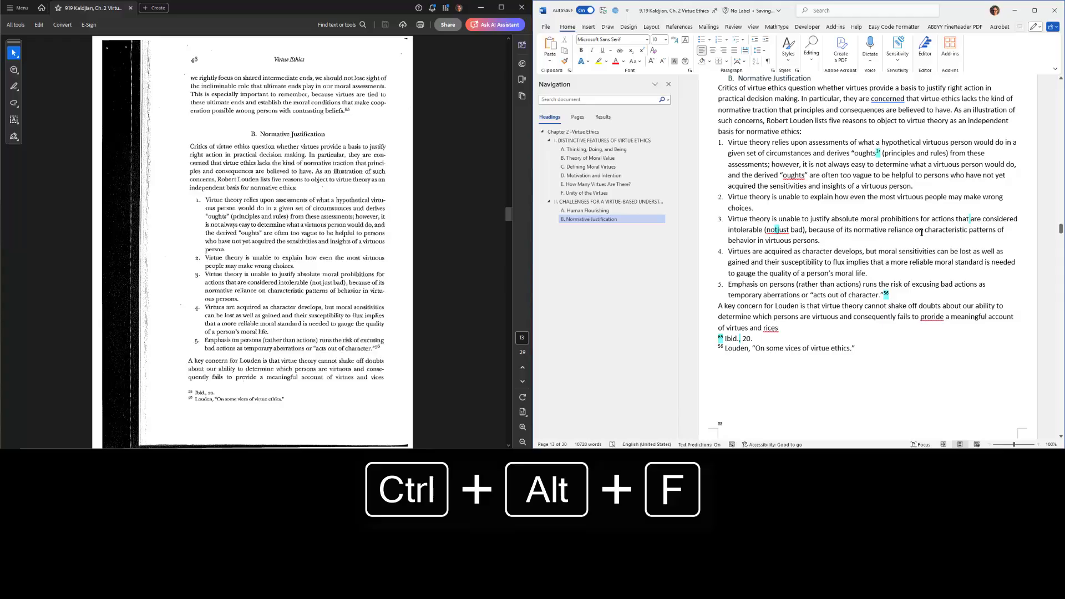
- Replace the plain superscript reference number after "acts out of character." in list item 5 with an inserted footnote
left_click(896, 295)
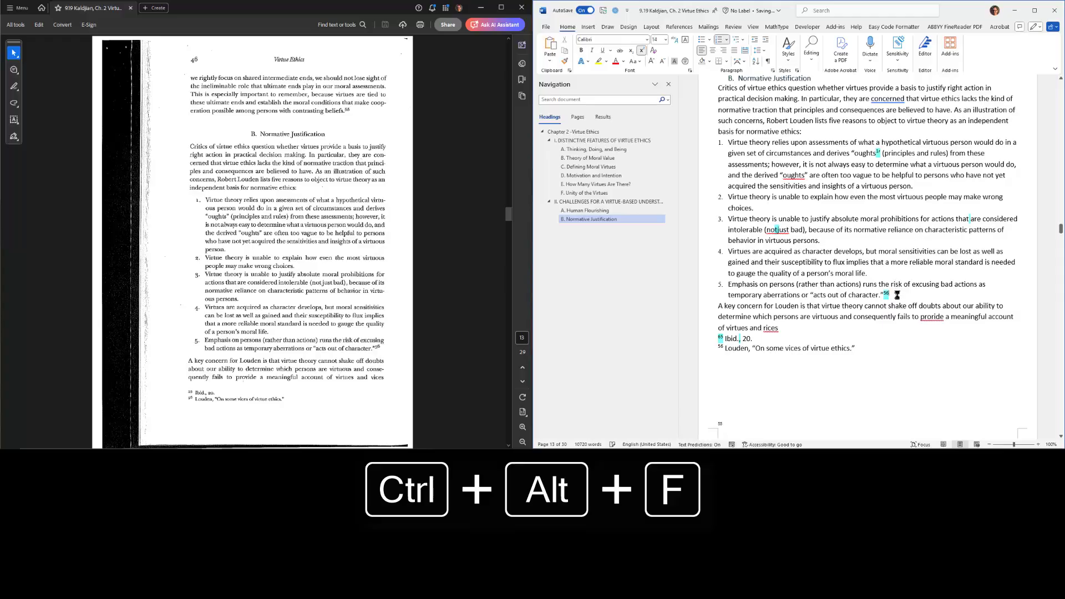
key("BackSpace")
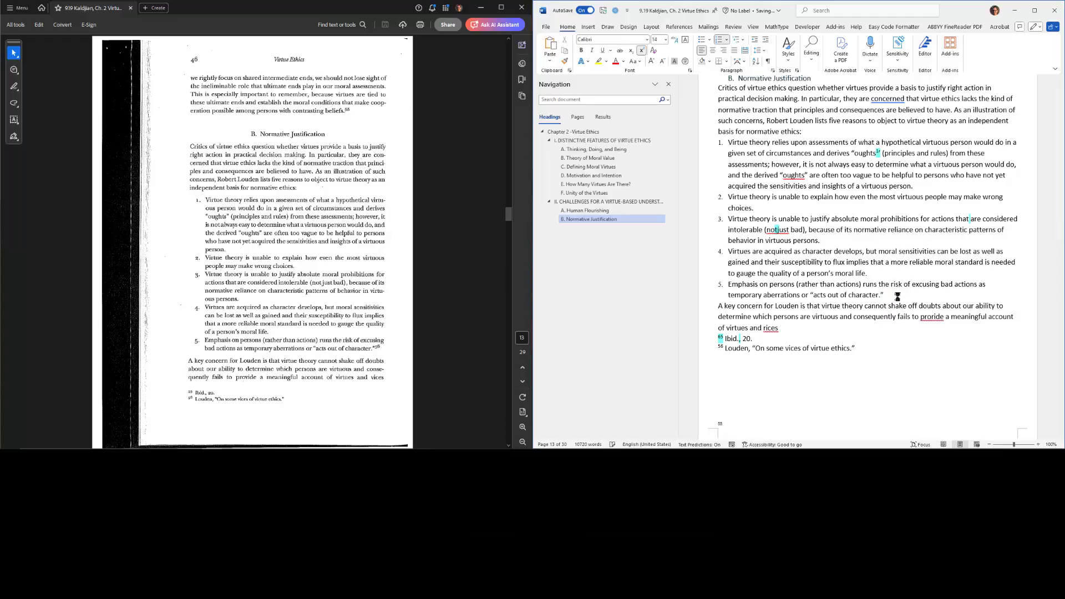
key("ctrl+alt+f")
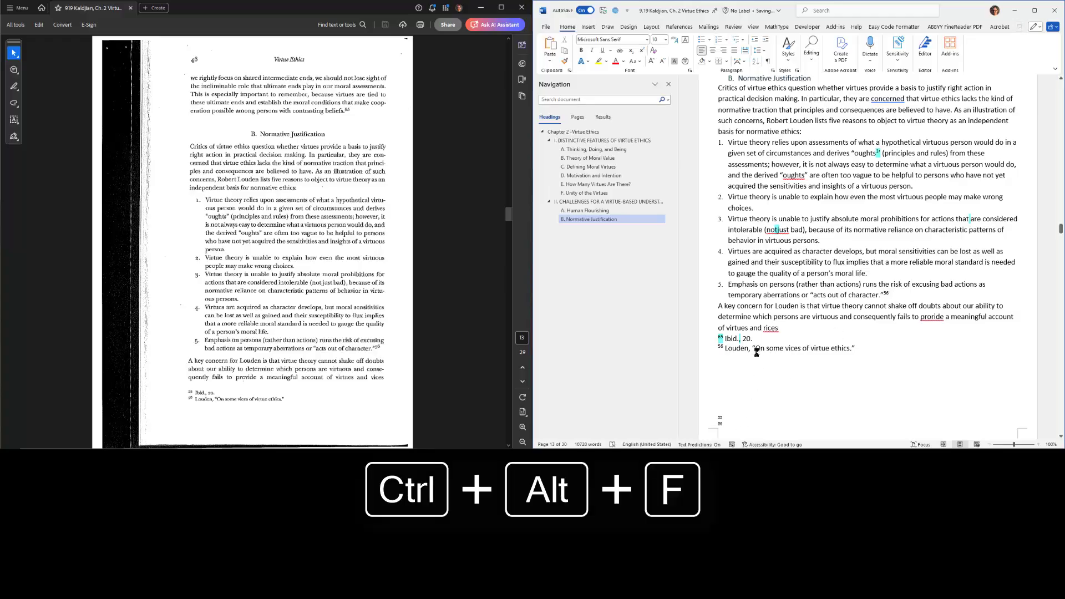
- Move the "Ibid., 20." and "Louden, 'On some vices of virtue ethics.'" note texts into the two new footnotes, and delete their leftover reference numbers
left_click_drag(754, 339, 736, 417)
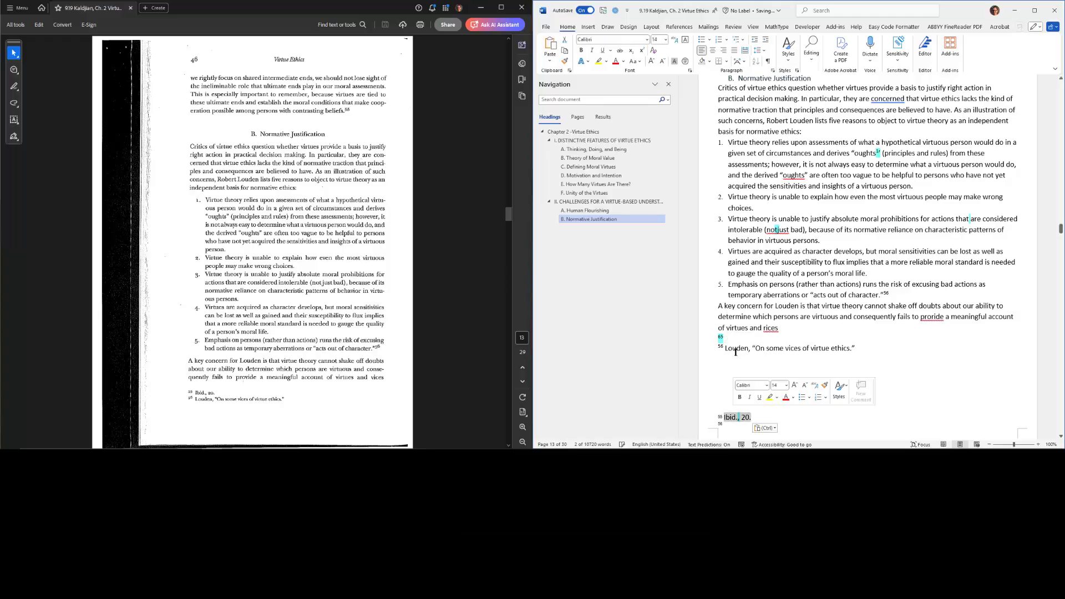
left_click_drag(859, 349, 724, 423)
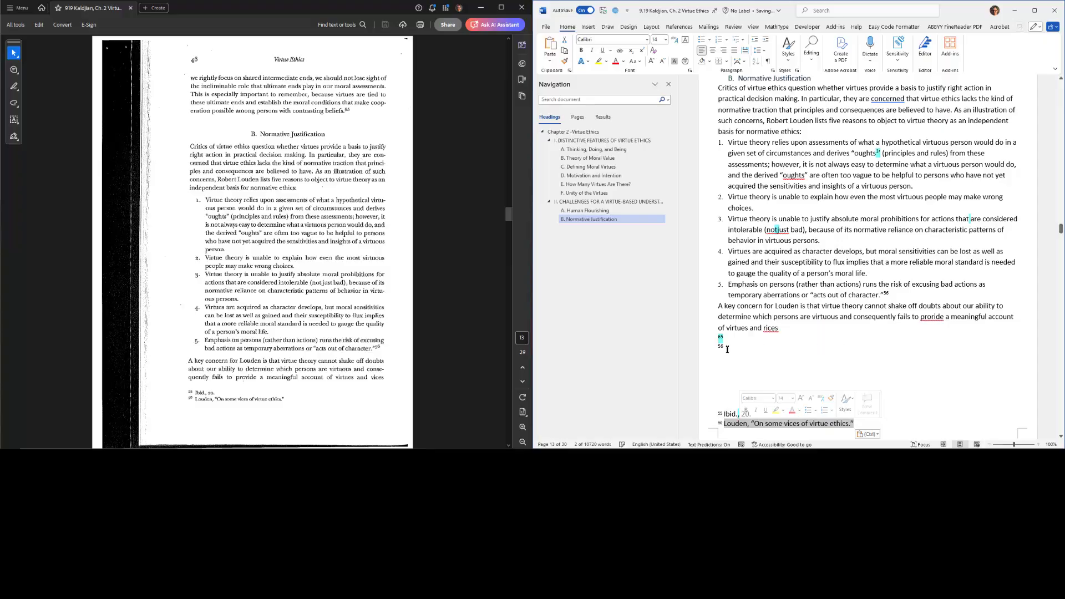
left_click_drag(725, 347, 714, 337)
key("Delete")
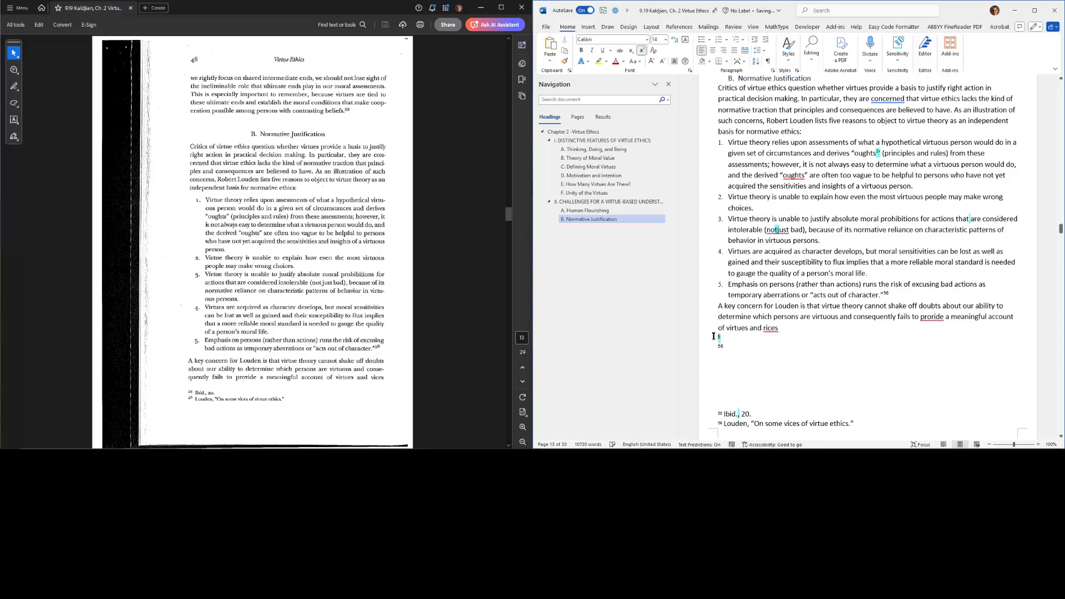
key("Delete")
- Correct "rices" to "vices" and "proride" to "provide" in the closing paragraph of the page
right_click(771, 328)
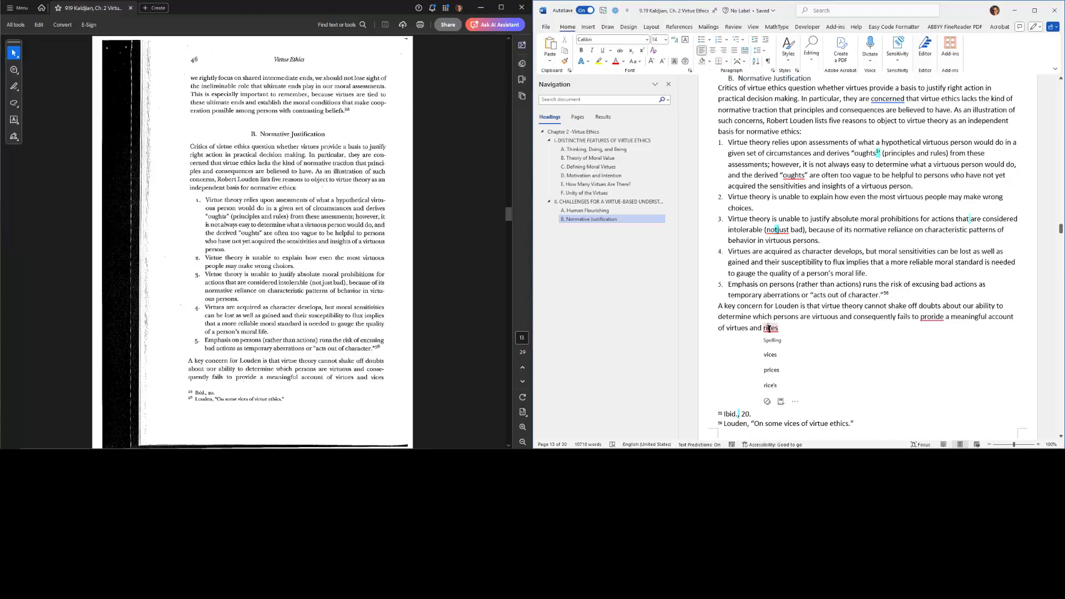
left_click(771, 355)
right_click(933, 317)
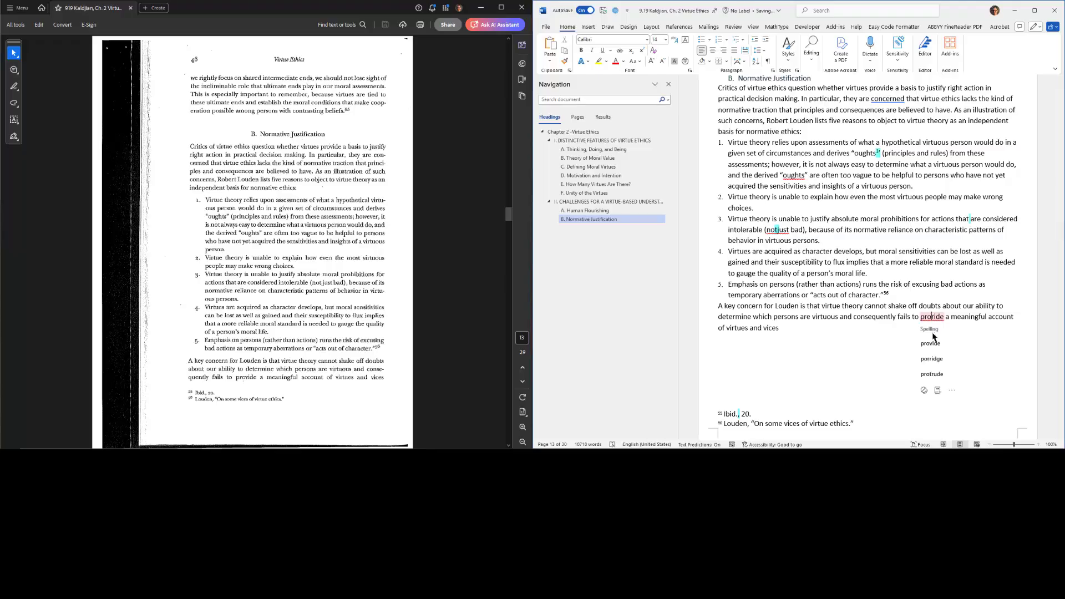
left_click(935, 344)
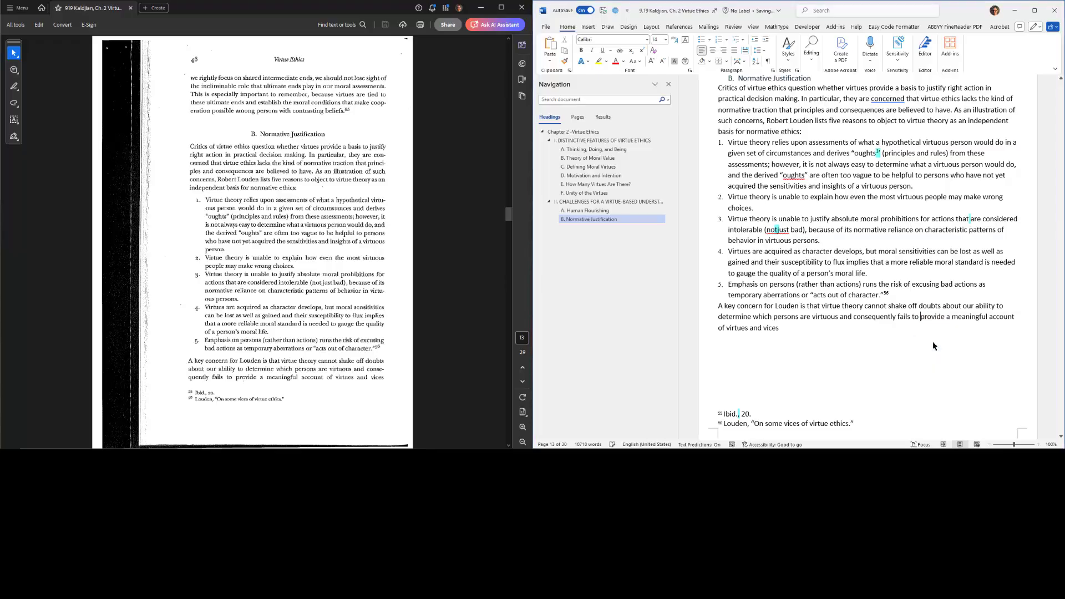
- Separate "notjust" into "not just" in list item 3, and correct the misread closing quotation mark after the first "oughts" in item 1
left_click(777, 230)
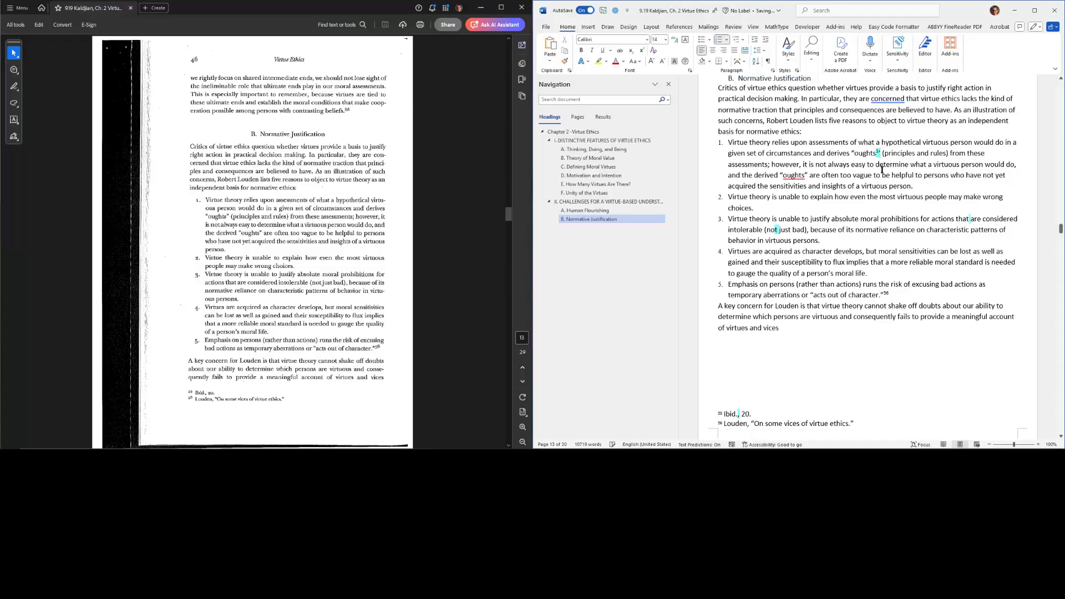
key("BackSpace")
type("\"")
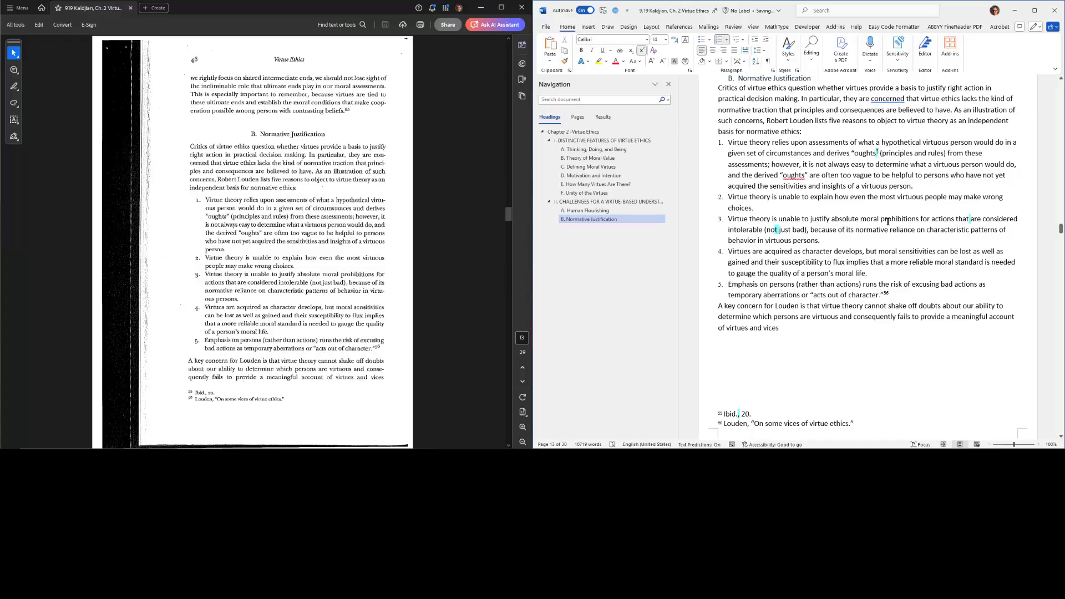
scroll(878, 201, "up", 2)
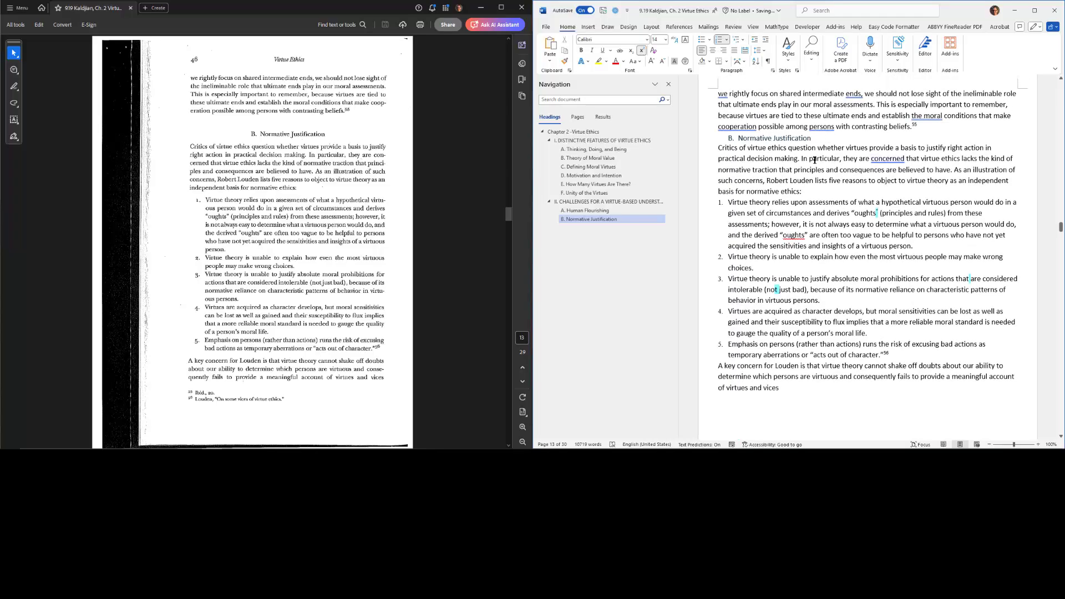
- Bring up page 47 of the scanned PDF and the matching document page, and insert the missing footnote after "portrayals of the moral life,"
left_click(729, 224)
key("ctrl+Page_Down")
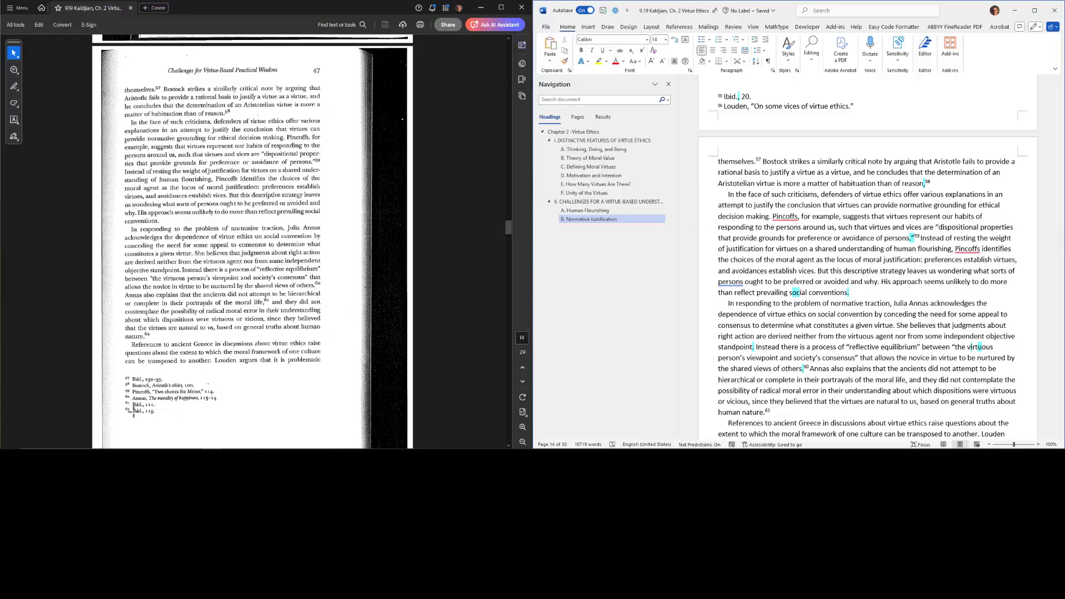
scroll(779, 337, "down", 7)
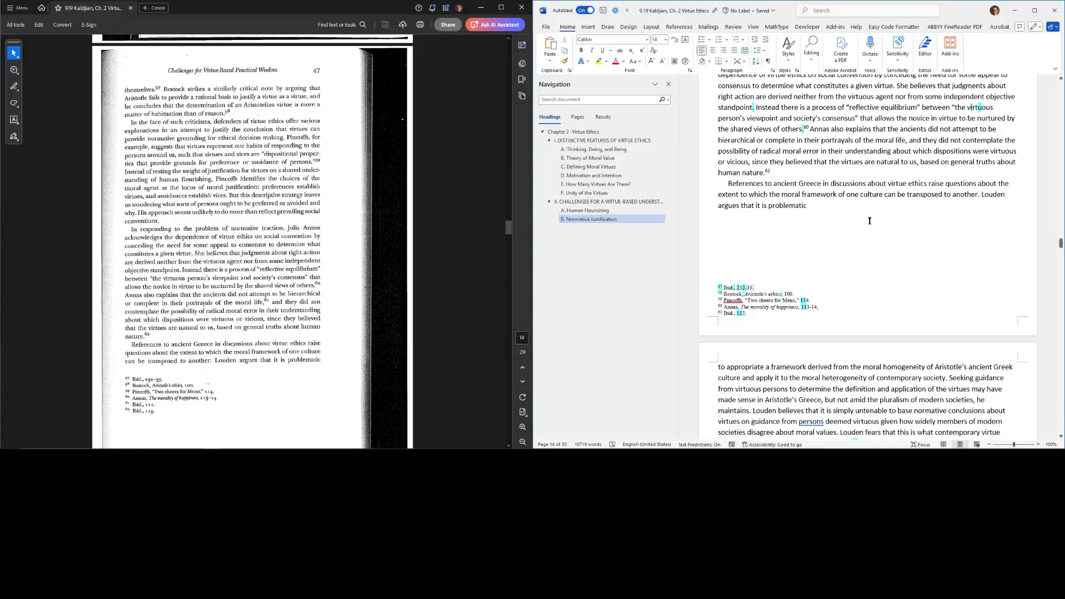
scroll(872, 221, "up", 4)
scroll(871, 221, "up", 3)
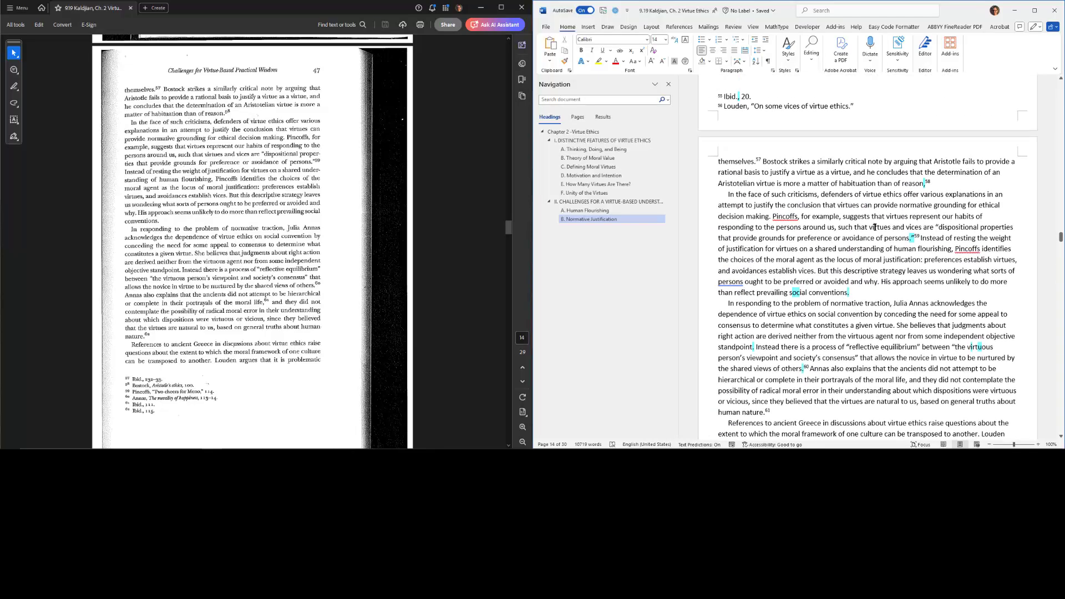
scroll(882, 238, "down", 2)
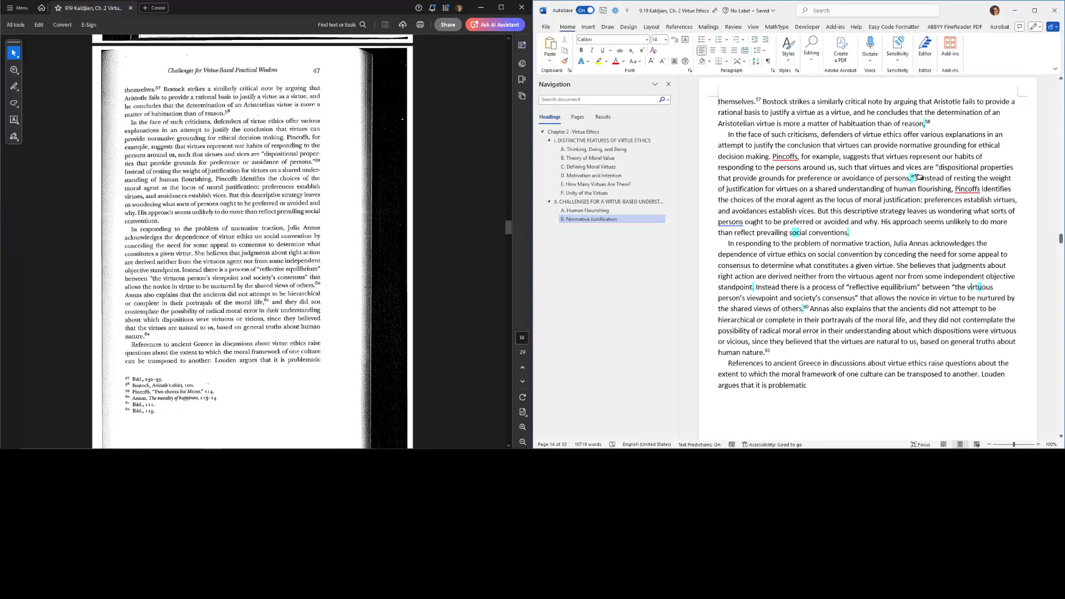
mouse_move(920, 177)
mouse_move(809, 308)
key("ctrl+alt+f")
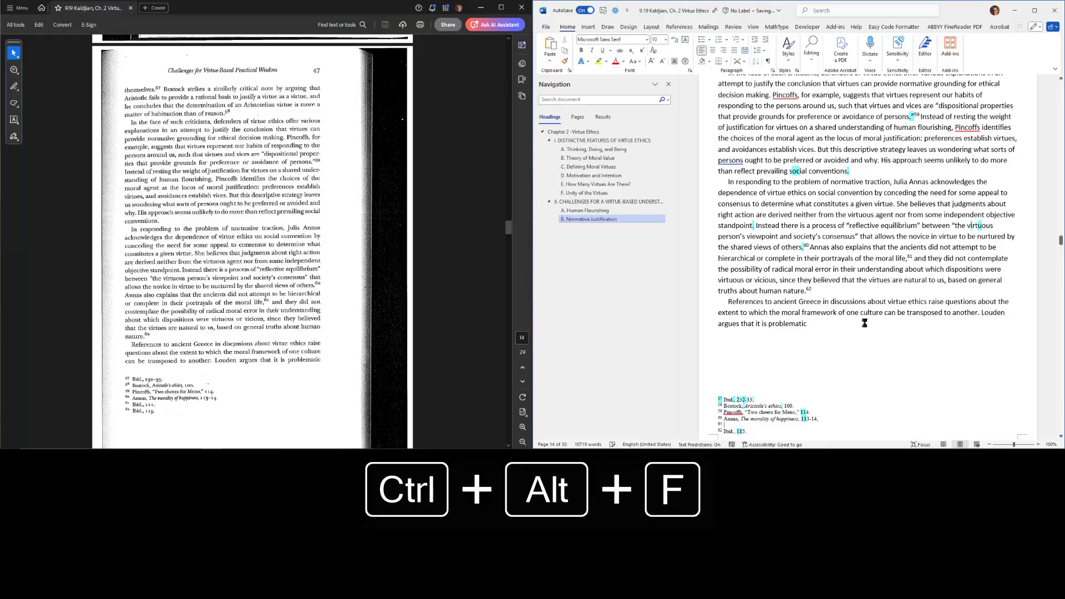
- Copy the stray note text "Ibid., 111." from the list of leftover notes at the end of the document
key("ctrl+End")
left_click(88, 164)
key("ctrl+End")
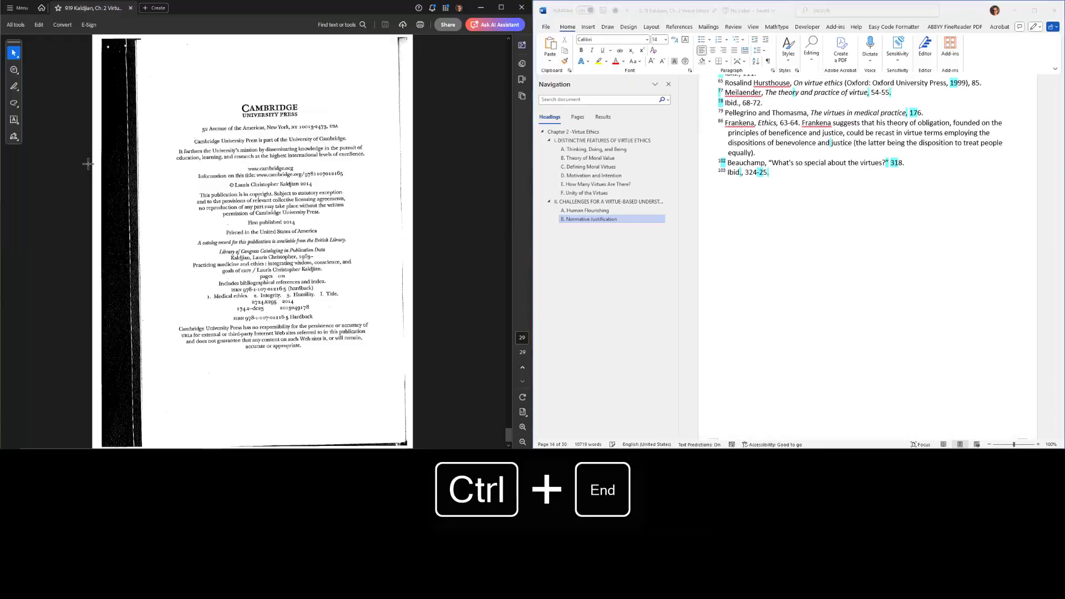
key("alt+Tab")
scroll(798, 233, "up", 5)
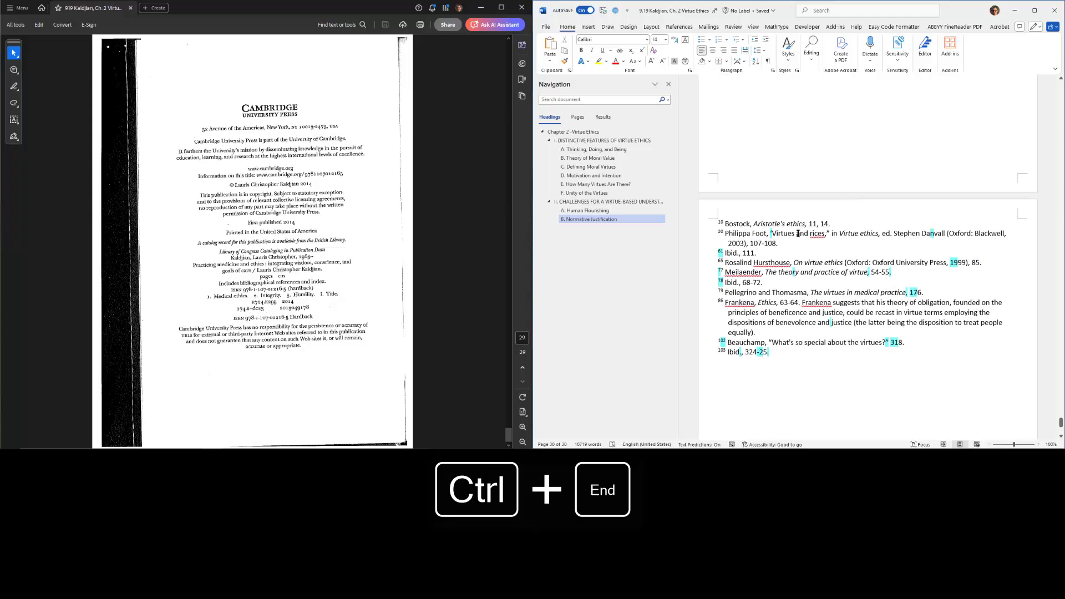
left_click_drag(766, 252, 726, 251)
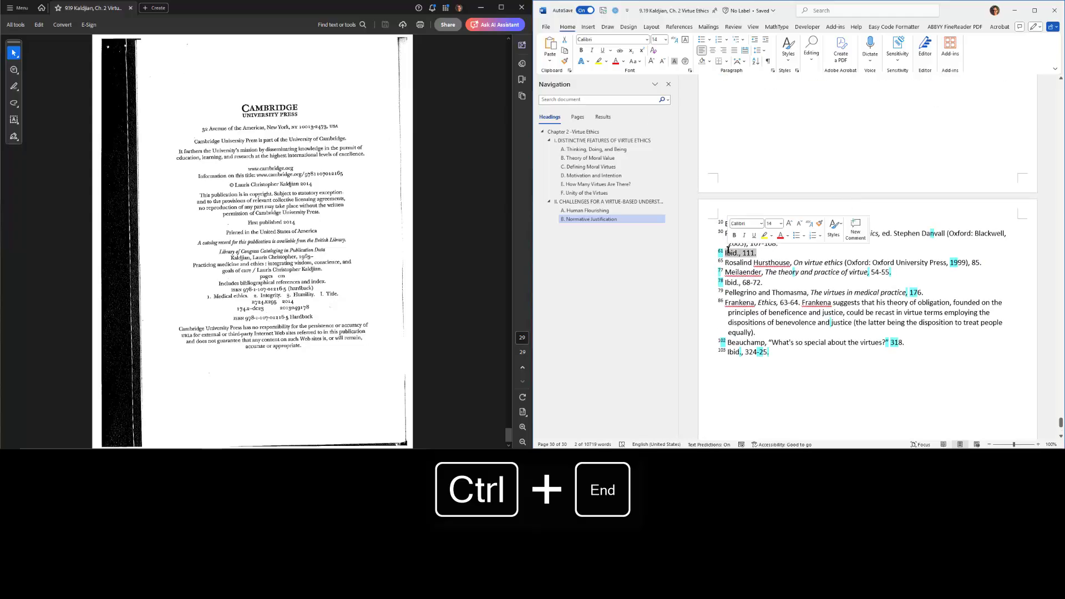
key("ctrl+c")
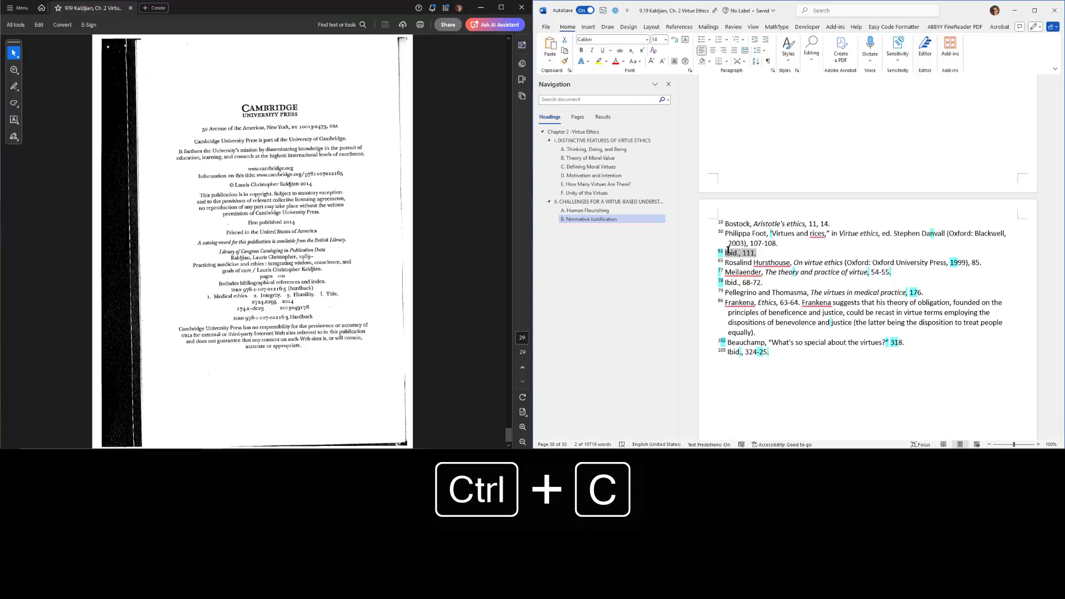
- Return to the page with the empty footnote 61 and paste the copied note text "Ibid., 111." into it
key("alt+Left")
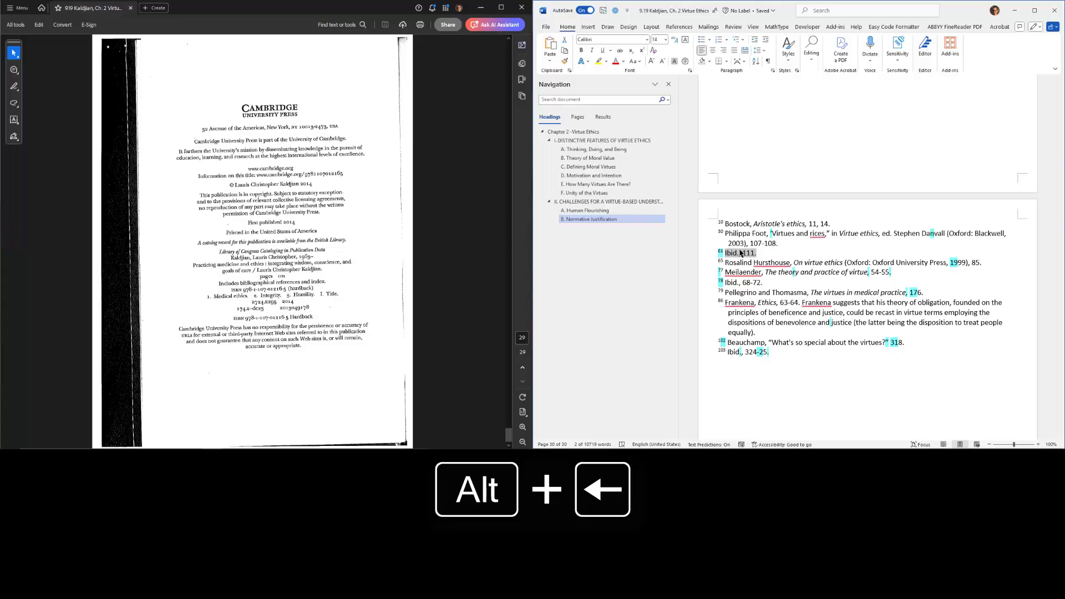
left_click(765, 251)
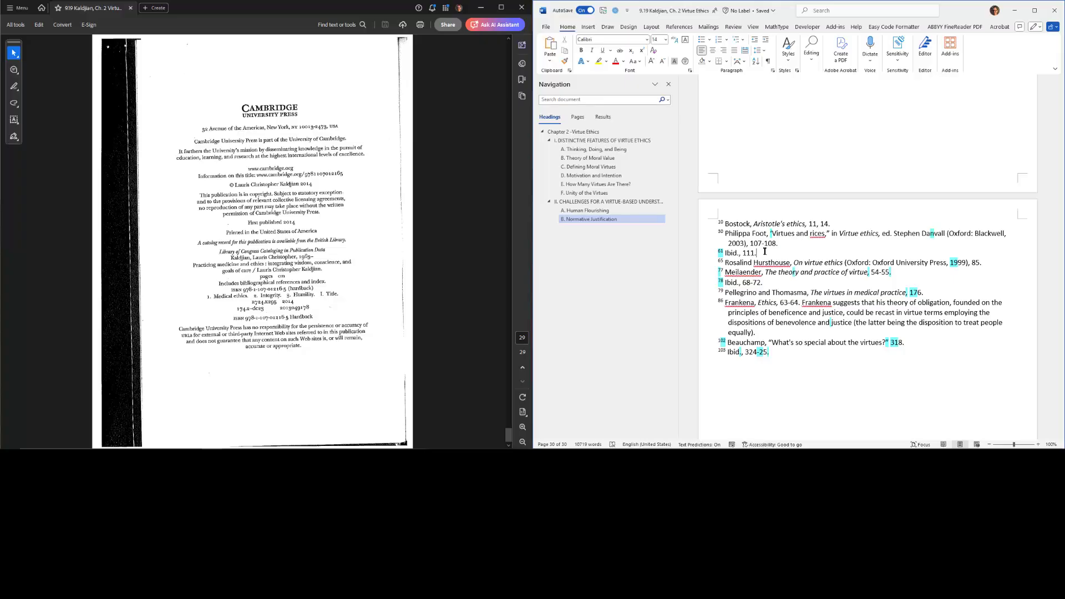
scroll(764, 251, "up", 15)
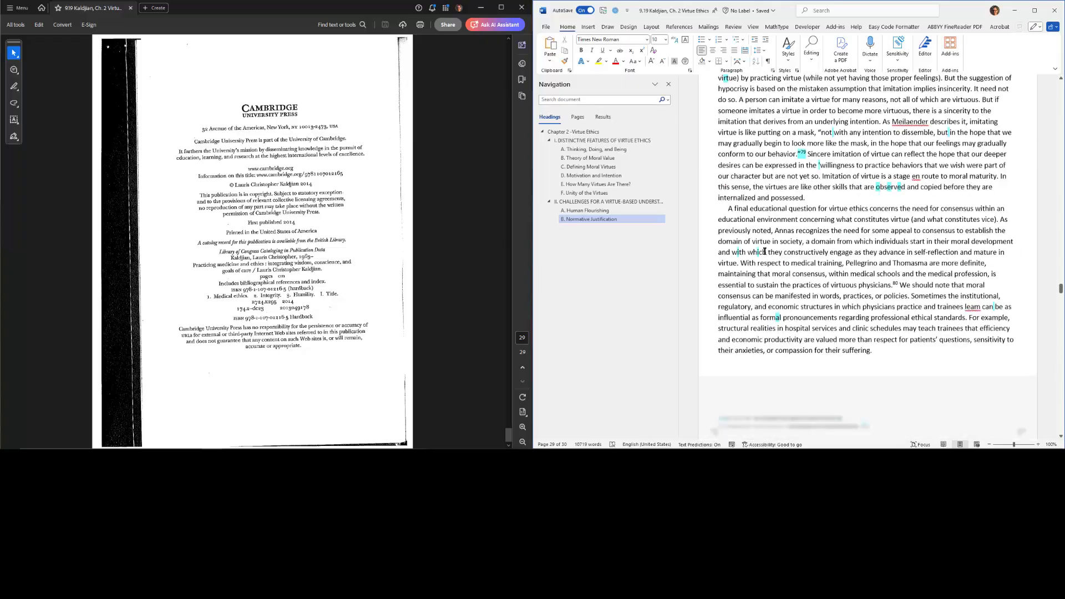
scroll(765, 252, "up", 5)
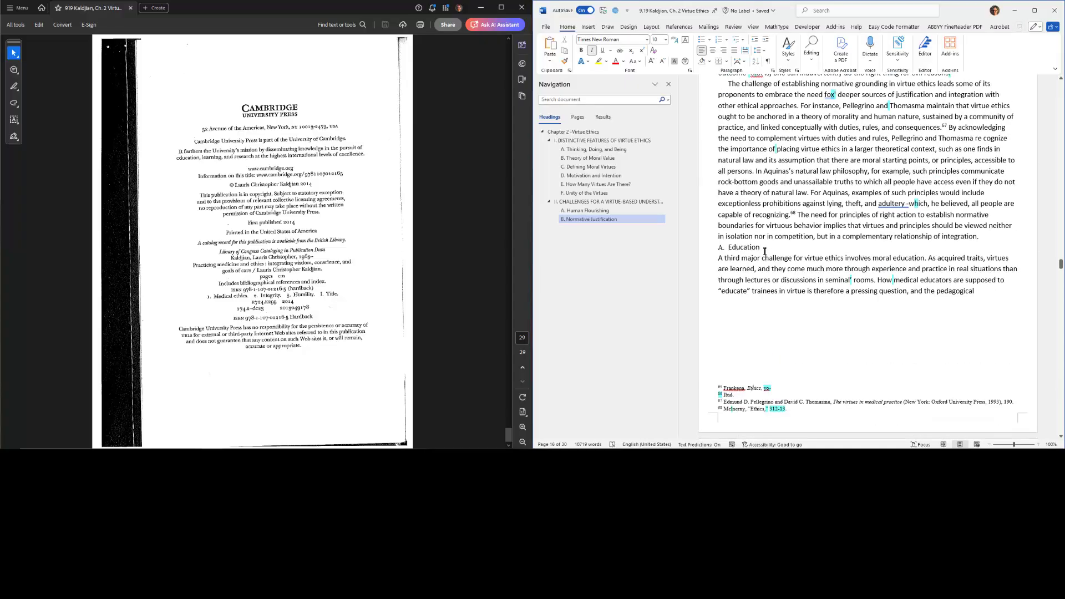
scroll(764, 251, "up", 5)
left_click(765, 251)
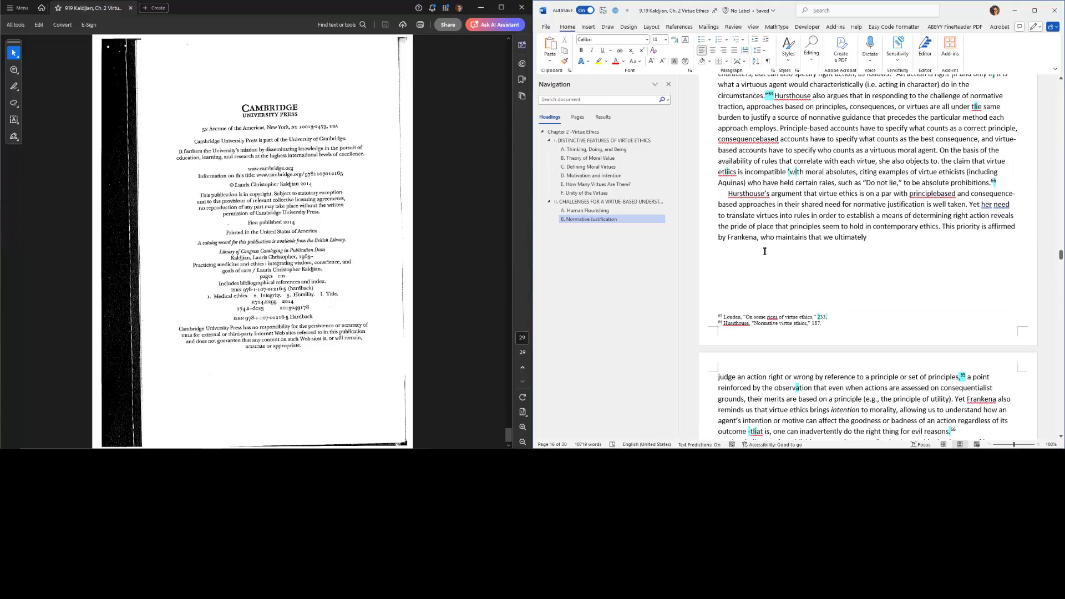
scroll(764, 252, "up", 10)
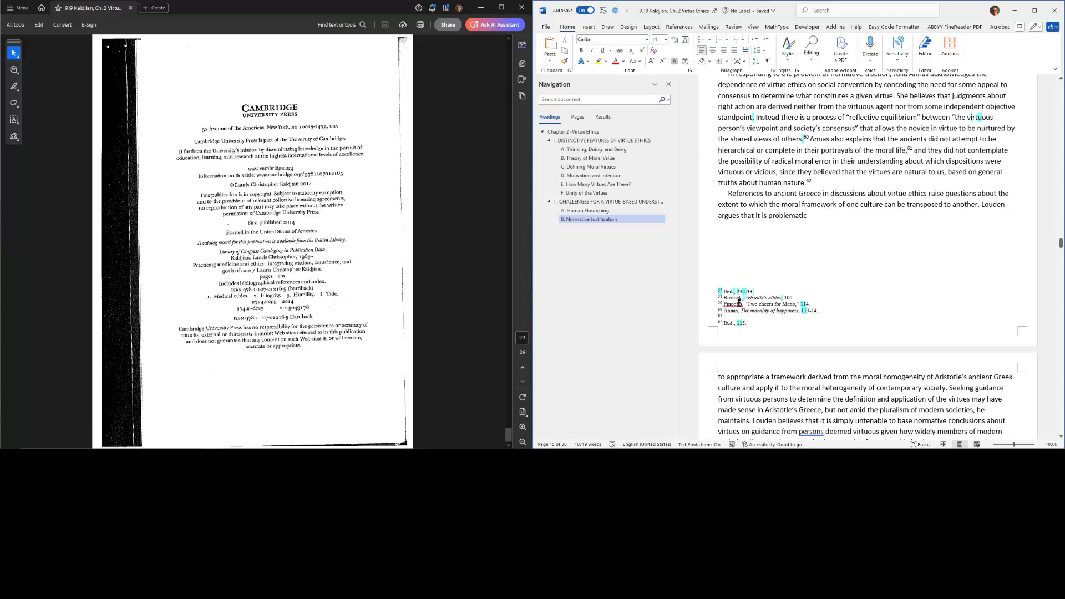
left_click(738, 319)
key("ctrl+v")
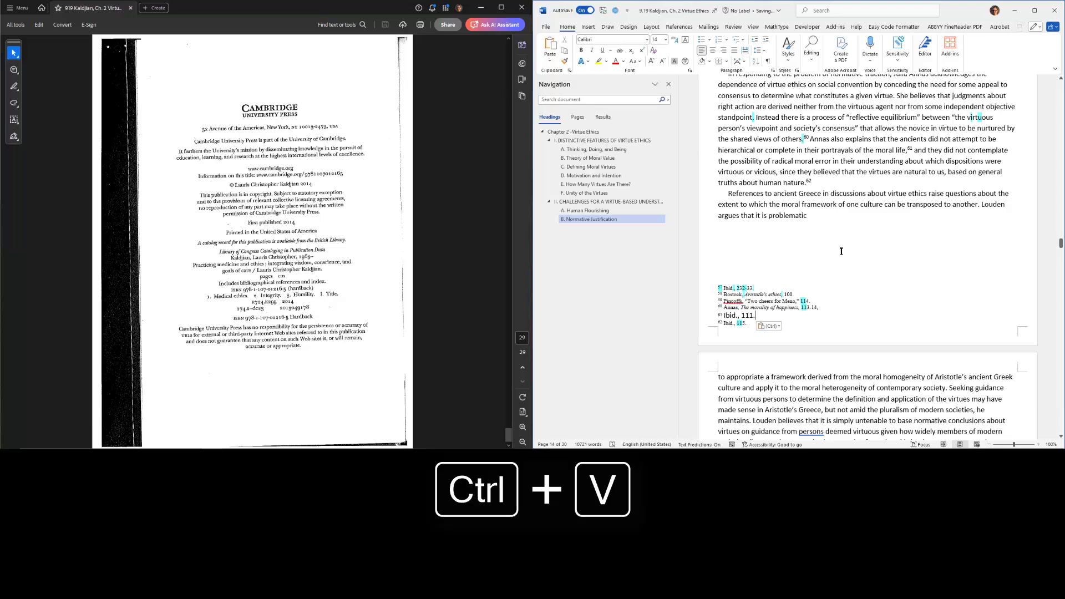
- Bring up page 48 of the scanned PDF and the matching document page, and compare their body text and footnotes
scroll(841, 251, "up", 4)
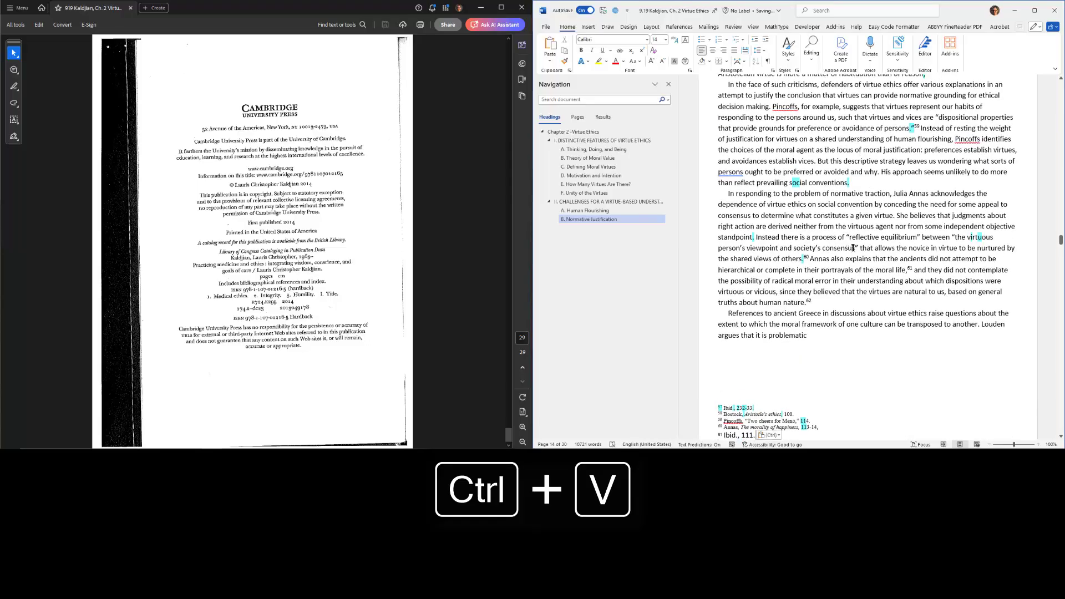
scroll(854, 248, "up", 2)
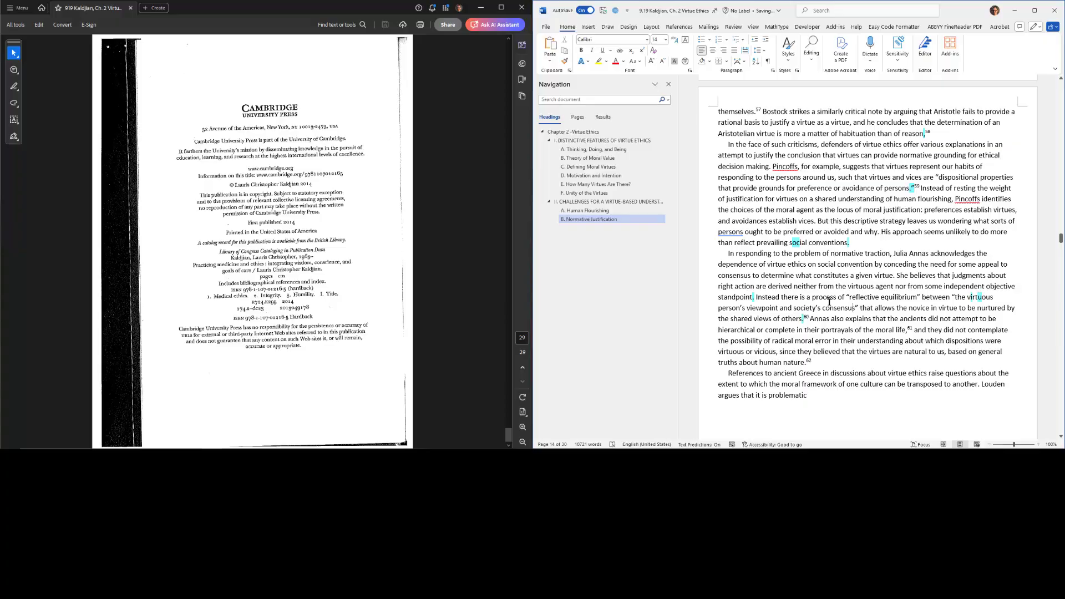
key("ctrl+Page_Down")
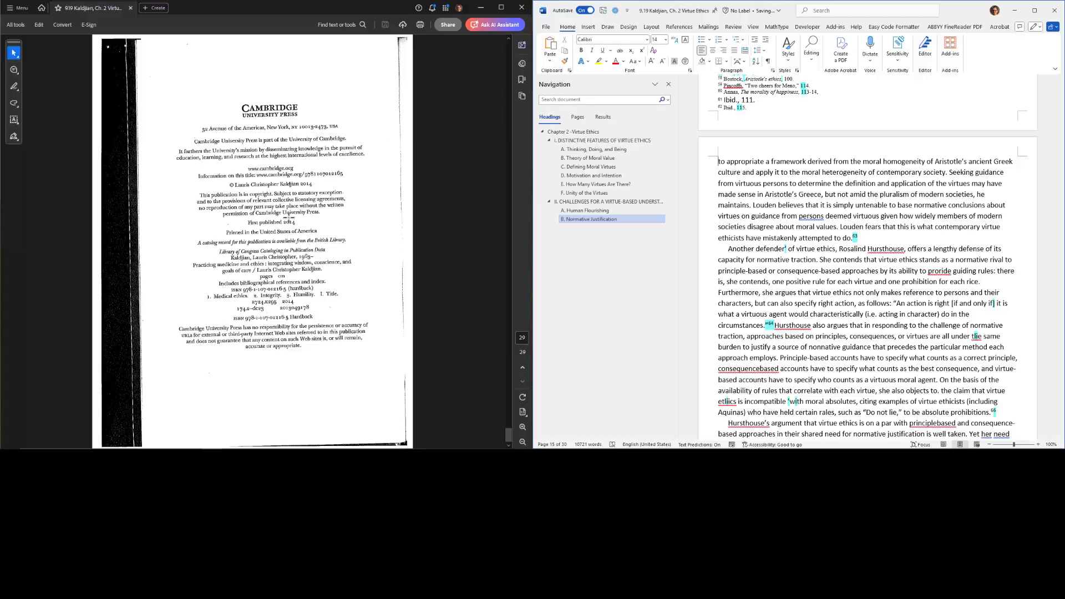
key("shift+alt+s")
key("ctrl+shift+n")
key("ctrl+v")
key("Return")
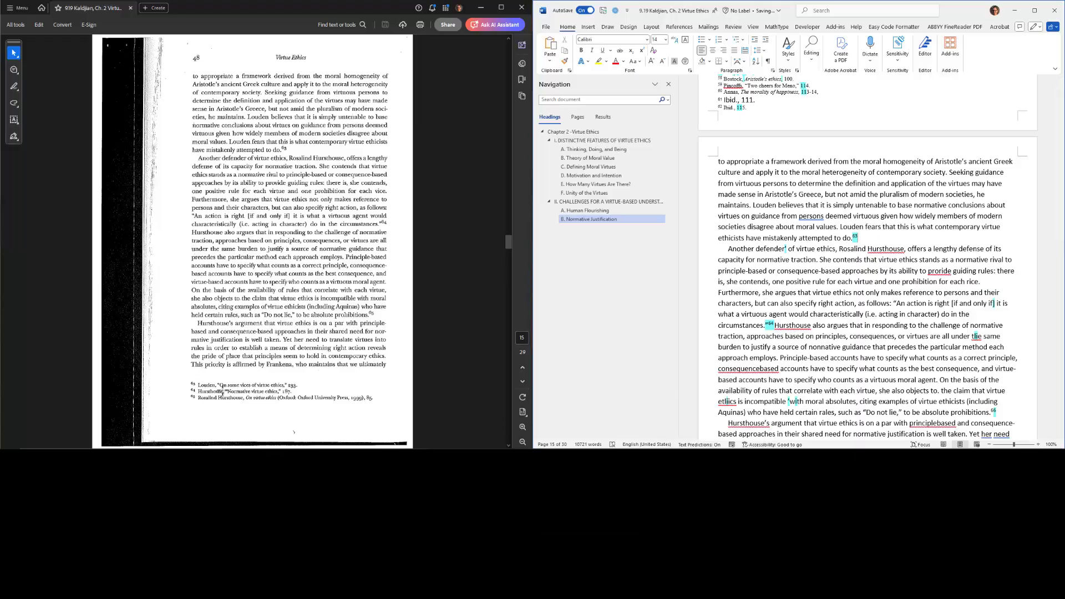
scroll(819, 299, "down", 5)
scroll(819, 299, "down", 5)
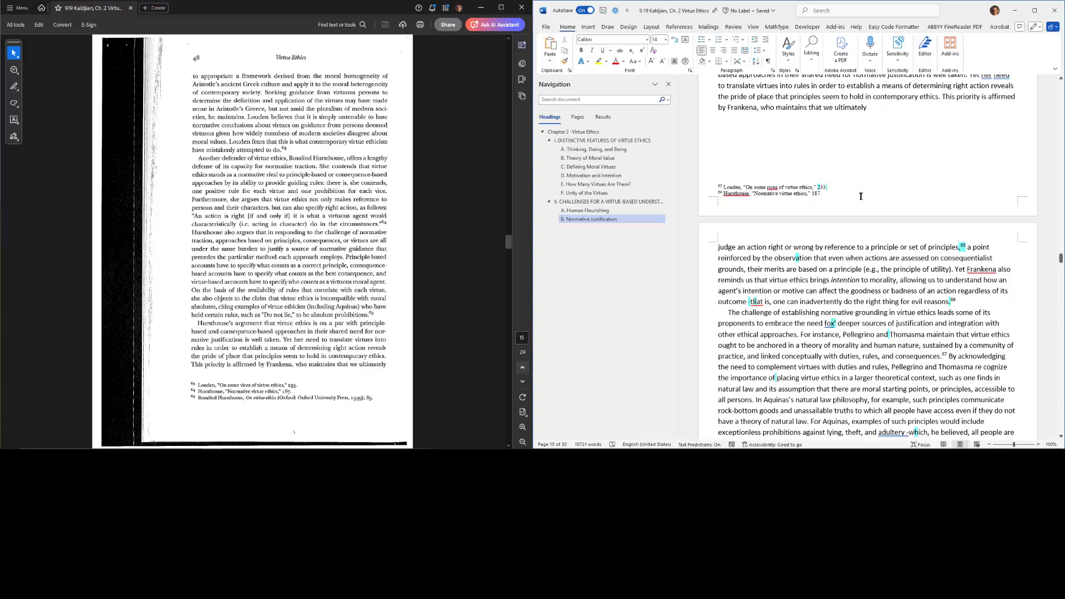
scroll(861, 197, "up", 4)
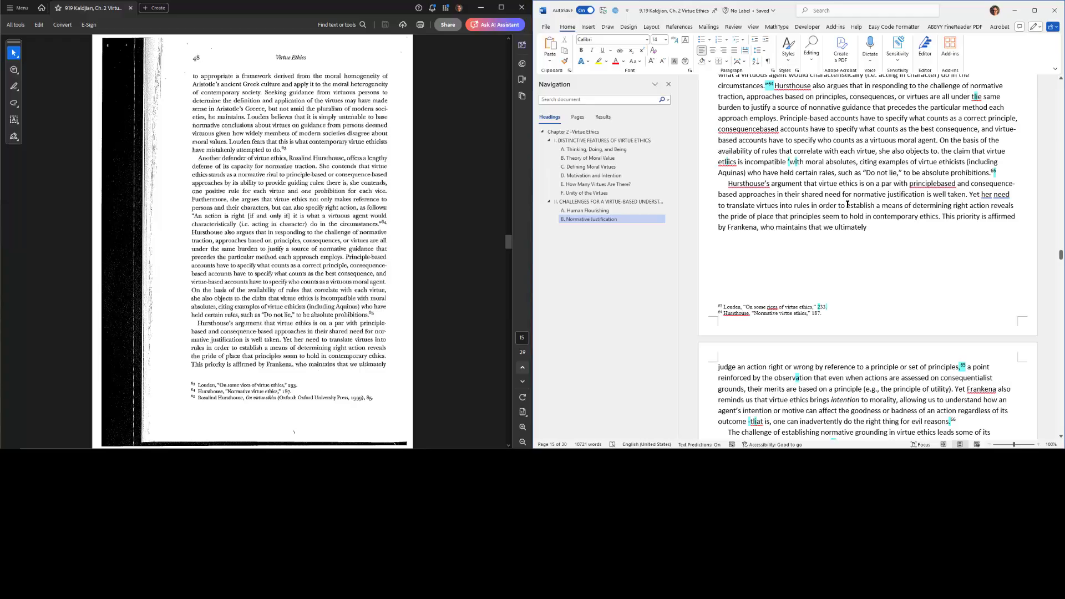
scroll(847, 205, "up", 2)
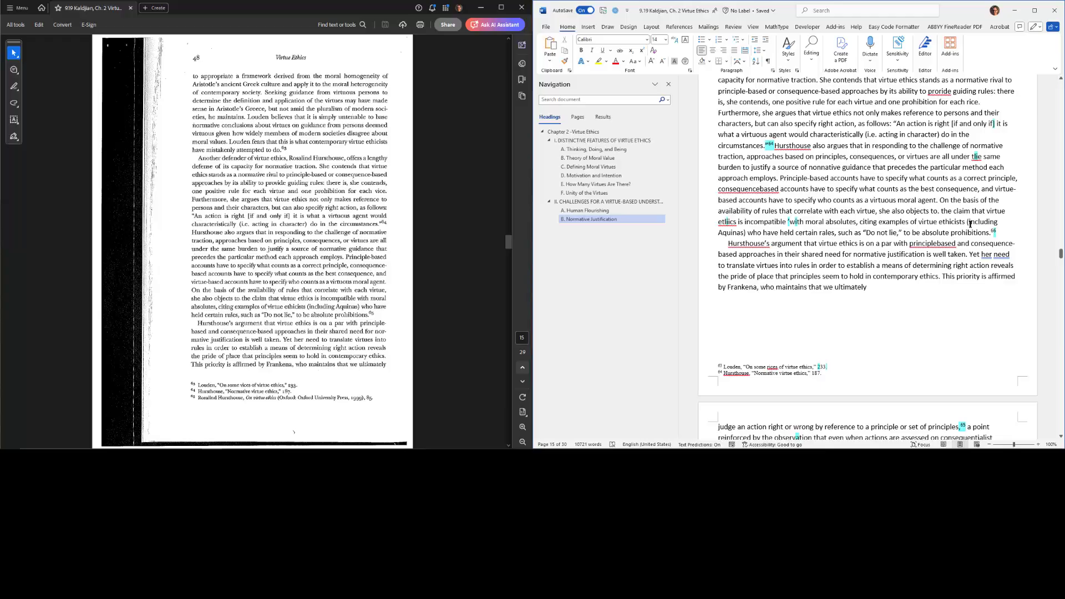
- Replace the plain reference number after "to be absolute prohibitions." with a real footnote
scroll(970, 222, "up", 2)
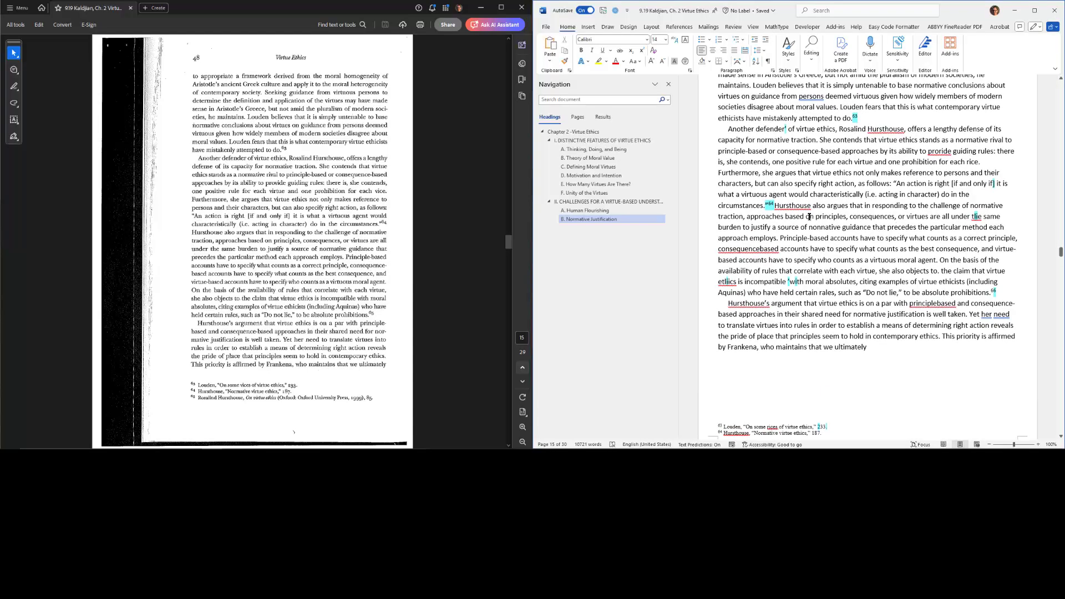
left_click(995, 293)
key("BackSpace")
key("BackSpace")
key("ctrl+alt+f")
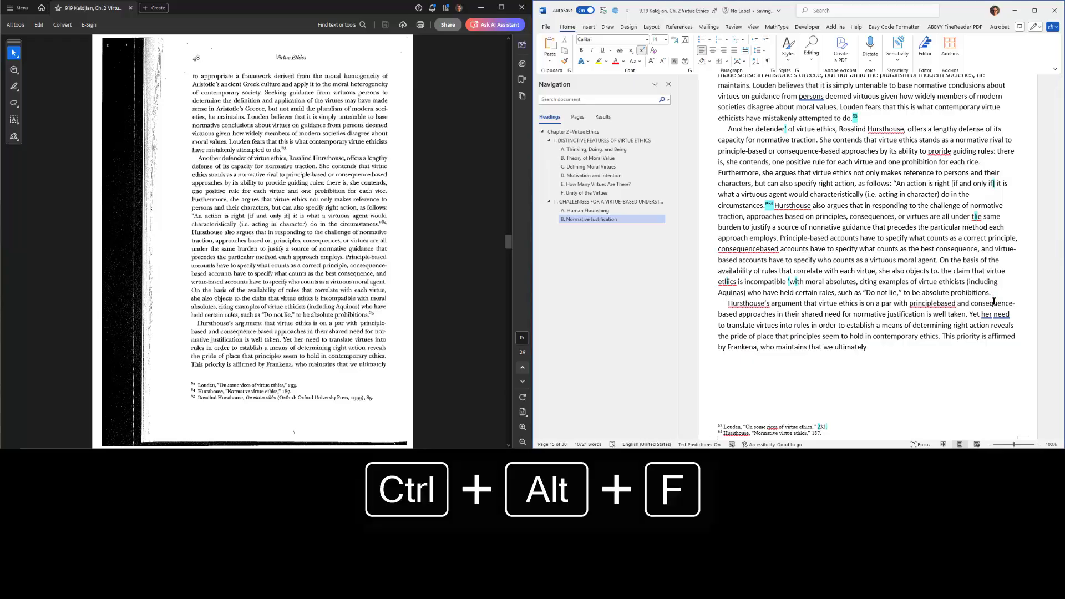
- Copy the stray Hursthouse note citing On virtue ethics, page 85, from the leftover notes at the end of the document
key("ctrl+End")
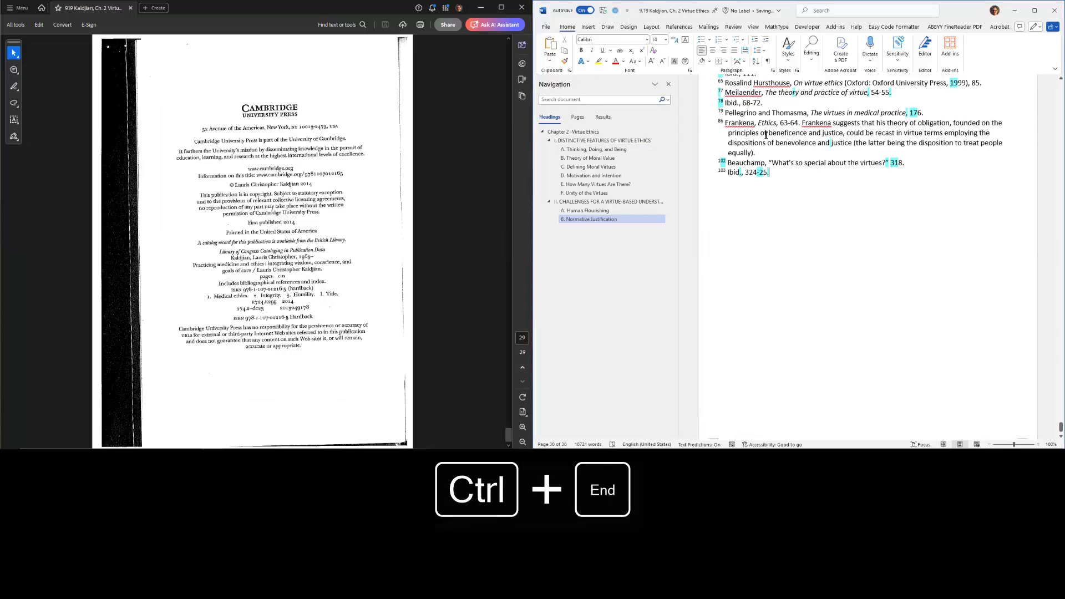
scroll(751, 165, "up", 3)
triple_click(738, 203)
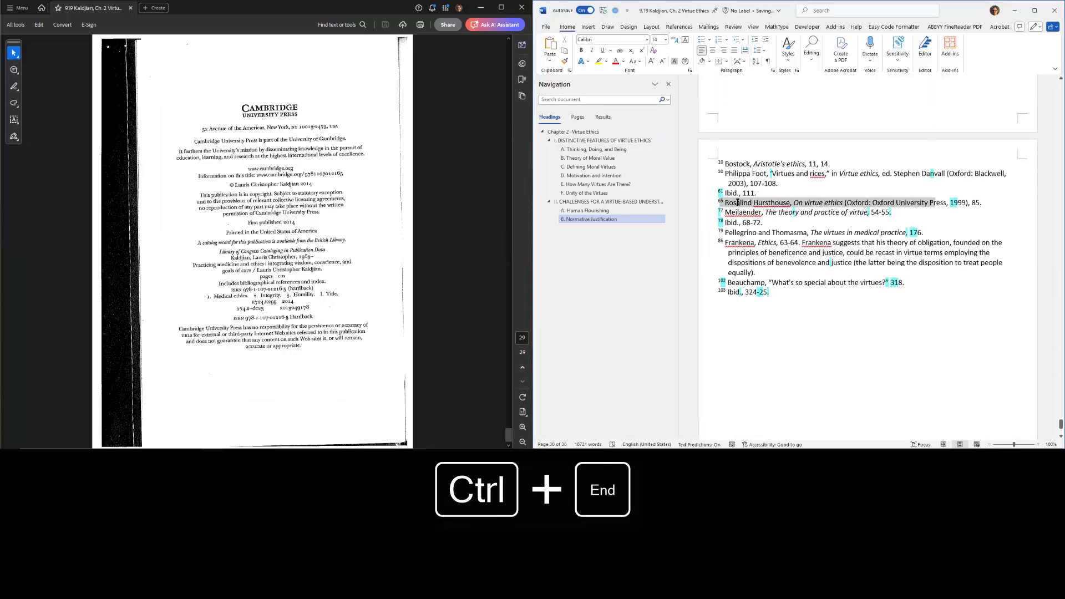
key("ctrl+c")
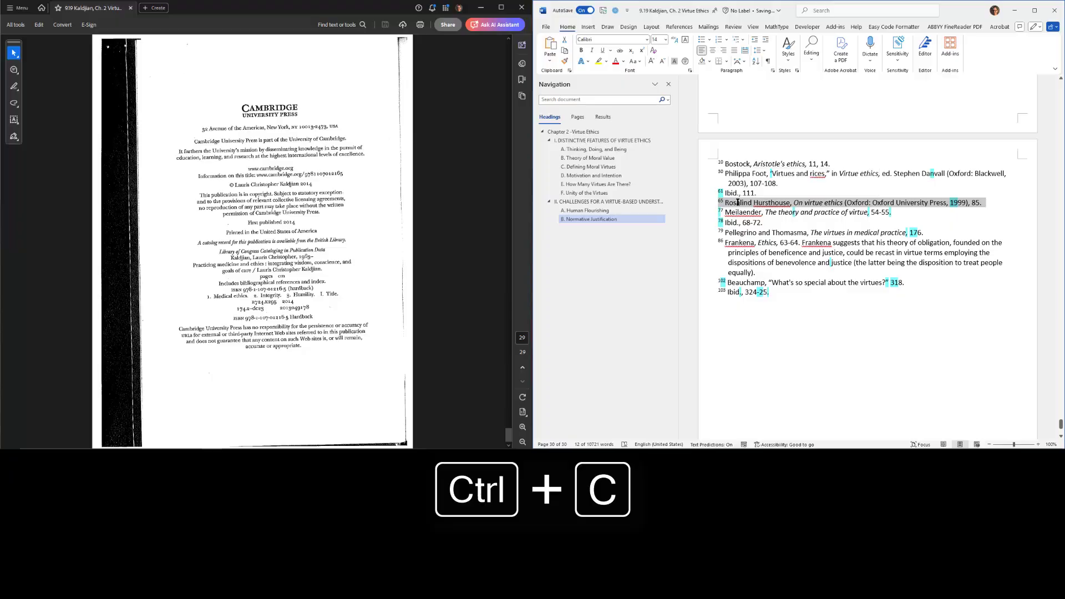
- Return to the empty footnote 65, paste the copied Hursthouse citation into it, and delete the duplicate note number
key("Page_Up")
key("Page_Up")
key("Page_Up")
key("Page_Up")
key("Page_Up")
key("Page_Up")
key("Page_Up")
key("Page_Up")
key("Page_Up")
key("Page_Up")
key("Page_Up")
key("Page_Up")
key("Page_Up")
key("Page_Up")
key("Page_Up")
key("Page_Up")
key("Page_Up")
key("Page_Up")
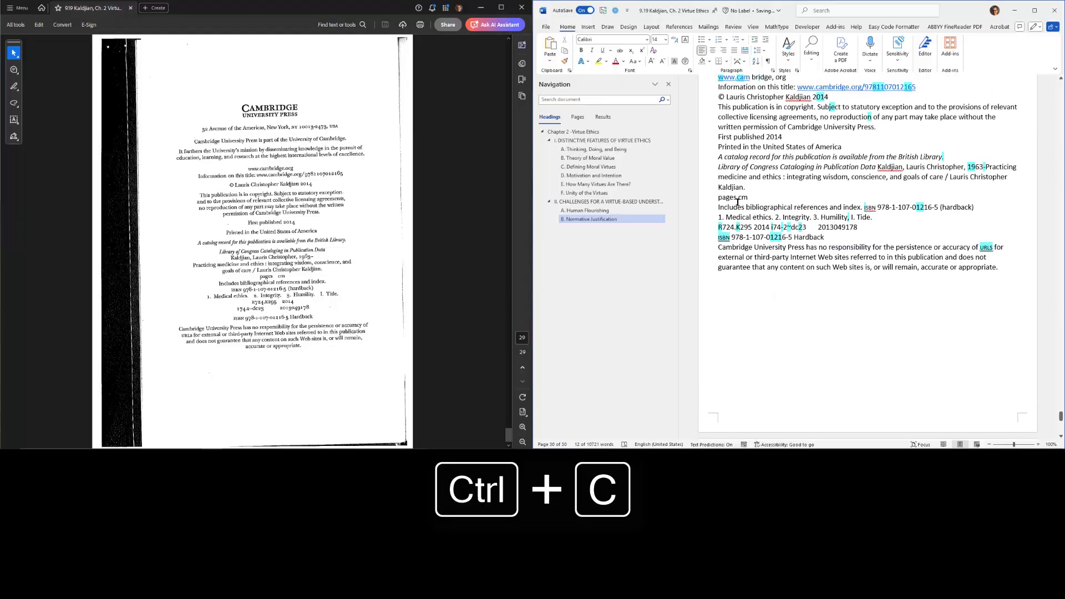
key("Page_Up")
key("Page_Up")
key("Page_Up")
key("Page_Up")
key("Page_Up")
key("Page_Up")
key("Page_Up")
key("Page_Up")
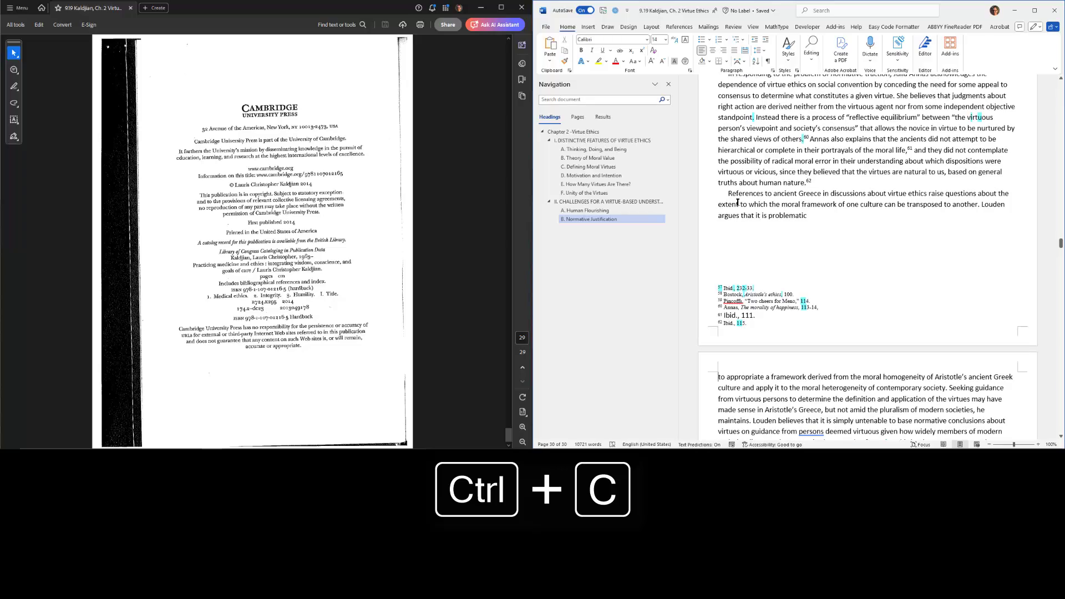
key("Page_Up")
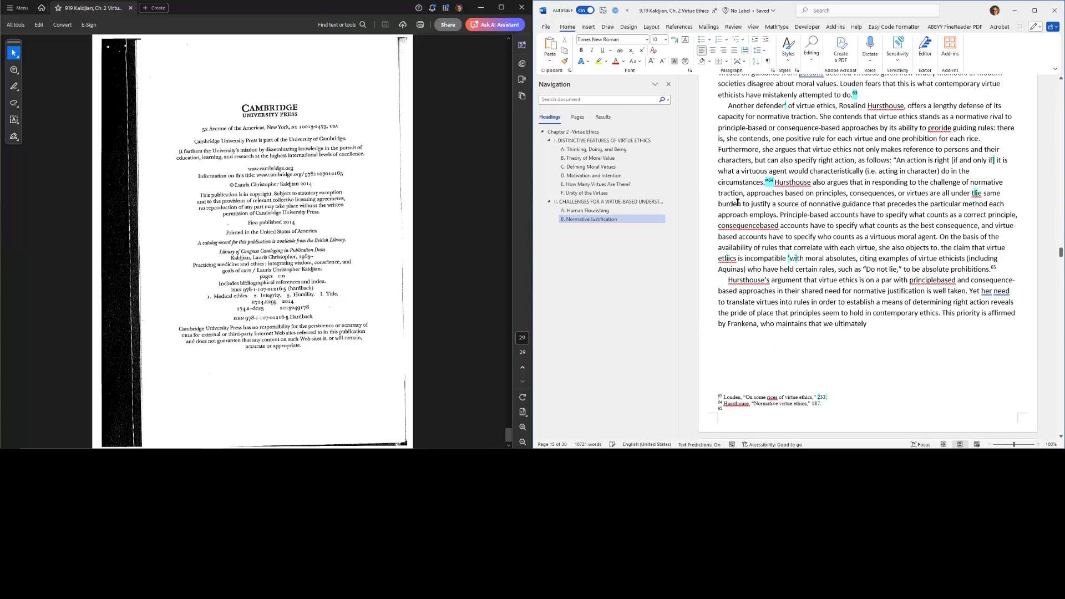
left_click(739, 410)
key("ctrl+v")
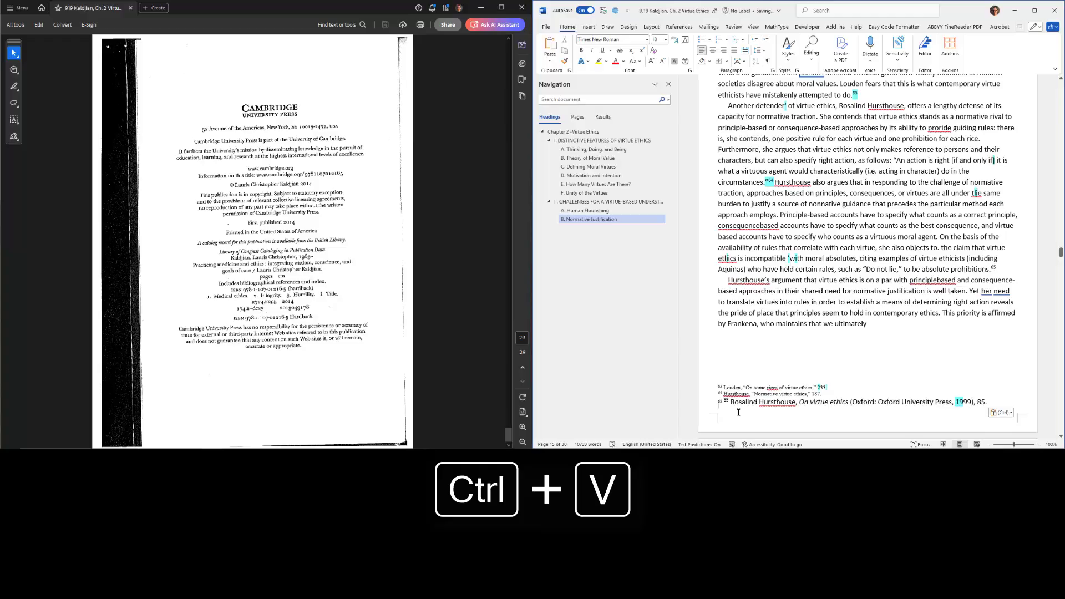
key("Delete")
key("Delete")
key("Delete")
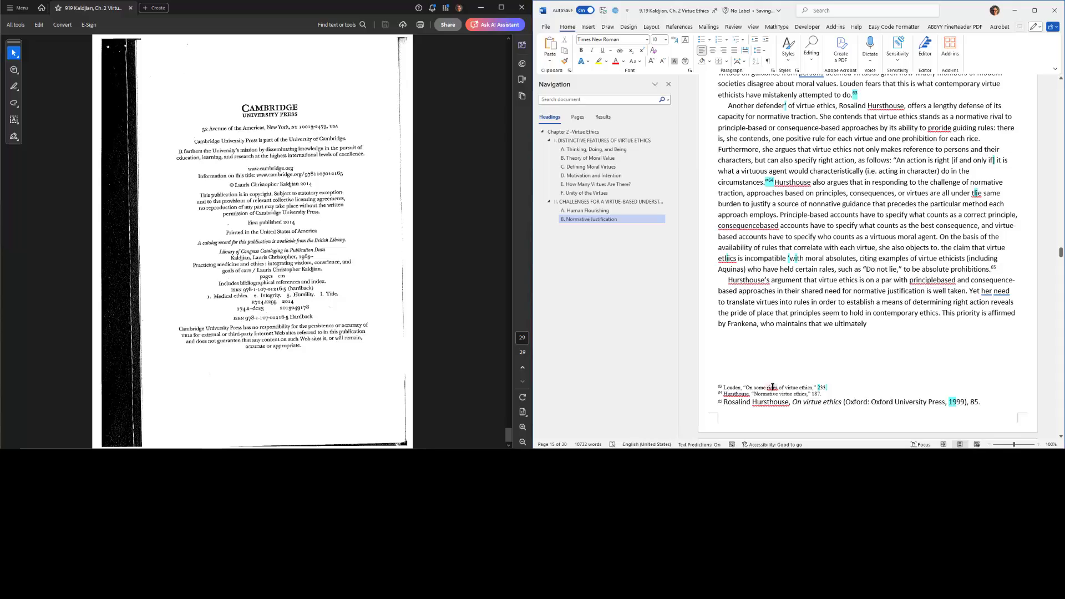
- Add "Hursthouse" to the spelling dictionary and correct the misread word before "guiding rules" to "provide"
scroll(819, 313, "up", 3)
scroll(820, 313, "up", 2)
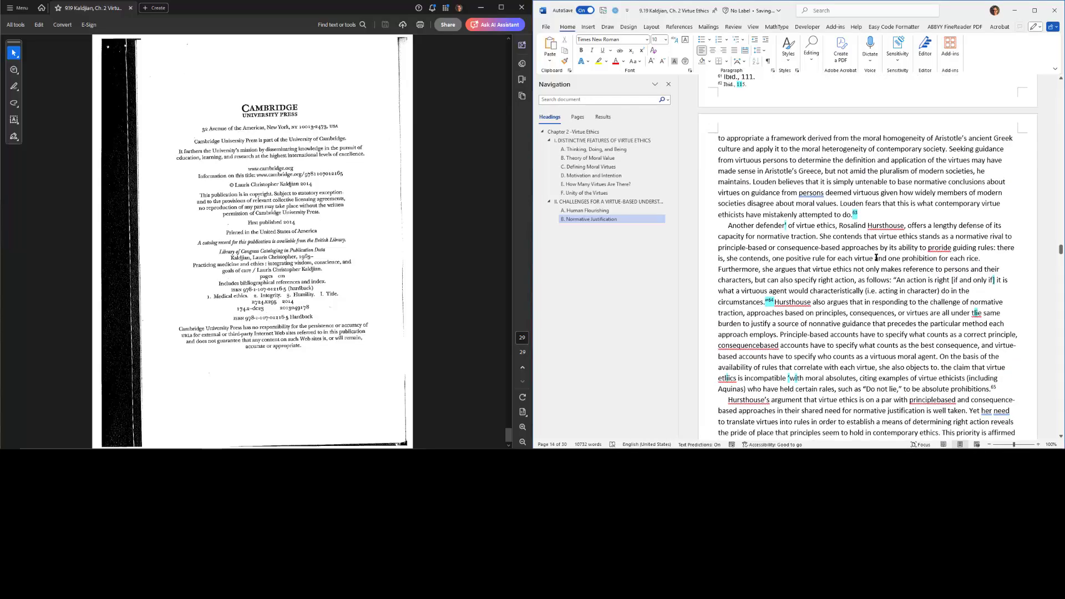
scroll(912, 263, "down", 2)
right_click(889, 167)
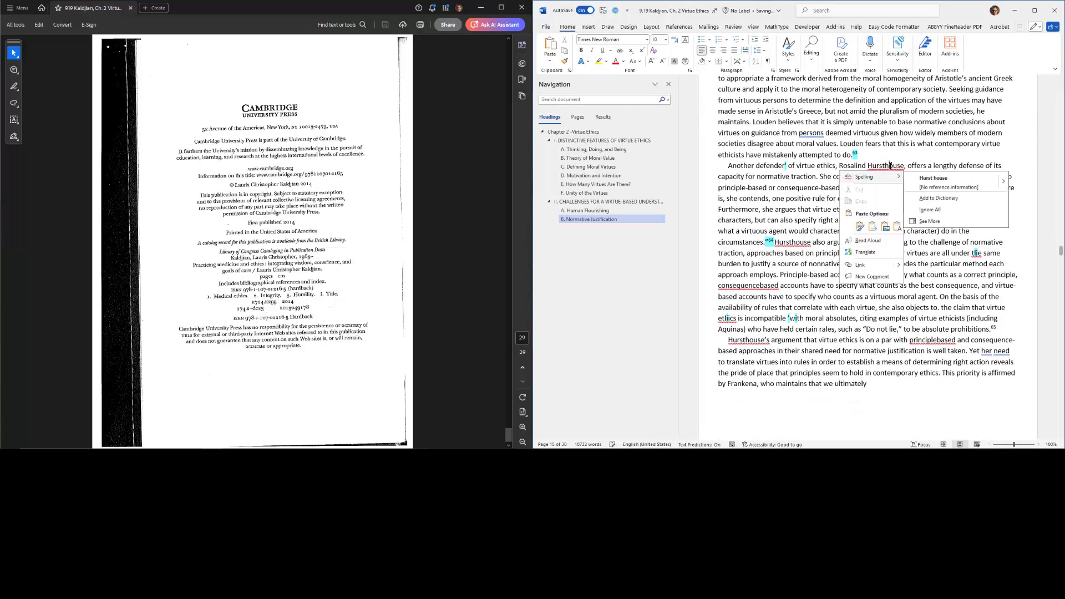
left_click(943, 198)
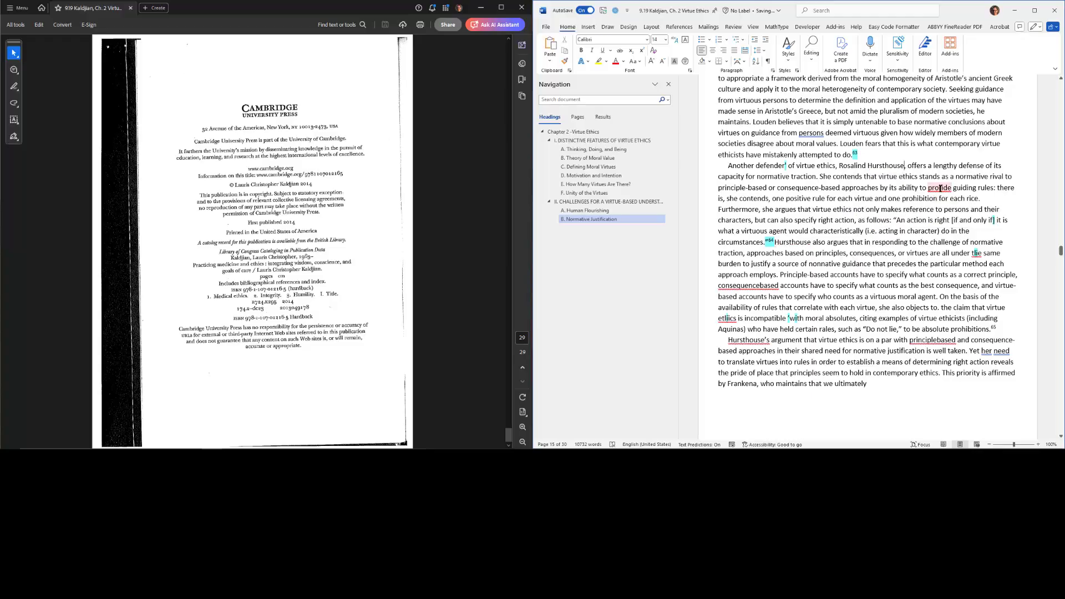
right_click(938, 189)
left_click(946, 216)
- Correct the flagged words in the two Hursthouse paragraphs to "consequence based", "the", "principle based" and "ethics"
right_click(748, 285)
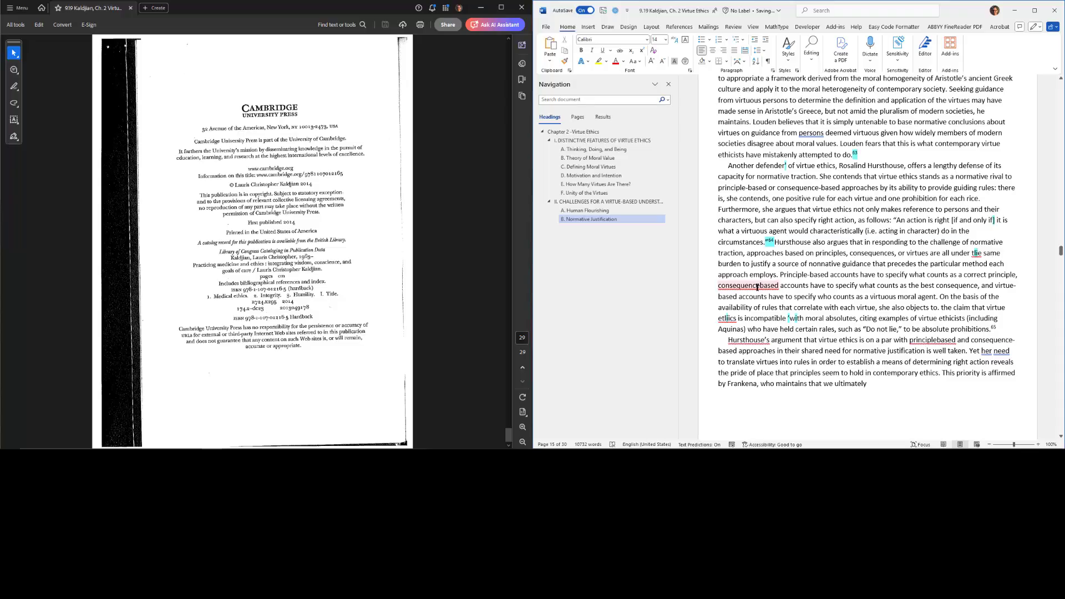
left_click(764, 309)
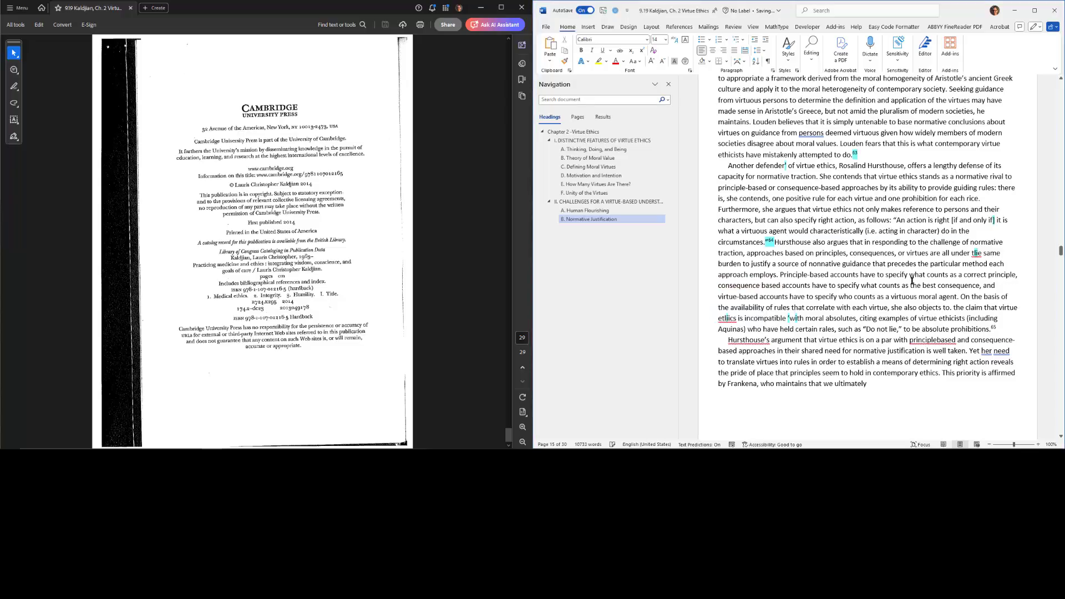
right_click(976, 253)
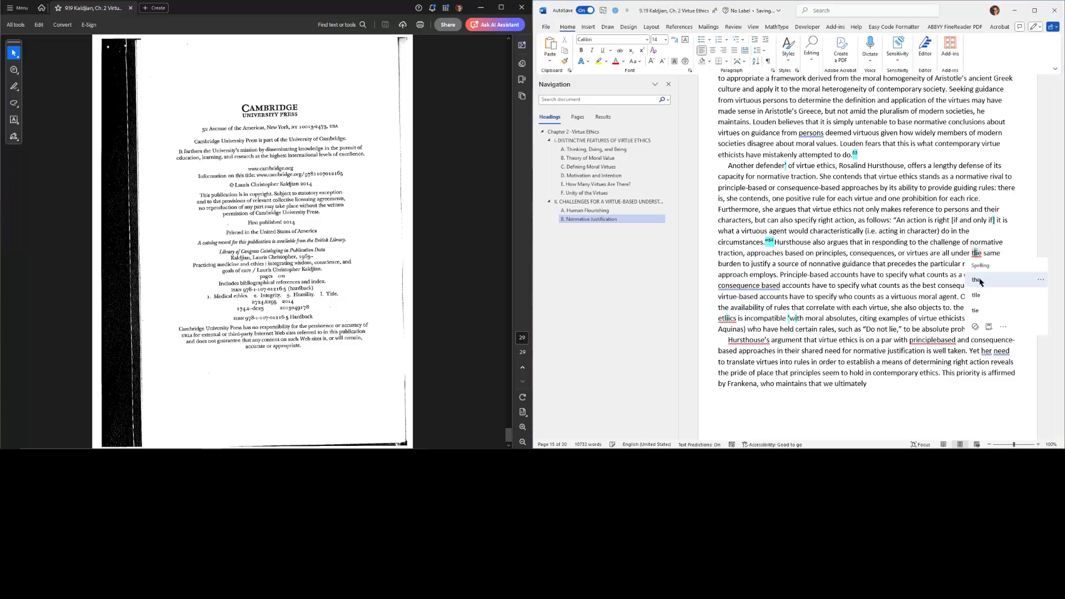
left_click(979, 281)
scroll(979, 281, "down", 2)
right_click(932, 281)
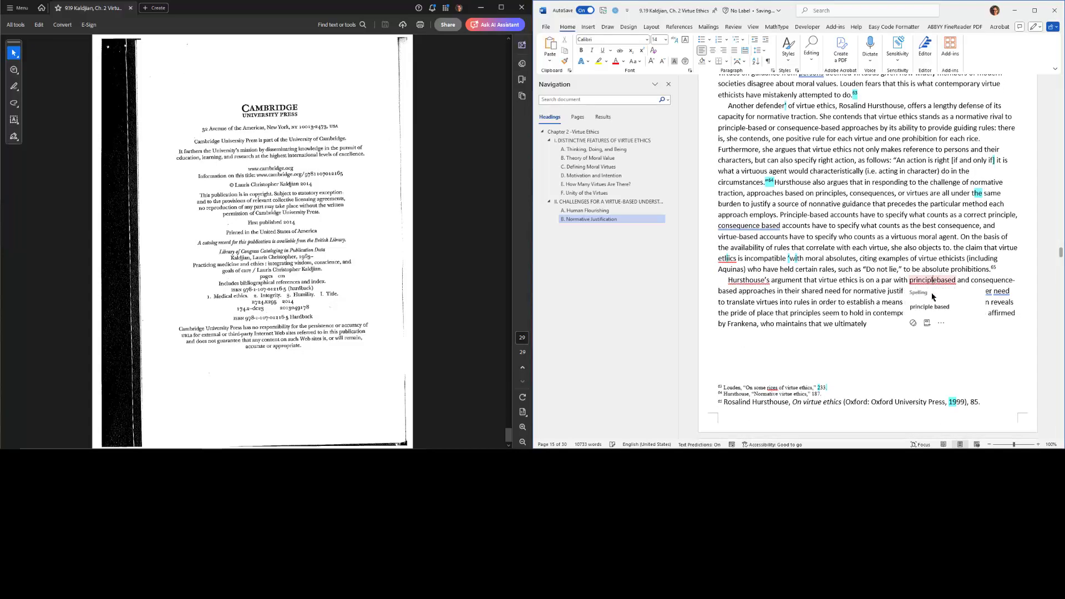
left_click(930, 307)
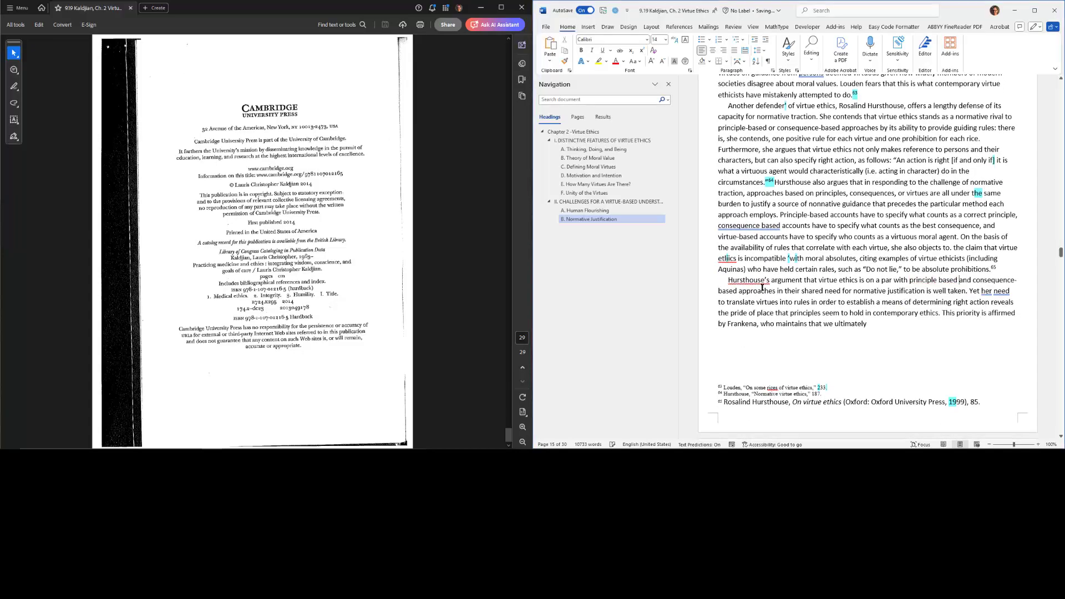
right_click(727, 258)
left_click(744, 281)
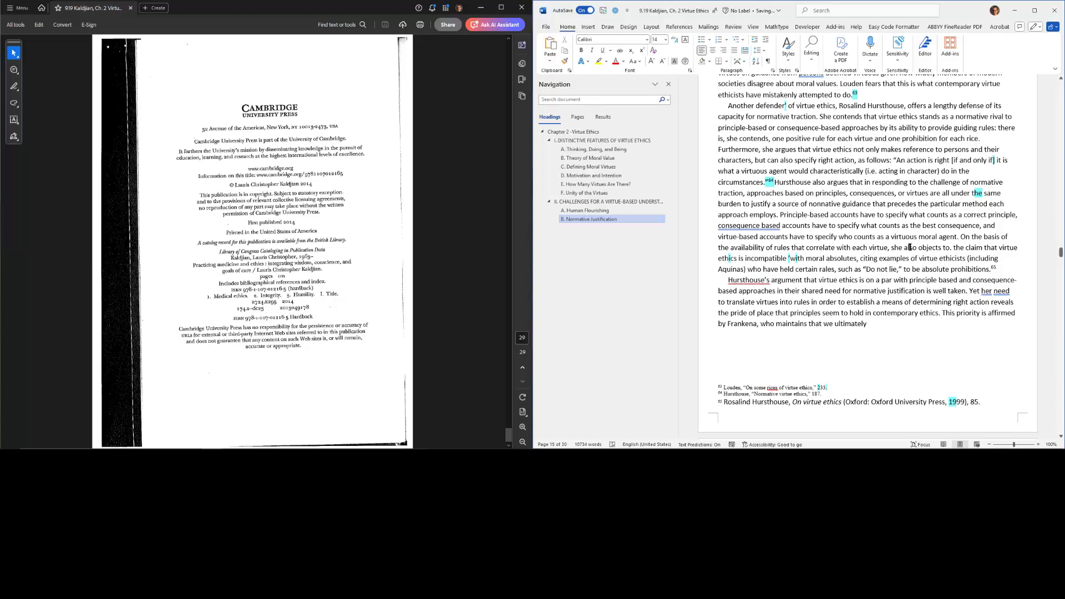
- Bring page 48 of the scanned PDF back up and delete the stray mark before "with moral absolutes"
scroll(876, 202, "up", 2)
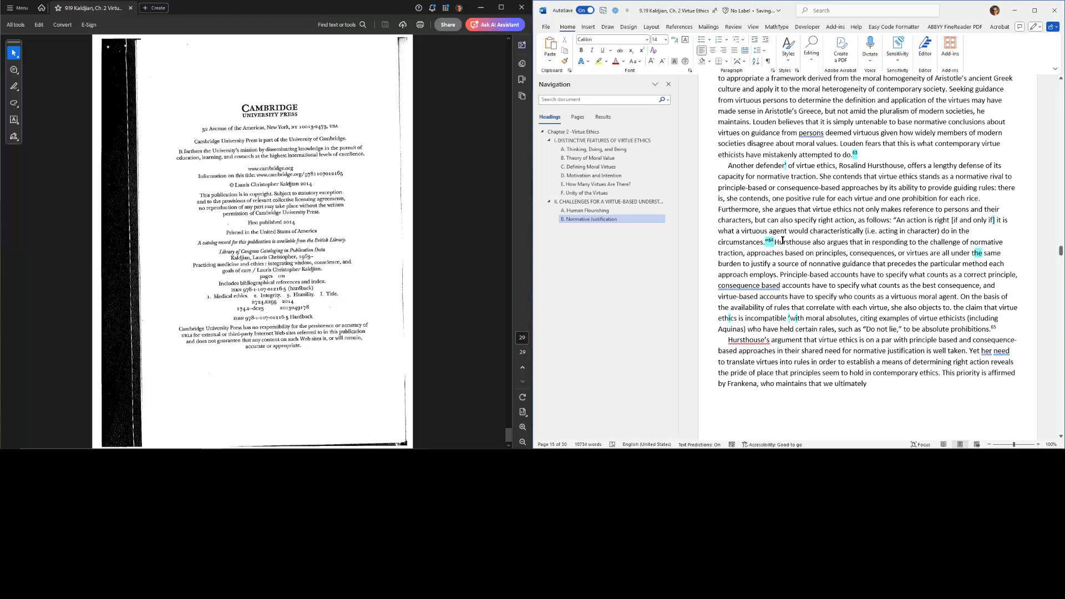
scroll(964, 271, "up", 2)
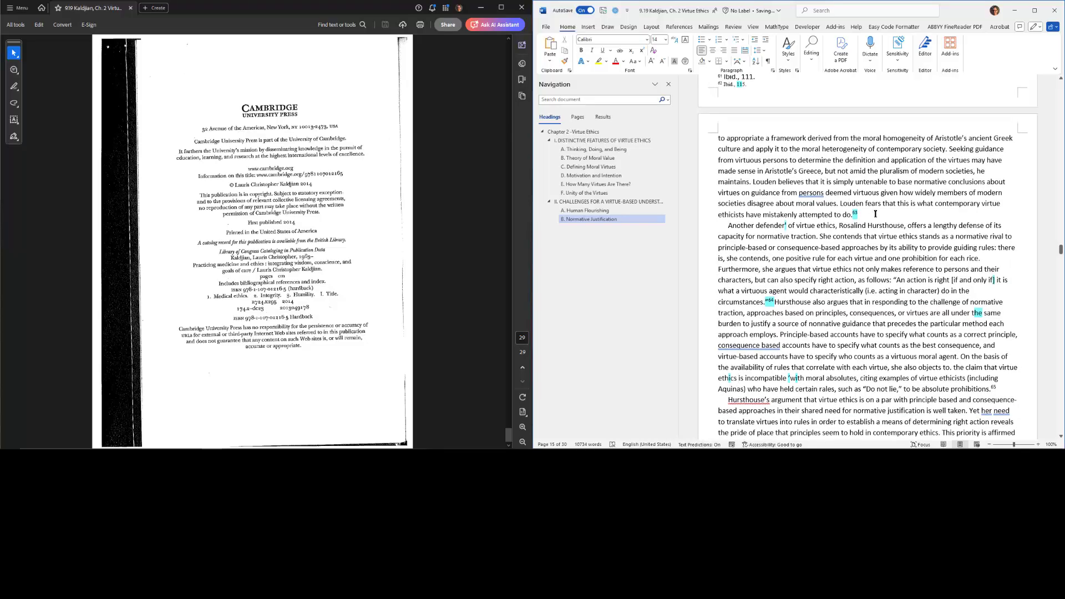
scroll(875, 215, "down", 4)
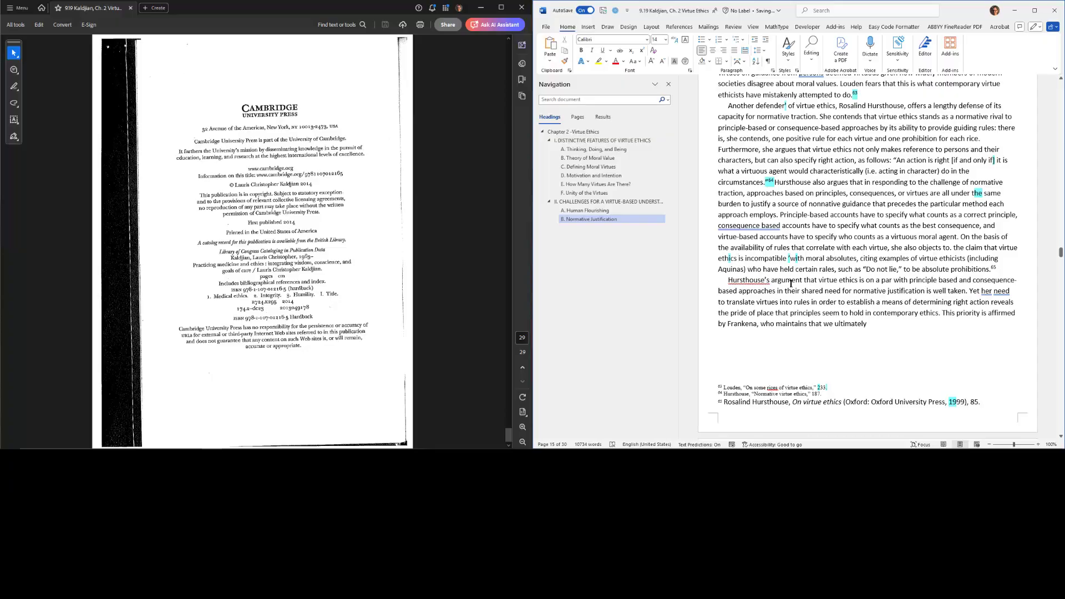
key("shift+alt+s")
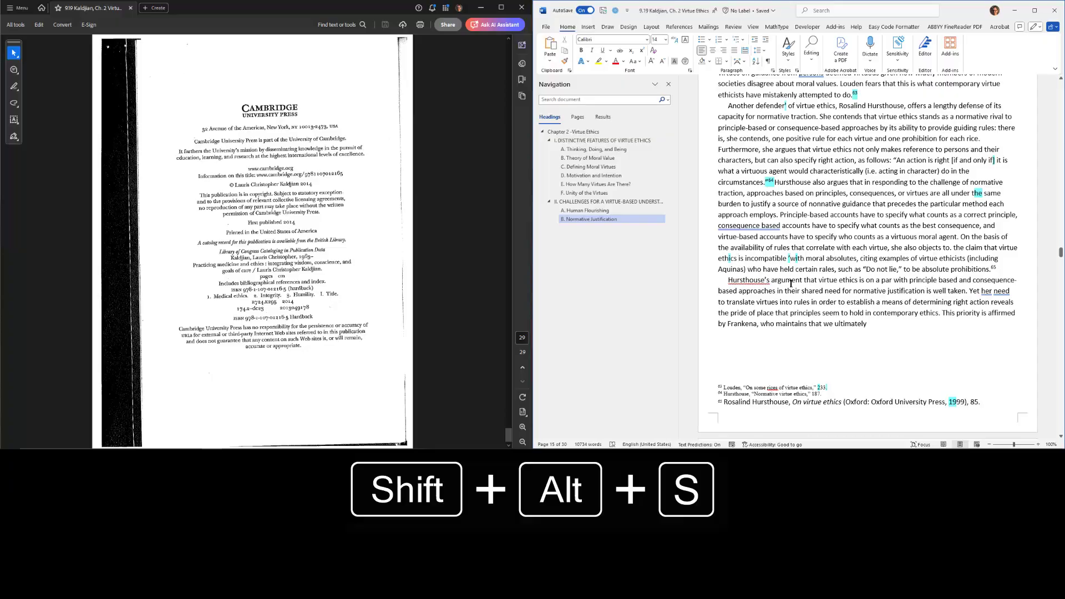
key("ctrl+v")
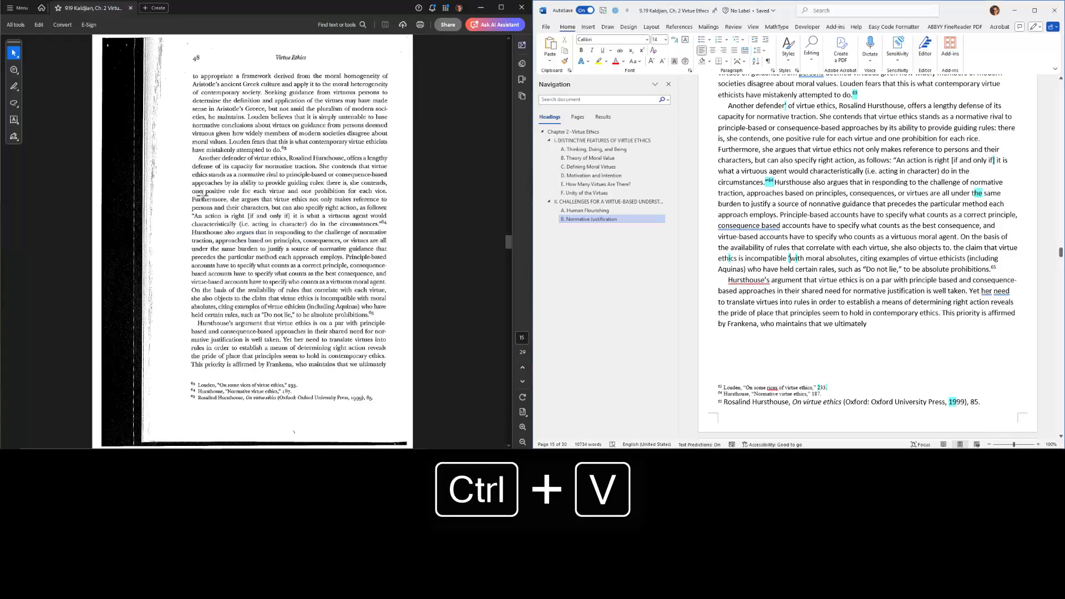
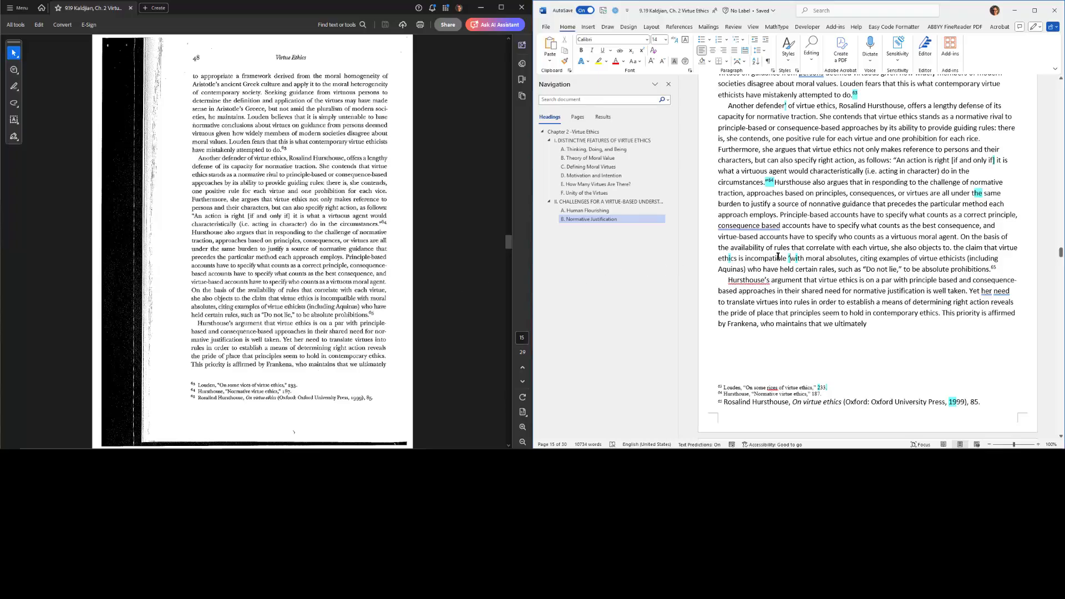
key("BackSpace")
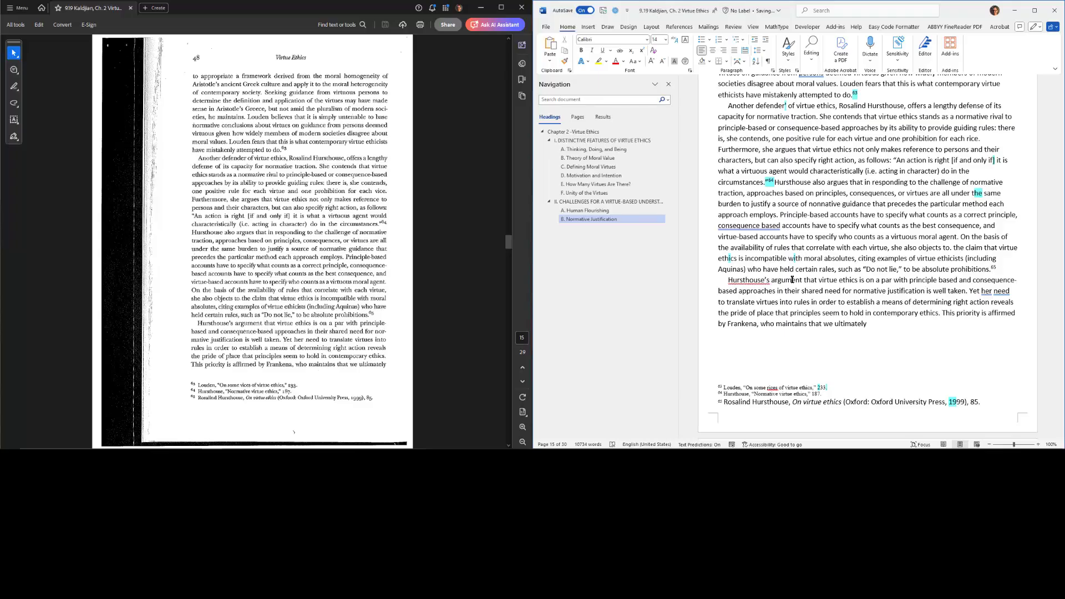
- Go to page 49 in the PDF and document, correct the misread word after "outcome" to "that", and space it from the dash
key("ctrl+Page_Down")
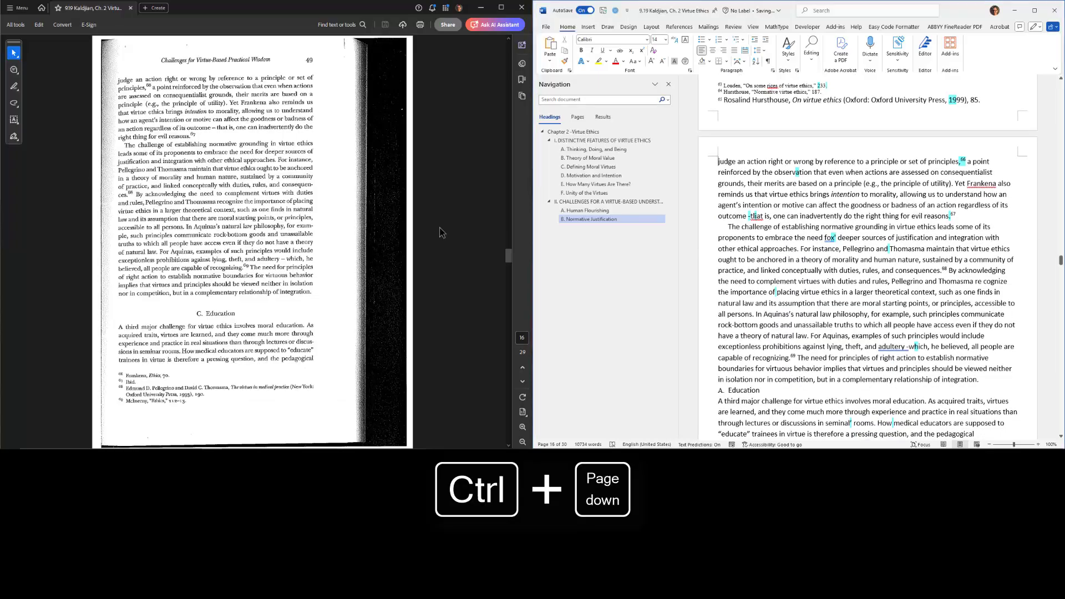
right_click(756, 218)
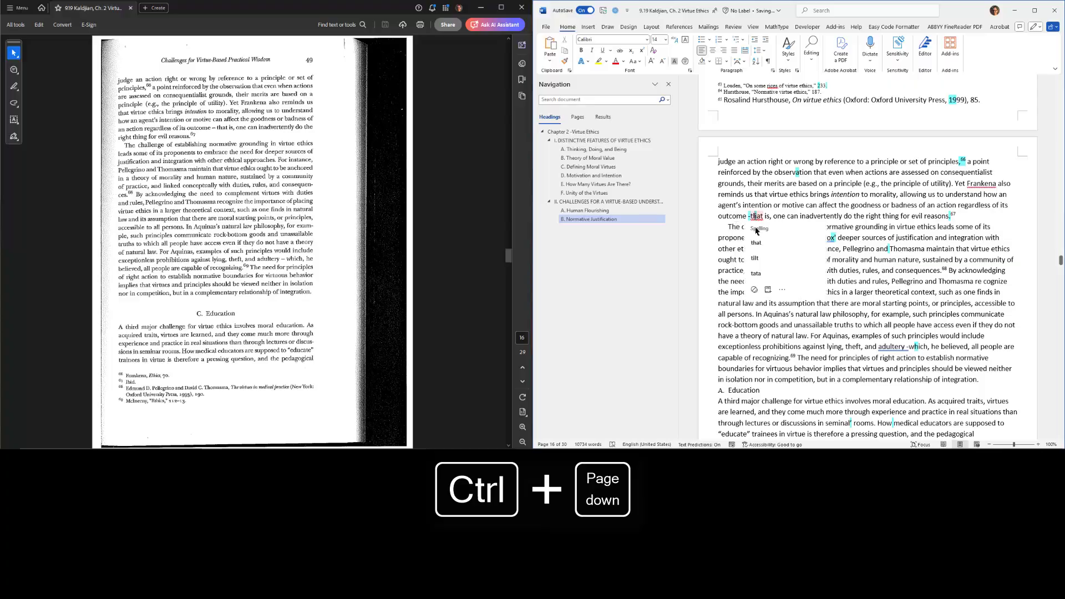
left_click(768, 243)
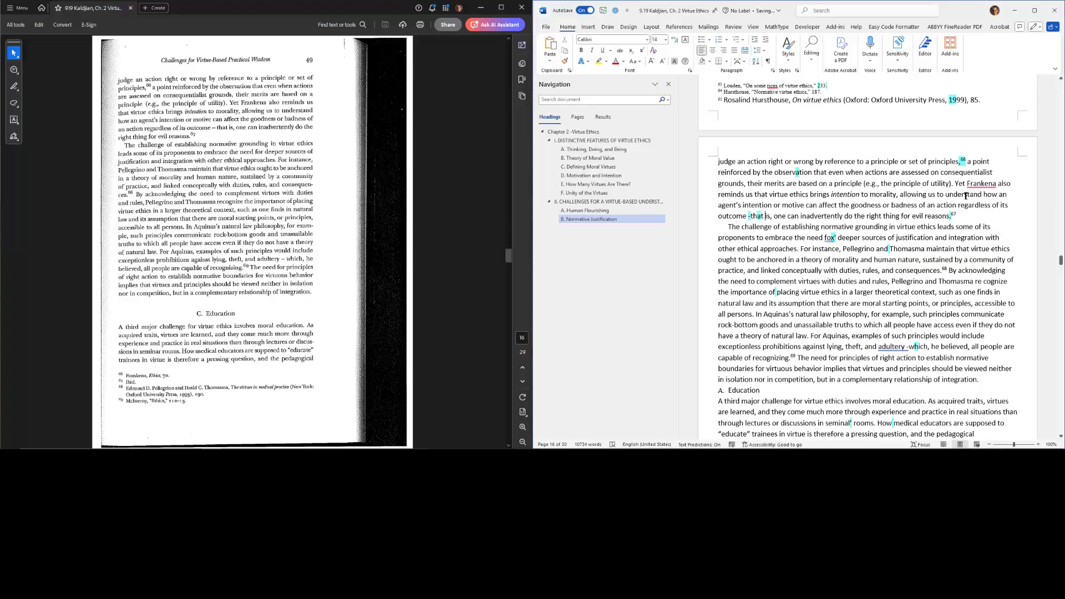
right_click(982, 184)
left_click(753, 218)
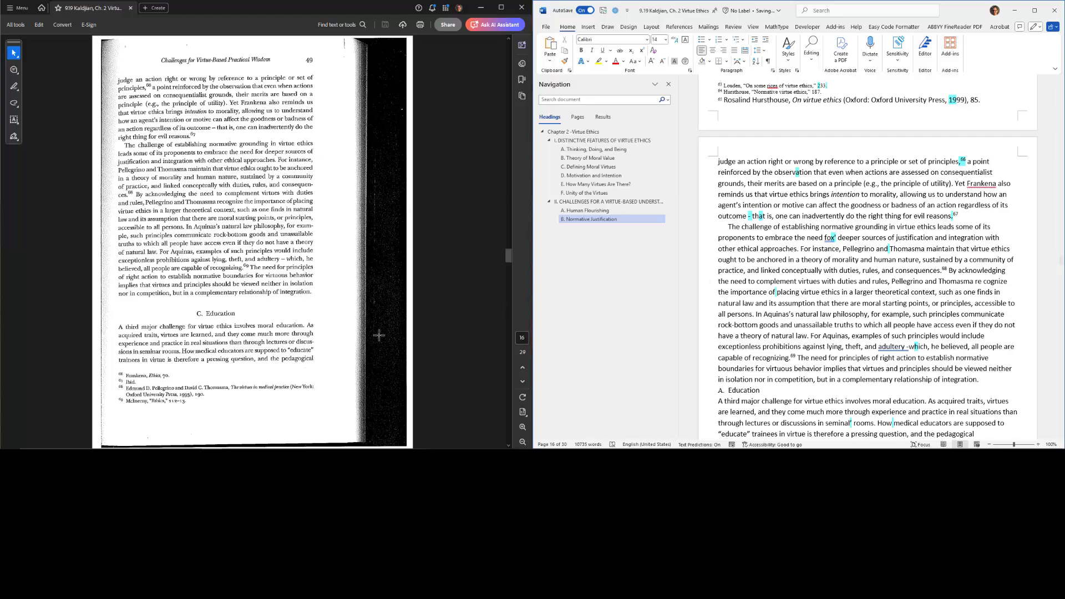
- Compare the page with the scan and insert the missing space between the dash and "which" after "adultery"
scroll(730, 307, "down", 5)
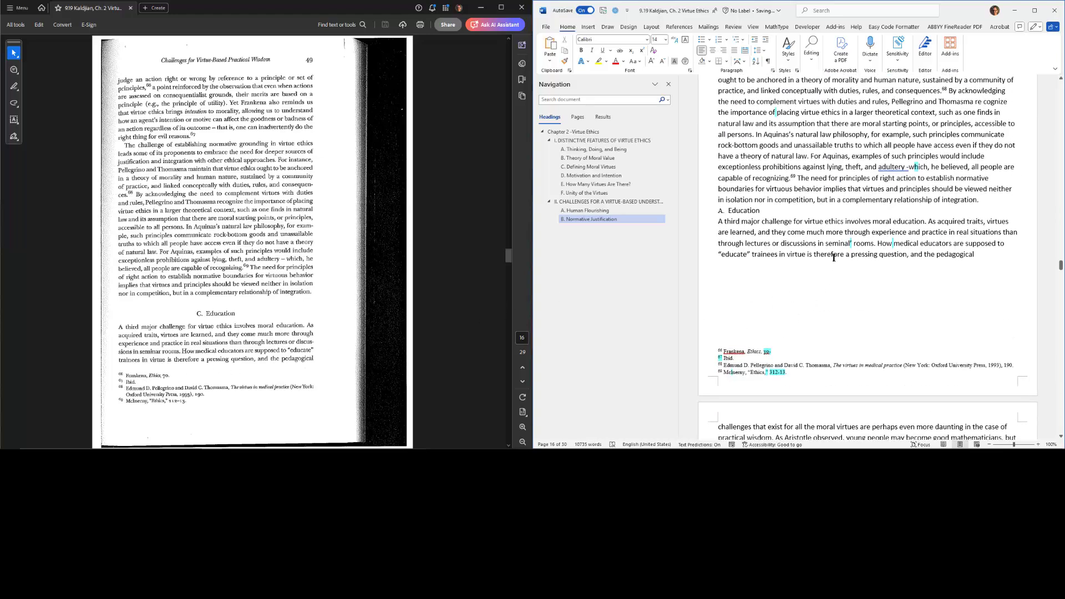
scroll(834, 259, "up", 3)
left_click(911, 287)
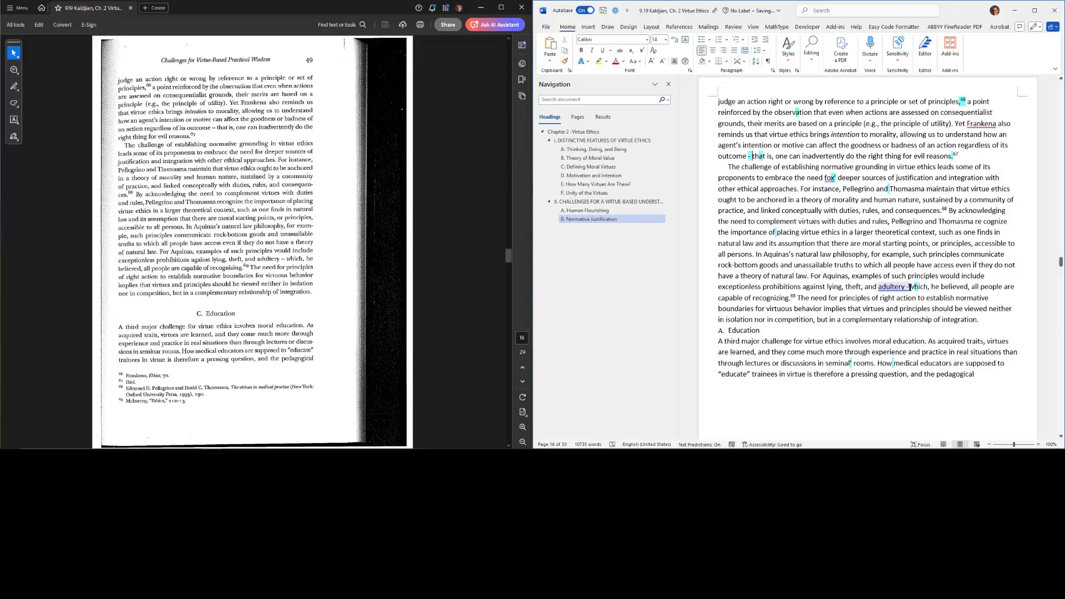
left_click(843, 203)
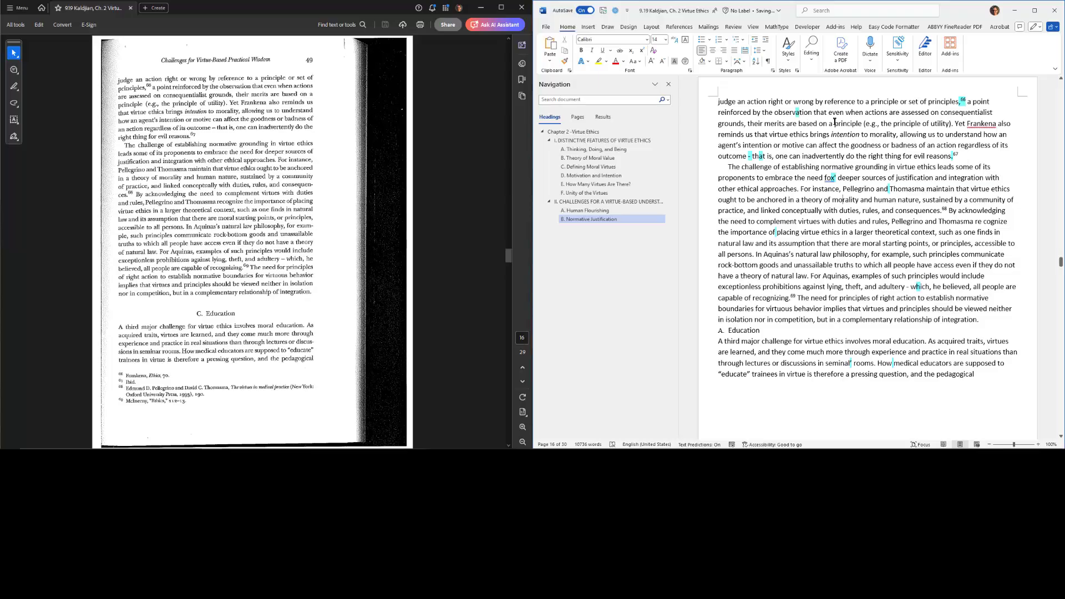
- Correct the misread words to "for" before "deeper sources" and "seminar" before "rooms"
double_click(830, 178)
type("for")
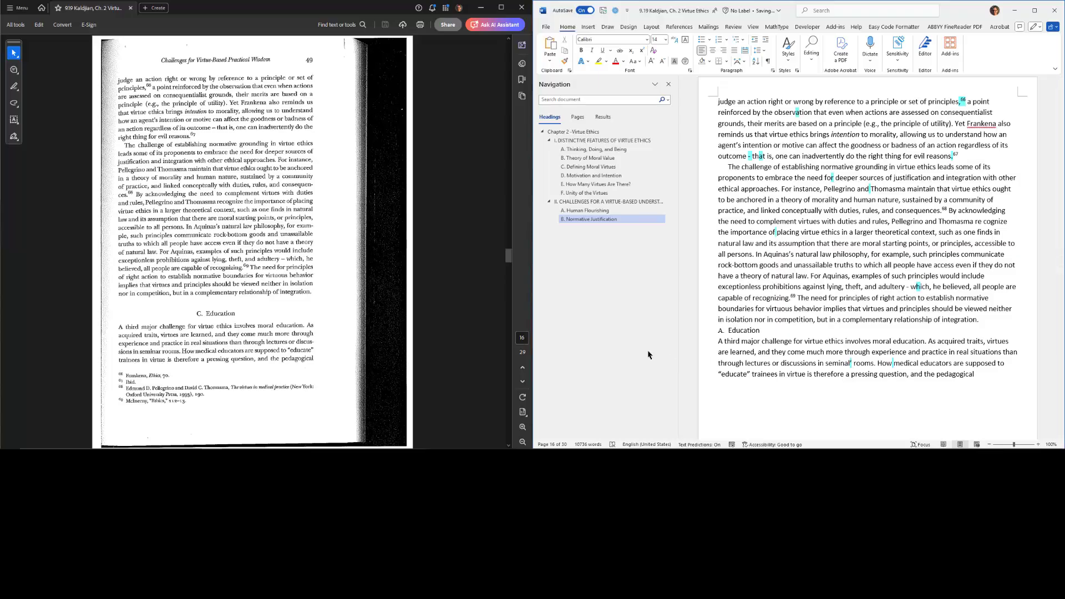
key("BackSpace")
type("r")
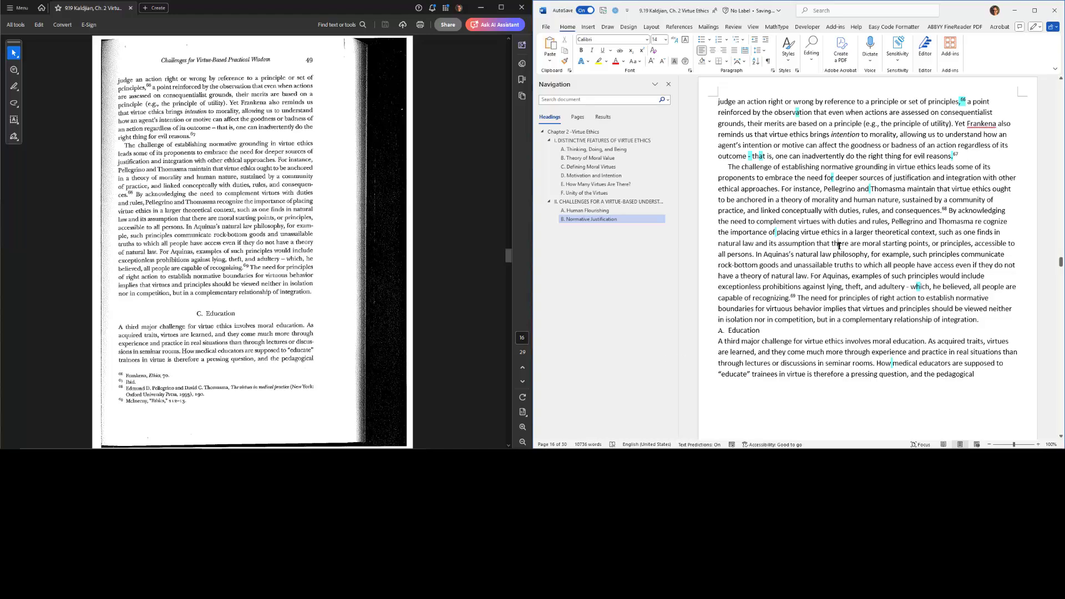
- Go to page 50 of the chapter and correct the misspelled word after "habituation through reflective" to "practice"
key("ctrl+Page_Down")
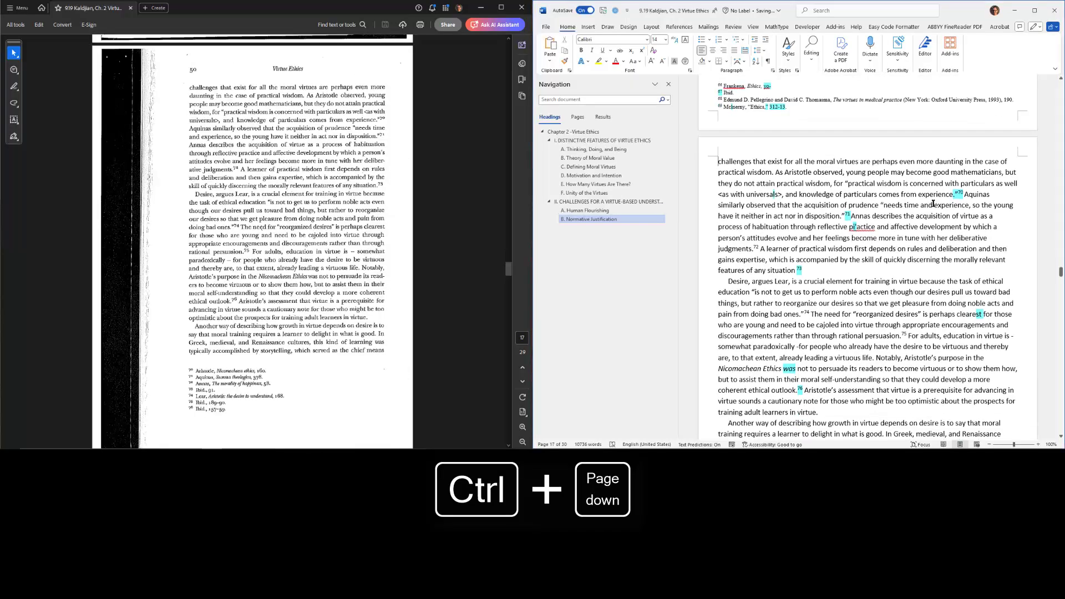
scroll(934, 204, "down", 2)
right_click(862, 167)
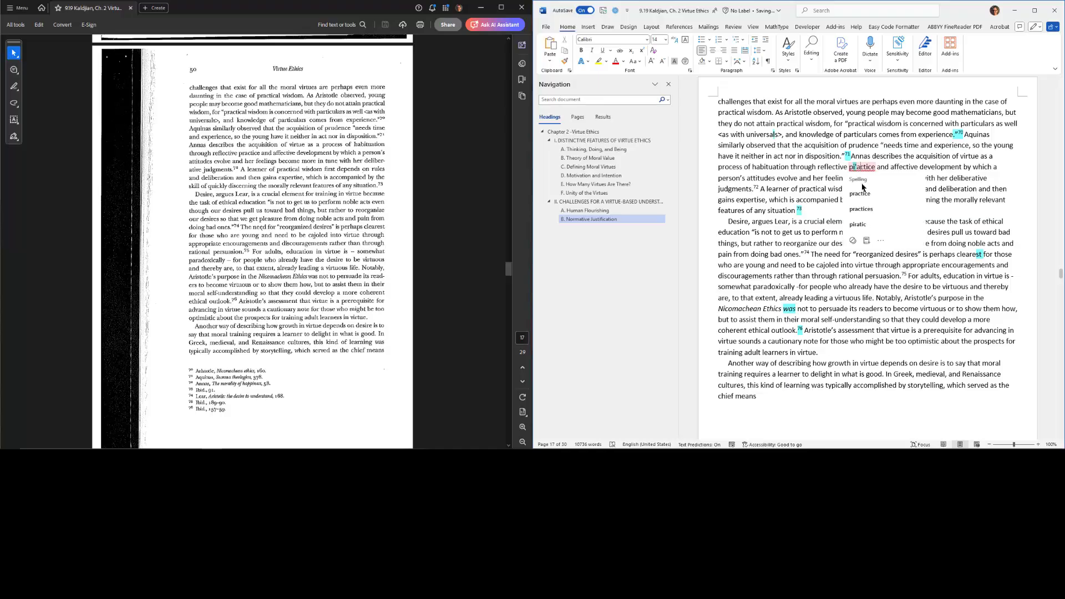
left_click(862, 194)
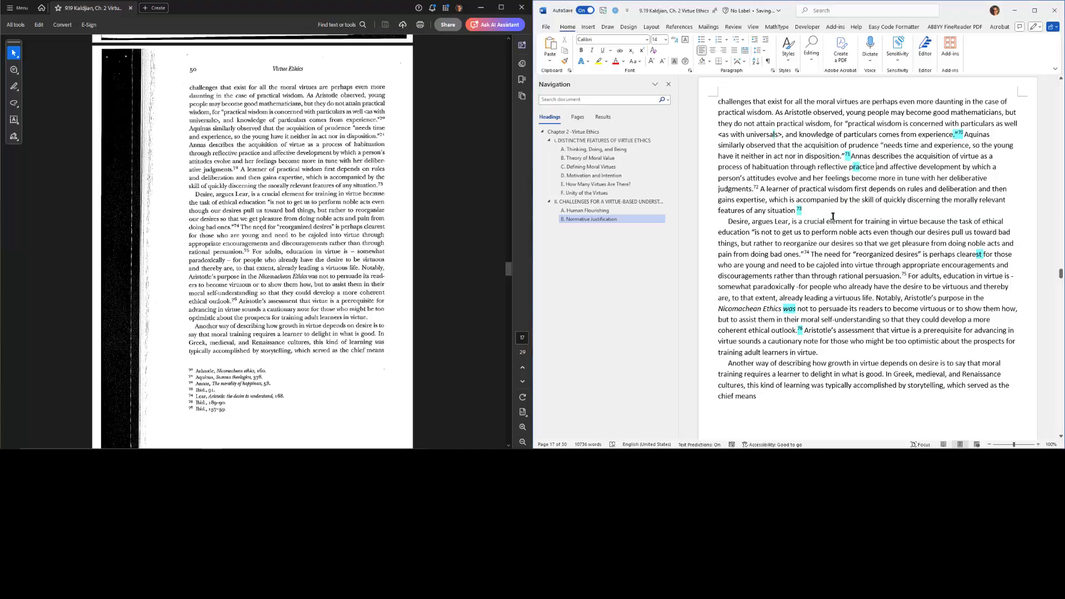
- Compare the body text and footnotes 70 to 76 of page 50 with the scanned page, checking the highlighted words
scroll(832, 222, "down", 2)
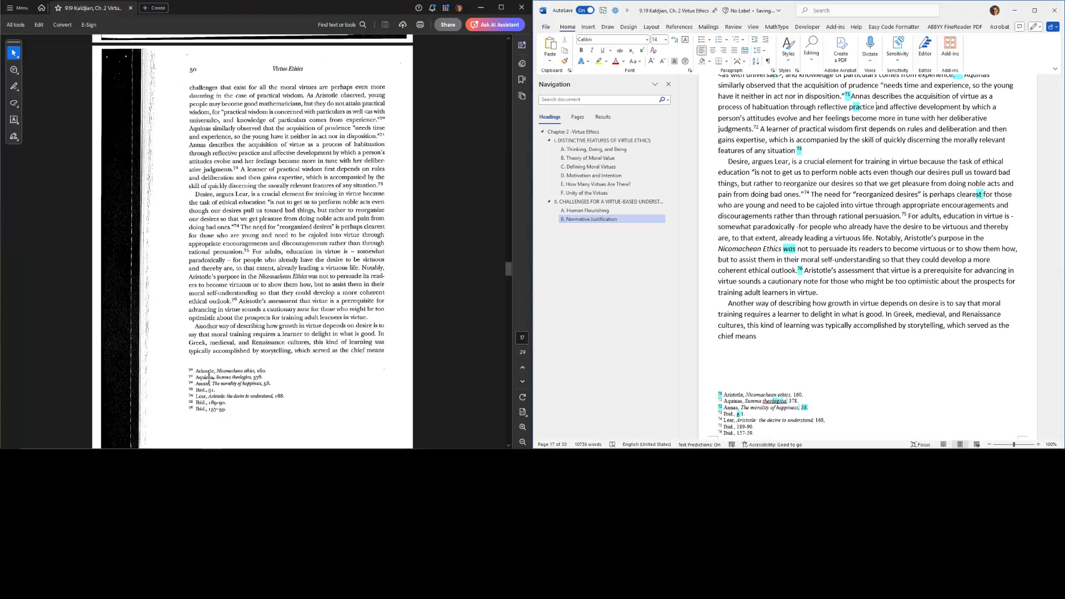
scroll(762, 321, "down", 4)
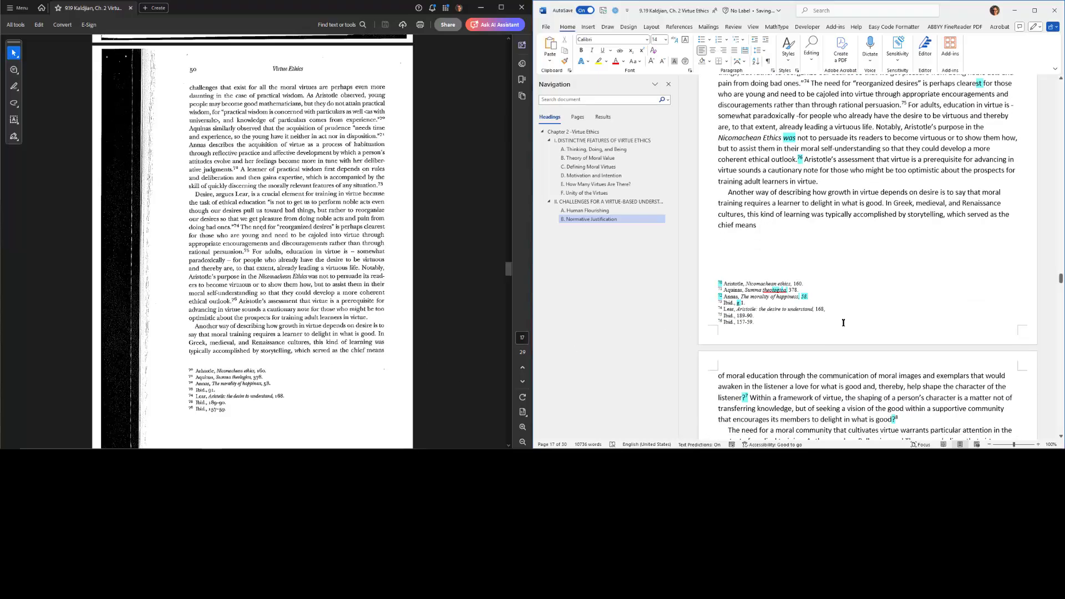
left_click(765, 314)
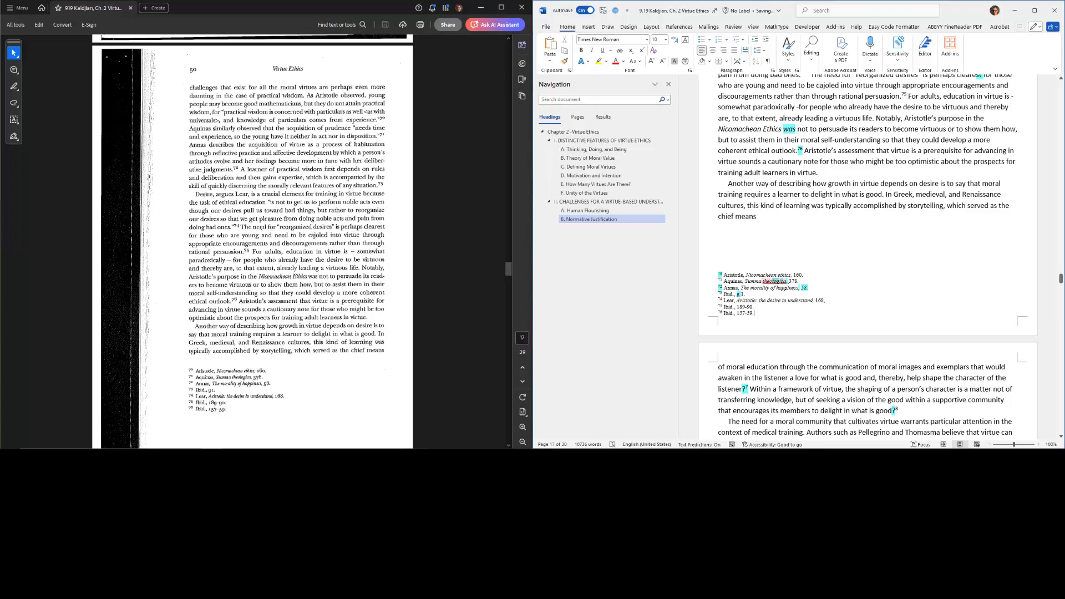
right_click(783, 282)
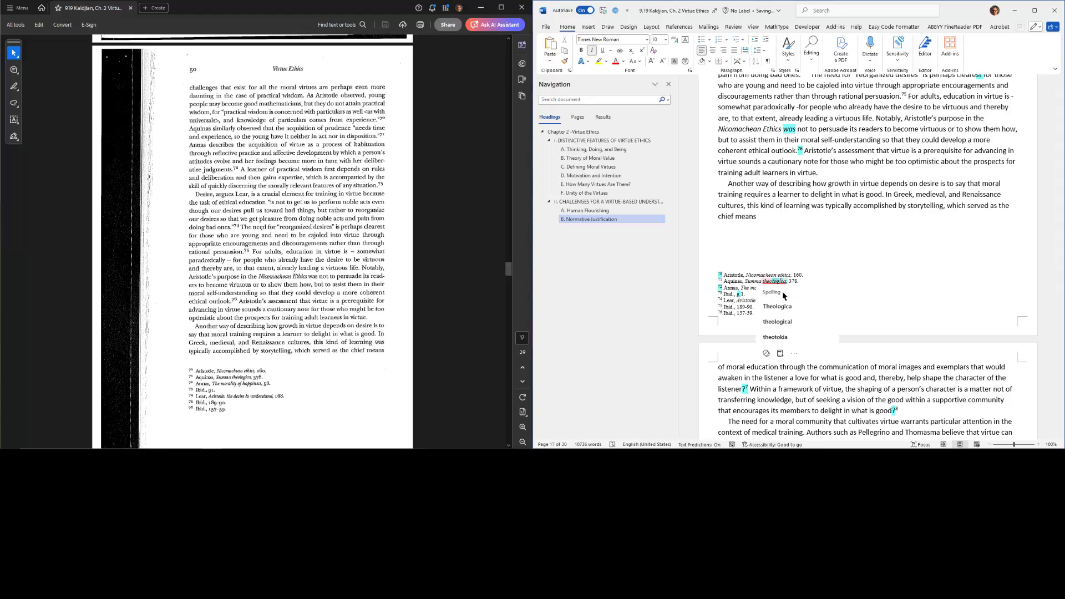
key("Escape")
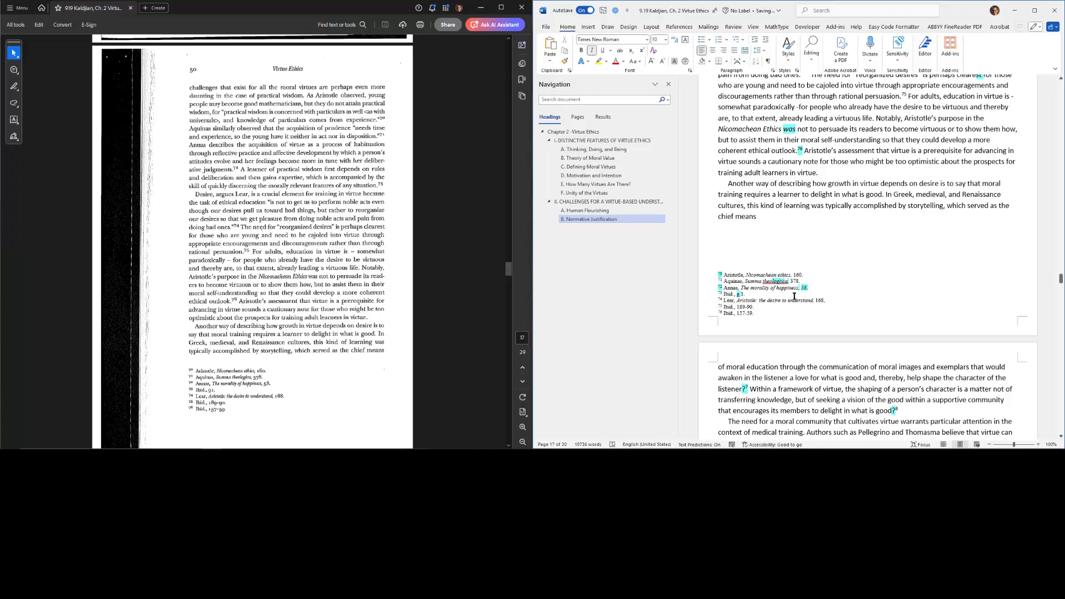
left_click(808, 272)
scroll(821, 255, "up", 2)
scroll(823, 253, "up", 2)
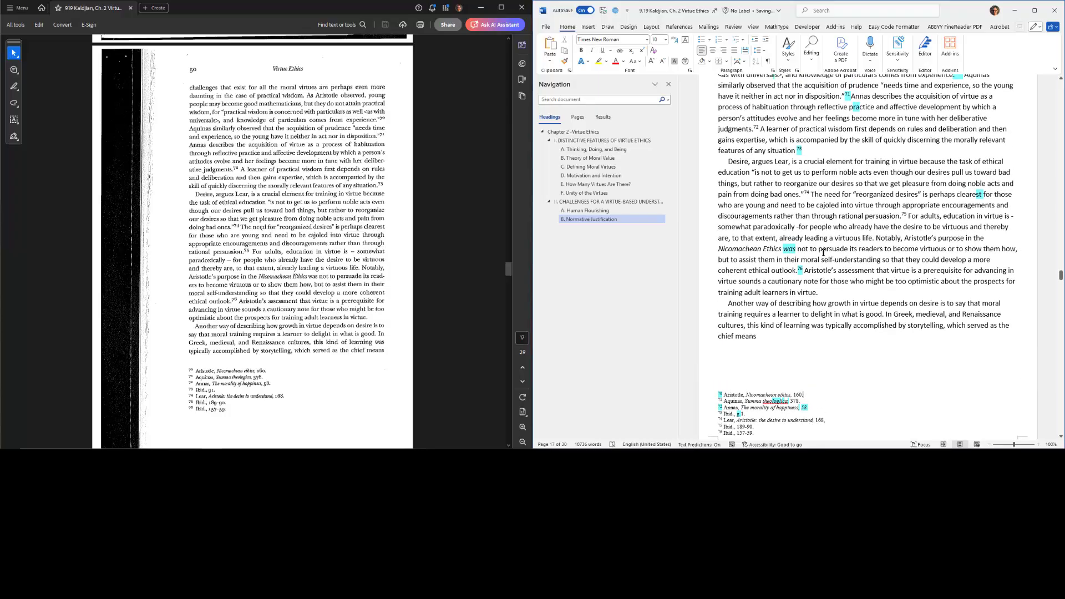
scroll(823, 253, "up", 2)
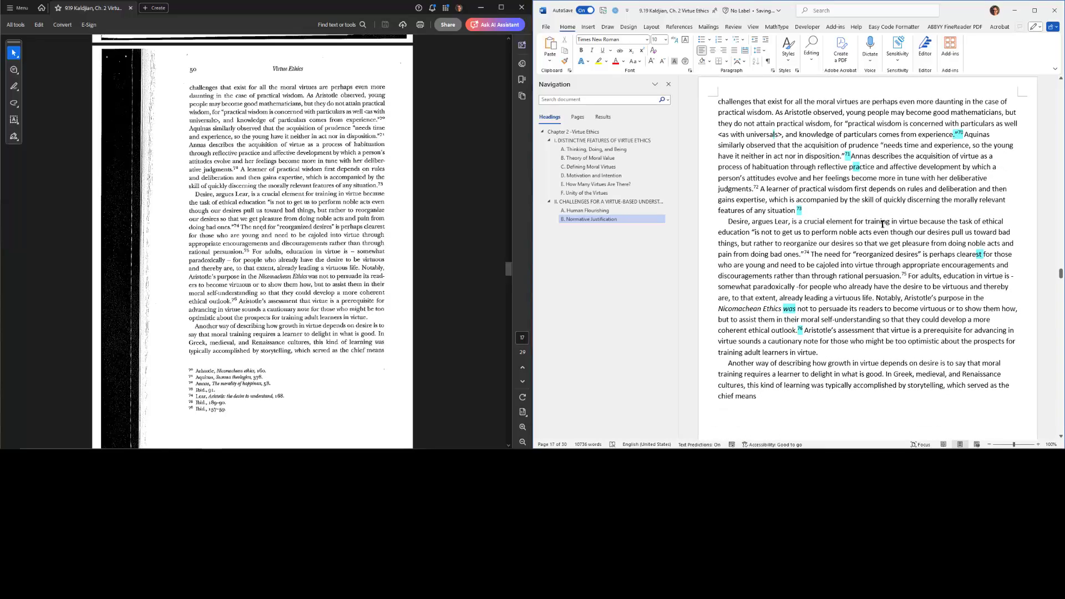
scroll(882, 224, "down", 4)
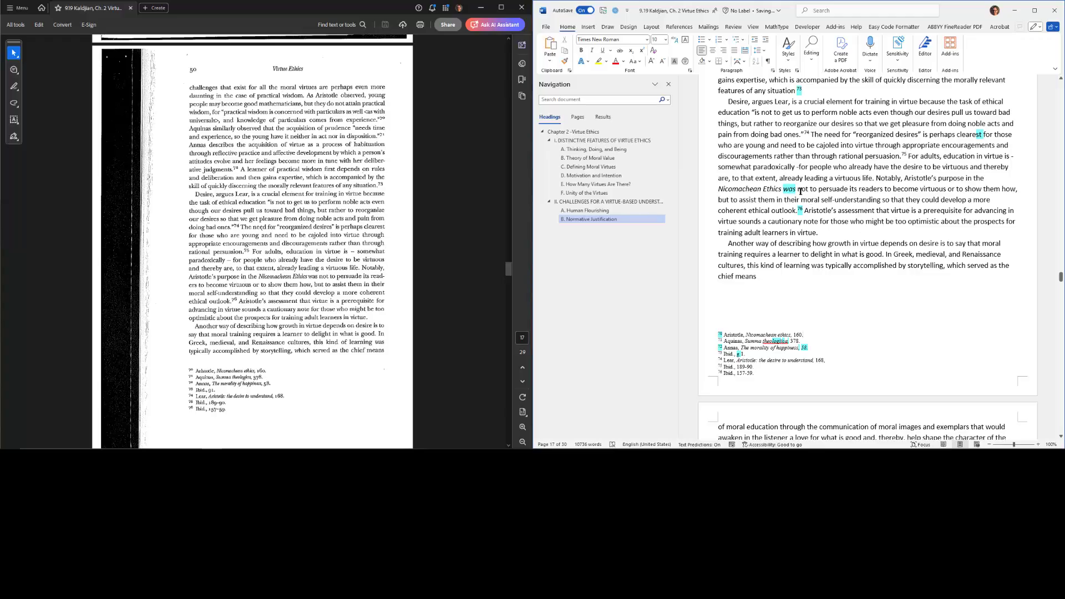
scroll(878, 166, "up", 4)
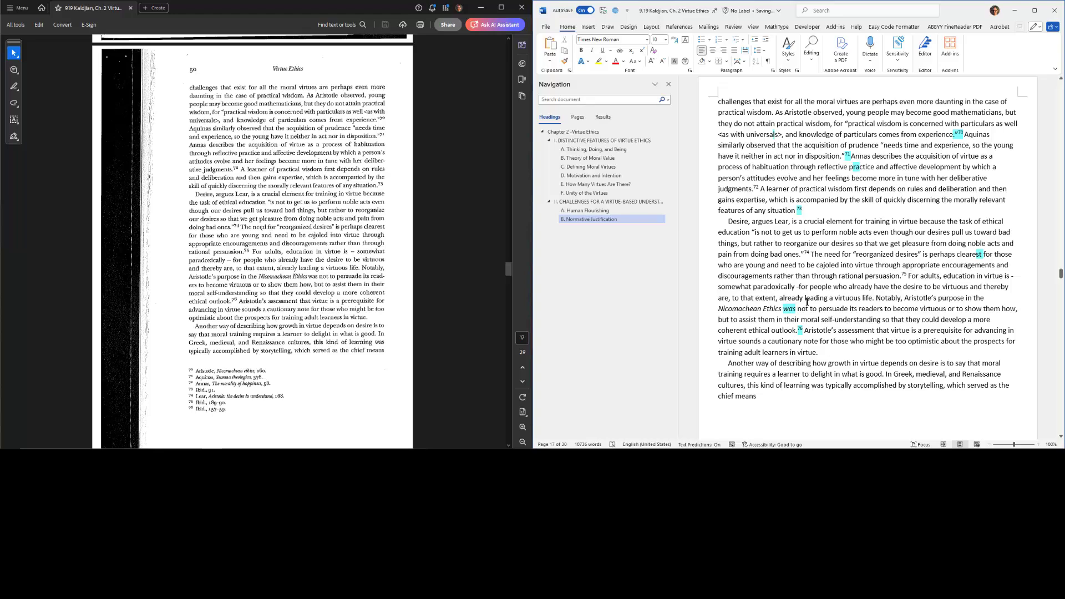
- Go to page 51 in the document and PDF, and replace the misread reference after "character of the listener" with a period and a real footnote
left_click(854, 237)
key("ctrl+Page_Down")
left_click(88, 165)
key("ctrl+Page_Down")
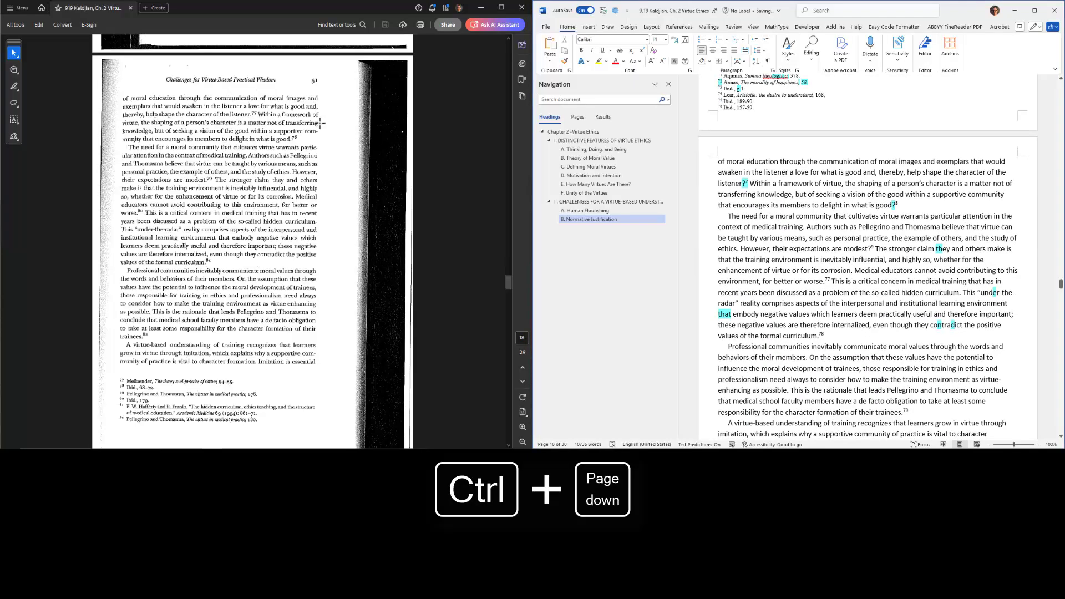
left_click(748, 184)
key("BackSpace")
key("BackSpace")
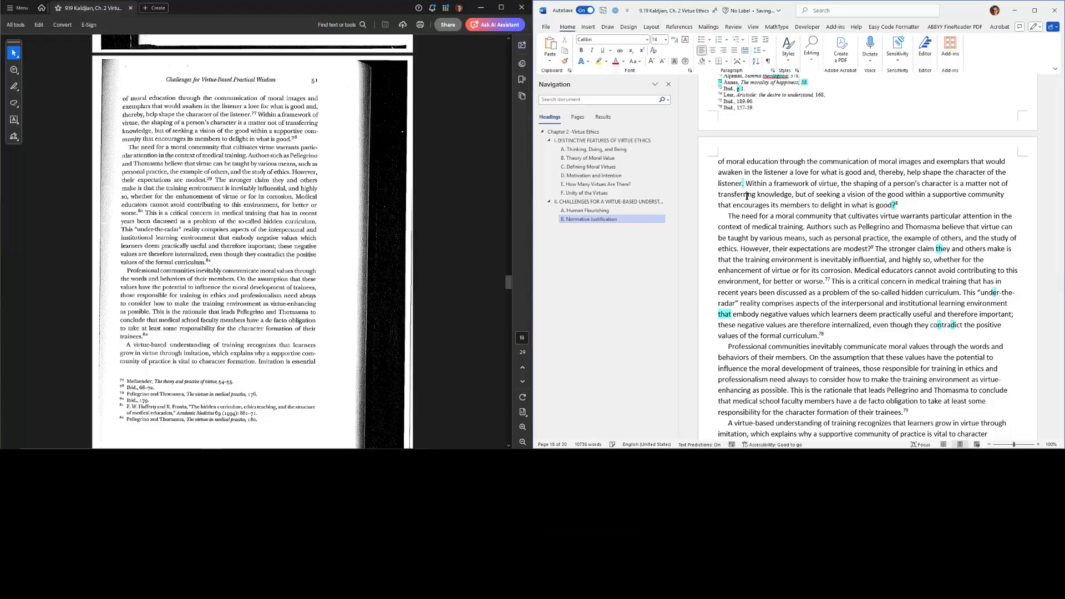
key("ctrl+alt+f")
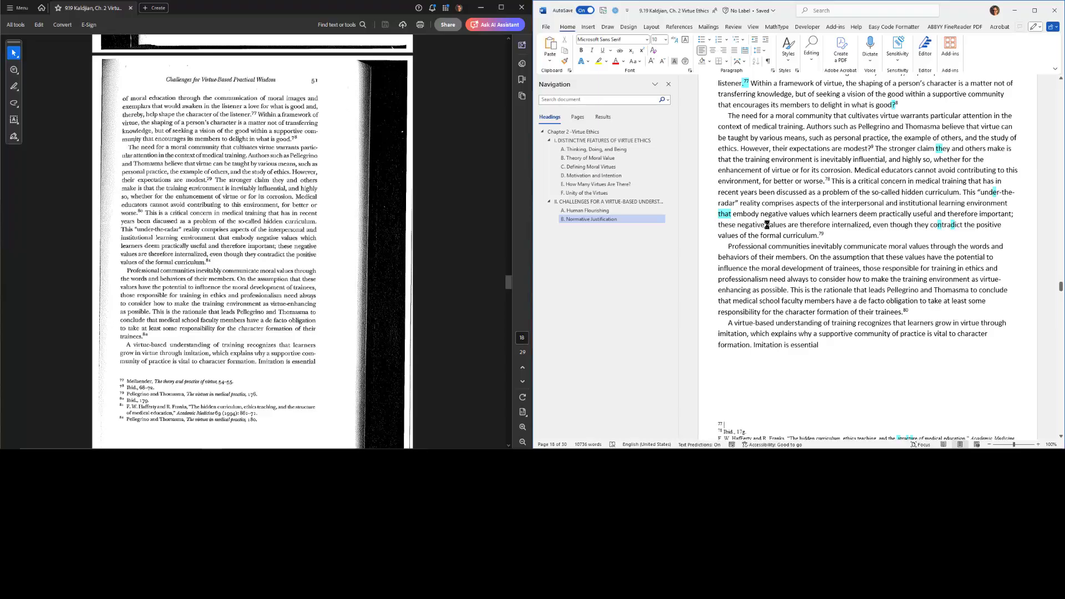
- Copy the stray note citing "The theory and practice of virtue, 54-55" from the document's end into the empty footnote 77
left_click_drag(1060, 287, 1060, 426)
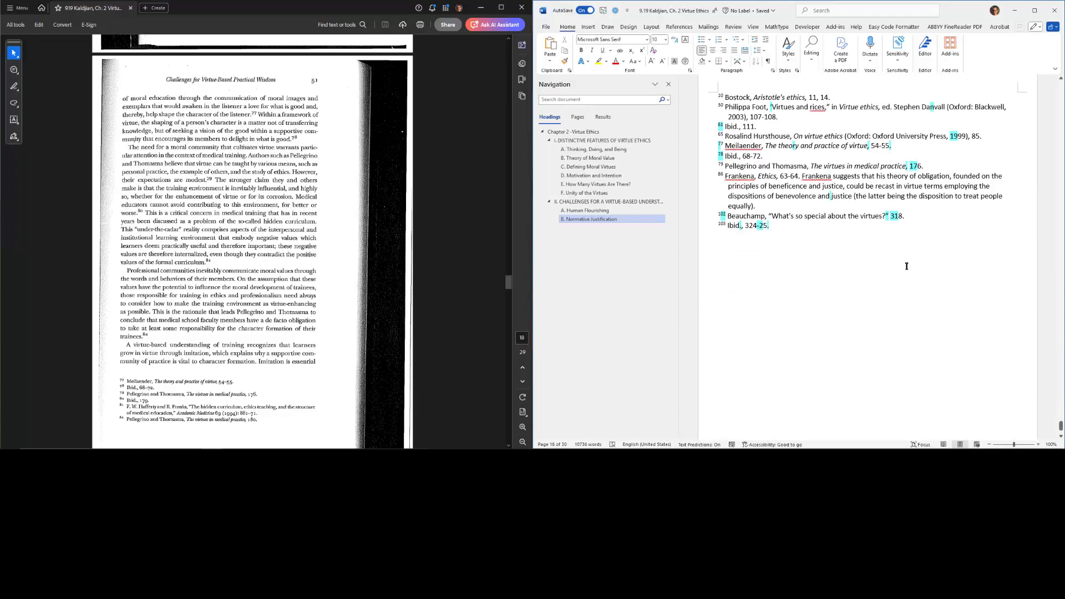
left_click(754, 150)
key("End")
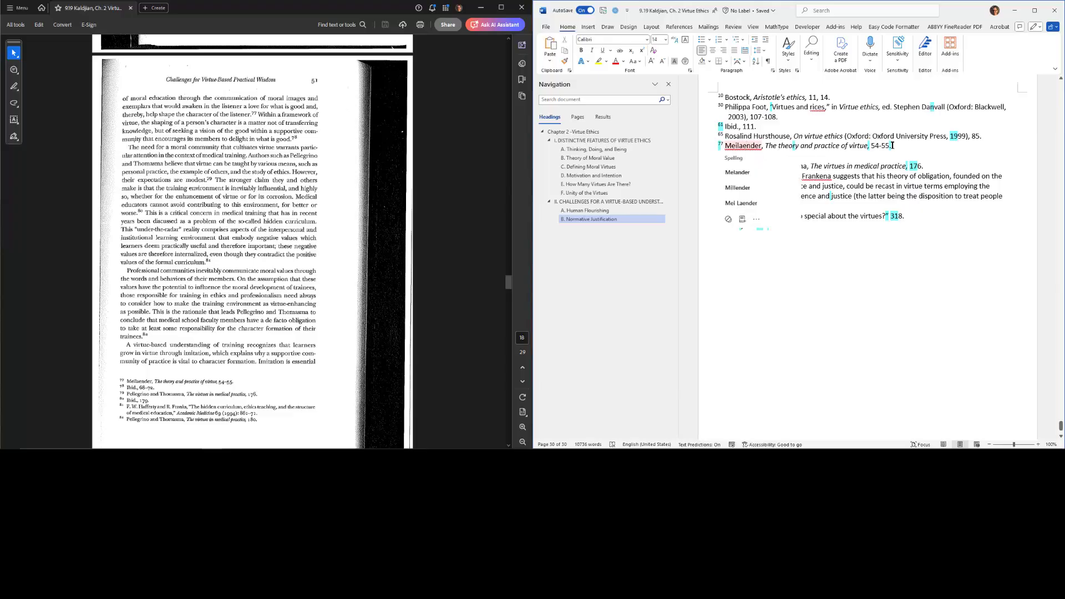
key("shift+Down")
triple_click(735, 146)
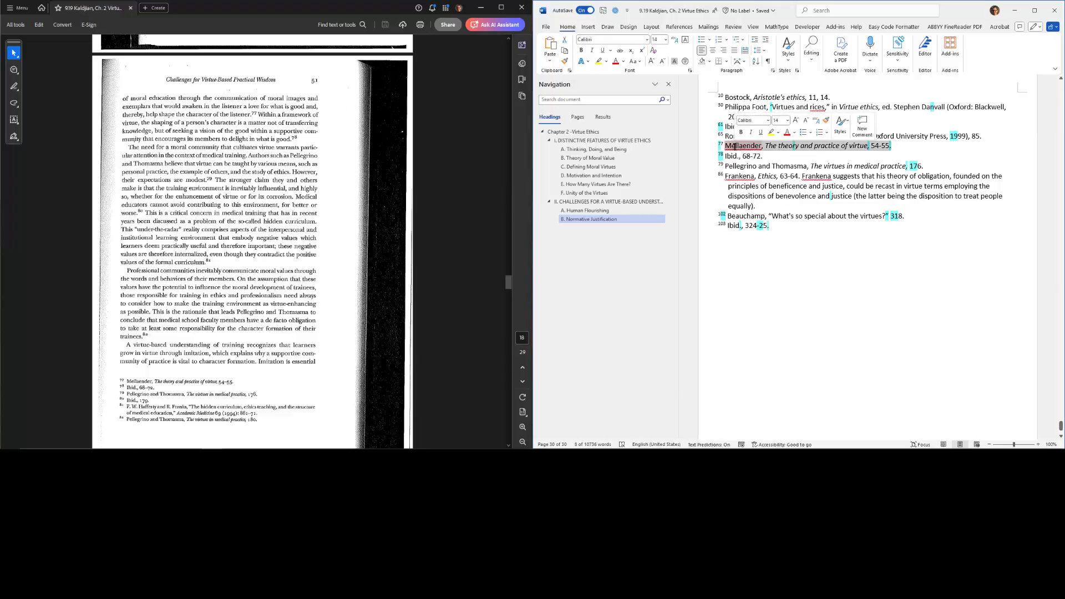
key("ctrl+c")
key("shift+F5")
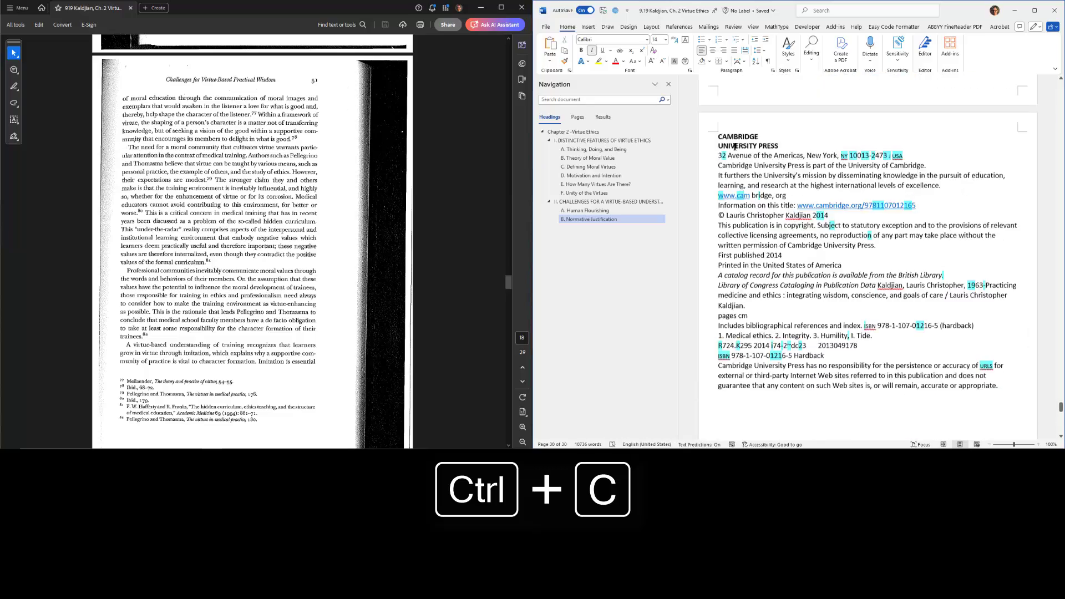
key("shift+F5")
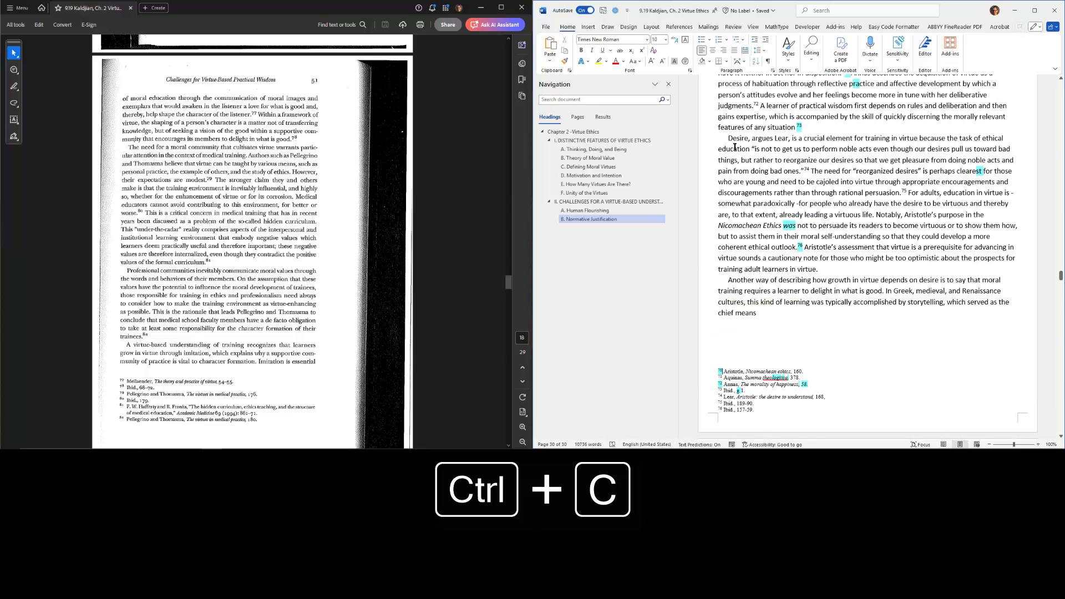
key("shift+F5")
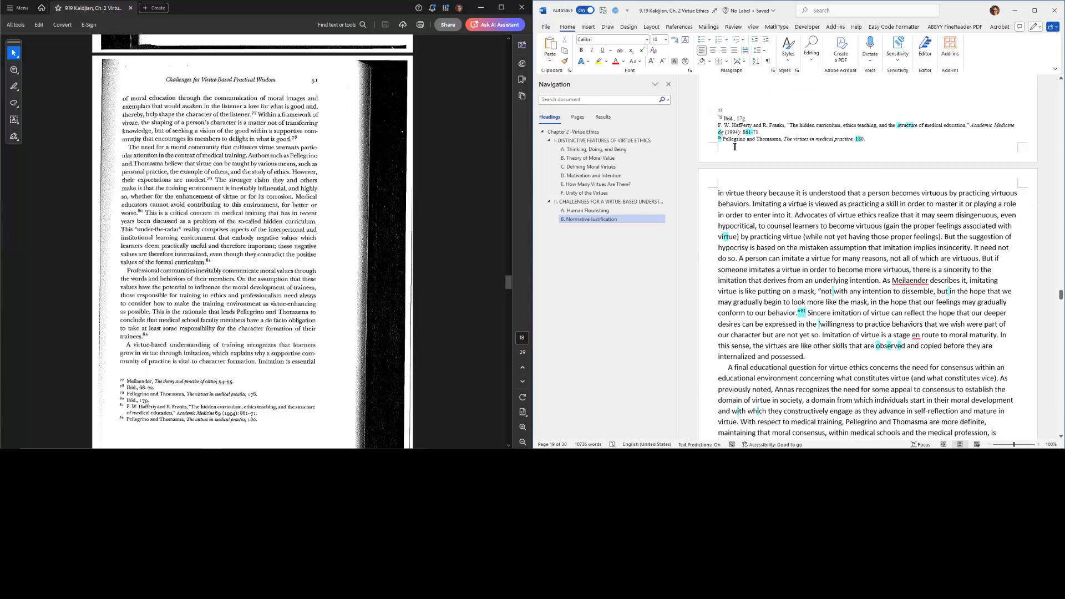
left_click(736, 112)
key("ctrl+v")
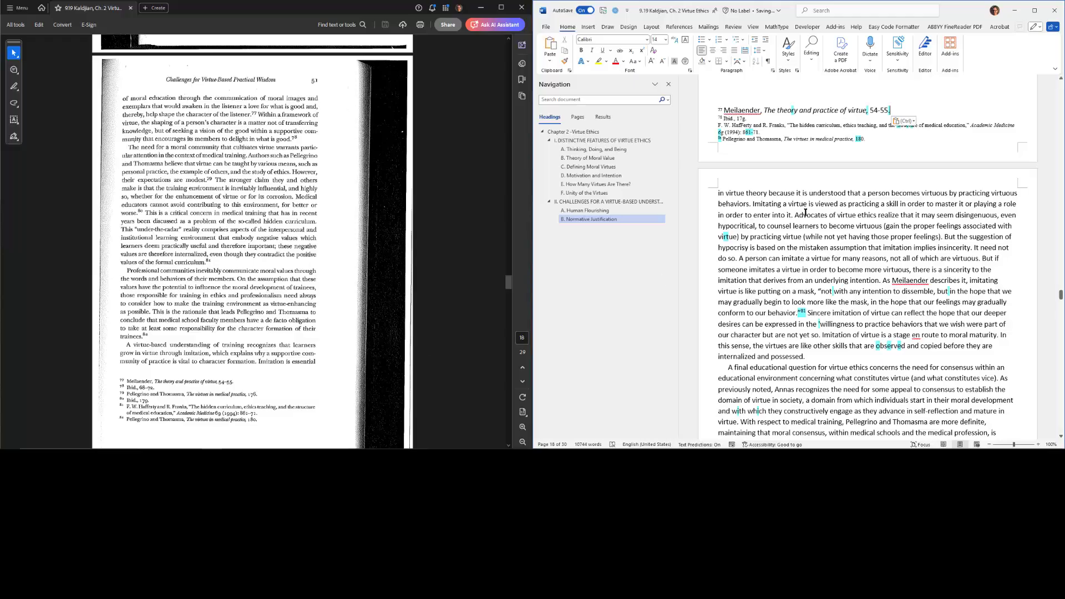
- Replace the misread reference after "delight in what is good" with a period and a real footnote
scroll(817, 225, "up", 15)
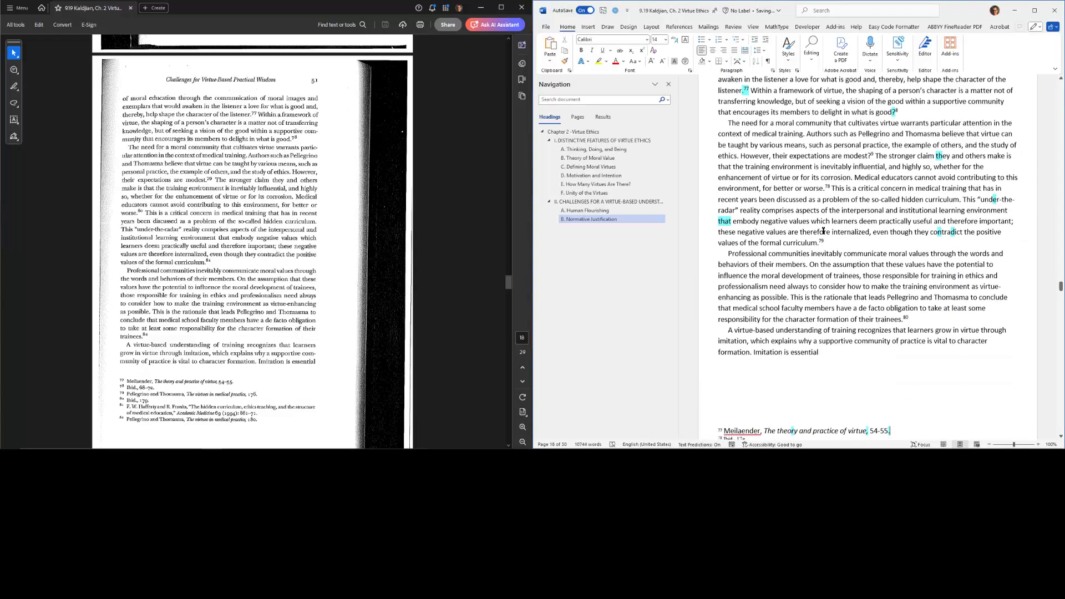
scroll(838, 252, "down", 2)
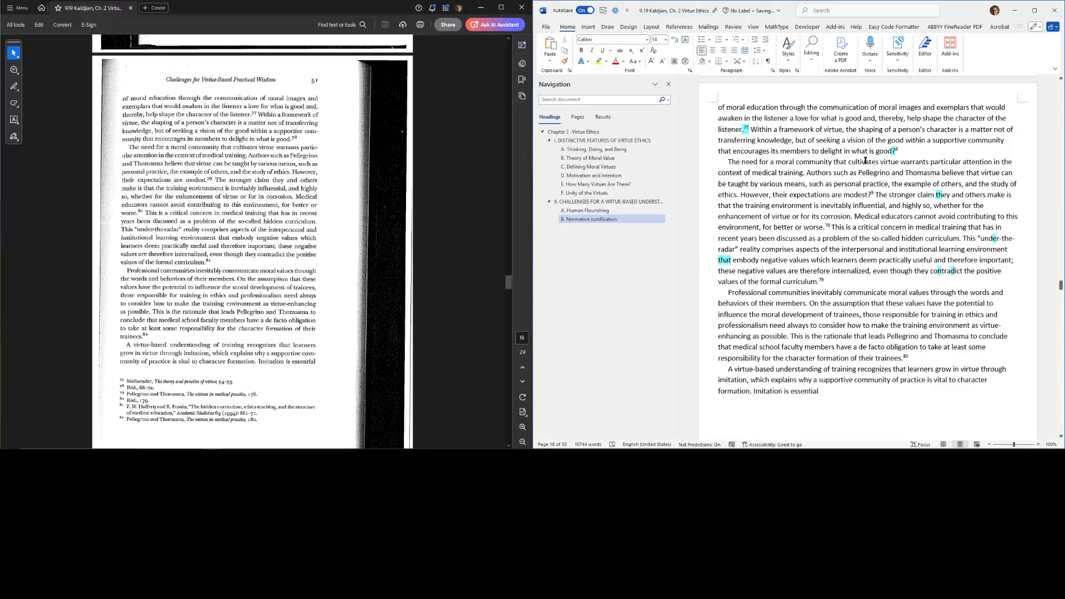
left_click(908, 149)
type(".")
key("ctrl+alt+f")
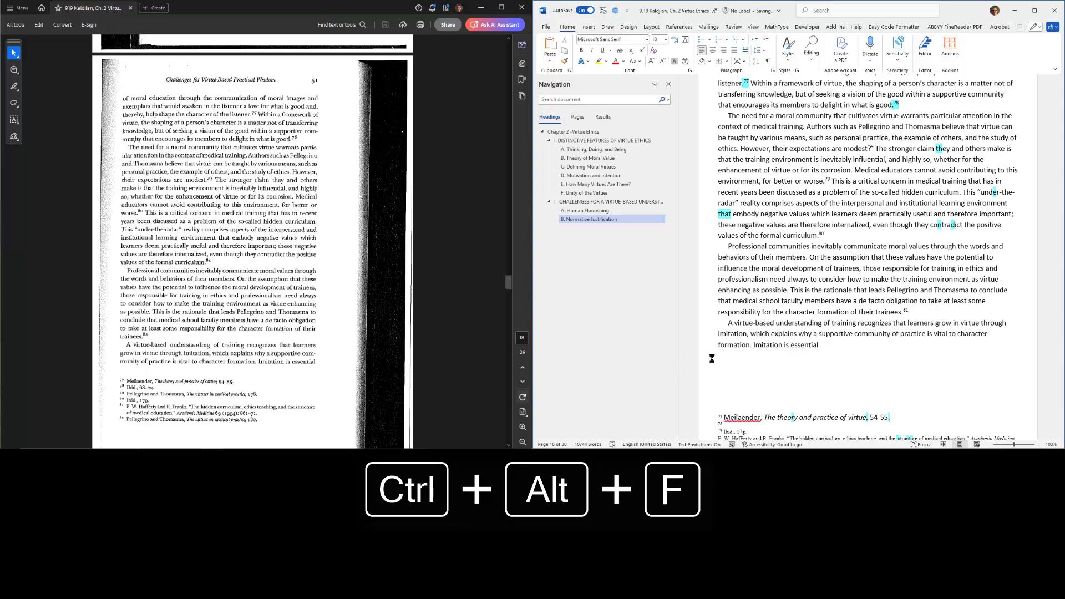
- Copy the stray notes "Ibid., 68-72." and "The virtues in medical practice, 176." separately from the list at the document's end
scroll(713, 361, "down", 4)
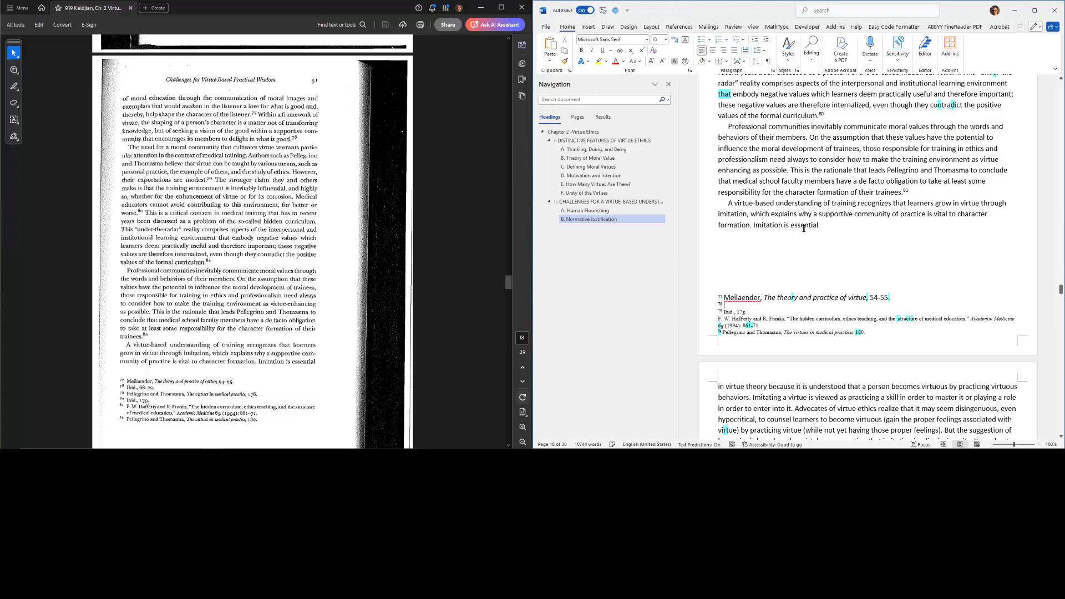
left_click(842, 224)
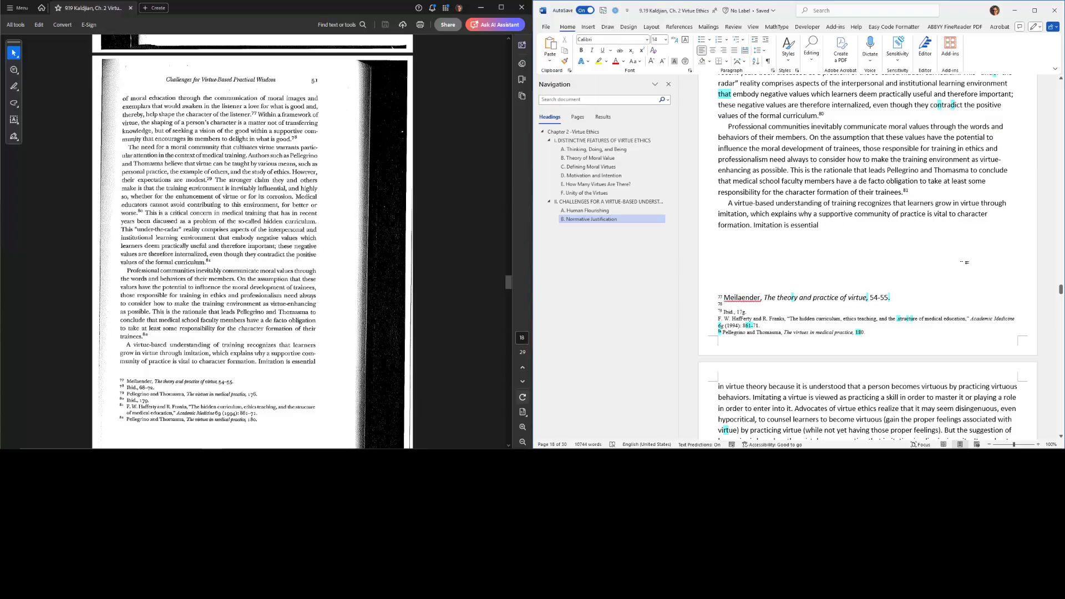
left_click_drag(1061, 289, 1061, 425)
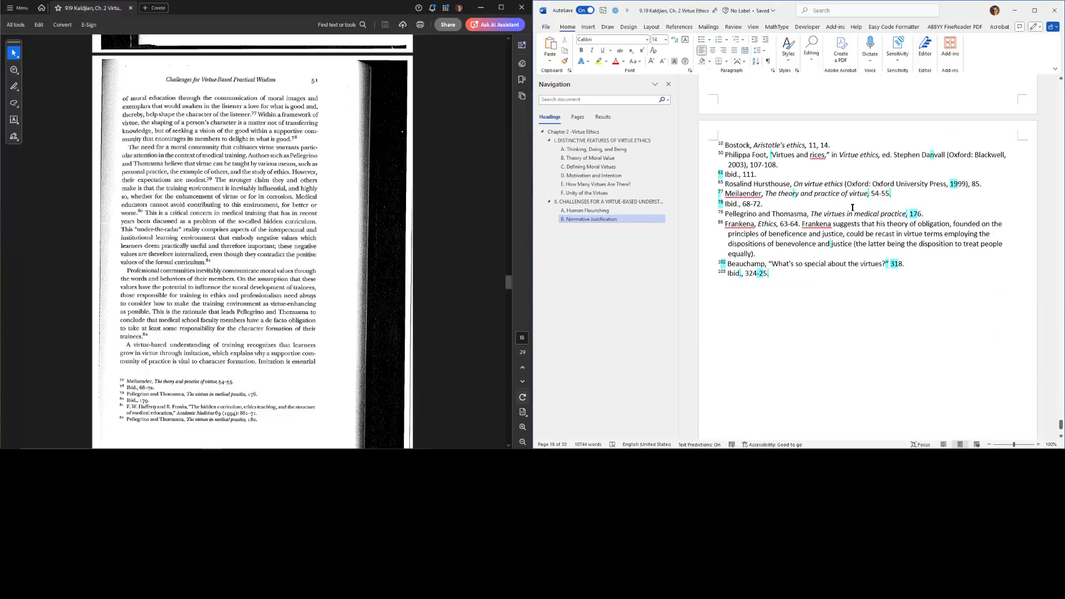
left_click_drag(769, 205, 724, 201)
key("ctrl+c")
left_click_drag(924, 215, 742, 215)
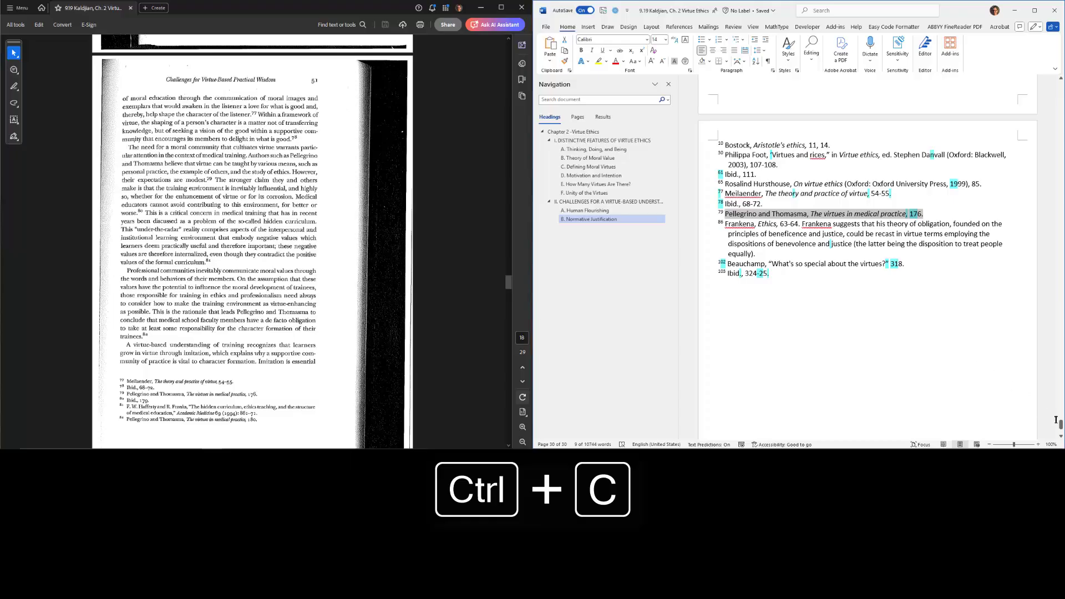
- Return to page 51's footnotes and paste "Ibid., 68-72." from the clipboard history into the empty footnote 78
left_click_drag(1061, 425, 1048, 293)
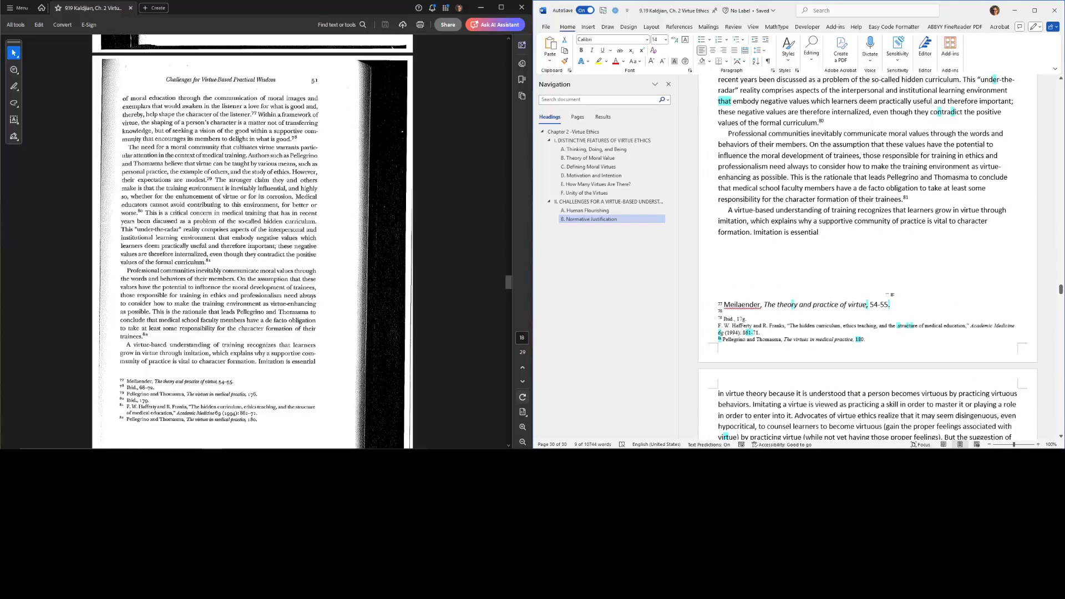
left_click(770, 314)
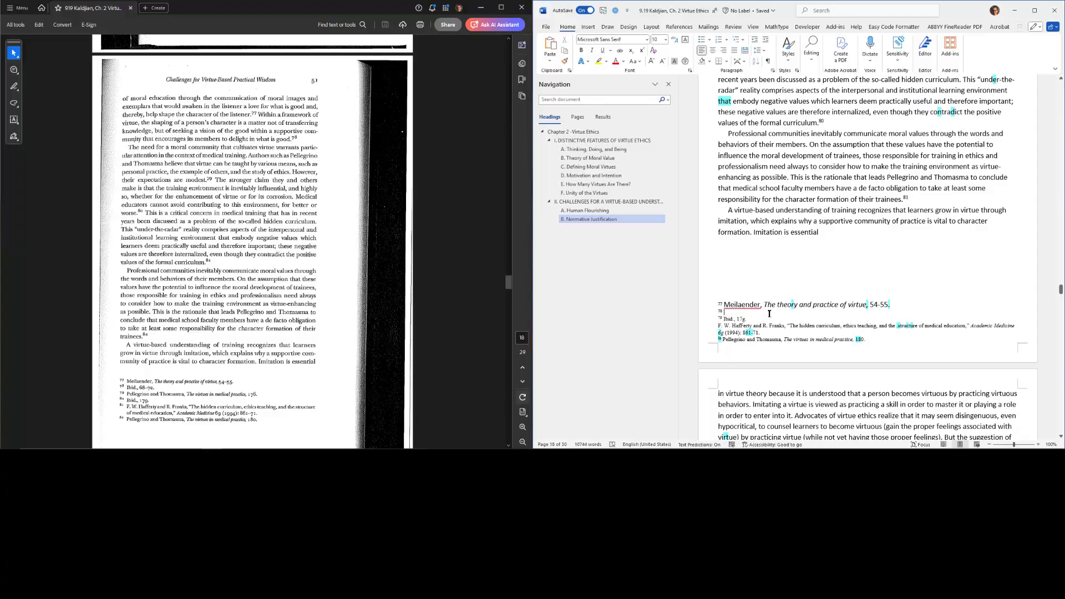
key("super+v")
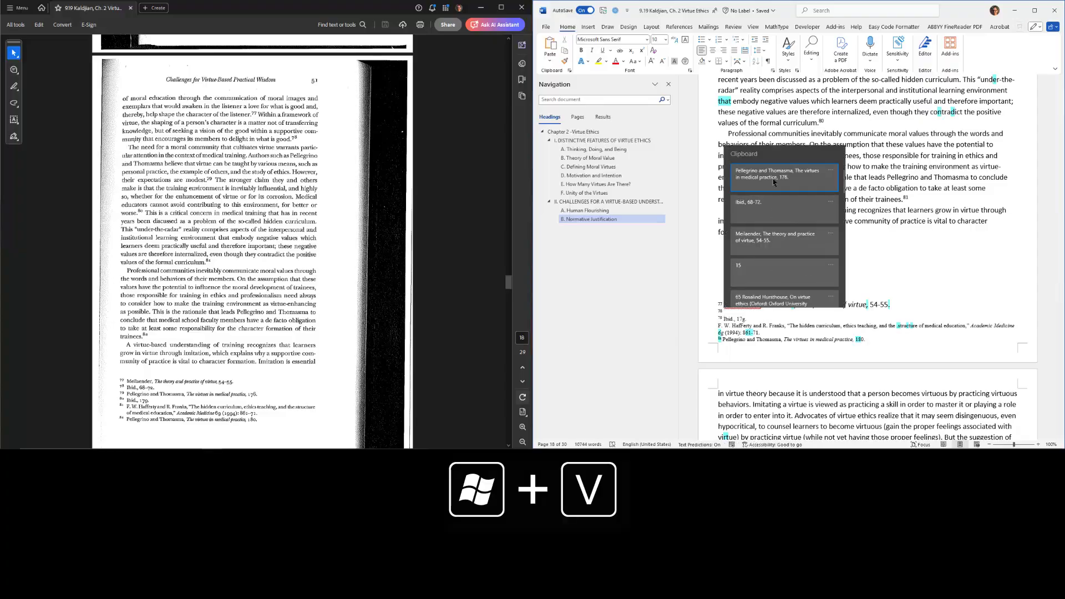
left_click(773, 203)
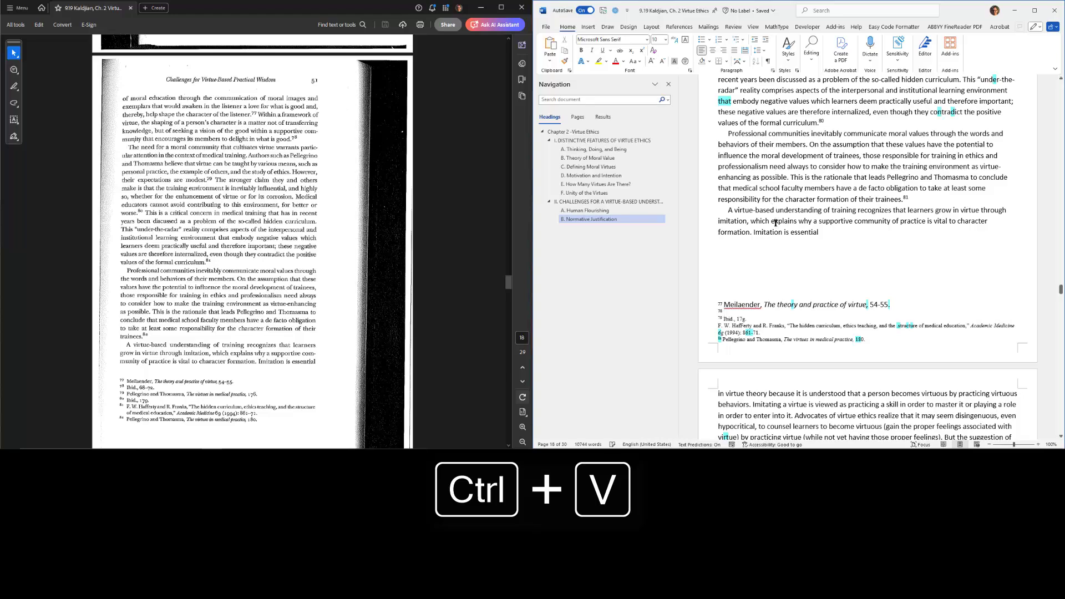
- Replace the misread reference after "expectations are modest" with a period and a footnote, and paste in the copied note citing "The virtues in medical practice, 176."
scroll(920, 199, "up", 4)
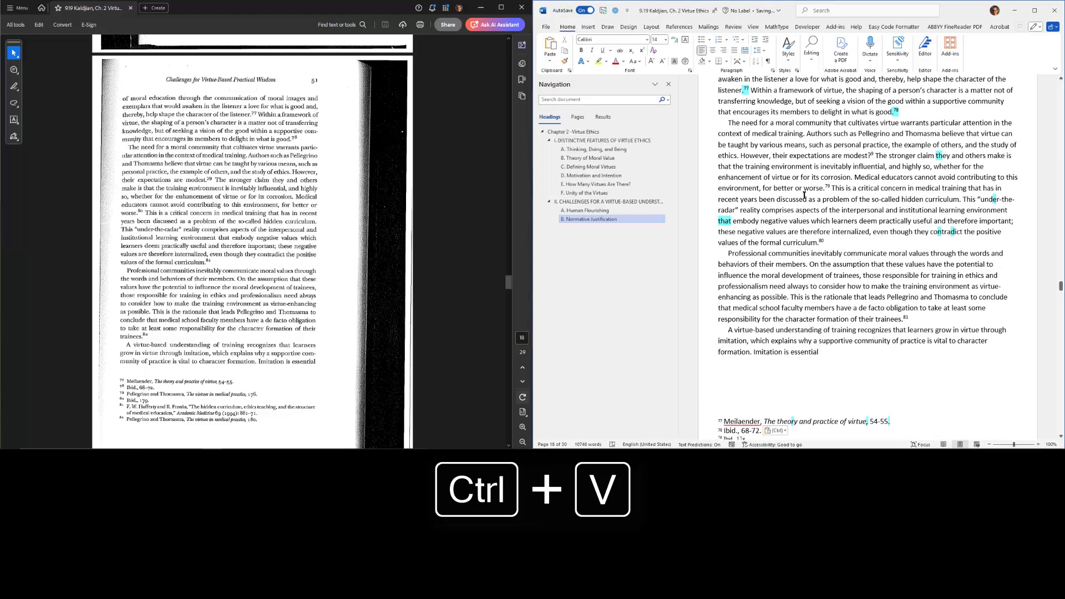
left_click(874, 160)
key("BackSpace")
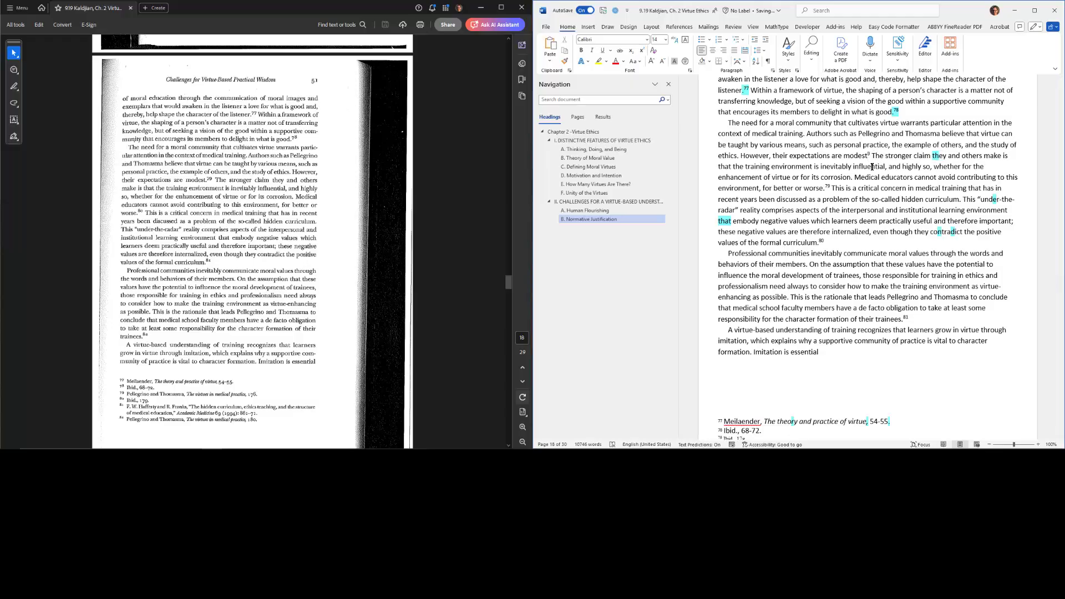
type(".")
key("Delete")
key("ctrl+alt+f")
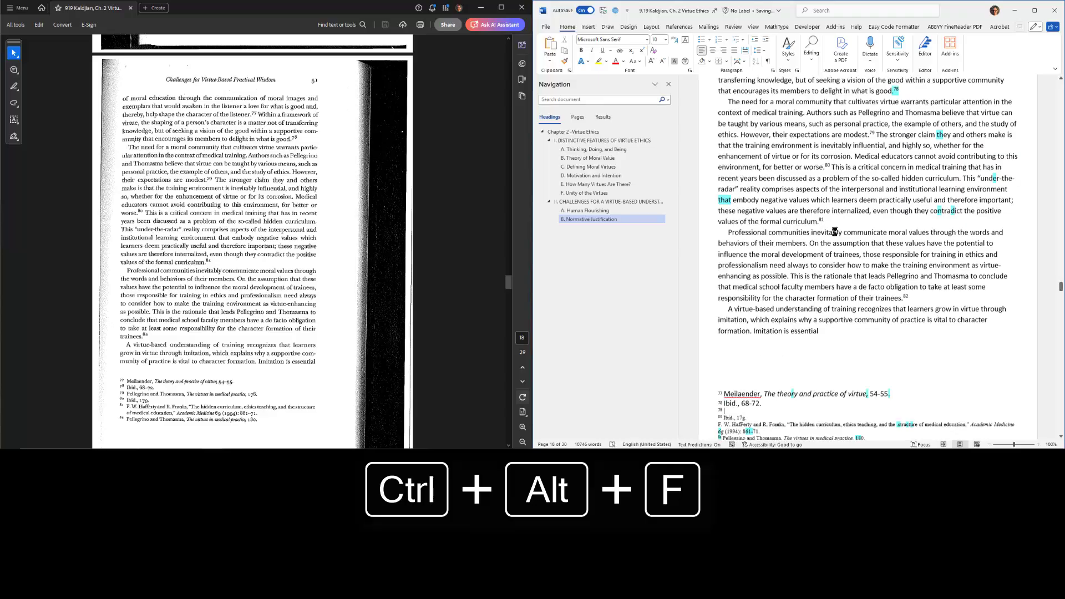
key("super+v")
left_click(764, 184)
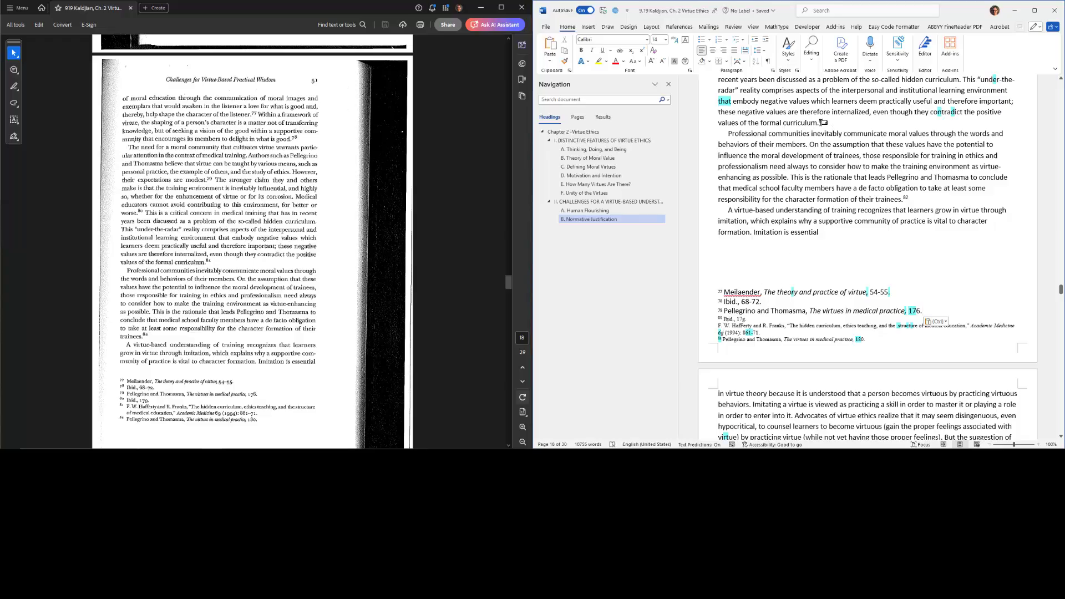
- Add the number "81." before the hidden-curriculum citation in page 51's footnotes and correct the following note's number to 82
mouse_move(824, 123)
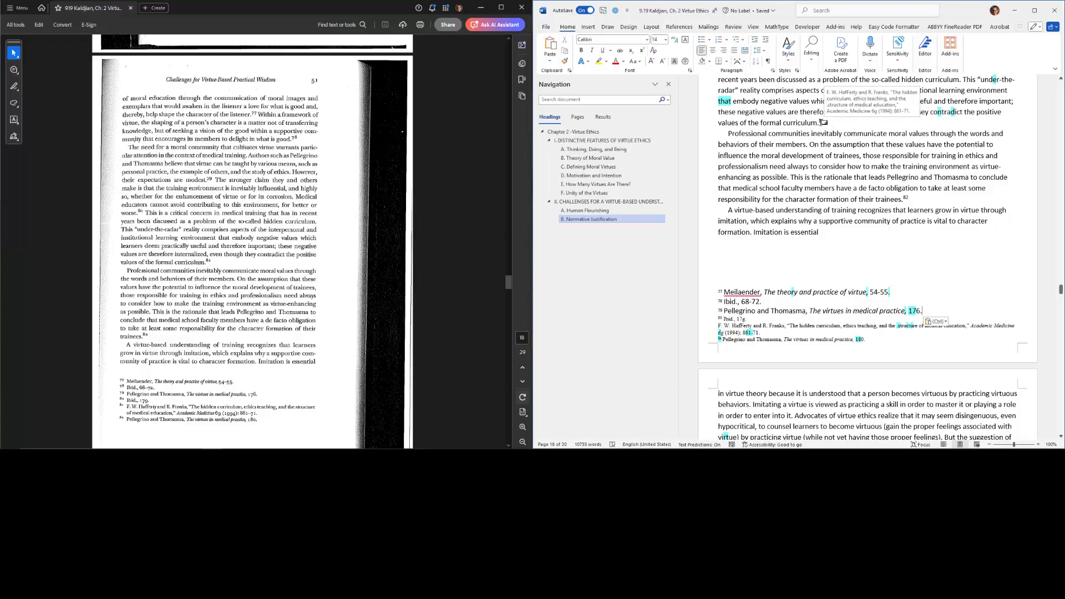
left_click(721, 327)
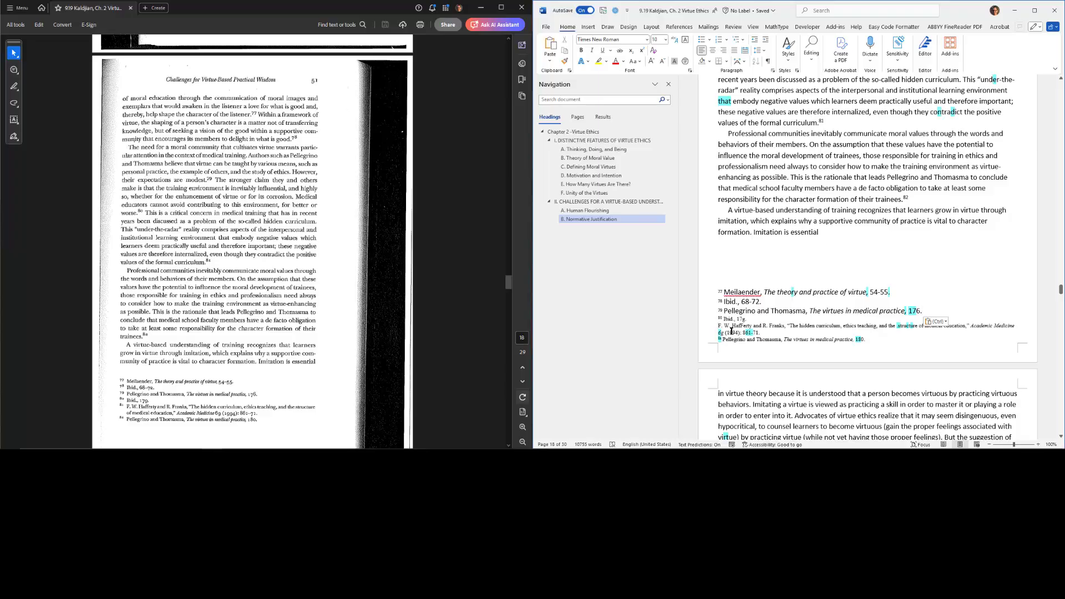
type("81.")
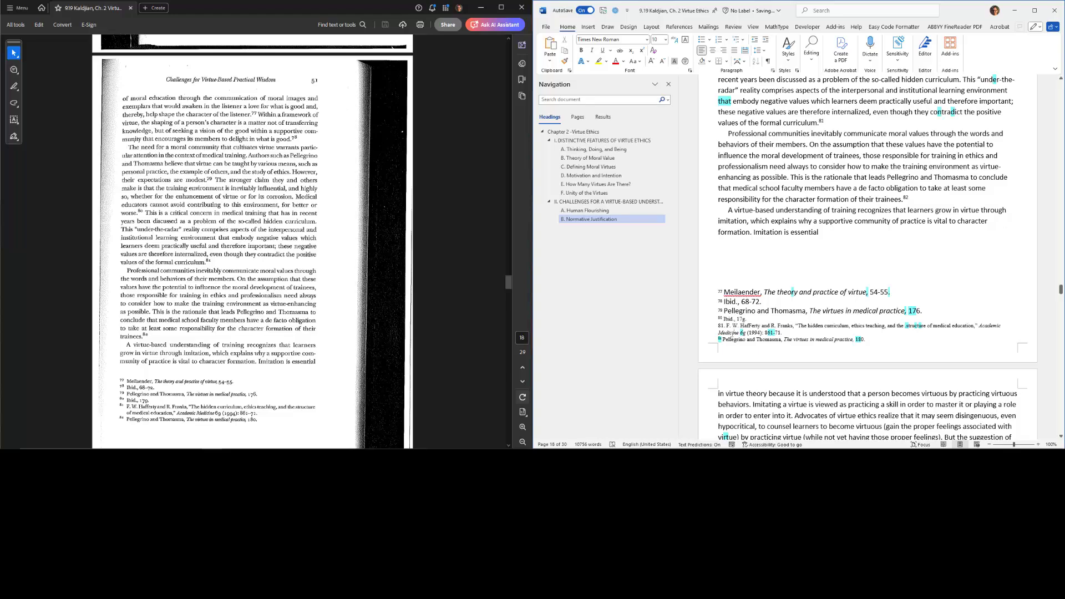
left_click(721, 334)
key("Down")
key("Delete")
type("2")
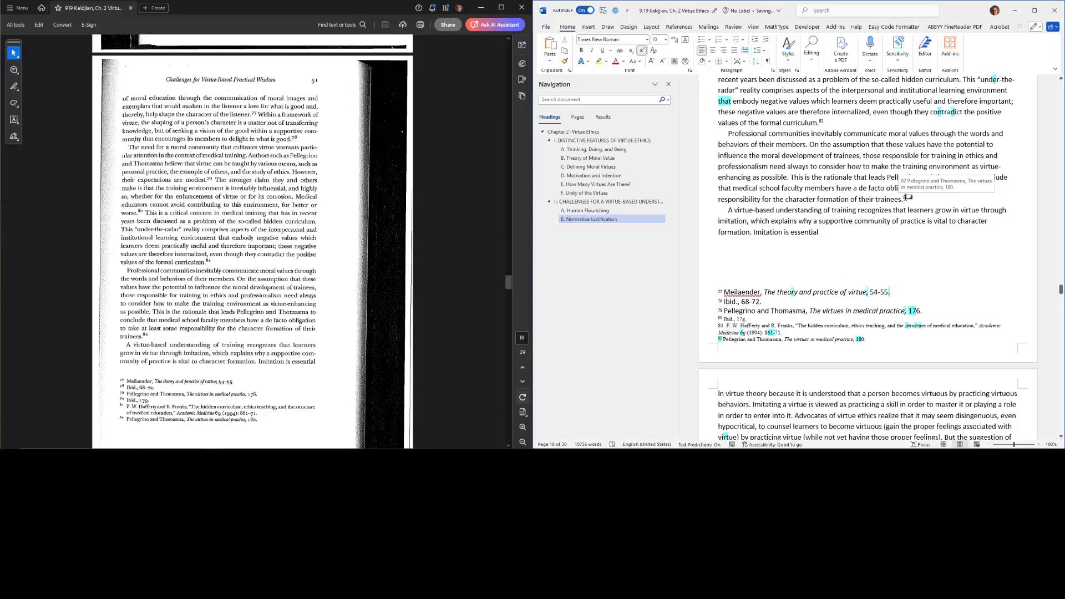
- Check the footnote reference after "character formation of their trainees" and look over page 51's text against the scan
left_click(905, 199)
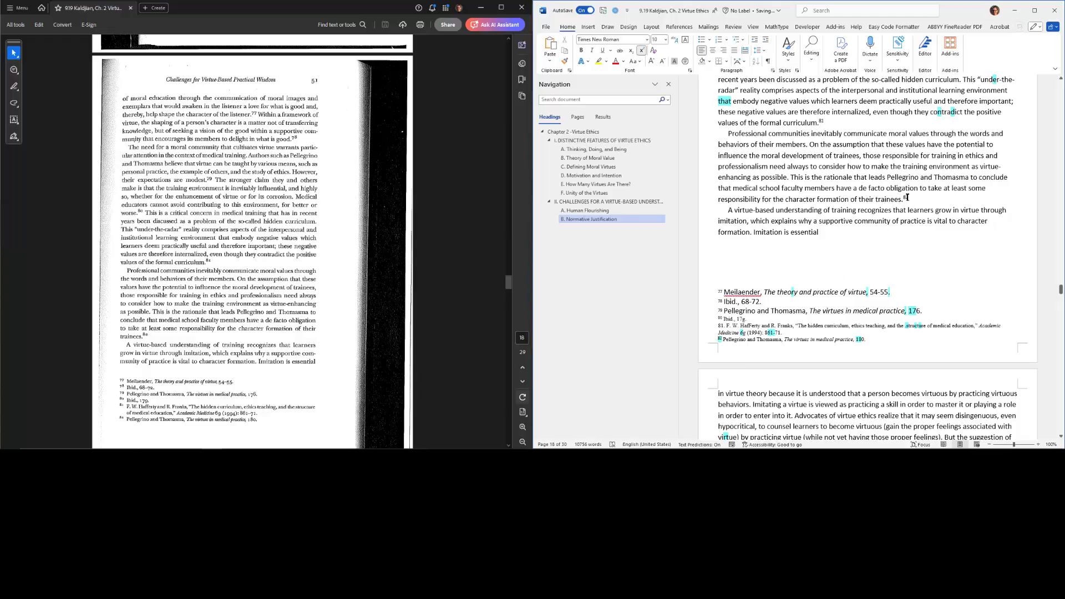
triple_click(907, 197)
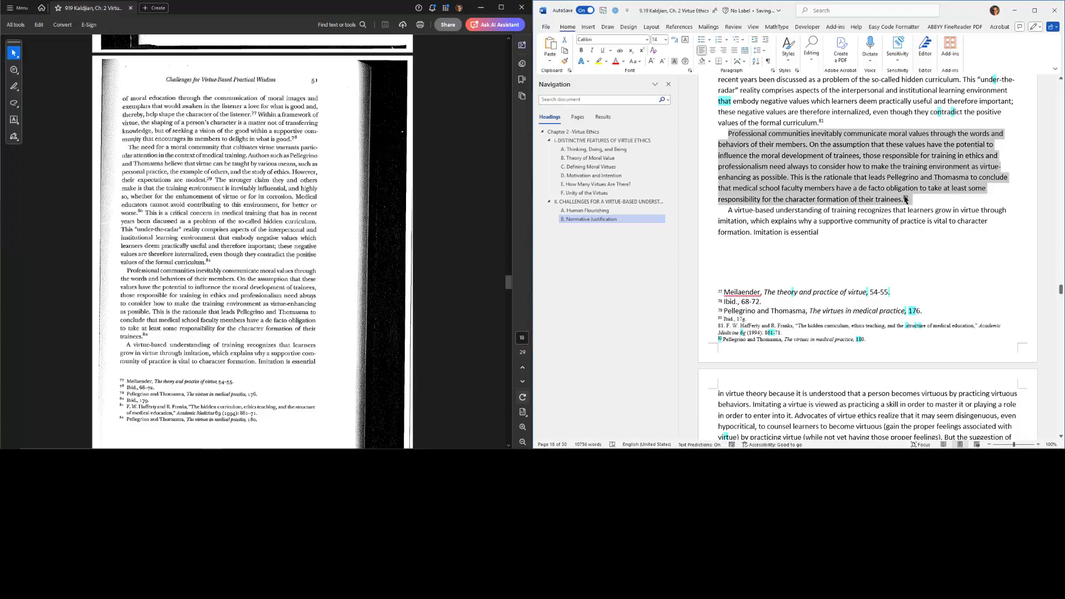
left_click(906, 198)
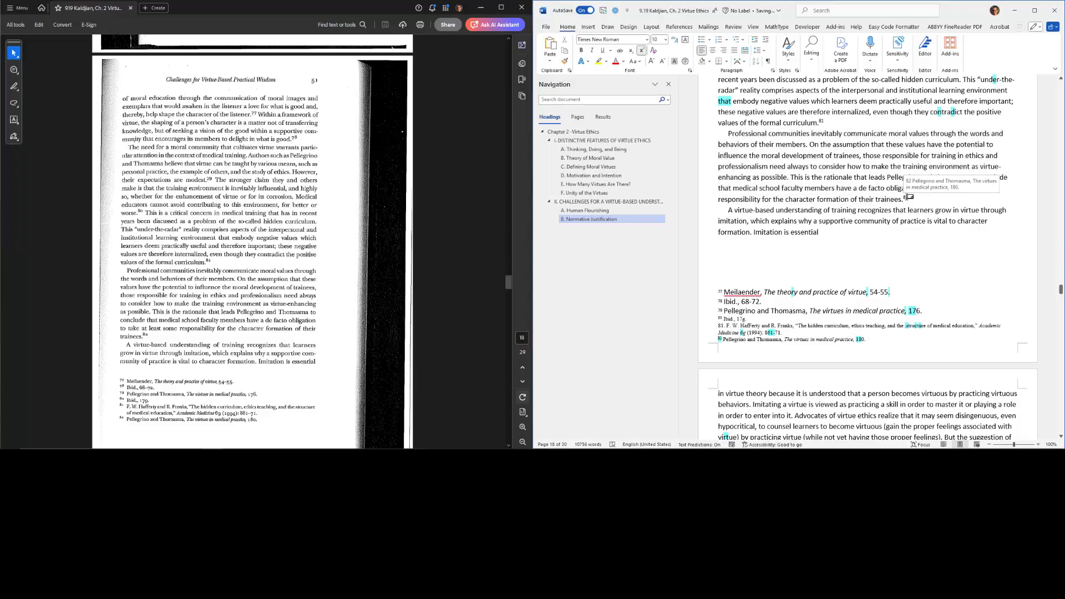
left_click(909, 197)
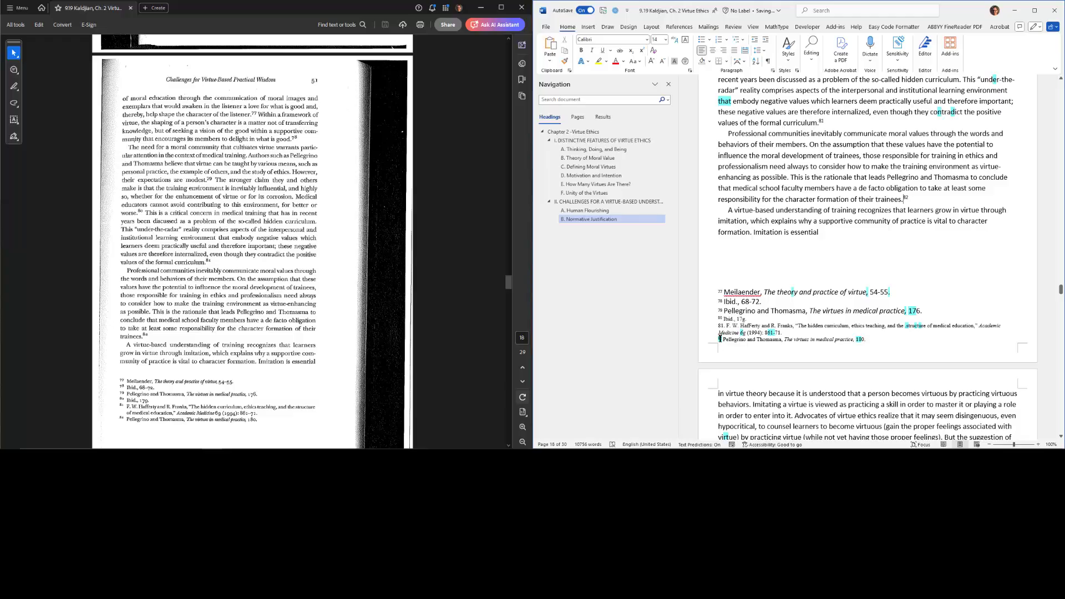
left_click(907, 198)
left_click(905, 199)
scroll(855, 224, "up", 4)
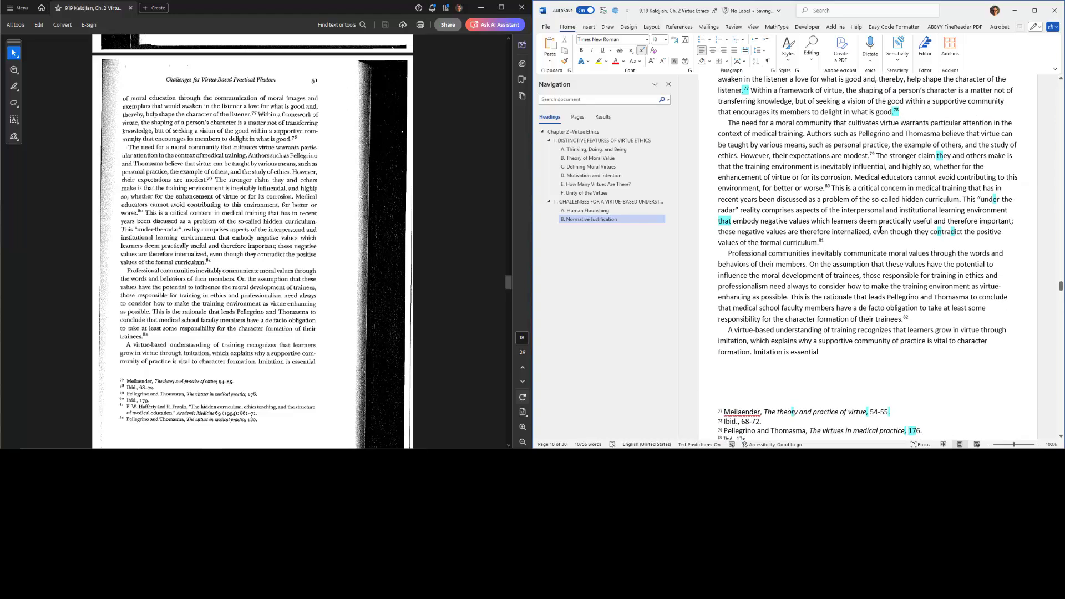
scroll(899, 230, "up", 2)
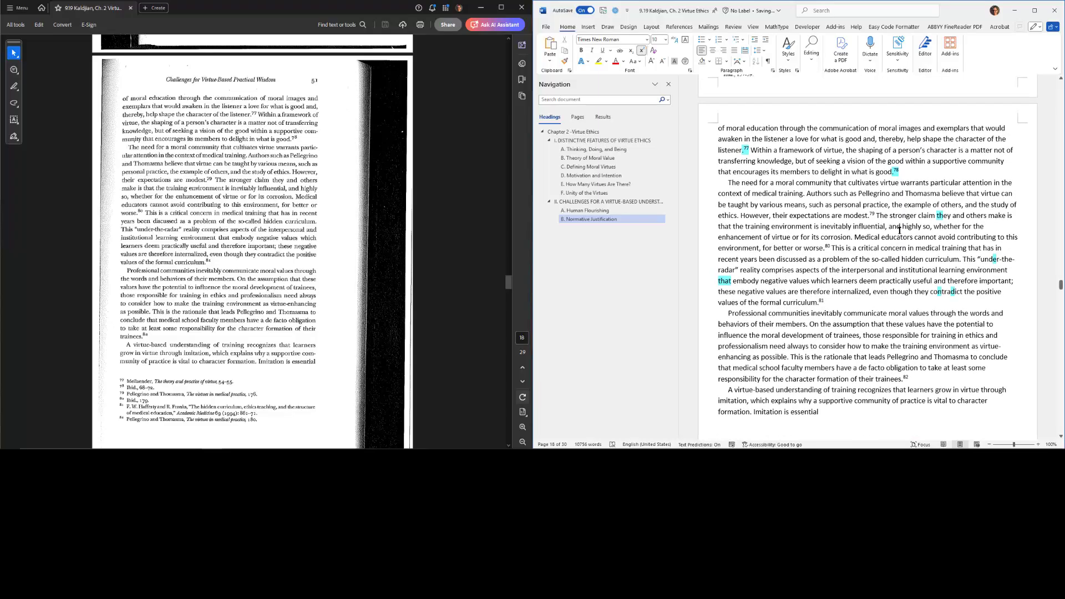
- Go on to page 52 and correct the misread word after "physicians practice and trainees" to "learn"
left_click(850, 238)
key("ctrl+Page_Down")
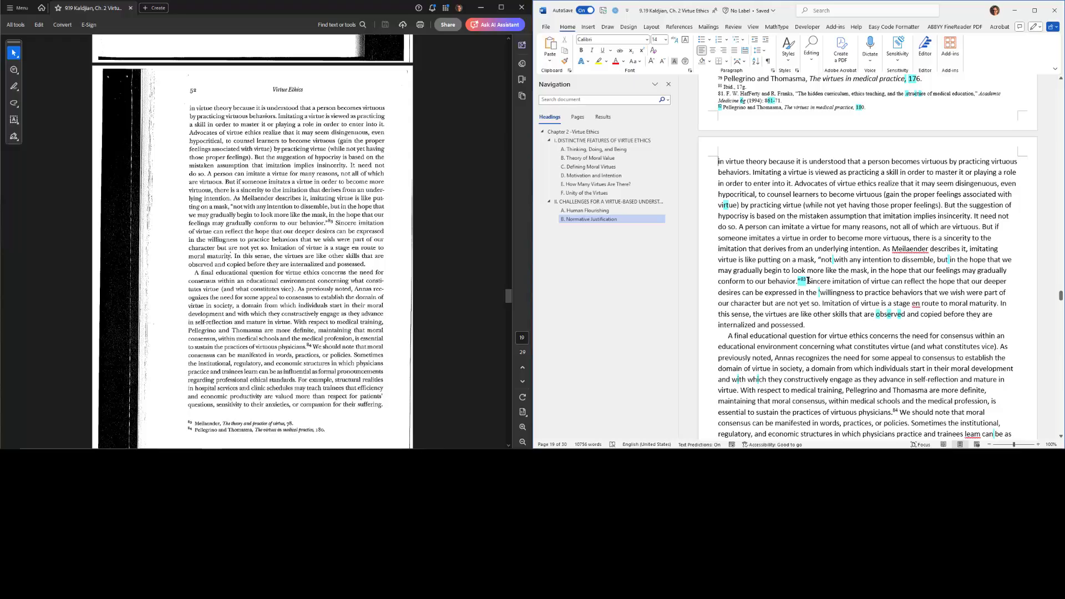
scroll(830, 257, "down", 9)
scroll(372, 320, "down", 2)
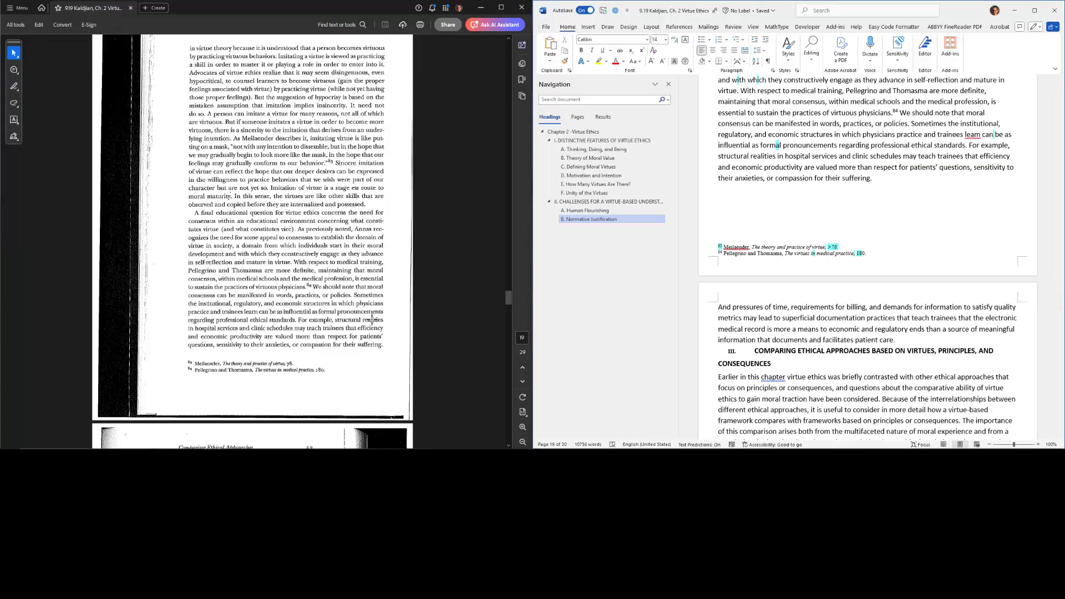
scroll(867, 260, "up", 7)
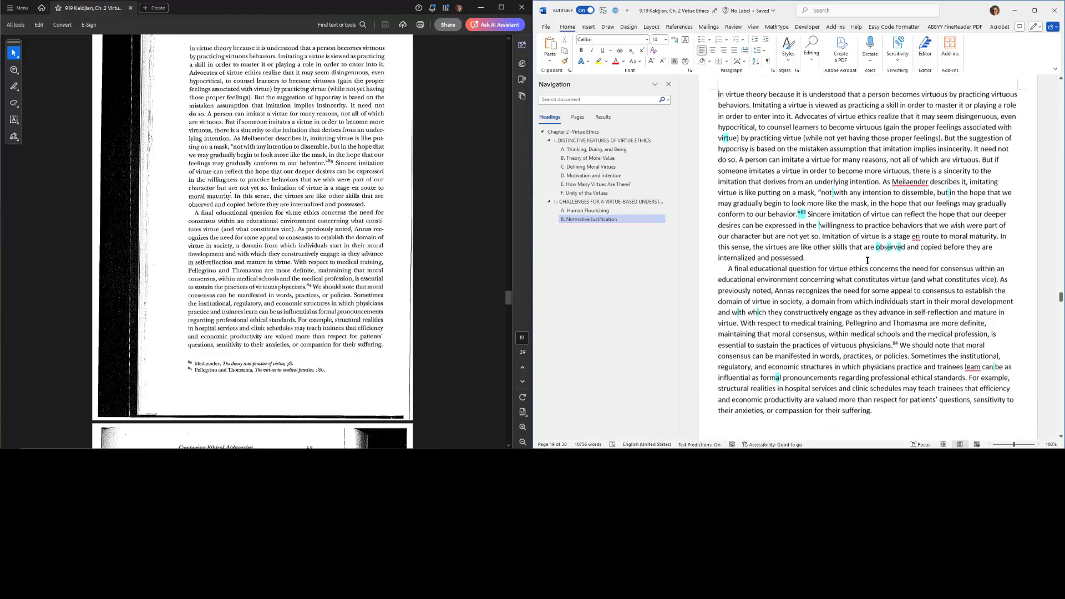
scroll(867, 260, "up", 2)
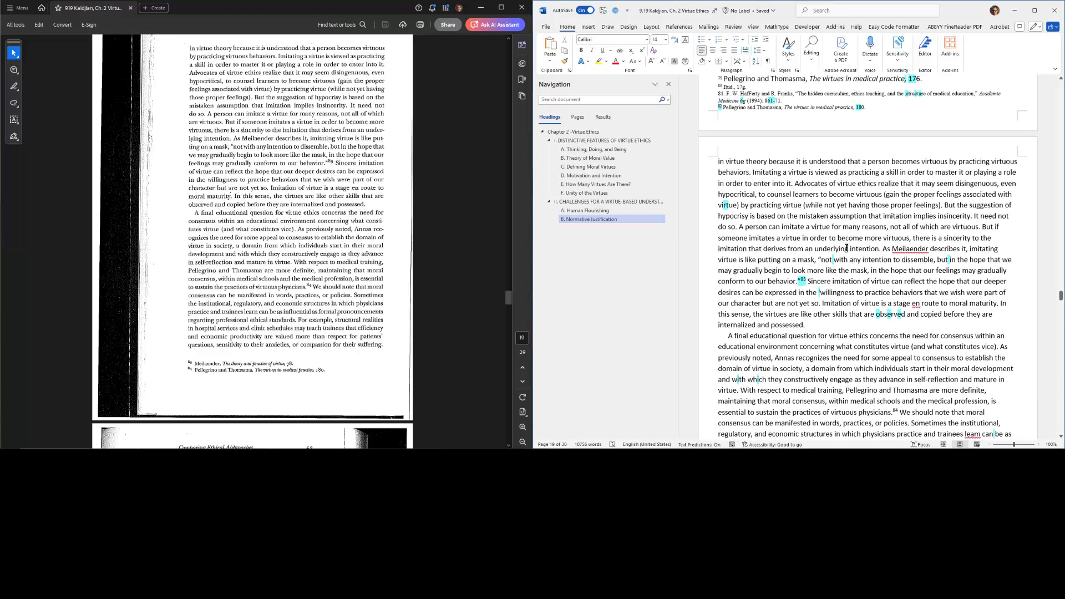
scroll(872, 276, "down", 4)
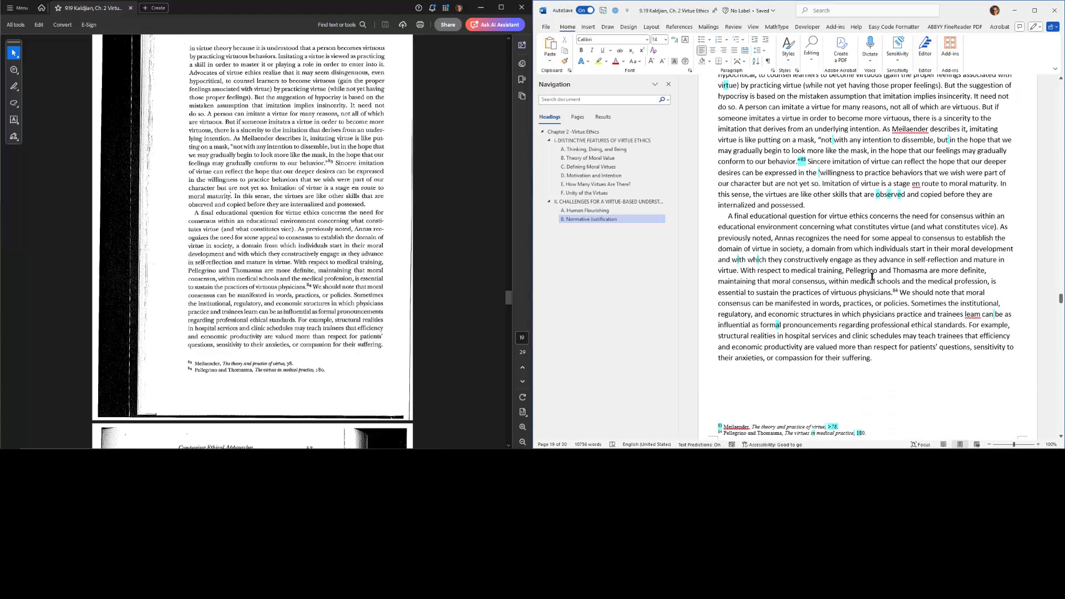
right_click(973, 314)
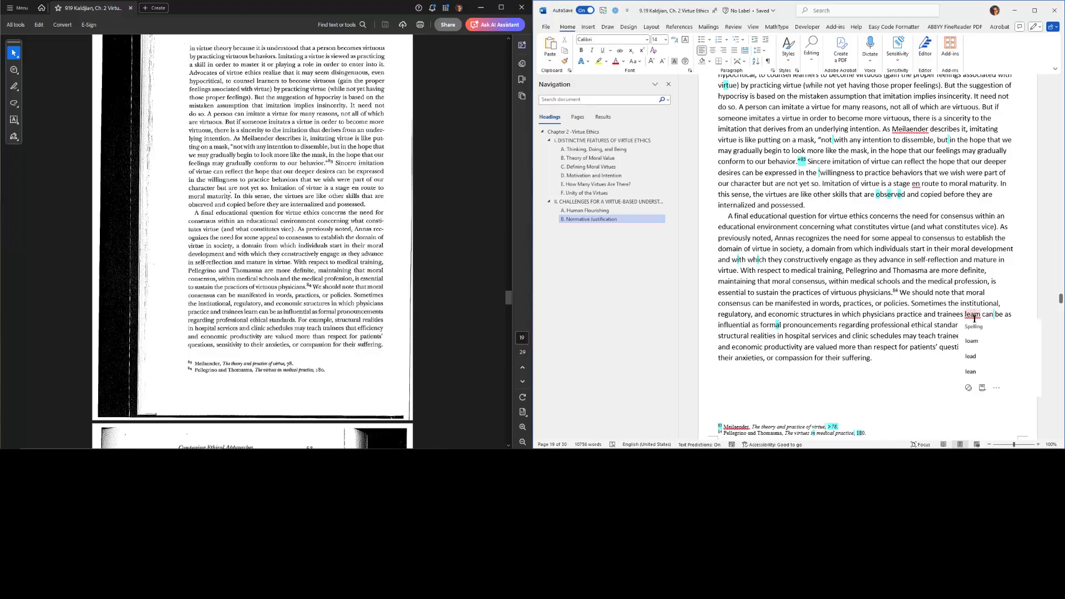
key("Escape")
key("Delete")
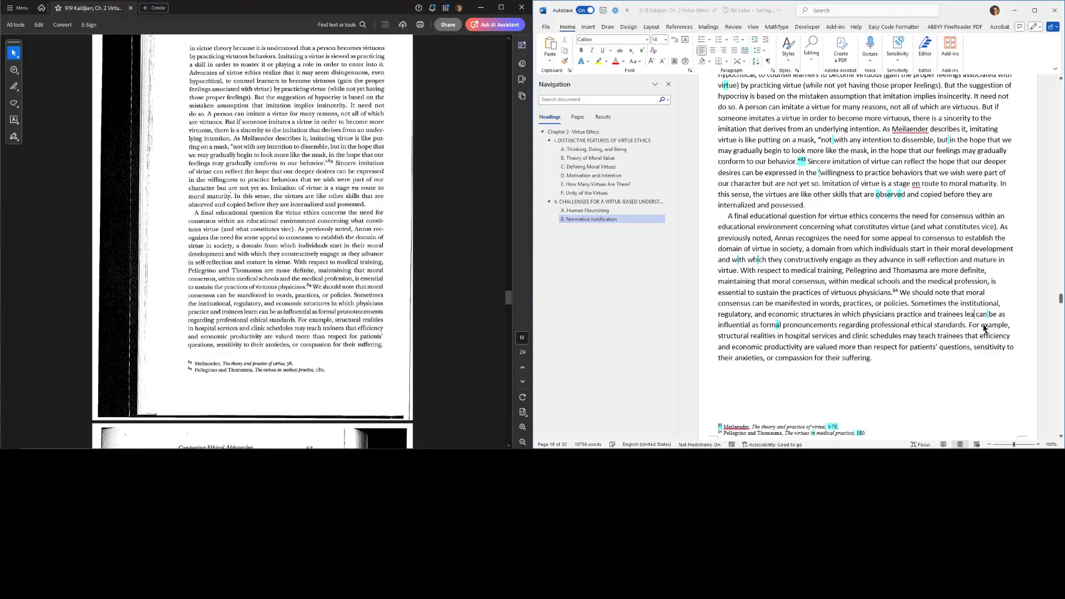
type("rn")
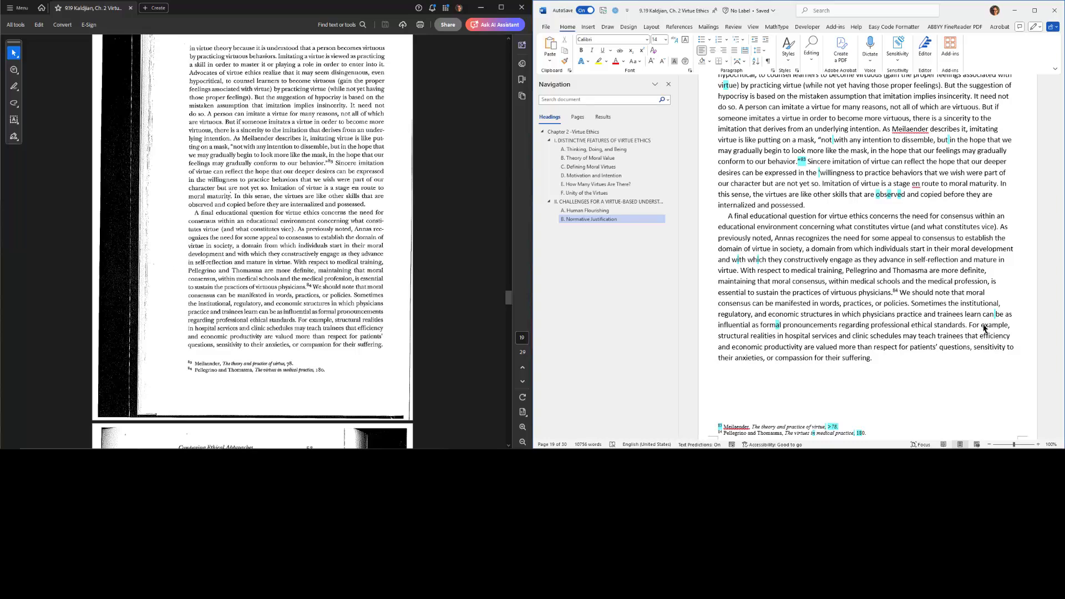
- Remove the stray character before the page number 78 in footnote 83's citation of "The theory and practice of virtue"
left_click(982, 314)
scroll(853, 300, "down", 4)
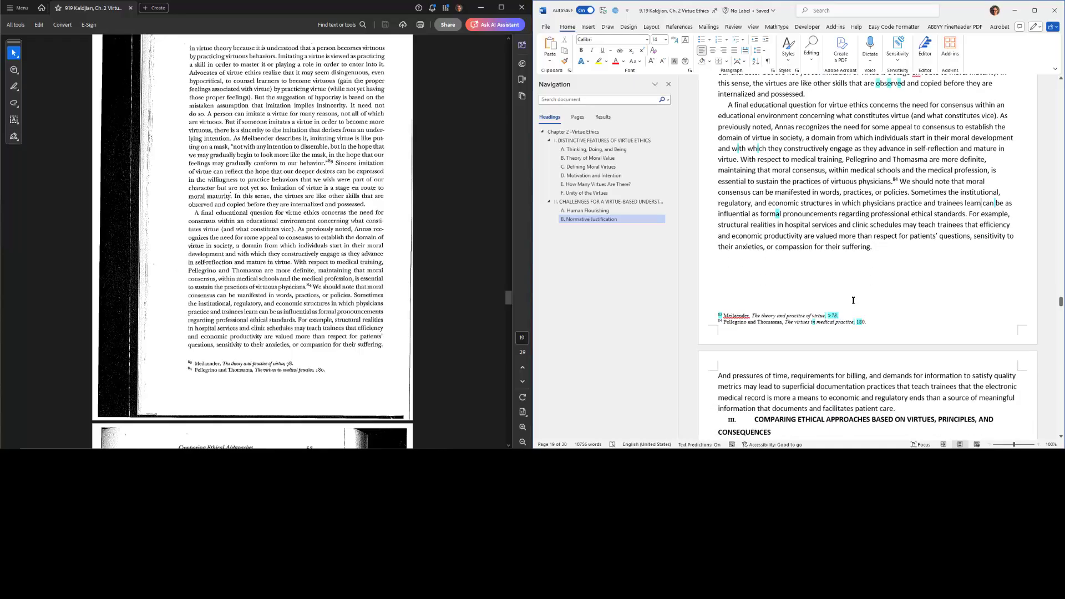
left_click(840, 306)
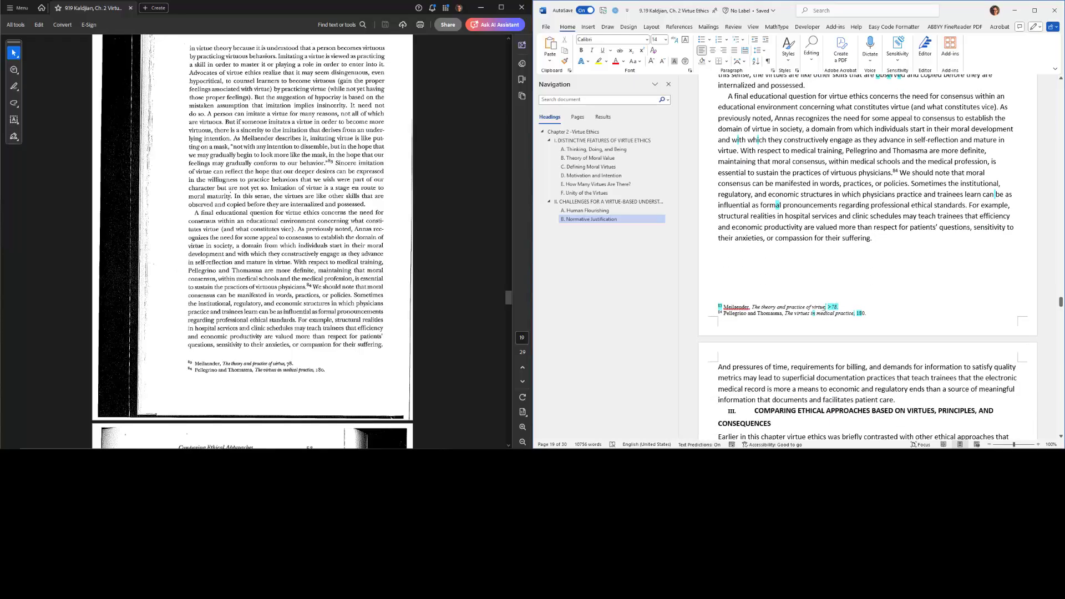
left_click(825, 331)
key("BackSpace")
- Apply the Heading 2 style to the "COMPARING ETHICAL APPROACHES BASED ON VIRTUES, PRINCIPLES, AND CONSEQUENCES" title on page 53 and number it III
left_click(886, 168)
key("ctrl+Page_Down")
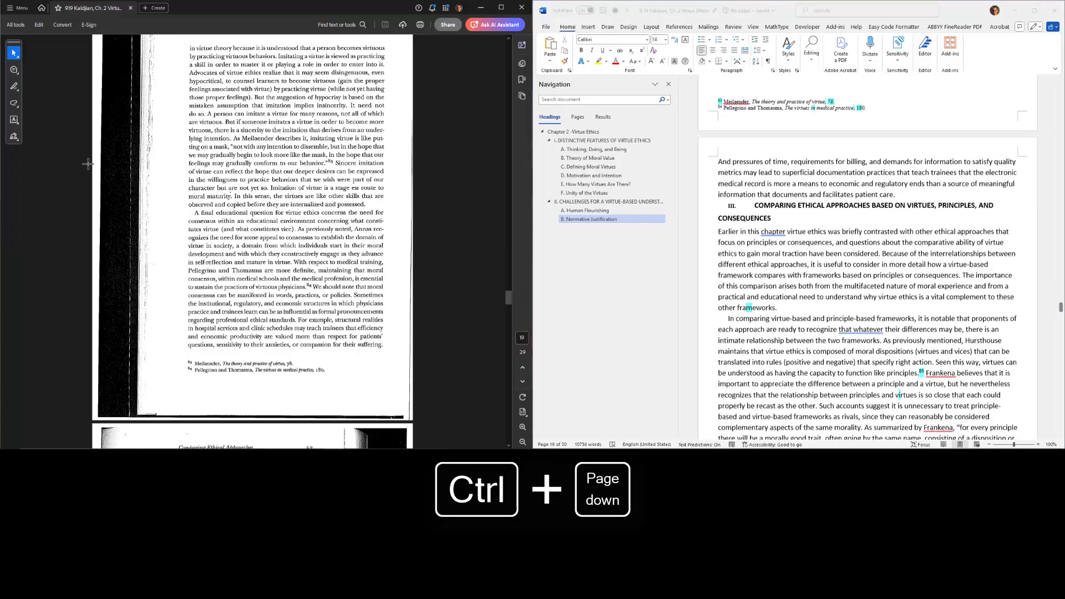
left_click(756, 213)
key("ctrl+alt+2")
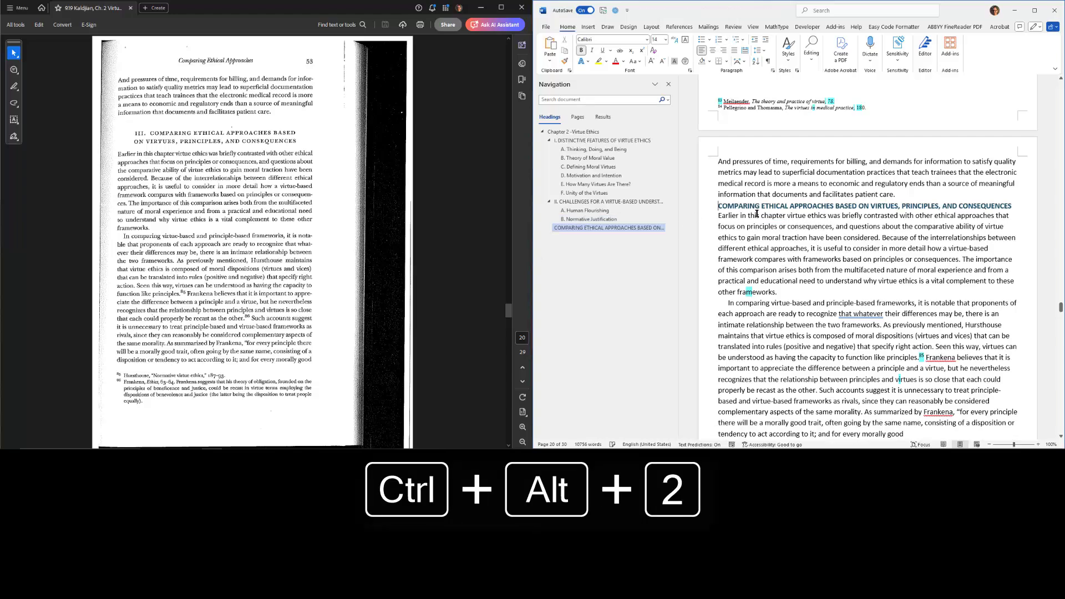
type(".")
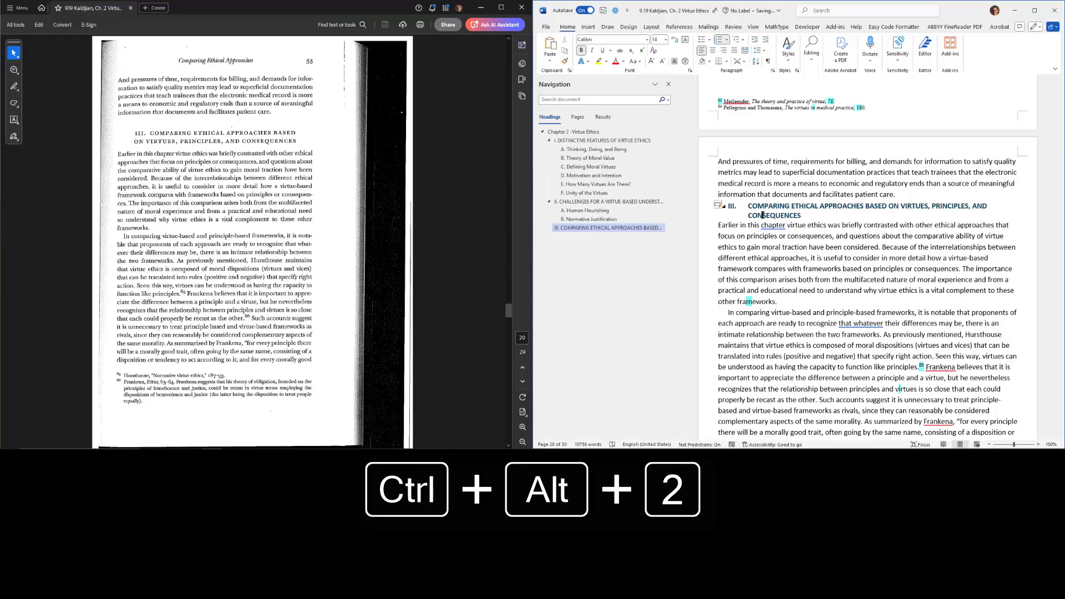
- Insert a real footnote after "each could properly be recast as the other." on page 53
scroll(830, 235, "down", 4)
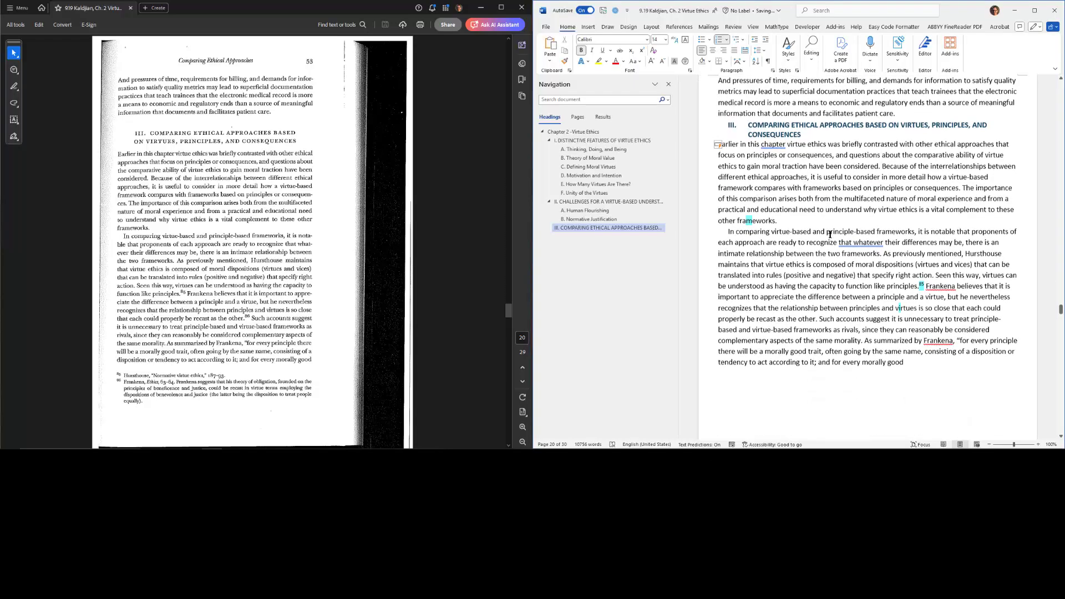
scroll(883, 248, "down", 2)
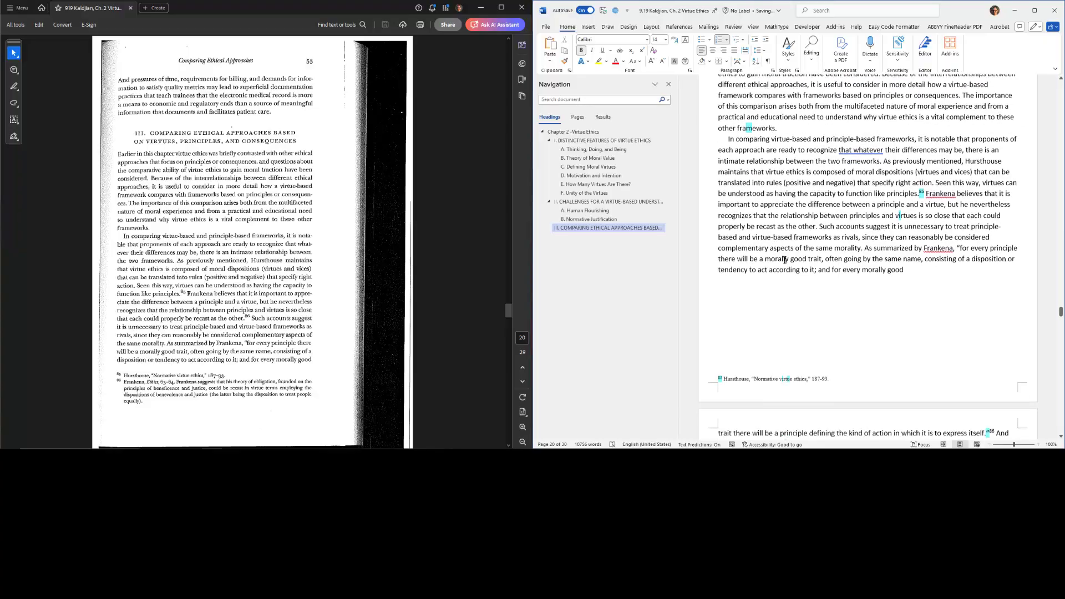
scroll(320, 307, "down", 2)
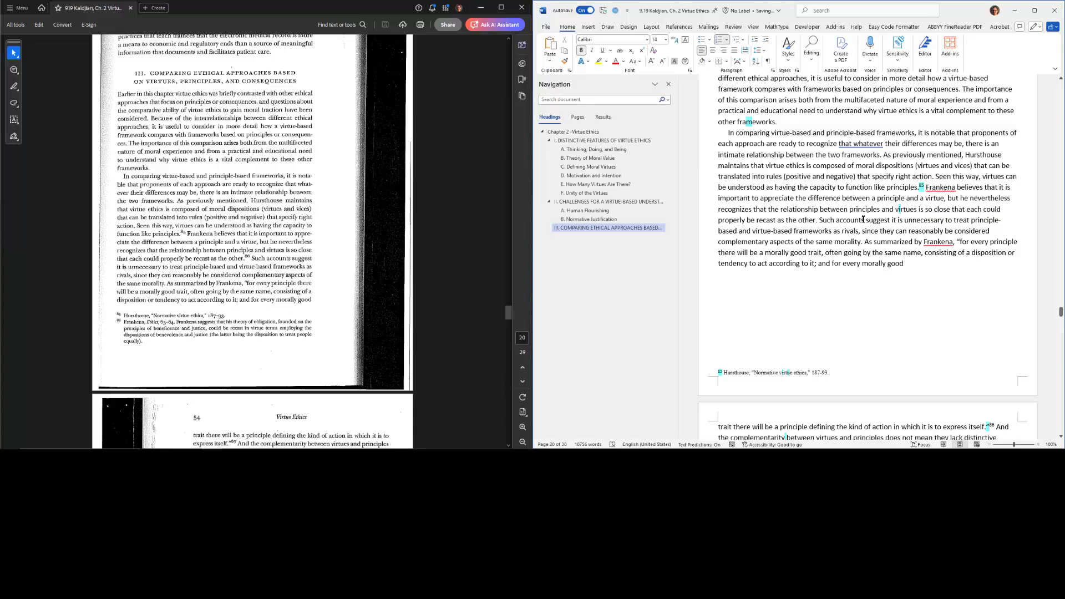
left_click(818, 220)
key("ctrl+alt+f")
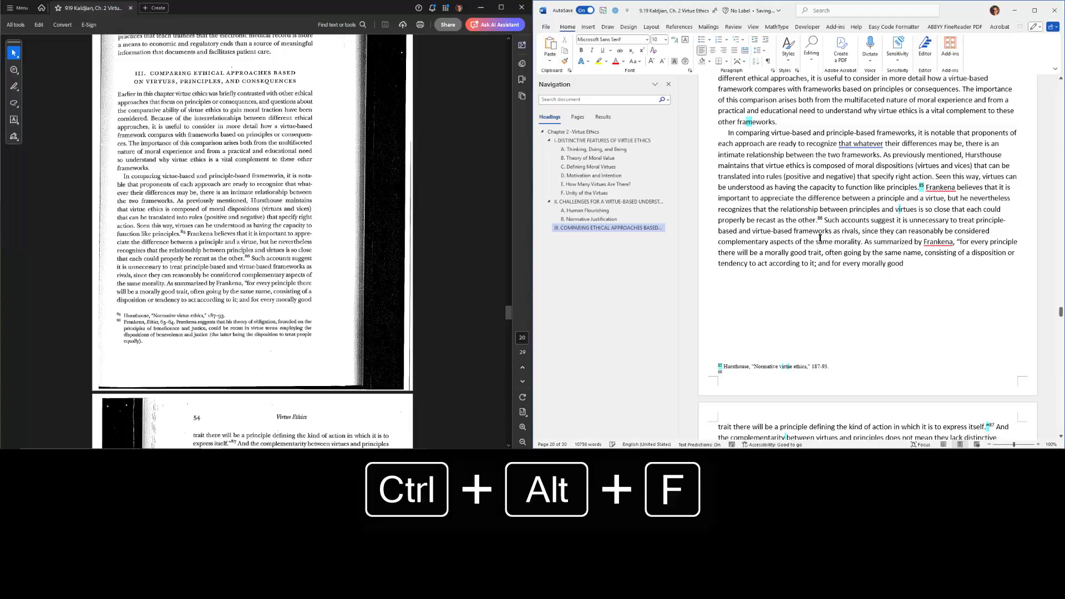
- Copy the stray note beginning "Frankena, Ethics, 63-64" from the end of the document into the empty footnote 86 on page 53
key("ctrl+End")
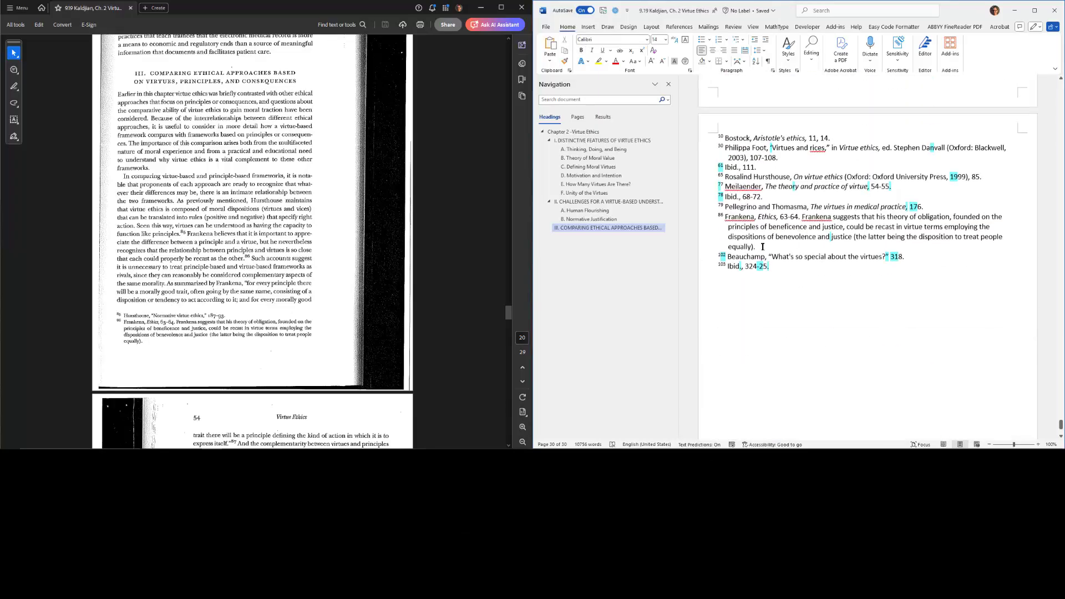
left_click_drag(762, 246, 727, 218)
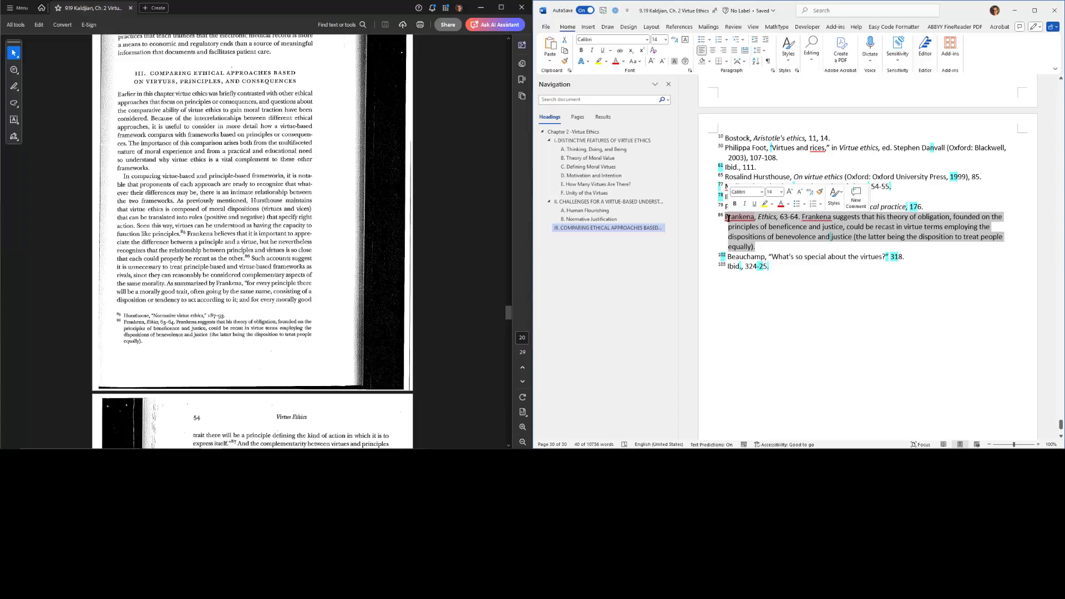
key("ctrl+c")
key("shift+F5")
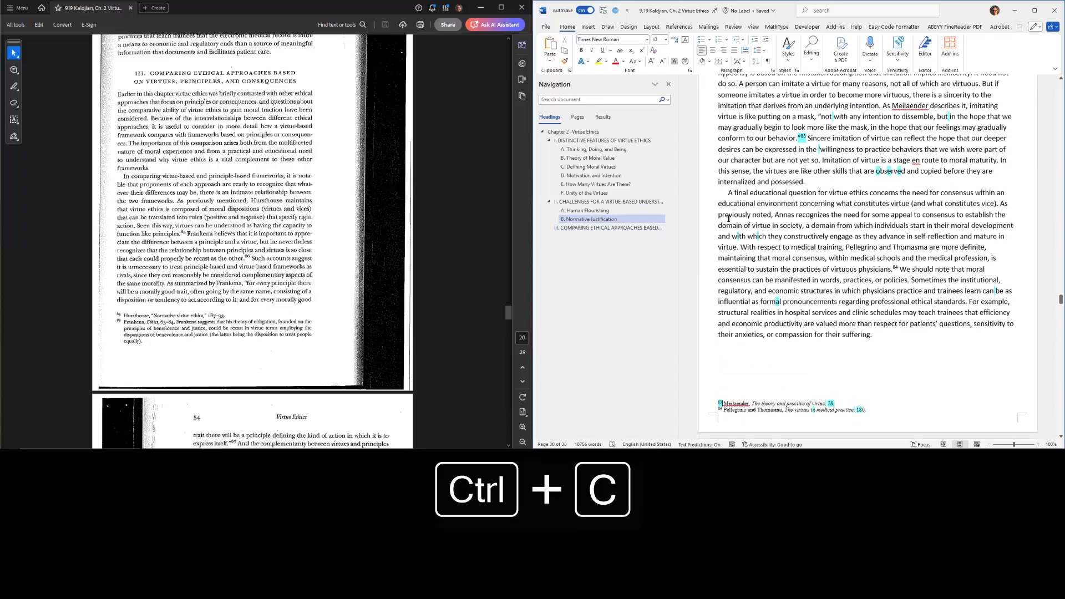
key("Page_Down")
key("Page_Down")
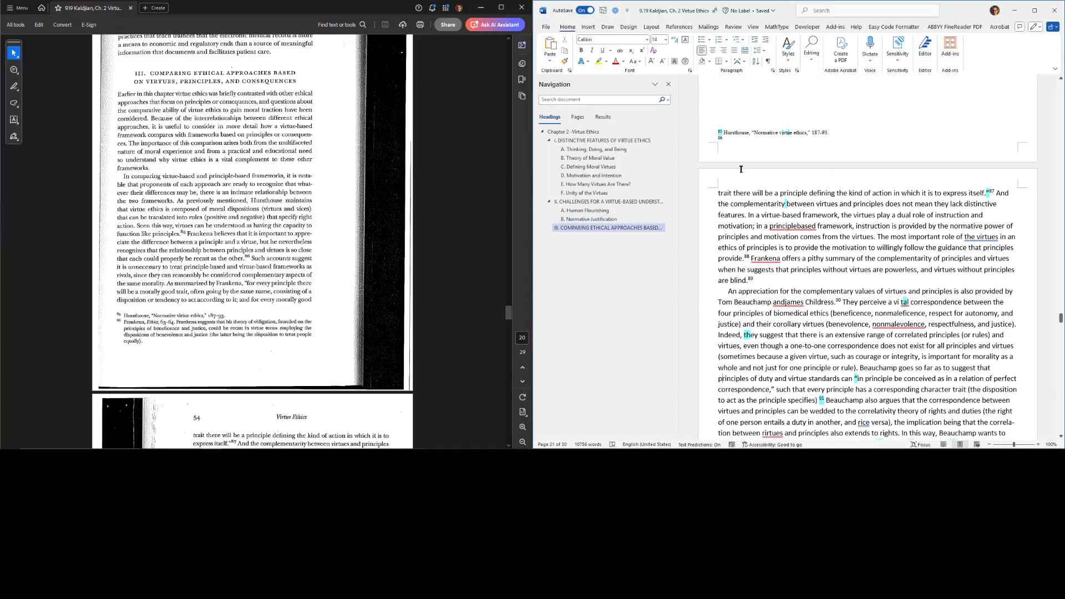
left_click(736, 142)
key("ctrl+v")
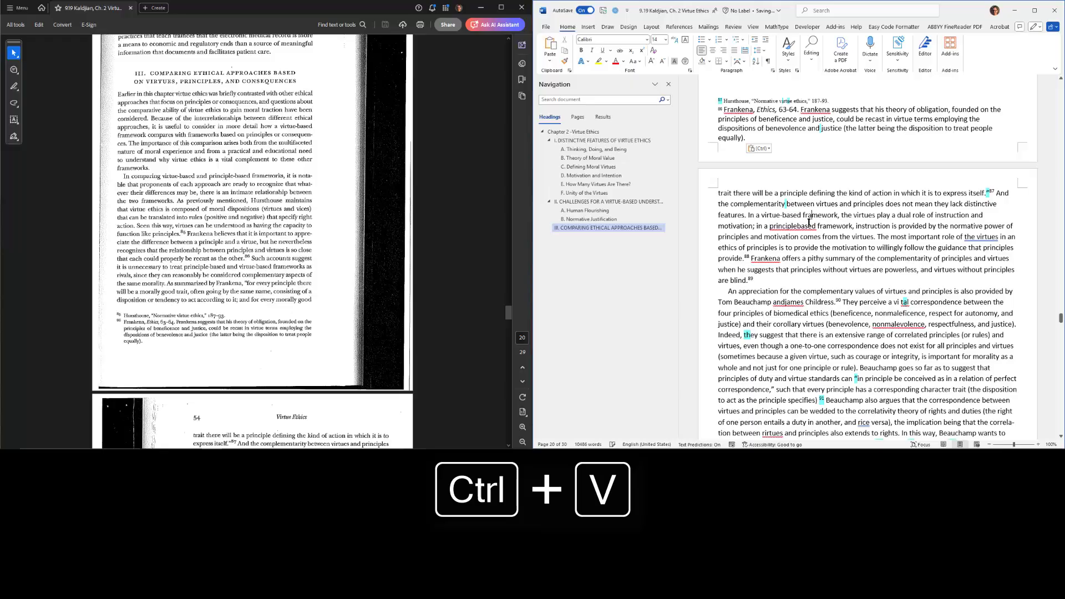
- Split the run-together word before "framework, instruction is provided" on page 54 into "principle based"
right_click(780, 228)
left_click(801, 254)
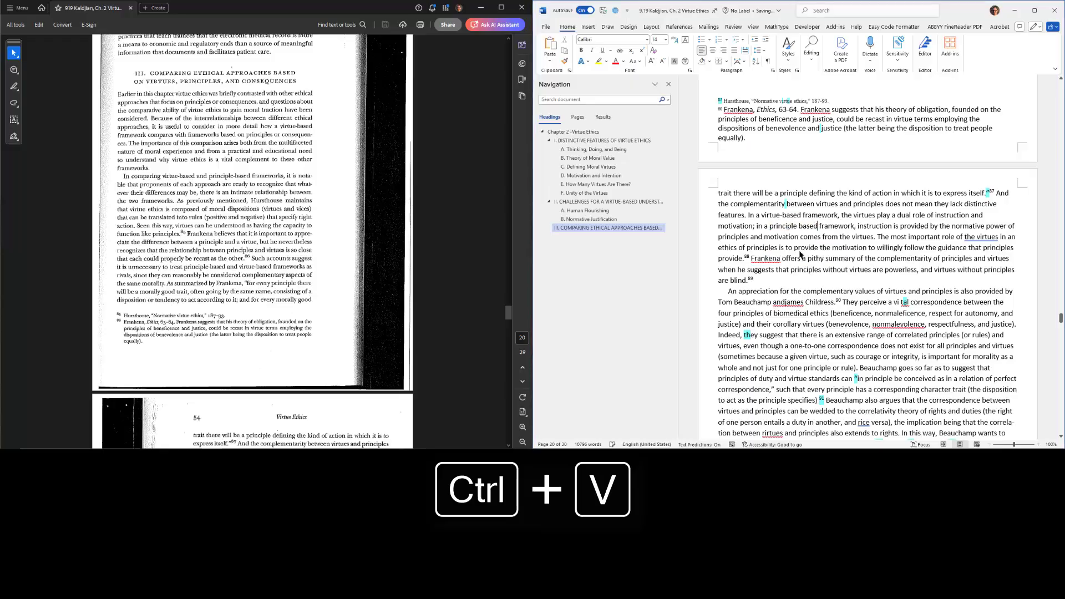
scroll(876, 268, "up", 8)
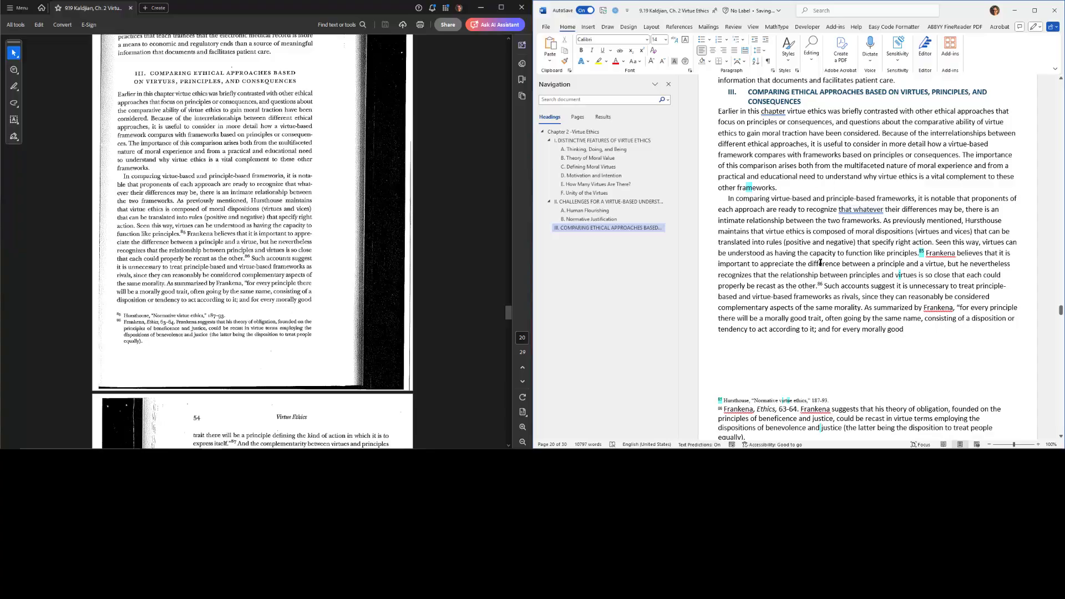
scroll(821, 263, "down", 10)
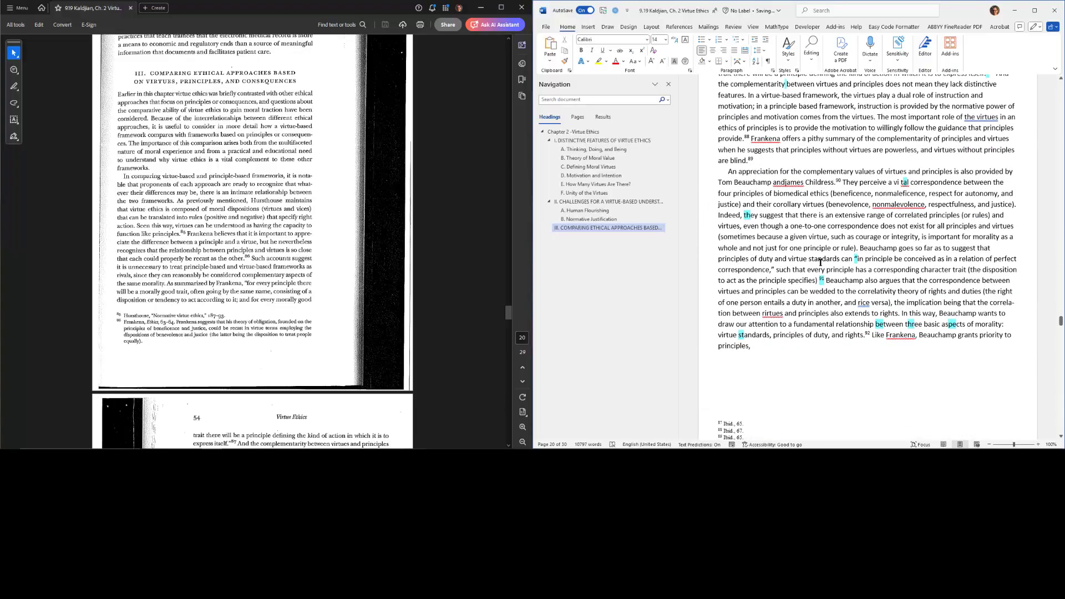
- In the paragraph opening "An appreciation for the complementary values", separate "and James" before Childress and close the gap inside "vital"
scroll(283, 281, "down", 5)
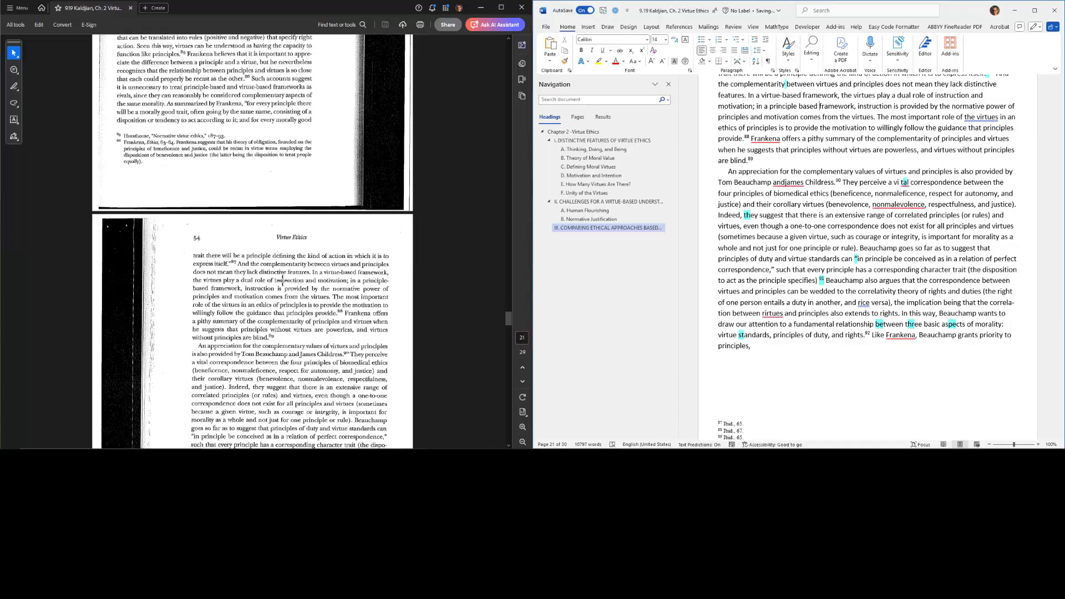
scroll(798, 250, "up", 2)
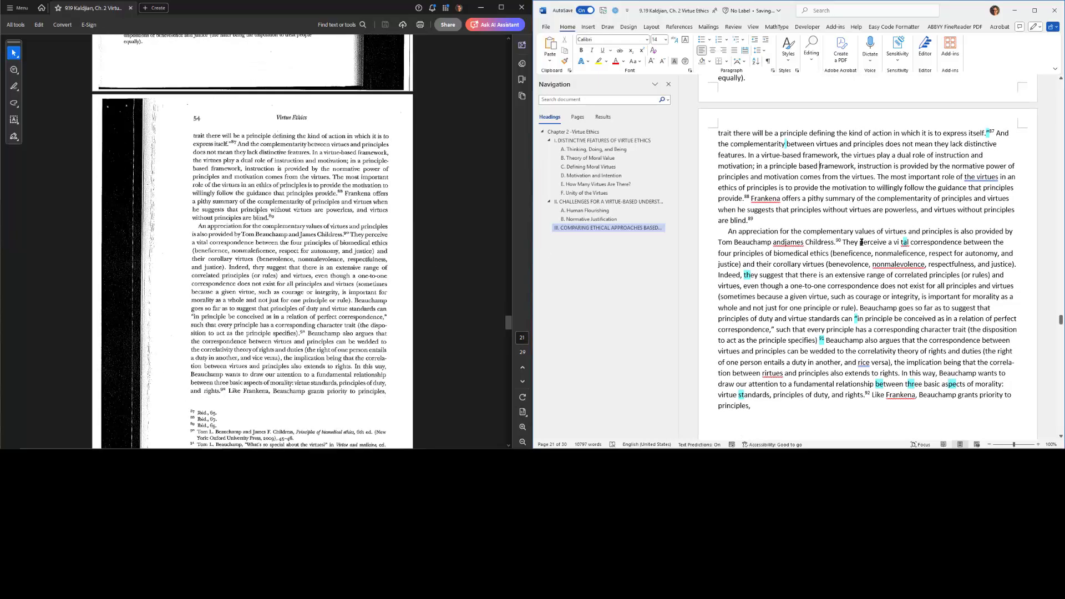
left_click(790, 245)
right_click(787, 245)
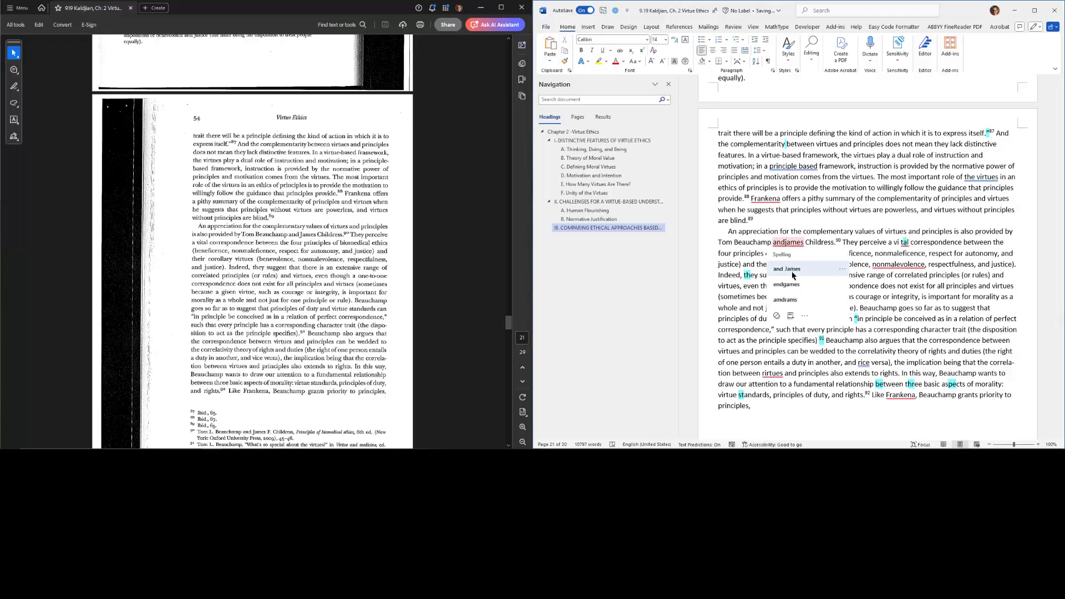
left_click(794, 276)
left_click(903, 244)
key("BackSpace")
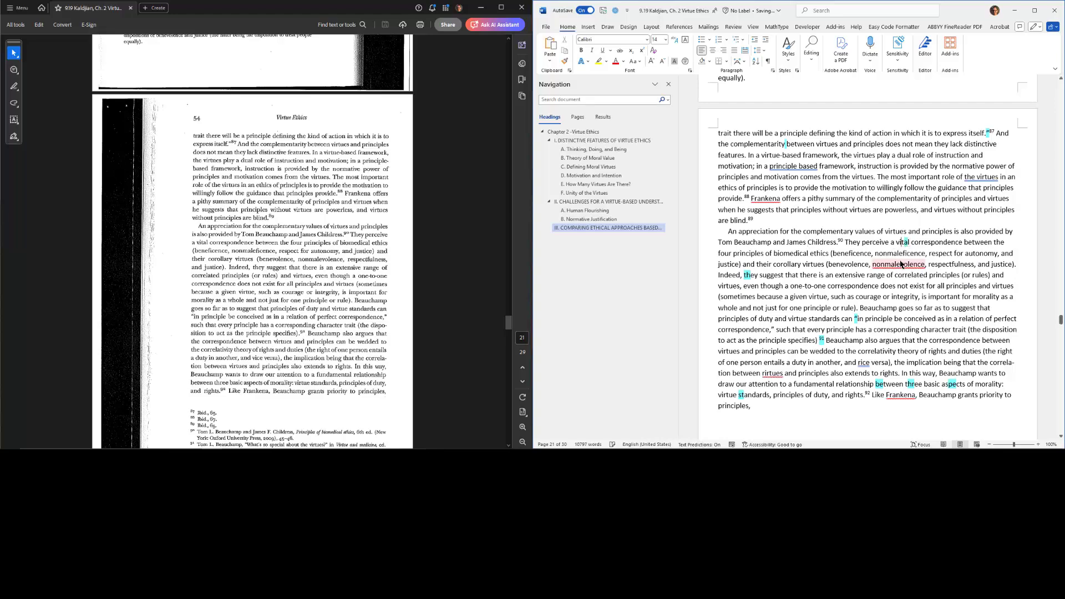
- Hyphenate "non-malevolence" in the list of corollary virtues and correct the misread word after "the correlation between" to "virtues"
left_click(898, 266)
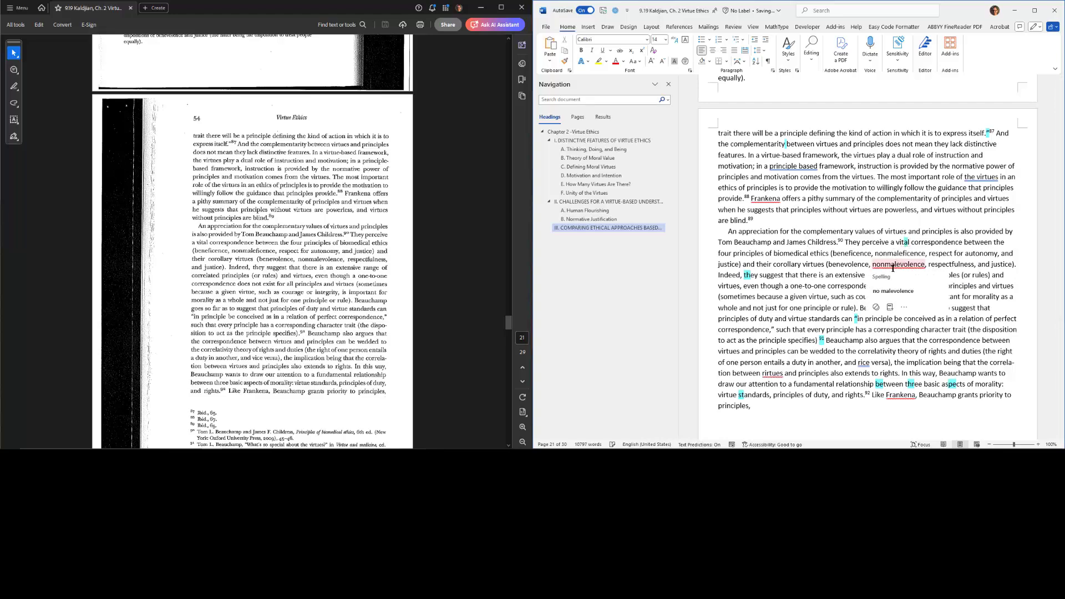
left_click(887, 265)
type("-")
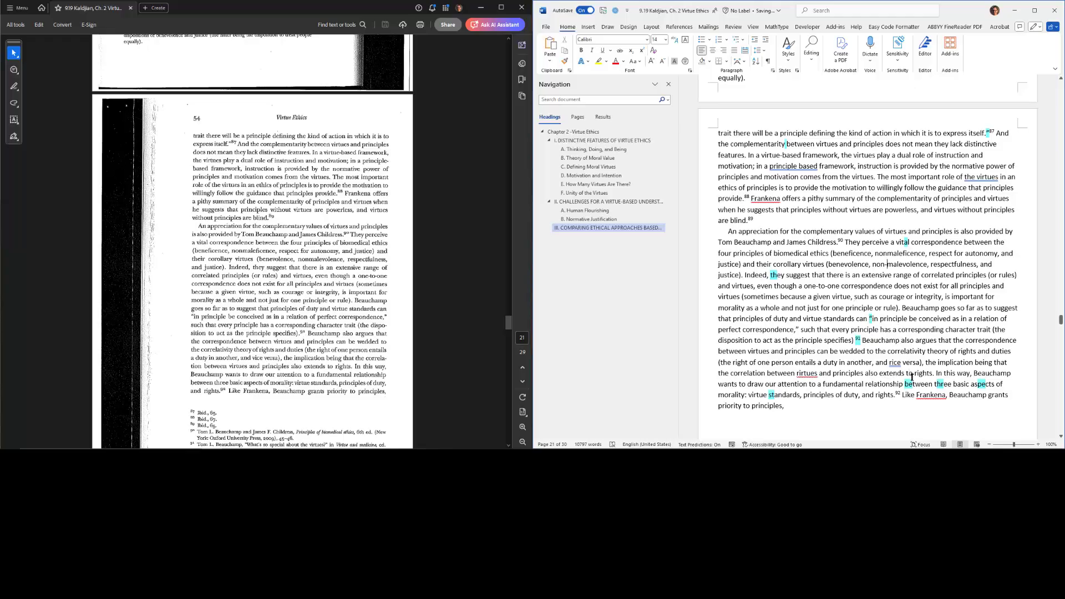
right_click(809, 373)
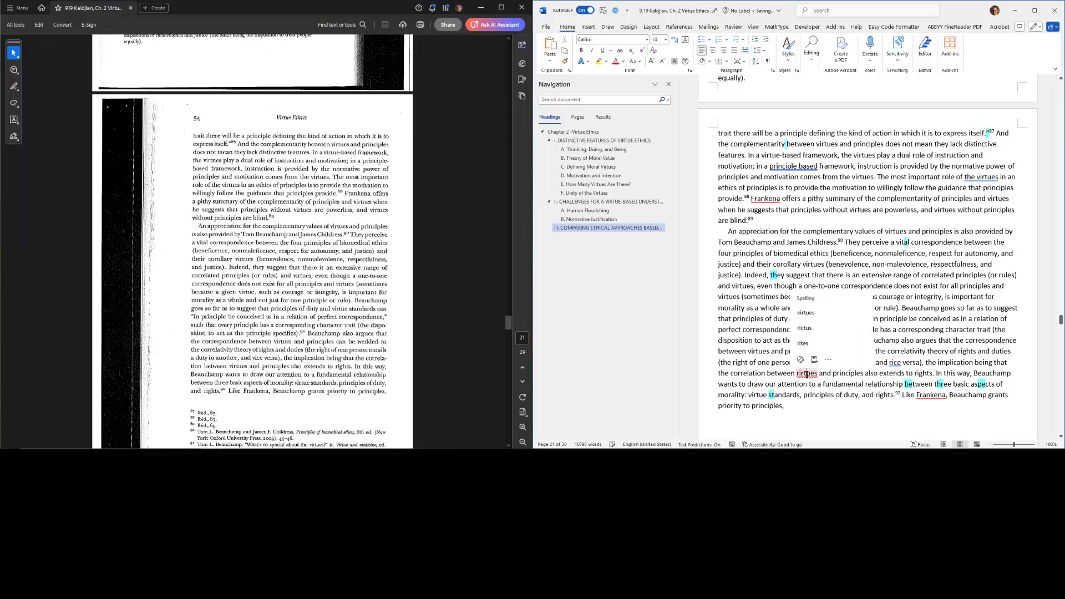
left_click(820, 316)
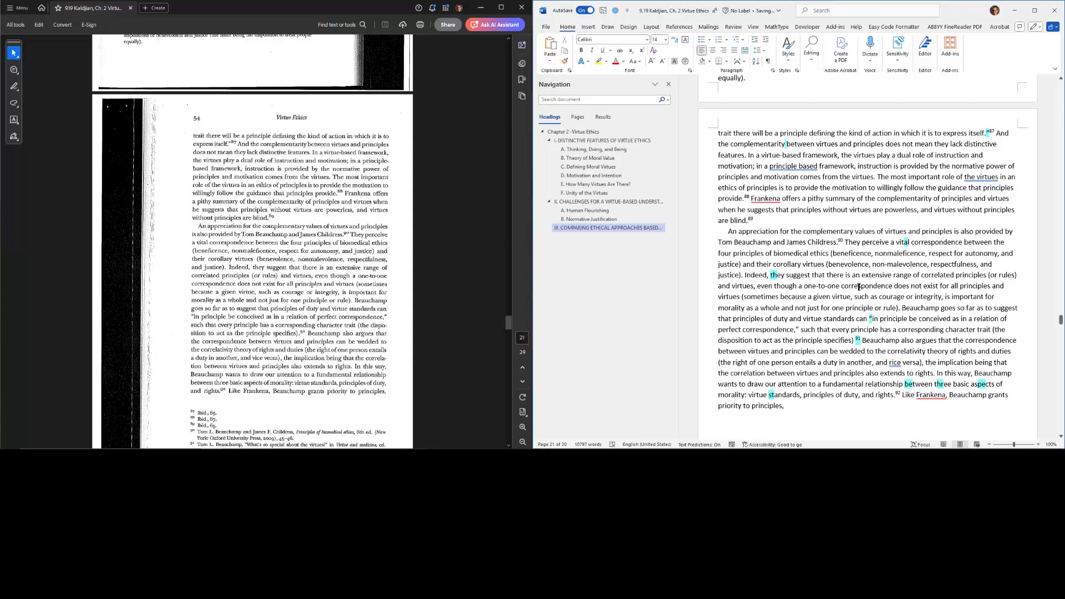
- Compare page 54's footnotes with the scan and separate the run-together words in footnote 90 into "and James"
scroll(357, 328, "down", 3)
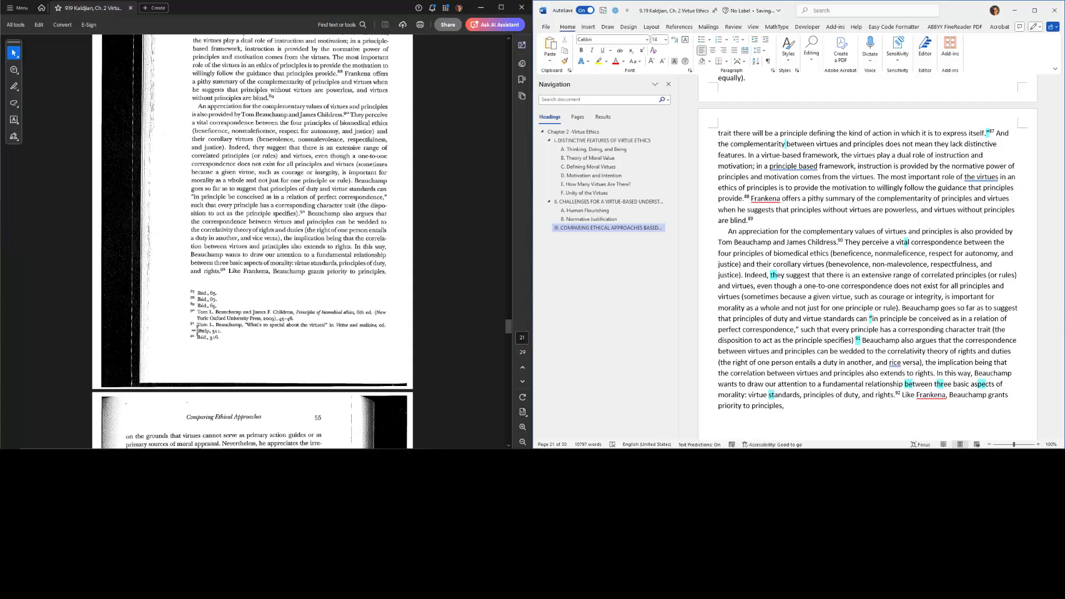
scroll(809, 325, "down", 5)
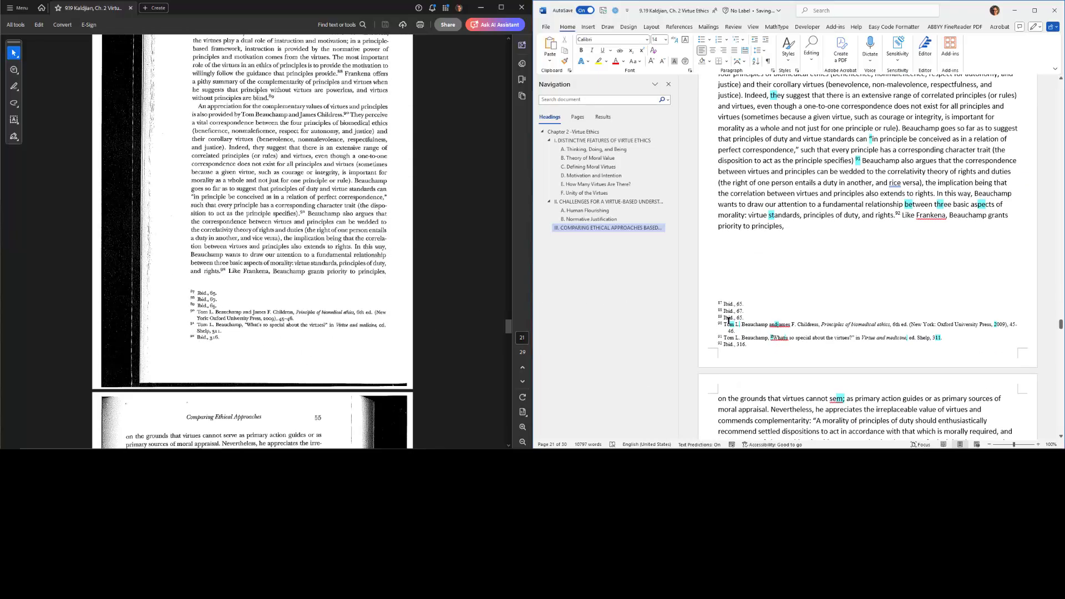
right_click(777, 325)
left_click(784, 351)
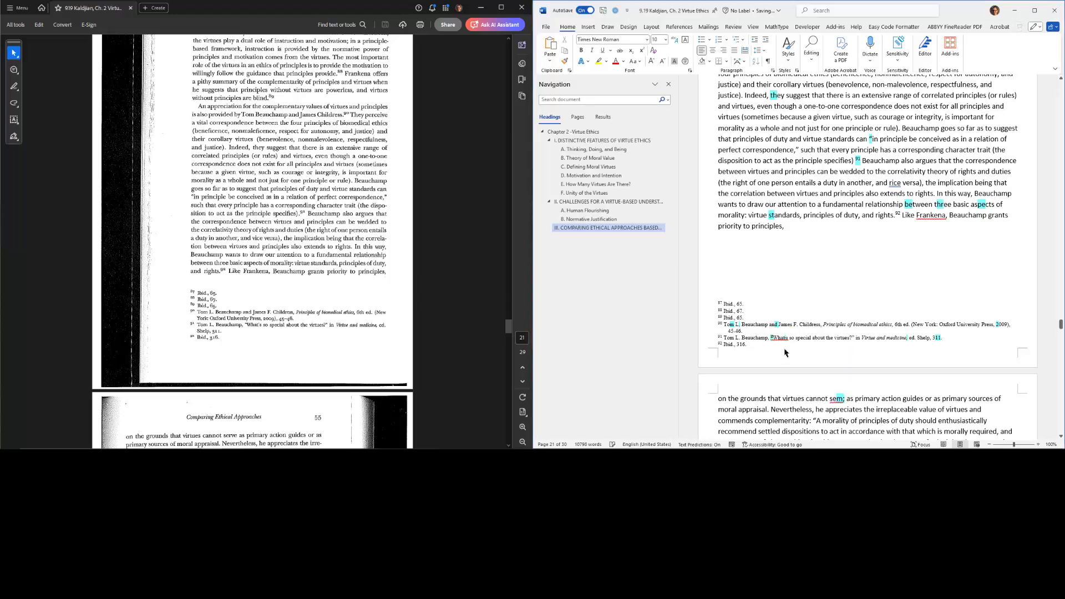
- Correct the first word of the article title in footnote 91 to "What's", before "so special about the virtues?"
right_click(781, 338)
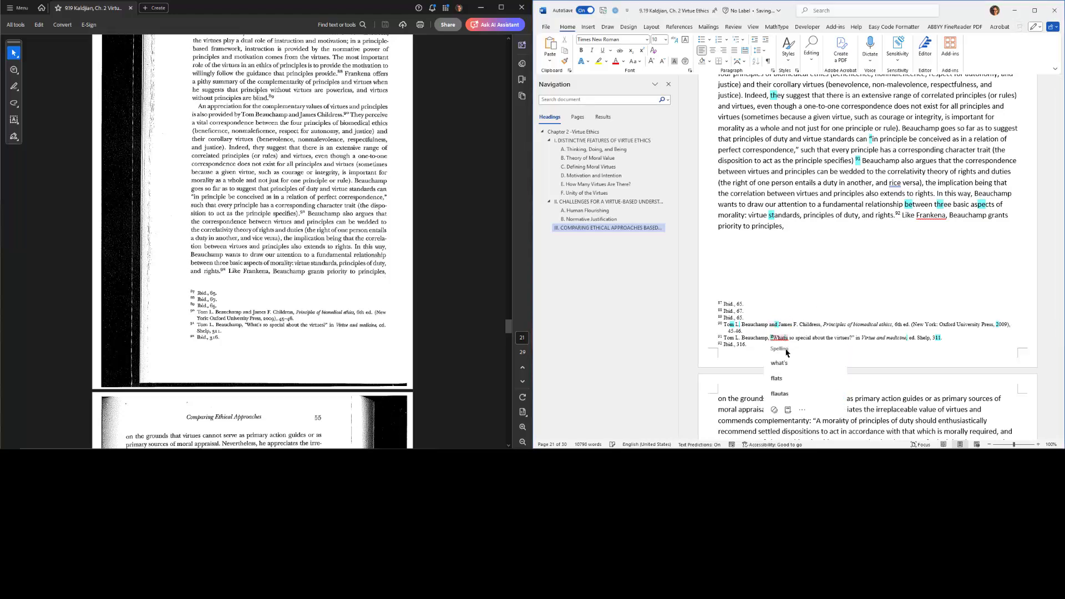
left_click(780, 363)
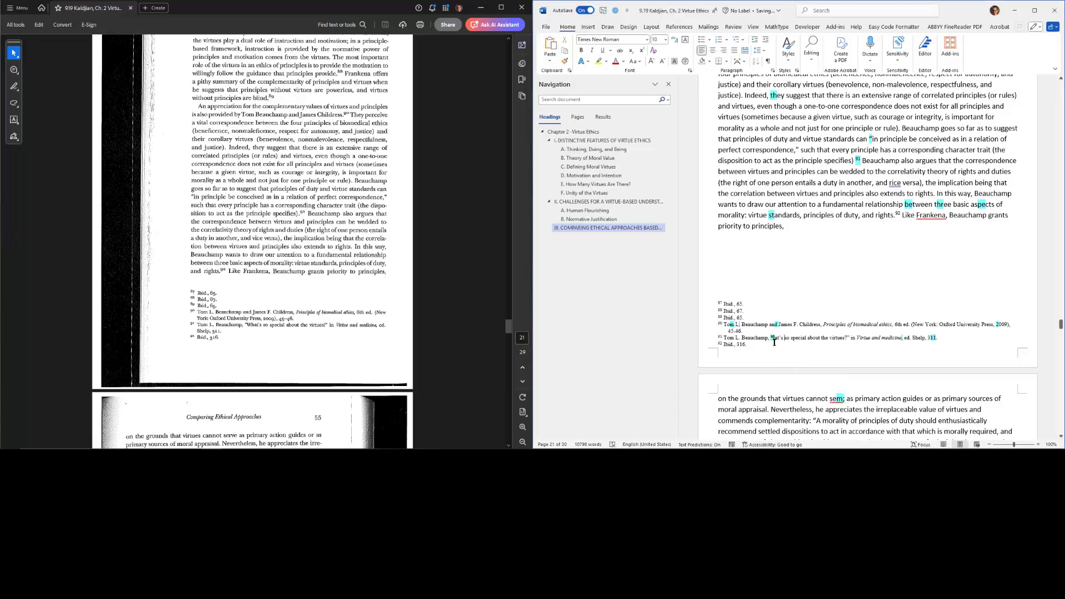
left_click(774, 339)
key("Delete")
key("Delete")
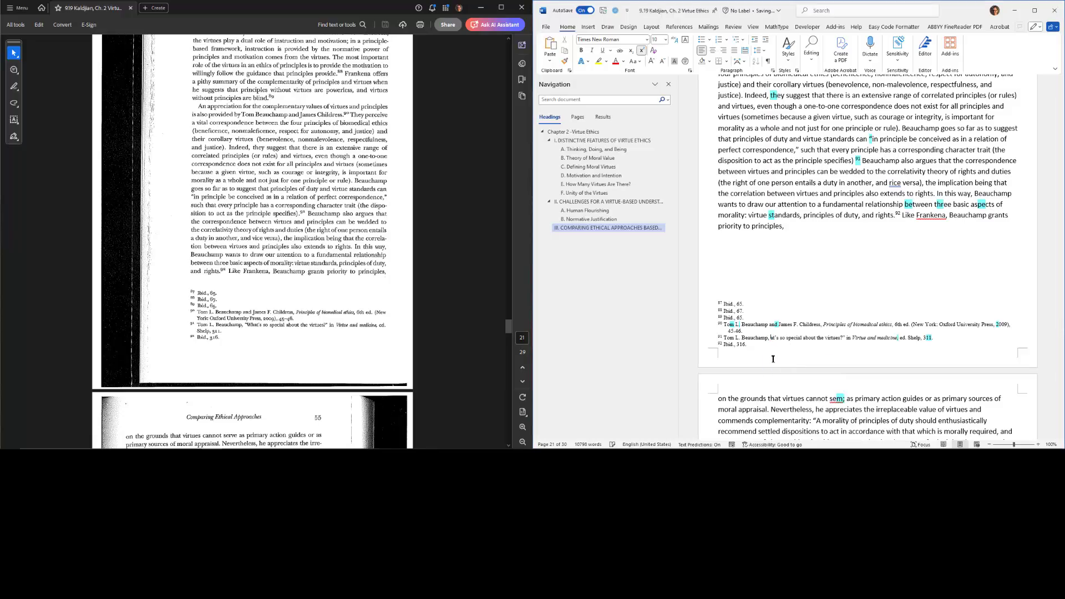
type("Wh")
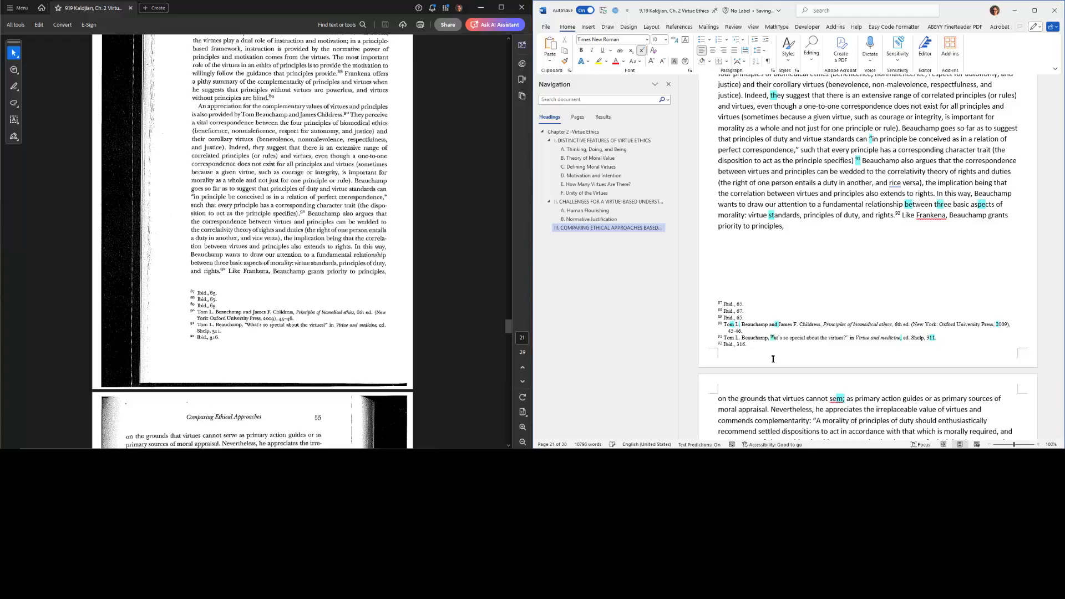
key("BackSpace")
key("BackSpace")
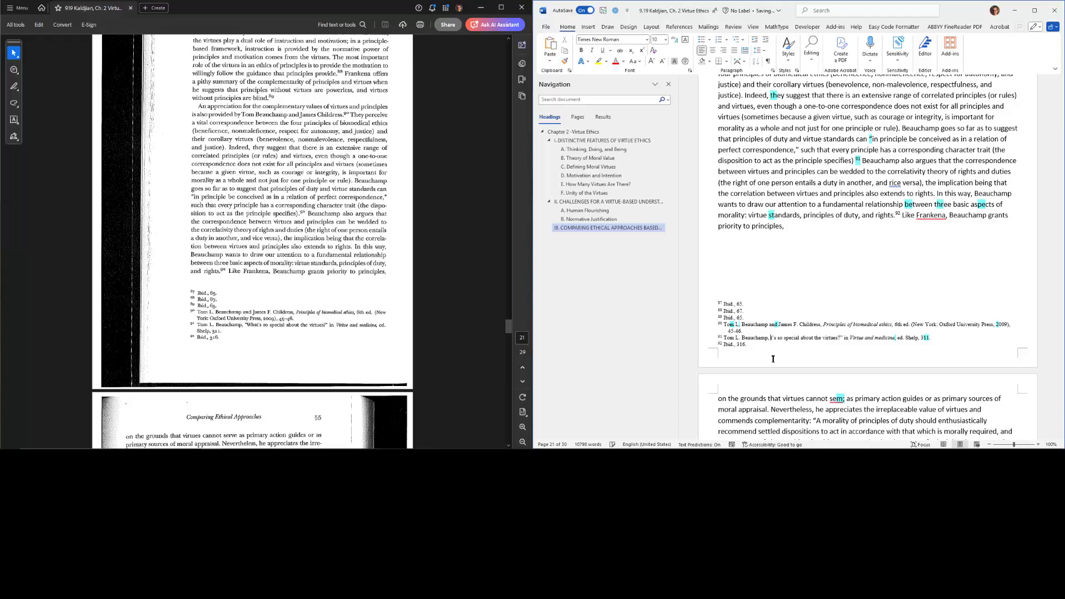
type("What")
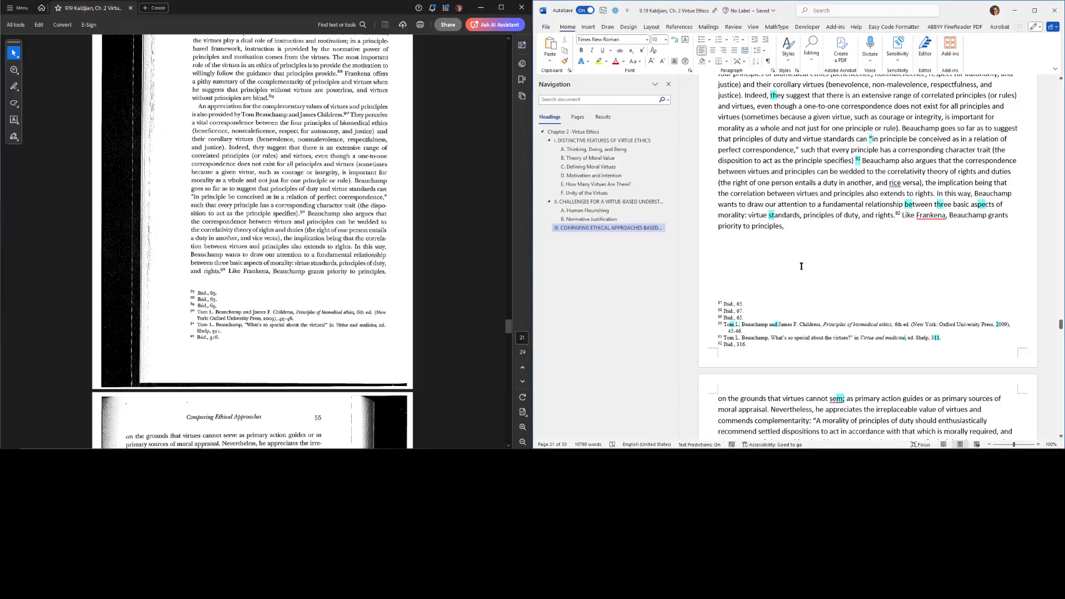
- Go on to page 55, correct the misread word after "virtues cannot" to "serve", and delete the stray punctuation following it
double_click(836, 232)
key("ctrl+Page_Down")
scroll(87, 164, "down", 5)
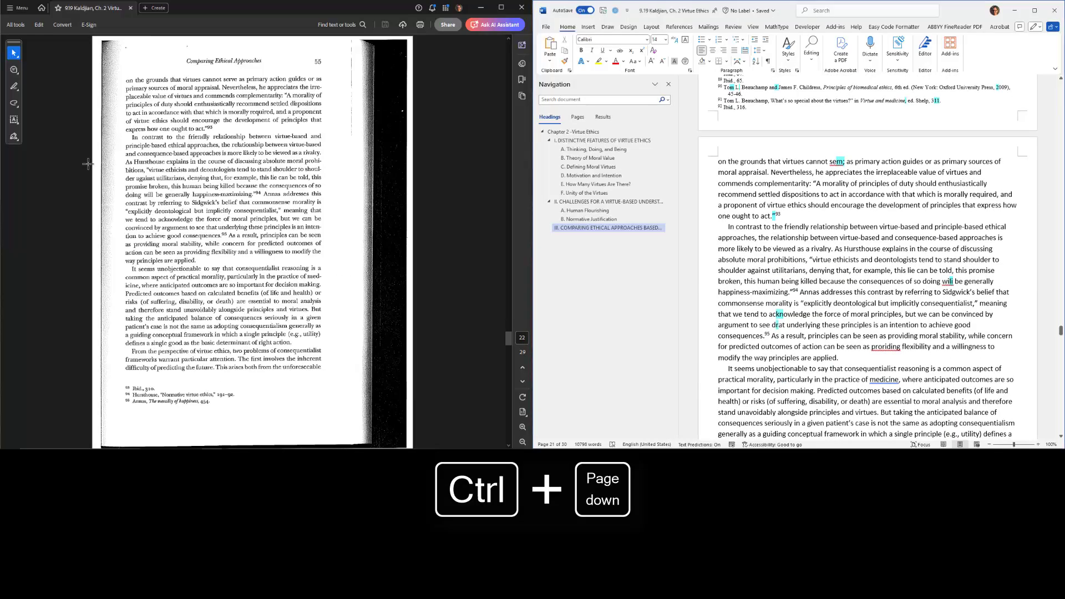
right_click(835, 161)
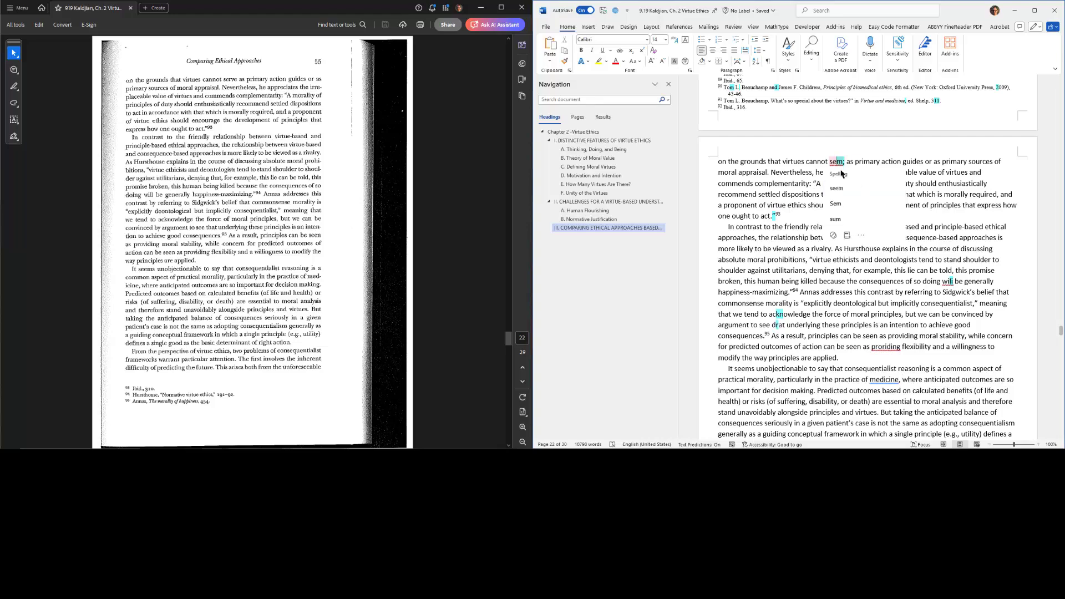
key("Escape")
type("serve")
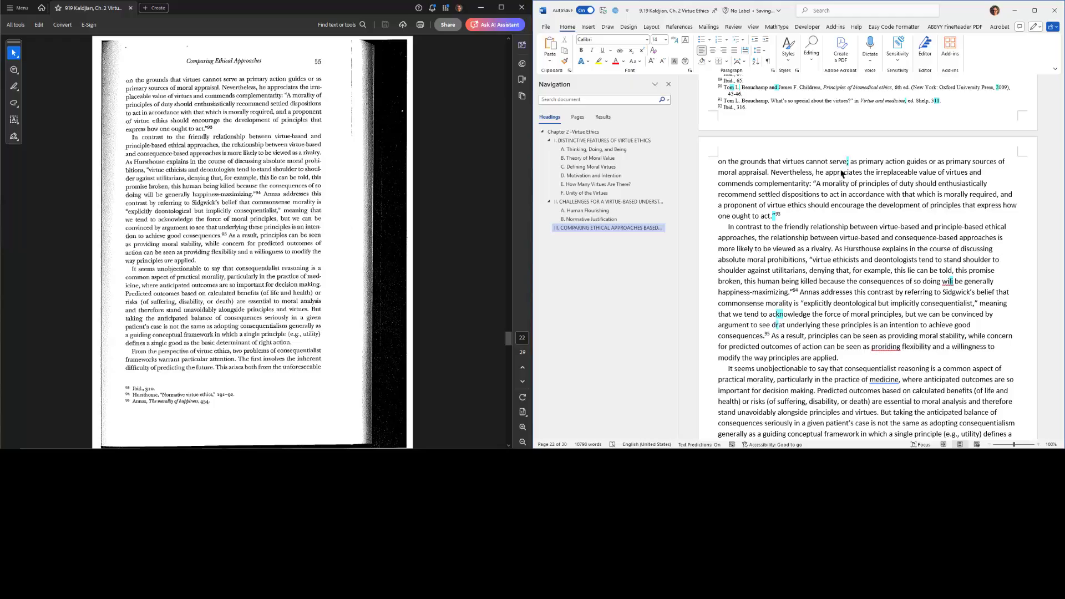
key("Delete")
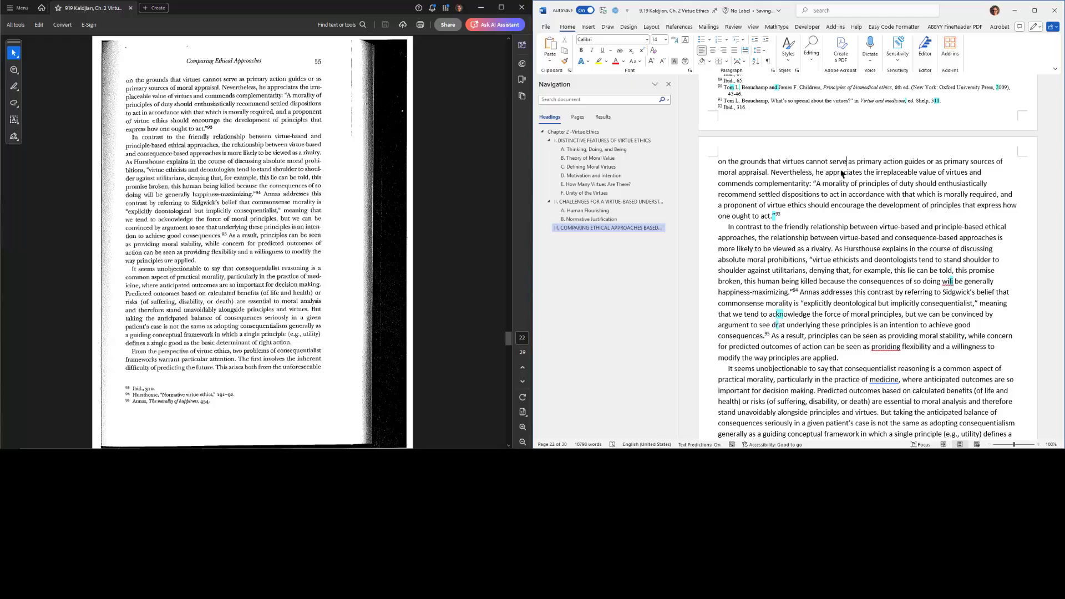
- Check page 55 down to its footnotes and correct the misspelled word before "flexibility and a willingness" to "providing"
left_click(824, 216)
scroll(806, 284, "down", 3)
scroll(806, 284, "down", 2)
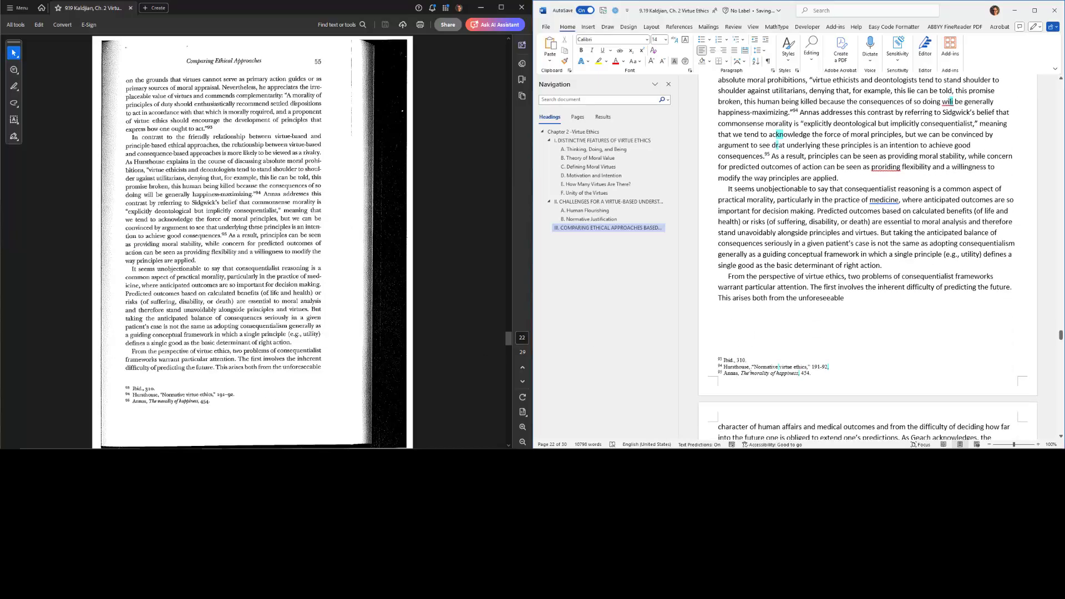
scroll(835, 249, "up", 3)
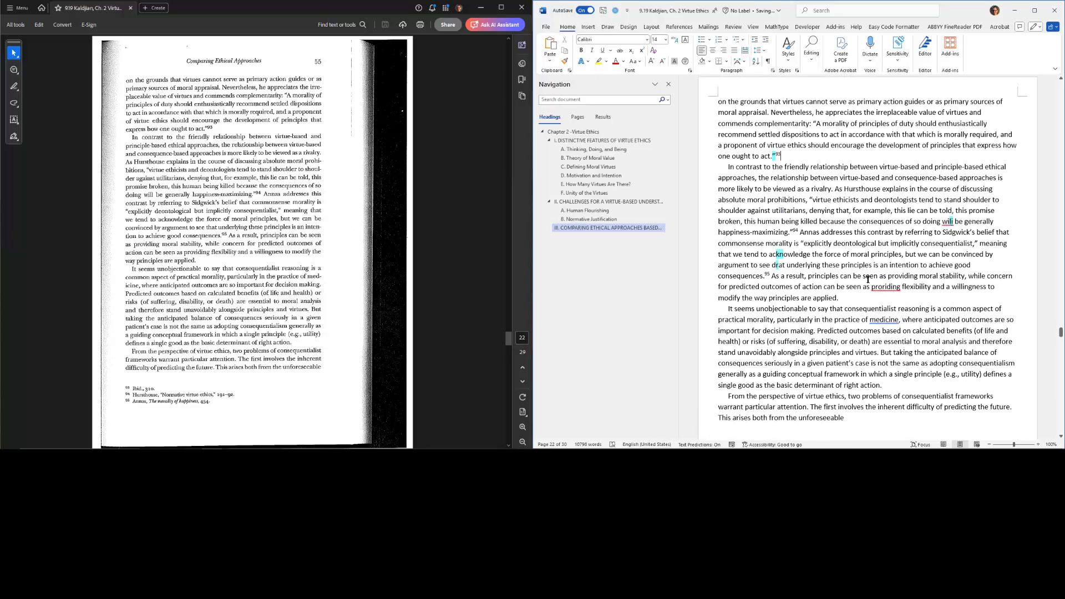
right_click(886, 286)
left_click(890, 313)
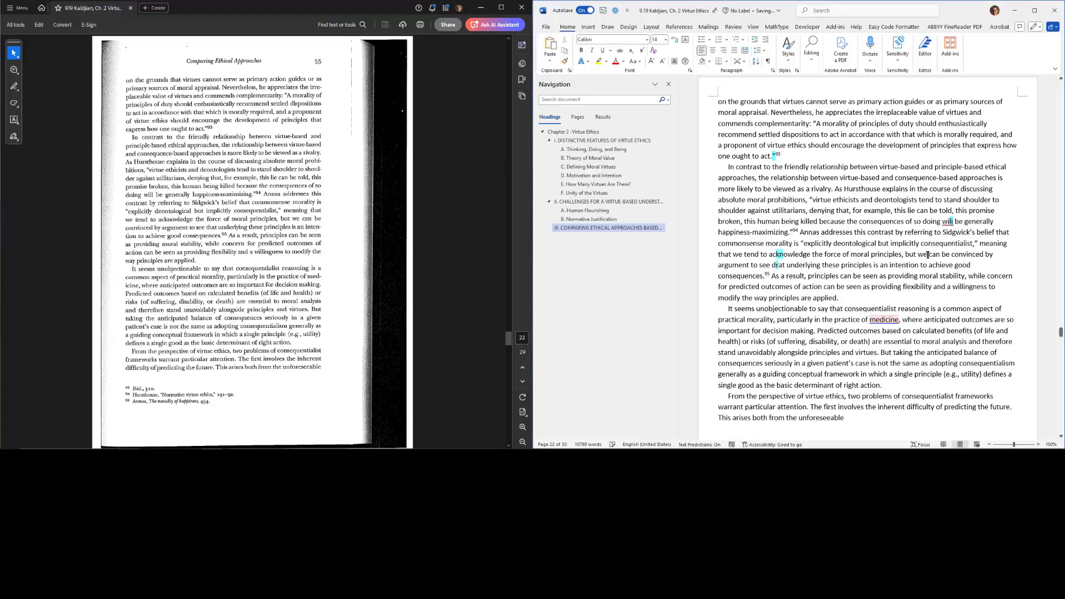
- Correct the word before "be generally happiness-maximizing" to "will" and the one before "underlying these principles" to "that"
right_click(949, 222)
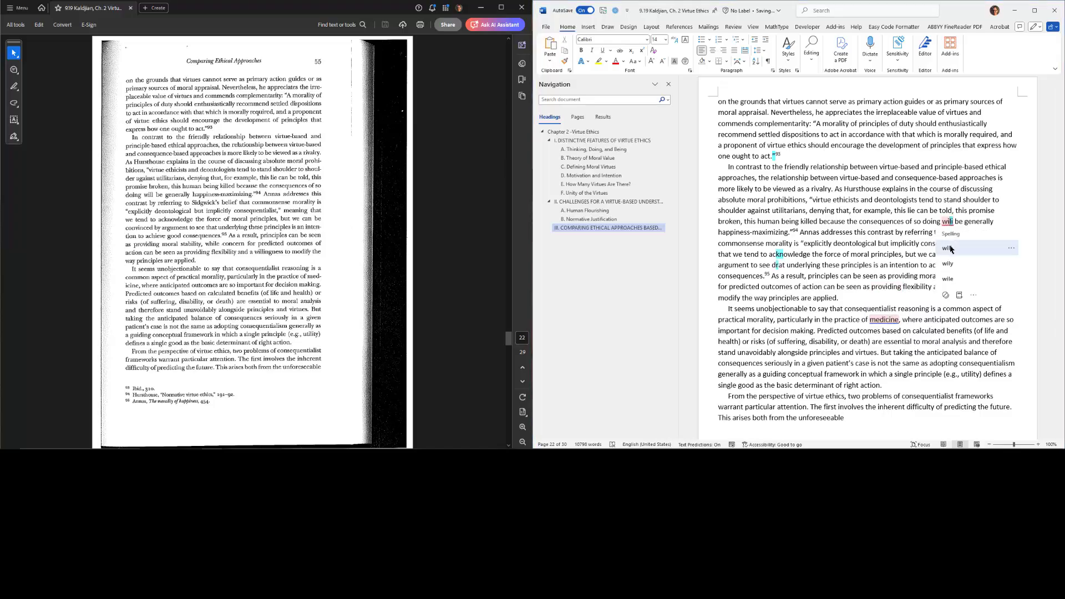
left_click(952, 244)
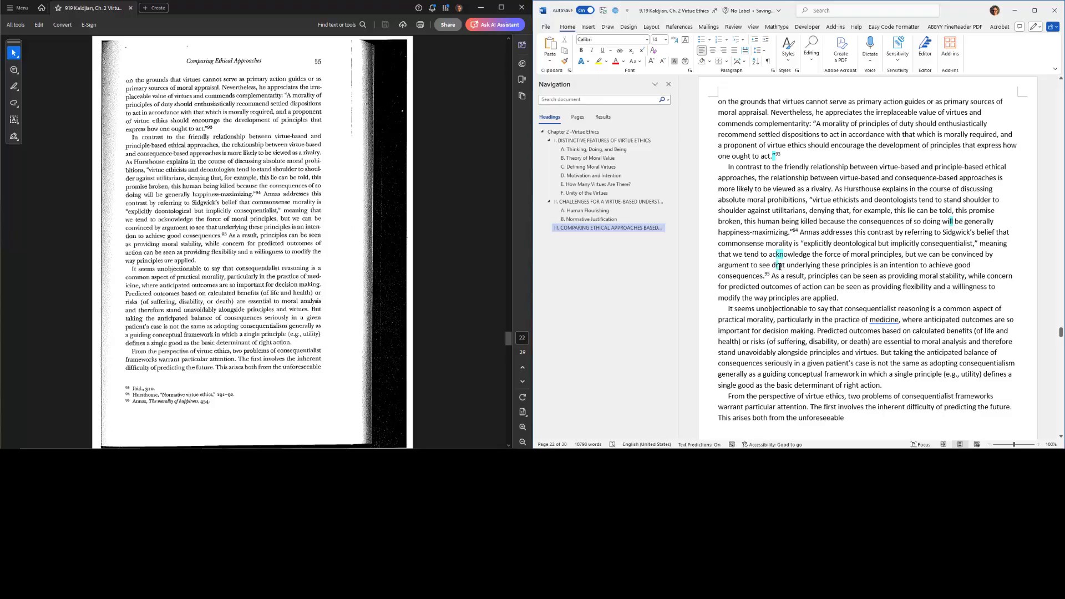
key("BackSpace")
key("BackSpace")
type("th")
scroll(865, 231, "down", 4)
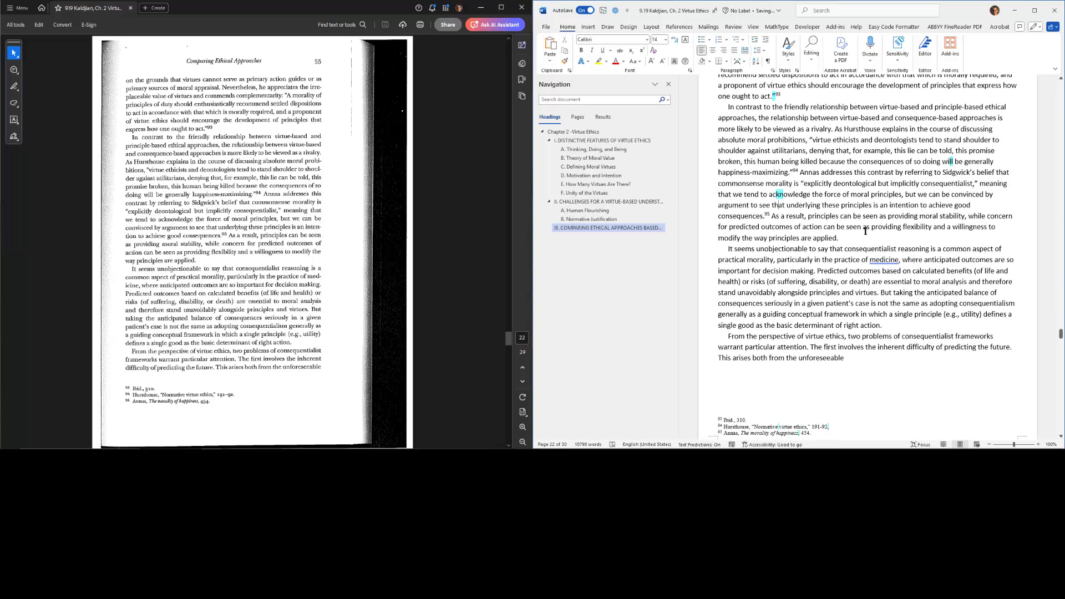
- Go on to page 56 and remove the stray space inside "violating" before "justice, etc."
key("ctrl+Page_Down")
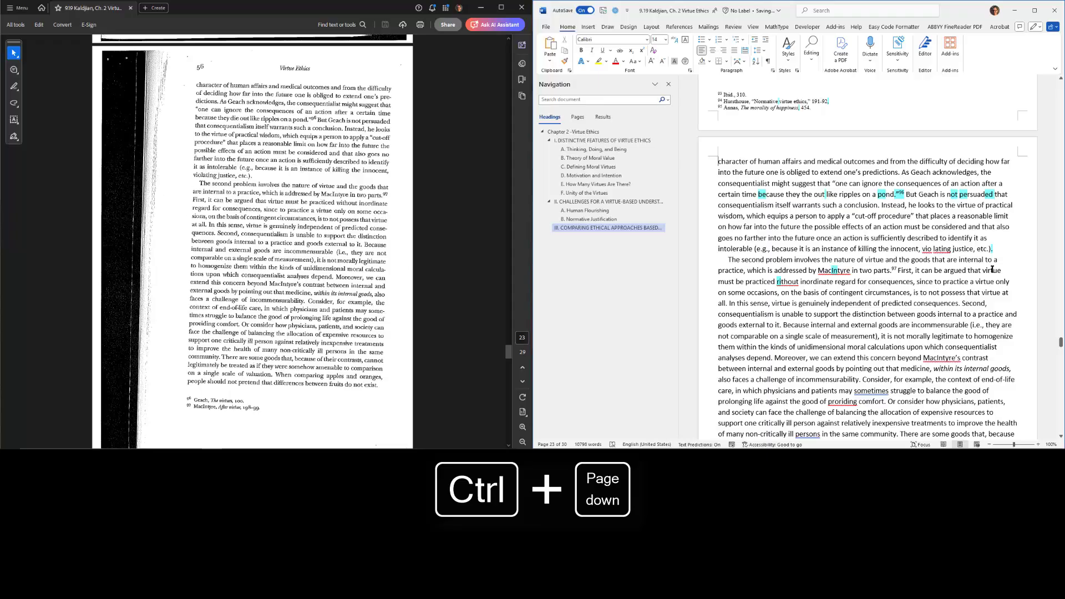
scroll(936, 245, "down", 2)
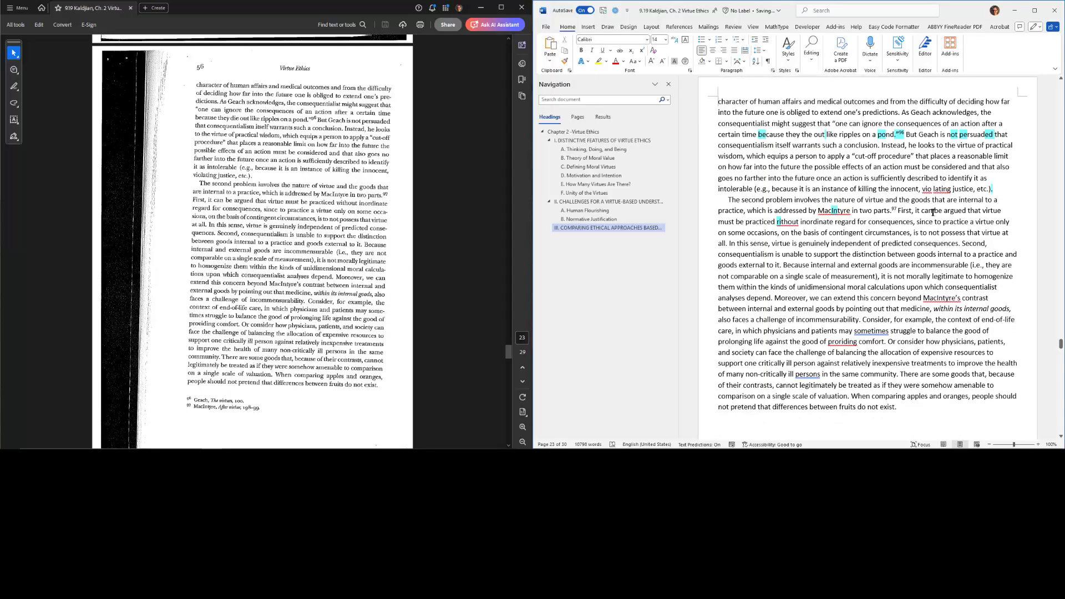
key("Delete")
- Correct the misspelled word before "comfort" to "providing" and the one before "inordinate regard for consequences" to "without"
scroll(850, 305, "down", 4)
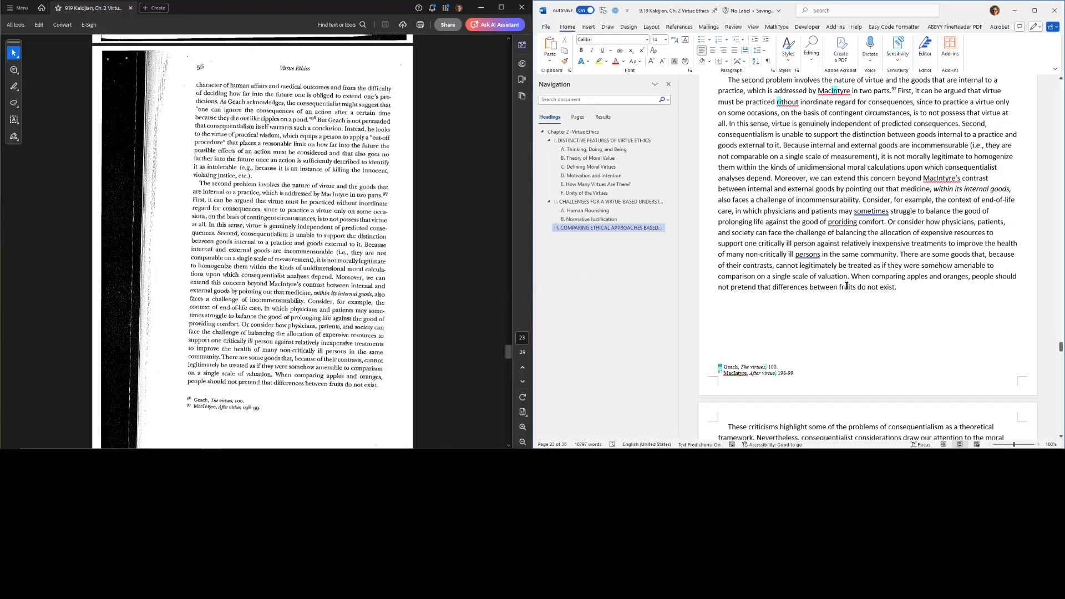
scroll(848, 286, "up", 4)
right_click(839, 340)
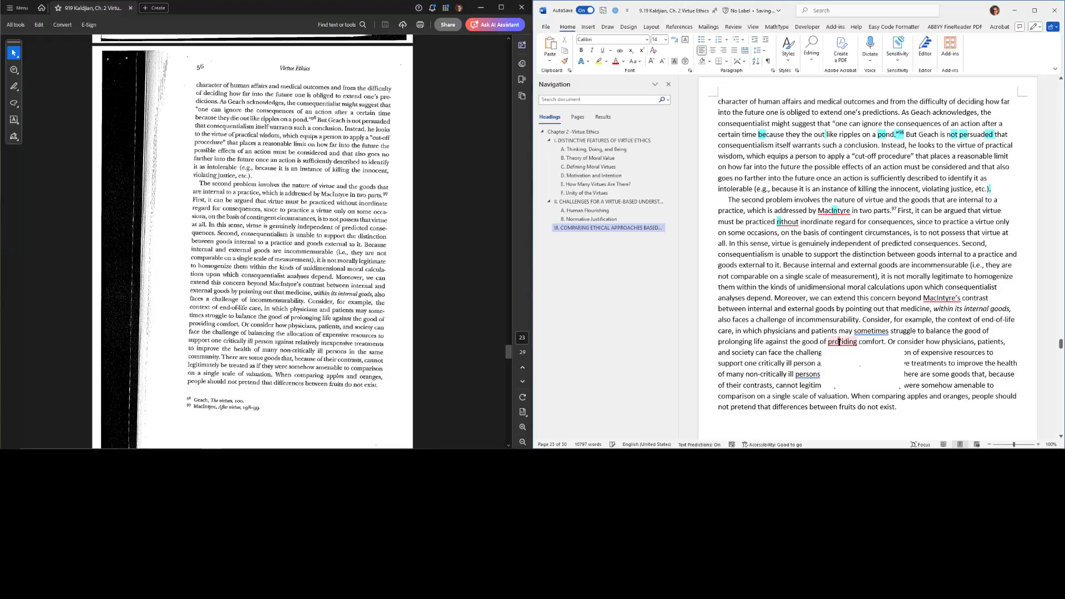
left_click(860, 355)
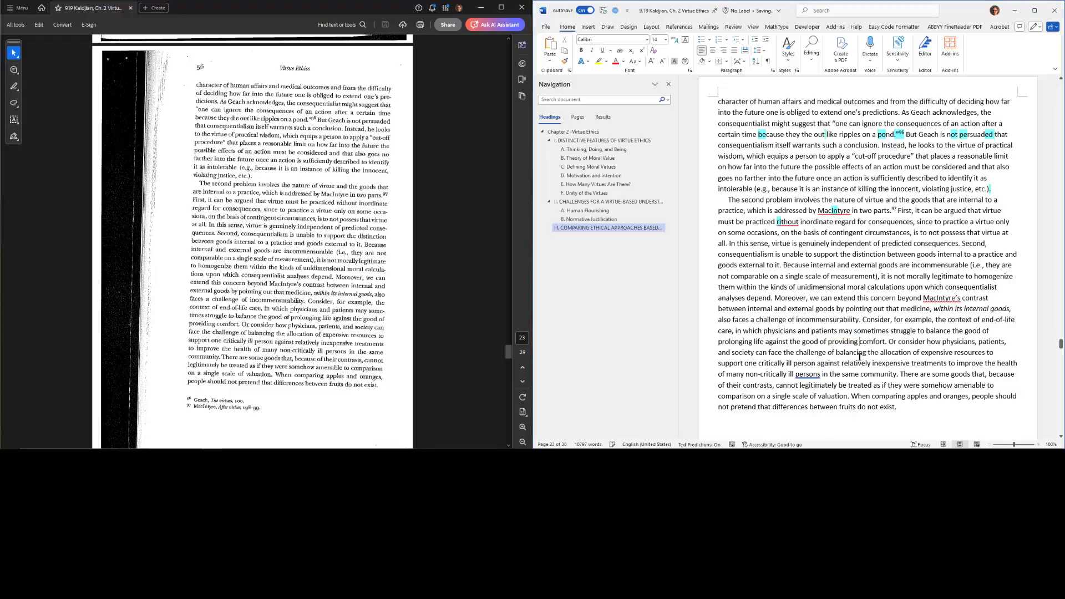
right_click(787, 223)
left_click(791, 253)
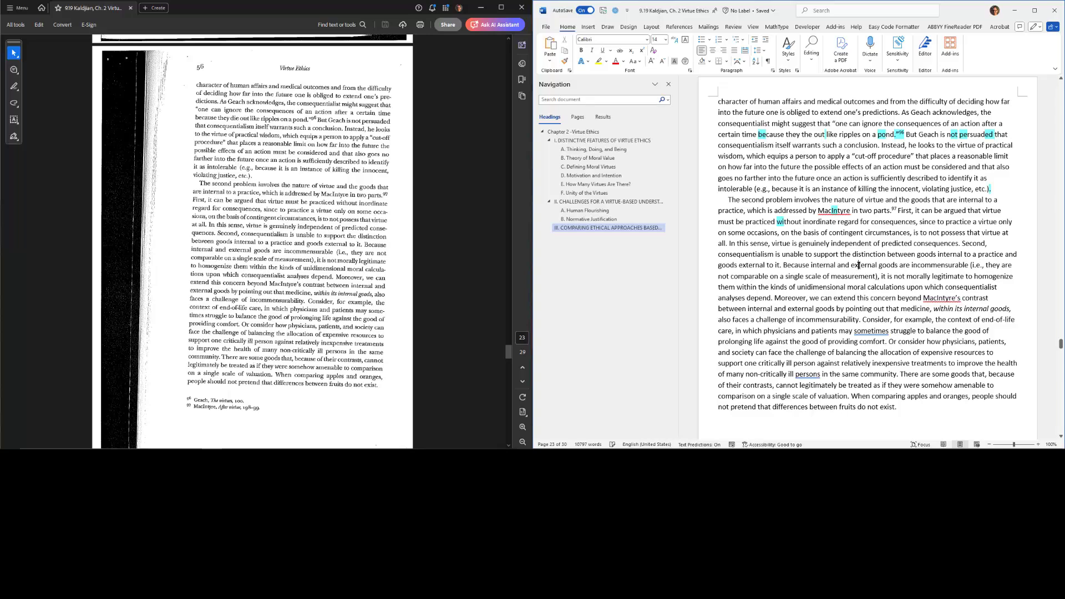
- Go on to page 57 and replace the misread characters after "product-ends" with a closing quotation mark
key("ctrl+Page_Down")
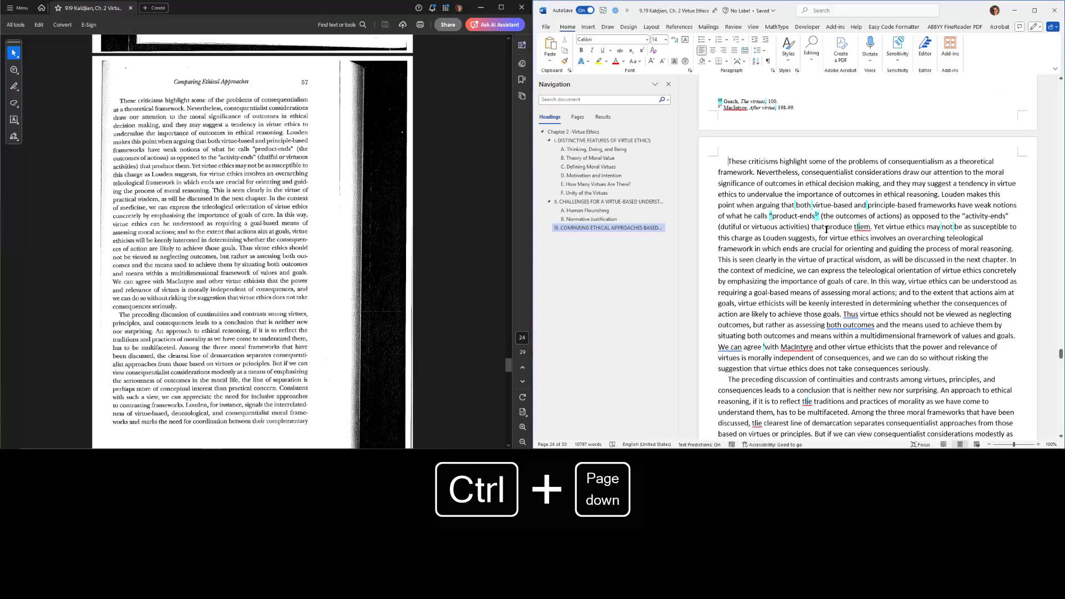
scroll(827, 249, "down", 2)
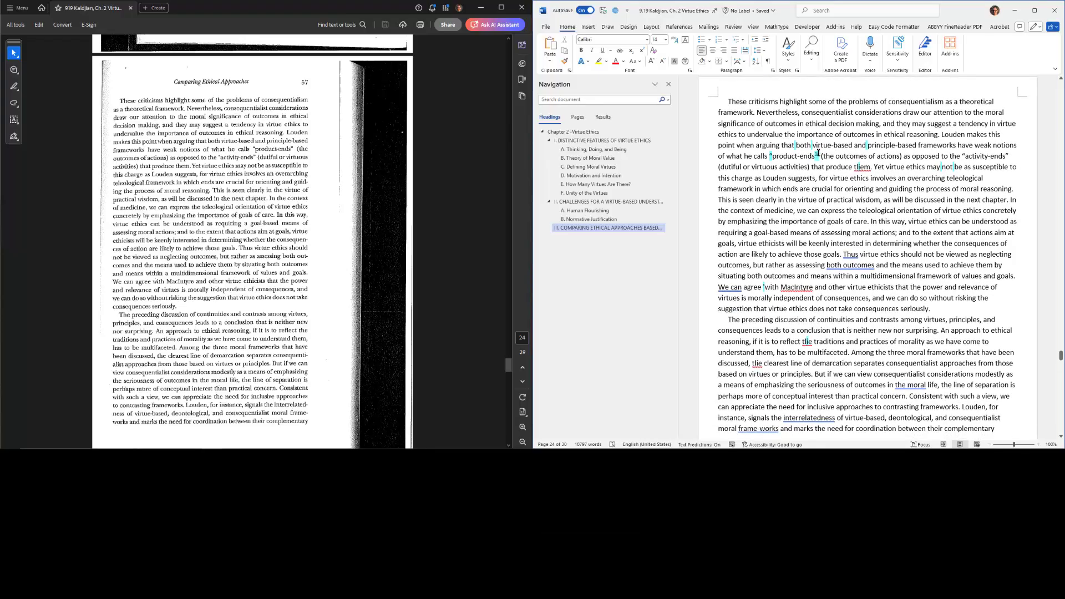
scroll(832, 200, "down", 6)
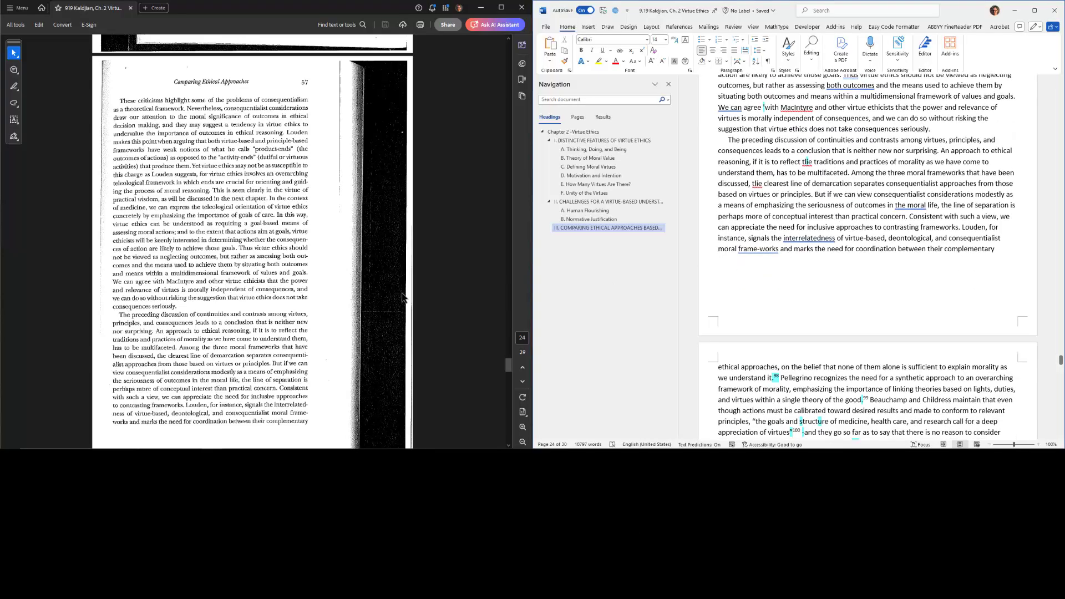
scroll(253, 300, "down", 2)
scroll(254, 300, "up", 4)
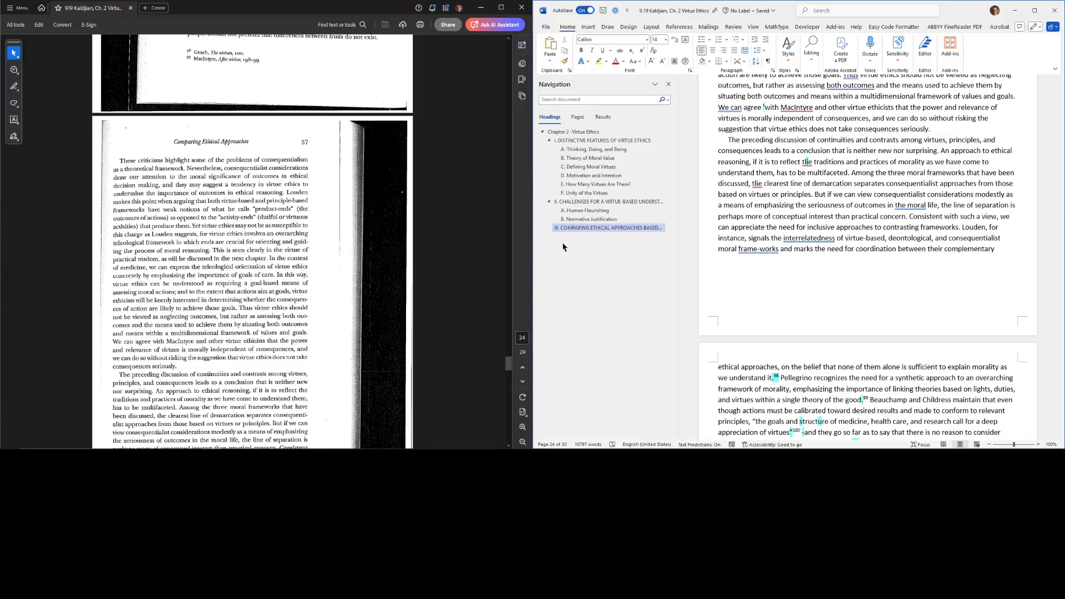
scroll(809, 181, "up", 6)
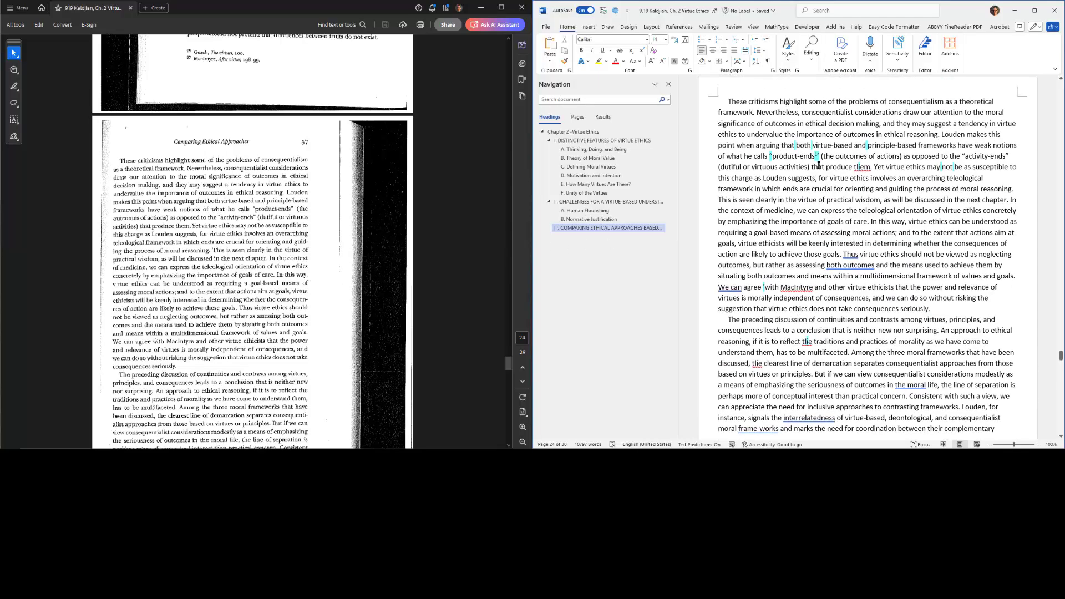
key("BackSpace")
key("BackSpace")
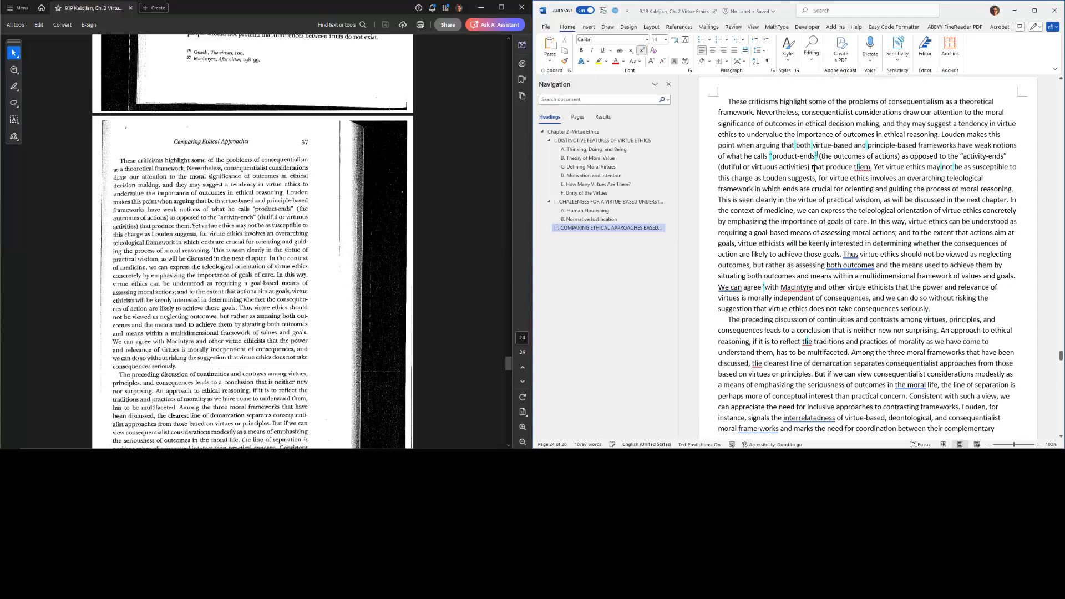
type("\"")
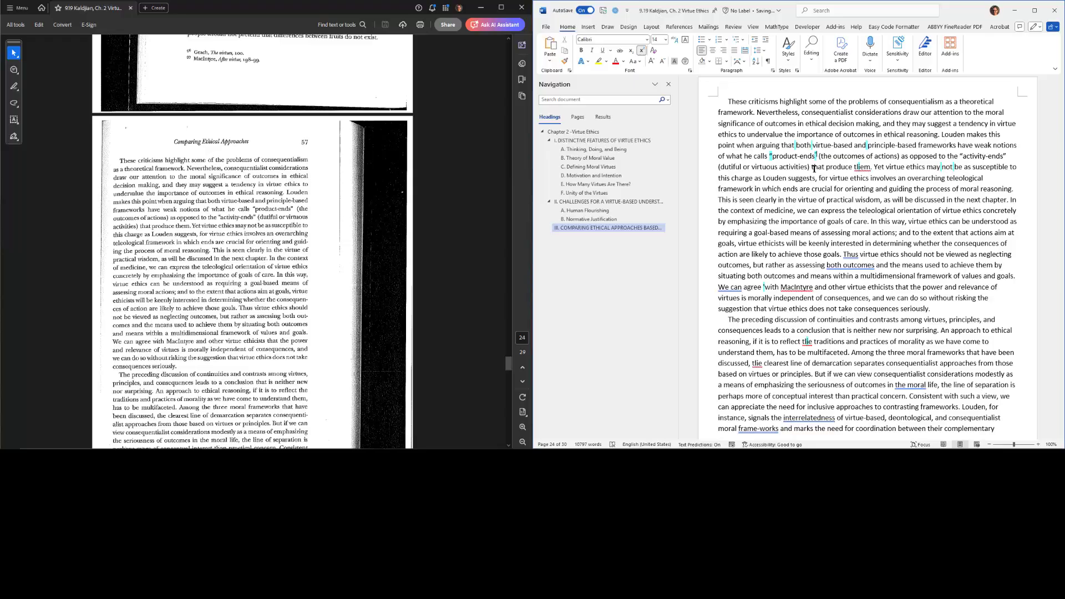
- Correct the misspelled word after "that produce" to "them" and delete the stray mark before "with MacIntyre"
right_click(863, 167)
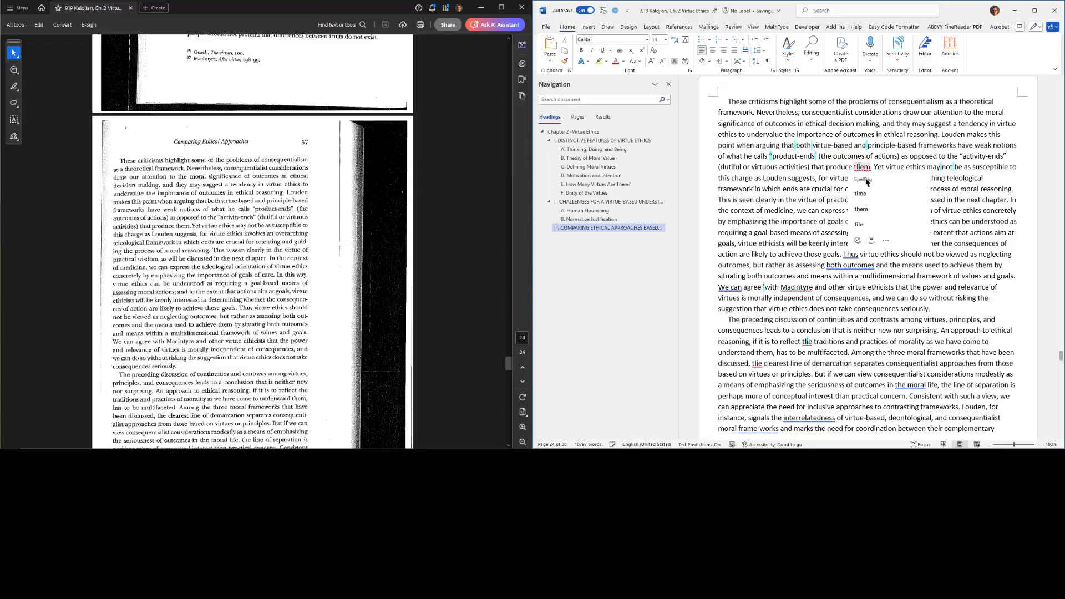
left_click(863, 209)
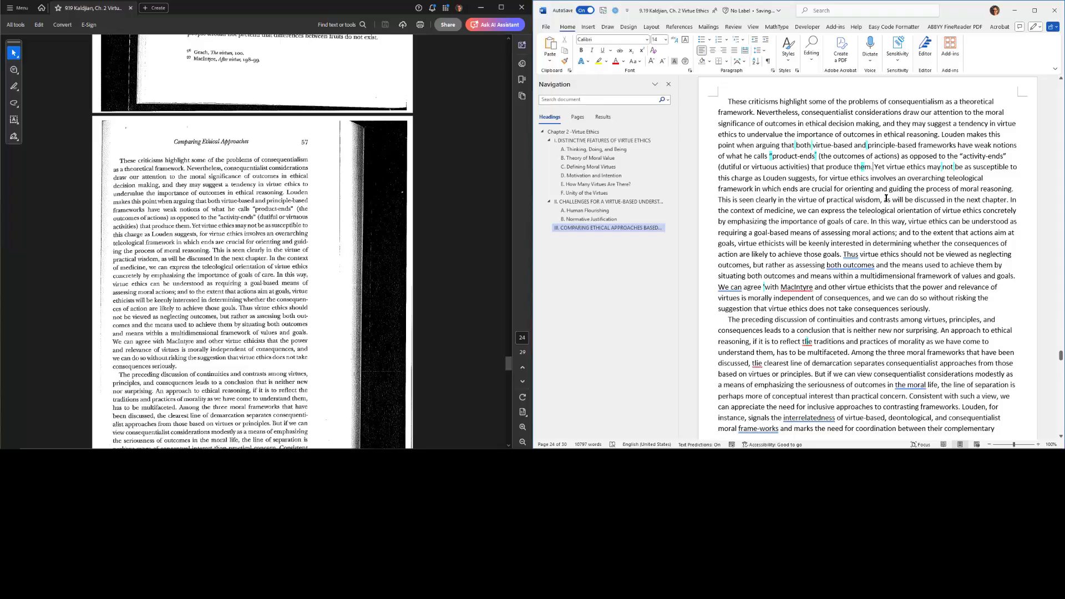
scroll(822, 213, "down", 2)
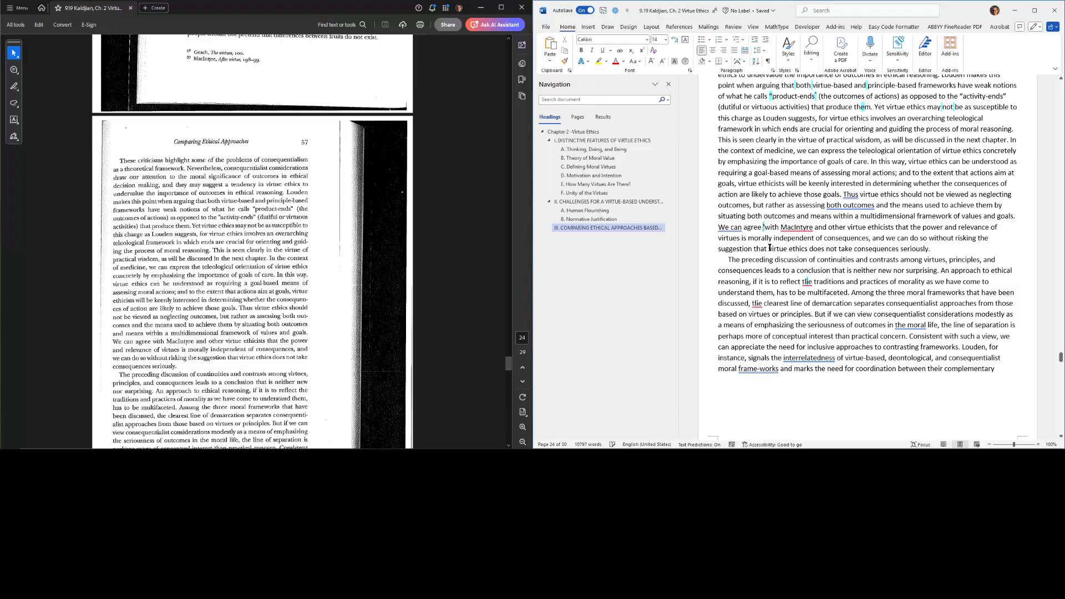
key("BackSpace")
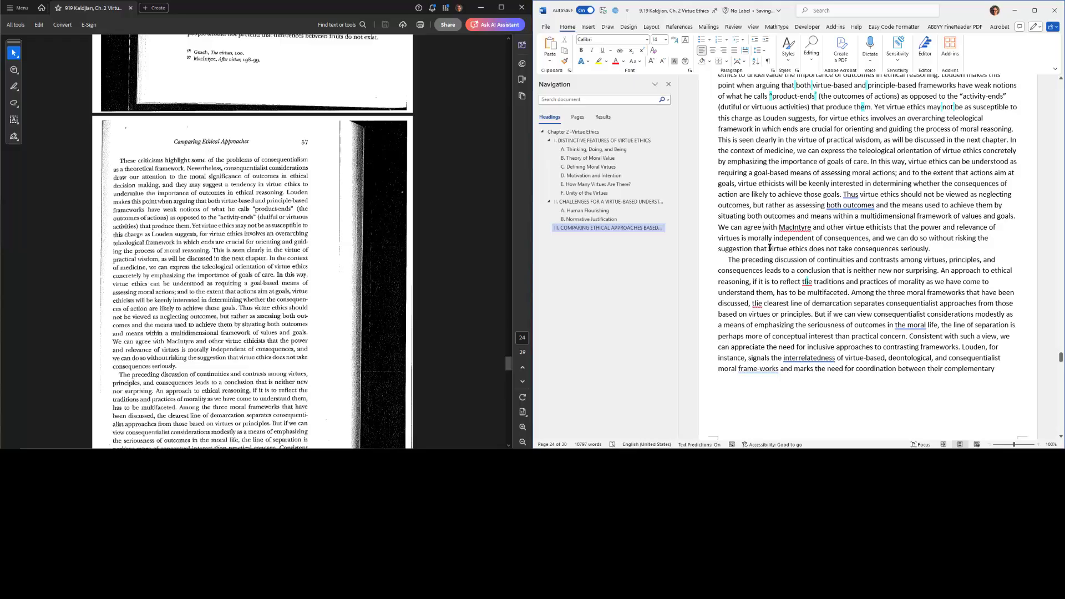
- Correct the misread words before "traditions and practices of morality" and before "clearest line of demarcation" to "the"
right_click(808, 281)
left_click(808, 309)
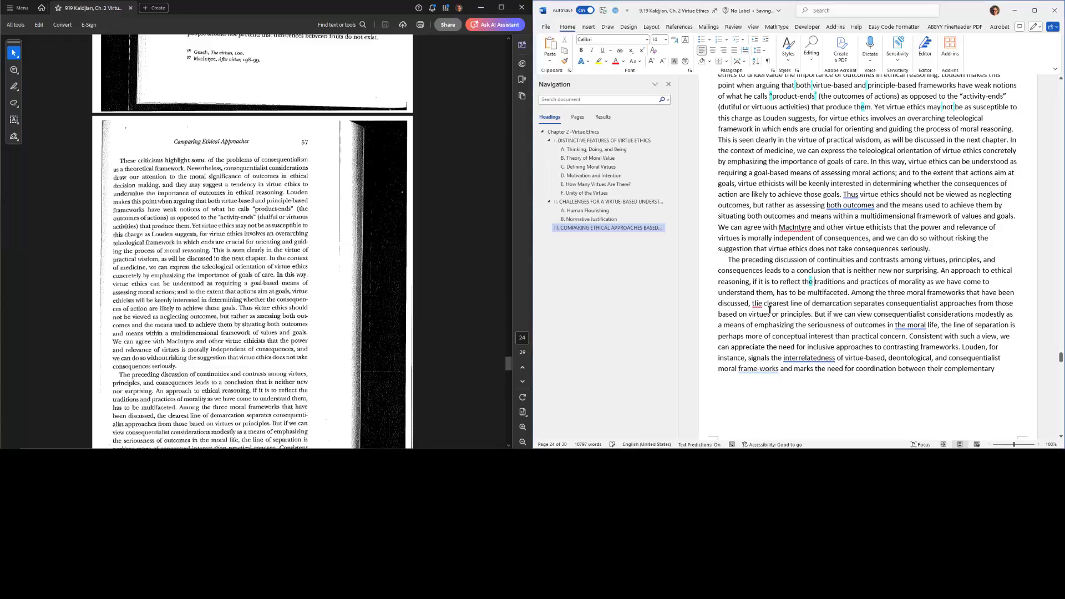
right_click(758, 304)
left_click(760, 330)
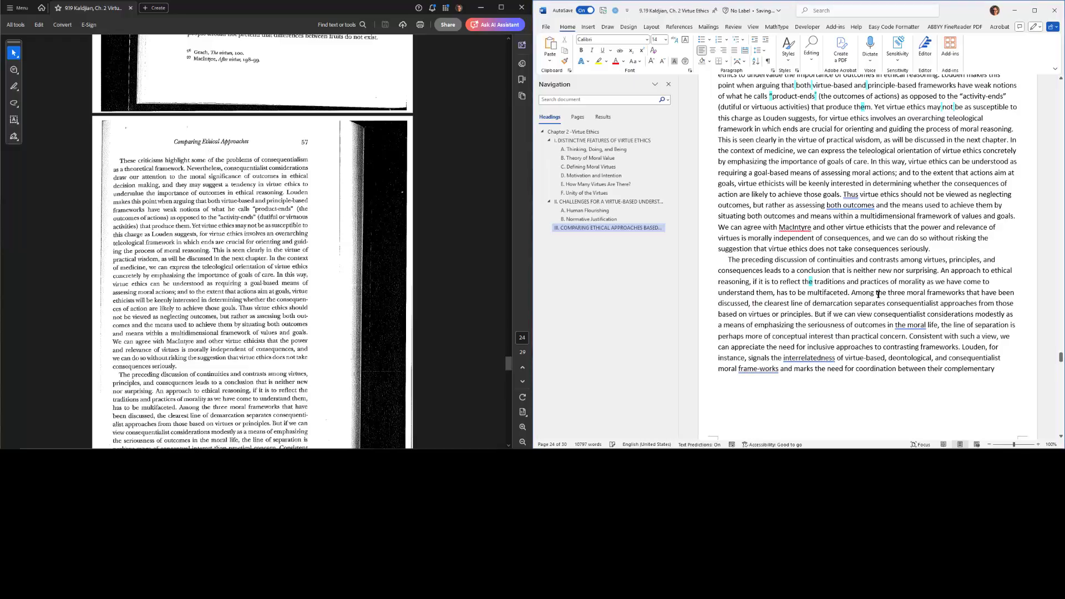
scroll(885, 283, "up", 2)
scroll(885, 282, "down", 4)
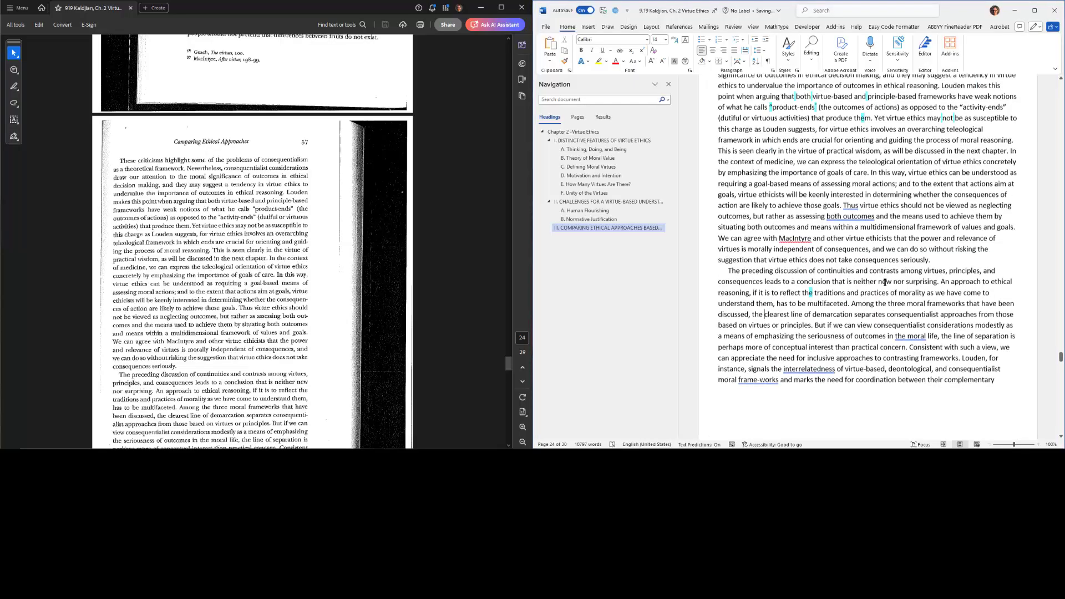
- Go on to page 58 in both documents, make the SUMMARY line a Heading 2, and number it "IV."
key("ctrl+Page_Down")
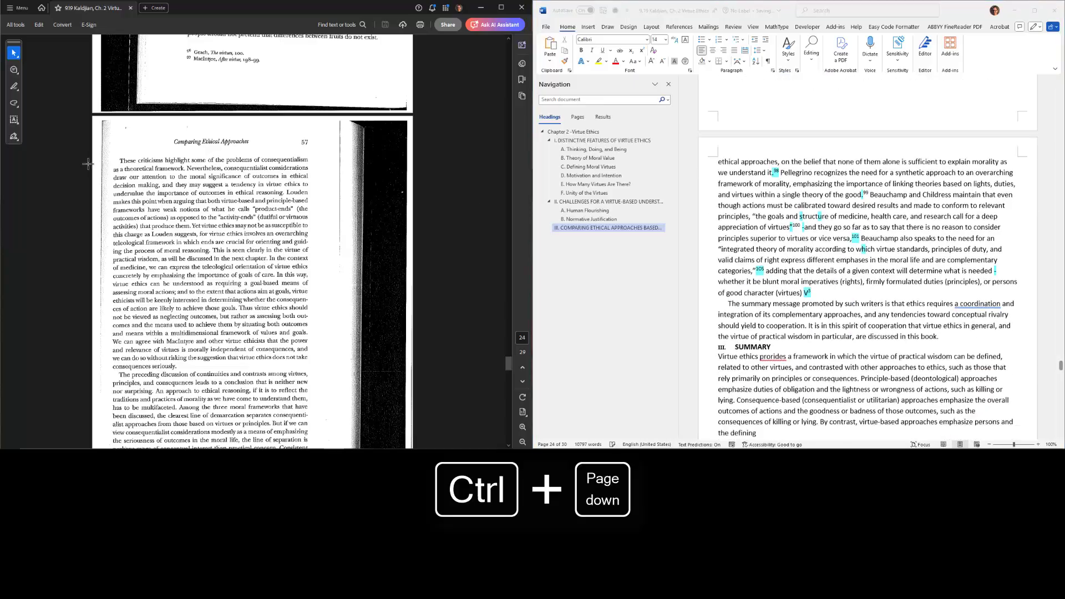
scroll(88, 164, "down", 5)
scroll(96, 173, "down", 2)
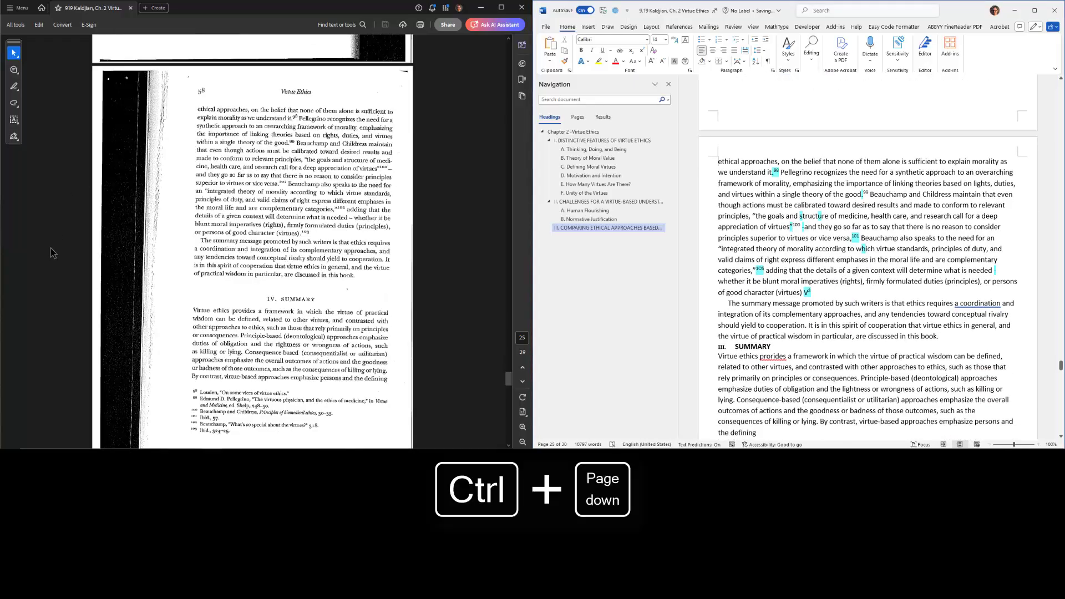
left_click(787, 346)
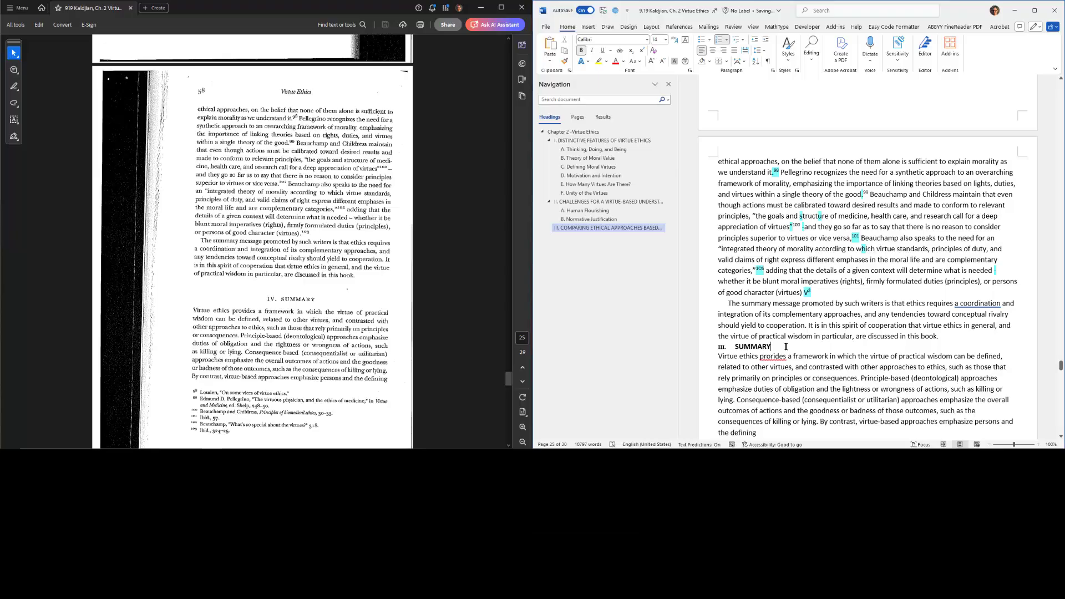
key("ctrl+alt+2")
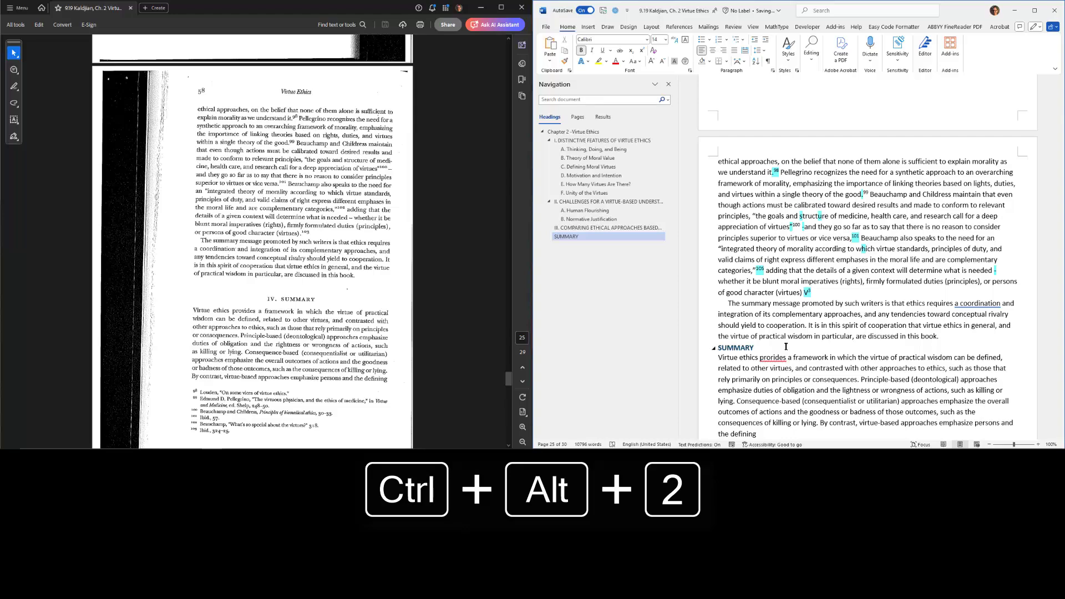
key("Home")
type("IV.")
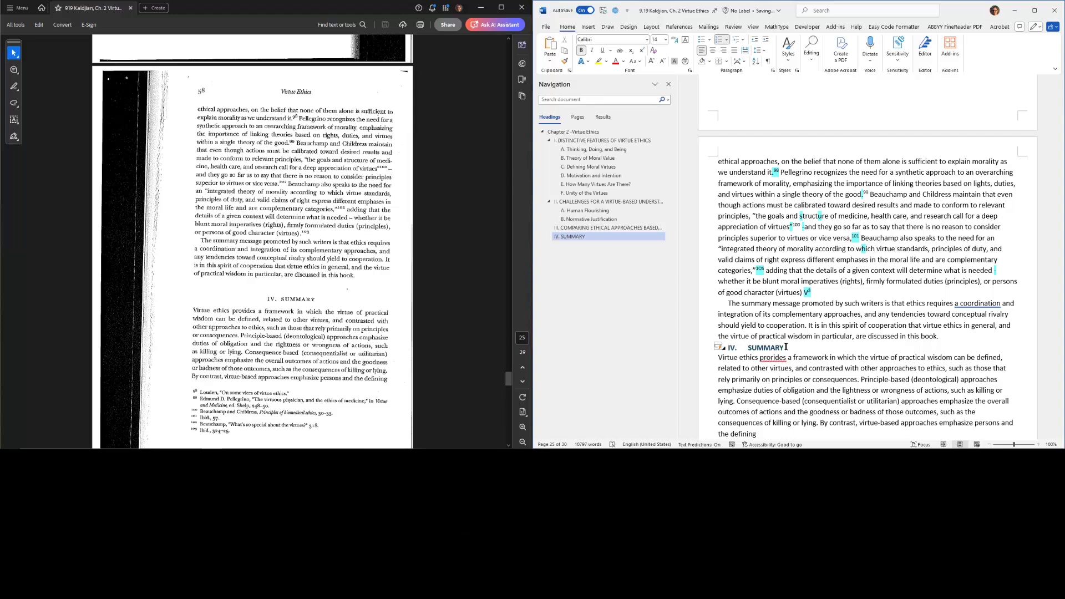
- Check page 58 down to its footnotes and correct the misspelled word after "Virtue ethics" in the Summary to "provides"
scroll(790, 294, "up", 2)
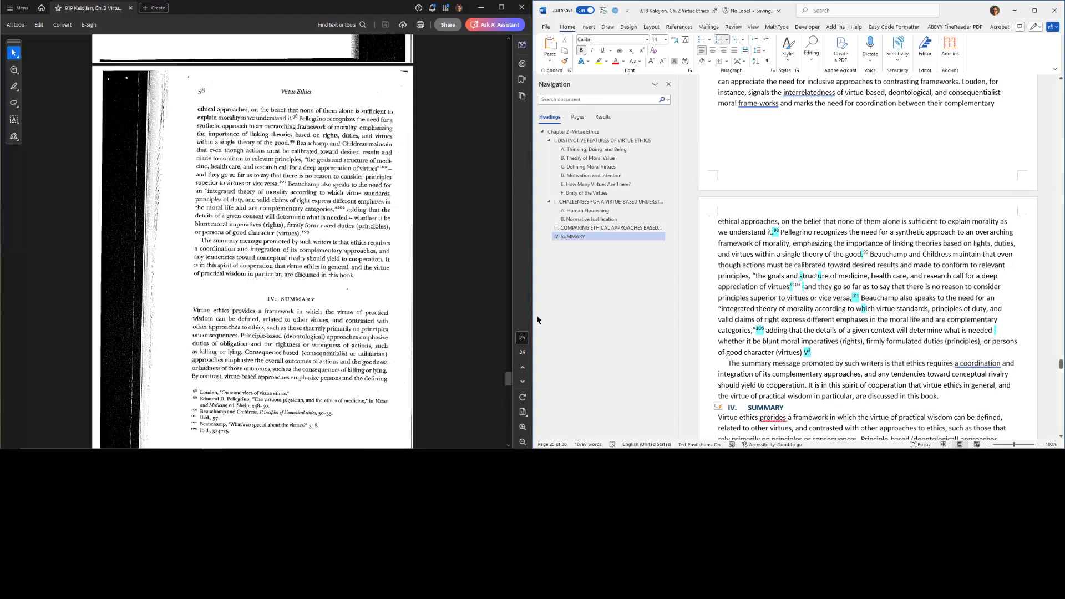
scroll(1043, 270, "down", 2)
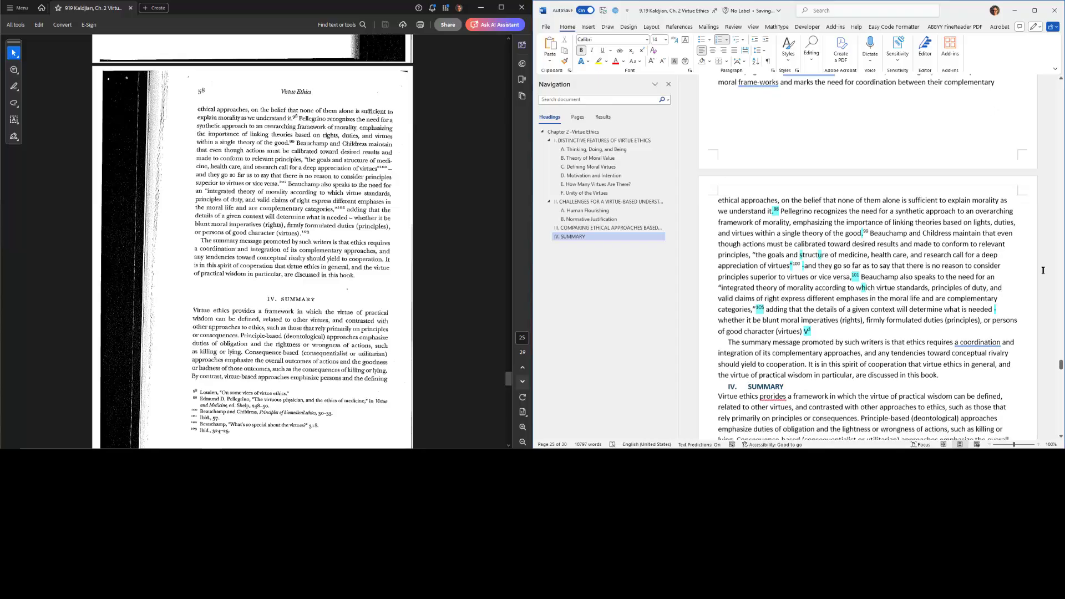
scroll(1044, 270, "down", 8)
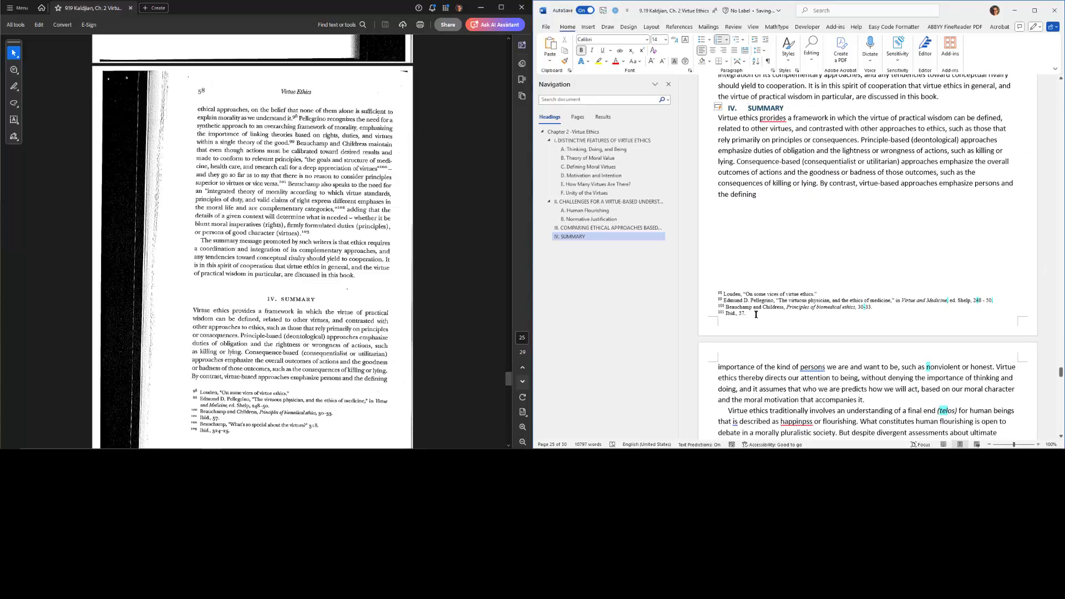
scroll(757, 315, "up", 5)
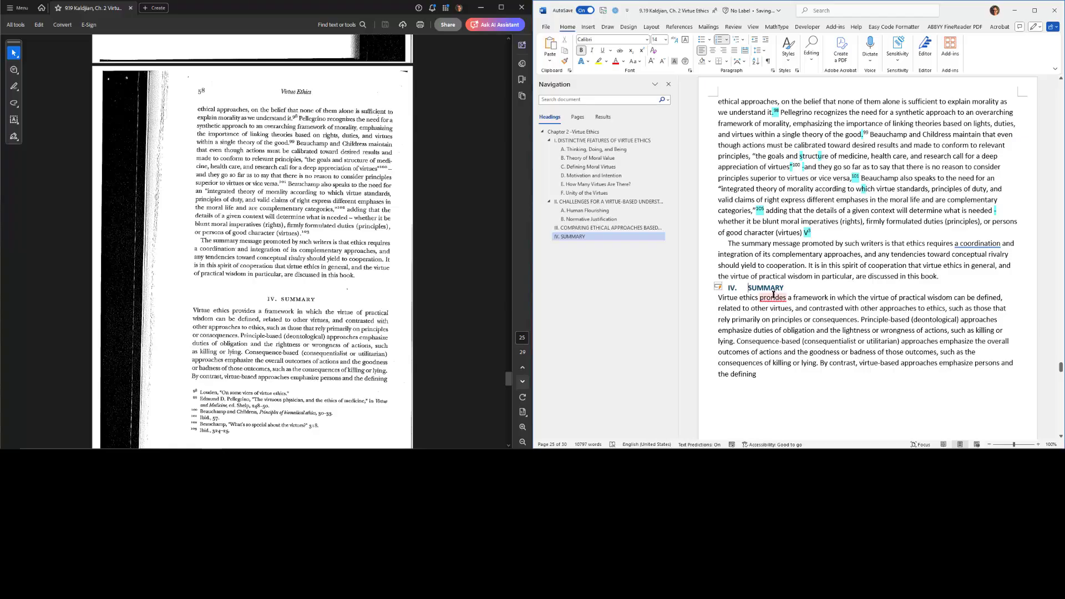
right_click(775, 298)
left_click(782, 322)
- Check the footnote references on page 58 and replace the plain reference number after "complementary categories" with a real footnote
scroll(894, 266, "up", 3)
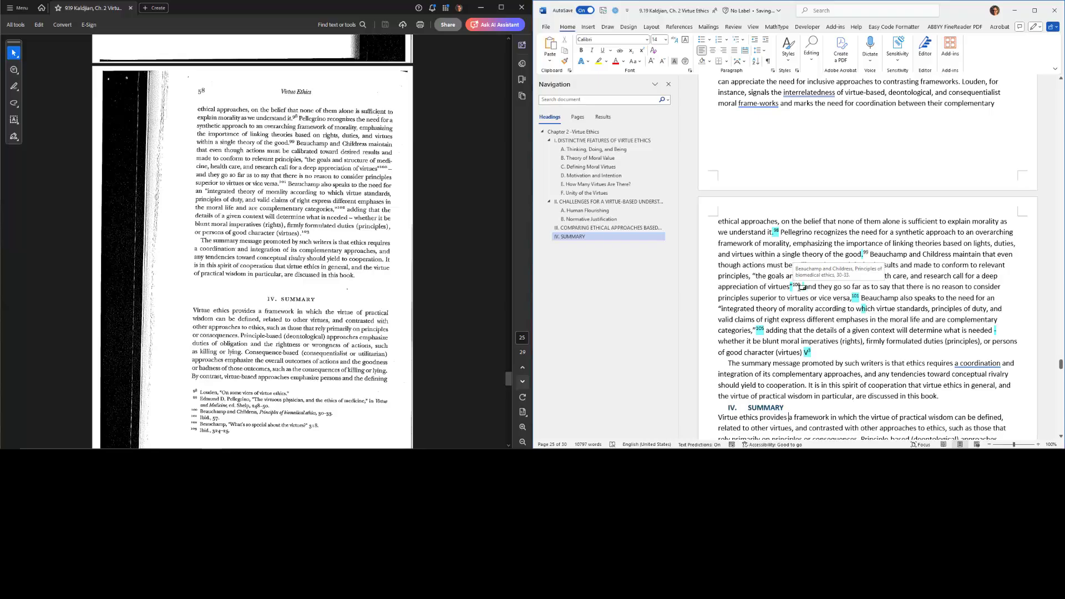
mouse_move(859, 296)
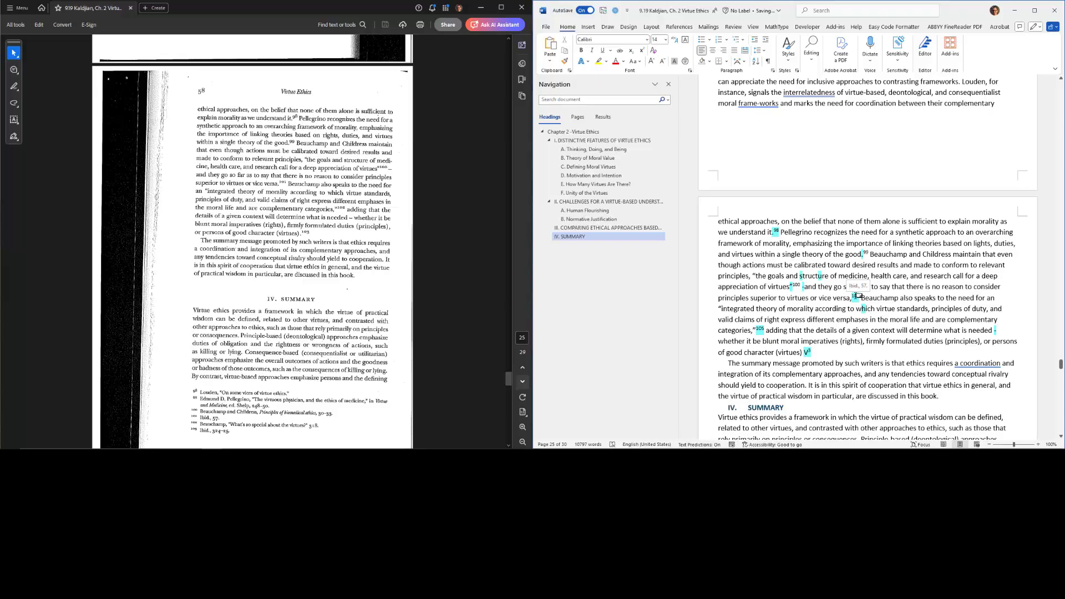
left_click(765, 328)
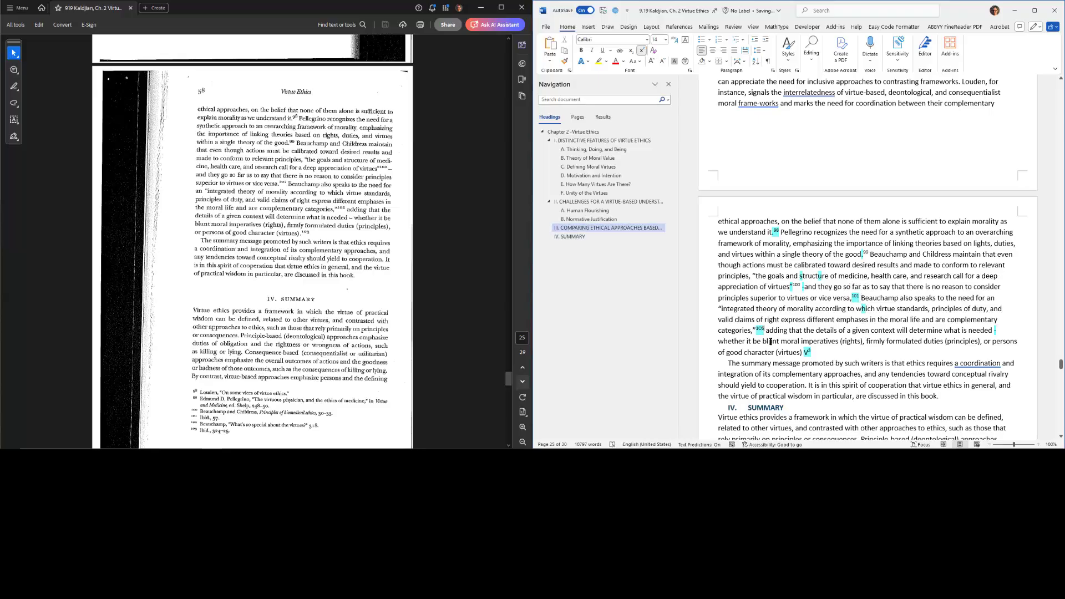
key("BackSpace")
key("BackSpace")
key("BackSpace")
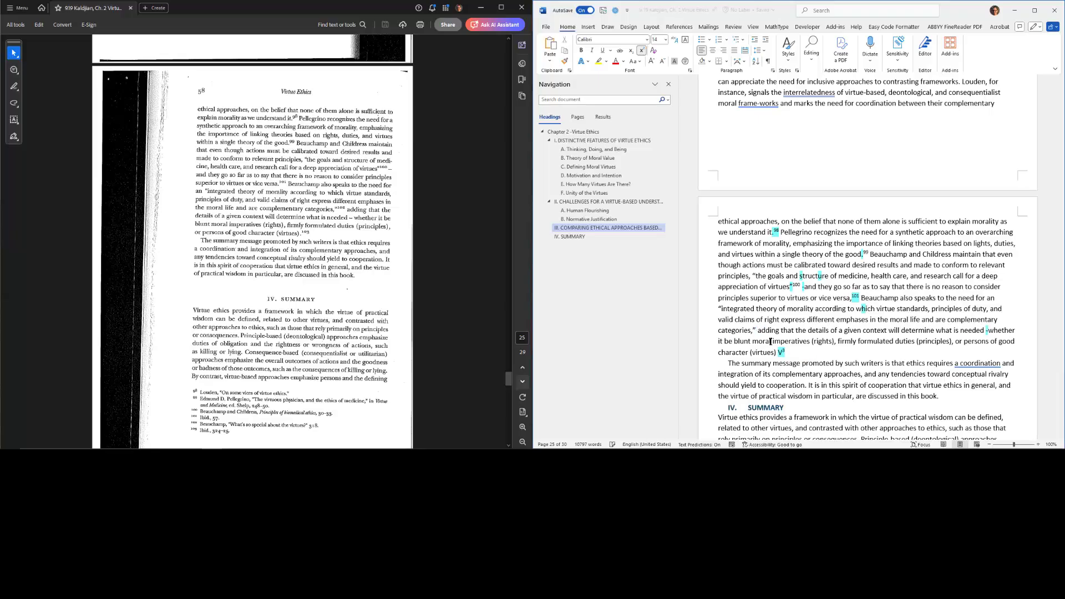
key("ctrl+alt+f")
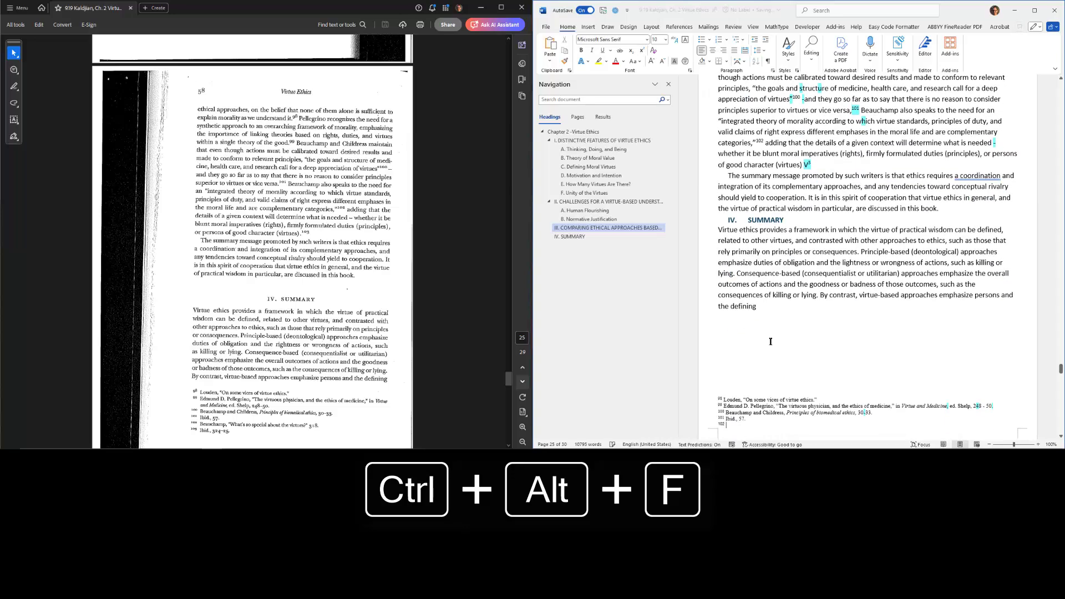
- Replace the misread reference after "good character (virtues)" on page 58 with a period and a real footnote
left_click(819, 166)
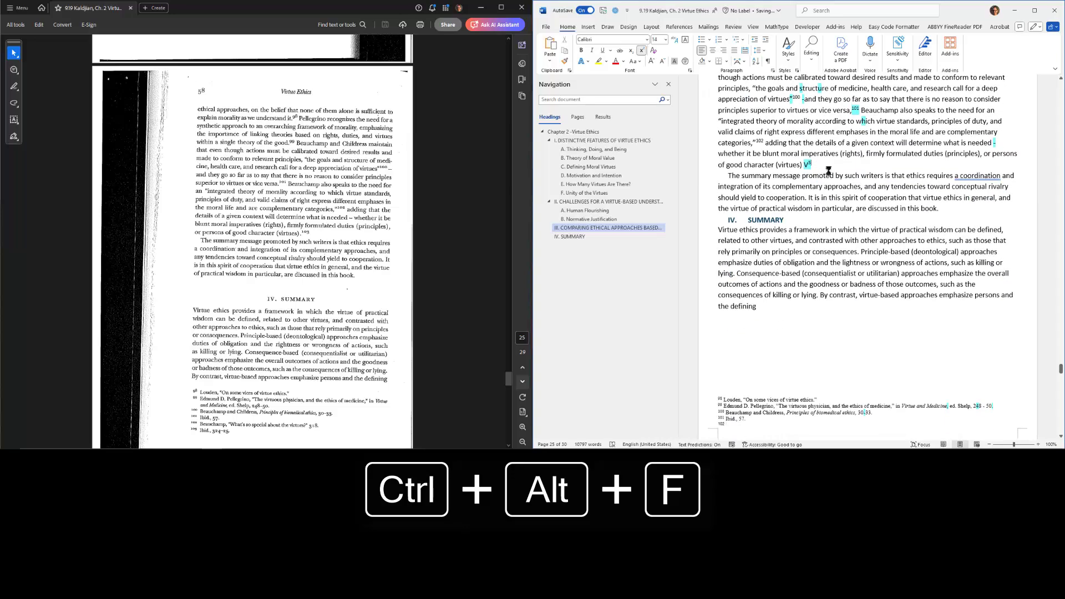
key("BackSpace")
key("BackSpace")
key("BackSpace")
type(".")
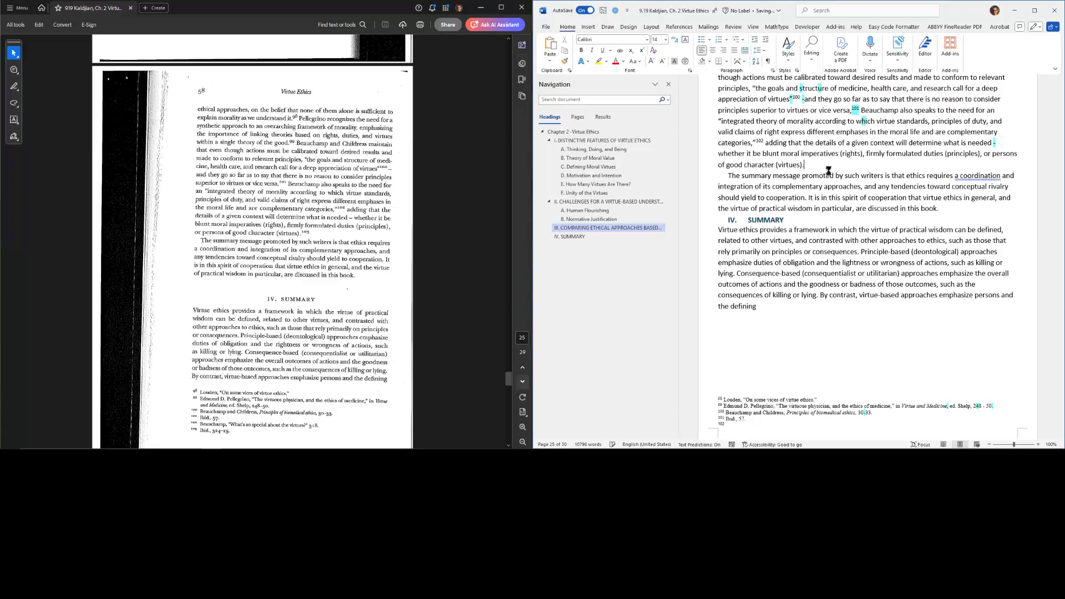
key("ctrl+alt+f")
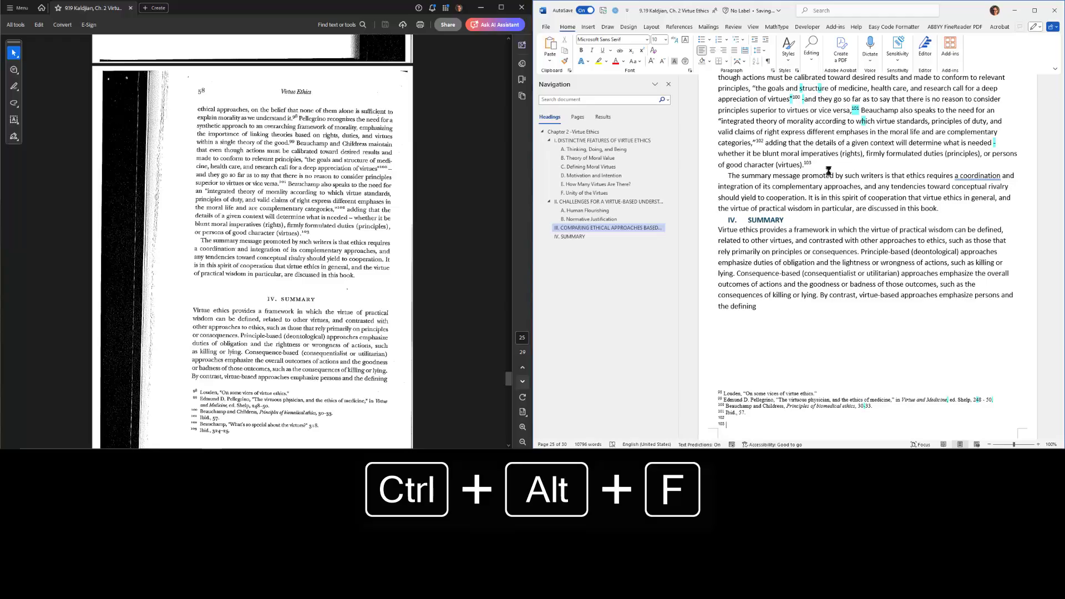
- Copy the note text "Ibid., 324-25." from the leftover note list at the document's end into footnote 103
type("Ibid., 324-25.")
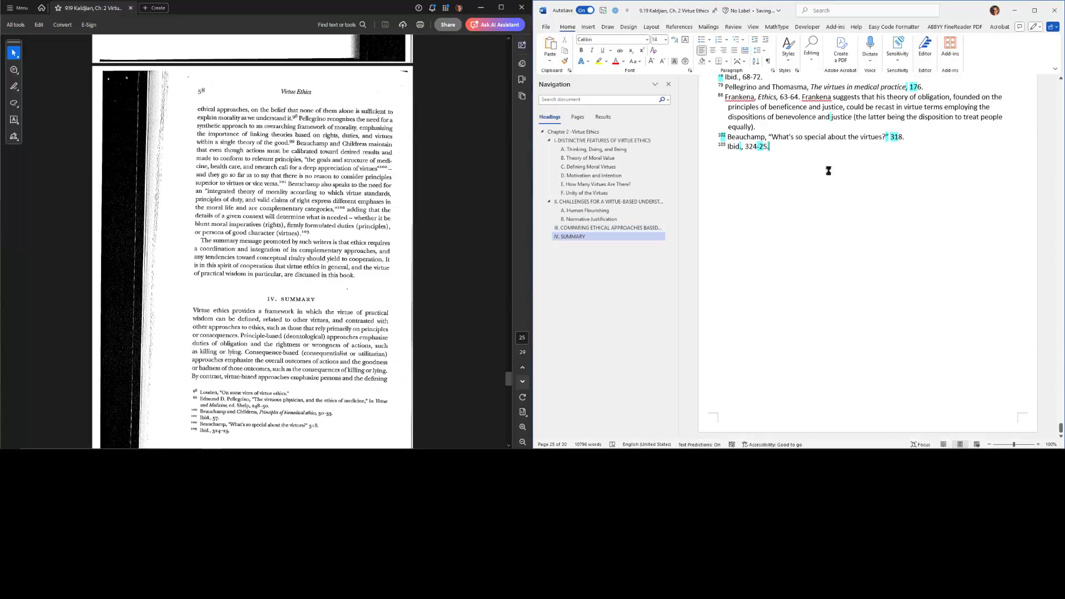
mouse_move(727, 137)
left_mouse_down()
mouse_move(883, 138)
mouse_move(733, 147)
left_mouse_up()
key("ctrl+c")
key("ctrl+c")
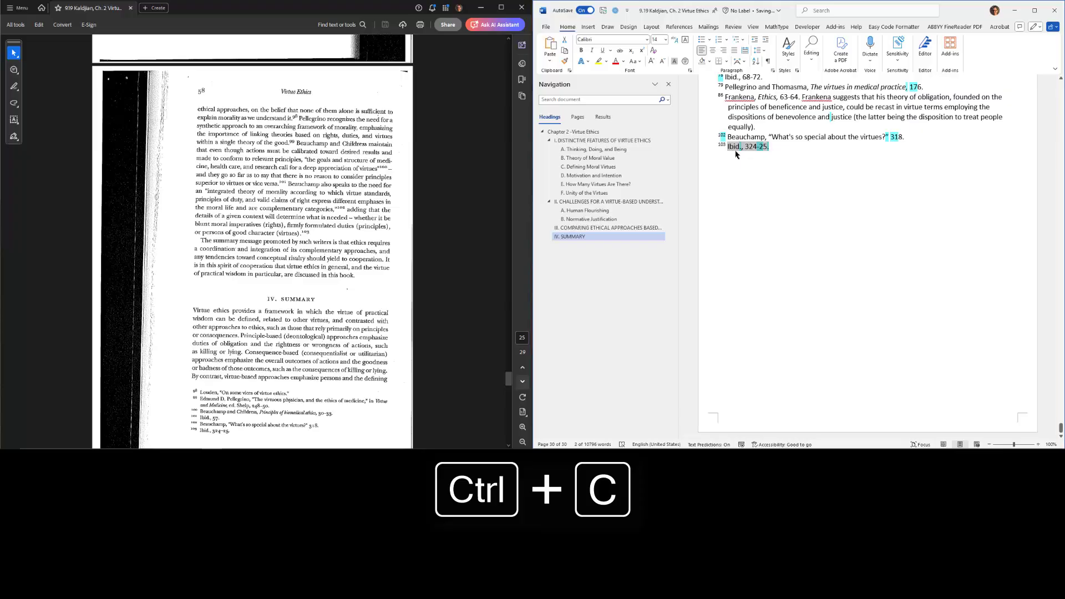
key("Page_Up")
key("Page_Up")
key("Page_Up")
key("Page_Up")
key("Page_Up")
key("Page_Up")
key("Page_Up")
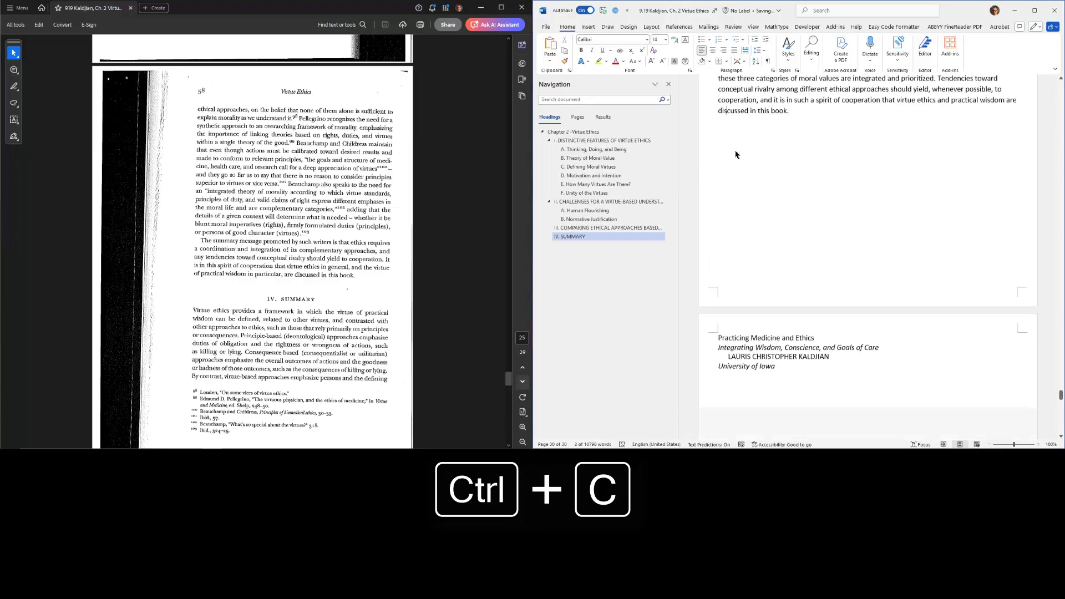
key("Page_Down")
key("Page_Down")
key("Page_Down")
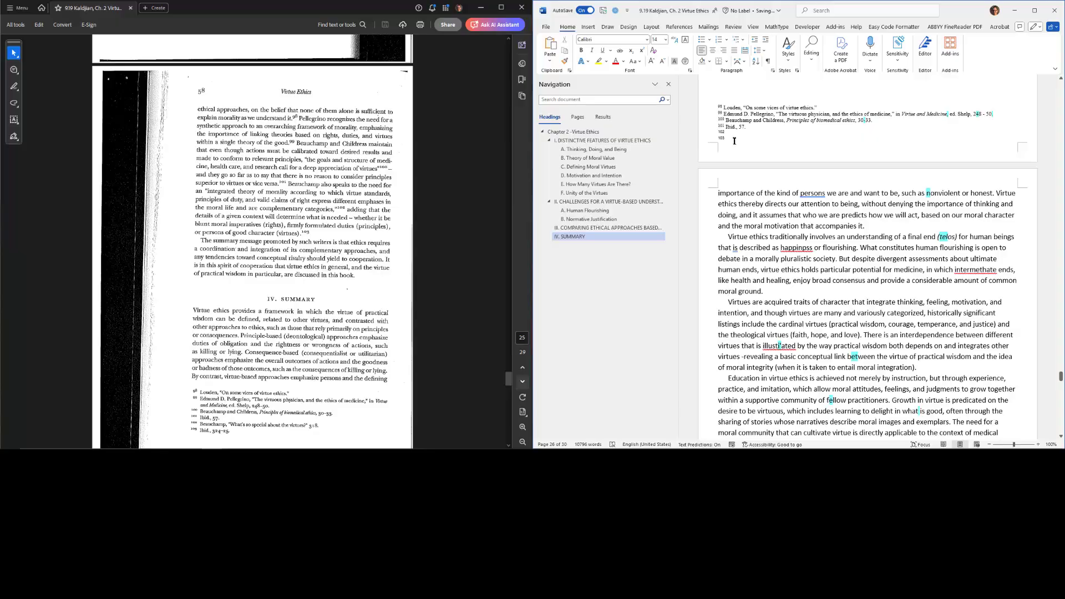
left_click(734, 141)
key("ctrl+v")
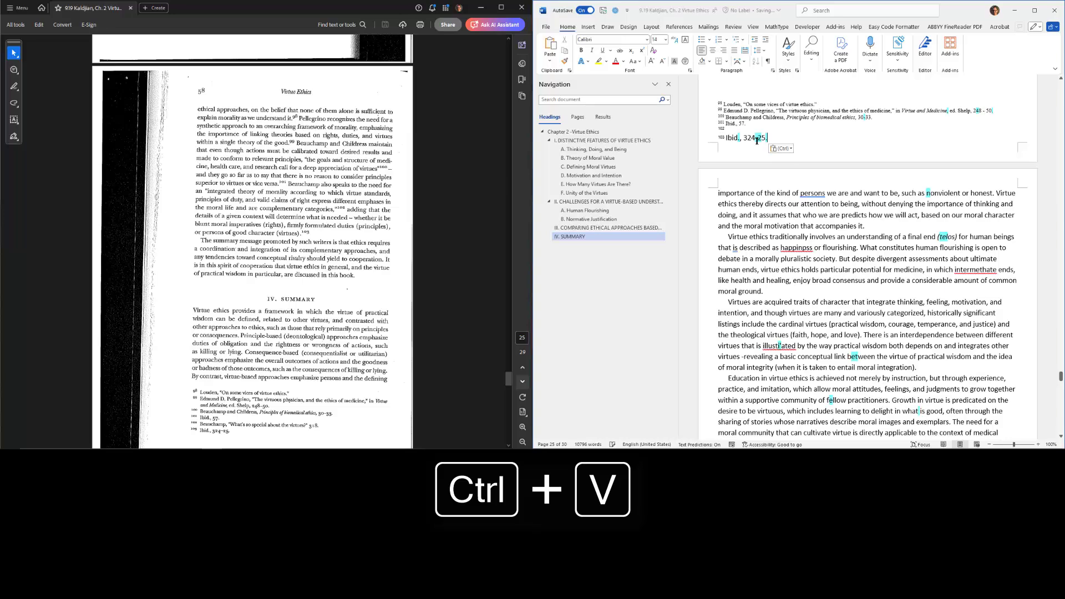
- Paste the leftover note citing "What's so special about the virtues?" 318 into the empty footnote 102
left_click(749, 129)
key("super+v")
key("ctrl+v")
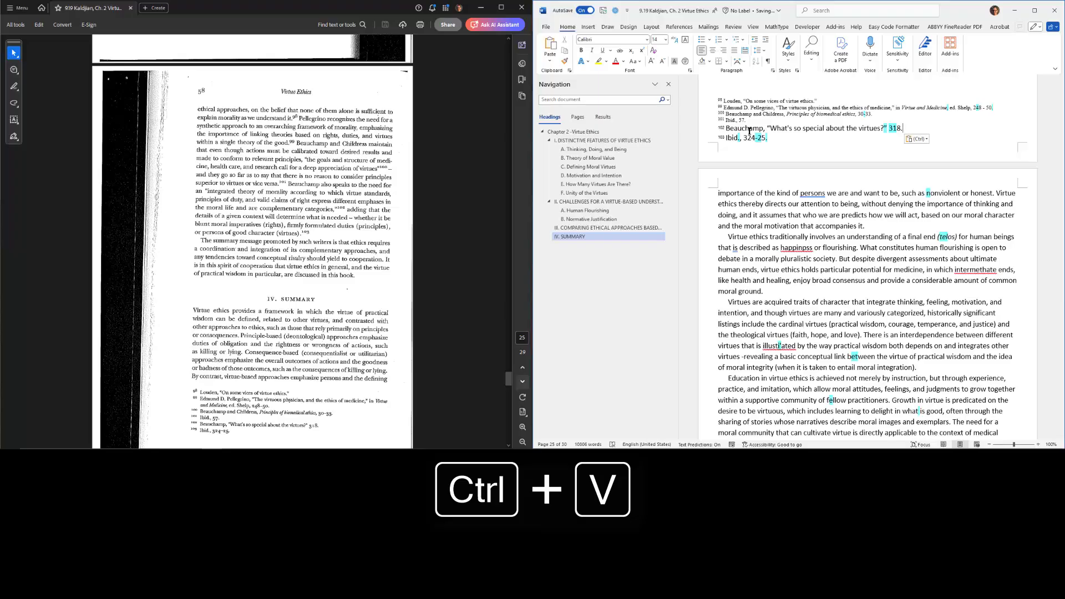
- Correct the misspelled word before "or flourishing" to "happiness" and check page 58 again
right_click(800, 249)
left_click(808, 274)
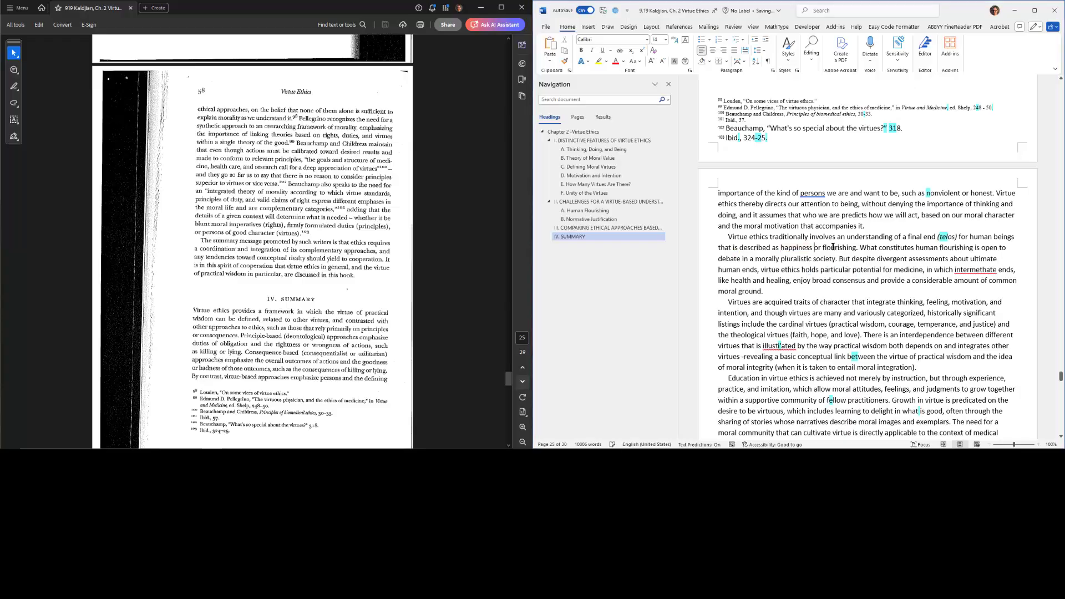
scroll(852, 222, "up", 5)
scroll(852, 201, "up", 3)
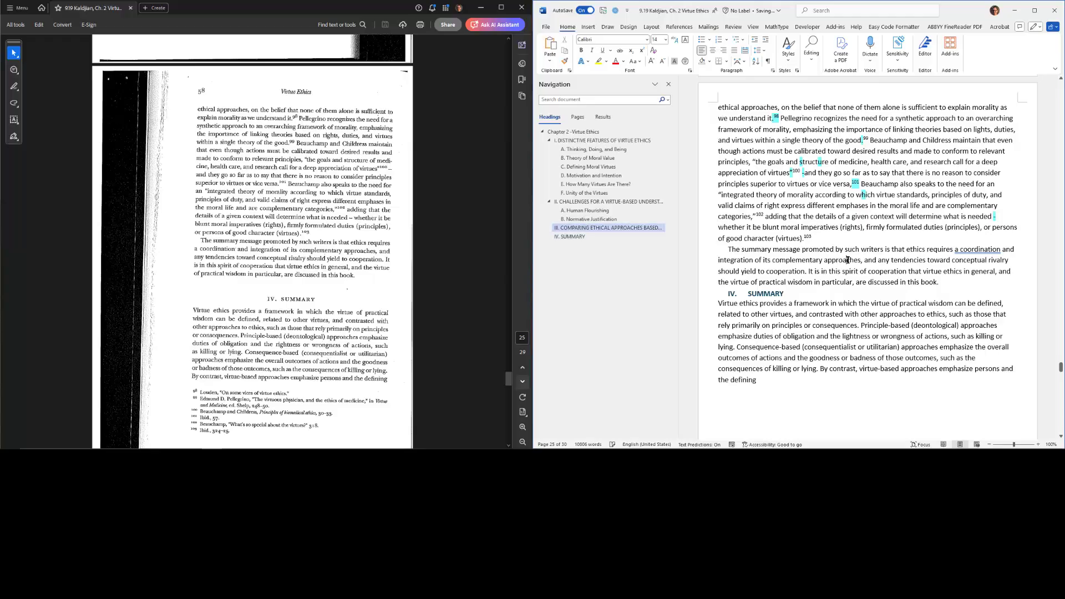
- Go on to page 59 in both documents and correct the misspelled words to "intermediate" and "illustrated"
key("ctrl+Page_Down")
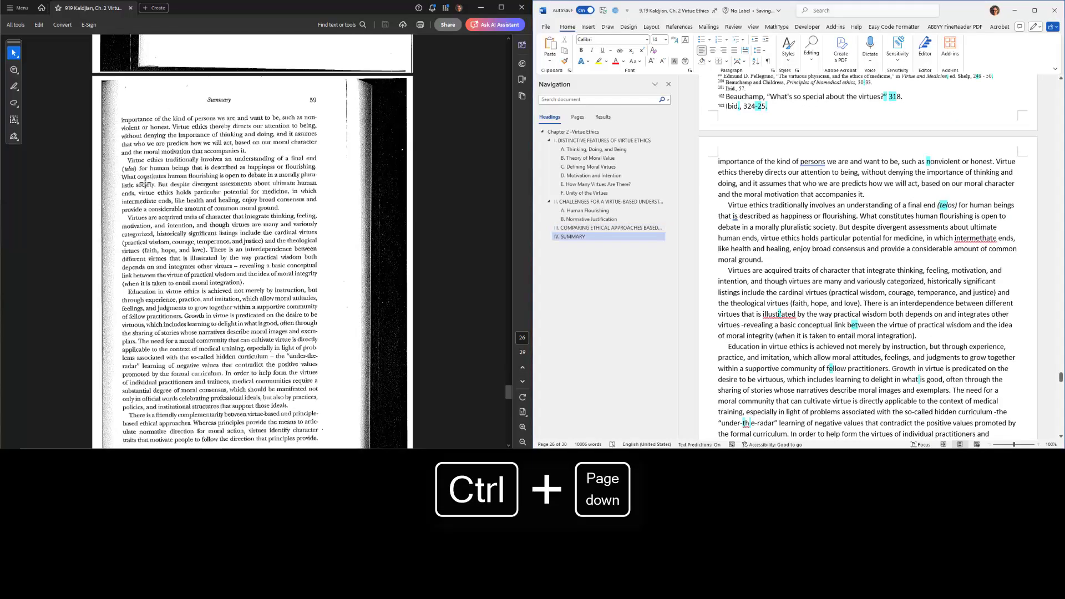
right_click(960, 238)
left_click(971, 267)
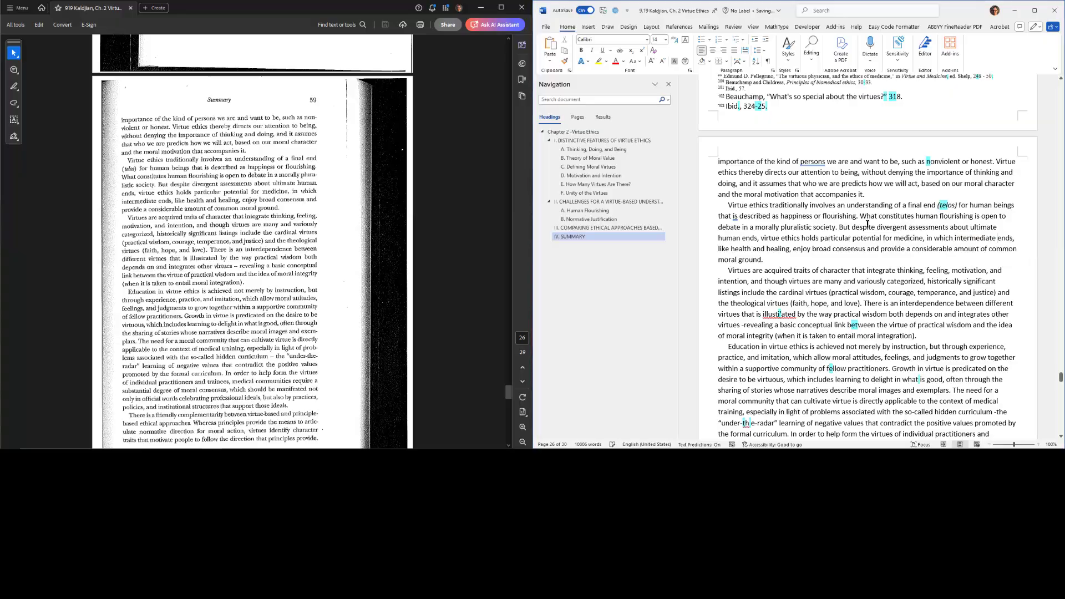
right_click(781, 311)
left_click(799, 342)
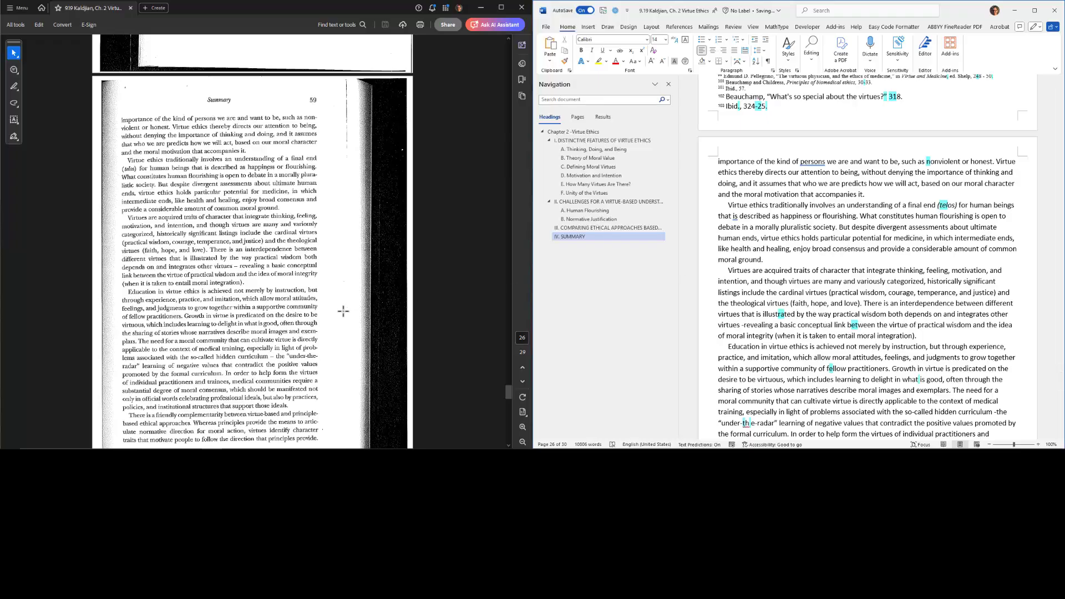
- Check page 59 against the scan and remove the stray space inside "the" in "under-the-radar"
scroll(342, 311, "down", 1)
scroll(846, 270, "up", 2)
scroll(845, 270, "down", 4)
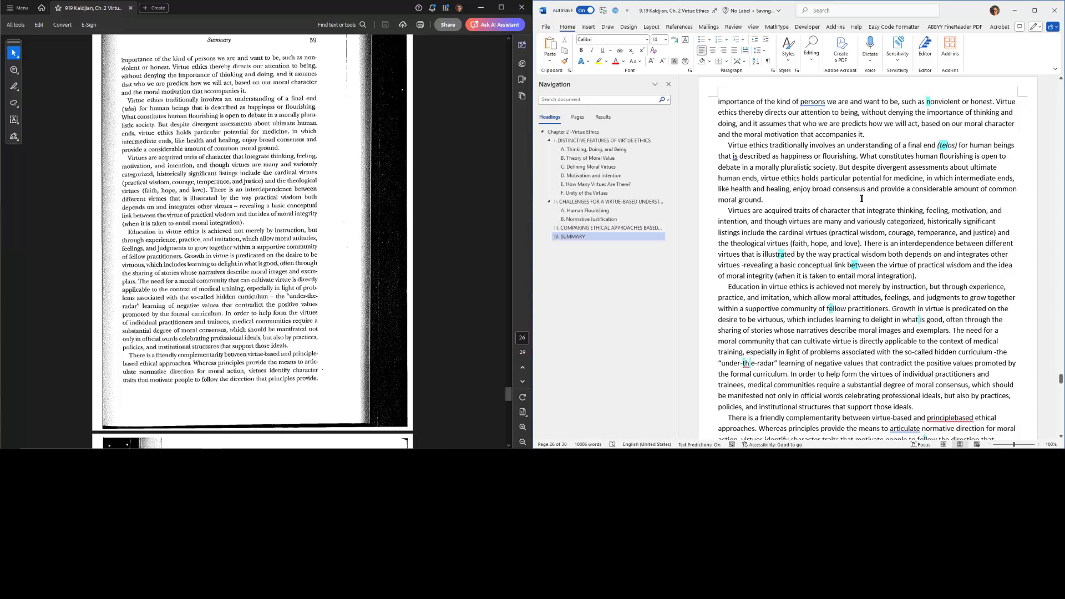
scroll(861, 198, "down", 4)
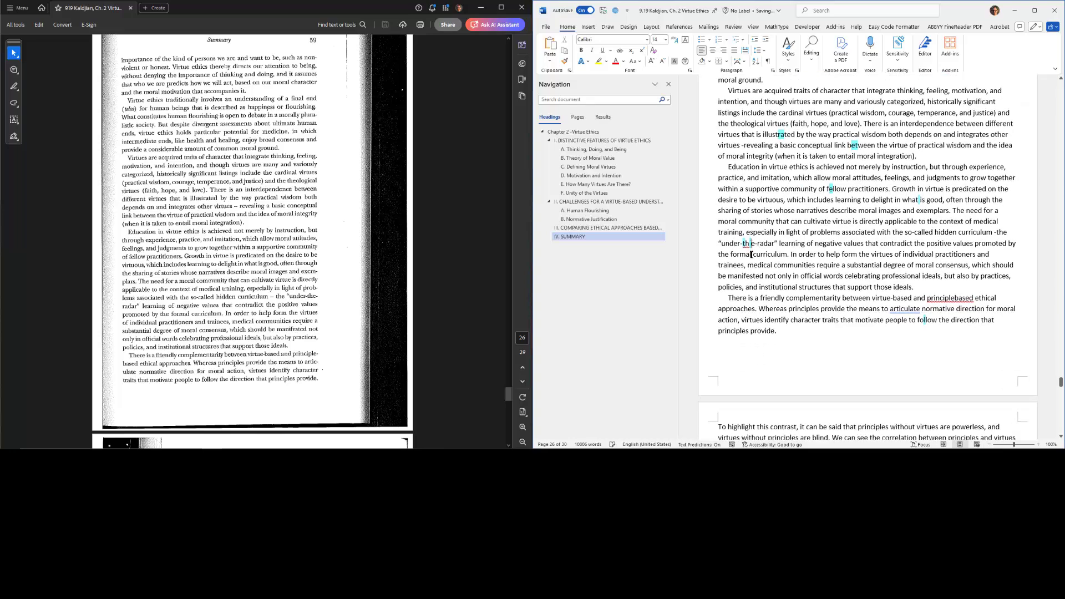
key("Delete")
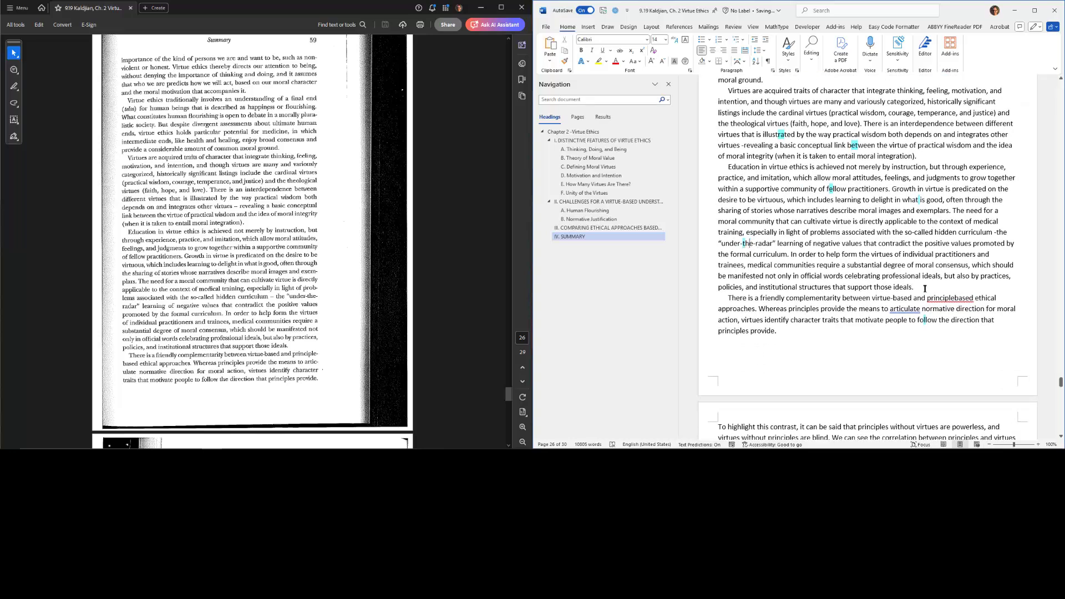
- Split the run-together word before "ethical approaches" into "principle based" and review the rest of page 59
right_click(950, 298)
left_click(946, 324)
scroll(890, 258, "up", 6)
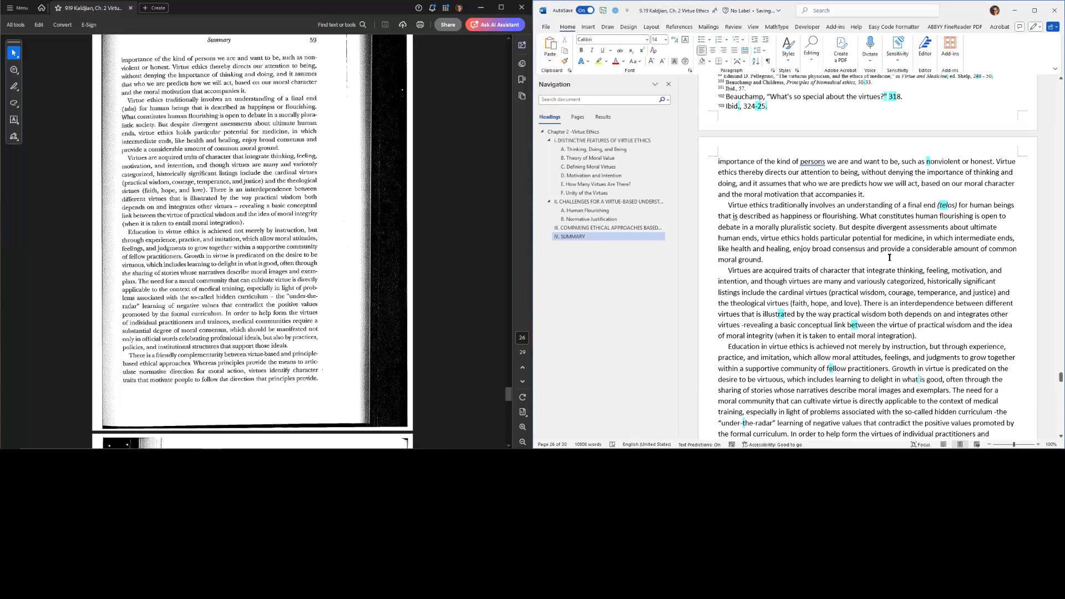
scroll(889, 258, "down", 4)
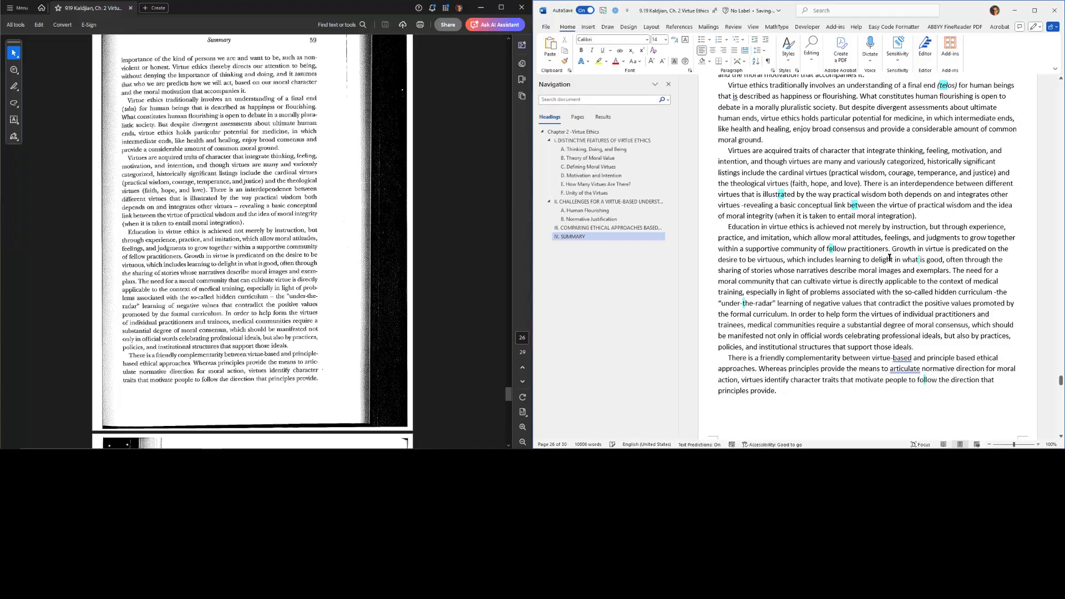
- Go on to page 60 in both documents and correct the misread words to "the" and "principle based"
key("ctrl+Page_Down")
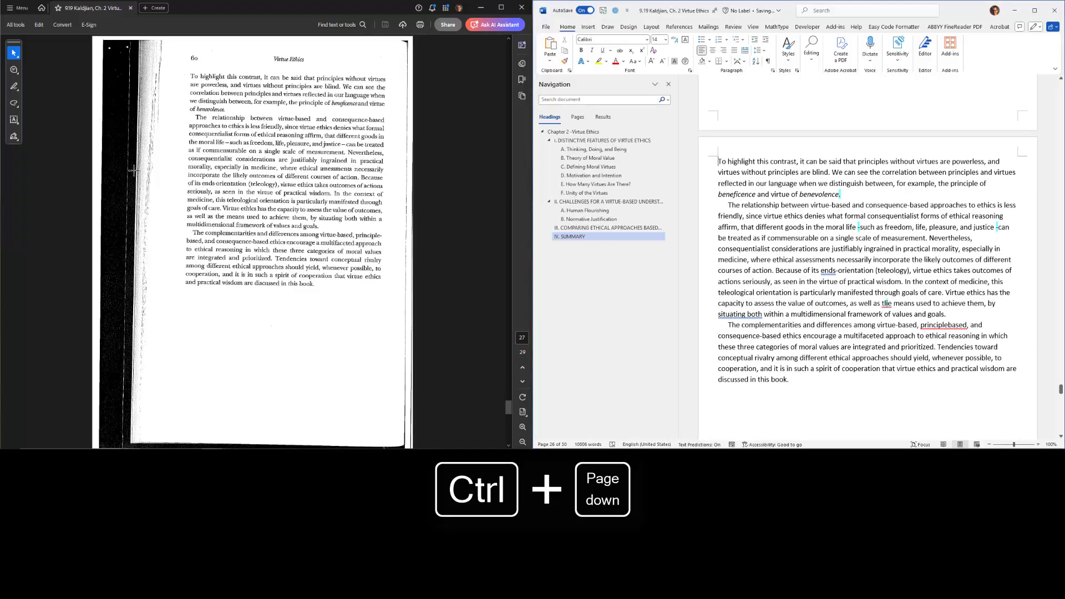
right_click(886, 303)
left_click(889, 328)
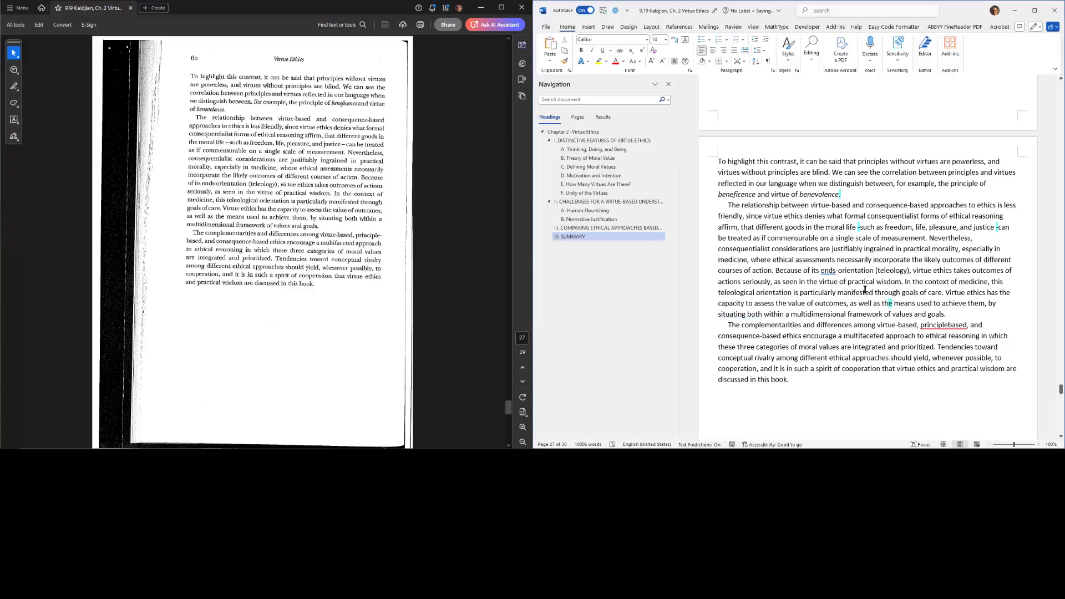
right_click(943, 326)
left_click(942, 353)
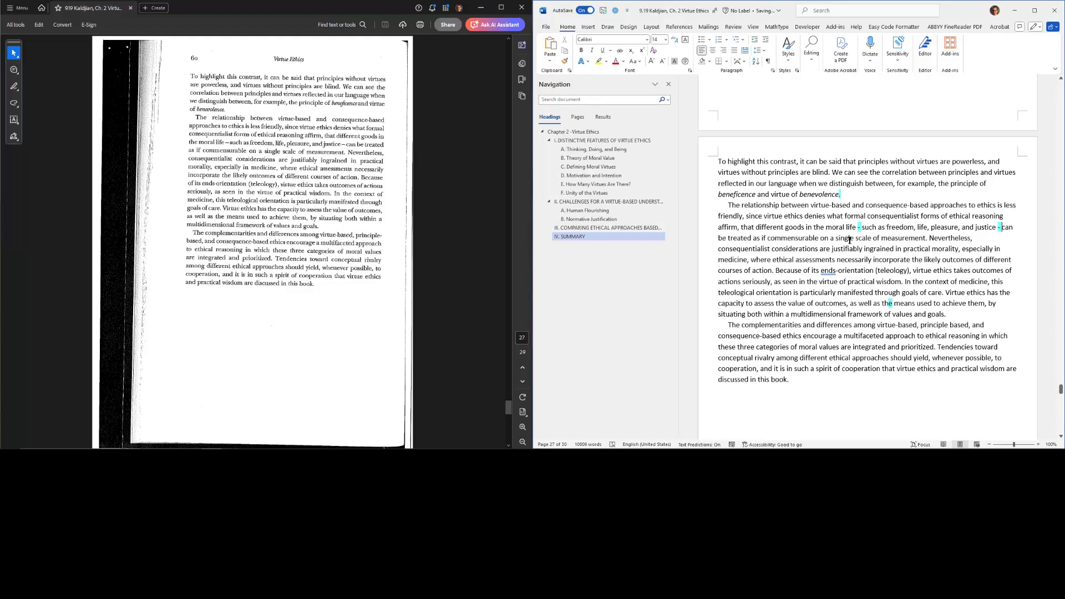
- Go past the title and copyright pages and delete the leftover note list together with its empty last page
key("ctrl+Page_Down")
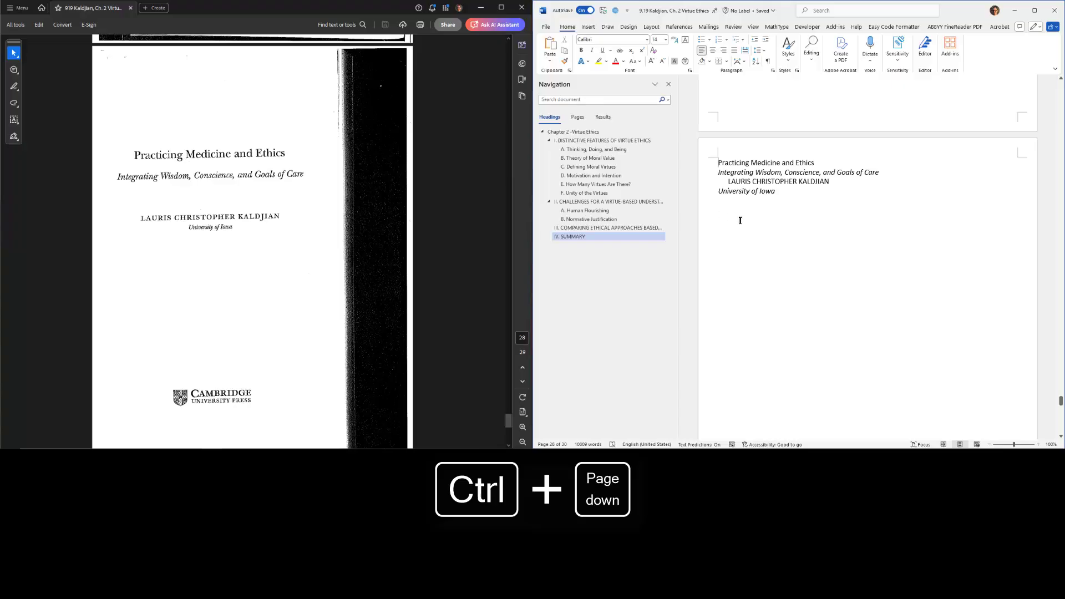
key("ctrl+Page_Down")
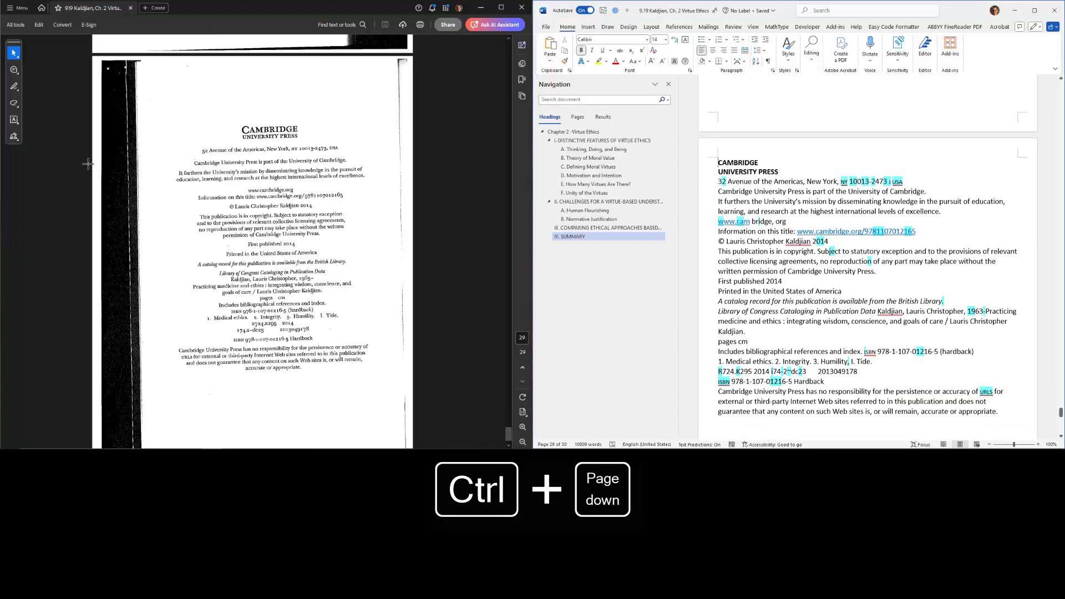
key("ctrl+Page_Down")
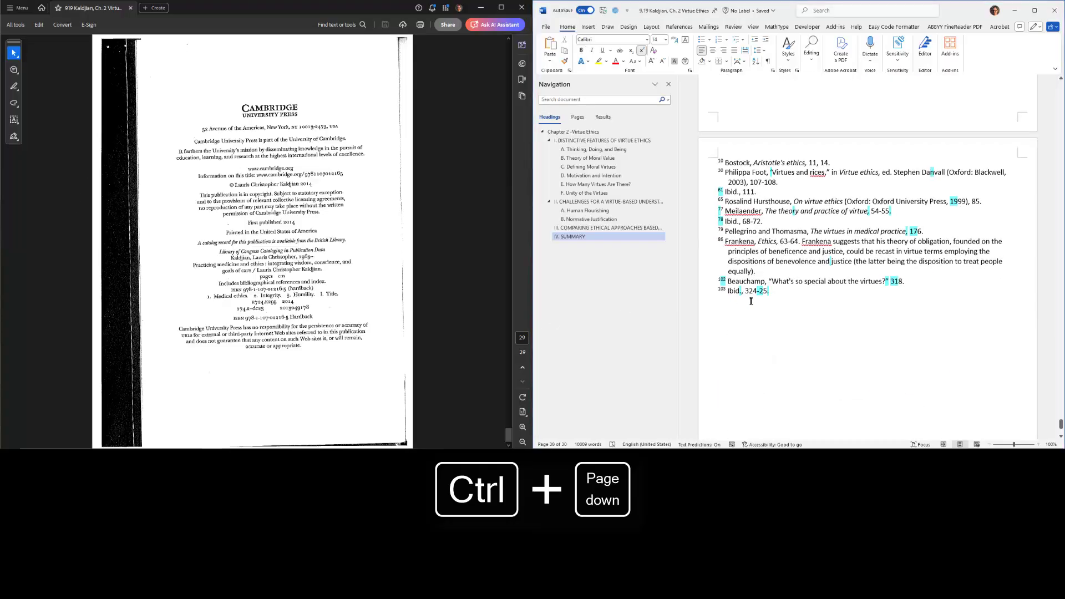
left_click_drag(780, 293, 703, 164)
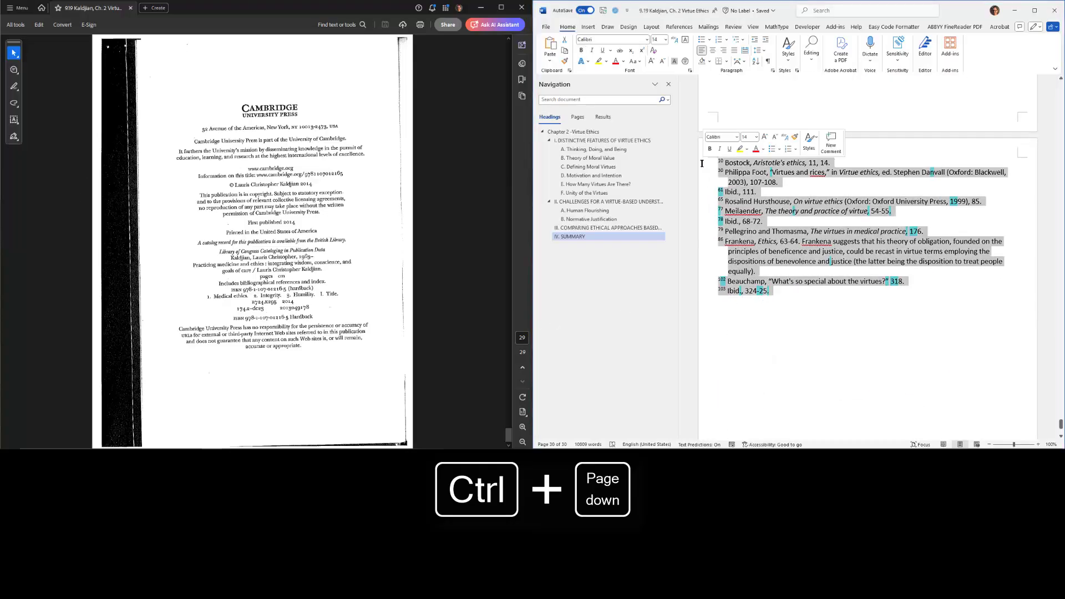
key("Delete")
key("BackSpace")
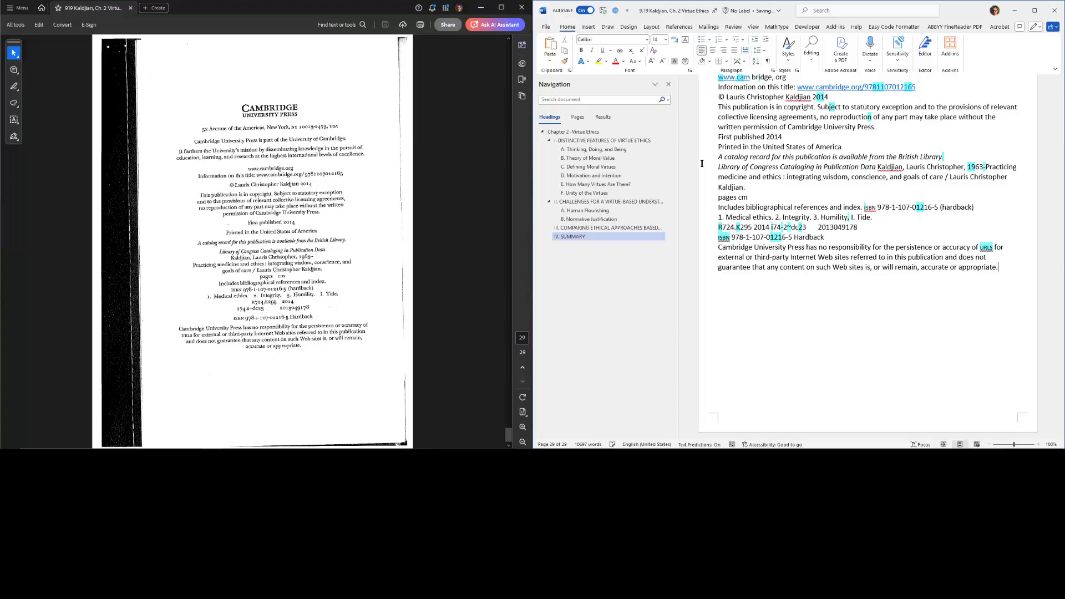
- Return to the beginning of both the converted document and the scanned PDF
key("ctrl+Home")
left_click(82, 159)
key("ctrl+Home")
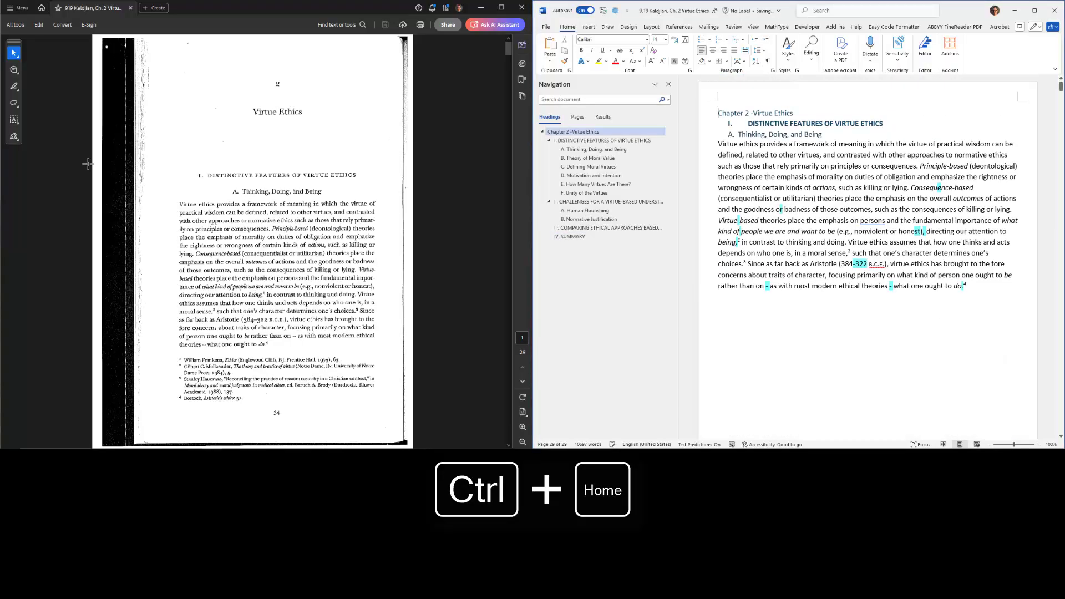